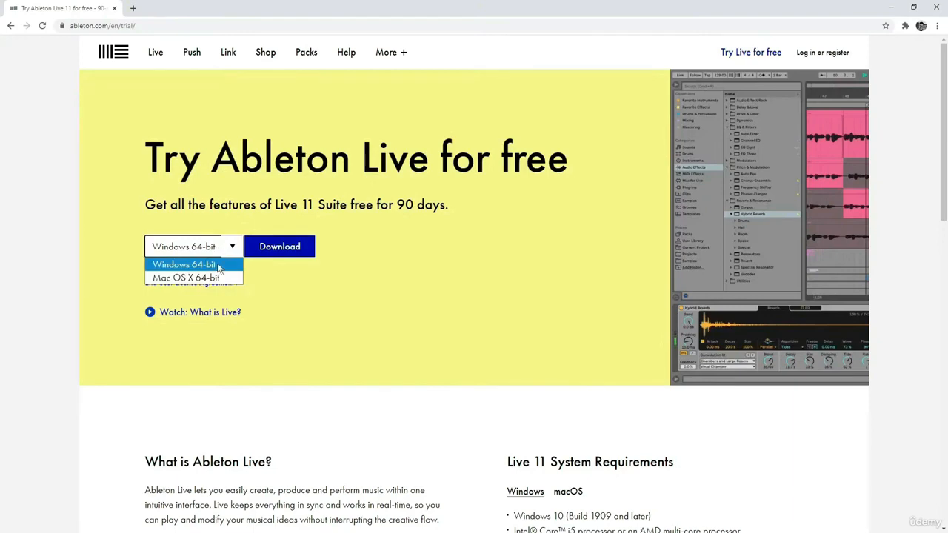
Download the Windows 64-bit version of the Ableton Live 11 trial and open the downloaded zip archive.
click(224, 253)
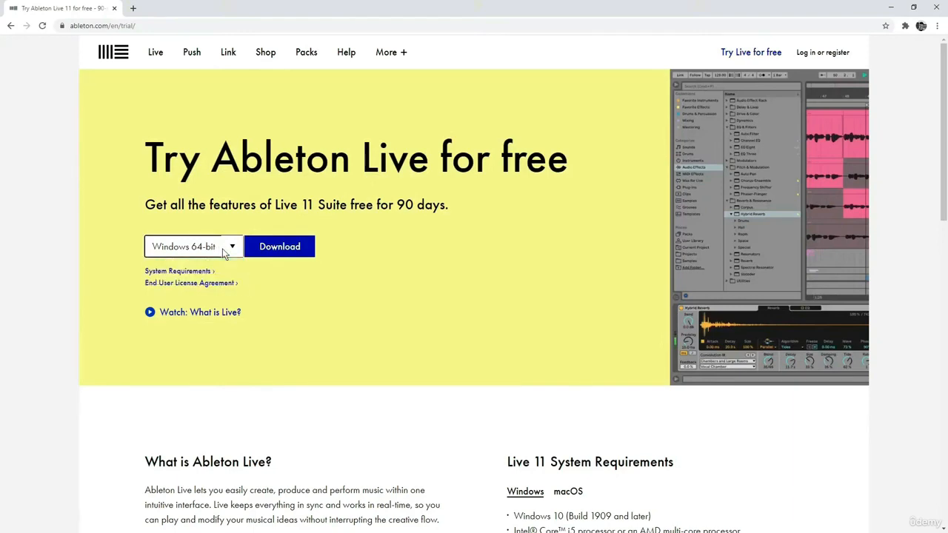
click(278, 248)
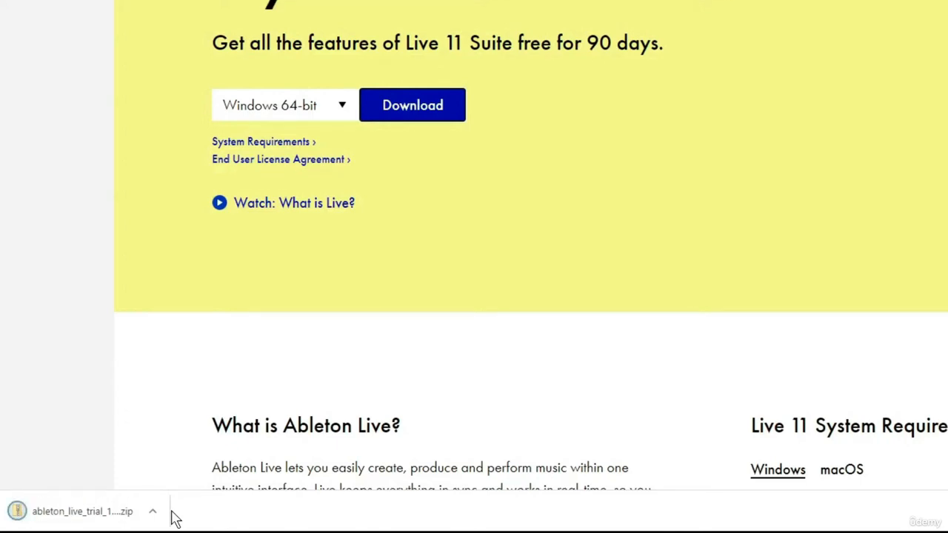
click(83, 511)
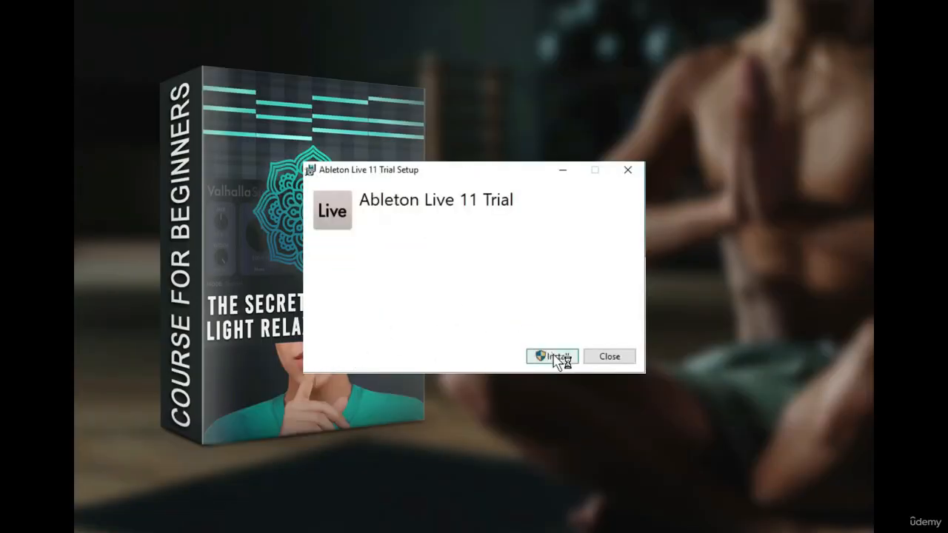
Install Ableton Live 11 Trial in the default folder, accepting the license agreement, and close the setup and installer folder.
click(555, 357)
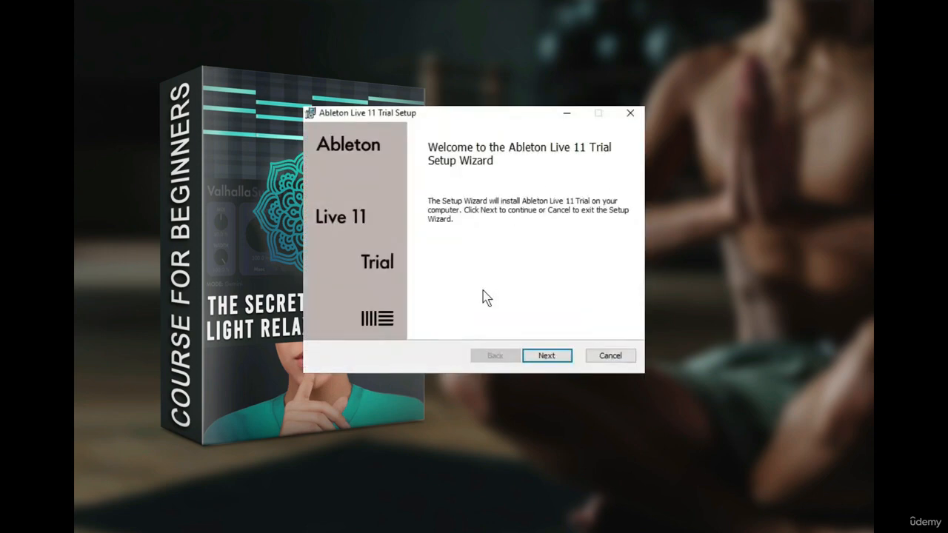
click(548, 359)
click(460, 325)
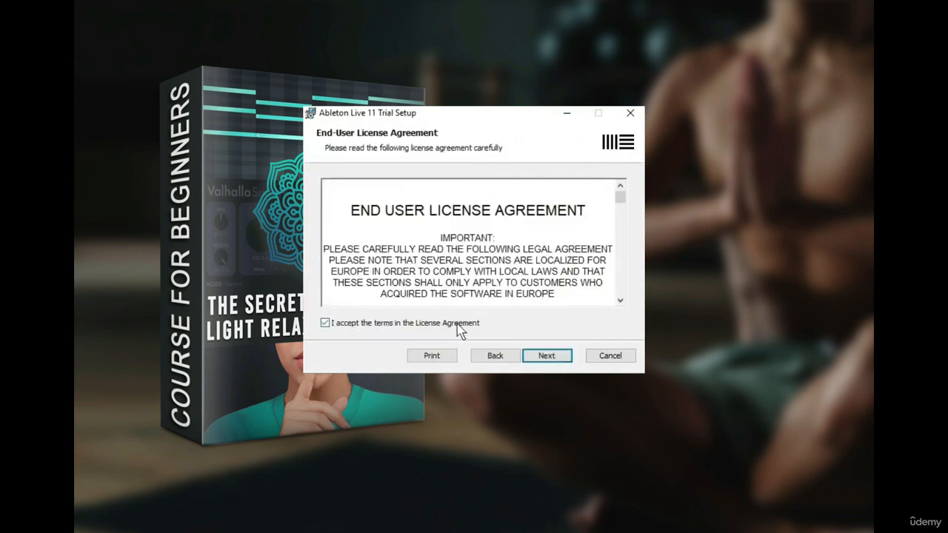
click(546, 356)
click(547, 356)
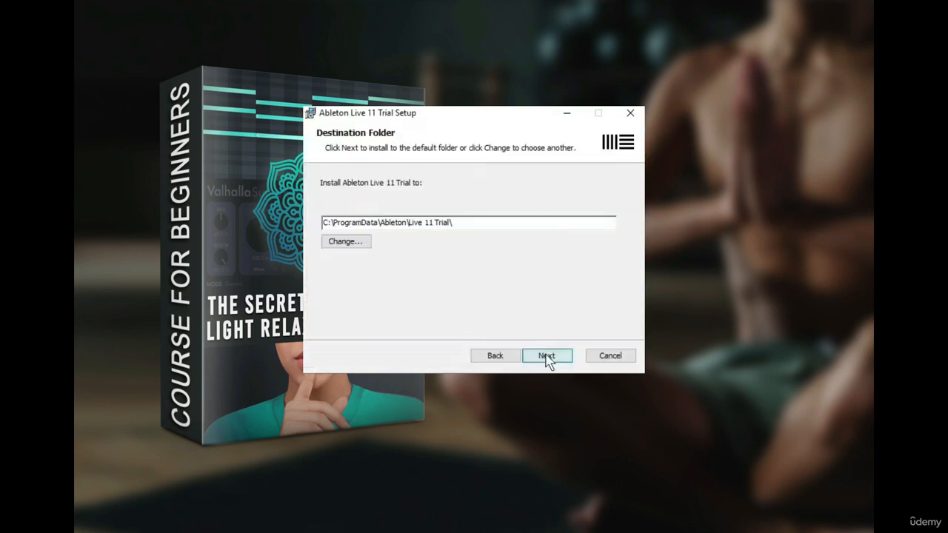
click(547, 357)
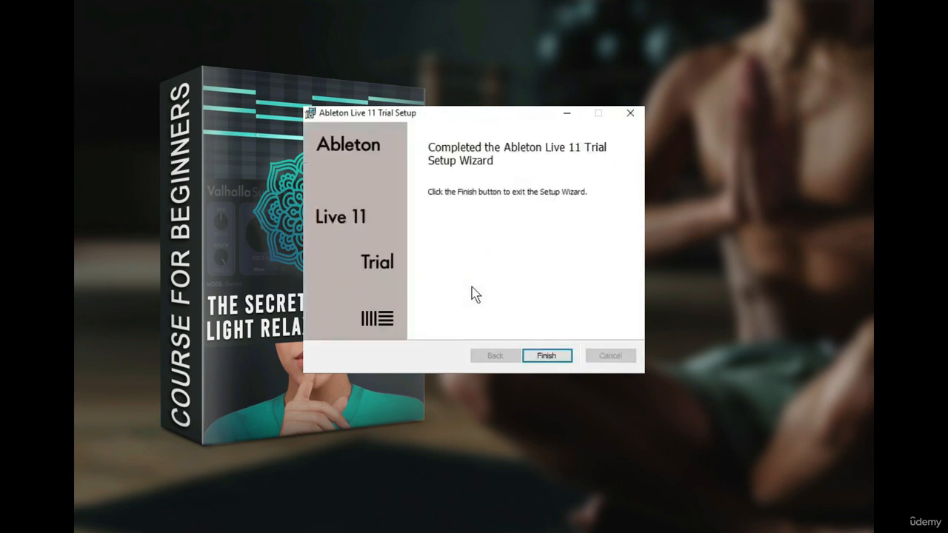
click(554, 356)
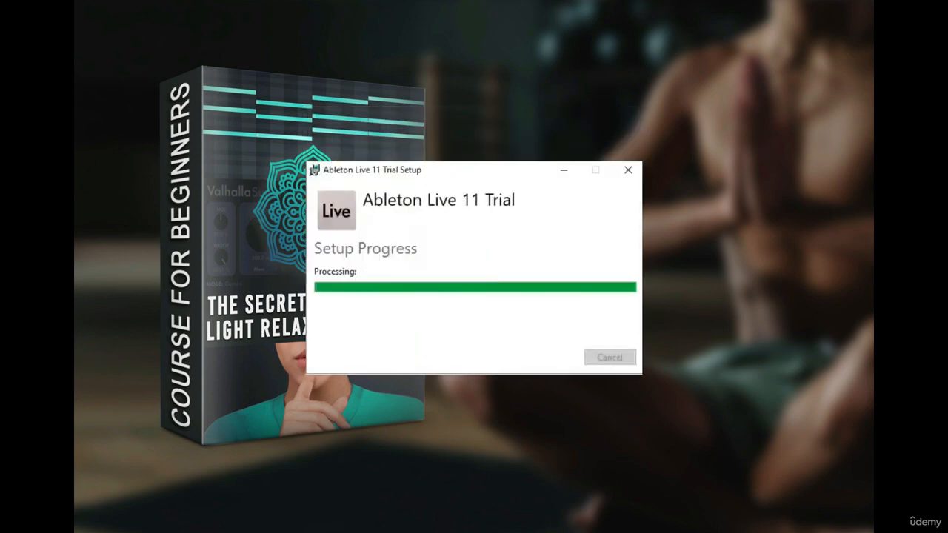
click(608, 359)
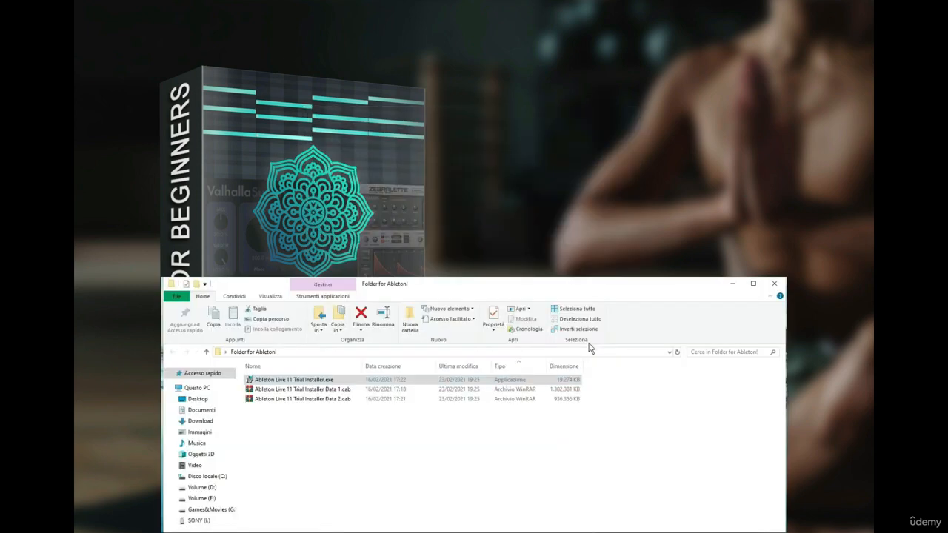
click(774, 284)
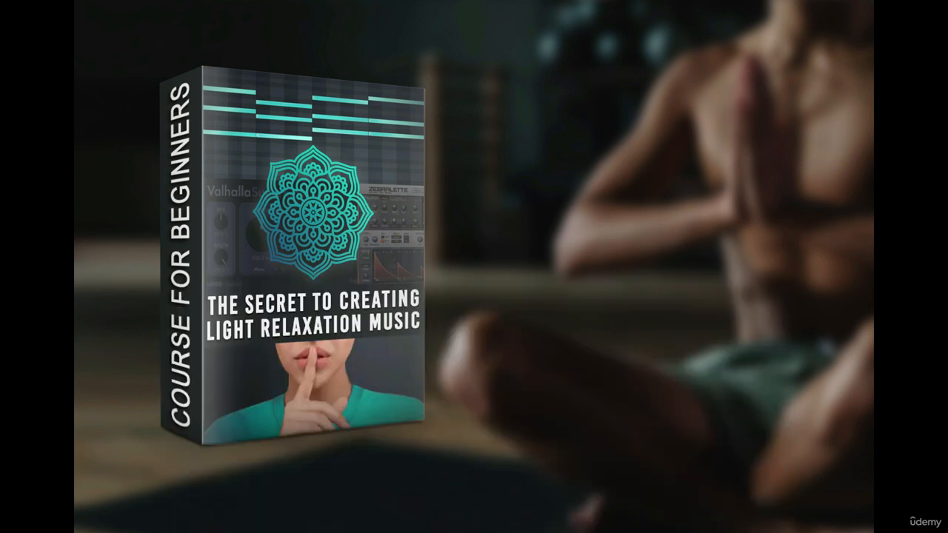
Launch Ableton Live 11 Trial and allow it through the Windows Defender Firewall on public networks.
key(super)
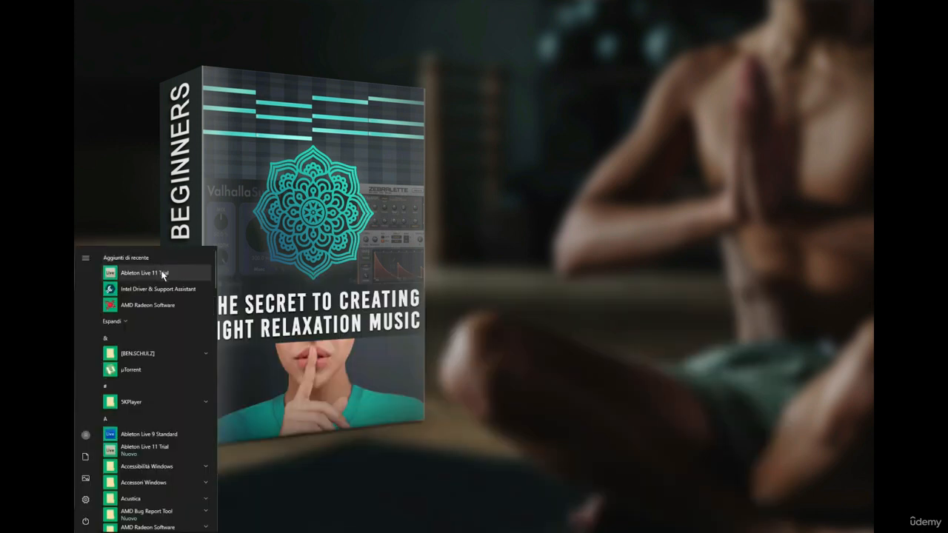
click(159, 214)
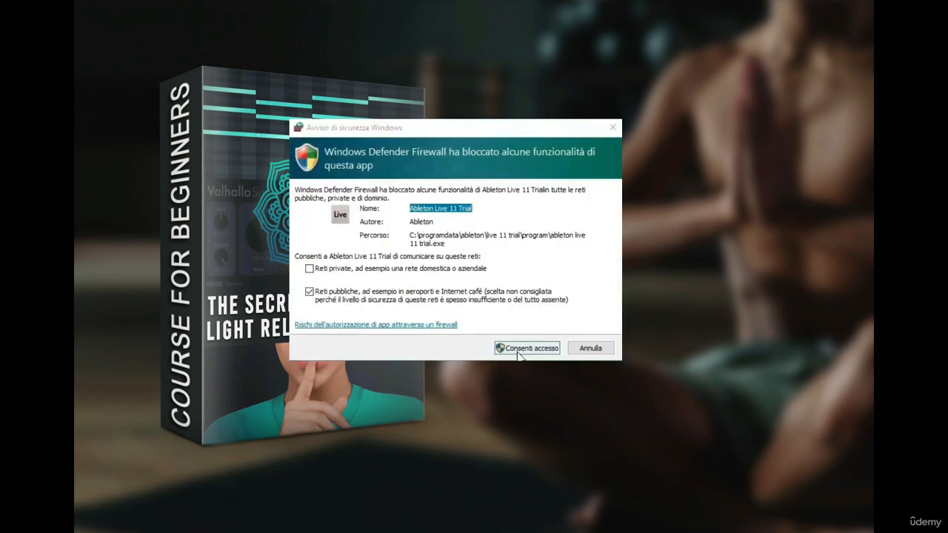
click(527, 348)
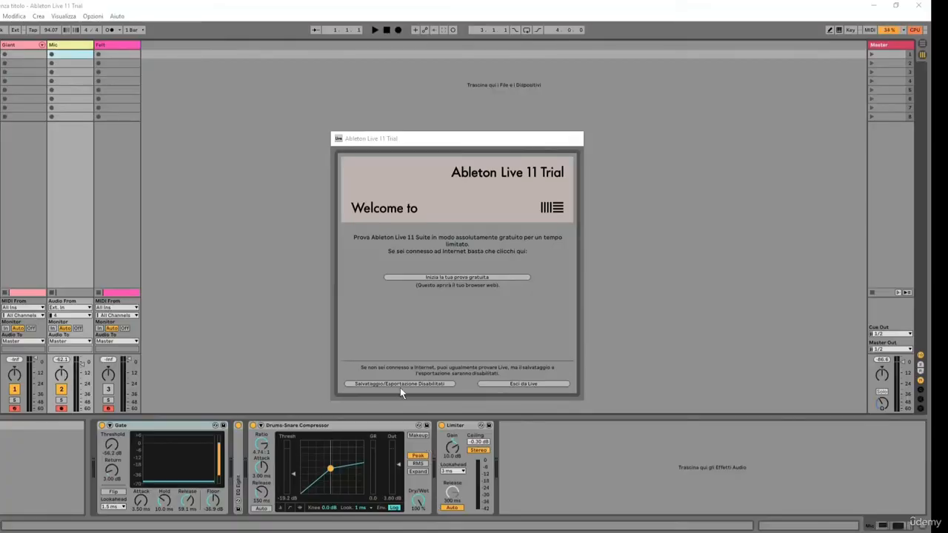
Start the free trial, register on the Ableton website with the account e-mail, and open Ableton Live 11 Trial to authorize it.
click(457, 277)
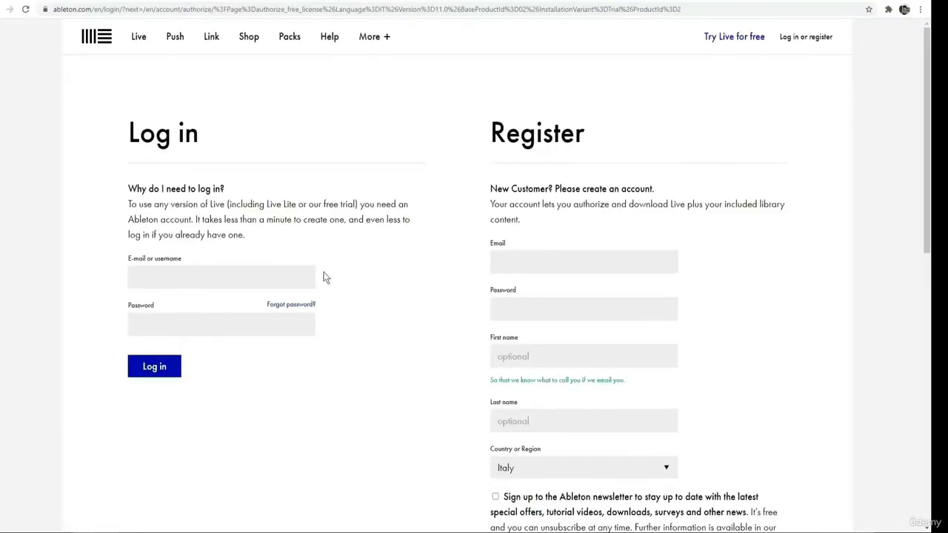
click(528, 260)
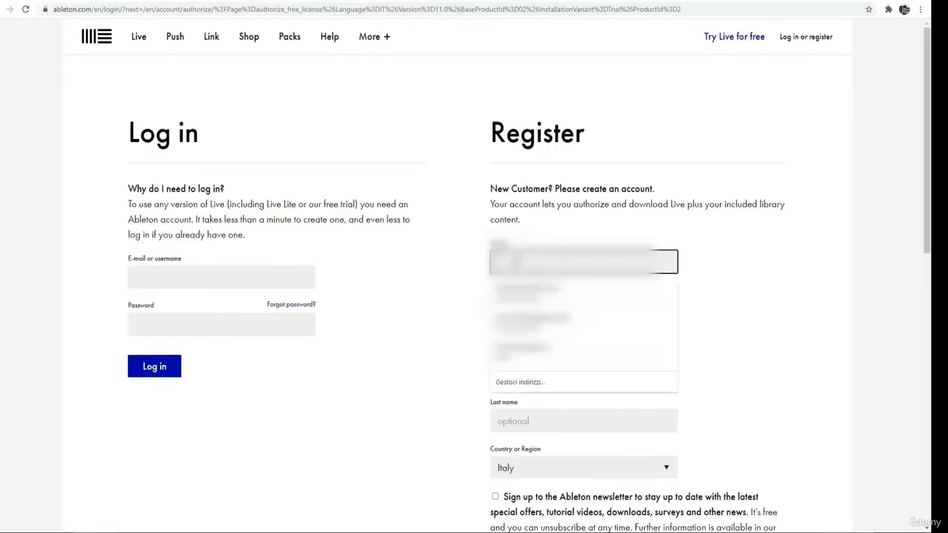
click(519, 289)
scroll(526, 333, down, 3)
click(529, 375)
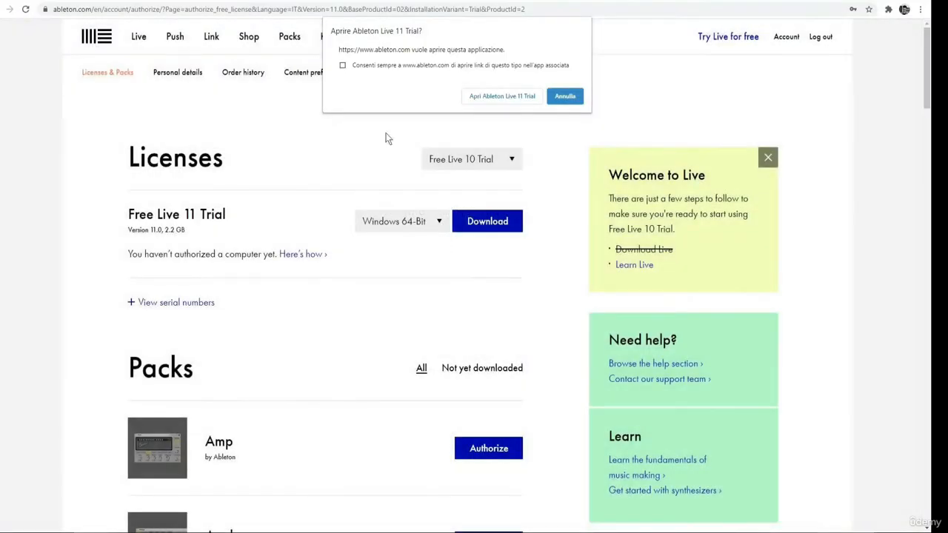
click(494, 98)
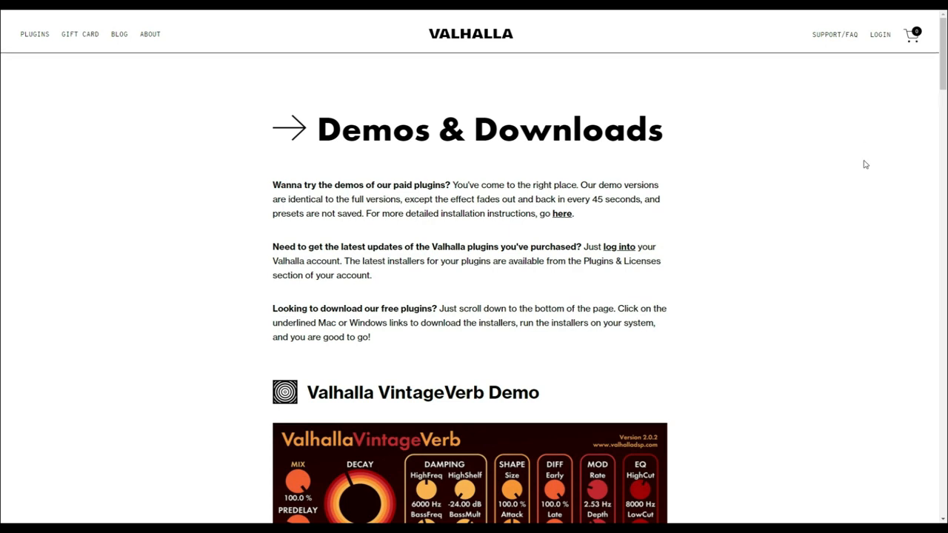
Download the legacy 1.0.0 Windows installer of Valhalla Supermassive as ValhallaSupermassiveWin_V1_0_0 into the desktop's Free Vst Plugins folder.
scroll(392, 303, down, 3)
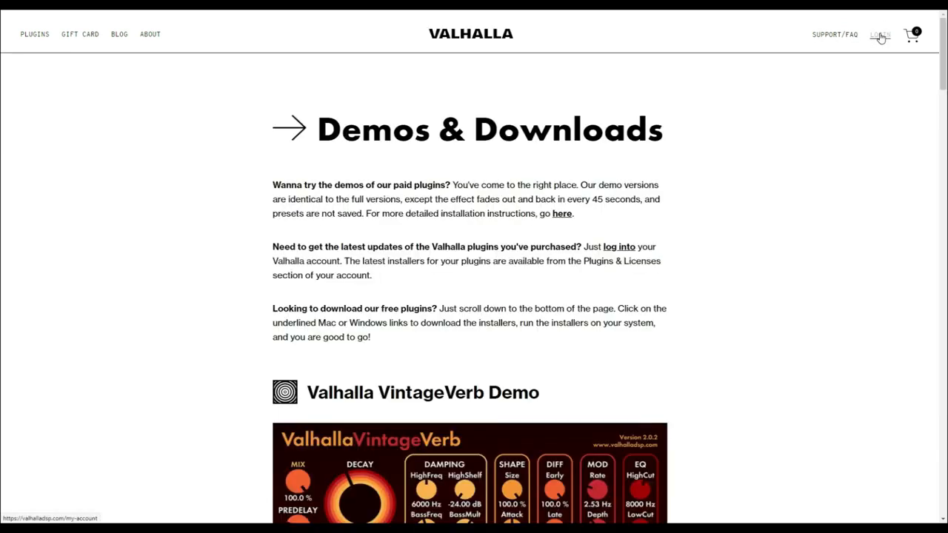
scroll(814, 304, down, 13)
scroll(797, 331, down, 12)
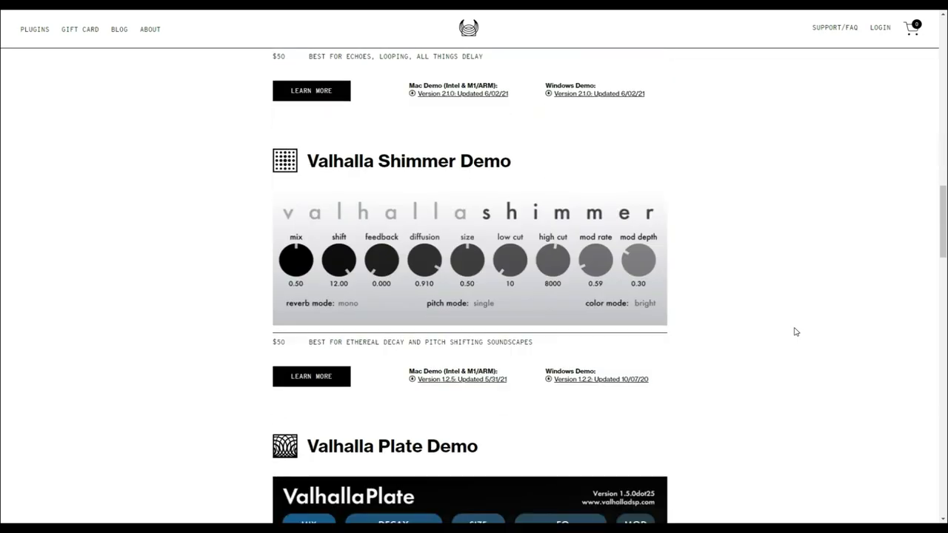
scroll(790, 332, down, 11)
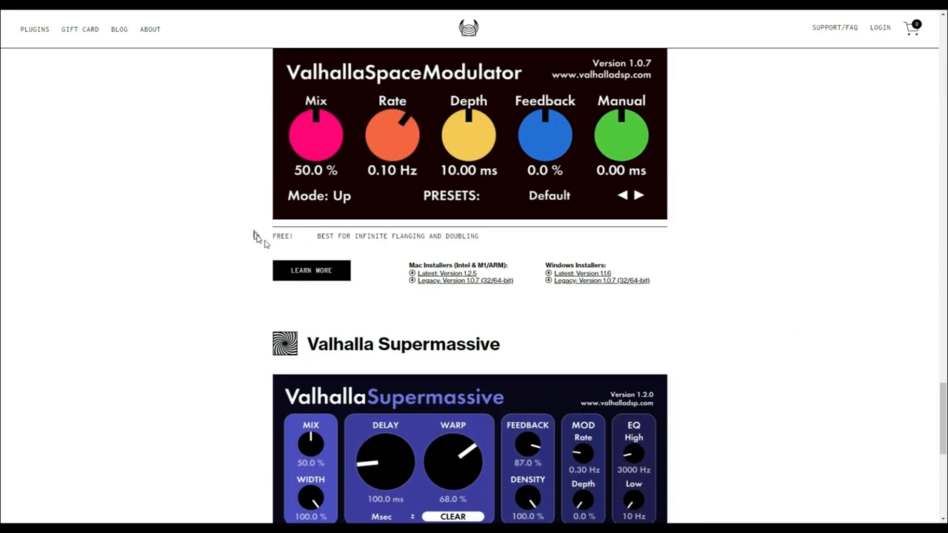
scroll(237, 265, down, 3)
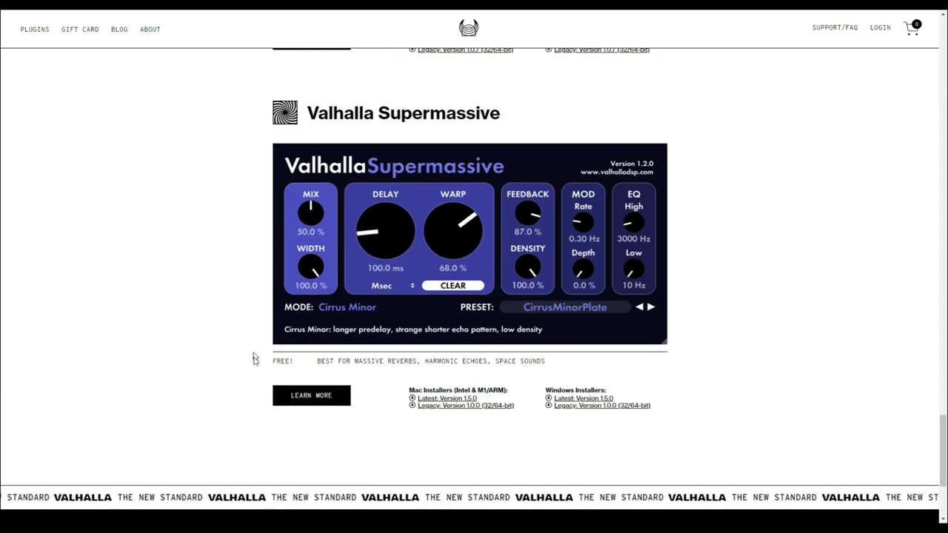
click(598, 414)
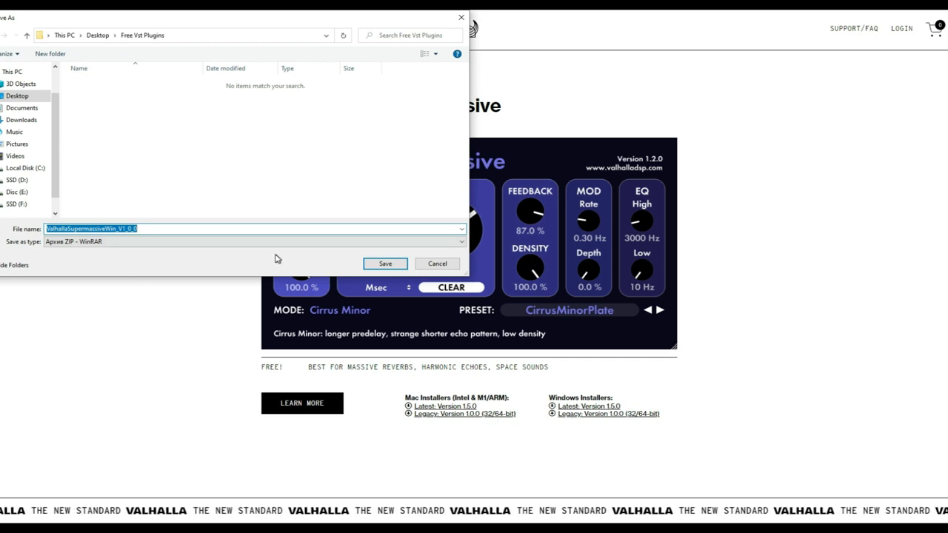
click(28, 100)
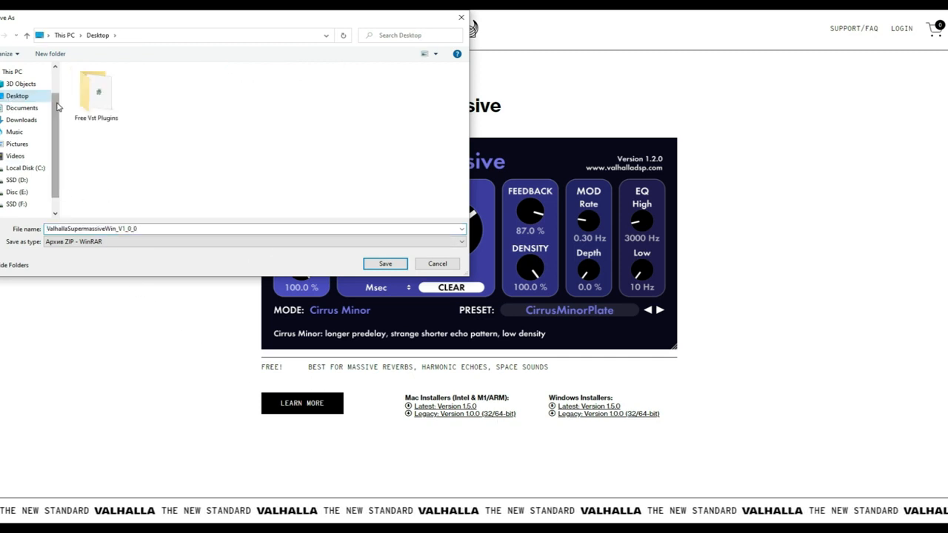
click(384, 264)
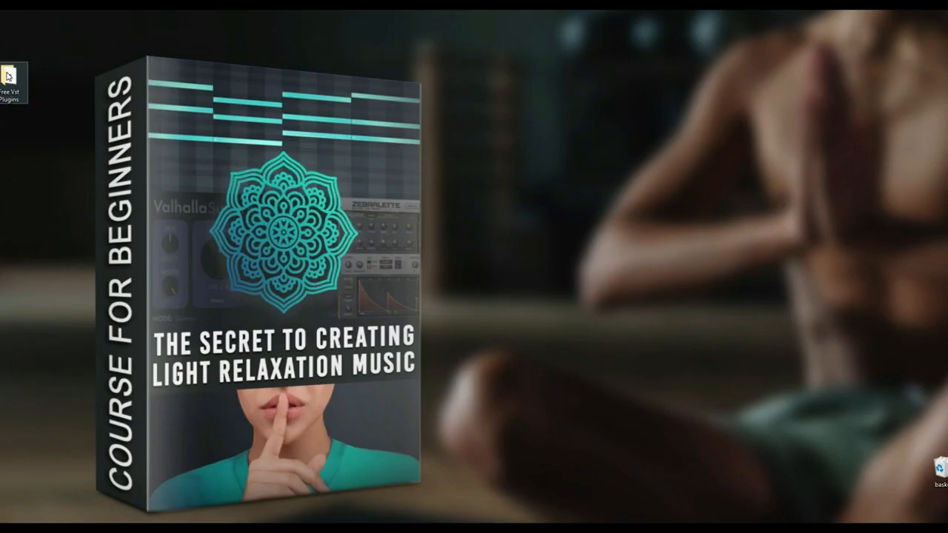
Extract the ValhallaSupermassiveWin_V1_0_0 archive in the Free Vst Plugins folder and open the extracted folder.
double_click(8, 76)
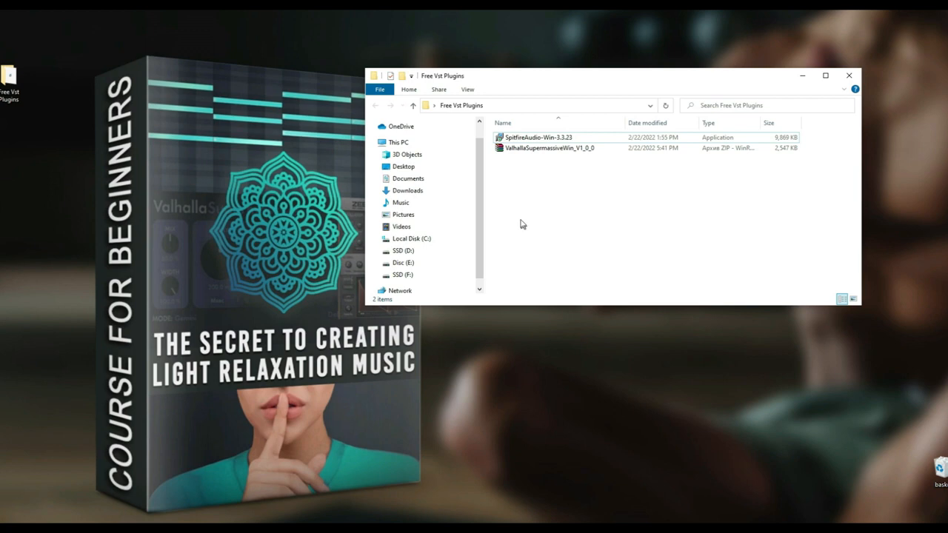
click(528, 148)
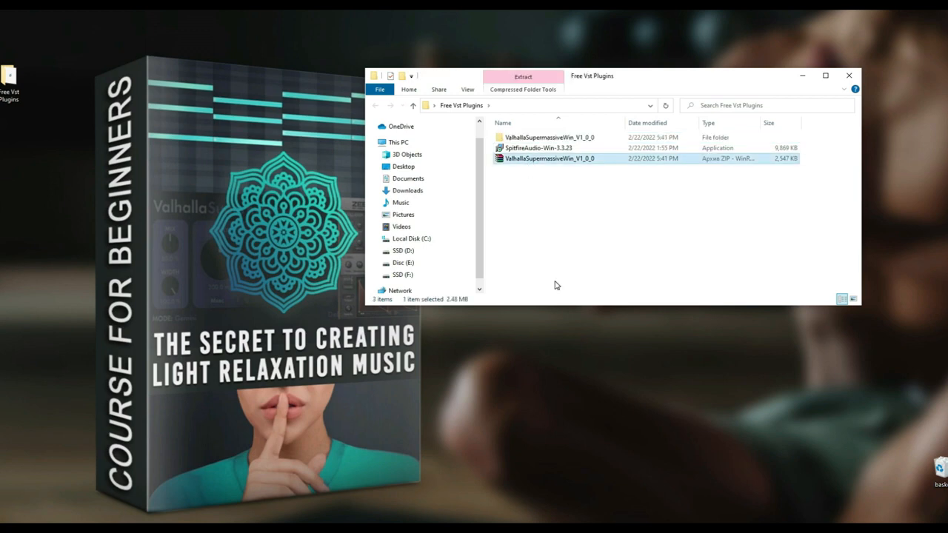
double_click(531, 138)
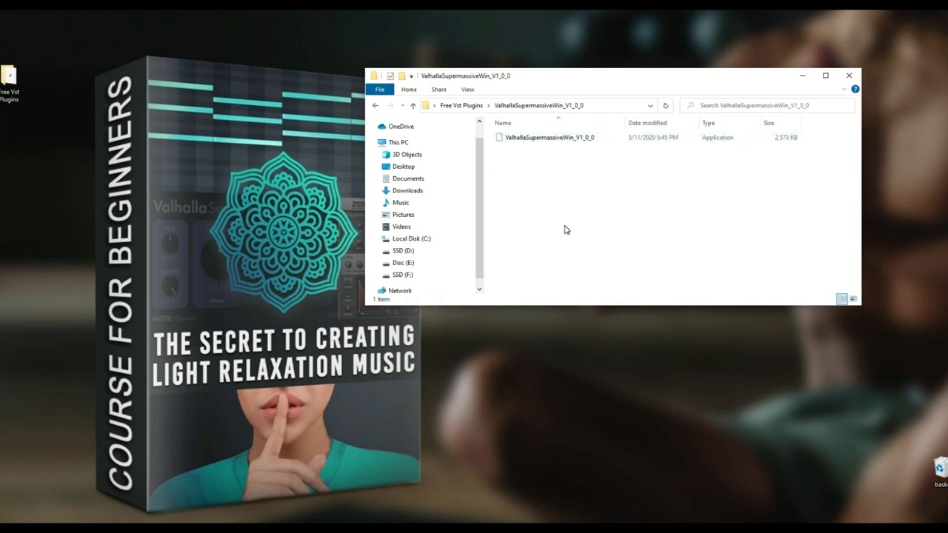
Run the ValhallaSupermassive installer with the 64-bit VST 2.4 and 64-bit AAX formats, and accept the license agreement.
double_click(535, 140)
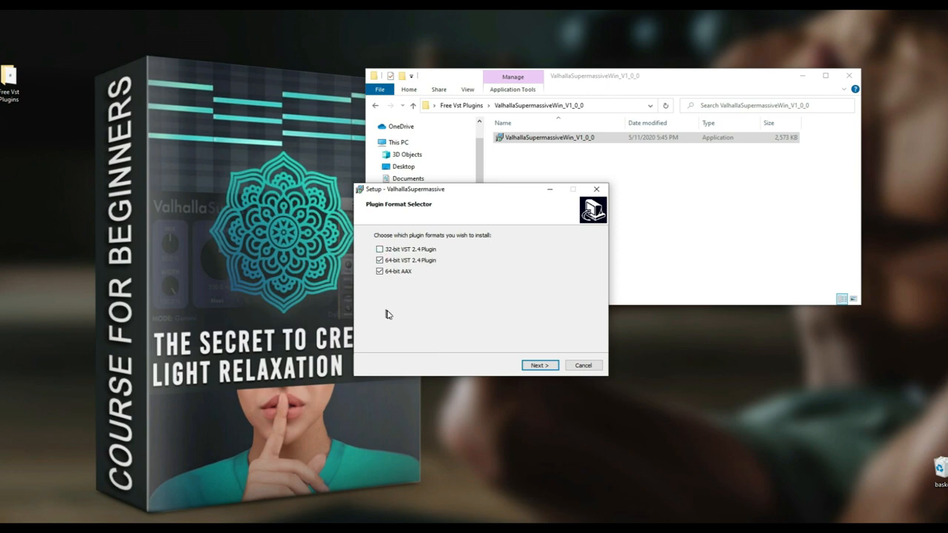
click(532, 367)
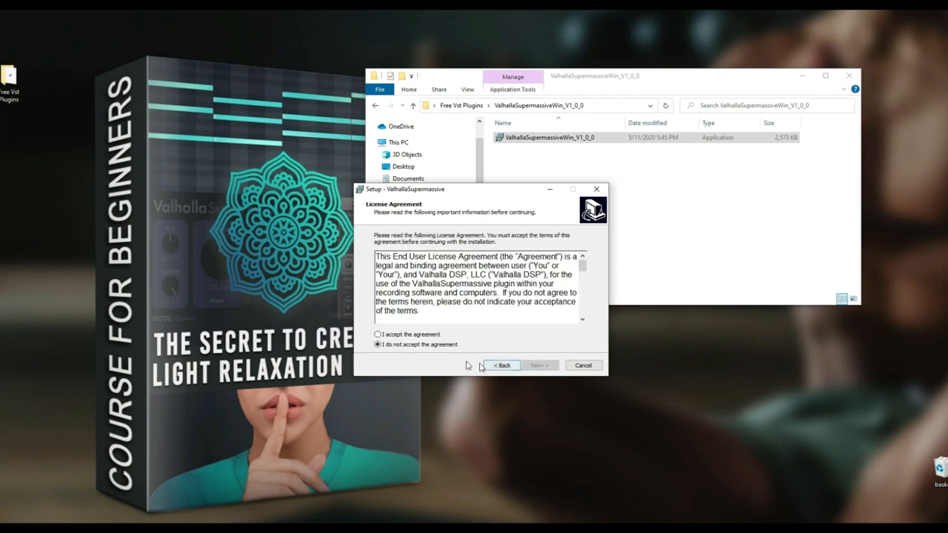
click(378, 335)
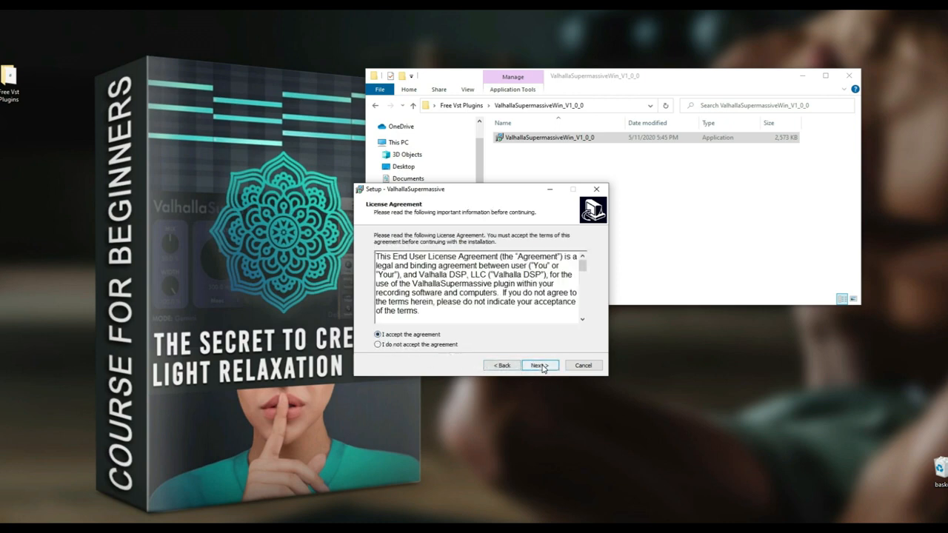
click(539, 366)
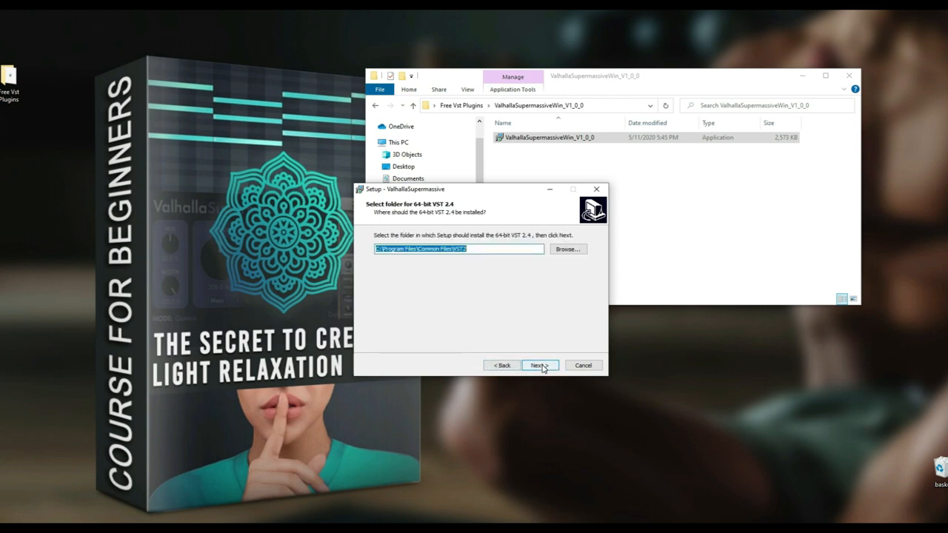
Set the install folder for the 64-bit VST 2.4 plugin to C:\Program Files\VstPlugins.
click(568, 251)
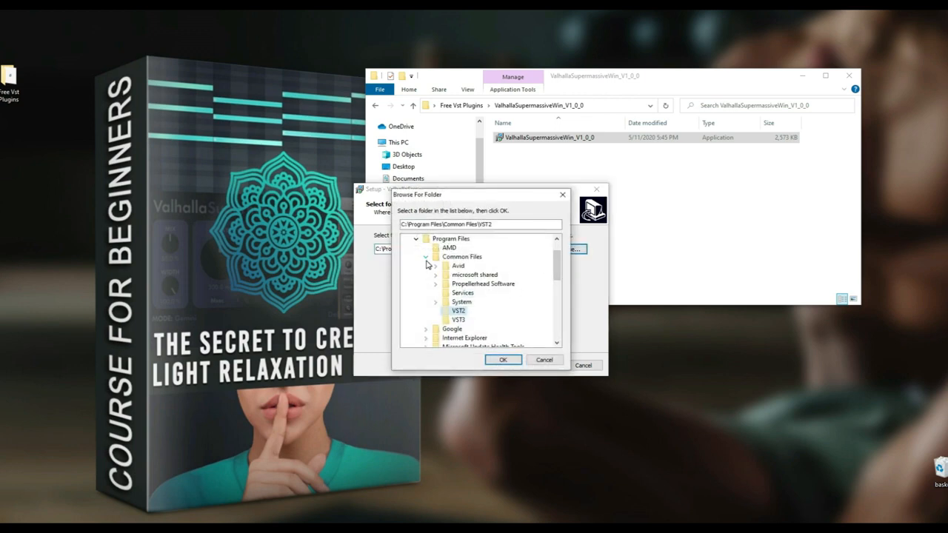
click(426, 257)
scroll(423, 279, up, 1)
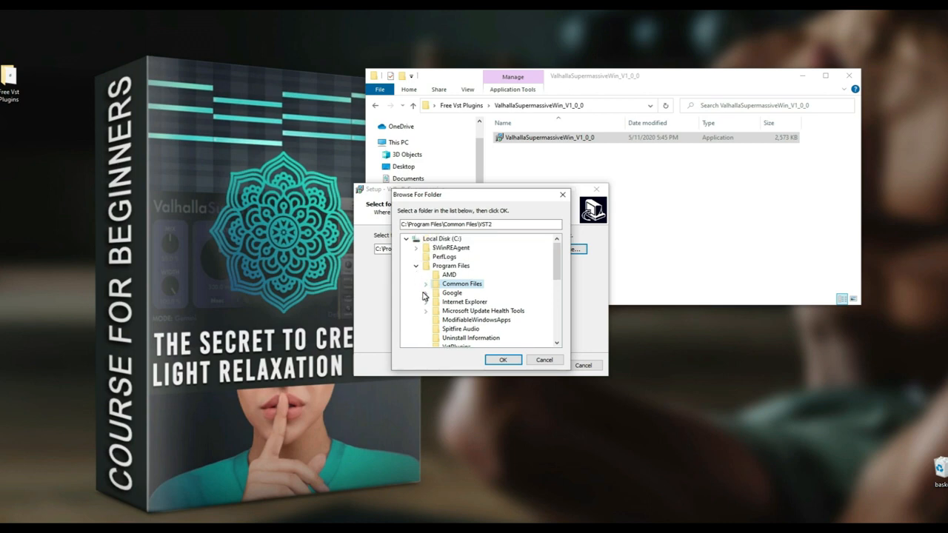
scroll(423, 296, down, 1)
click(441, 320)
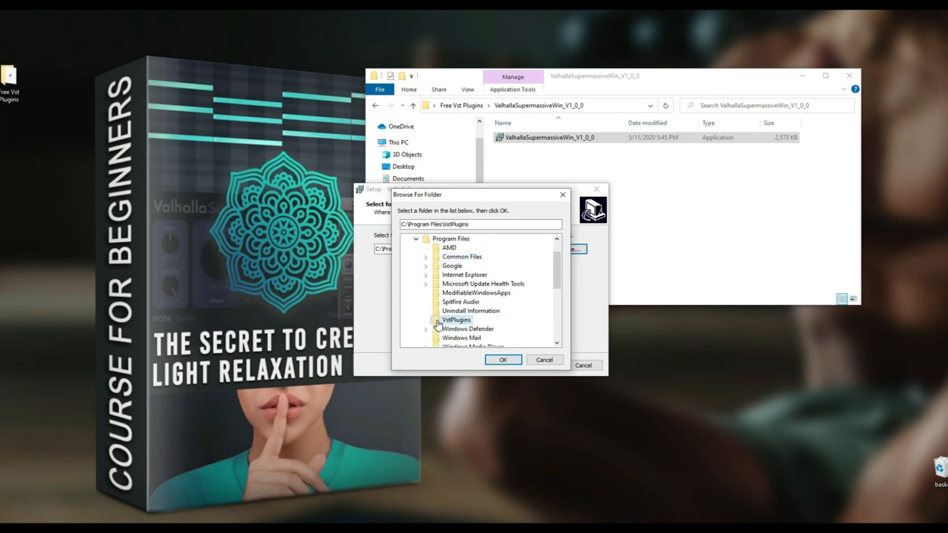
click(502, 360)
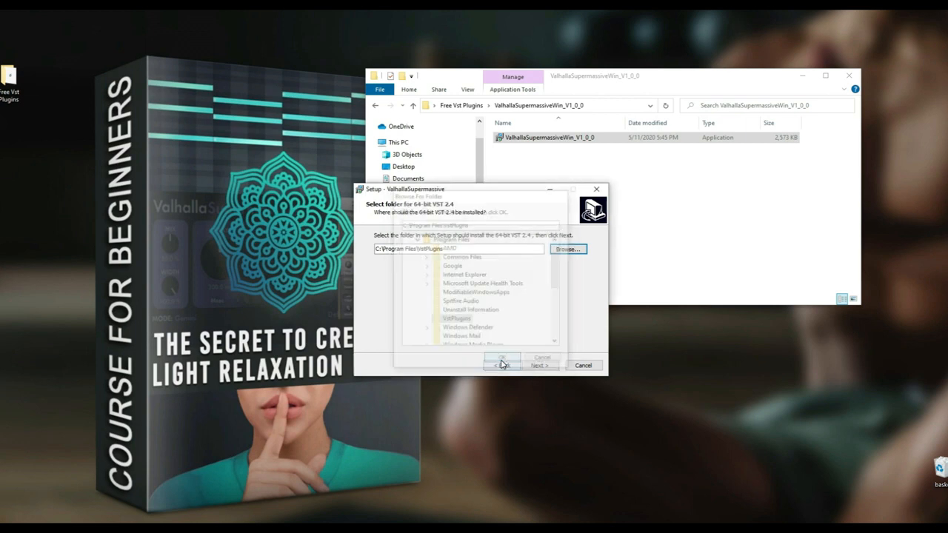
Install ValhallaSupermassive with the chosen plugin folder and finish the setup wizard.
click(538, 365)
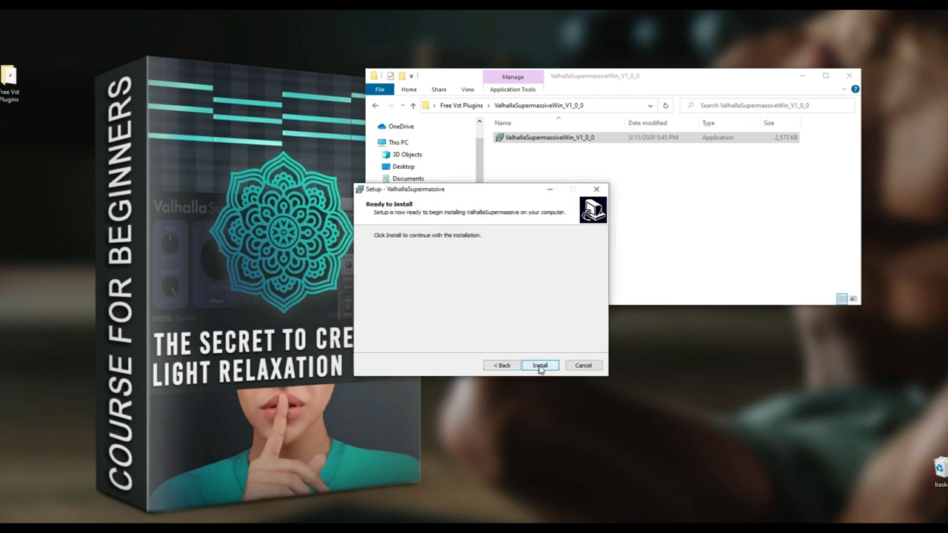
click(539, 366)
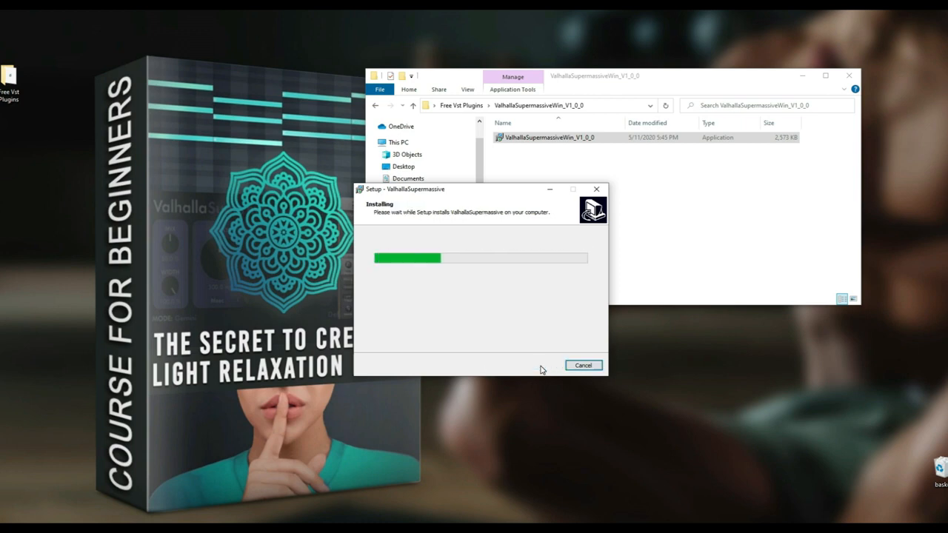
click(540, 365)
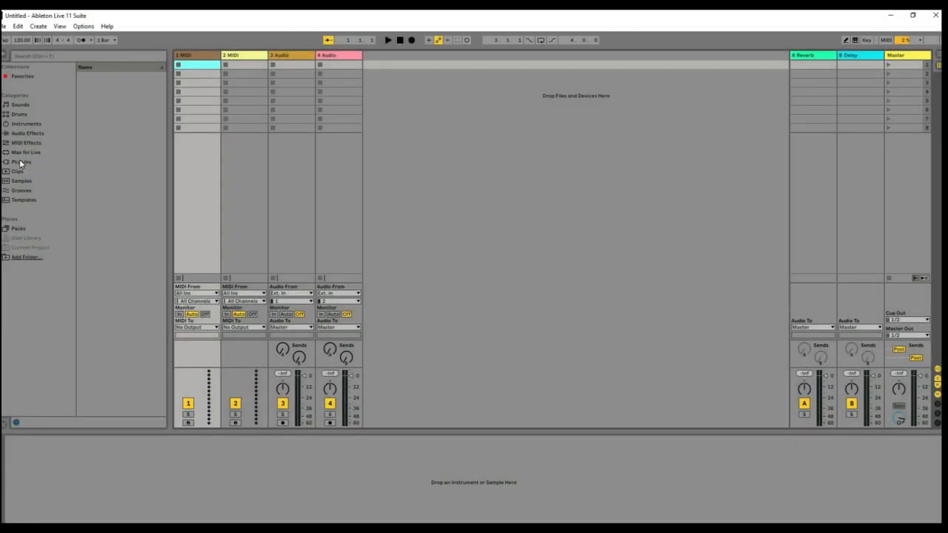
In Ableton Live, list the installed plug-ins, switch to Arrangement View and load LABS (64 Bit) on a new MIDI track.
click(16, 162)
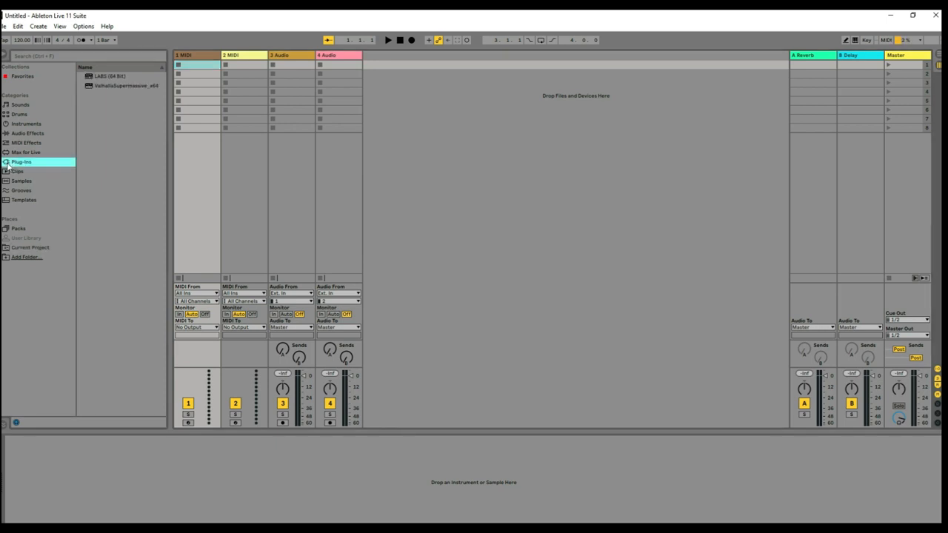
click(938, 55)
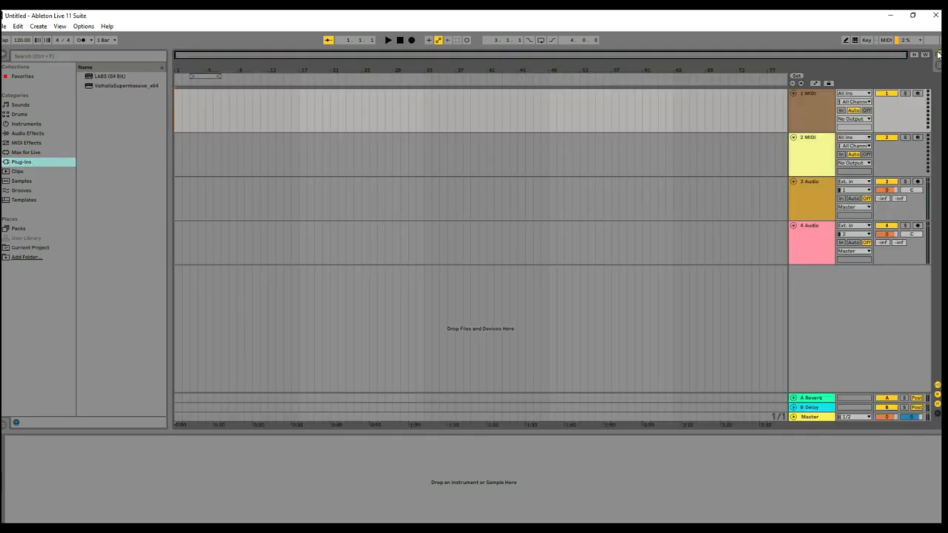
click(89, 77)
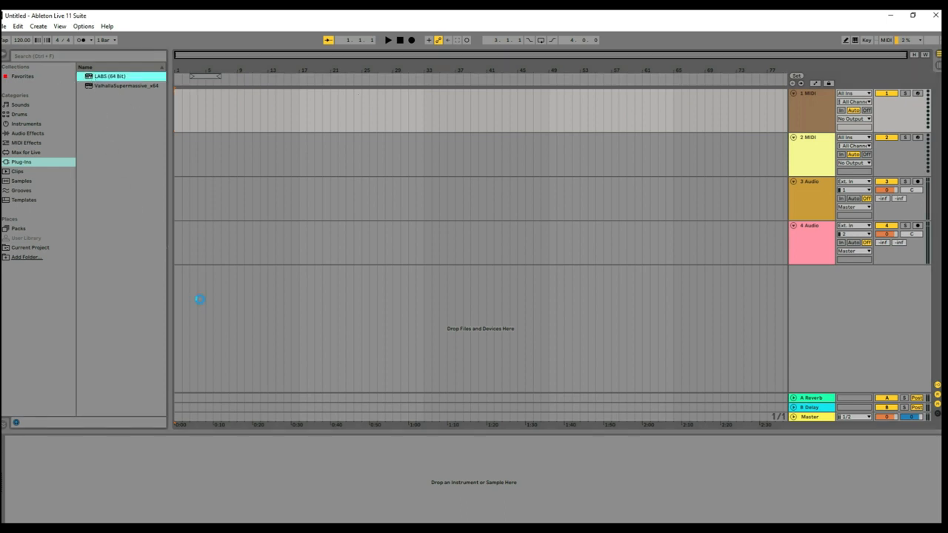
key(Return)
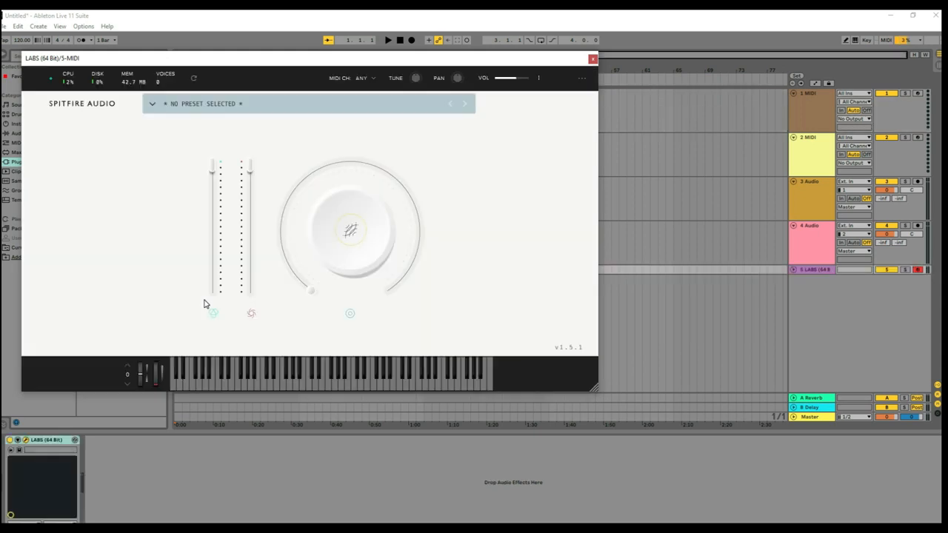
Raise the modulation wheel of the LABS Soft Piano preset to its maximum and close the plugin window.
drag(293, 63, 363, 69)
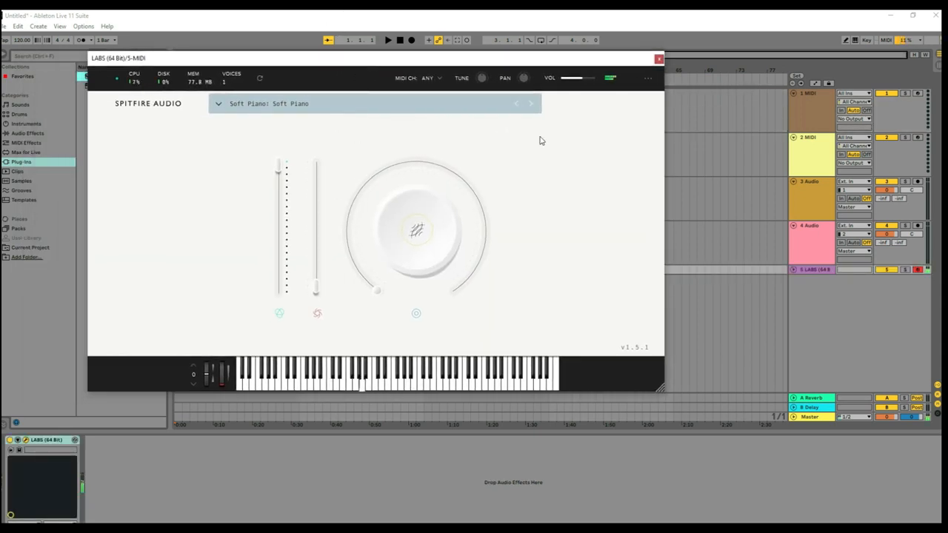
mouse_move(585, 80)
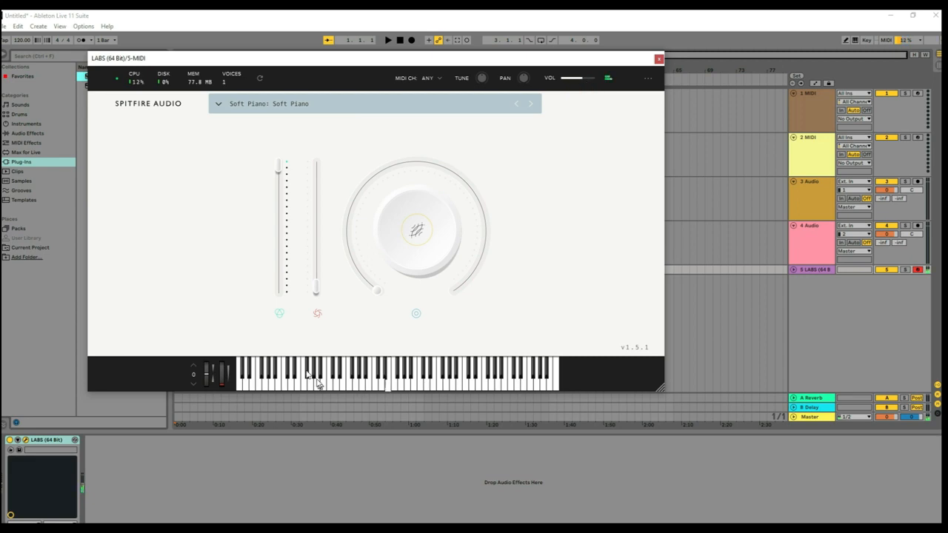
drag(219, 382, 222, 364)
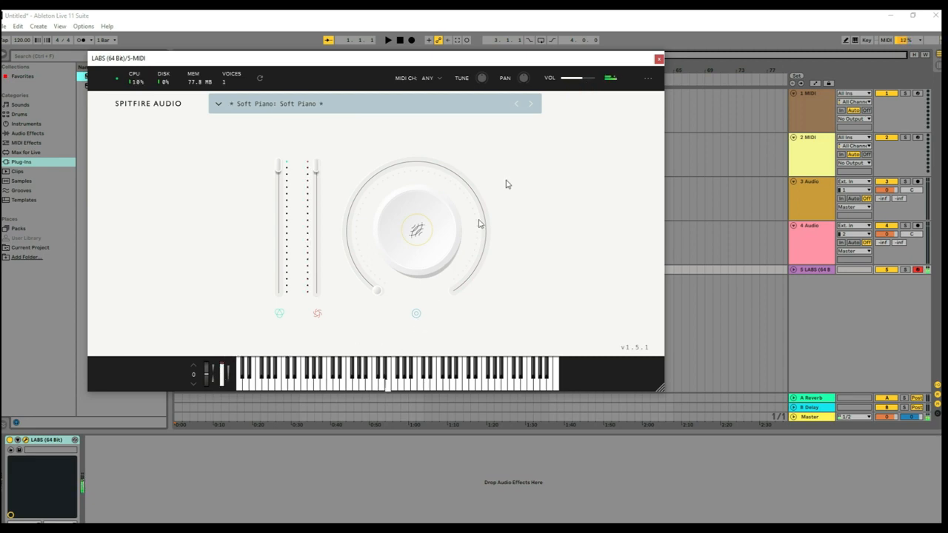
click(658, 59)
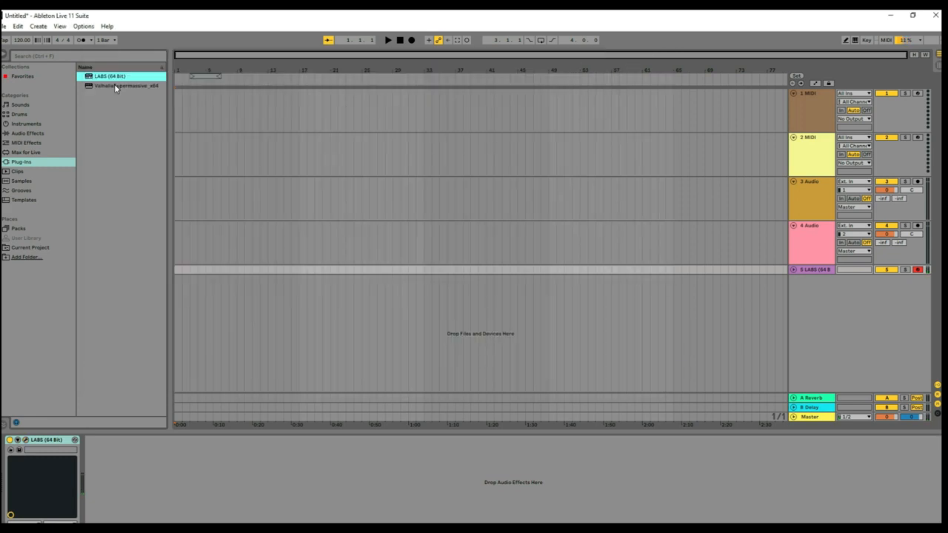
Add ValhallaSupermassive_x64 after LABS on the LABS track and load its HydraHarp preset.
drag(114, 85, 178, 470)
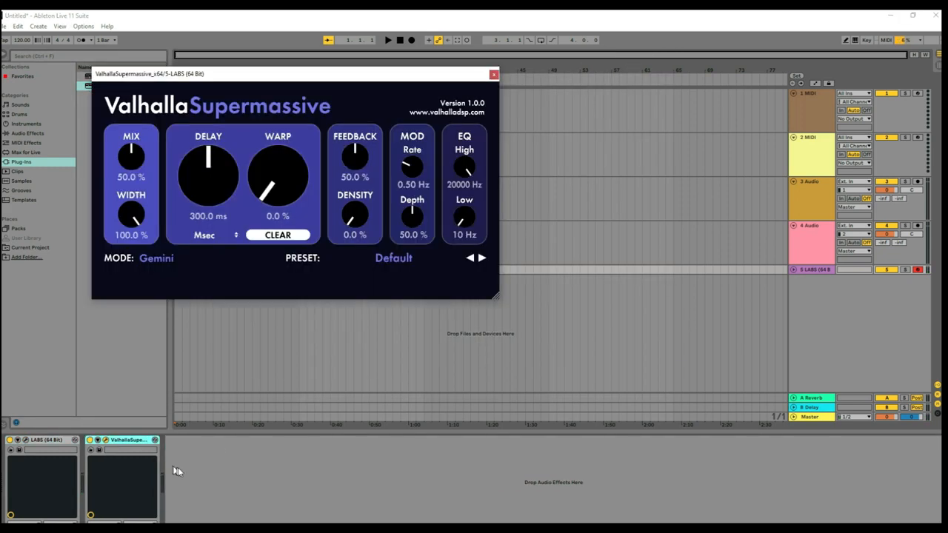
click(414, 262)
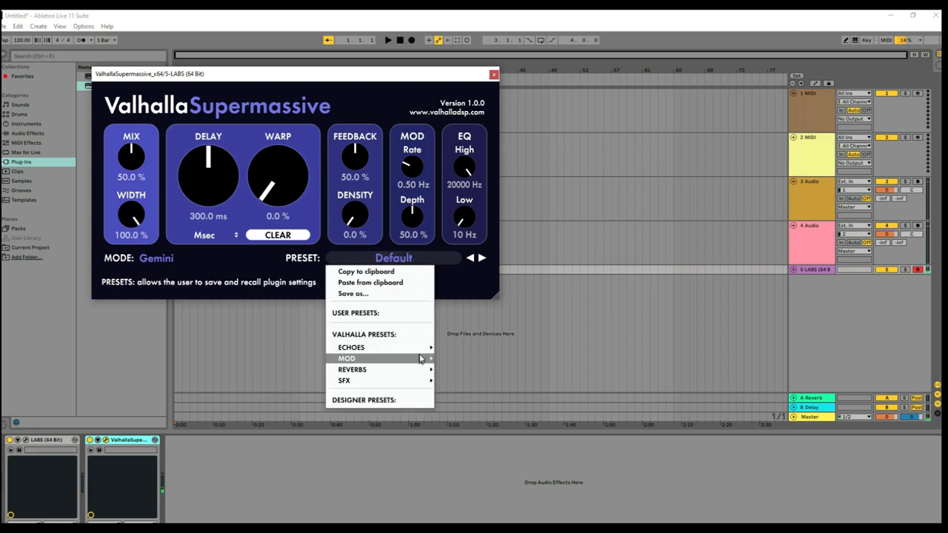
mouse_move(425, 369)
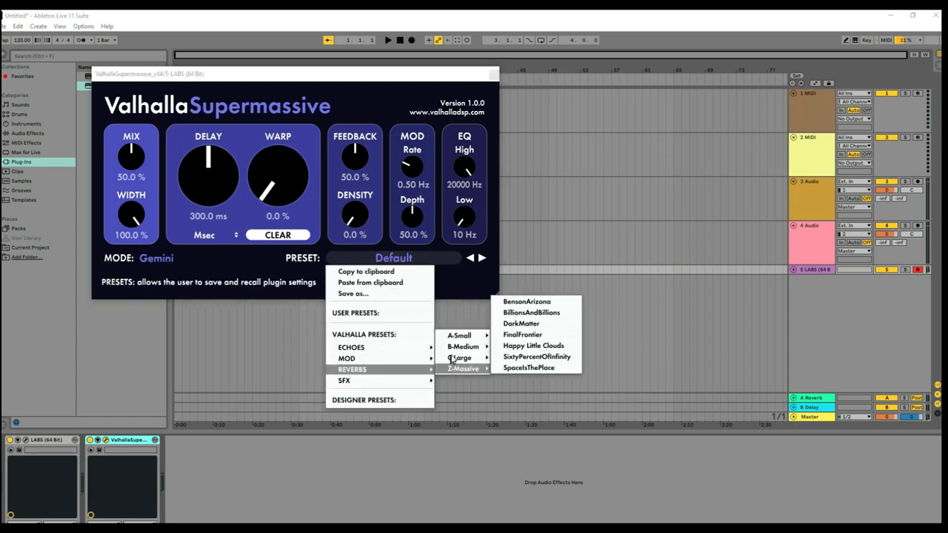
mouse_move(470, 347)
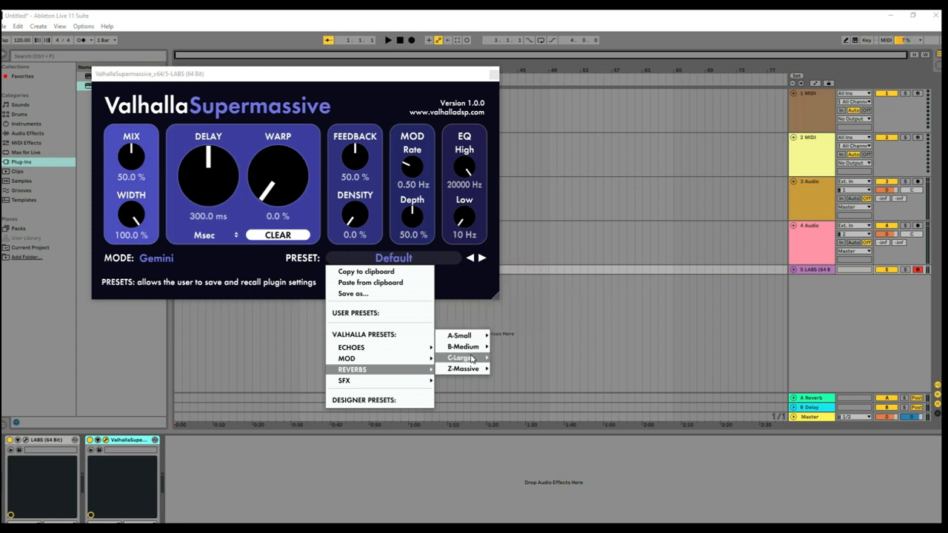
click(521, 335)
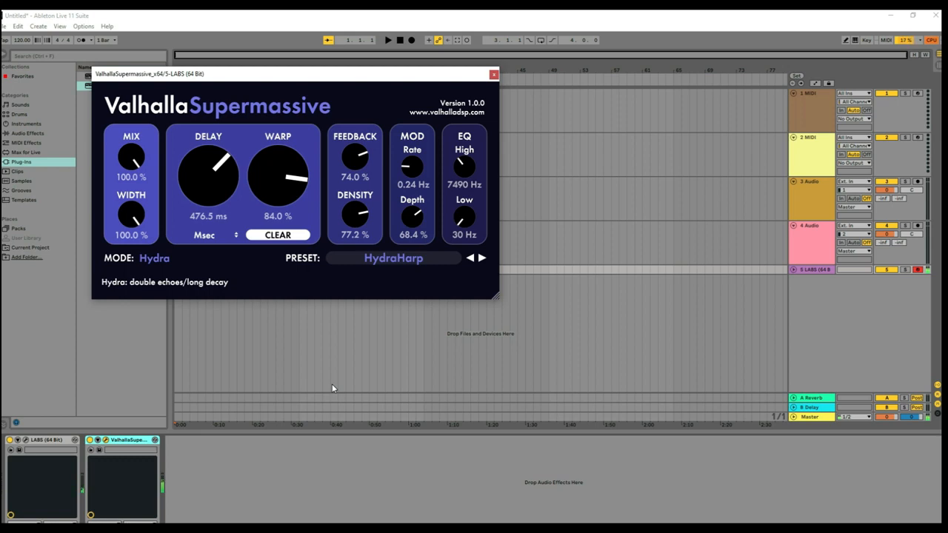
drag(326, 75, 488, 137)
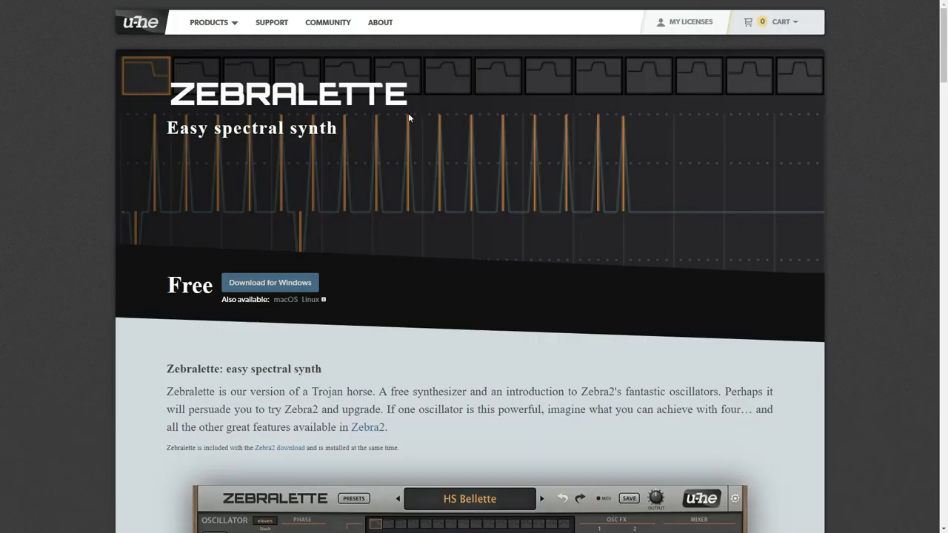
Review the Zebralette page in the browser and download the Windows version as Zebra2_293_12092_Win into the desktop's Free Vst Plugins folder.
scroll(296, 192, down, 1)
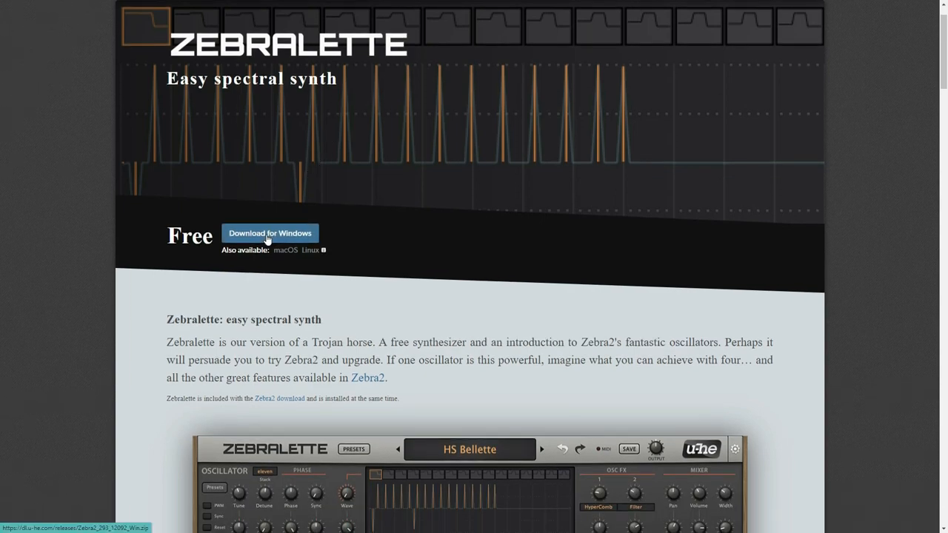
scroll(268, 238, down, 2)
scroll(693, 79, up, 3)
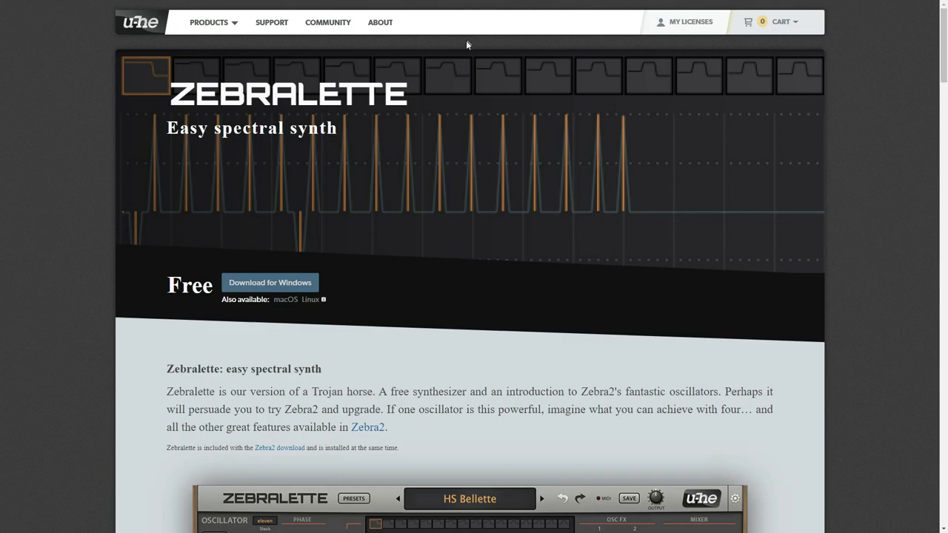
scroll(470, 64, down, 13)
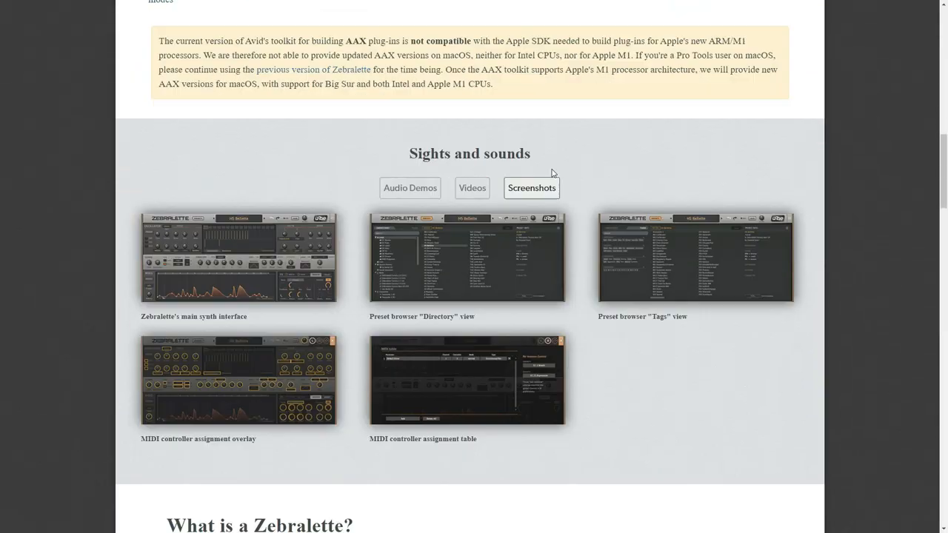
scroll(552, 173, down, 10)
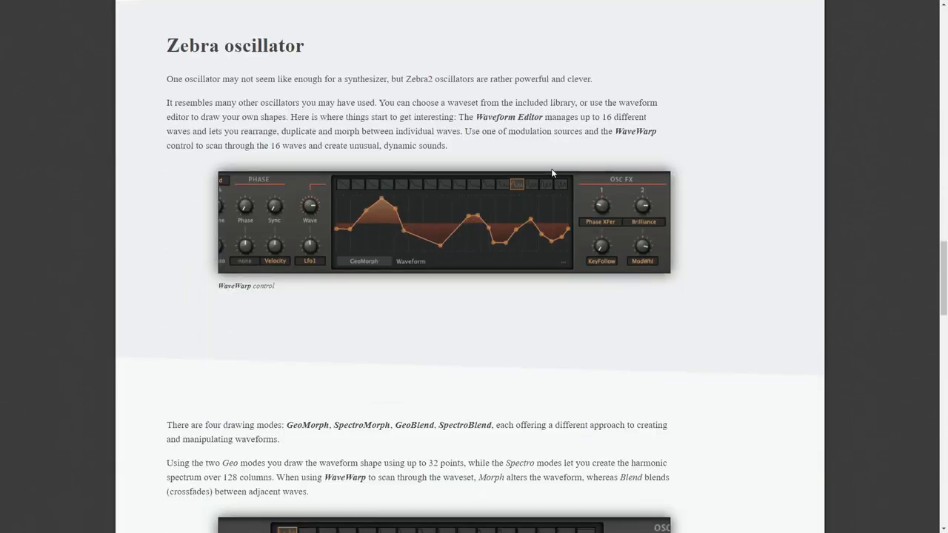
scroll(552, 174, down, 6)
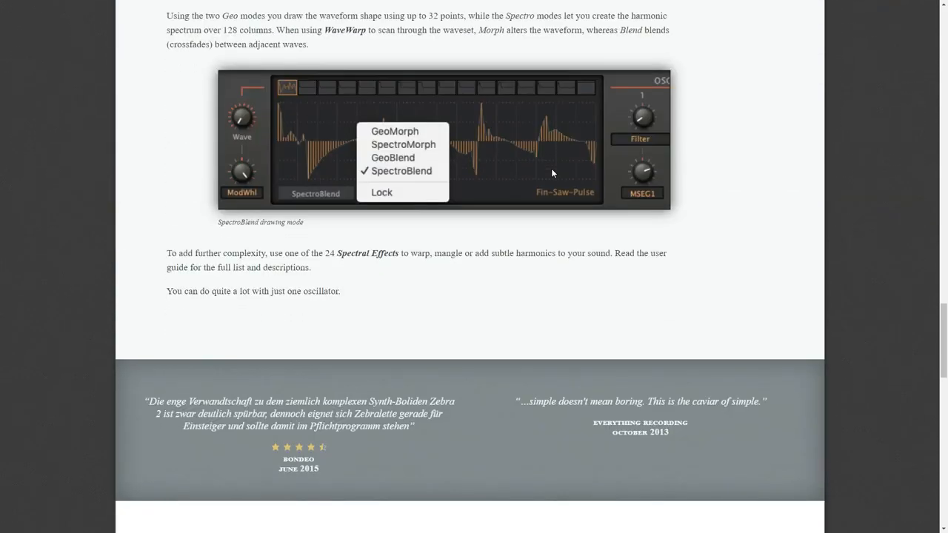
scroll(551, 172, down, 5)
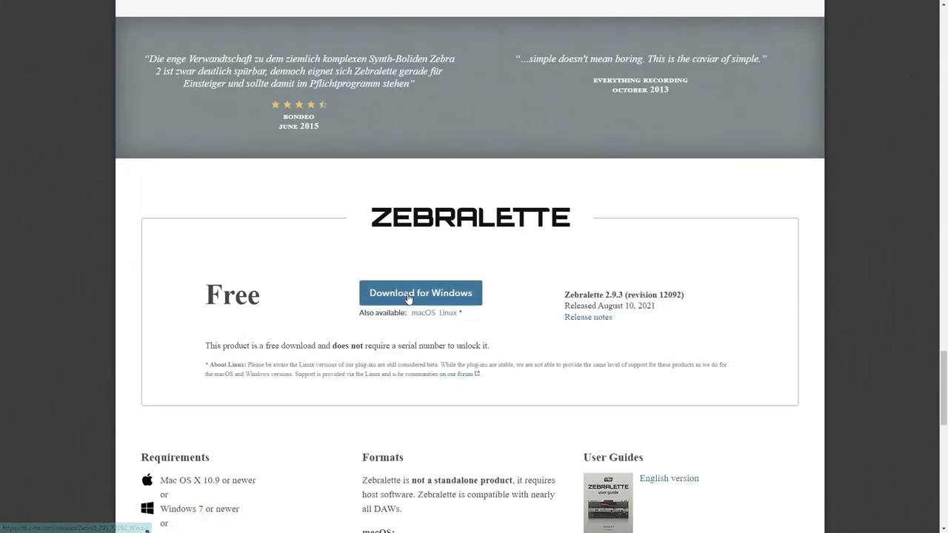
click(408, 297)
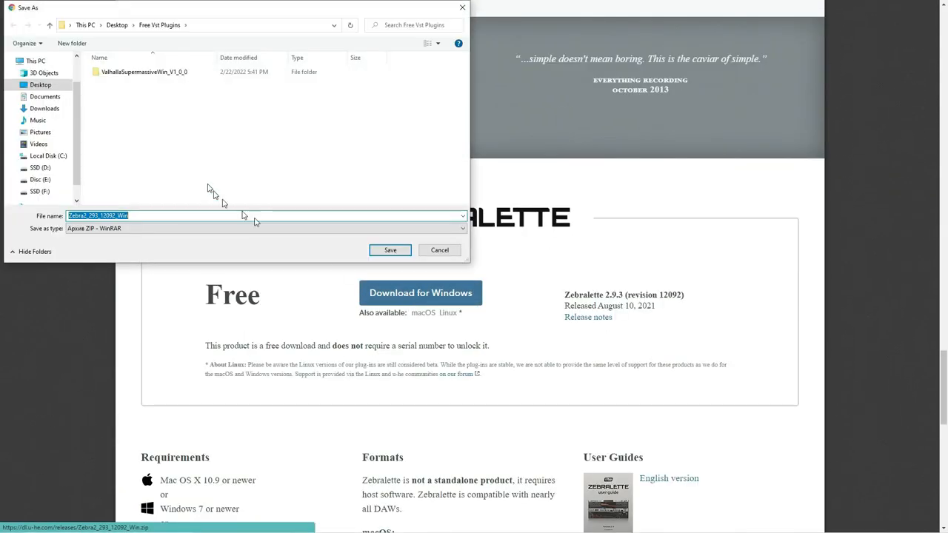
click(46, 86)
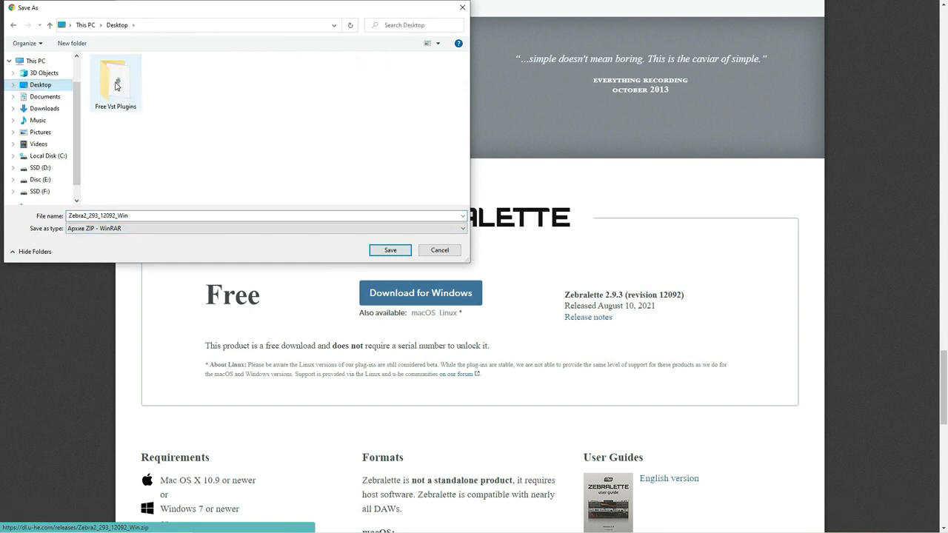
double_click(118, 82)
click(390, 250)
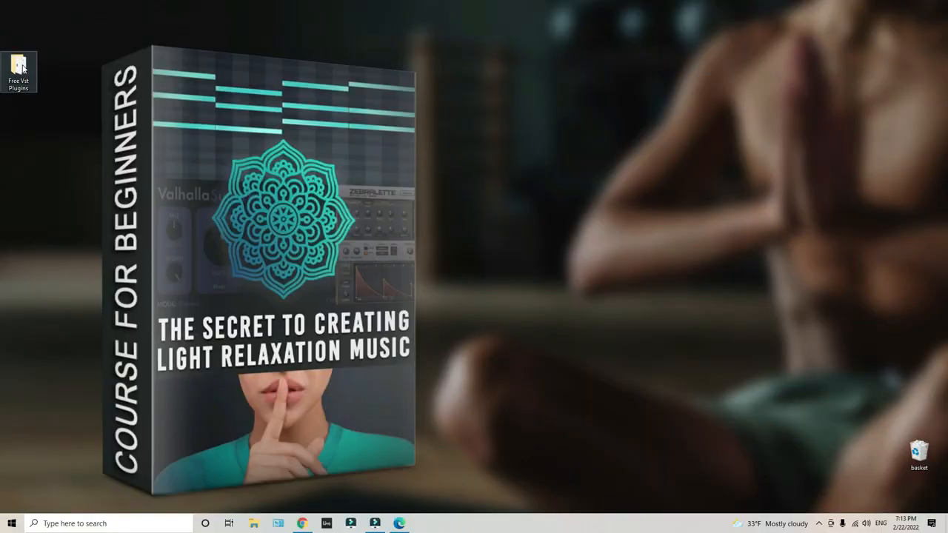
Extract the Zebra2_293_12092_Win archive into its own folder in Free Vst Plugins and open the Zebra2_Win subfolder.
double_click(22, 68)
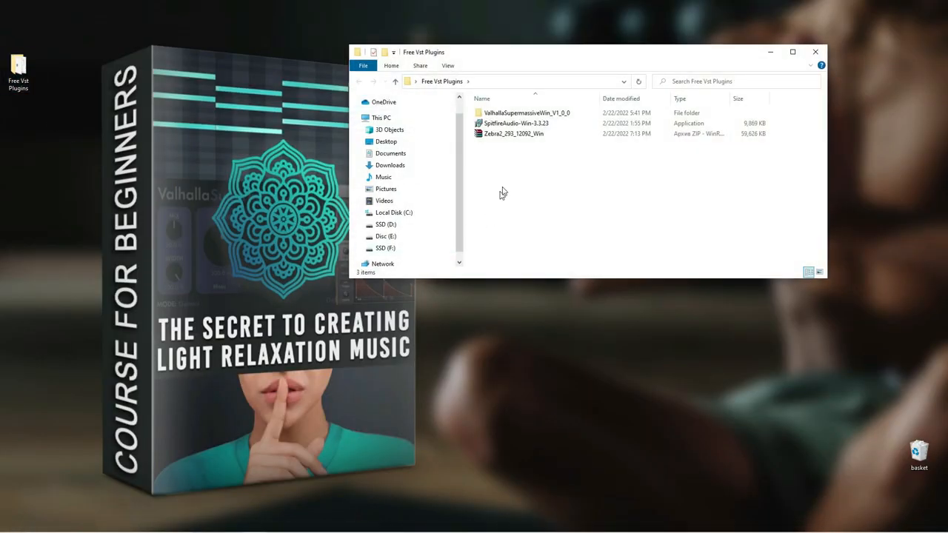
right_click(502, 135)
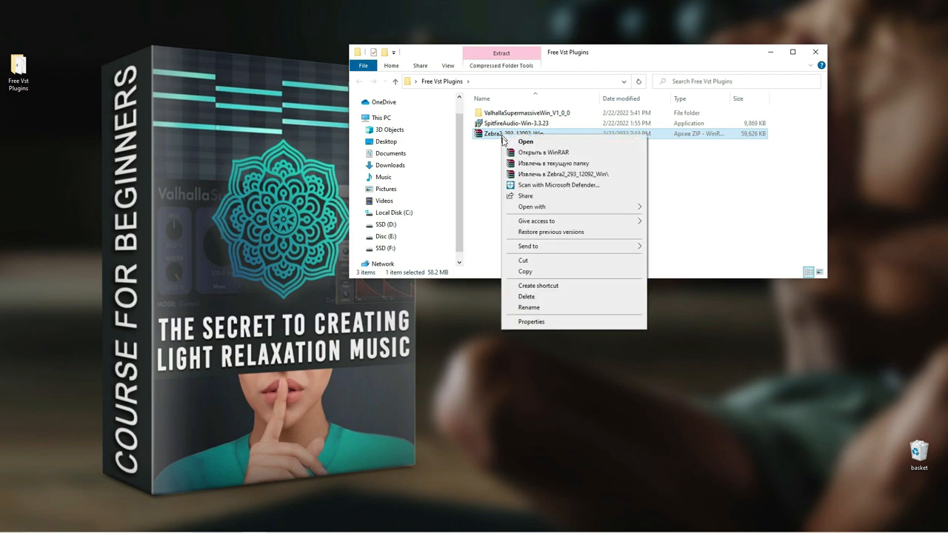
click(584, 175)
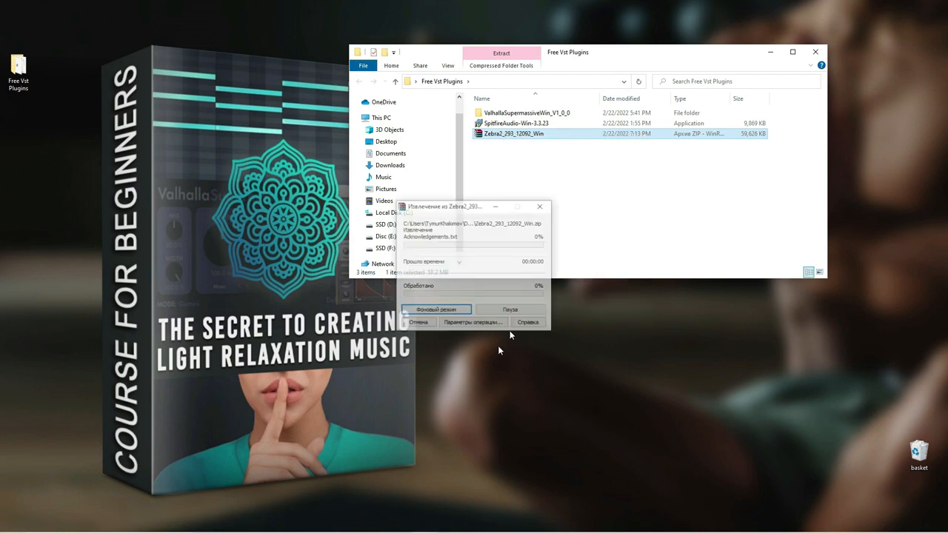
double_click(496, 126)
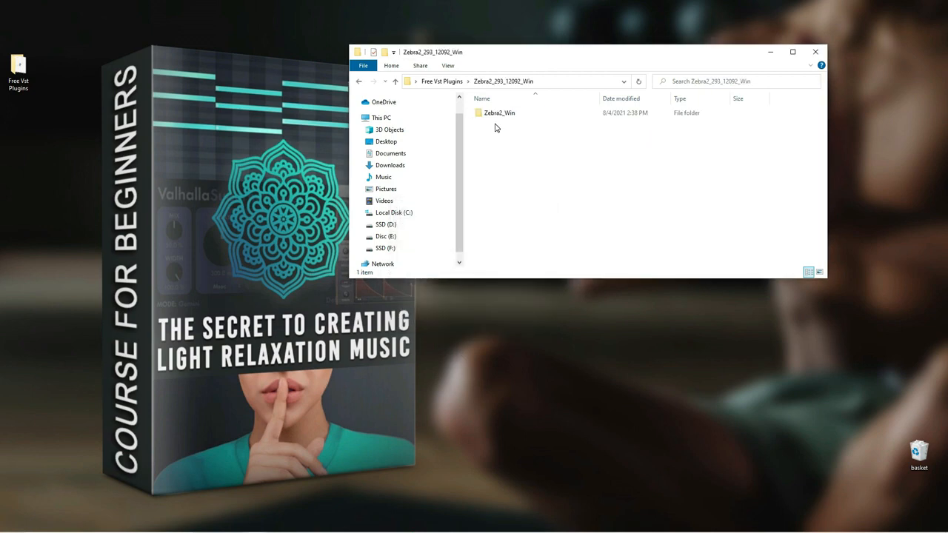
double_click(496, 113)
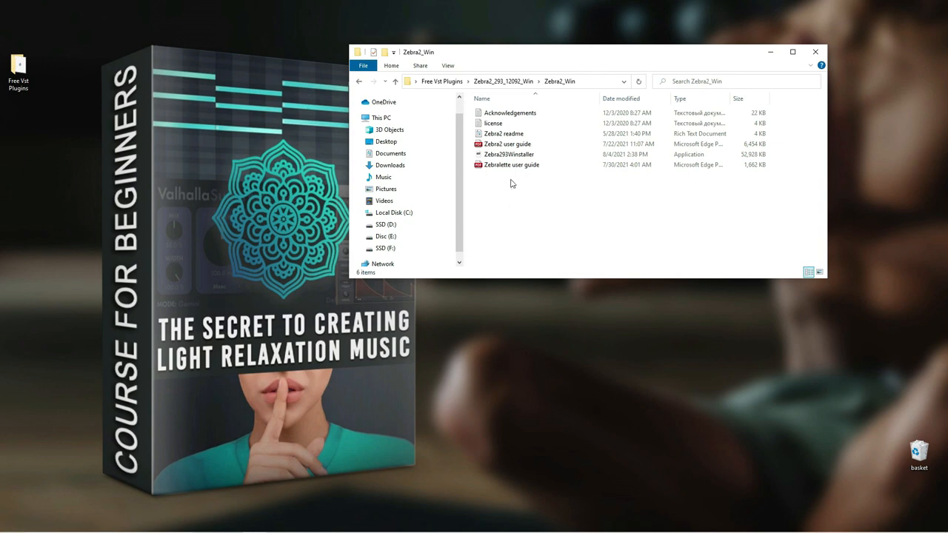
Run the Zebra293Winstaller setup, accept the license agreement and continue to the component selection.
click(506, 156)
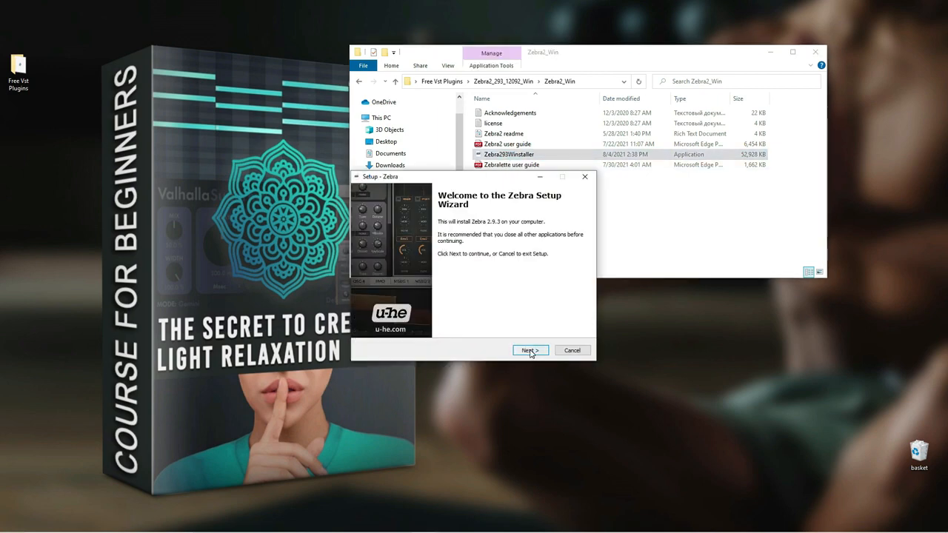
click(530, 351)
click(374, 319)
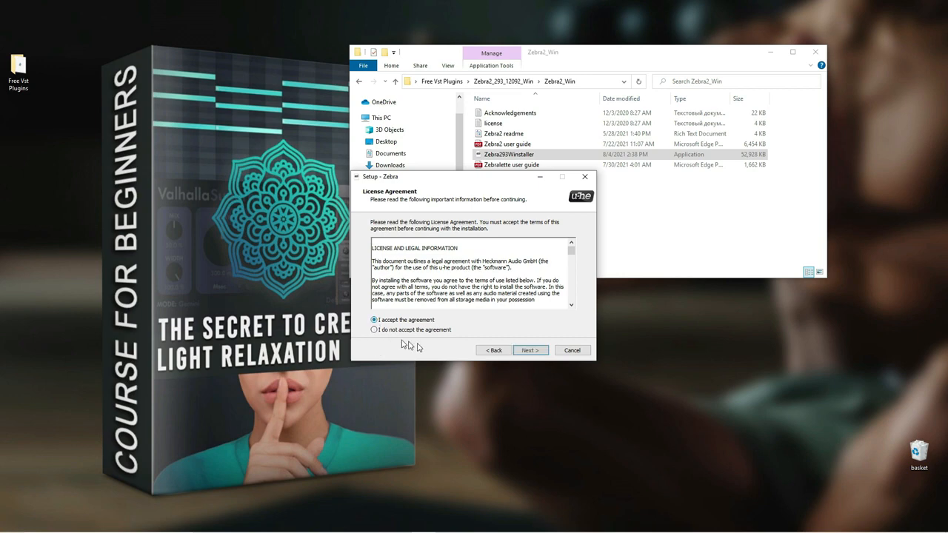
click(530, 350)
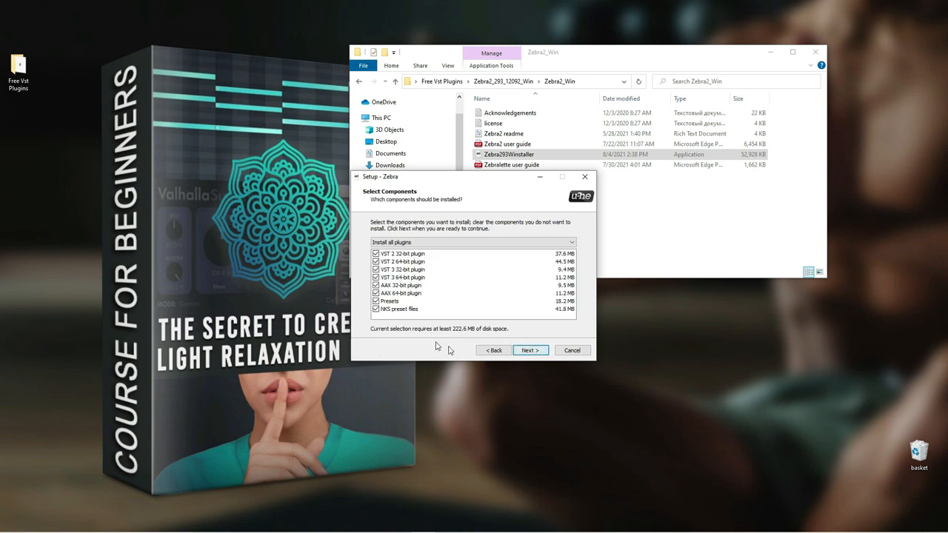
Exclude the VST 2, VST 3 and AAX 32-bit plugins from the Zebra installation and continue to the installation paths.
click(375, 253)
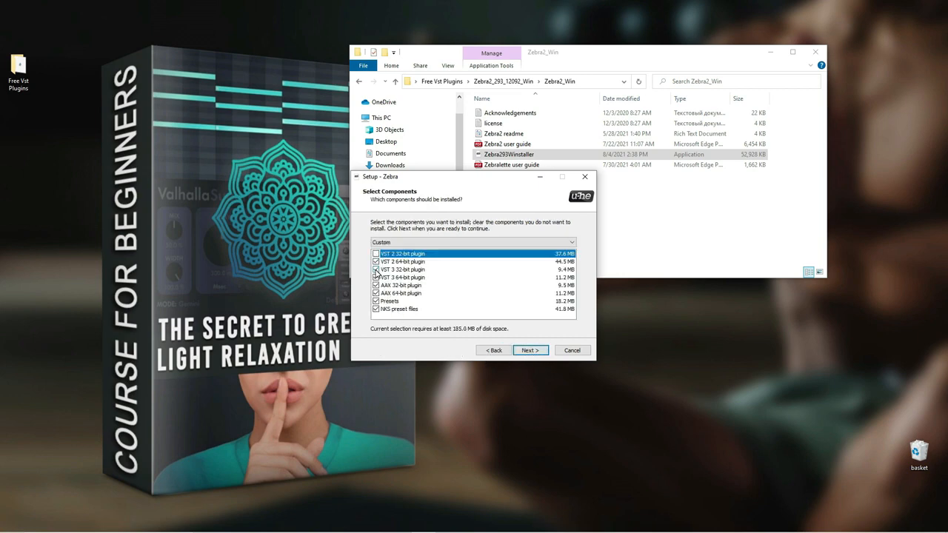
click(376, 270)
click(375, 285)
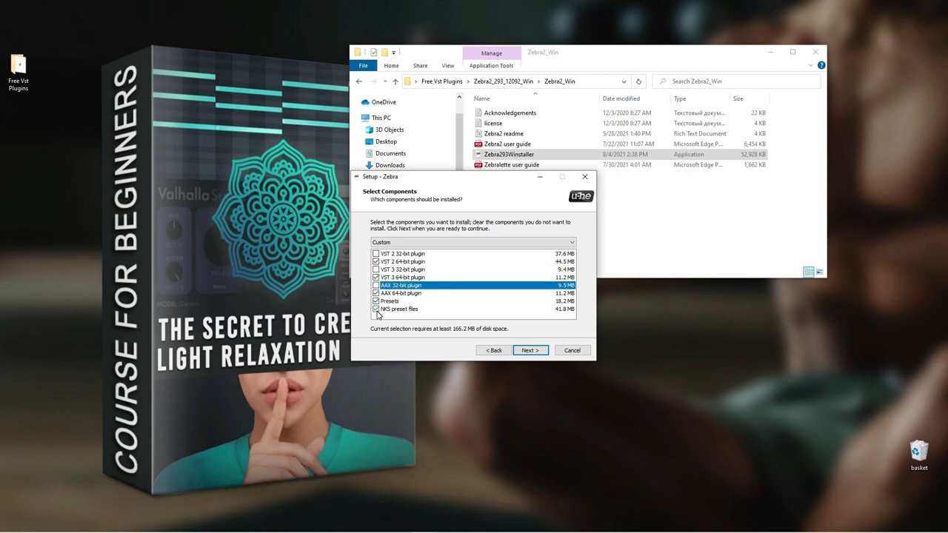
click(530, 350)
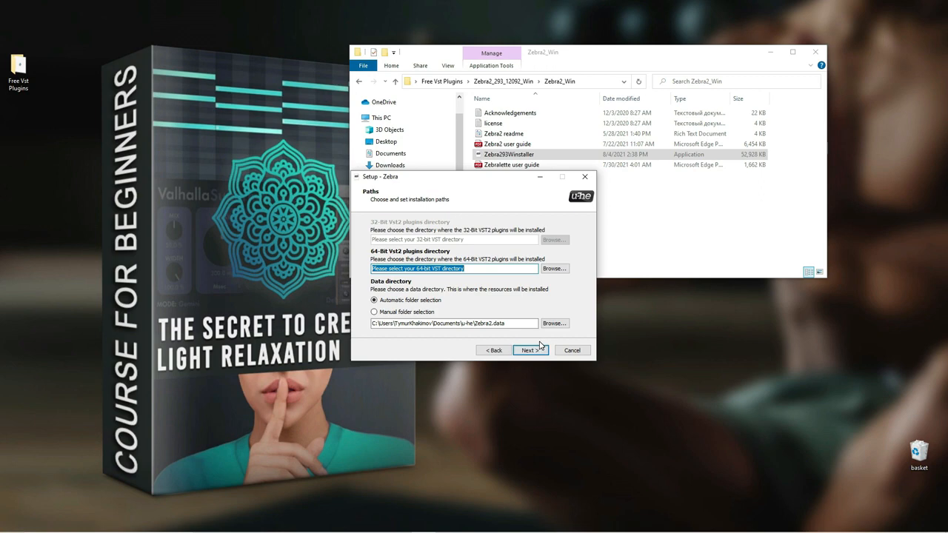
Set the 64-bit VST2 plugins directory to the VstPlugins folder inside Program Files on Local Disk (C:).
click(554, 270)
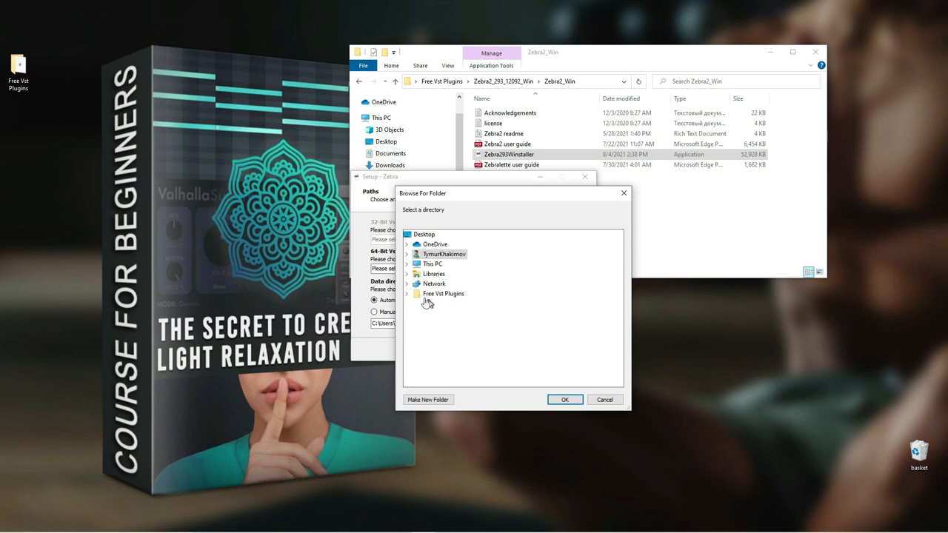
click(407, 264)
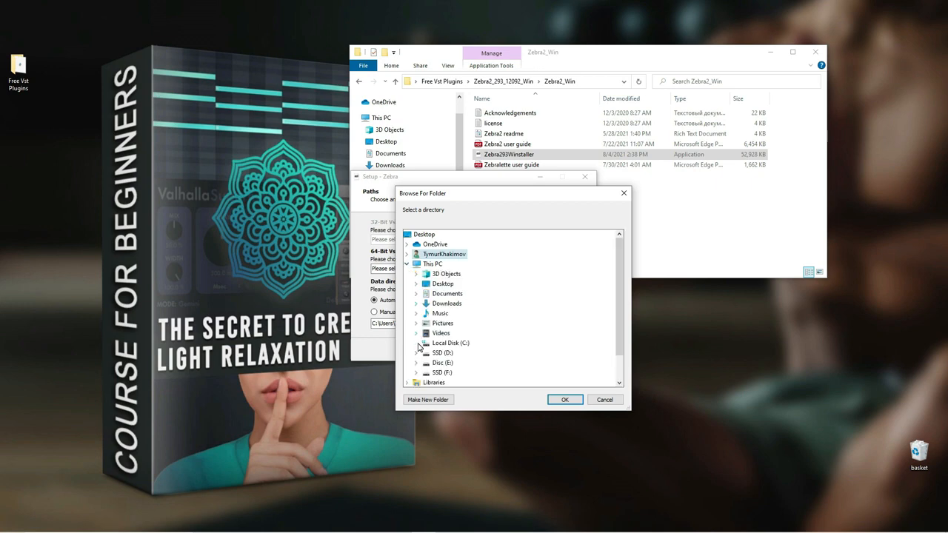
click(417, 343)
click(426, 338)
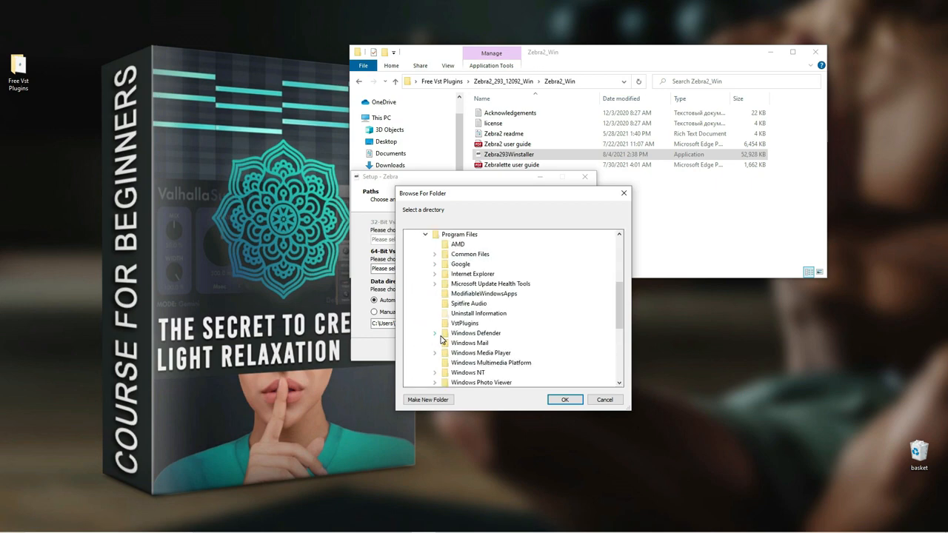
click(464, 324)
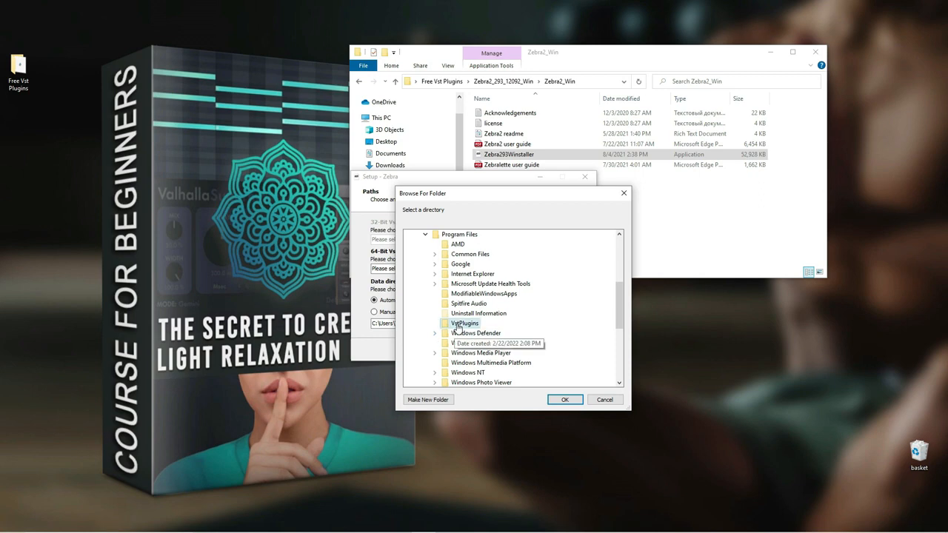
click(565, 400)
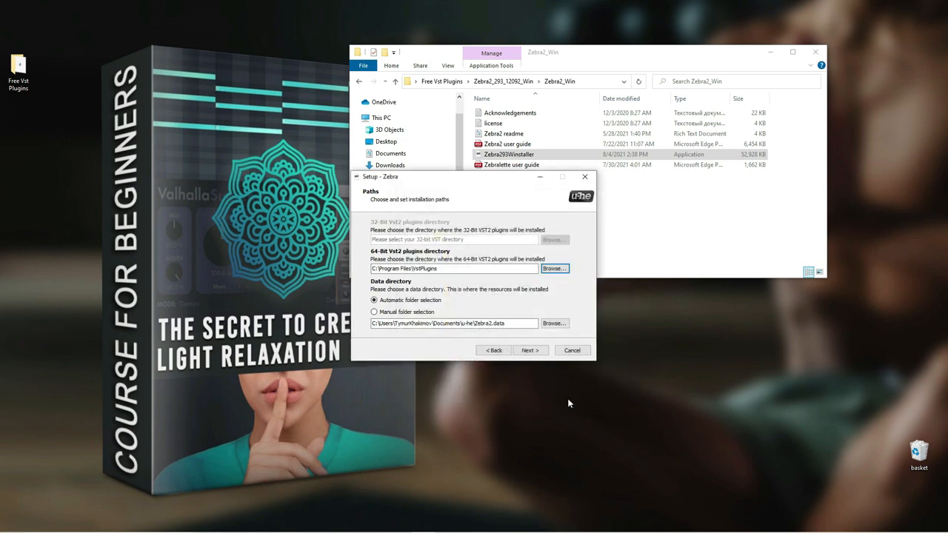
Install Zebra with the chosen paths and finish the setup wizard.
click(535, 354)
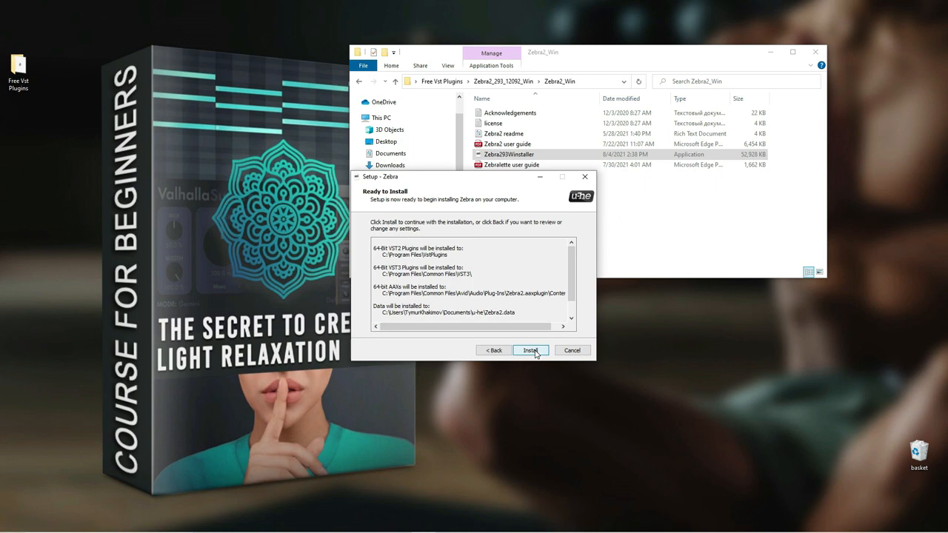
click(532, 350)
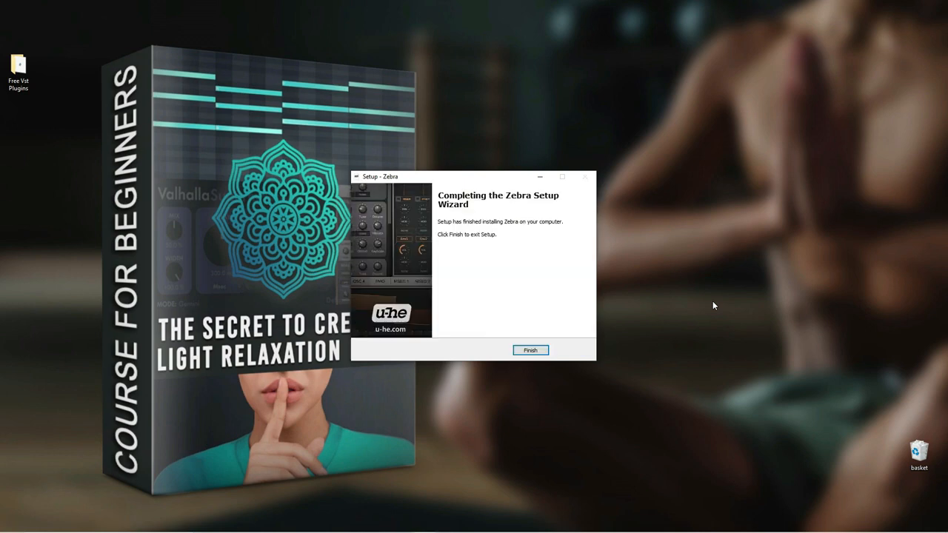
click(529, 350)
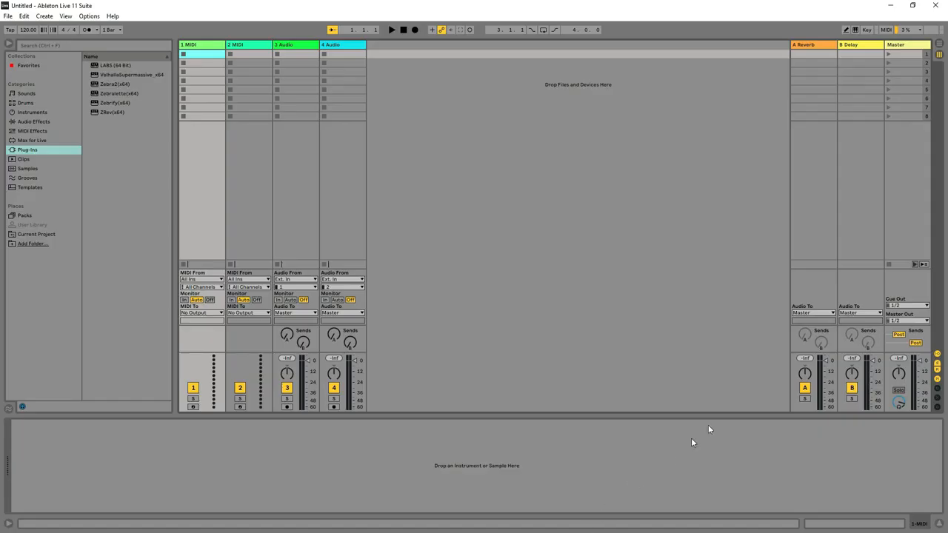
In Ableton Live, switch to Arrangement View, load Zebralette(x64) onto the 2 MIDI track and close its plugin window.
click(940, 47)
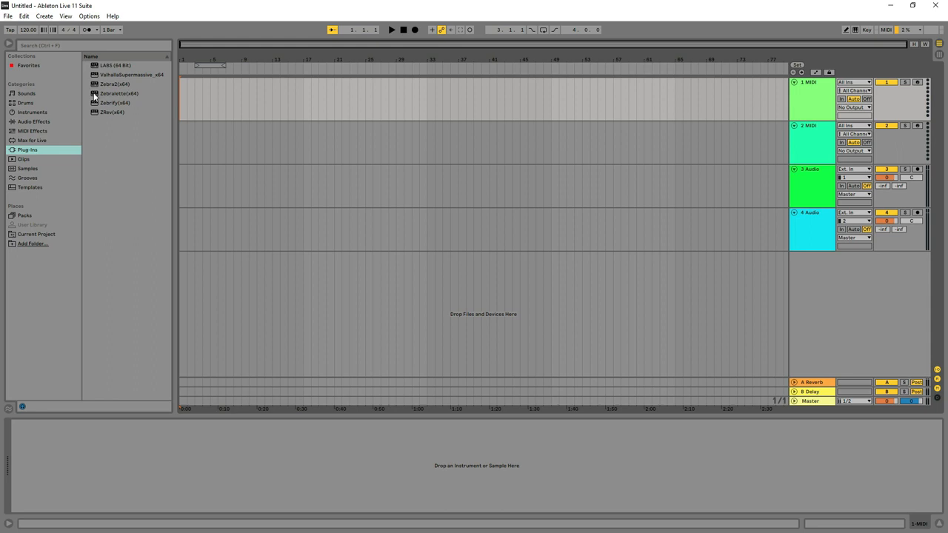
drag(95, 95, 209, 137)
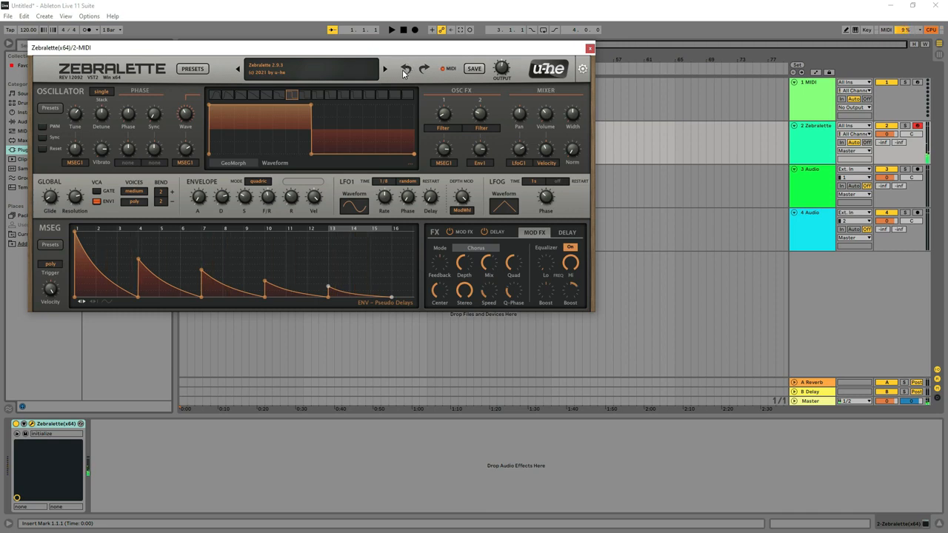
click(590, 49)
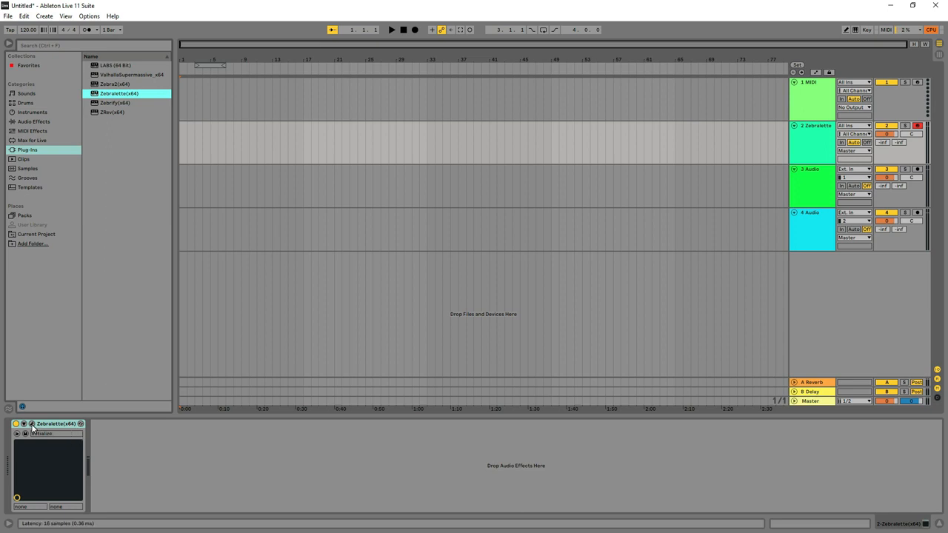
Add ValhallaSupermassive_x64 after Zebralette with the HydraHarp preset from the C-Large reverbs, and reopen the Zebralette window.
click(106, 76)
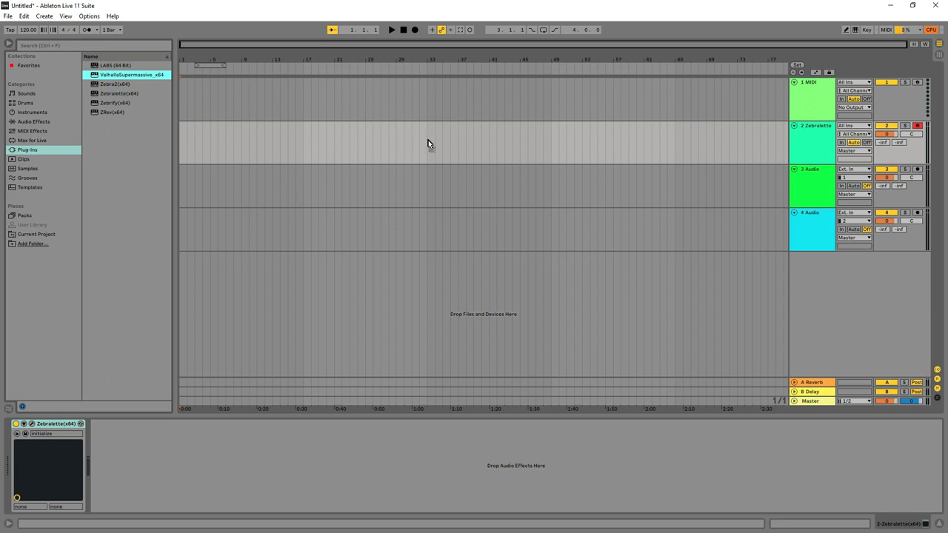
drag(427, 143, 427, 142)
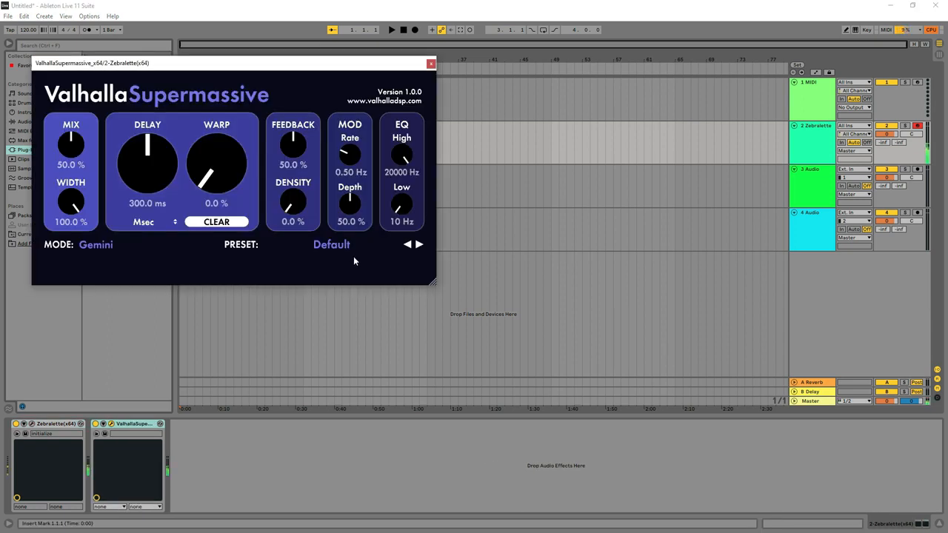
click(358, 244)
mouse_move(347, 360)
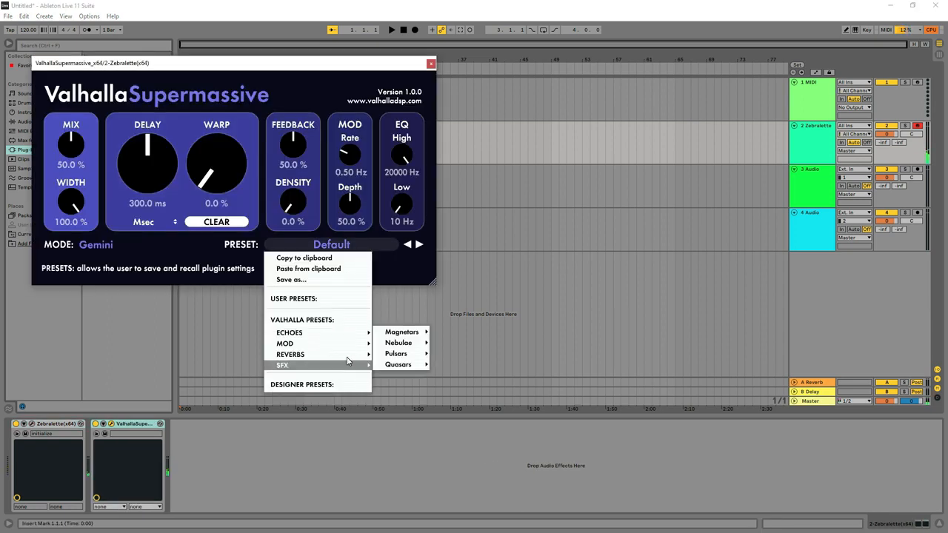
mouse_move(402, 342)
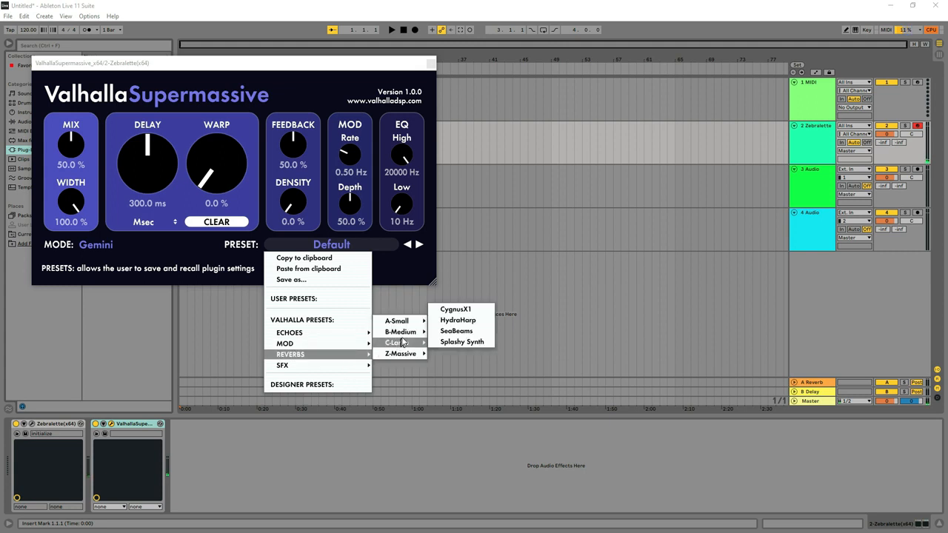
click(459, 320)
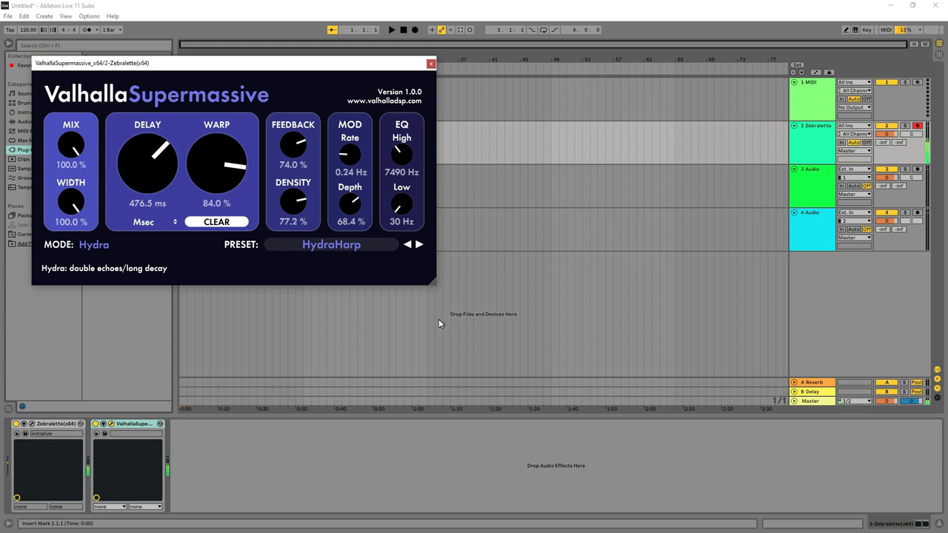
click(430, 64)
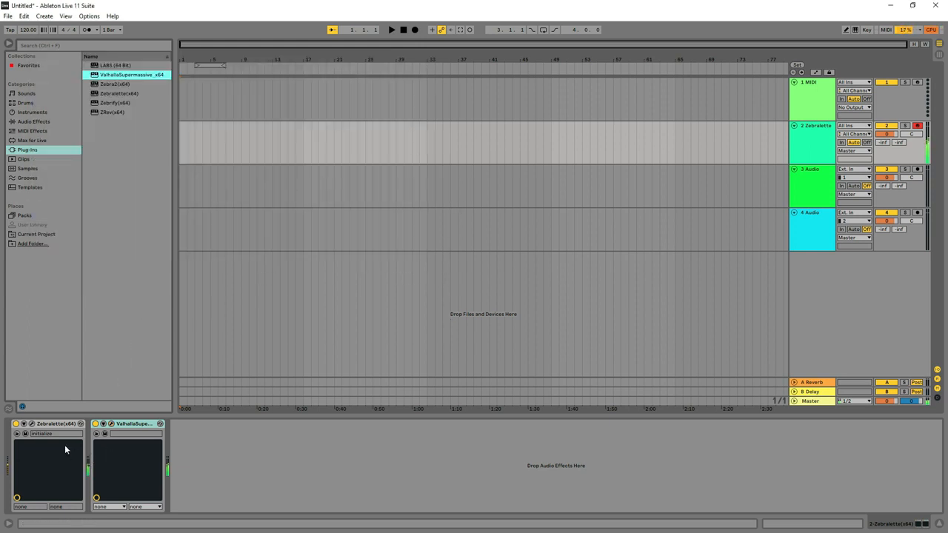
click(36, 426)
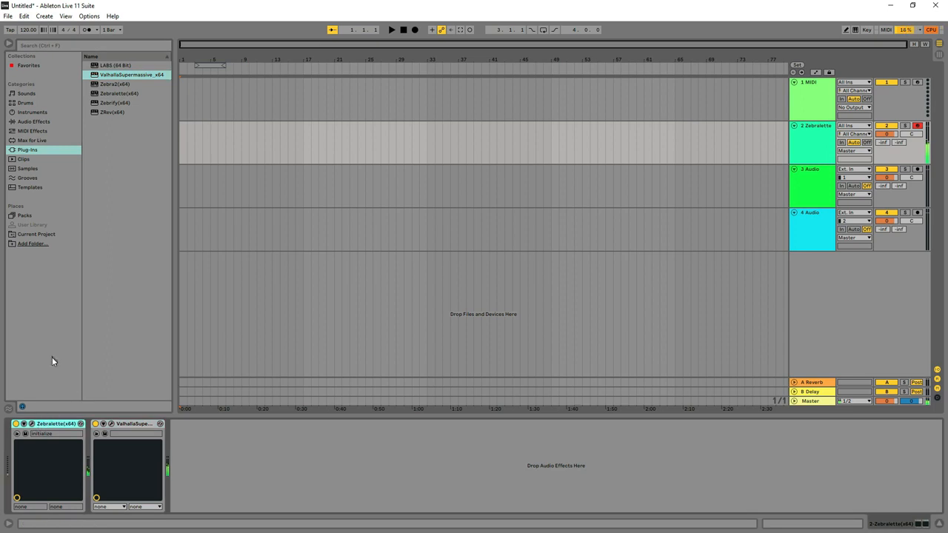
click(32, 425)
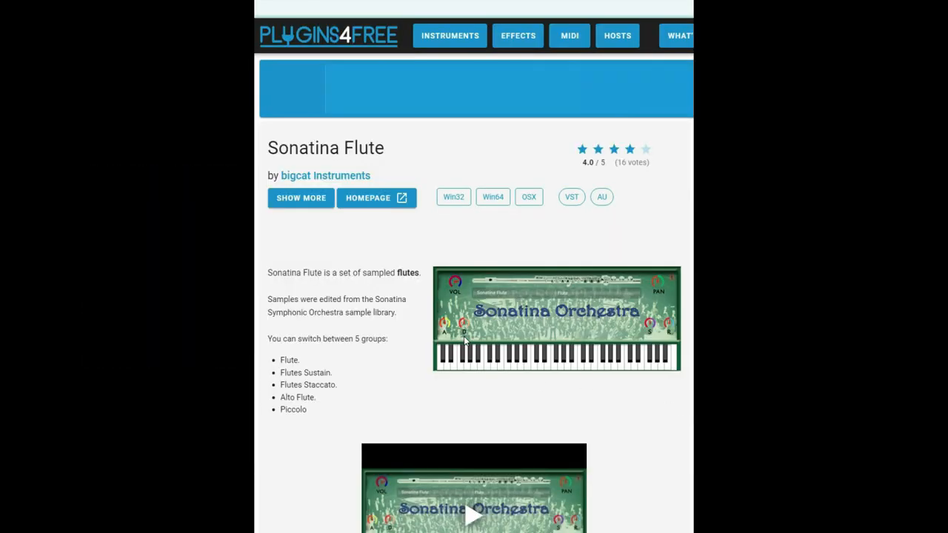
Download the Win 64 VST version of Sonatina Flute from its Plugins4Free page in the browser.
scroll(464, 339, down, 3)
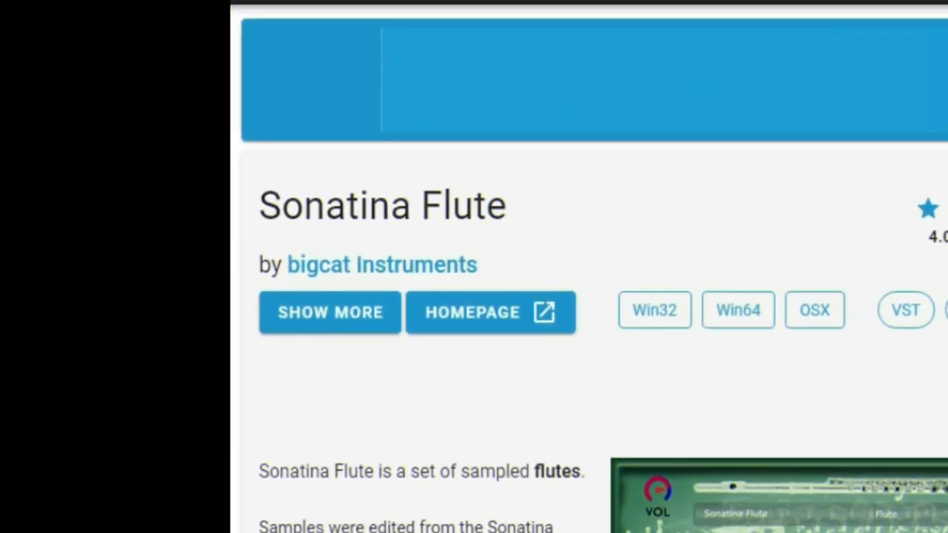
scroll(465, 339, down, 1)
scroll(464, 340, down, 5)
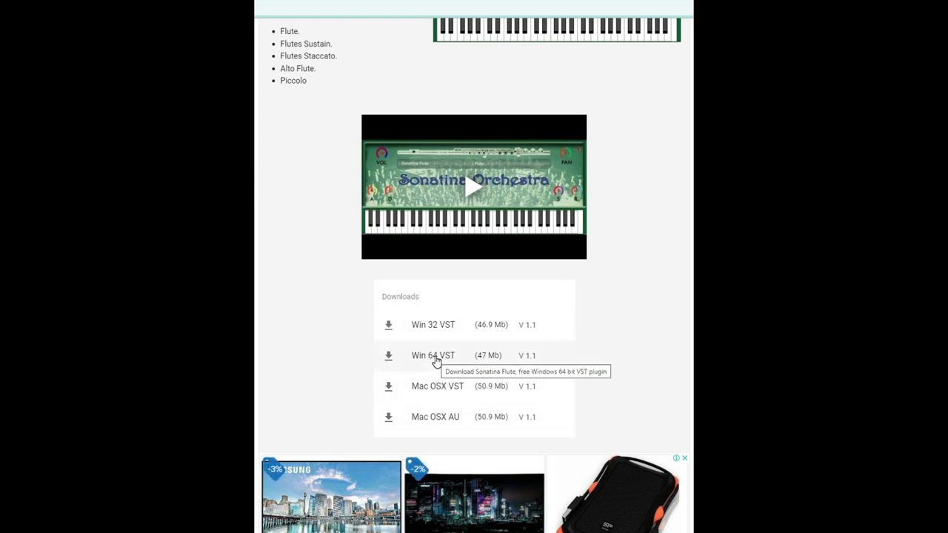
click(436, 359)
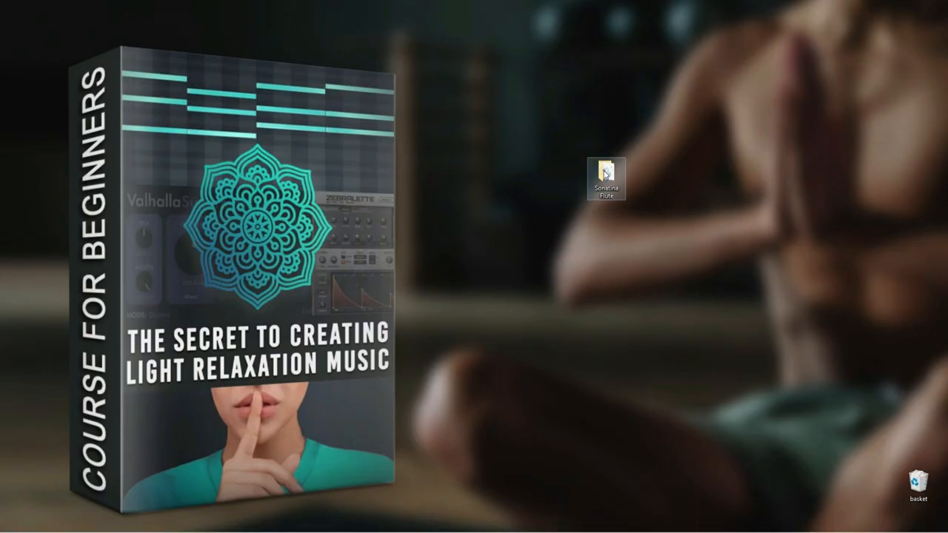
Move the Sonatina Flute - 64 instruments folder and DLL into VstPlugins in Program Files with administrator permission, and close both folder windows.
double_click(605, 173)
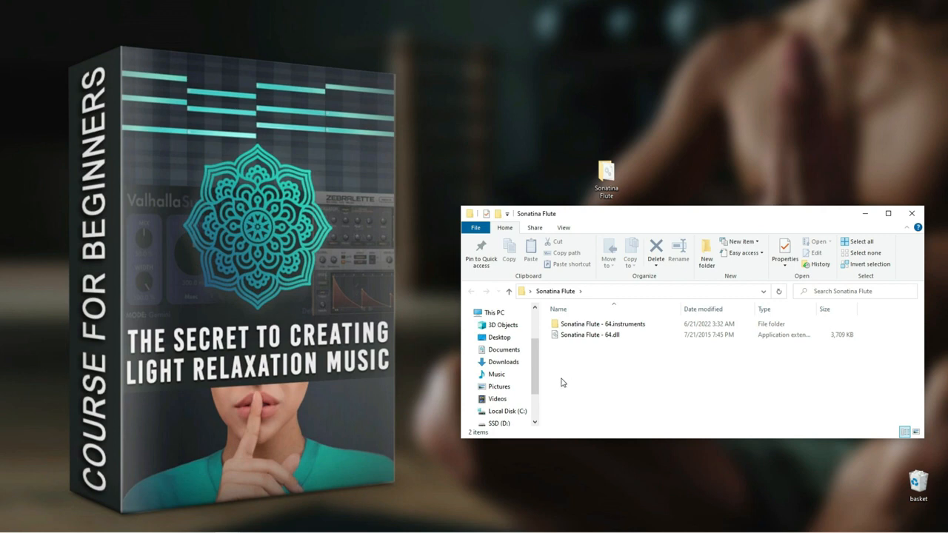
mouse_move(228, 527)
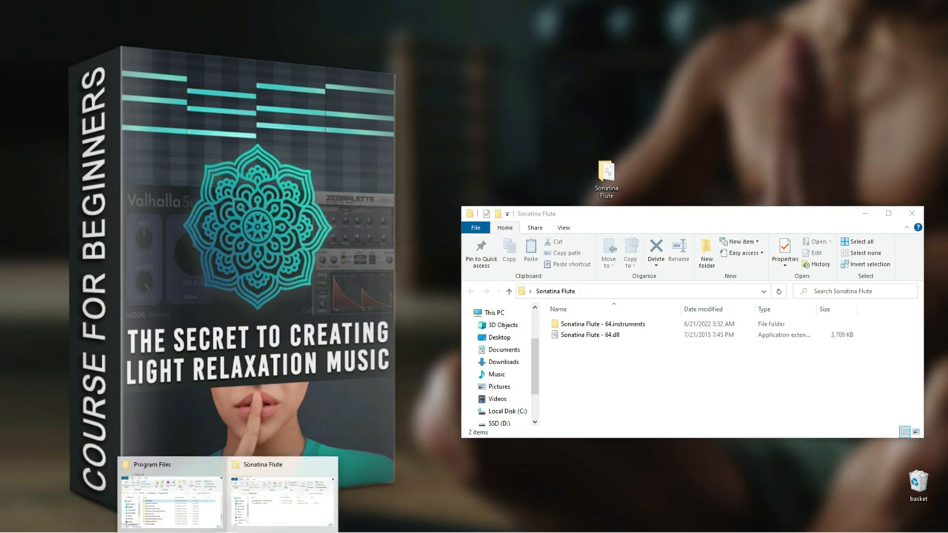
click(169, 489)
drag(619, 375, 124, 330)
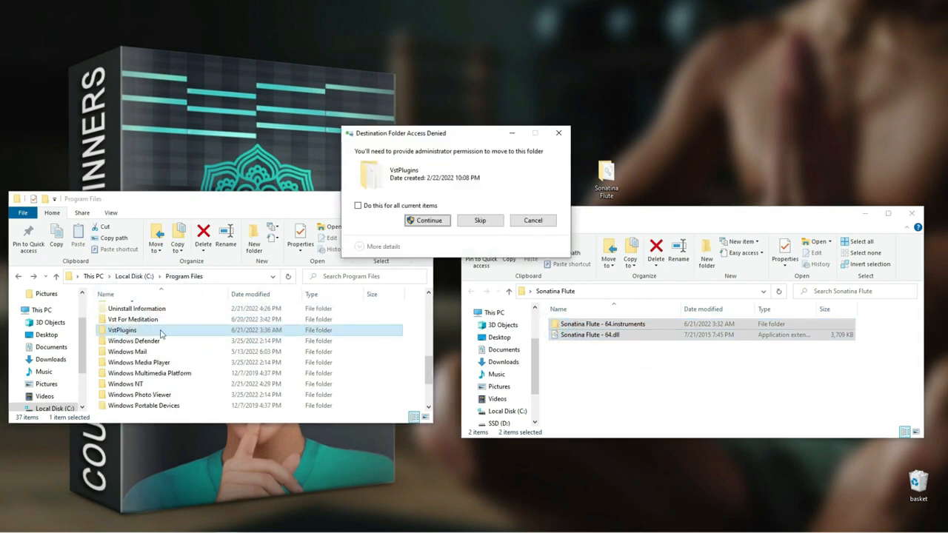
click(426, 221)
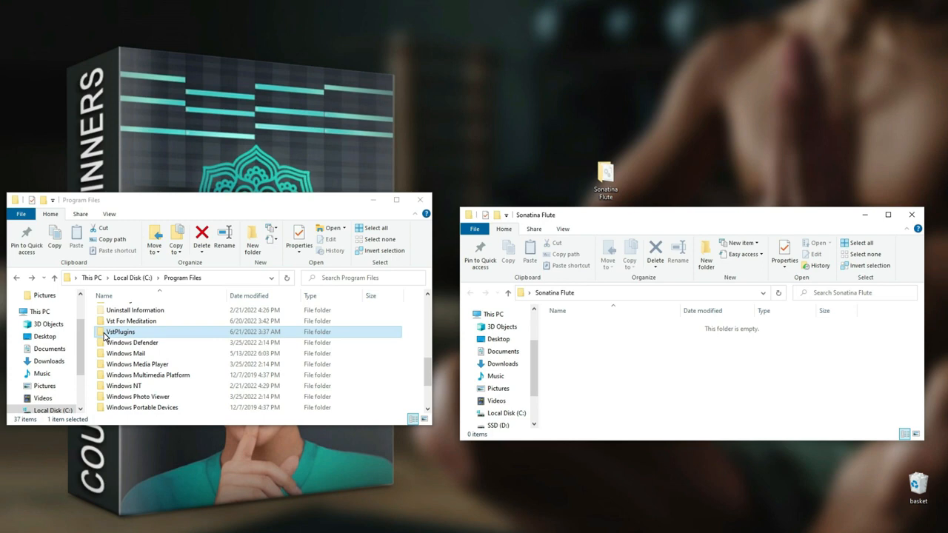
click(419, 200)
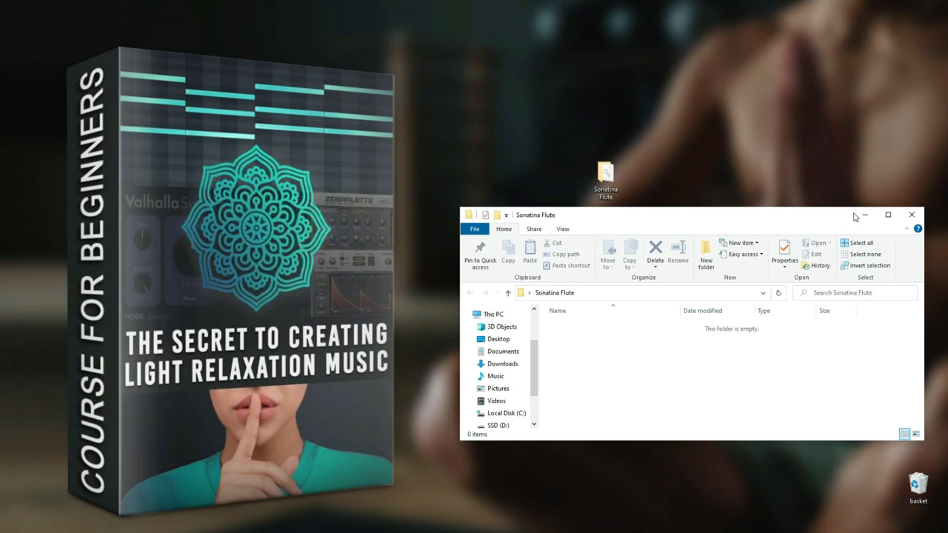
click(911, 215)
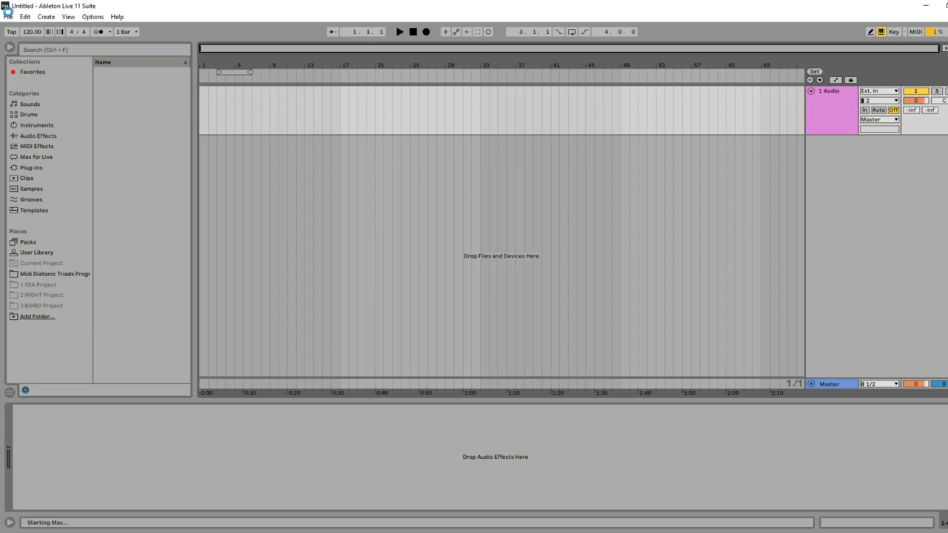
In Ableton Live, add the Sonatina Flute - 64 plugin on a new MIDI track below 1 Audio and play a test note.
click(25, 169)
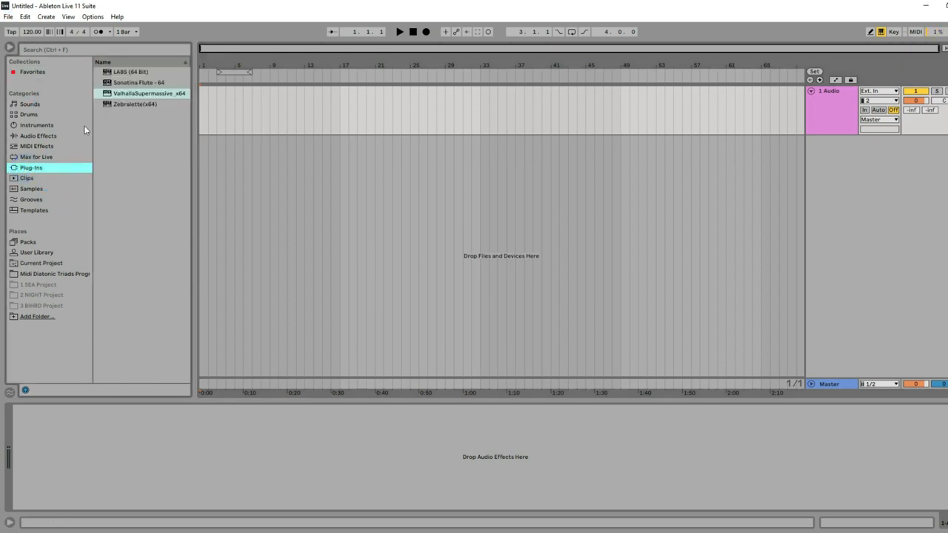
click(107, 83)
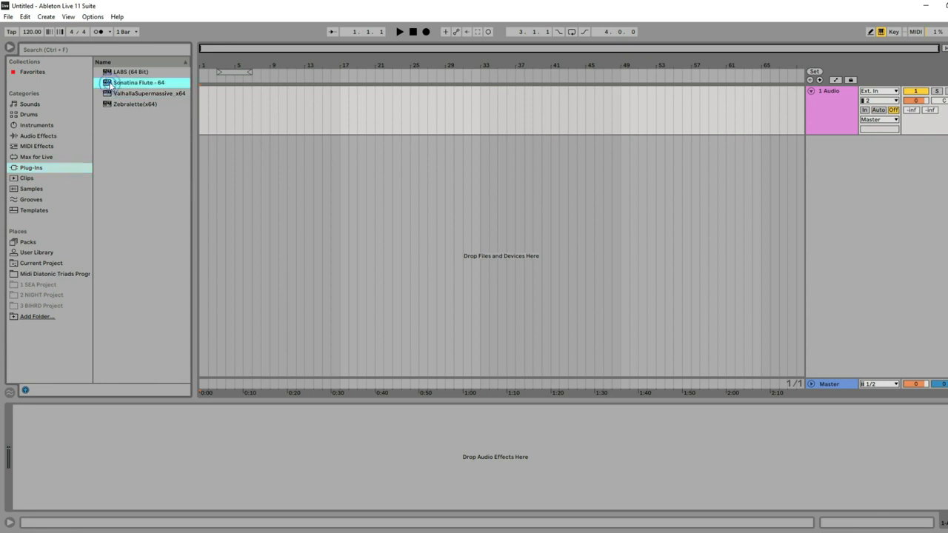
drag(106, 84, 271, 175)
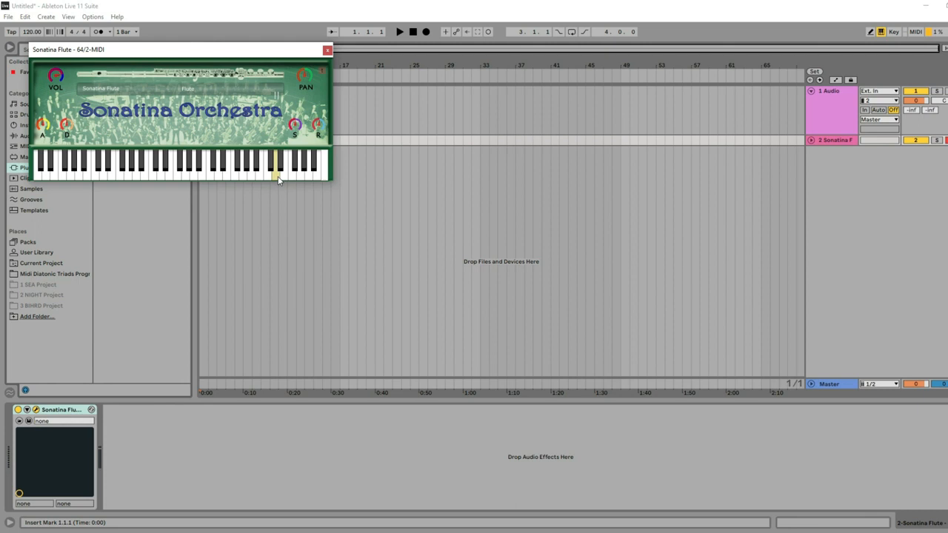
key(a)
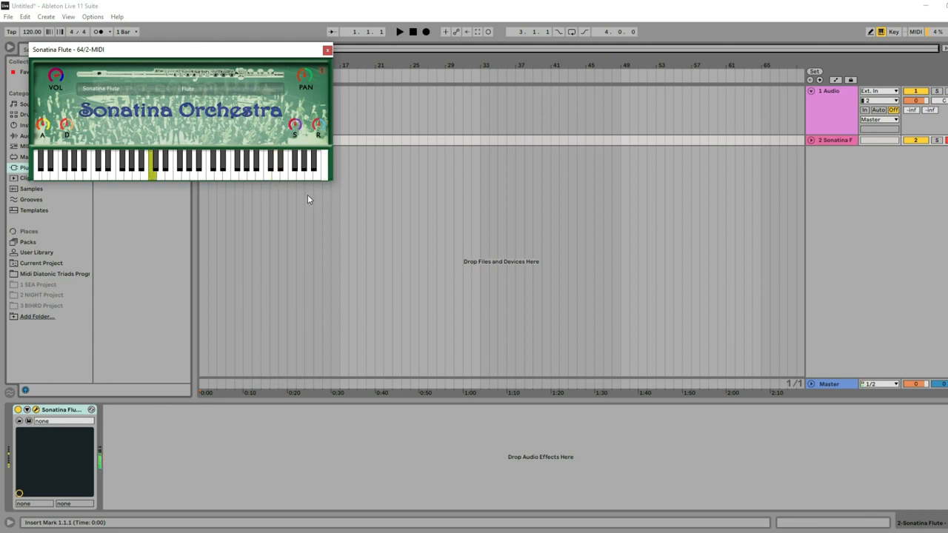
Play a few more test notes with the Sonatina Flute instrument.
key(d)
key(a)
key(d)
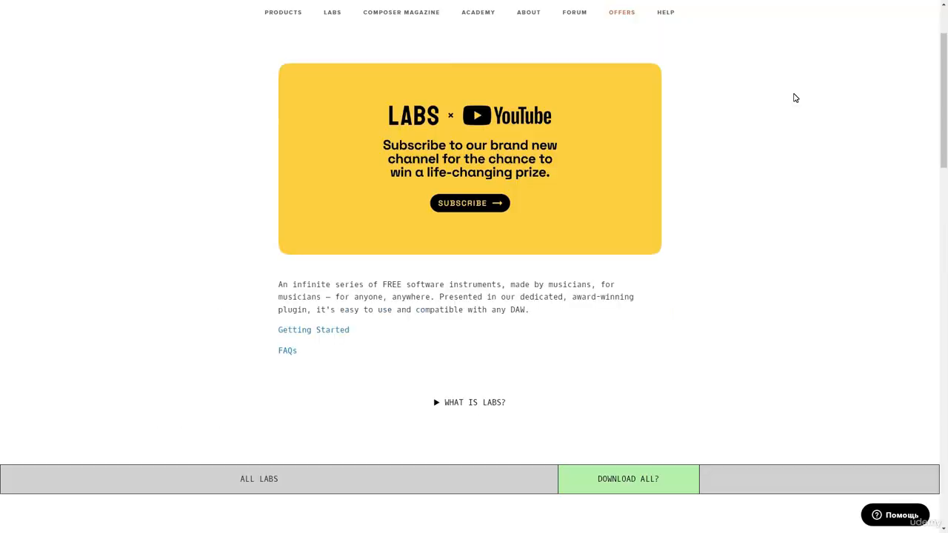
In the browser, look through the LABS instrument catalogue and examine Spitfire Audio's login and account creation forms.
scroll(794, 98, down, 5)
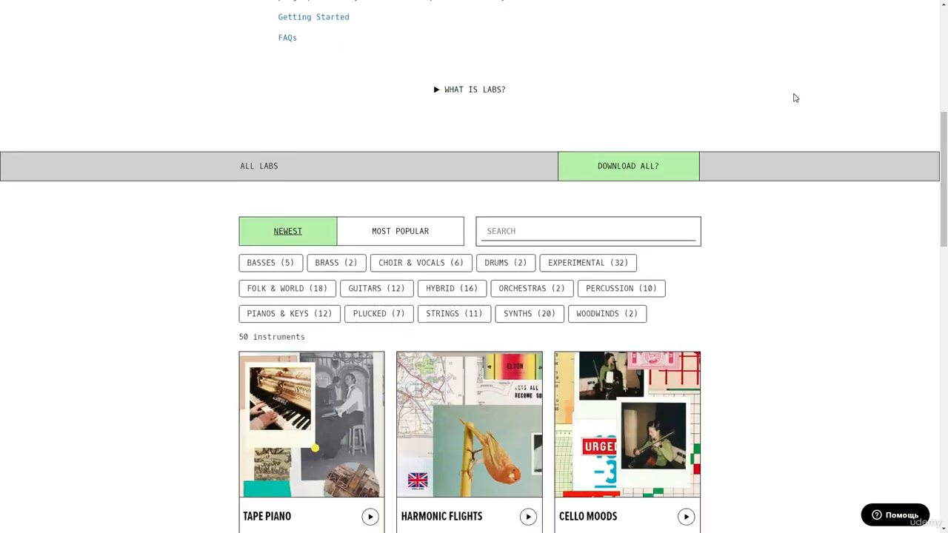
scroll(794, 98, down, 12)
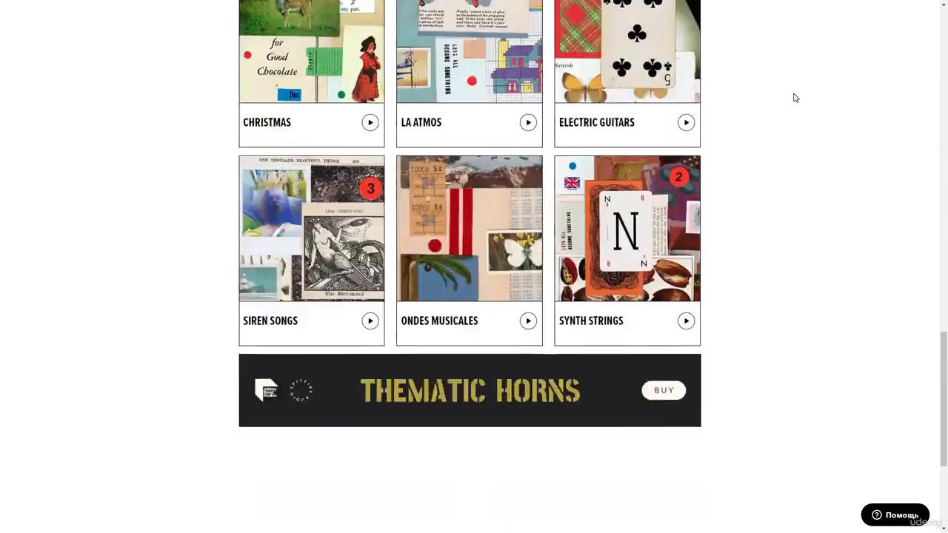
scroll(795, 98, down, 13)
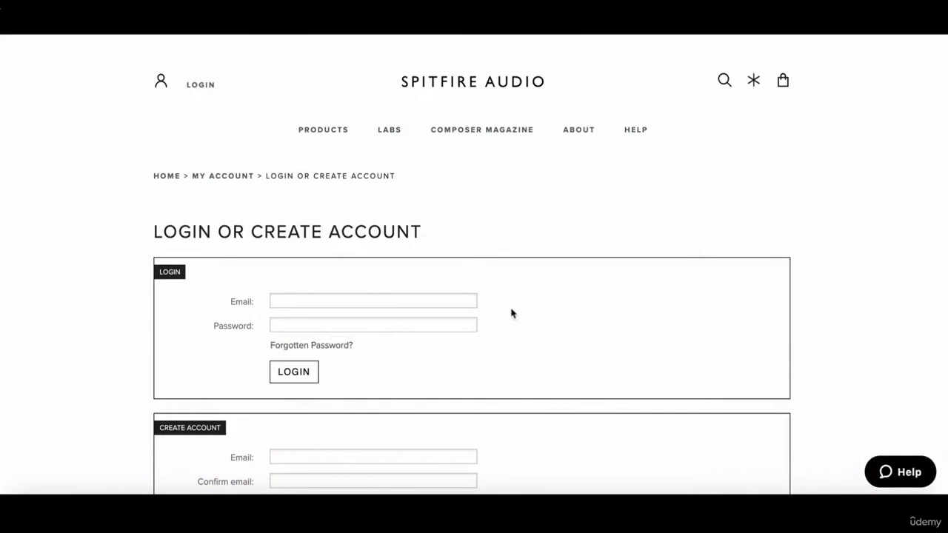
scroll(510, 314, down, 5)
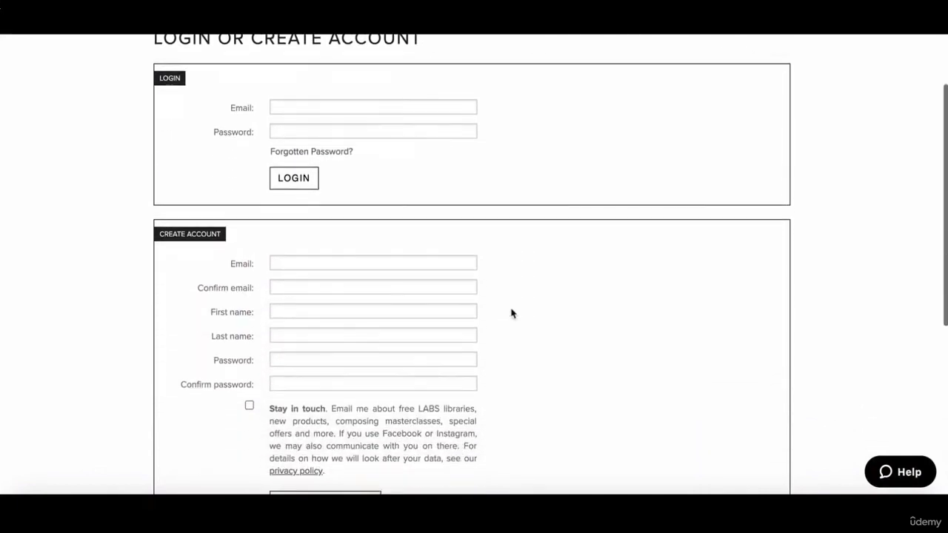
scroll(511, 314, down, 3)
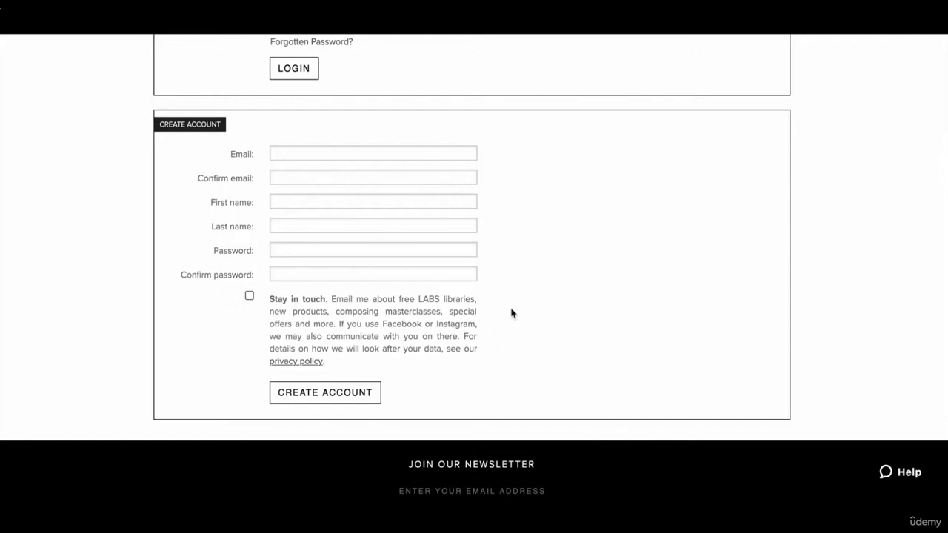
scroll(511, 313, up, 7)
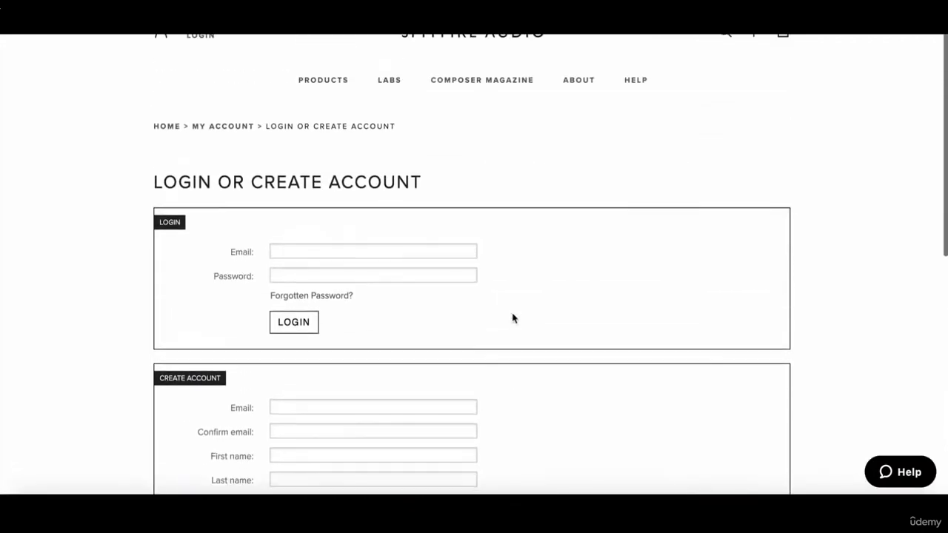
scroll(512, 318, up, 2)
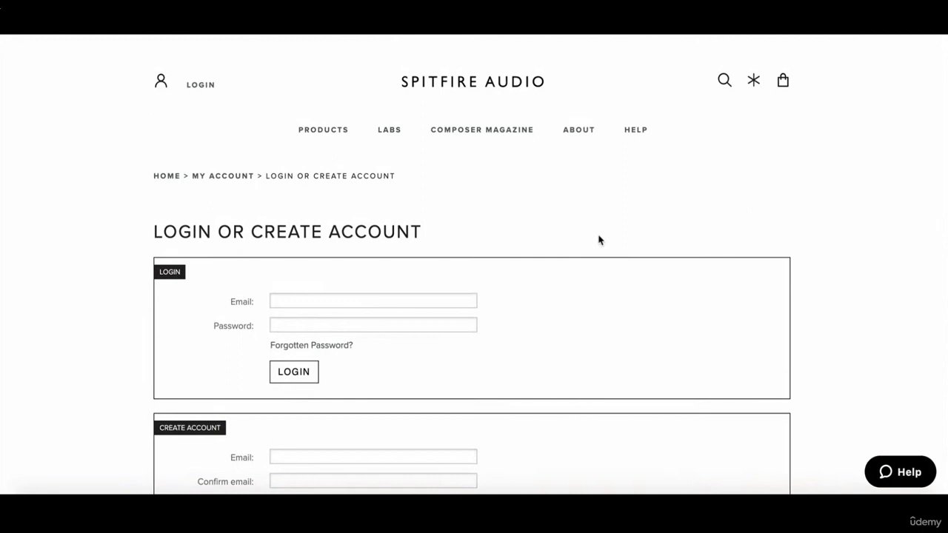
Search the Spitfire Audio site for "soft piano" and preview the demo track on the Soft Piano page.
click(723, 83)
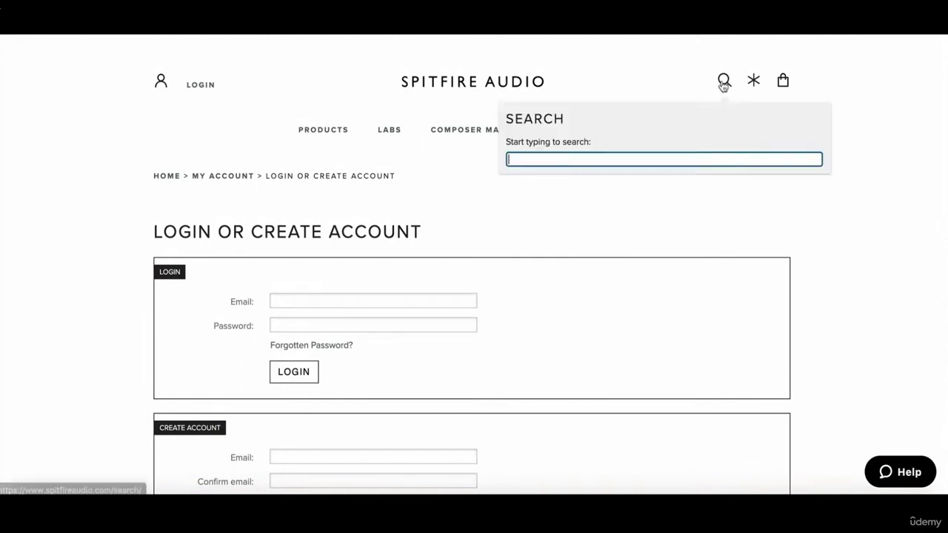
text(soft piano)
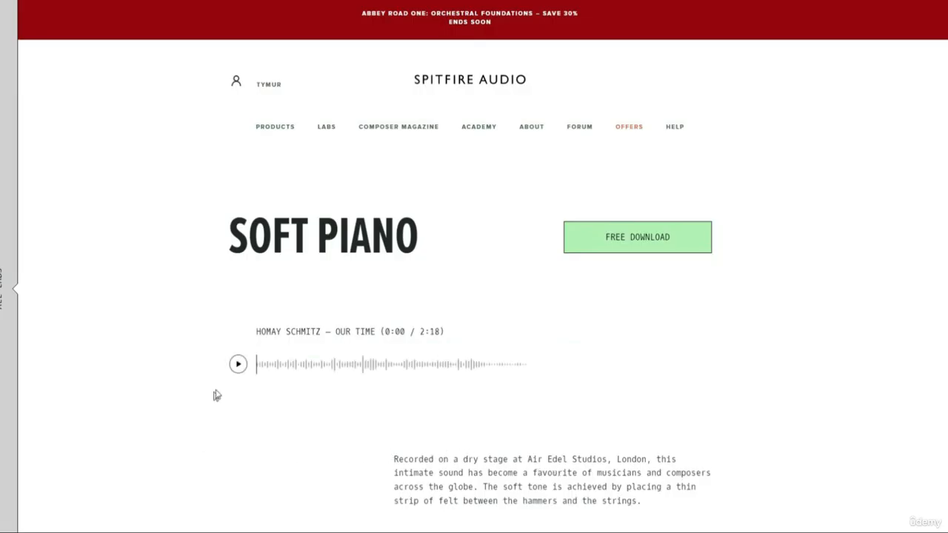
click(239, 365)
click(296, 365)
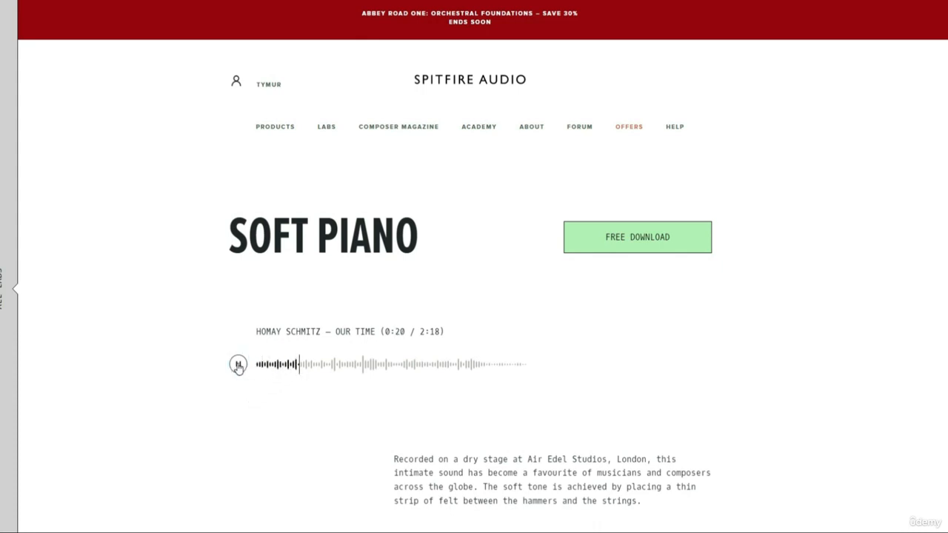
click(239, 365)
Download the Spitfire app for Windows, saving SpitfireAudio-Win-3.3.23 in the Free Vst Plugins folder on the Desktop.
click(618, 247)
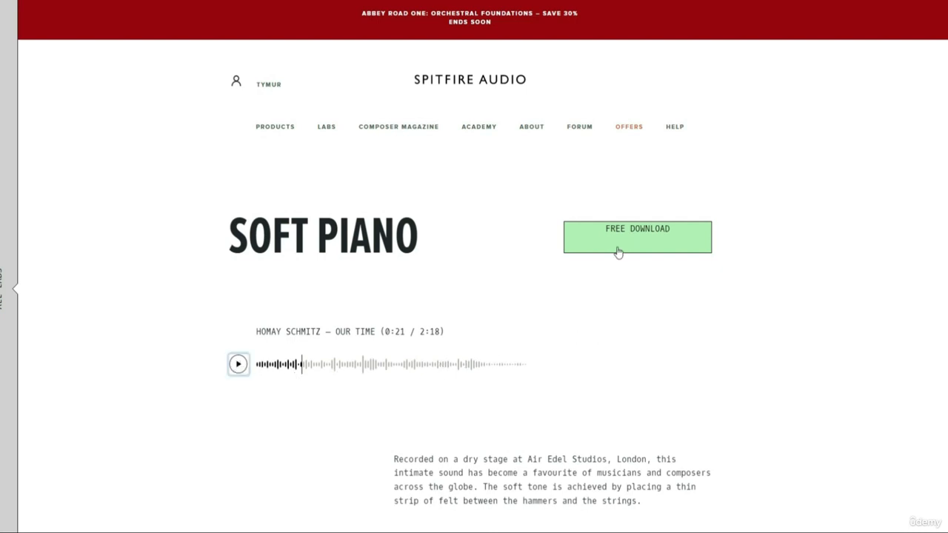
click(422, 300)
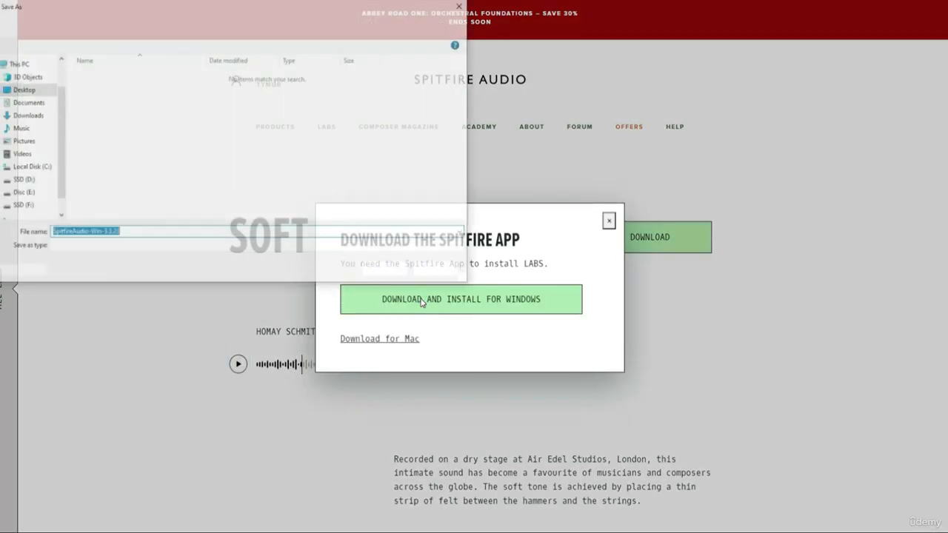
click(33, 90)
click(106, 77)
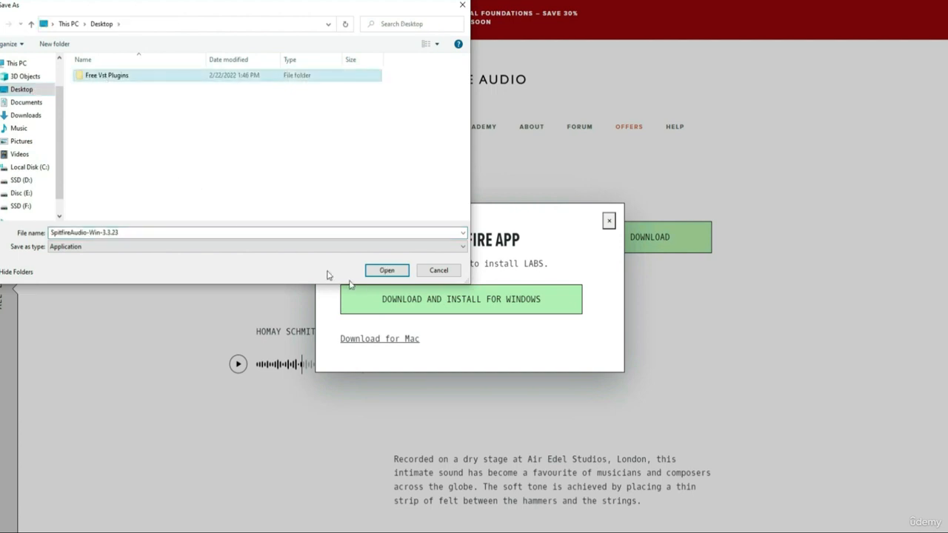
click(386, 271)
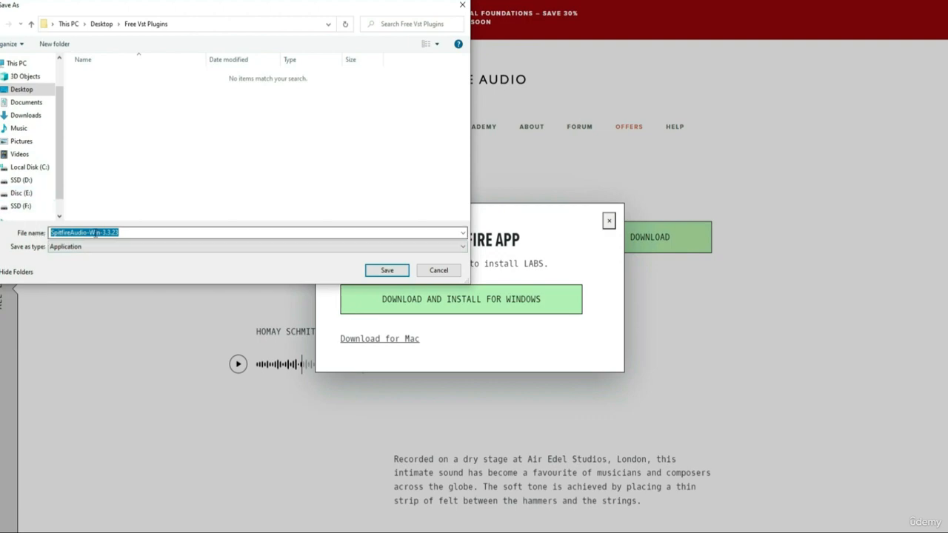
click(378, 271)
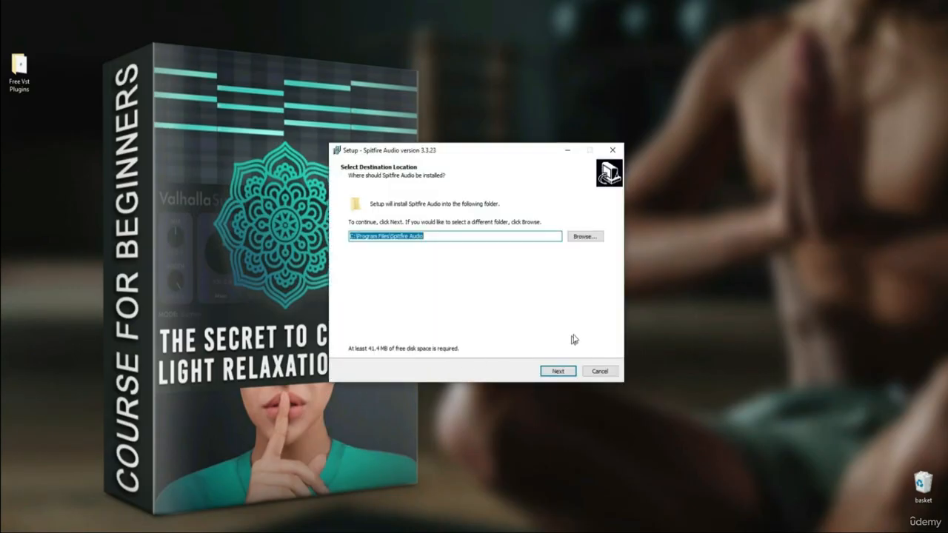
Install Spitfire Audio 3.3.23 in C:\Program Files\Spitfire Audio with the default Start Menu folder, and launch it on finishing.
click(559, 372)
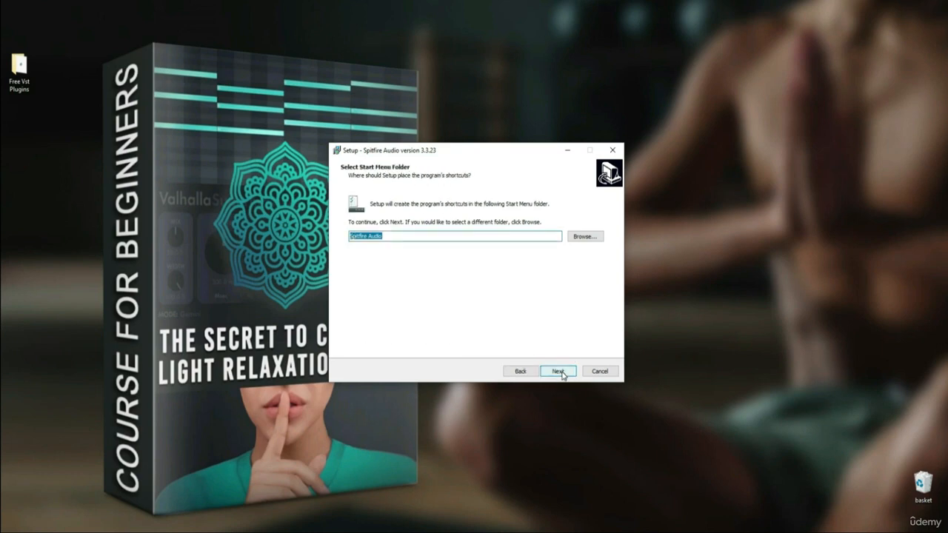
click(559, 371)
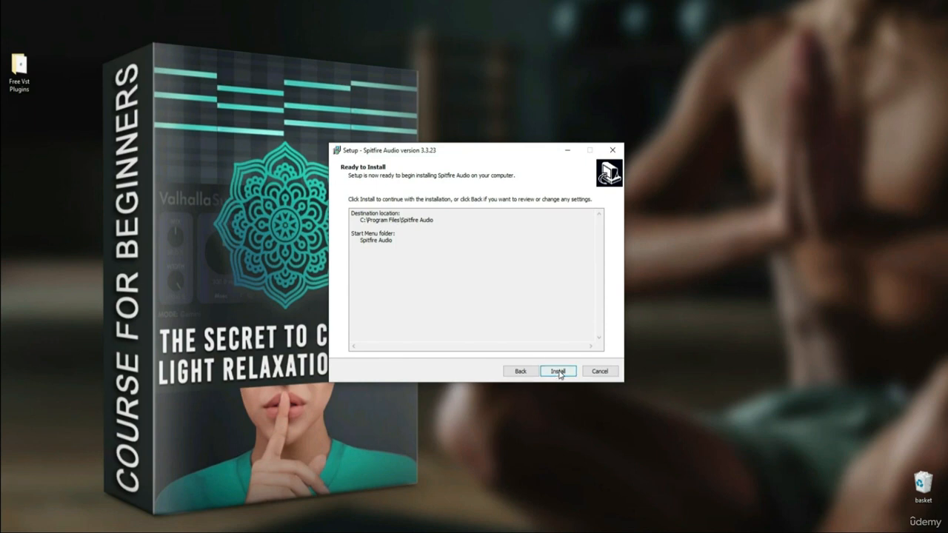
click(559, 374)
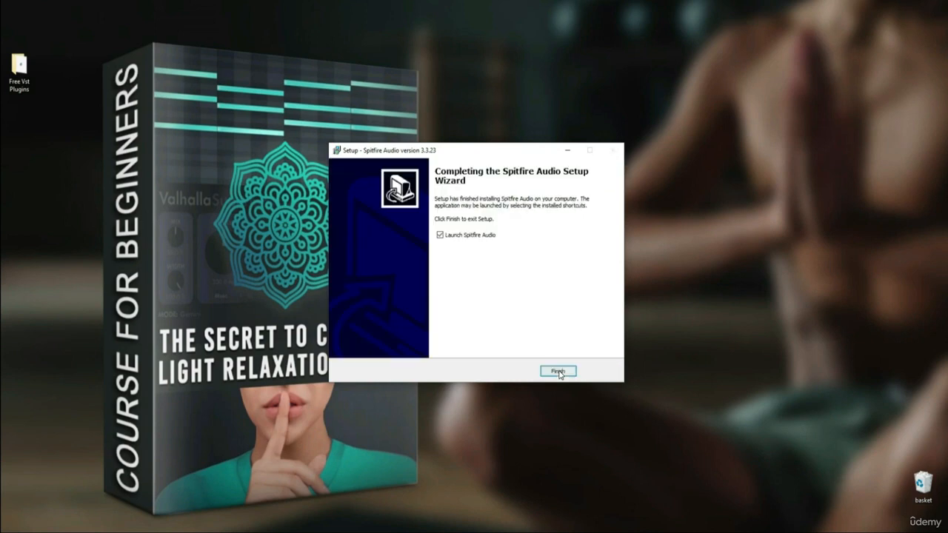
click(557, 373)
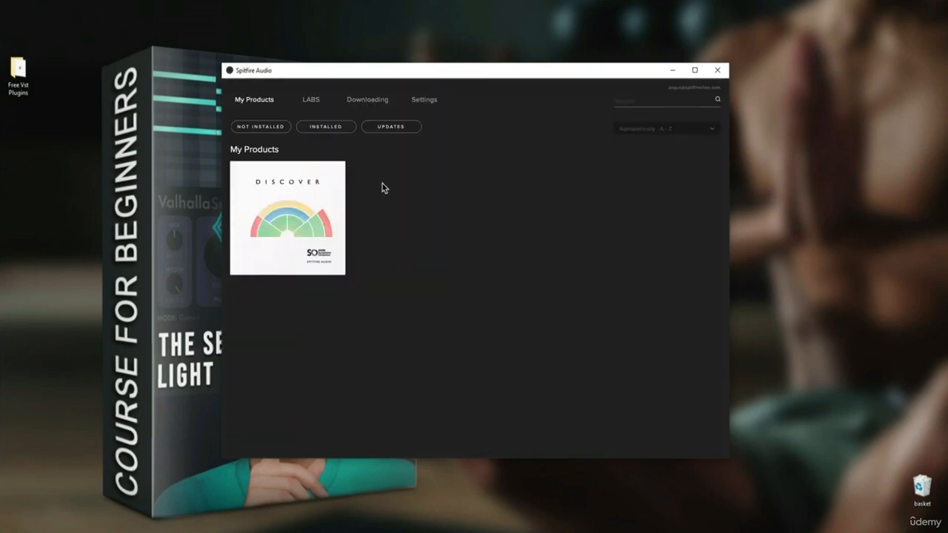
Look through the uninstalled and installed LABS instruments in the Spitfire Audio app, and close the app.
click(312, 99)
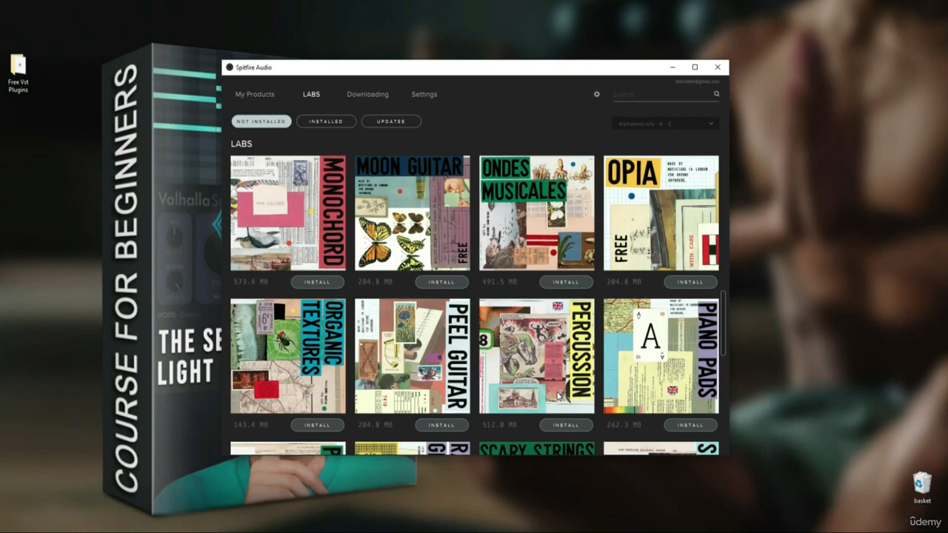
scroll(557, 397, down, 1)
scroll(558, 398, down, 1)
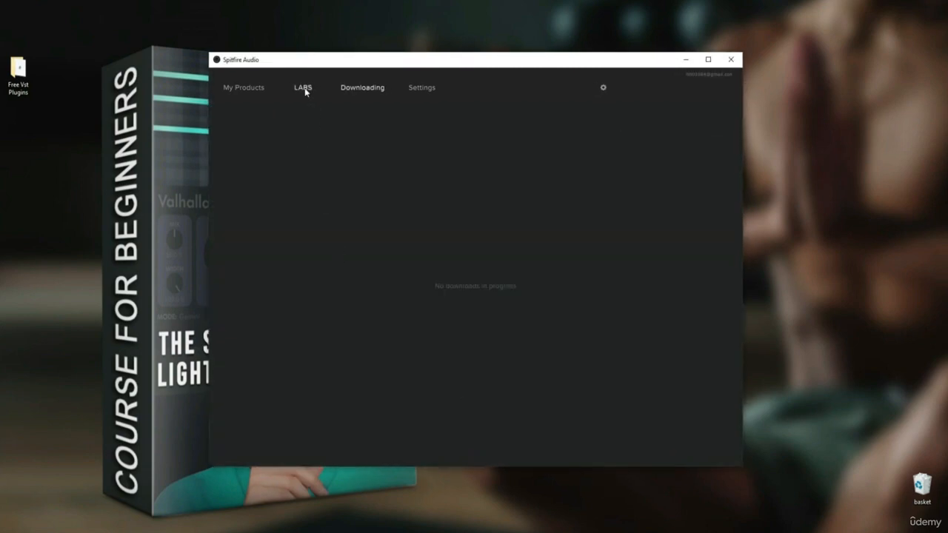
click(303, 89)
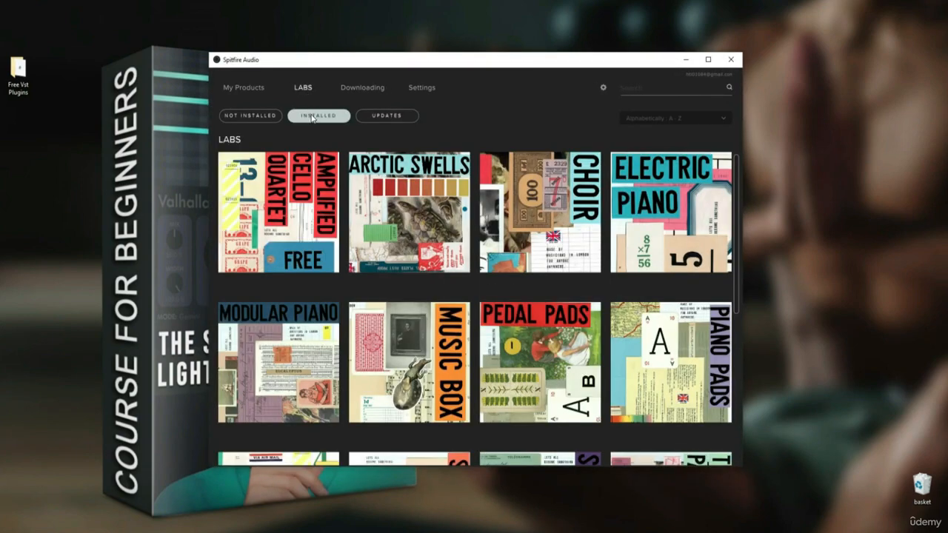
drag(738, 182, 745, 337)
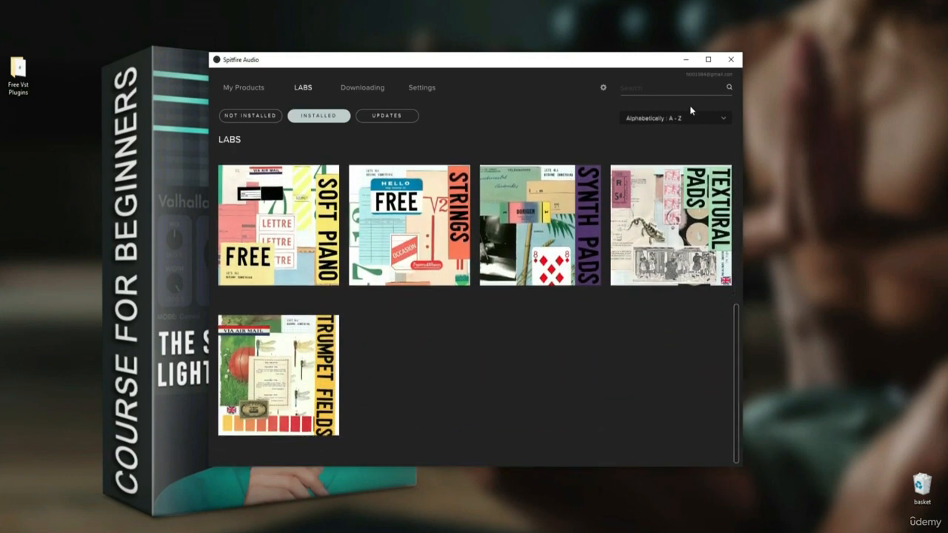
click(732, 60)
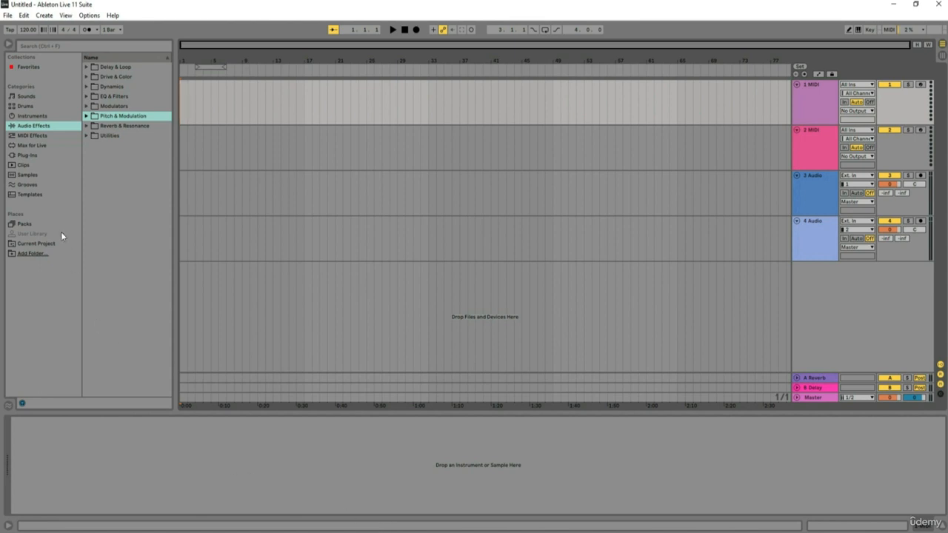
In Ableton Live's preferences, set the VST2 plug-in custom folder to VstPlugins in Program Files on Local Disk (C:).
click(87, 15)
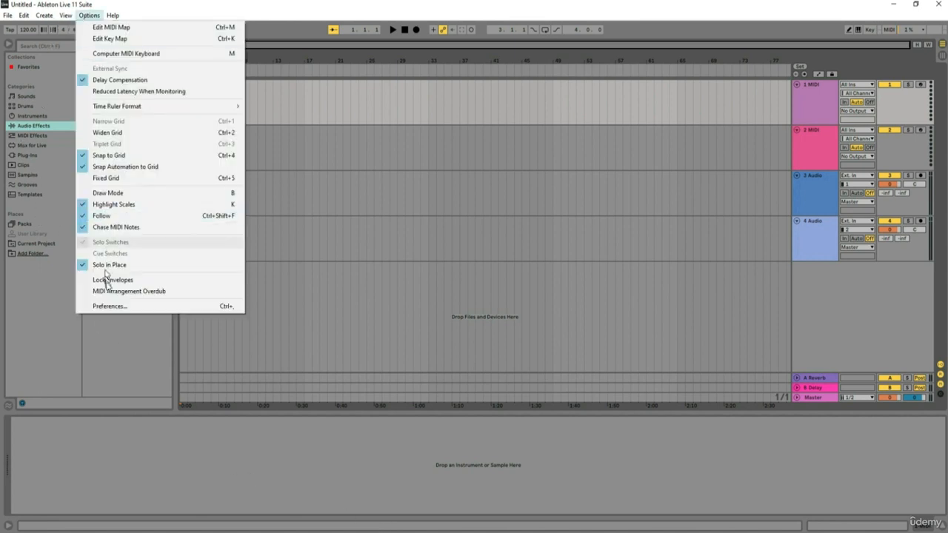
click(114, 306)
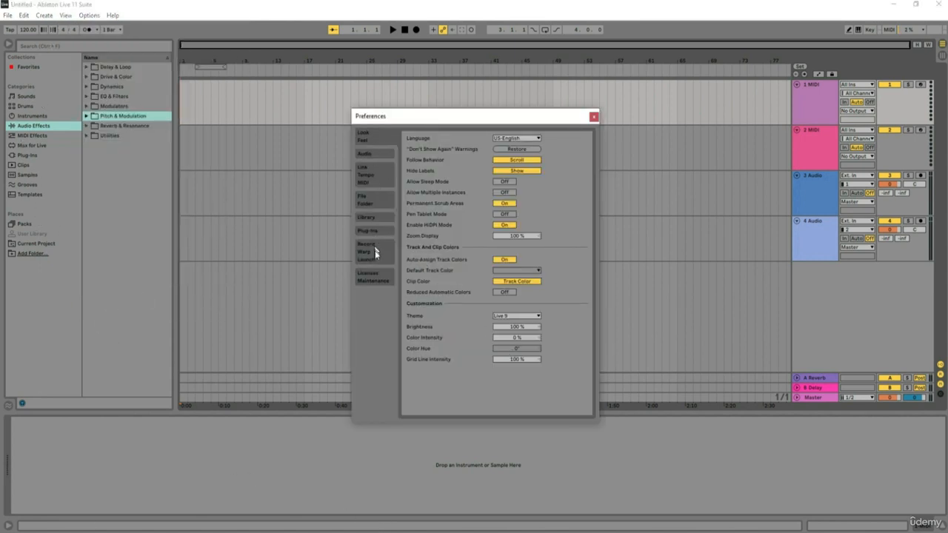
click(368, 230)
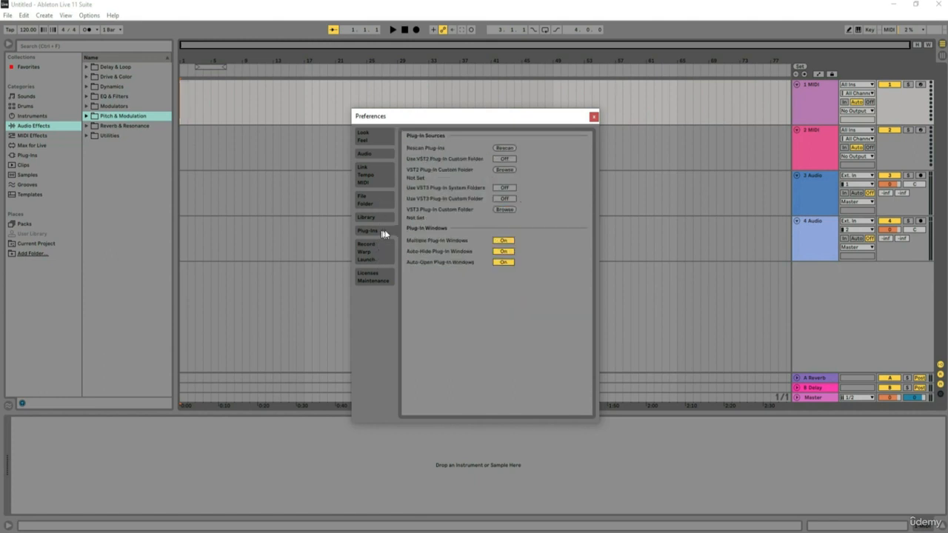
click(502, 172)
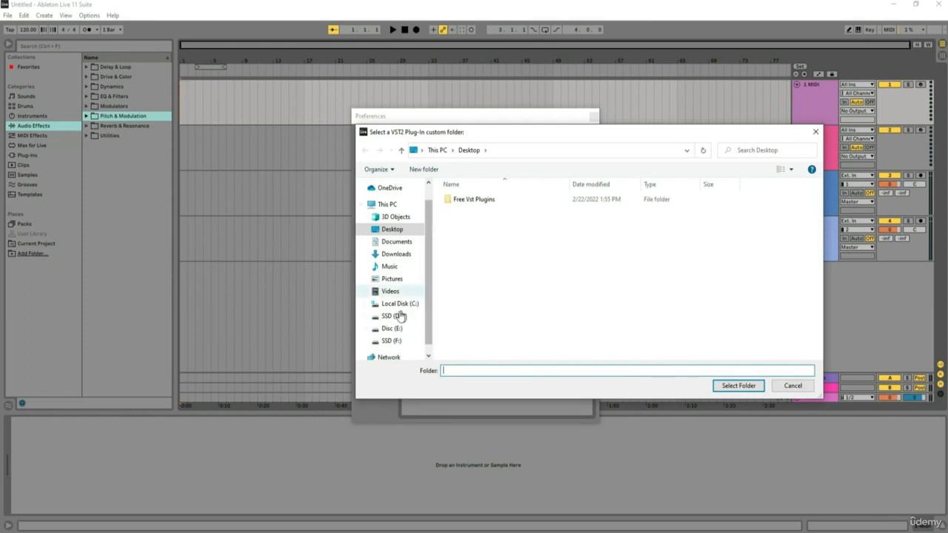
click(400, 304)
click(471, 221)
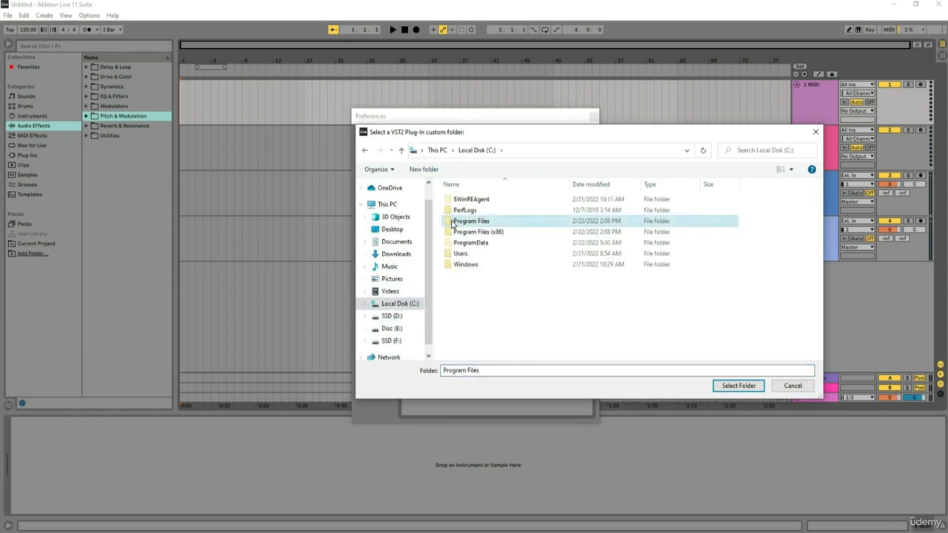
double_click(471, 220)
click(467, 286)
click(737, 385)
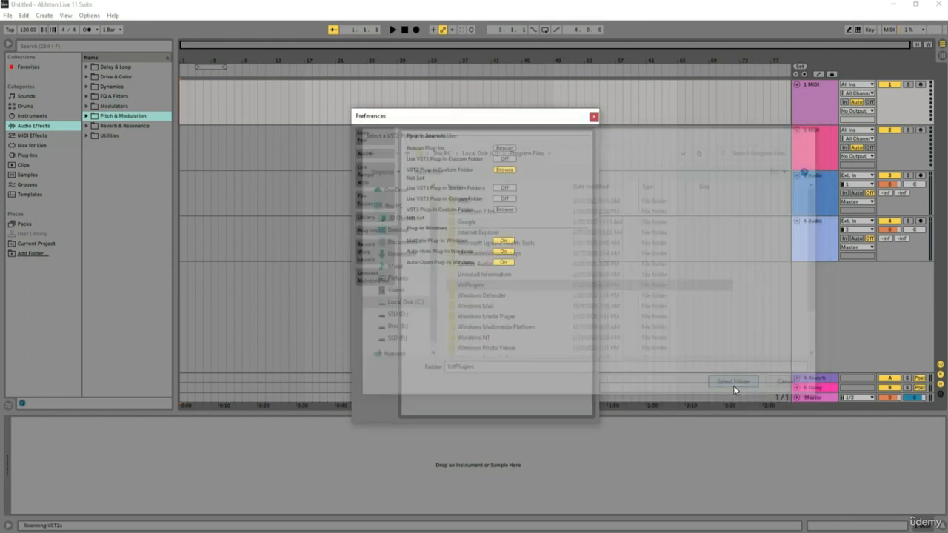
click(593, 116)
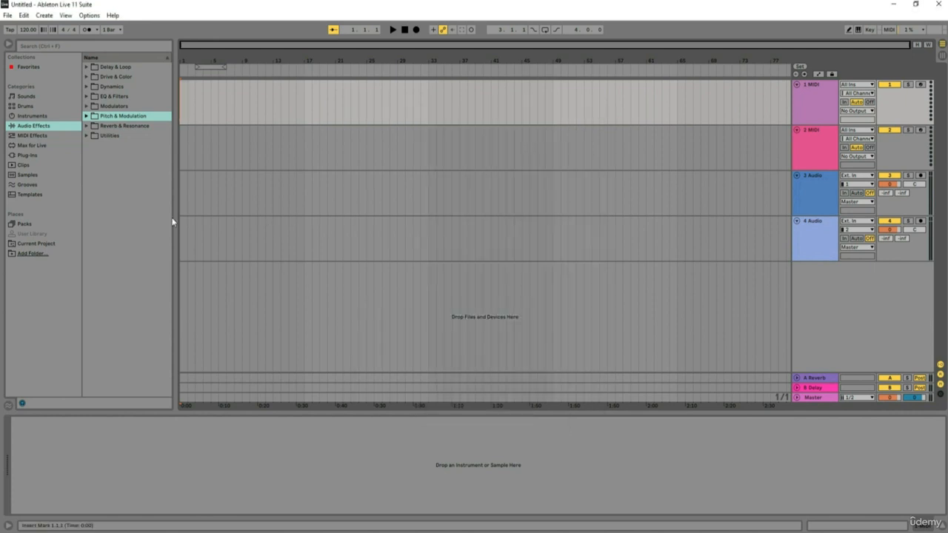
Add the LABS (64 Bit) plug-in on a new MIDI track below 4 Audio and open its preset list.
click(28, 156)
drag(96, 65, 219, 289)
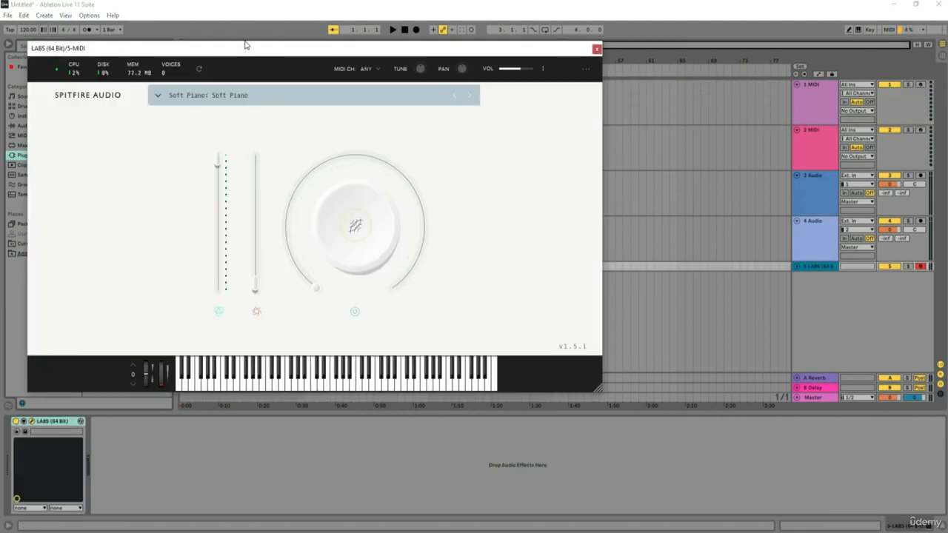
drag(247, 47, 412, 50)
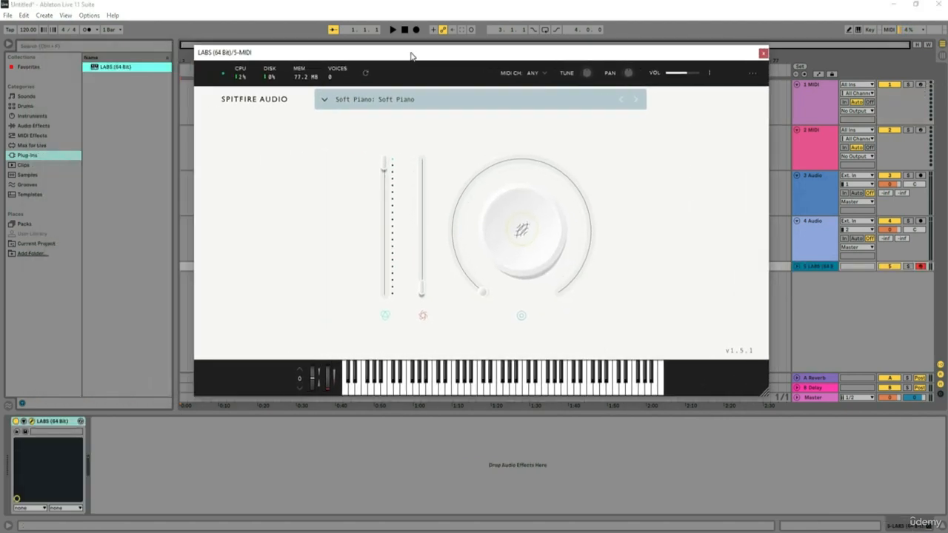
click(323, 101)
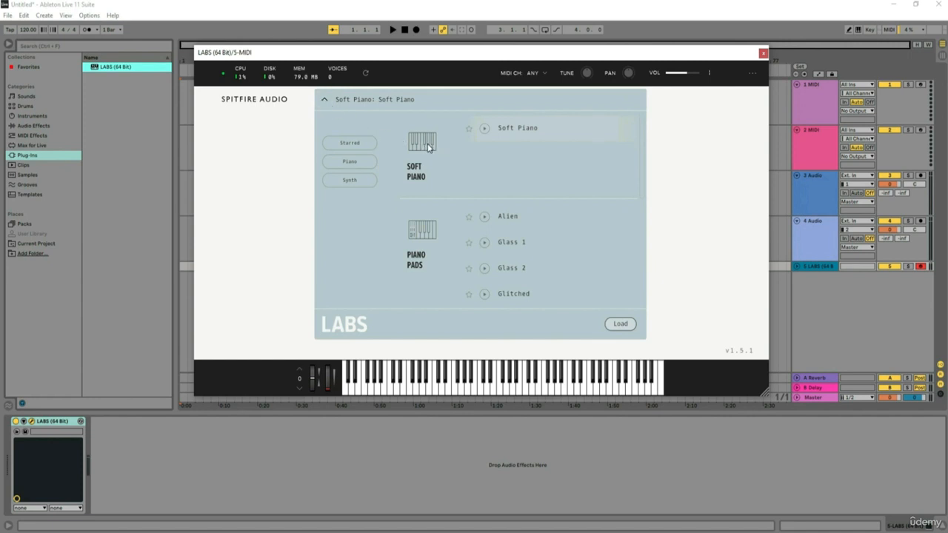
Load the Soft Piano preset in LABS, and load the selection from the reopened preset list.
double_click(514, 131)
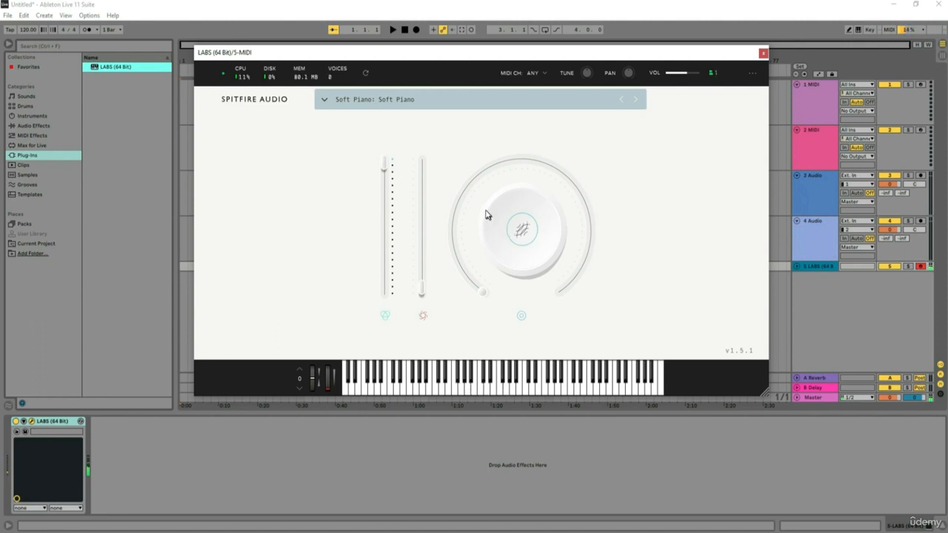
click(324, 103)
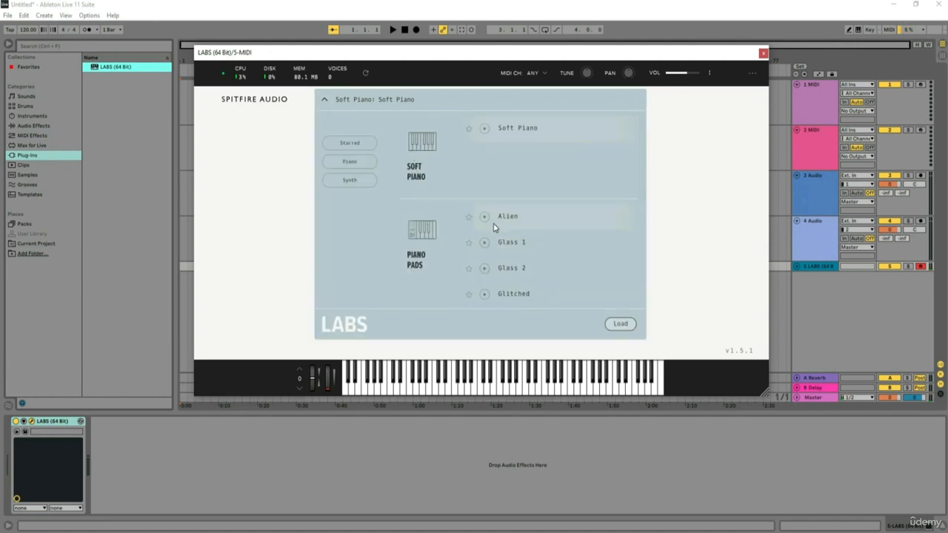
click(621, 324)
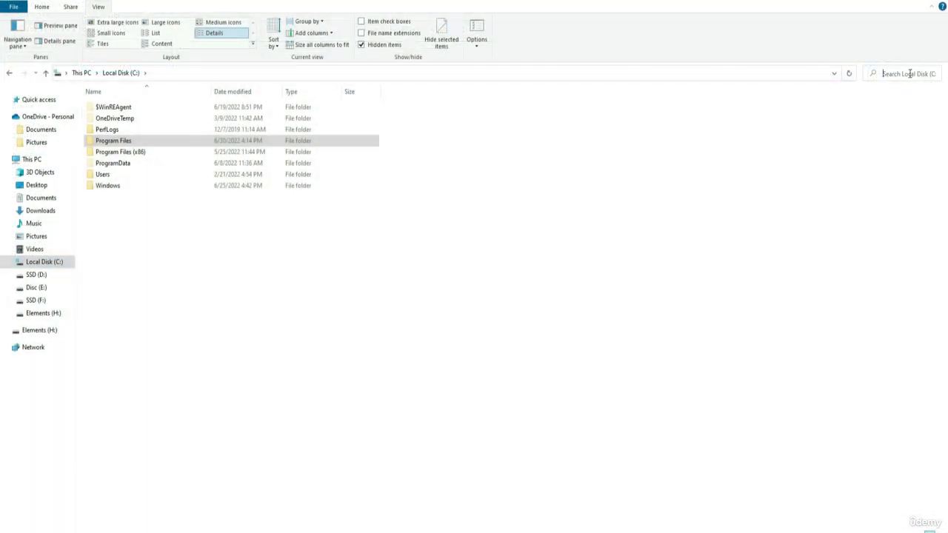
Search Local Disk (C:) for "LABS (64 Bit)" and copy the LABS (64 Bit).dll file located in Program Files\VstPlugins.
click(909, 74)
key(ctrl+v)
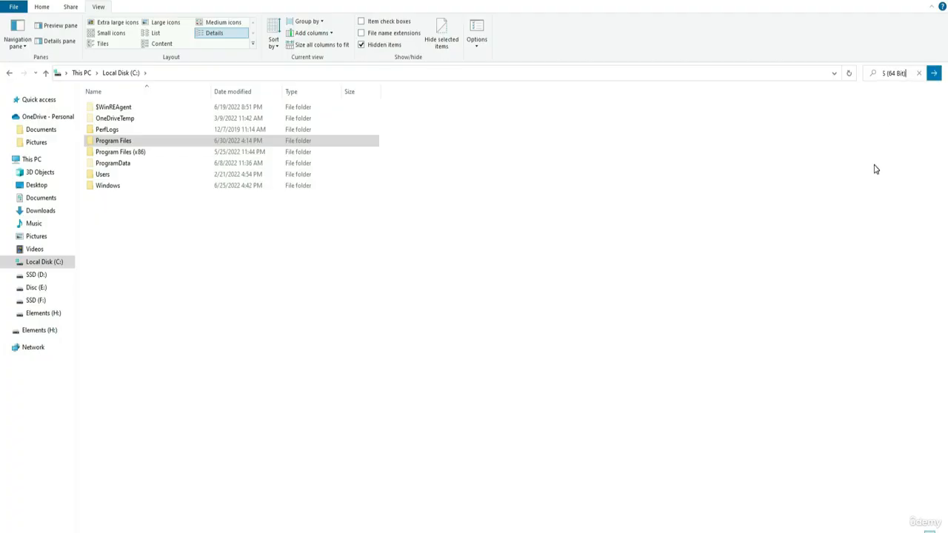
click(934, 73)
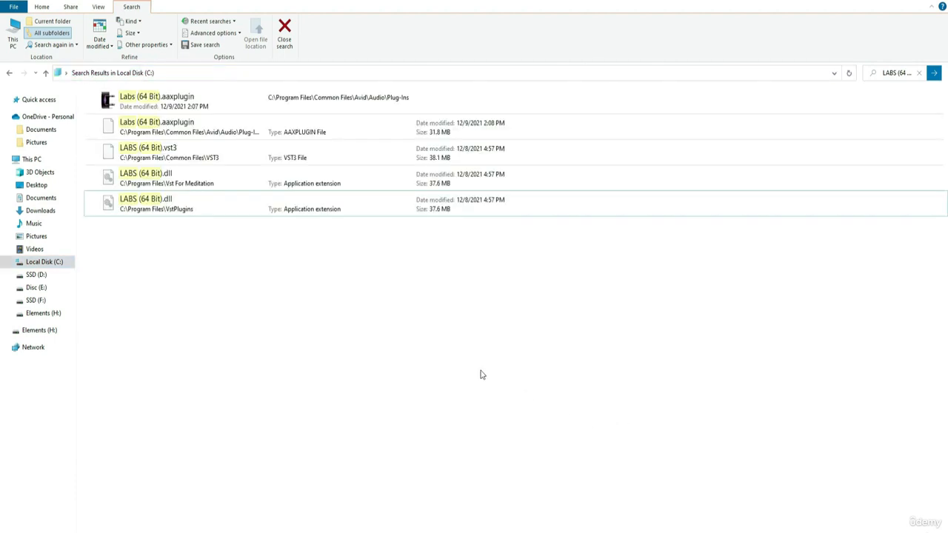
click(135, 207)
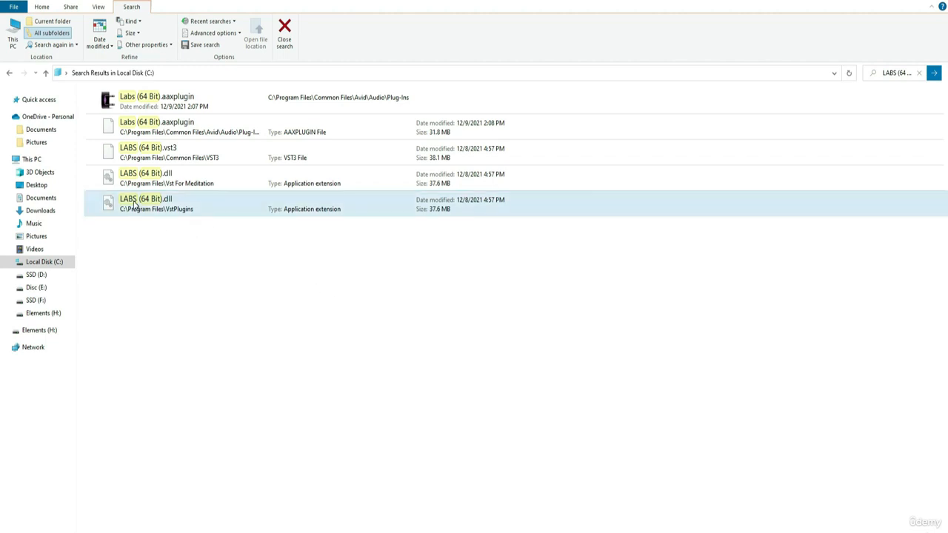
right_click(134, 203)
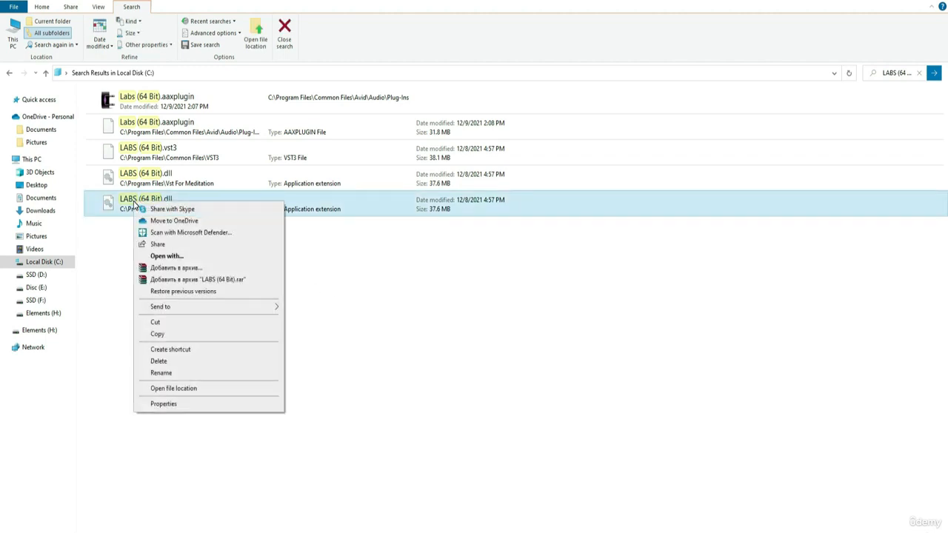
click(157, 334)
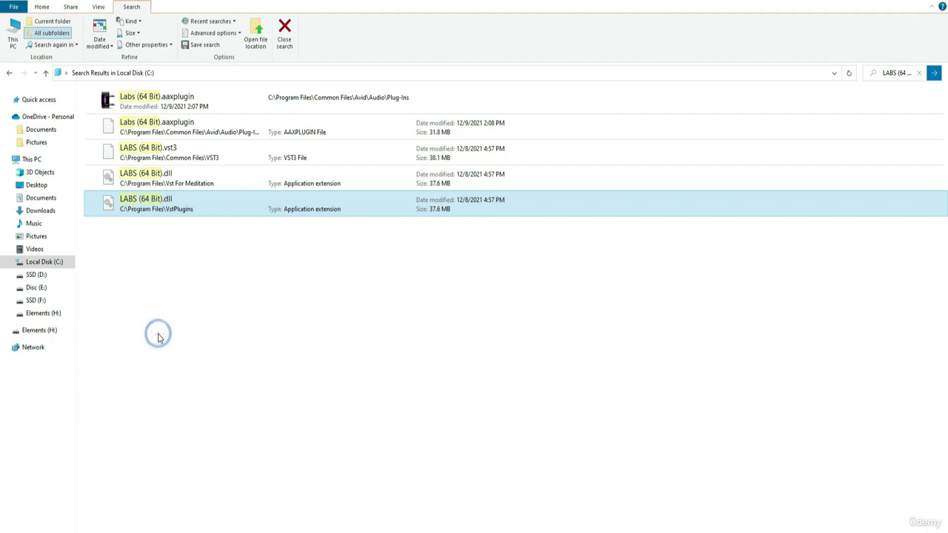
Paste the copied LABS (64 Bit).dll into the VstPlugins folder in Program Files on Local Disk (C:).
click(61, 265)
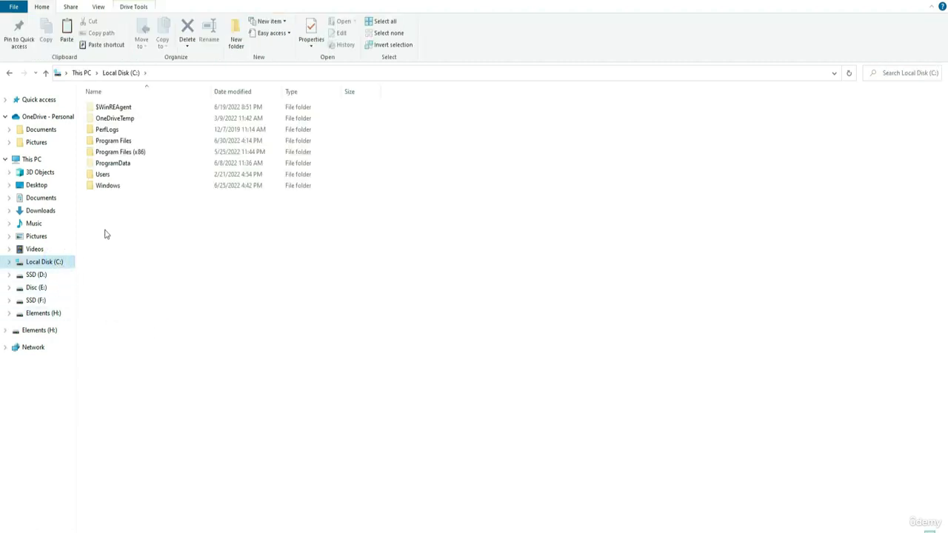
double_click(115, 140)
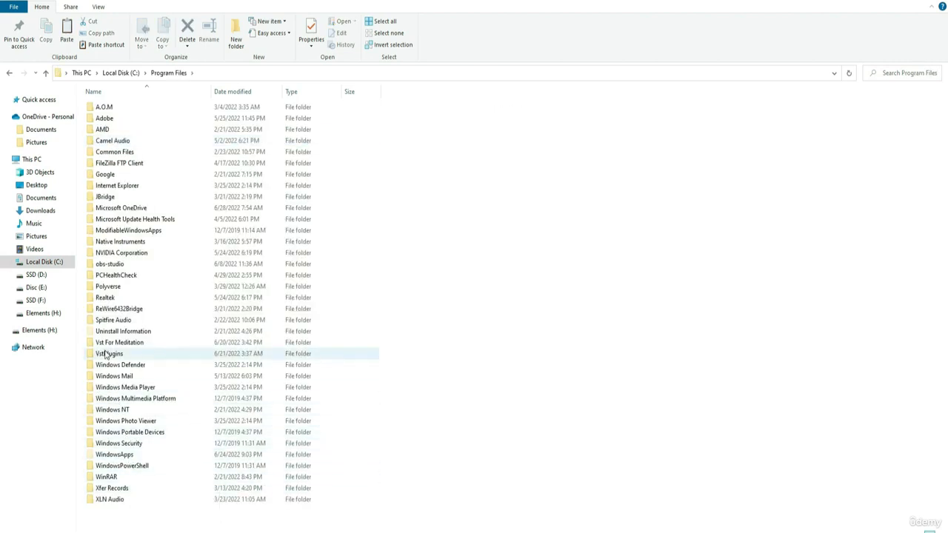
right_click(108, 354)
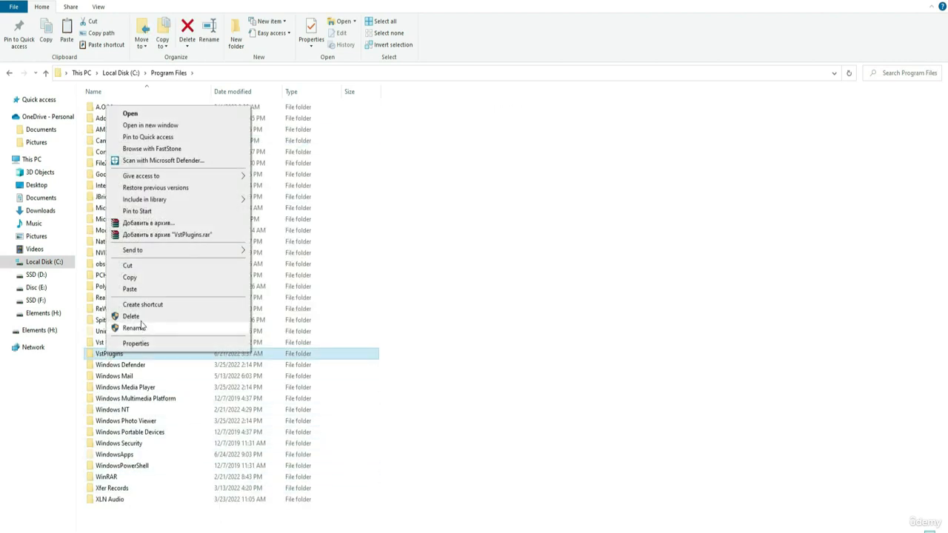
click(138, 290)
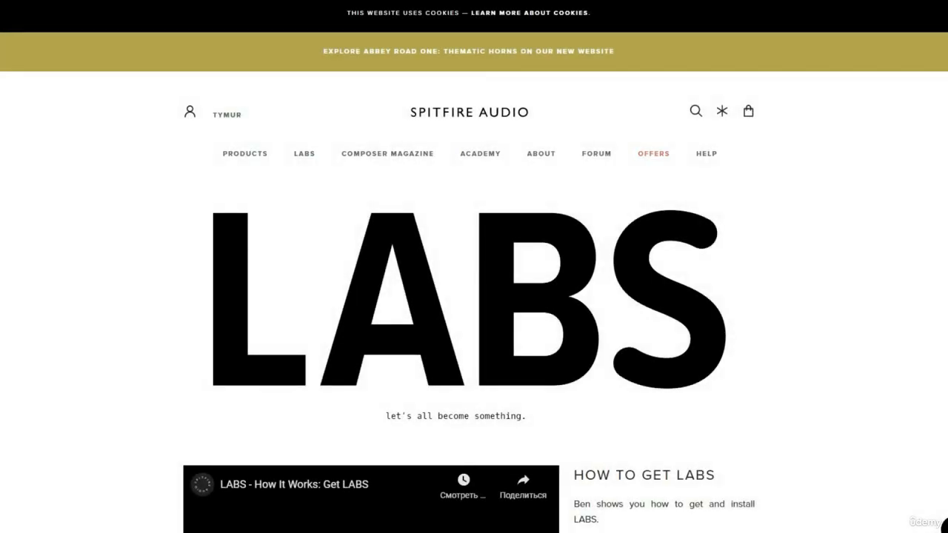
Look through the videos on getting LABS and opening it in different DAWs on the Spitfire Audio LABS page.
scroll(474, 266, down, 5)
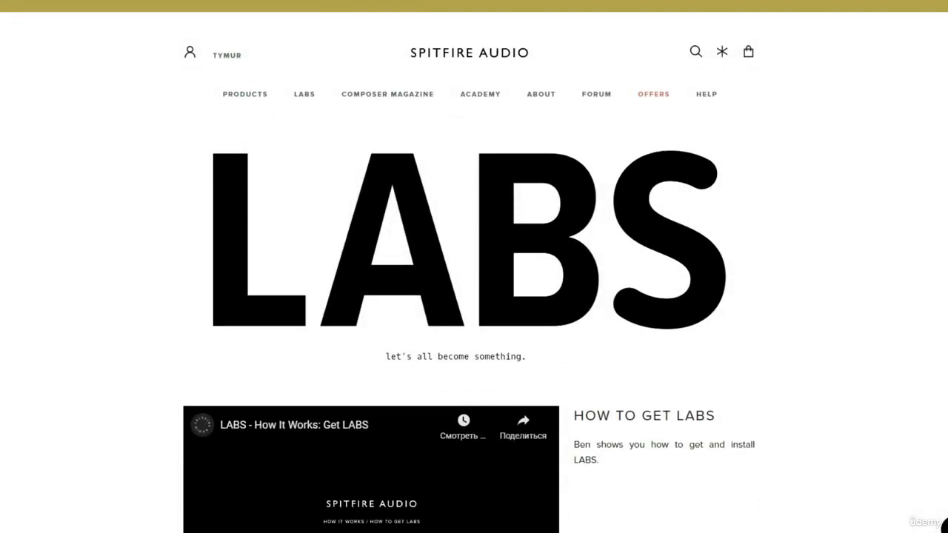
scroll(474, 267, down, 7)
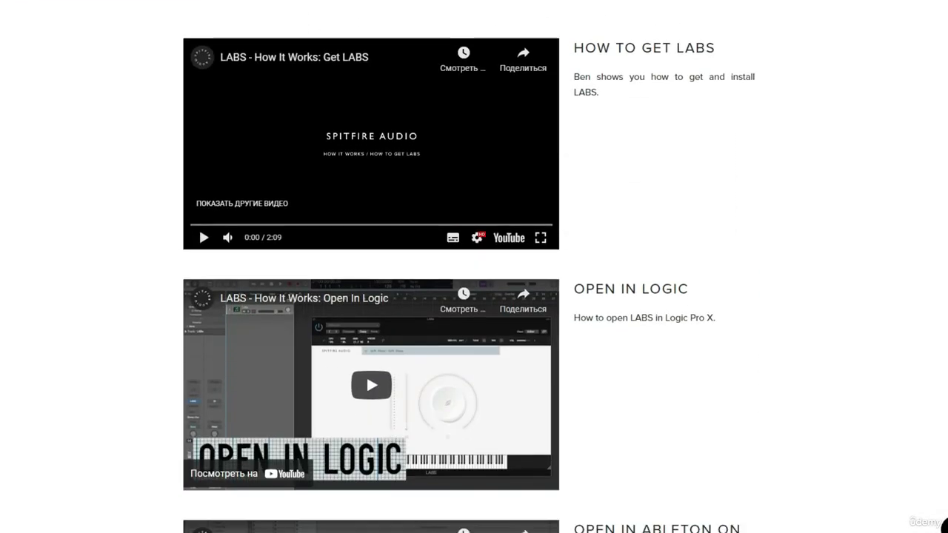
scroll(474, 267, down, 7)
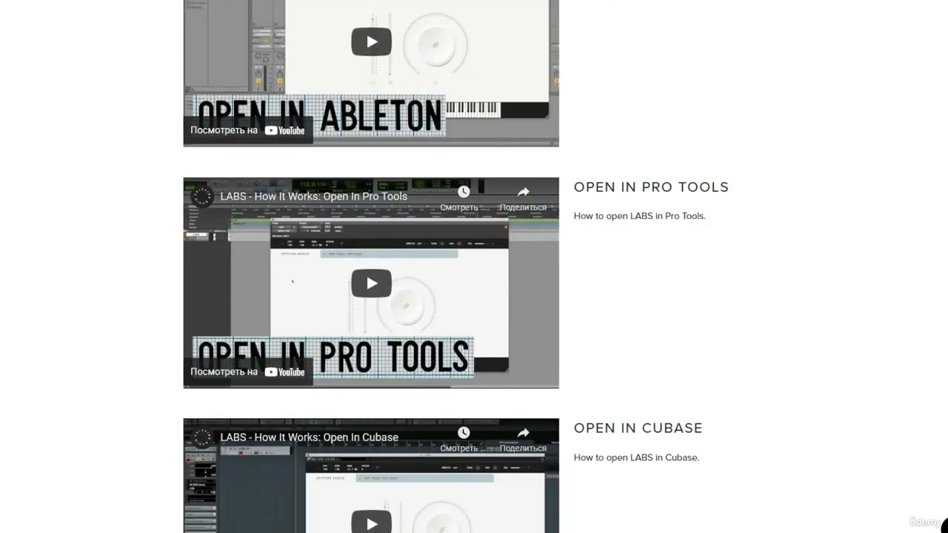
scroll(474, 266, down, 7)
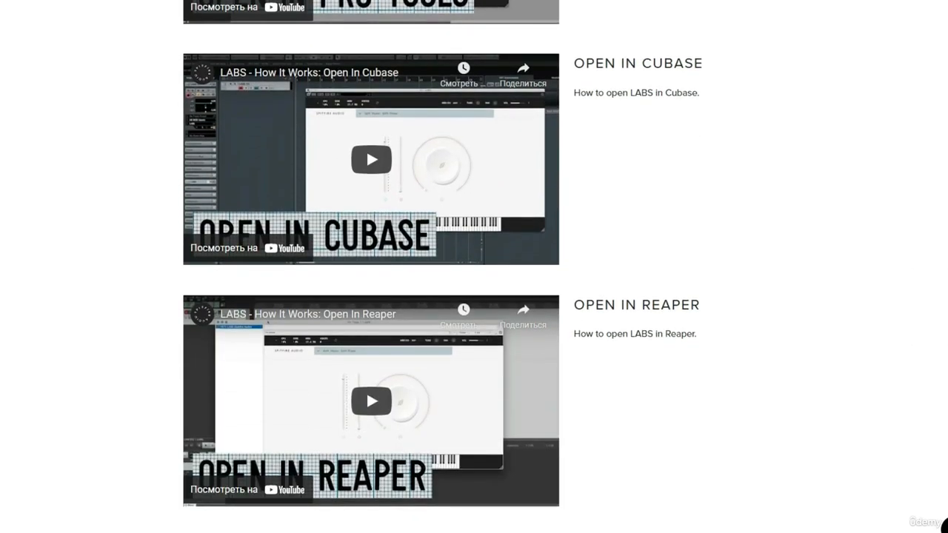
scroll(474, 267, down, 2)
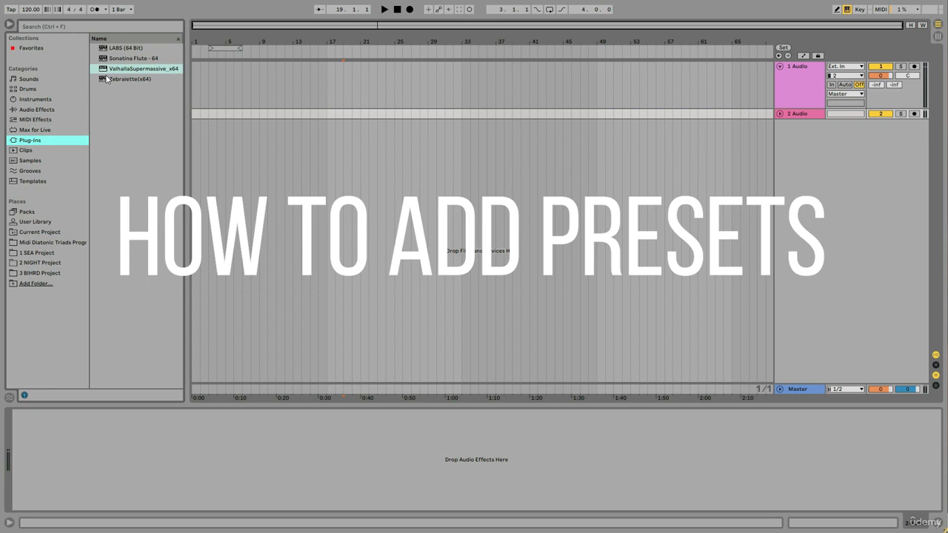
In Ableton Live, add Zebralette(x64) on a new MIDI track below 2 Audio and load the preset file Keys TAS Ambellient.fxp.
drag(106, 79, 219, 130)
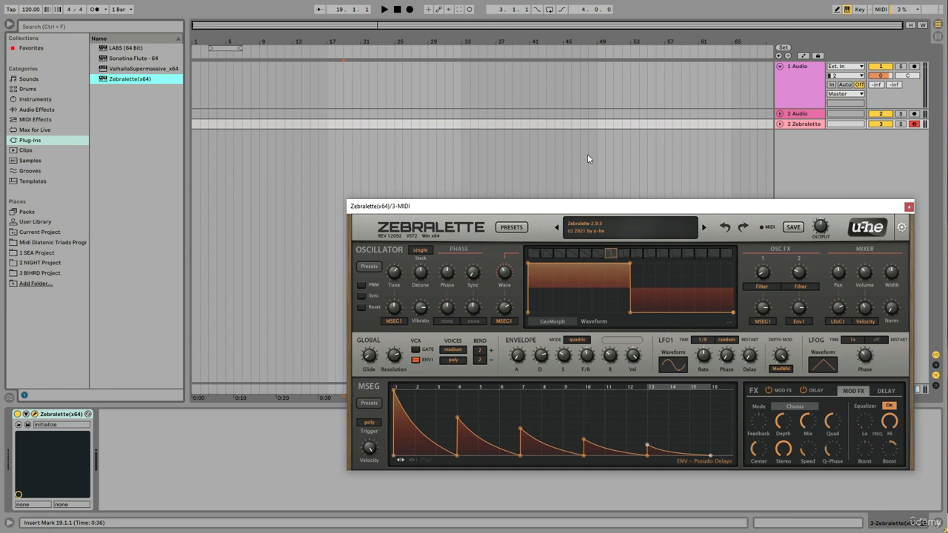
drag(496, 211, 396, 113)
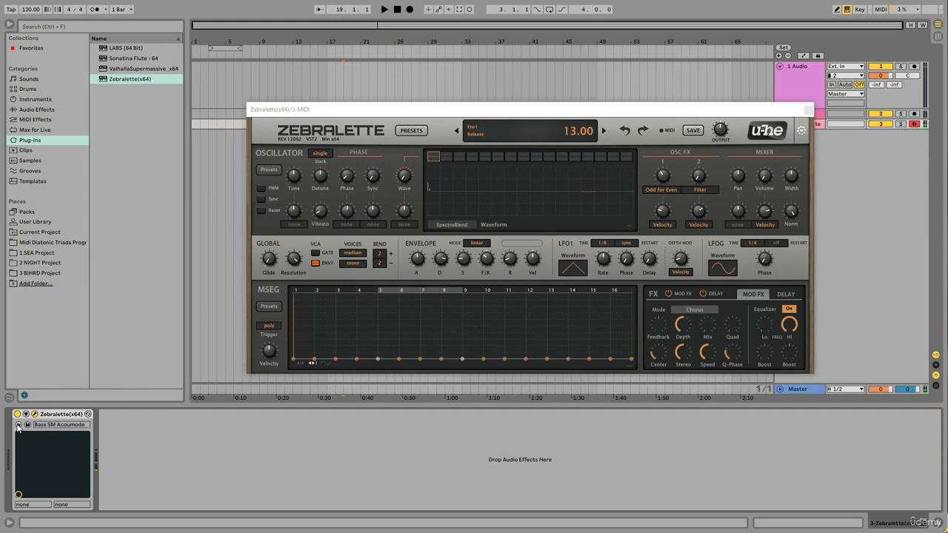
click(19, 426)
click(49, 427)
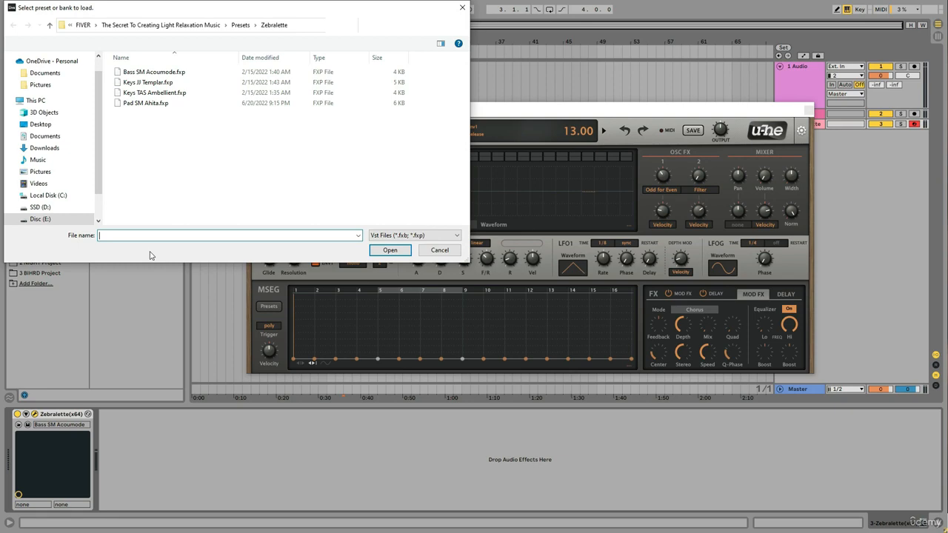
click(157, 92)
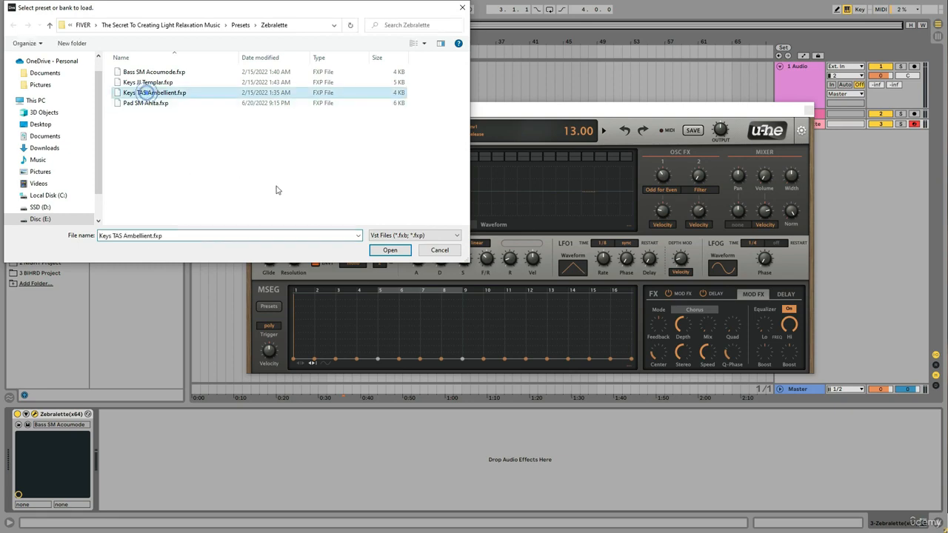
click(390, 250)
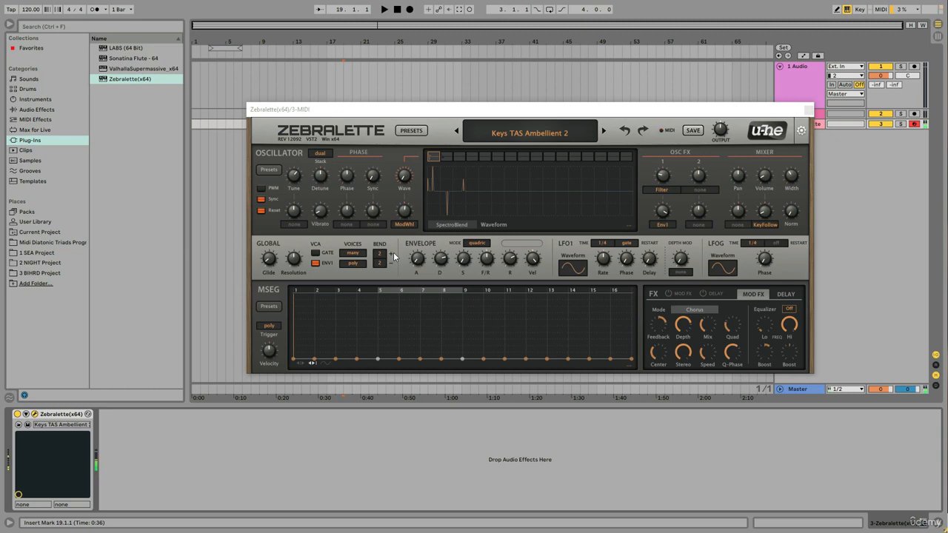
Check the User folder in Zebralette's preset browser, and close the plug-in window.
click(412, 131)
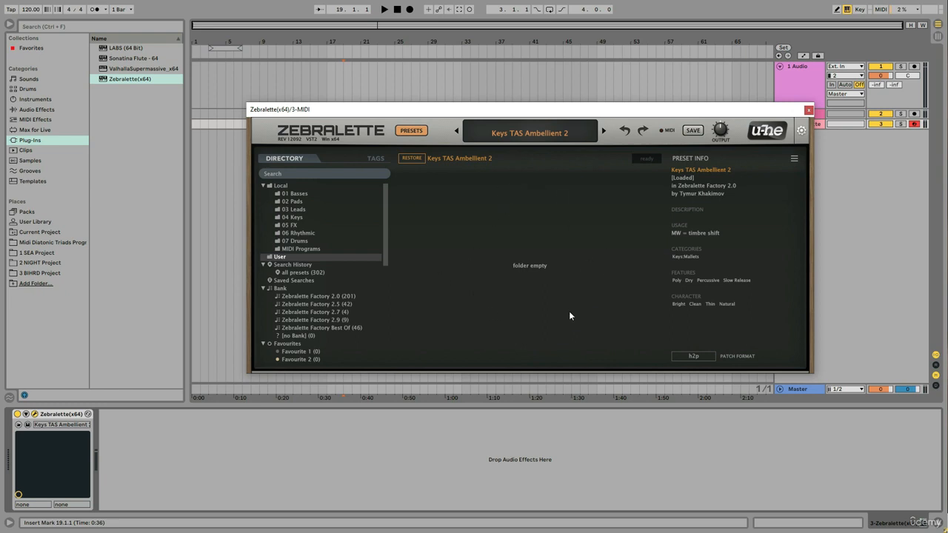
click(809, 111)
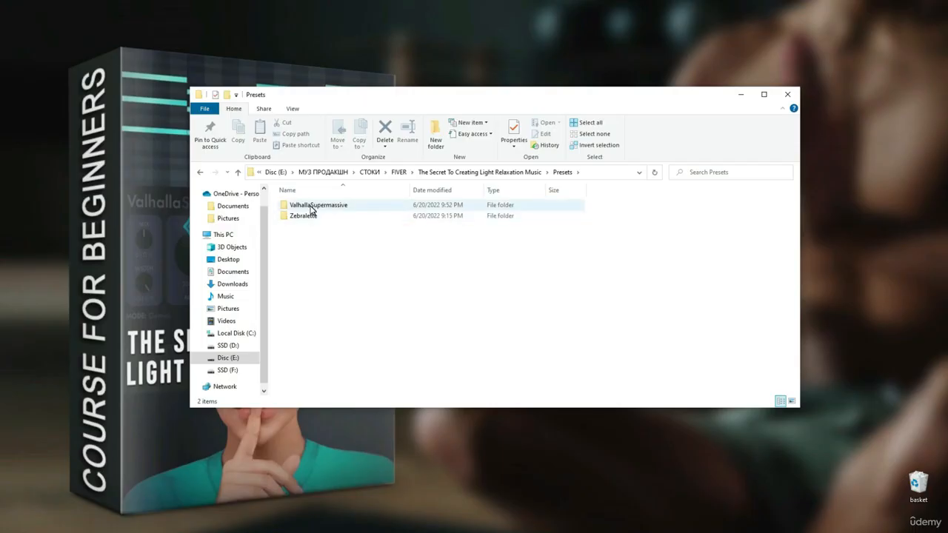
In File Explorer, open Presets\Zebralette in one window and Program Files\VstPlugins\Zebra2.data\UserPresets\Zebralette on Local Disk (C:) in another.
double_click(303, 216)
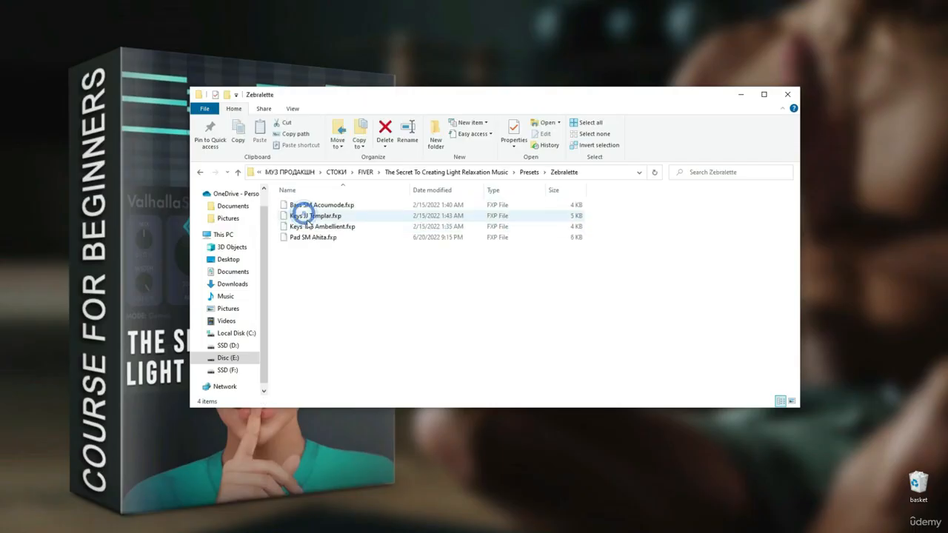
drag(363, 104, 559, 85)
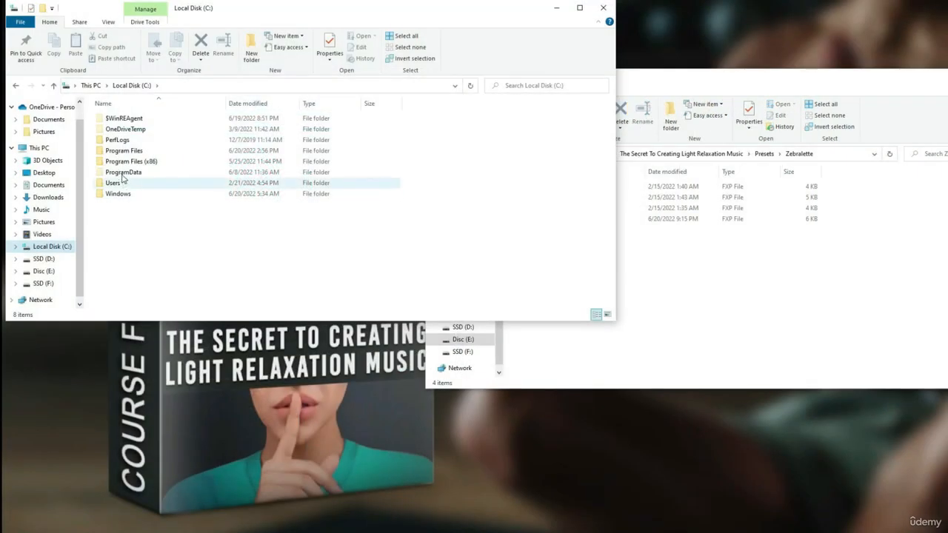
double_click(122, 151)
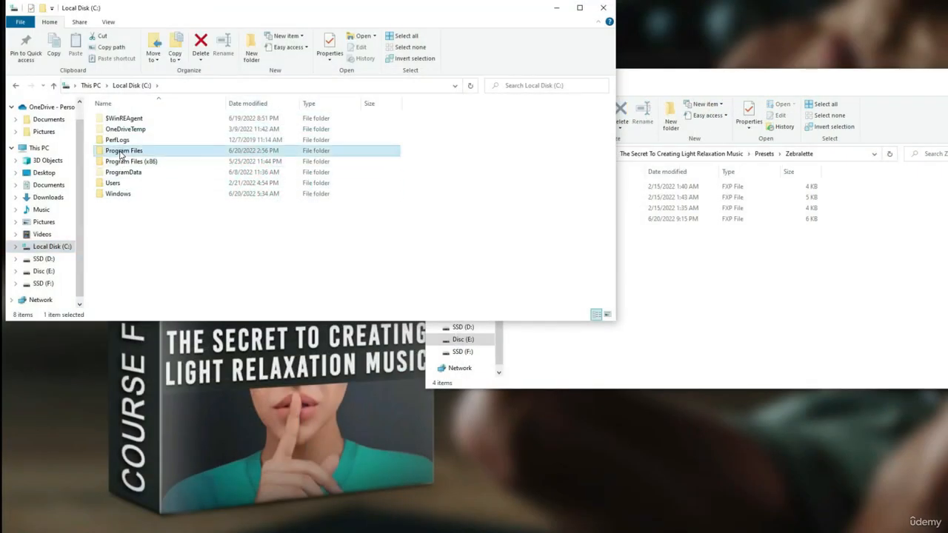
scroll(157, 244, down, 2)
scroll(158, 244, down, 4)
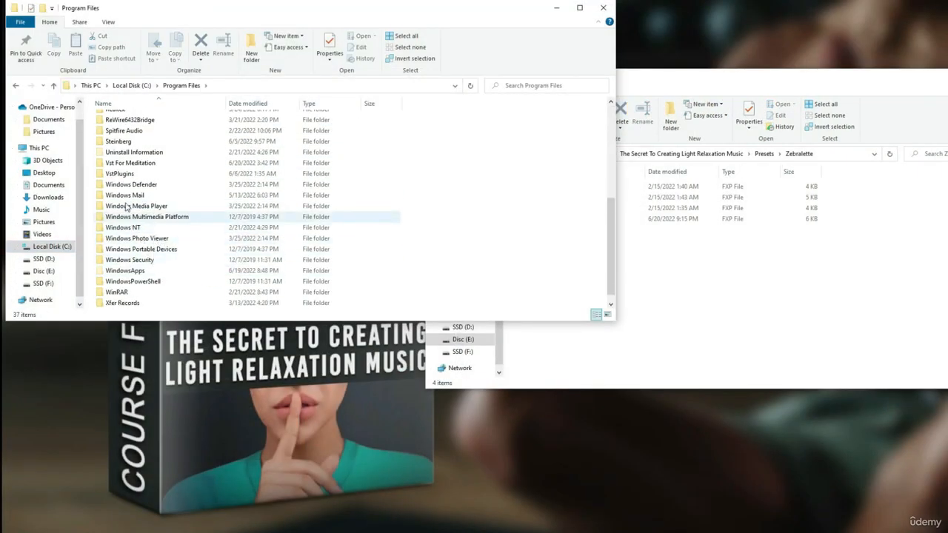
double_click(116, 175)
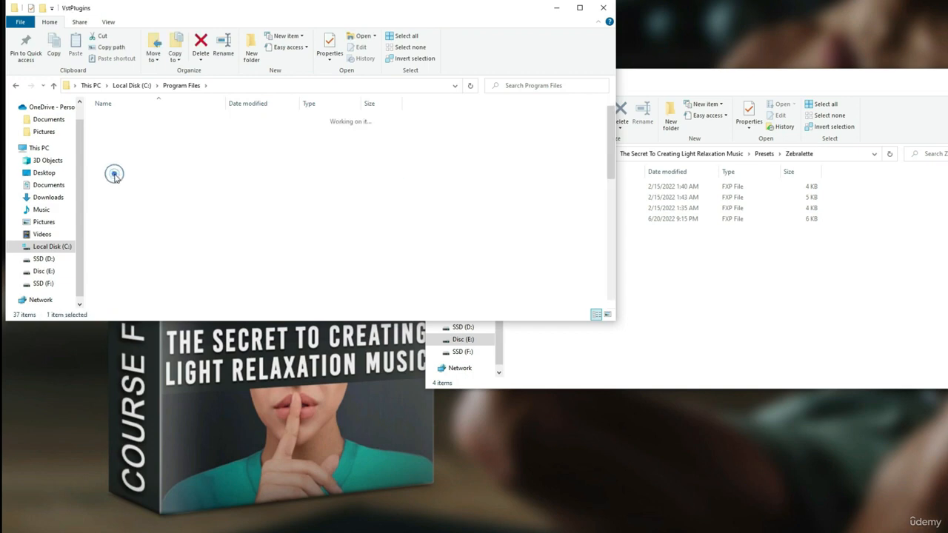
scroll(170, 240, down, 10)
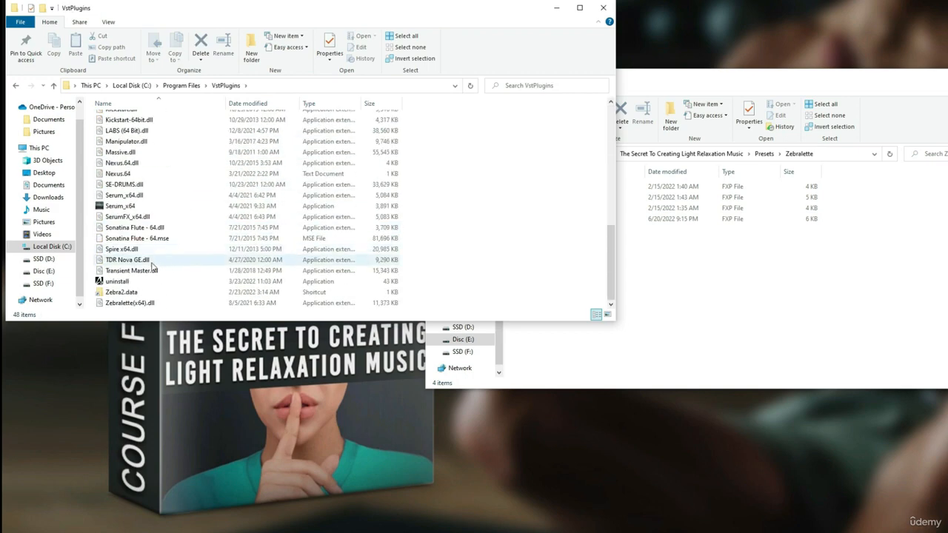
double_click(119, 292)
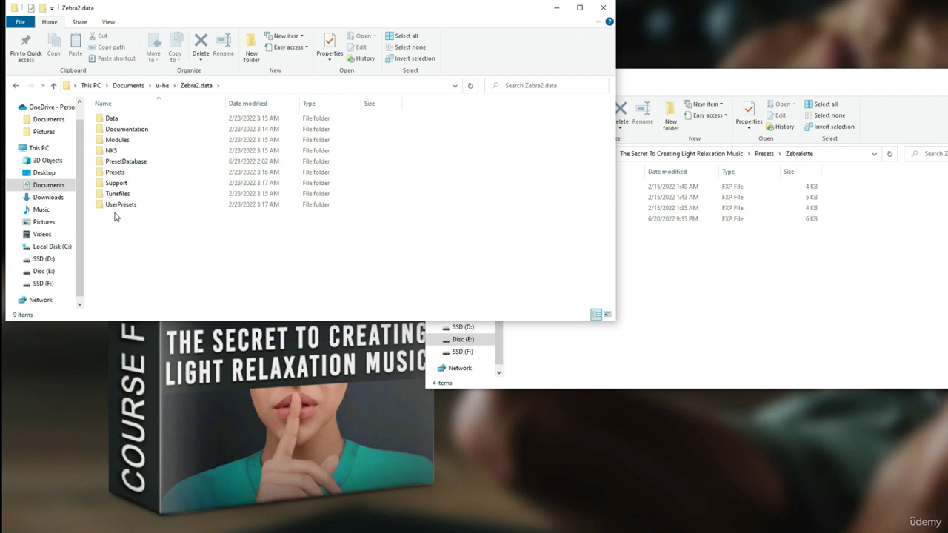
double_click(116, 205)
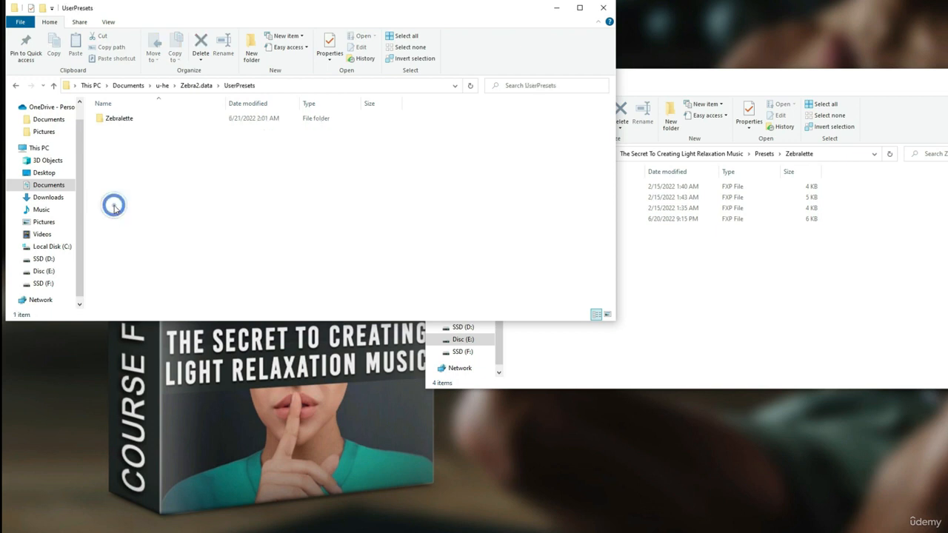
double_click(115, 123)
Copy all four .fxp preset files from Presets\Zebralette into the Documents\u-he\Zebra2.data\UserPresets\Zebralette folder.
click(685, 294)
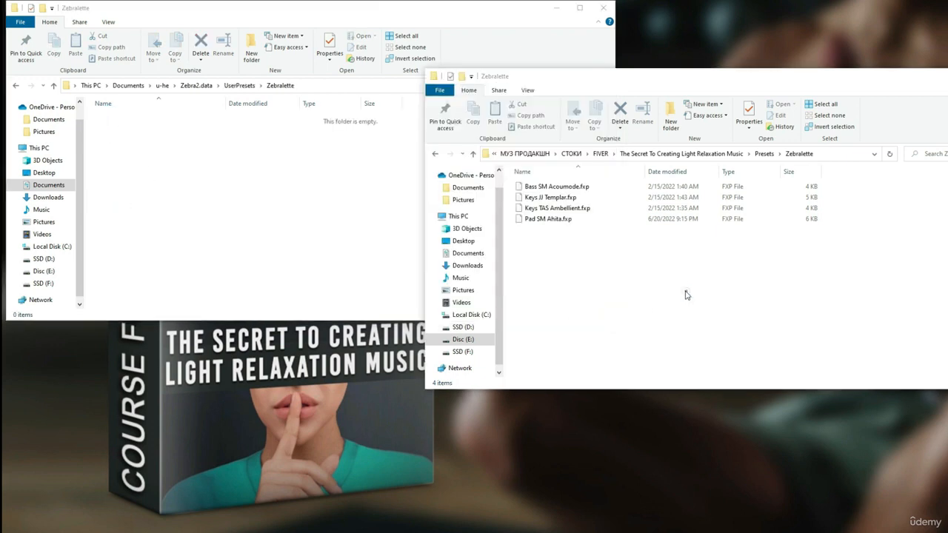
drag(615, 277, 536, 188)
right_click(535, 188)
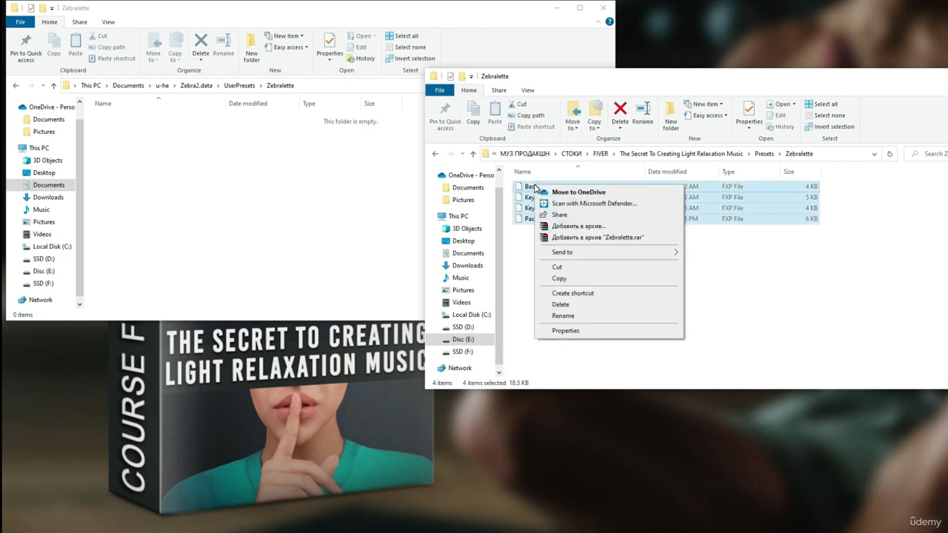
click(553, 276)
right_click(178, 157)
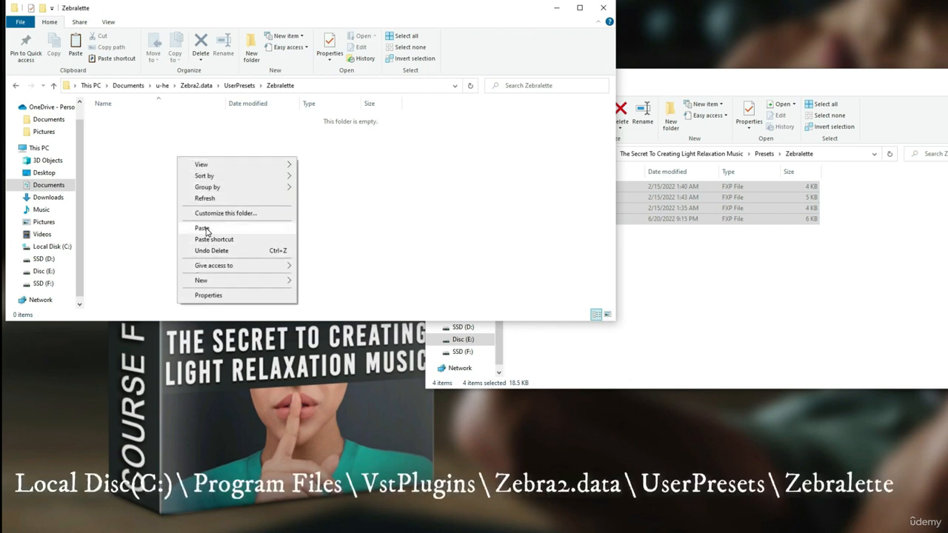
click(206, 228)
click(283, 244)
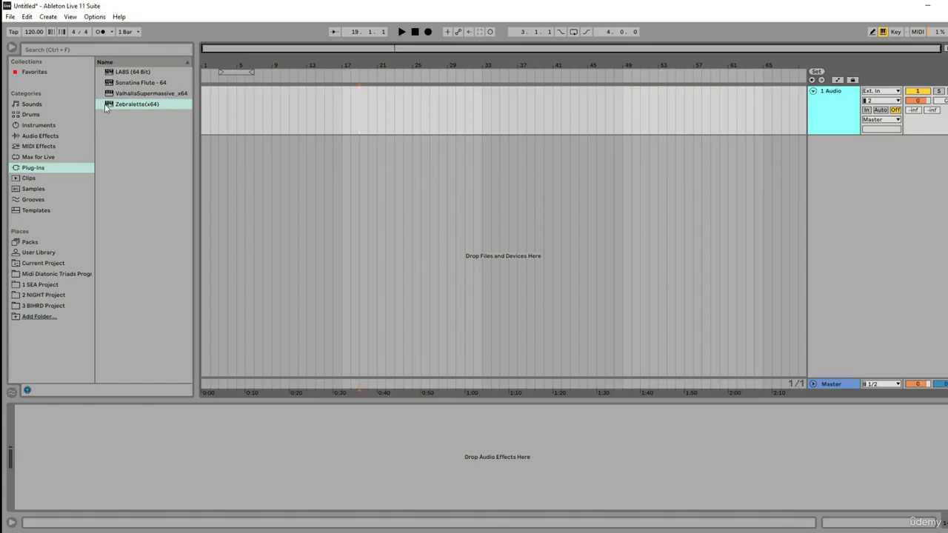
In Ableton Live, add Zebralette(x64) on a new MIDI track and audition the User presets Keys JJ Templar, Keys TAS Ambellient, Pad SM Ahita and Bass SM Acoumode.
double_click(105, 103)
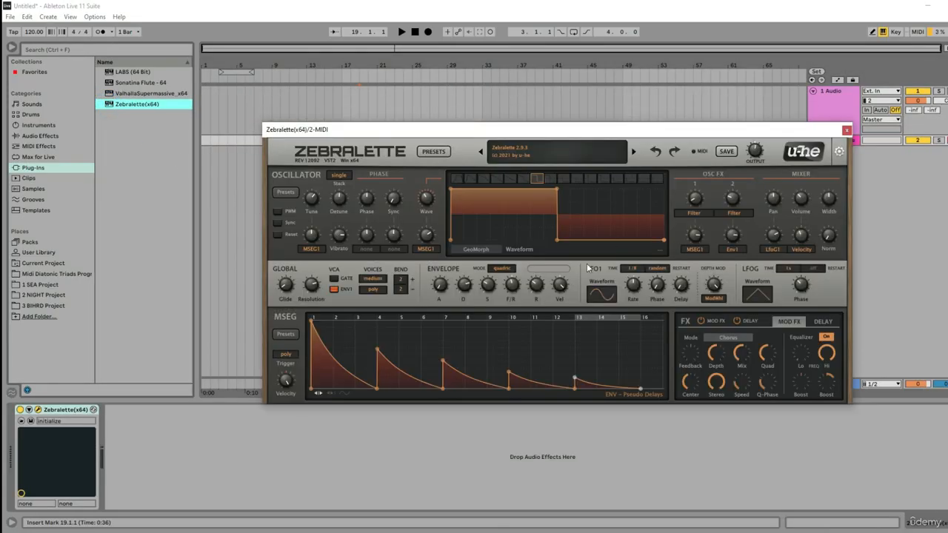
click(427, 153)
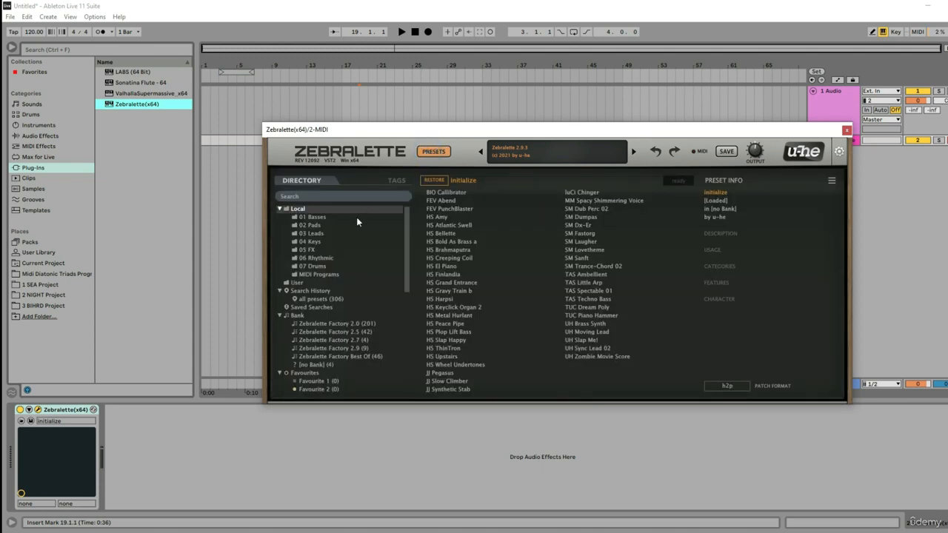
click(298, 283)
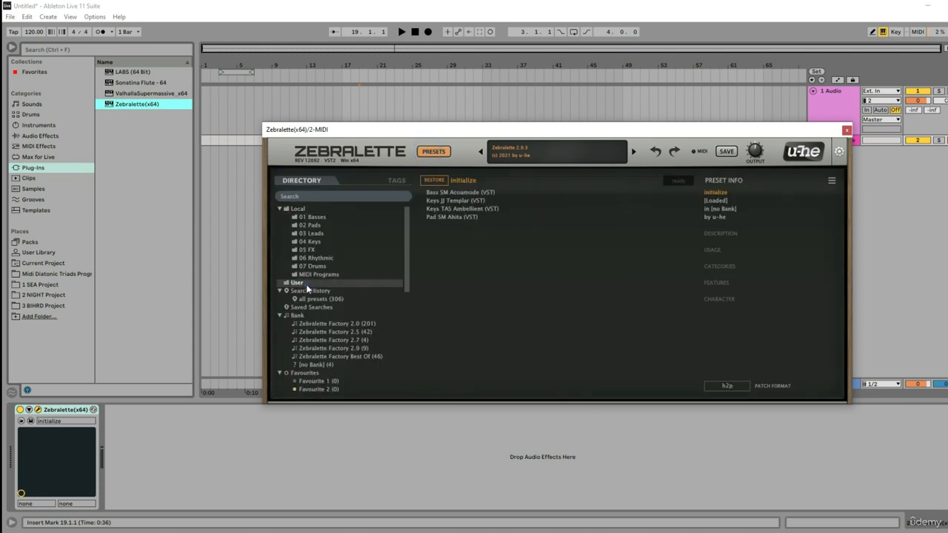
click(458, 201)
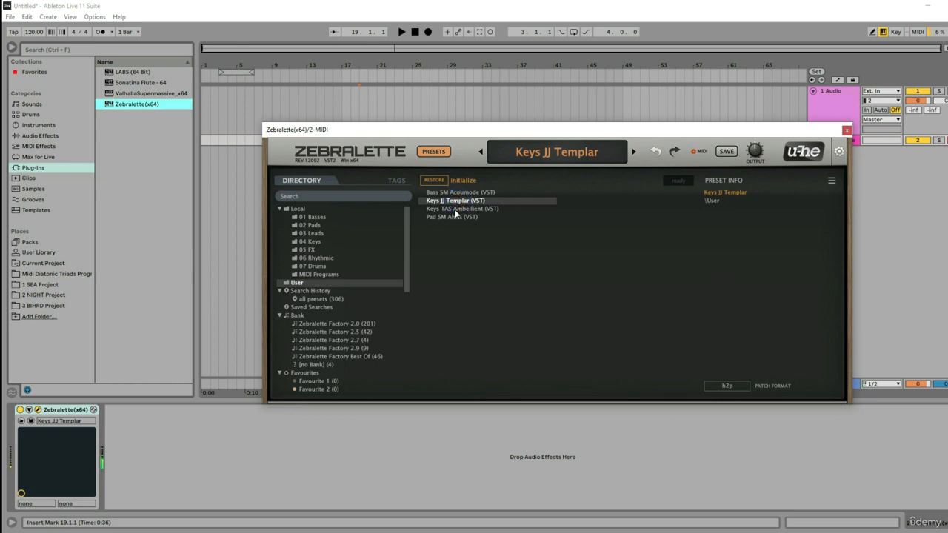
click(454, 210)
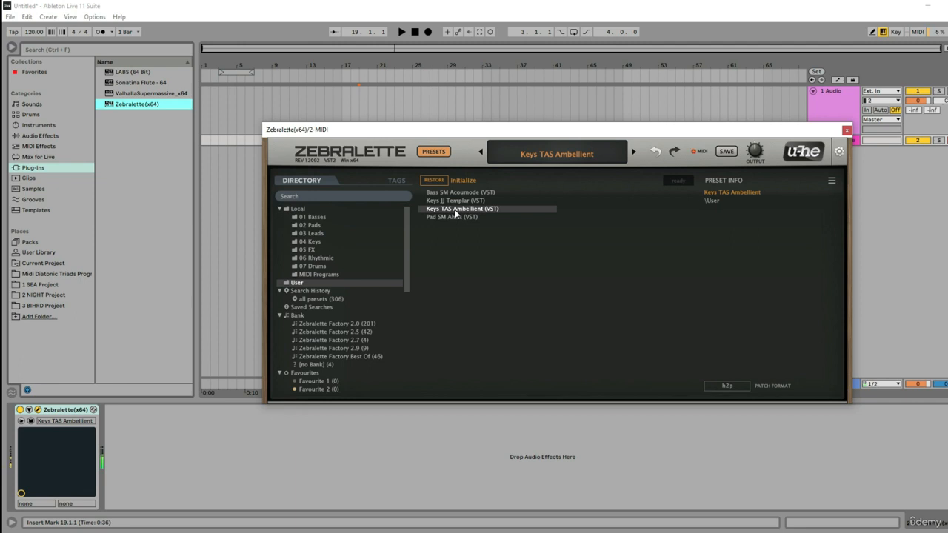
click(453, 217)
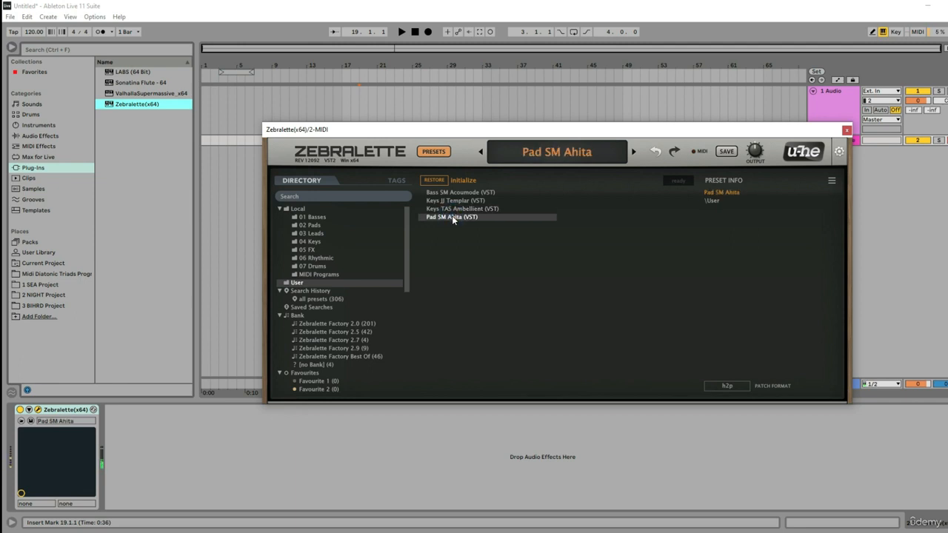
click(453, 194)
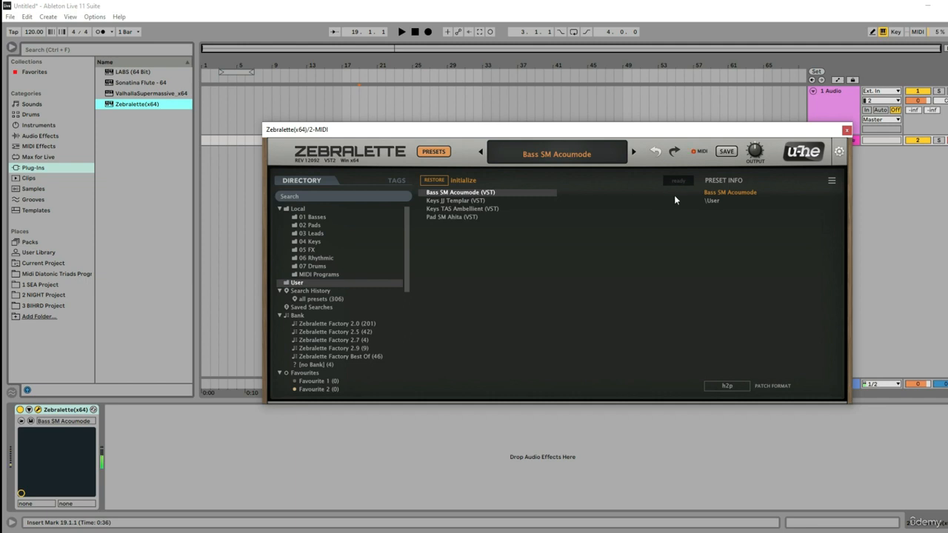
Close the Zebralette plug-in window and delete the Zebralette track.
click(847, 131)
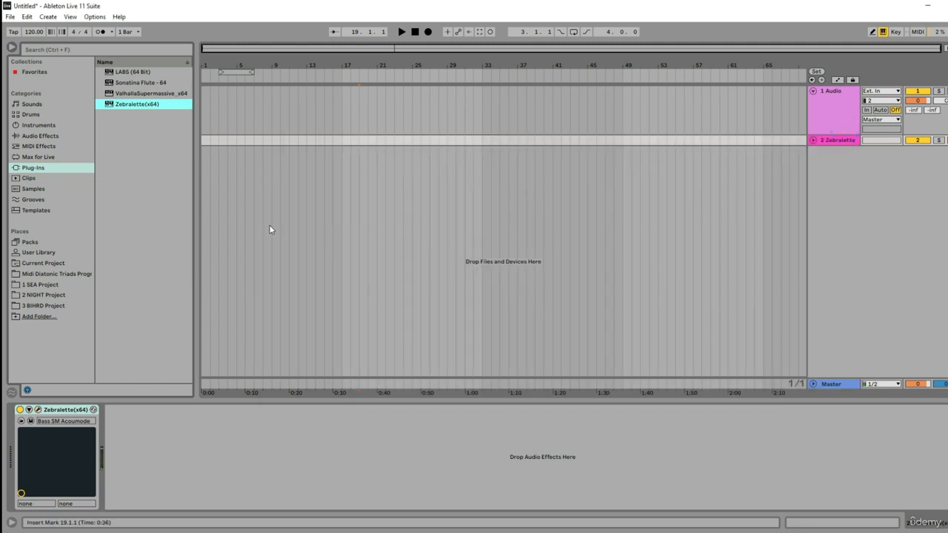
click(826, 142)
key(Delete)
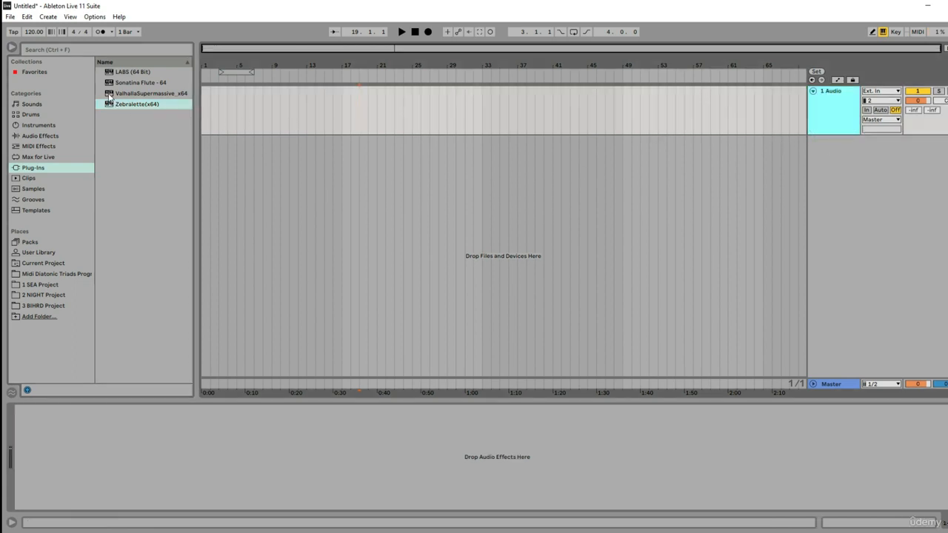
Add ValhallaSupermassive_x64 on a new audio track and open its preset saving dialog at the User presets folder.
drag(110, 95, 287, 232)
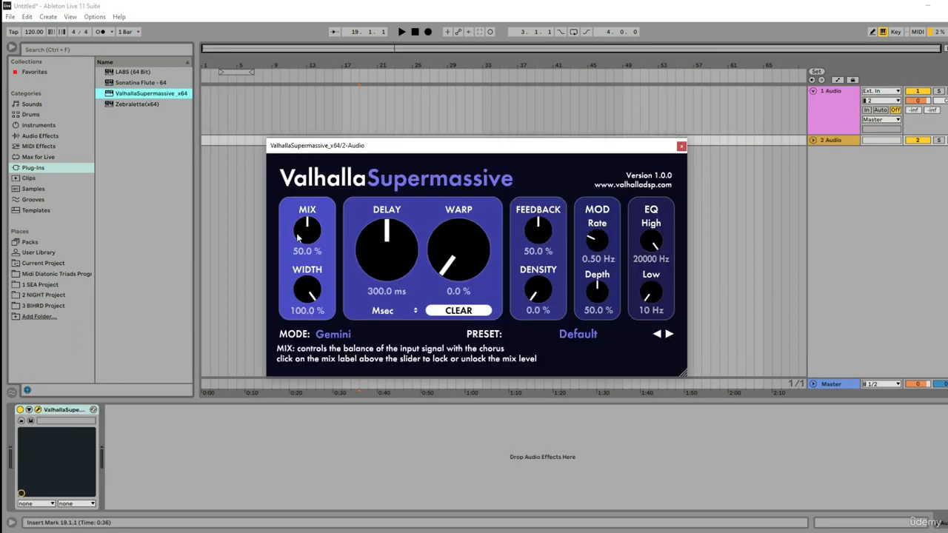
click(576, 335)
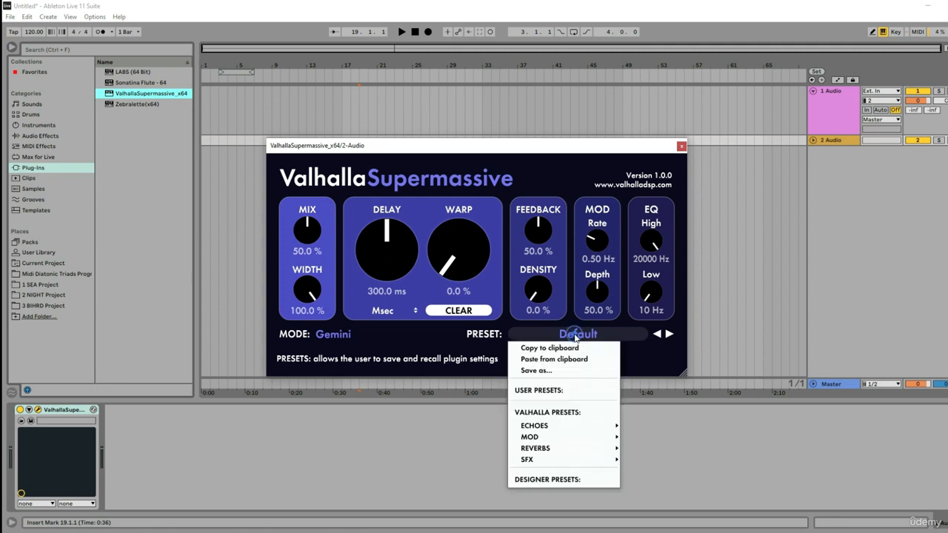
click(535, 371)
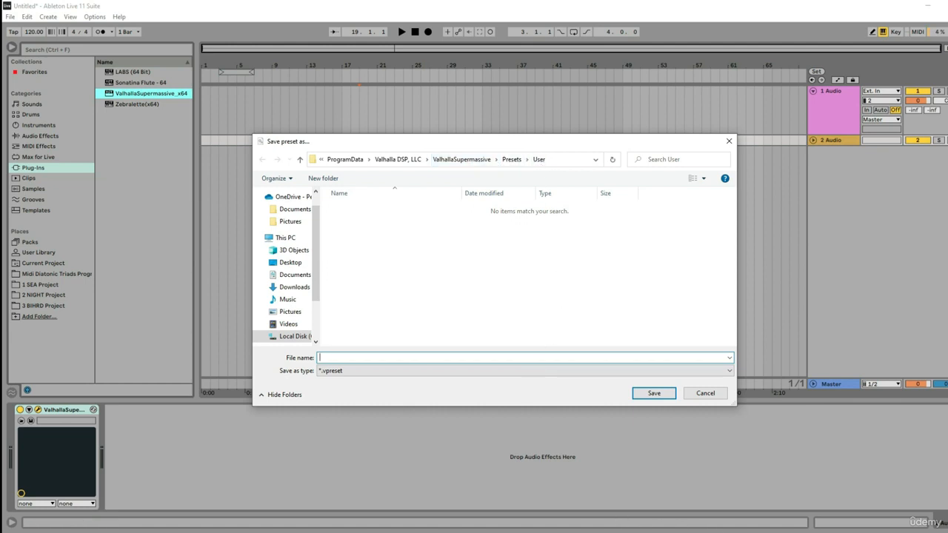
In File Explorer, copy all the files in Presets\ValhallaSupermassive and paste them into the User folder of the Save preset dialog.
click(239, 527)
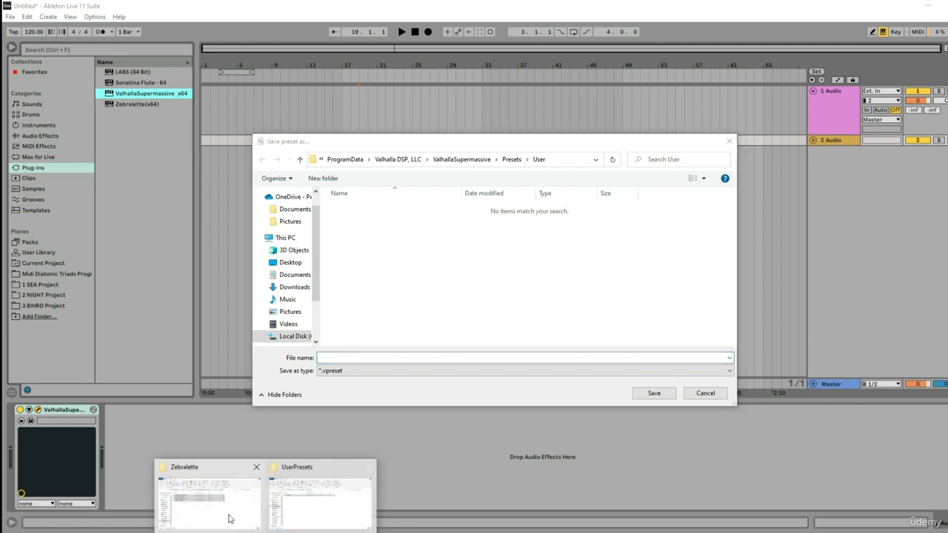
click(230, 508)
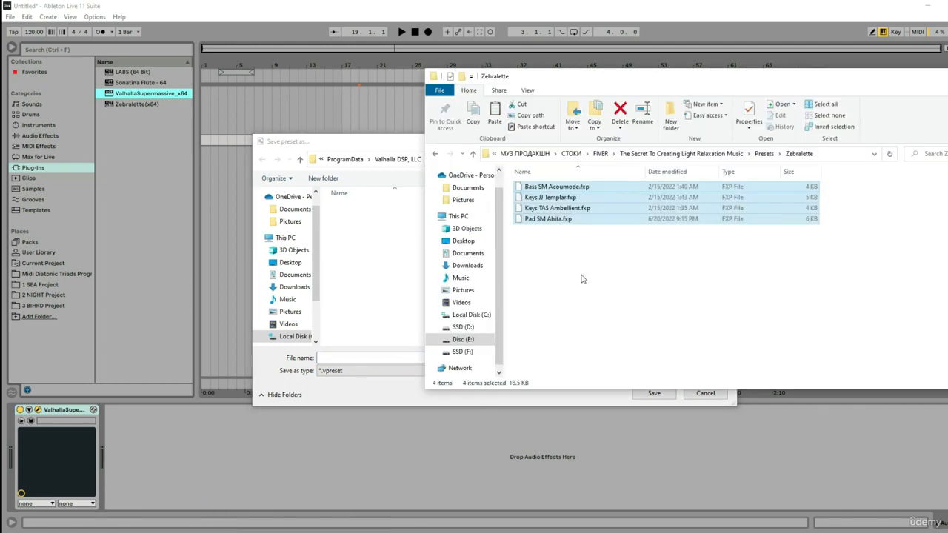
click(435, 154)
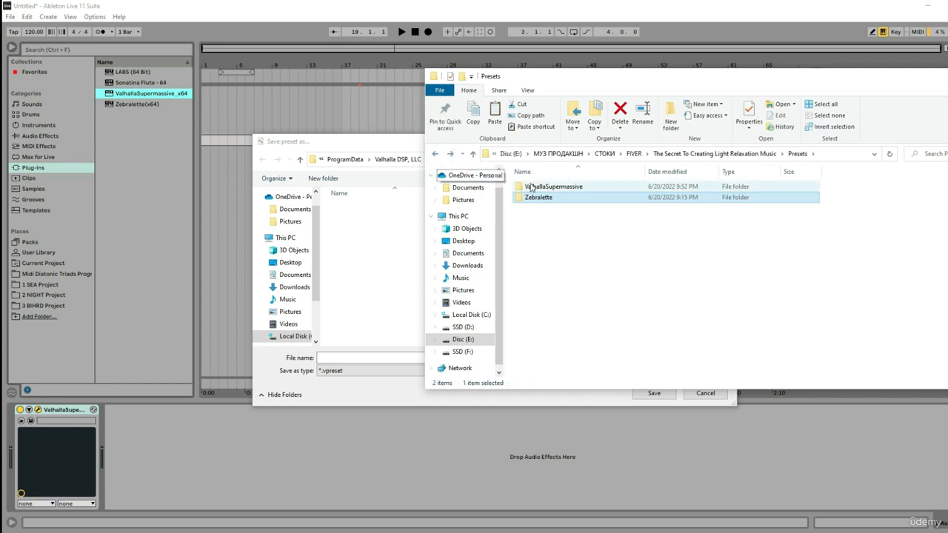
click(531, 188)
double_click(531, 188)
drag(595, 255, 375, 277)
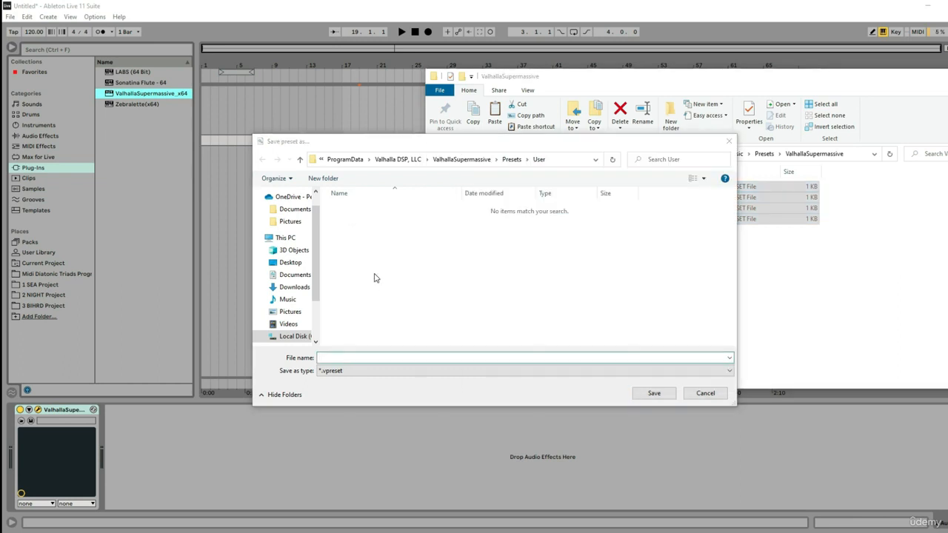
Save the ValhallaSupermassive preset under the existing file HydraHarp For Key or Pluck.vpreset, and open the plug-in's preset list.
click(388, 240)
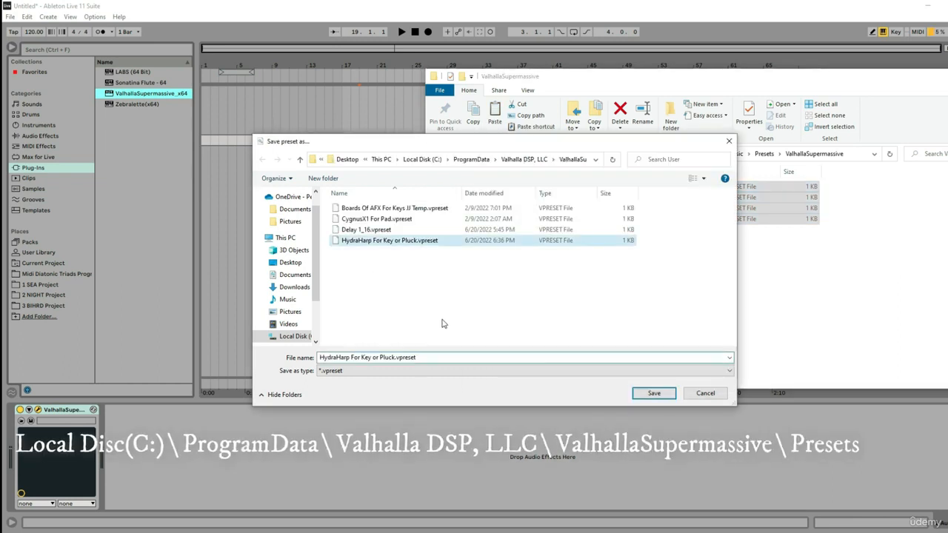
click(653, 393)
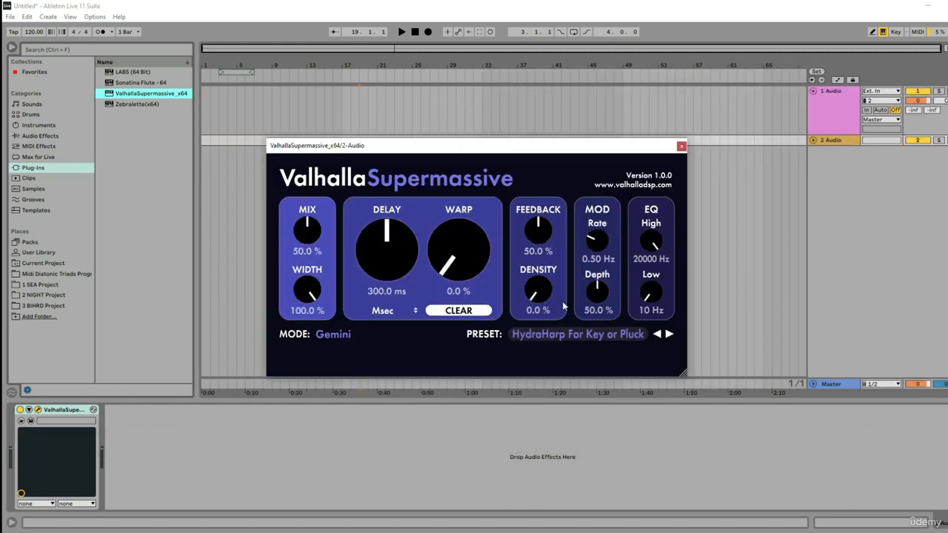
click(592, 337)
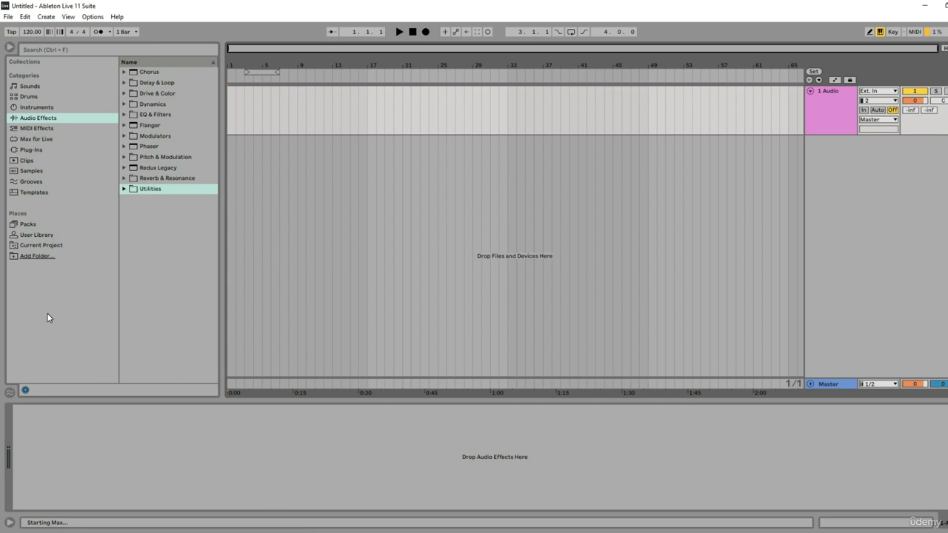
Add the 1 SEA Project folder from Progect Files to the browser's Places and show its contents.
click(13, 257)
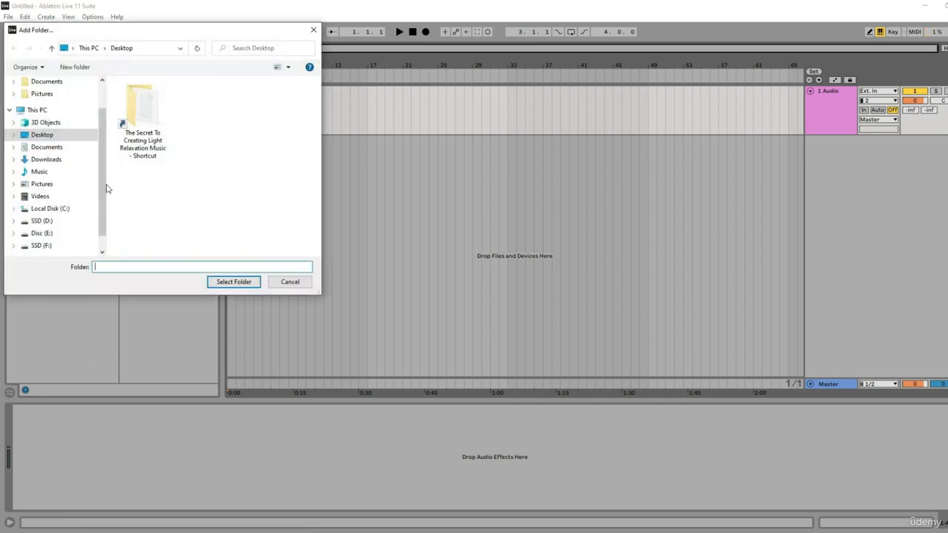
double_click(132, 109)
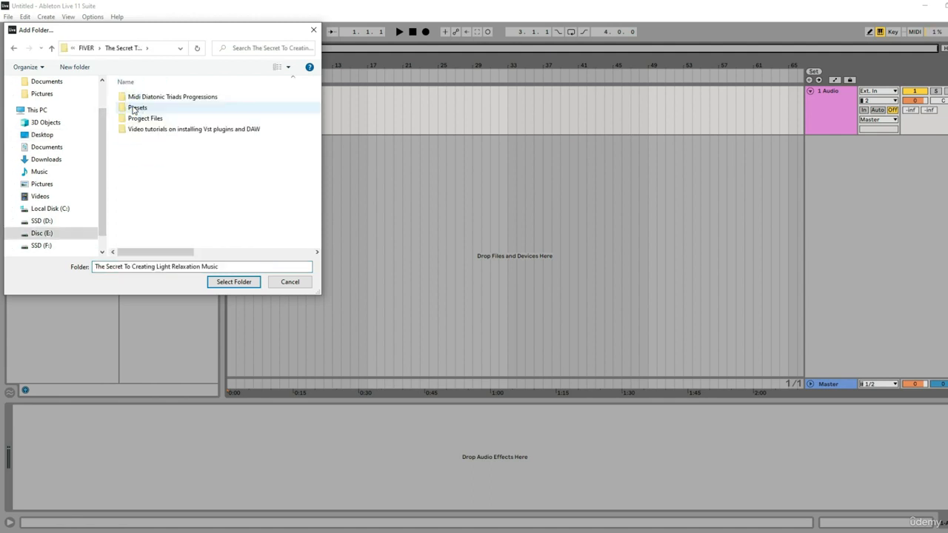
double_click(132, 120)
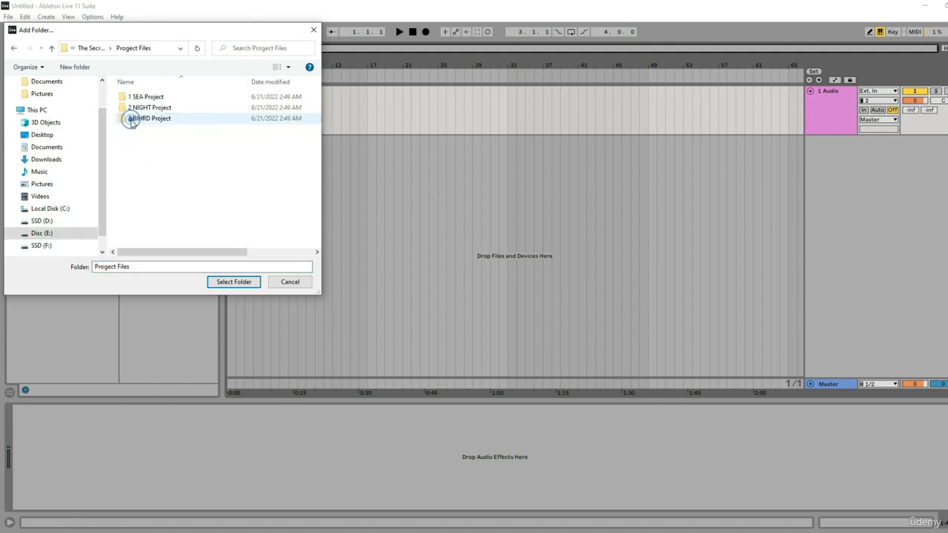
click(138, 98)
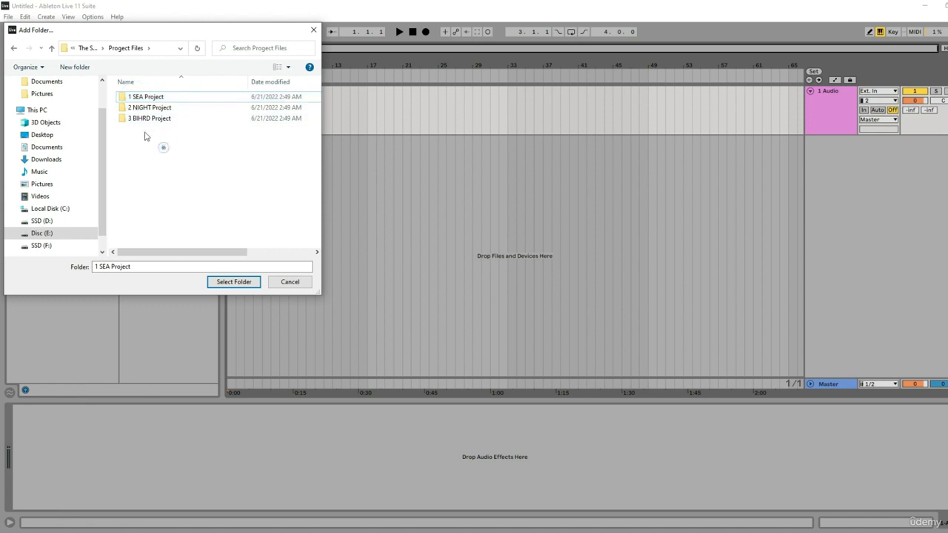
click(137, 94)
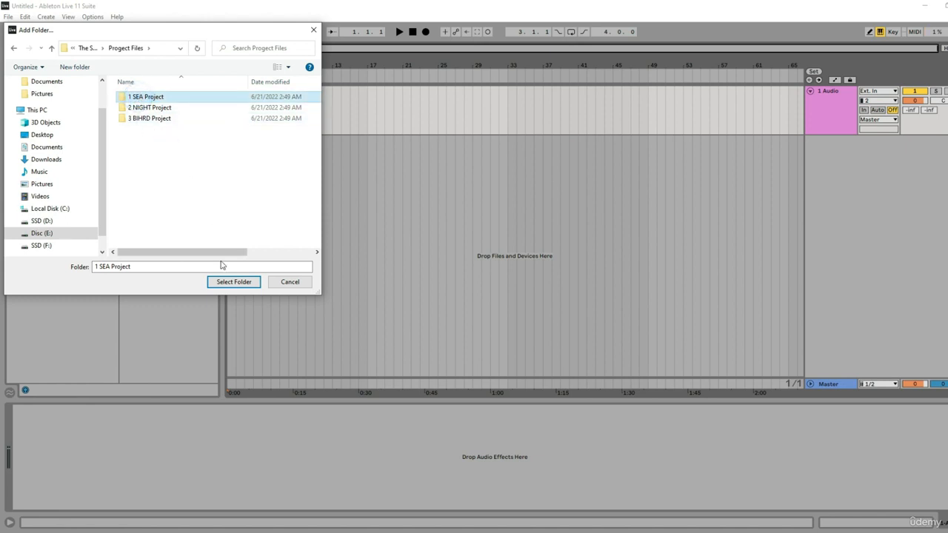
click(229, 282)
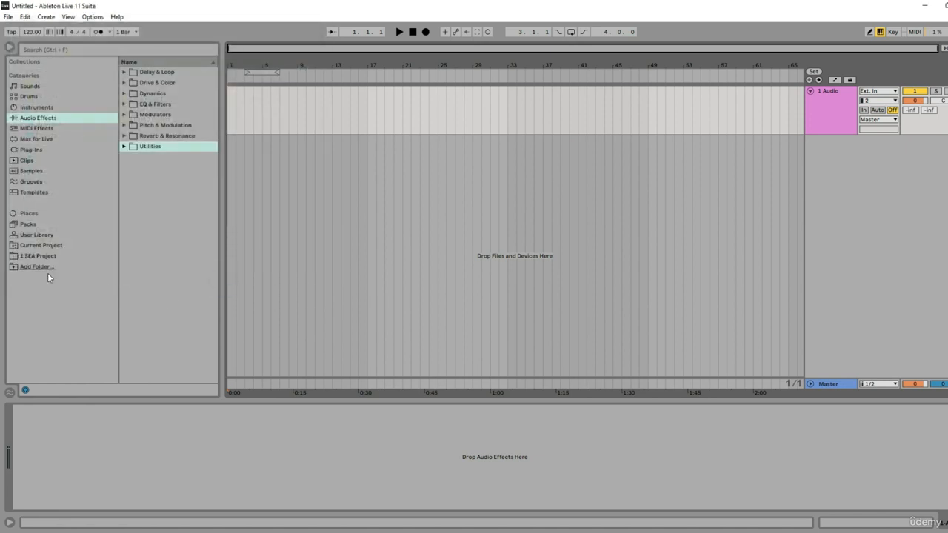
click(38, 256)
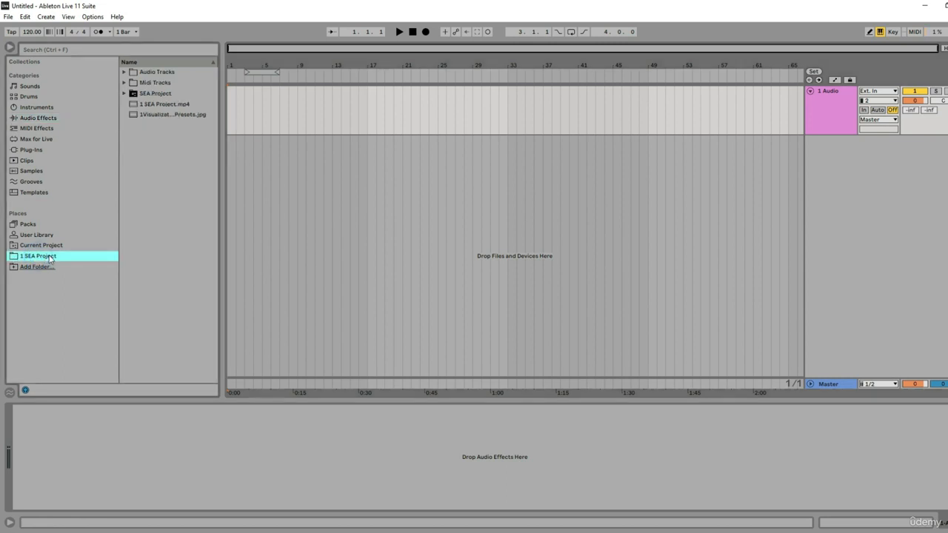
Add the 2 NIGHT Project folder to the browser's Places and show its contents.
click(15, 268)
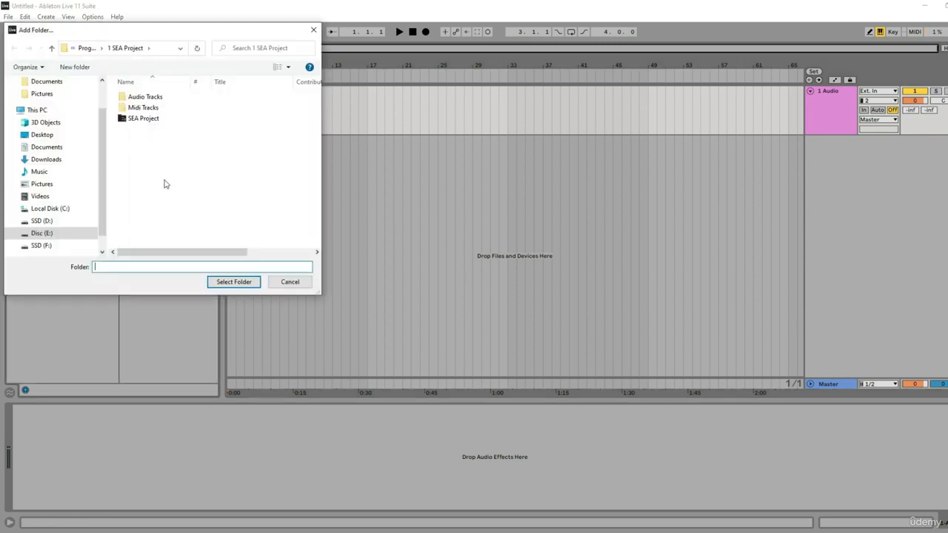
click(51, 48)
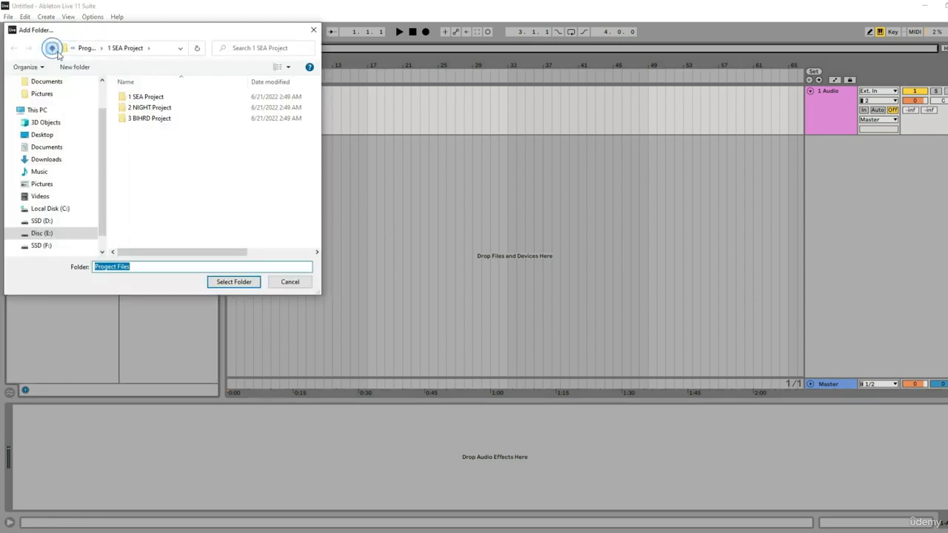
click(141, 108)
click(231, 281)
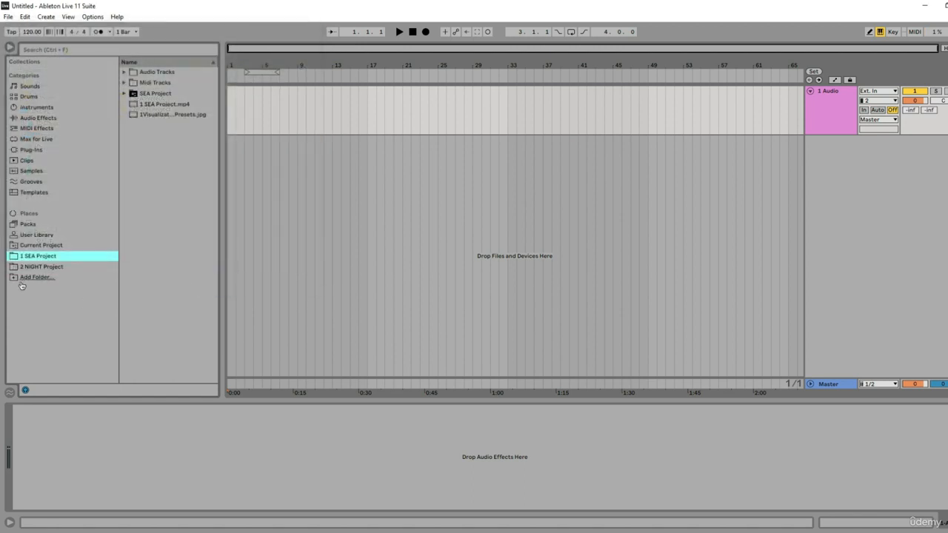
click(29, 268)
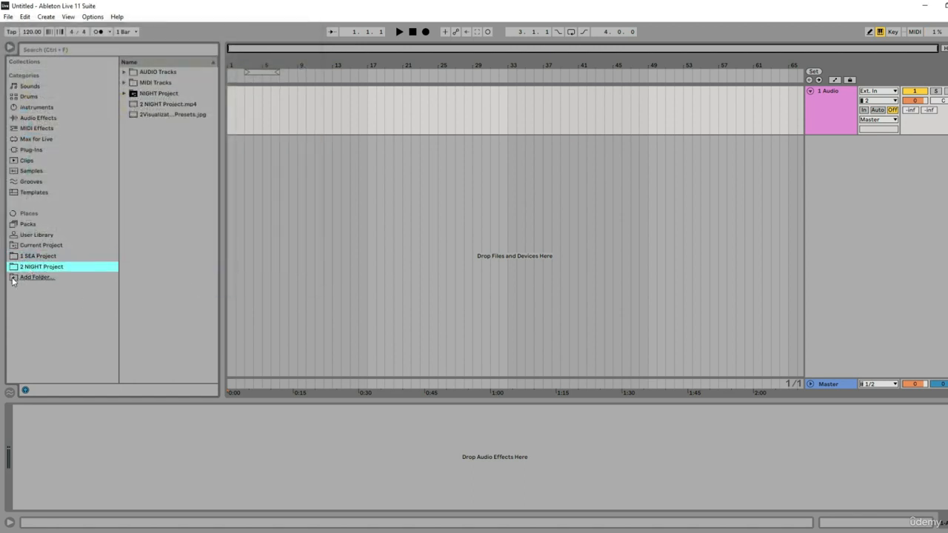
Add the 3 BIHRD Project folder from Progect Files to the browser's Places and show its contents.
click(15, 278)
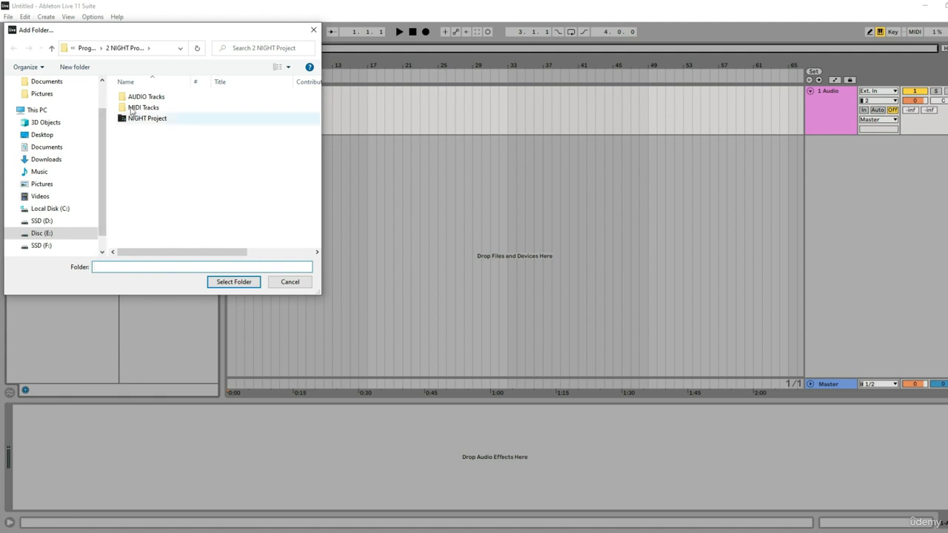
click(51, 47)
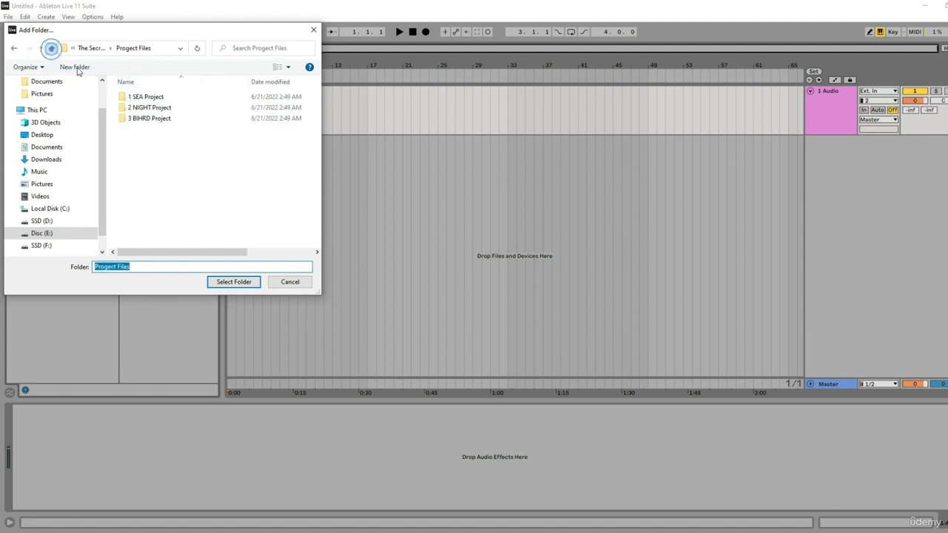
click(137, 119)
click(222, 282)
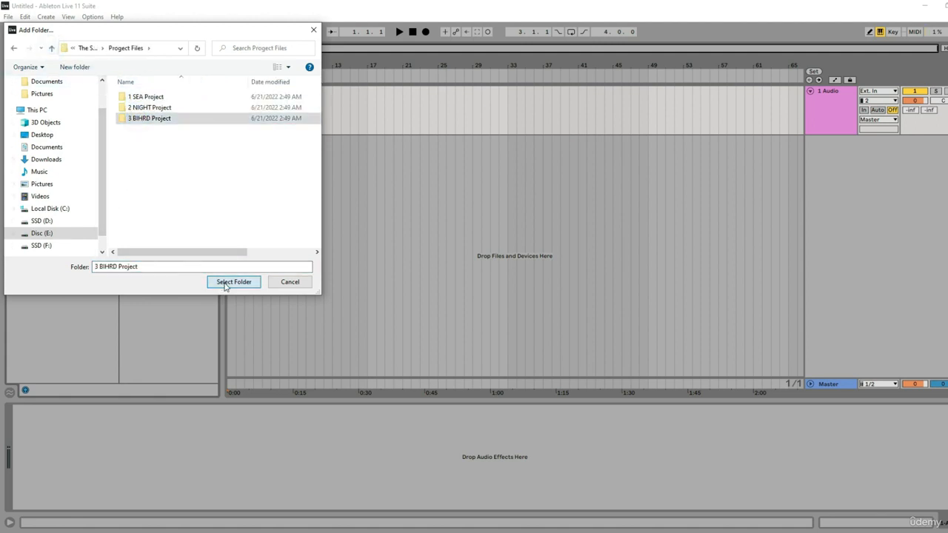
click(41, 278)
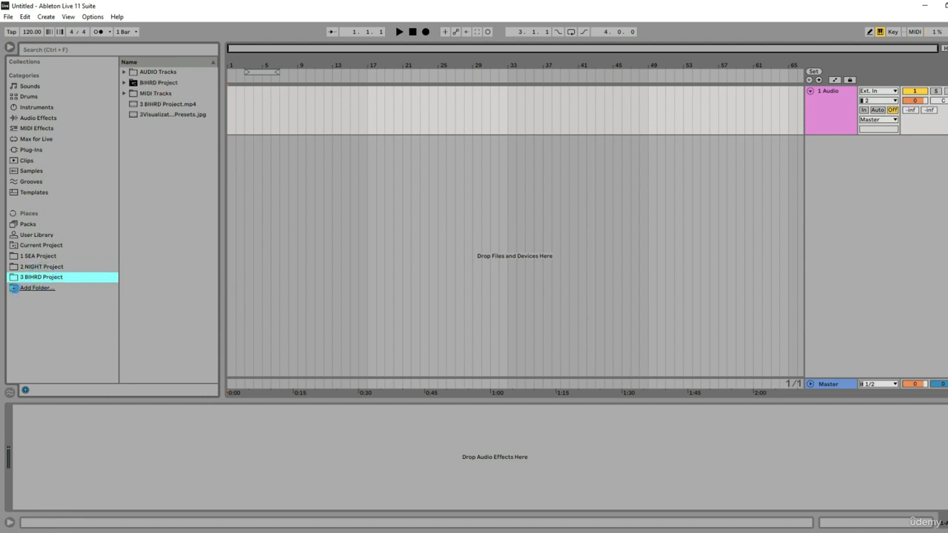
Add the Midi Diatonic Triads Progressions folder from the course's main folder to the browser's Places.
click(15, 288)
click(51, 48)
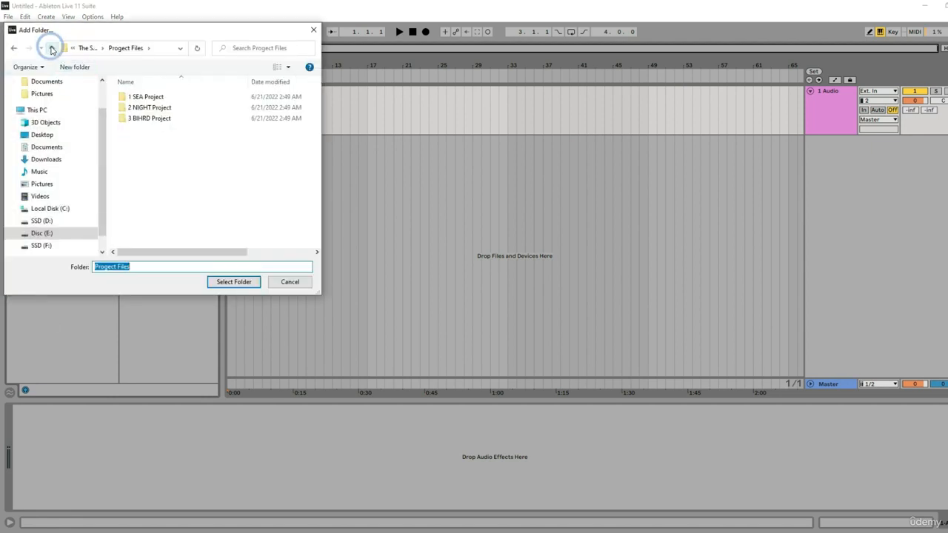
click(51, 48)
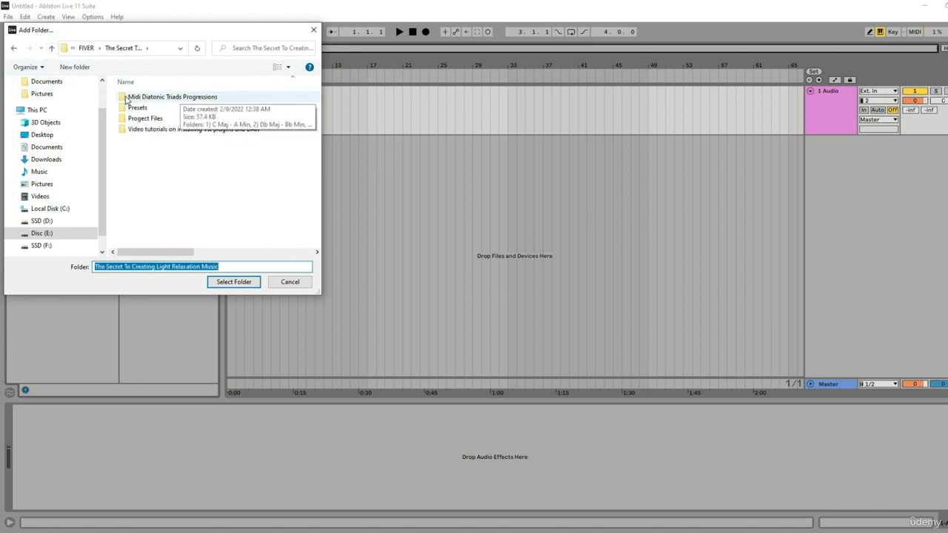
click(177, 97)
click(233, 282)
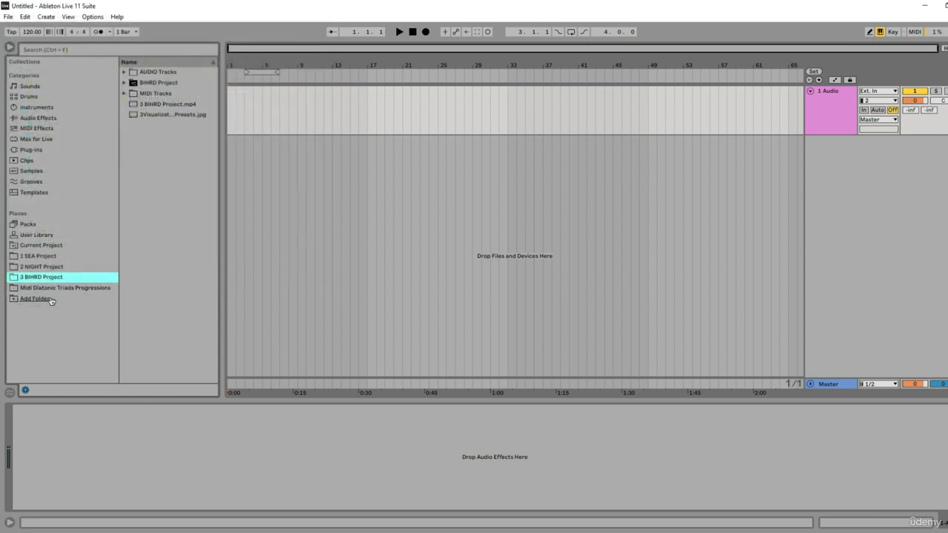
Show the contents of Midi Diatonic Triads Progressions and go through its first five key folders, from C Maj to E Maj.
click(51, 288)
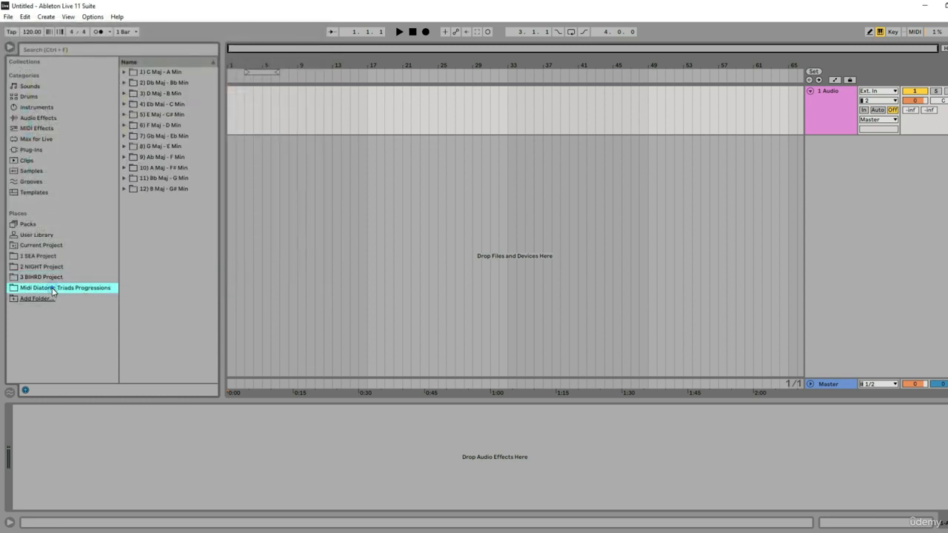
click(152, 72)
click(152, 82)
click(152, 93)
click(152, 103)
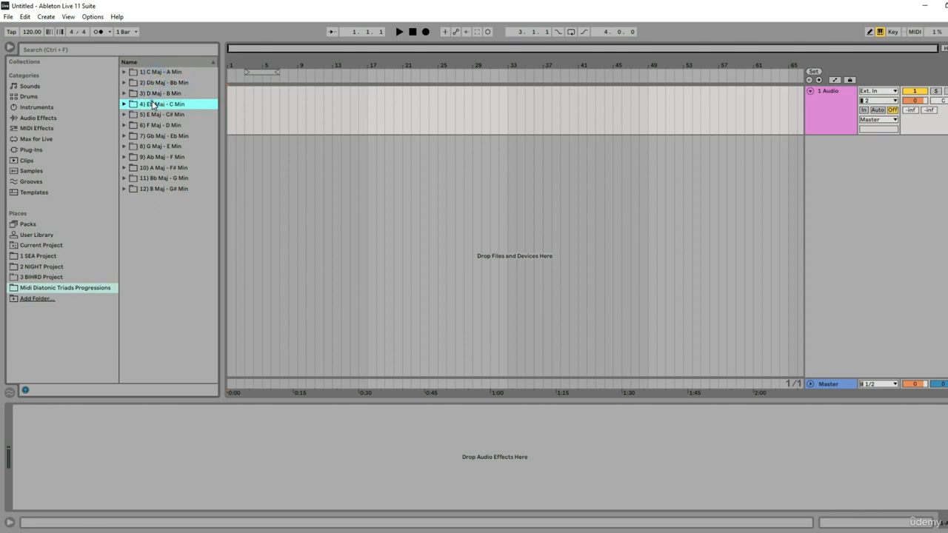
click(155, 115)
click(70, 342)
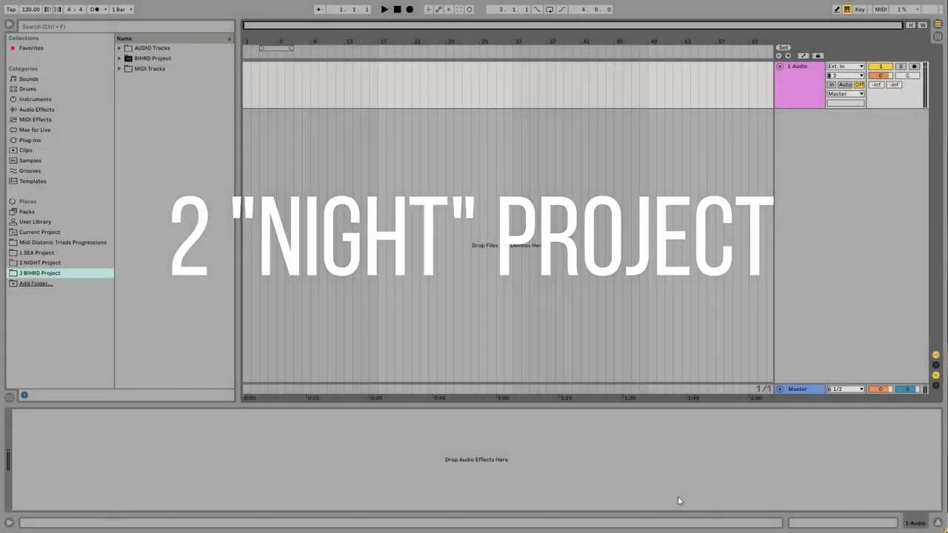
Set the tempo to 30 BPM and place the 1 KEYS1 MIDI file from 2 NIGHT Project's MIDI Tracks on a new track at bar 1.
click(30, 10)
text(8)
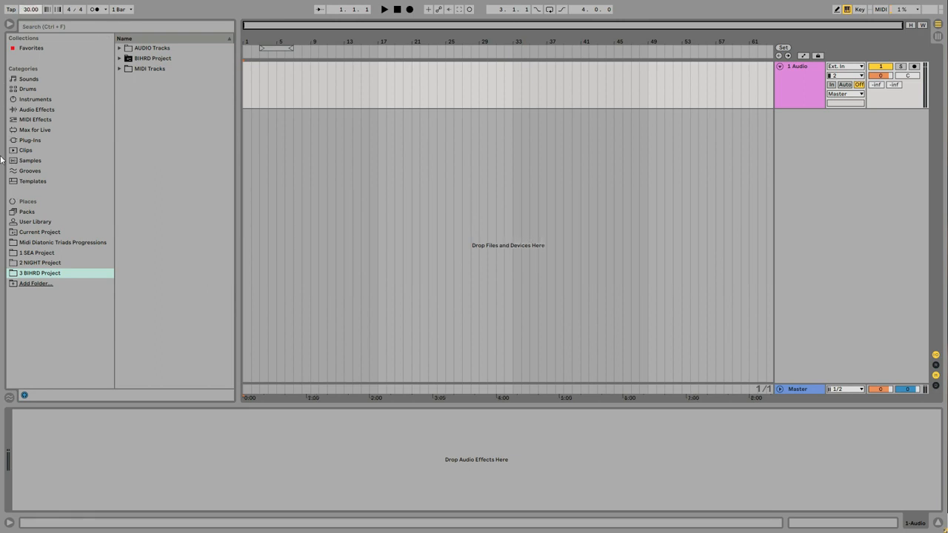
click(32, 263)
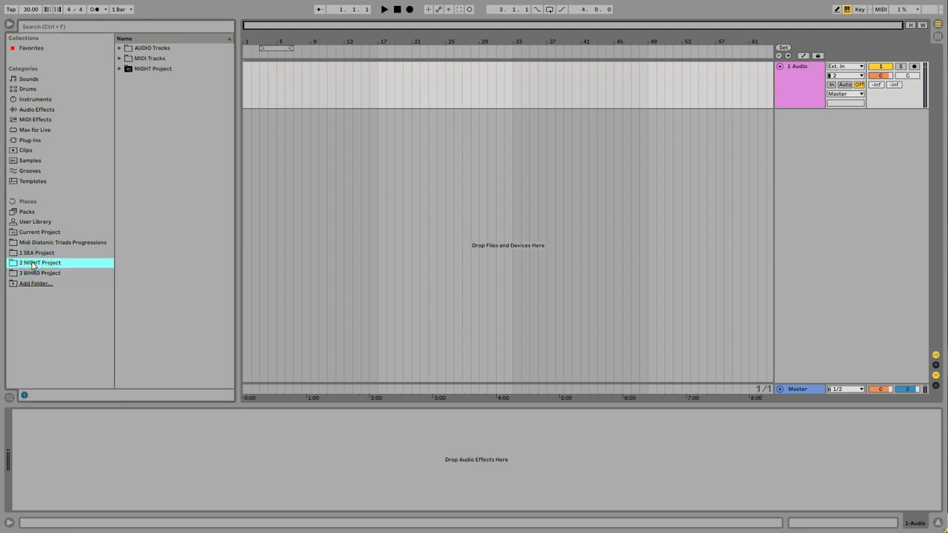
click(118, 59)
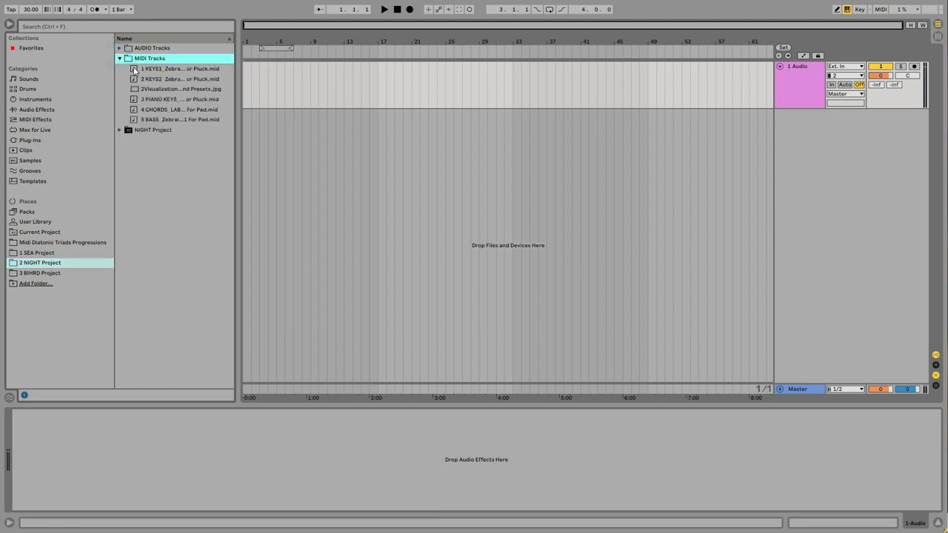
drag(134, 70, 245, 119)
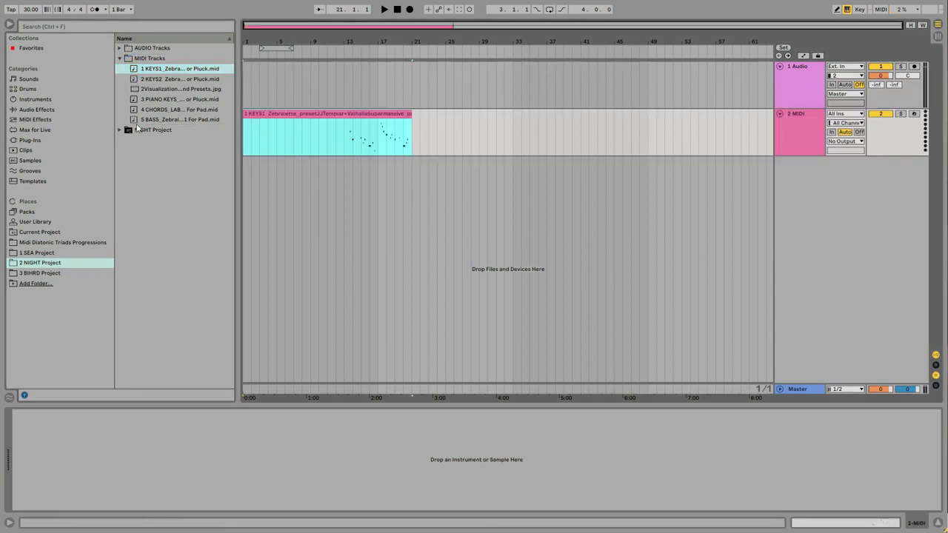
Load the Zebralette(x64) plug-in onto the KEYS1 MIDI track and arm the track for recording.
click(32, 141)
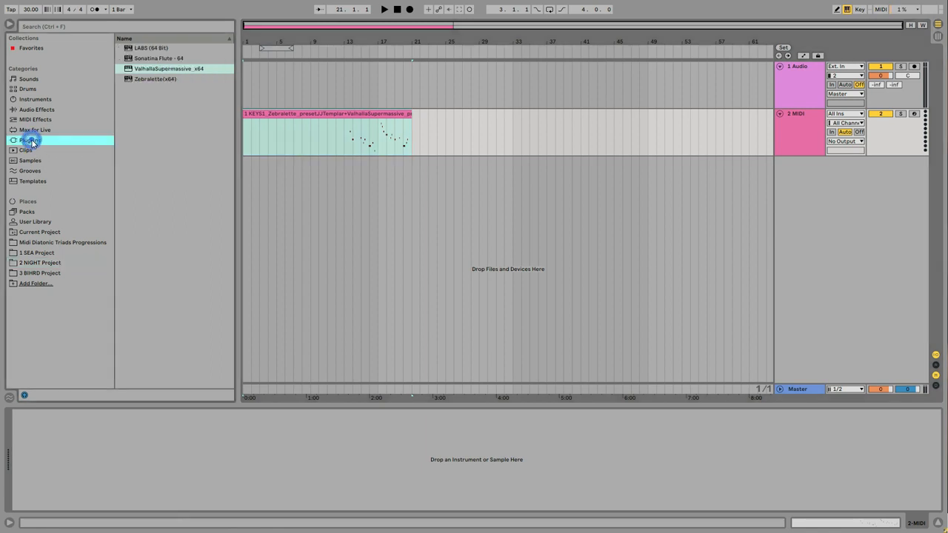
drag(129, 80, 263, 129)
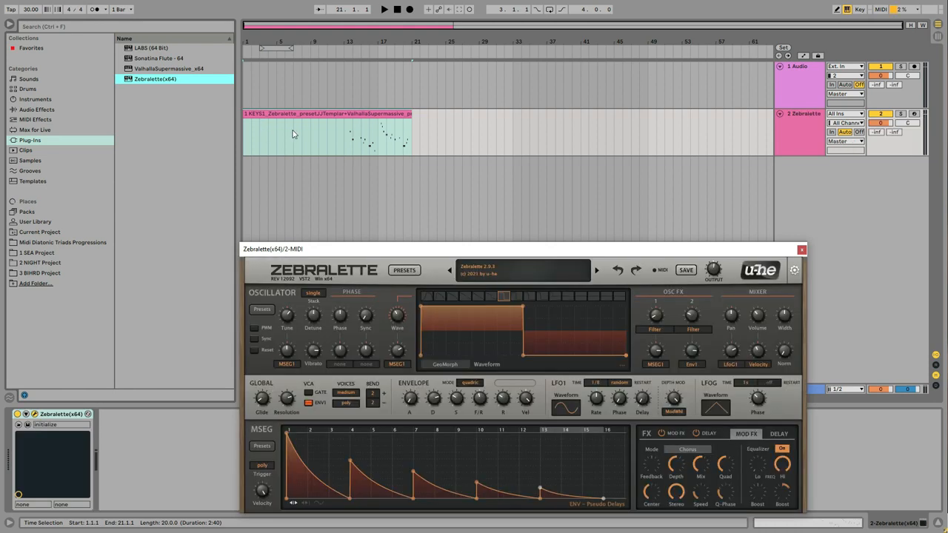
click(914, 115)
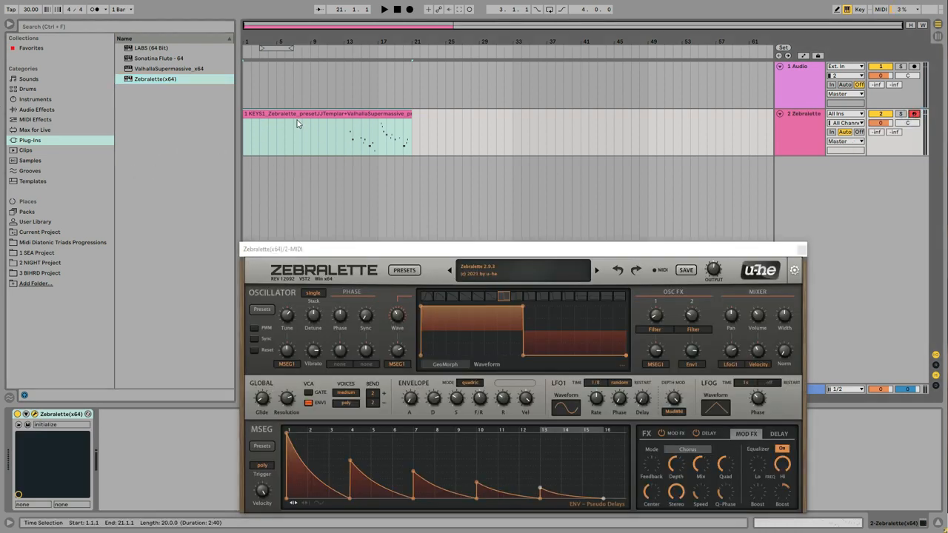
mouse_move(337, 43)
mouse_down()
mouse_move(342, 53)
mouse_move(408, 66)
mouse_move(400, 89)
mouse_move(292, 150)
mouse_up()
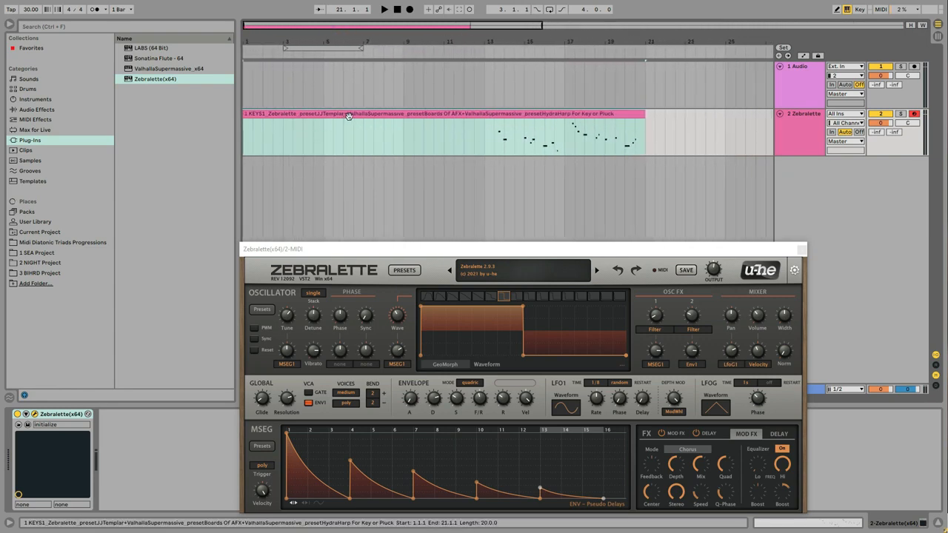
Load the preset file Keys JJ Templar.fxp into Zebralette and close the plug-in window.
click(26, 424)
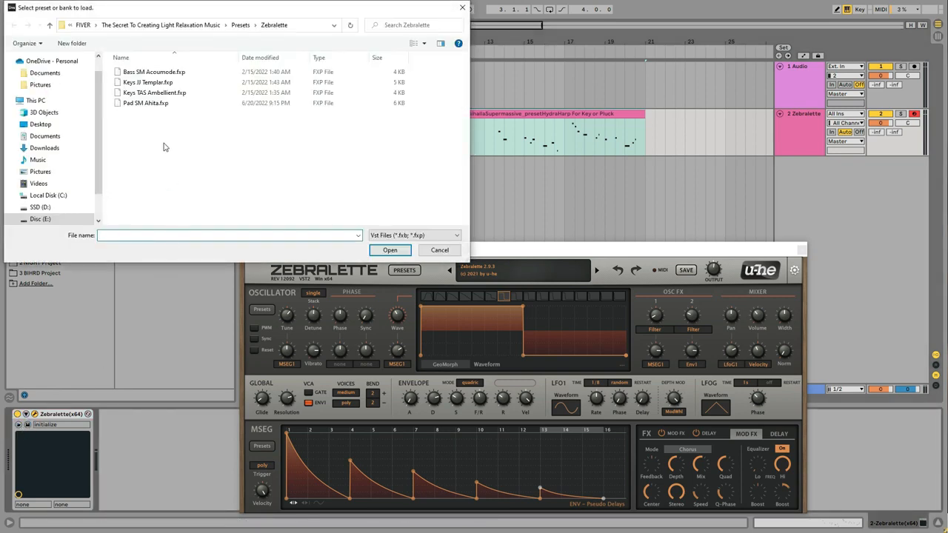
click(157, 83)
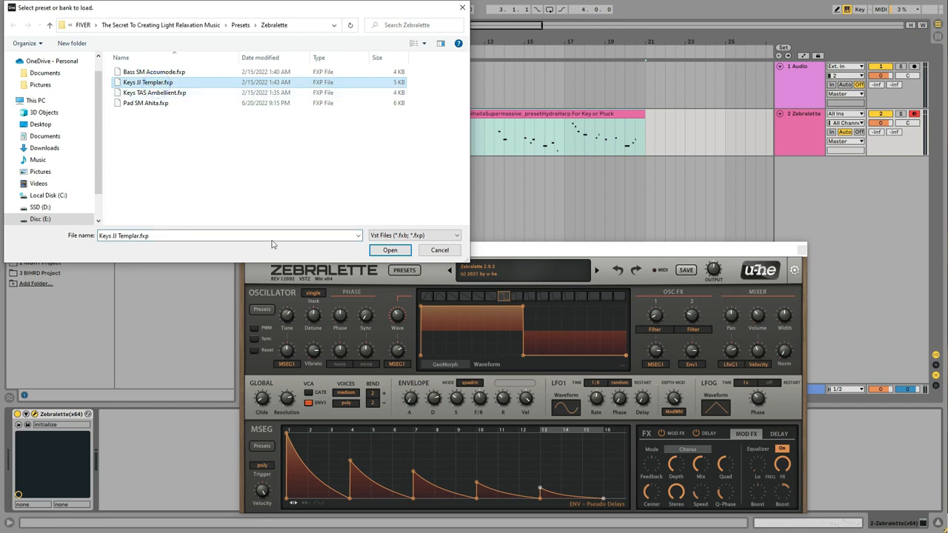
click(388, 251)
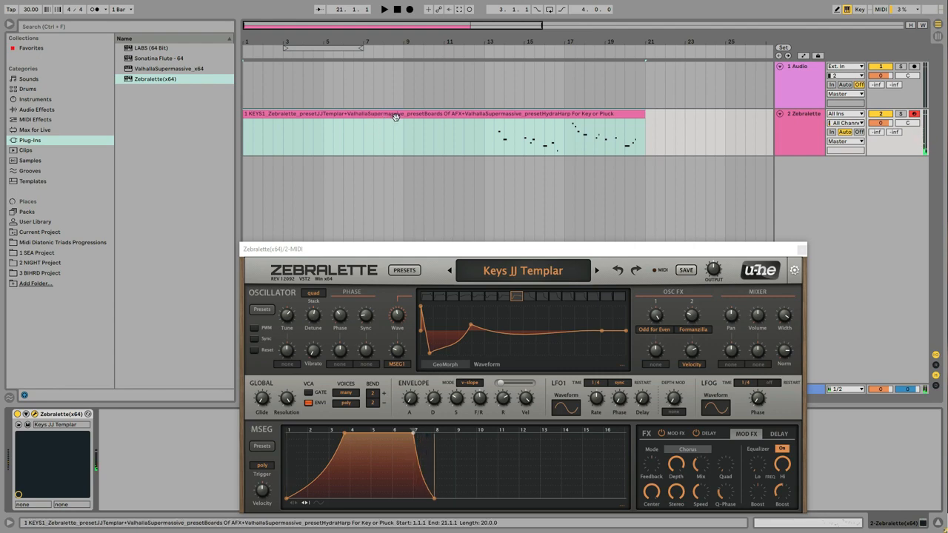
click(801, 249)
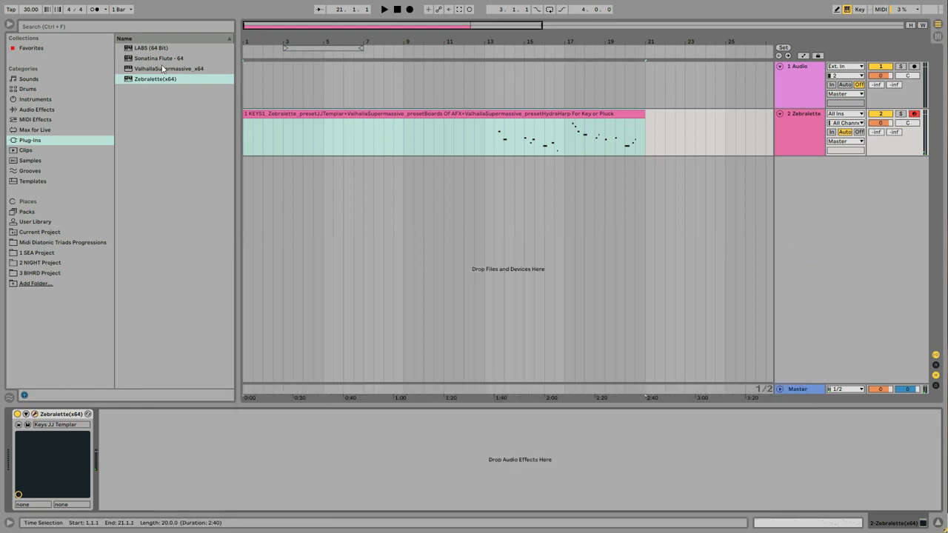
Add ValhallaSupermassive_x64 after Zebralette, choose its user preset Boards Of AFX (For Keys JJ Temp, and close its window.
drag(142, 68, 144, 447)
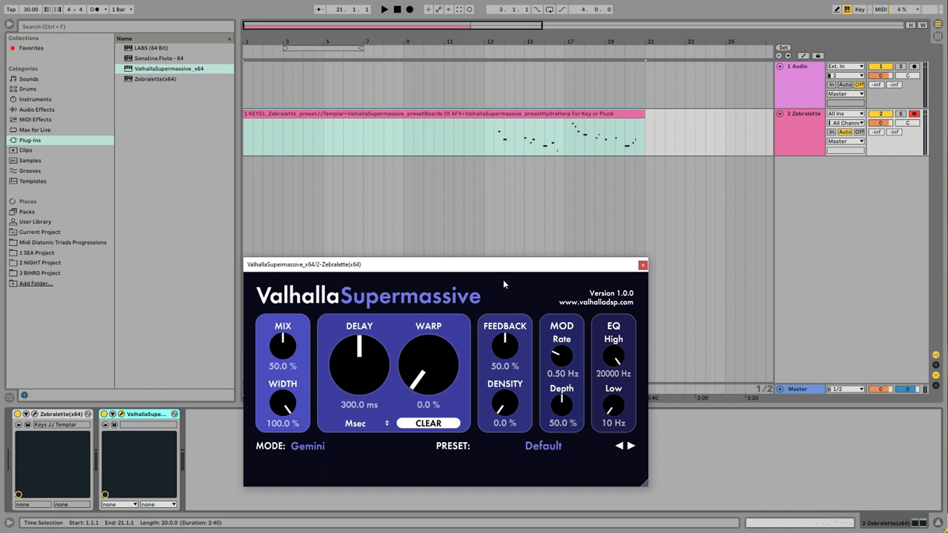
click(544, 447)
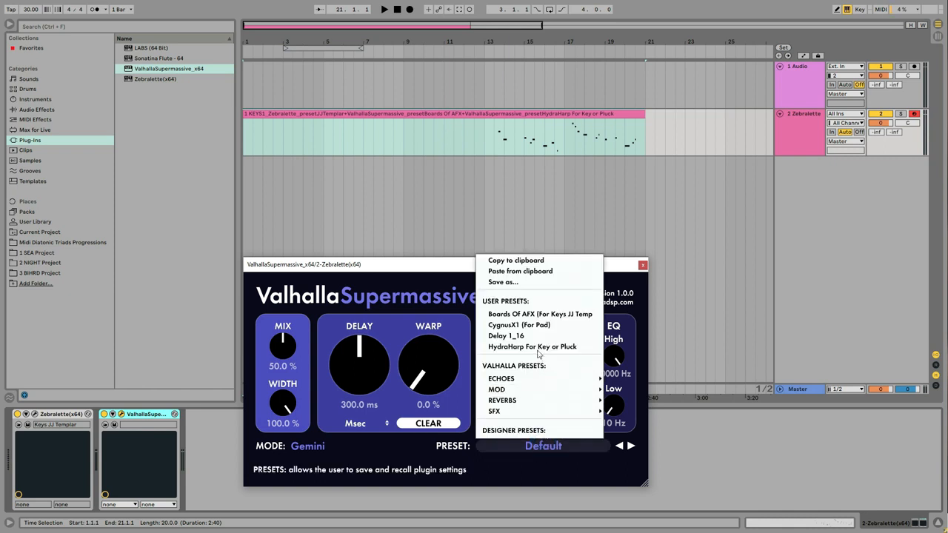
click(528, 314)
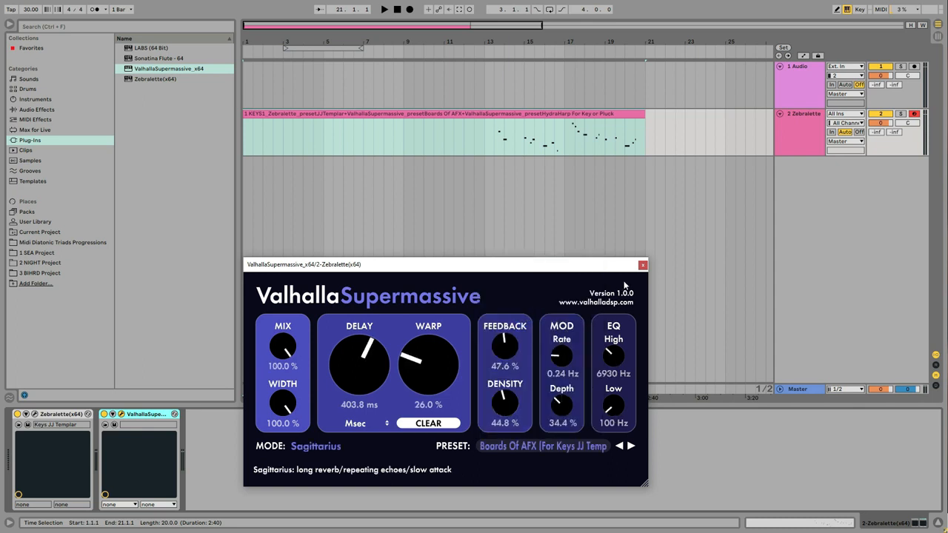
click(642, 265)
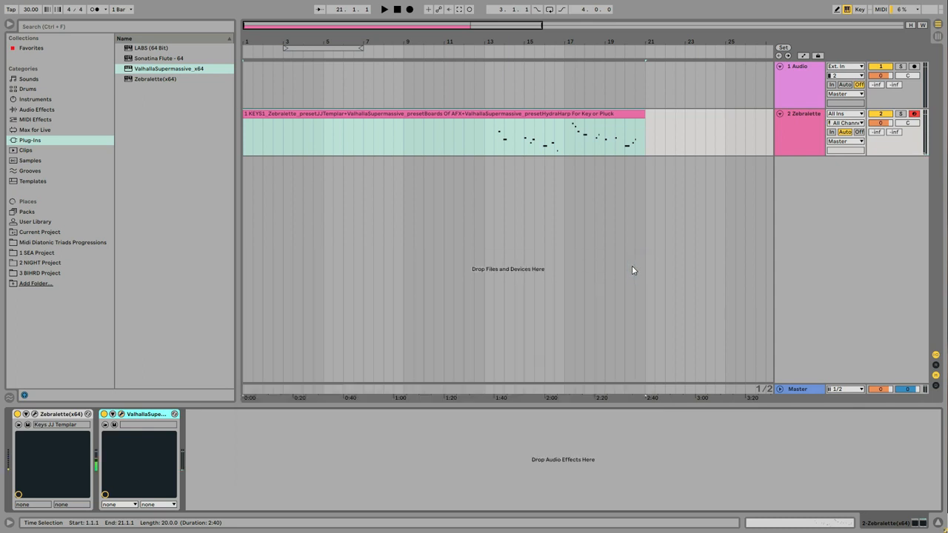
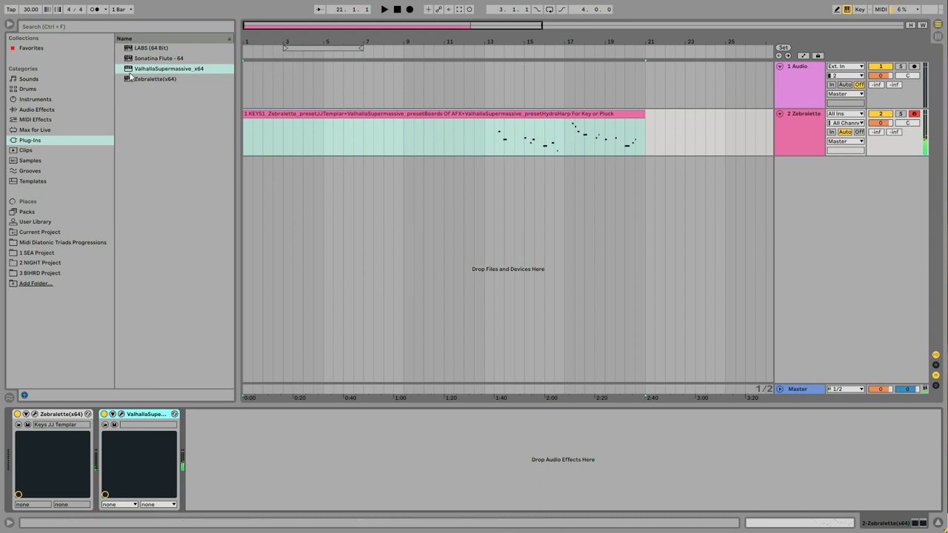
Add a second ValhallaSupermassive_x64 at the end of the device chain with the user preset HydraHarp For Key or Pluck, and close its window.
drag(129, 71, 200, 443)
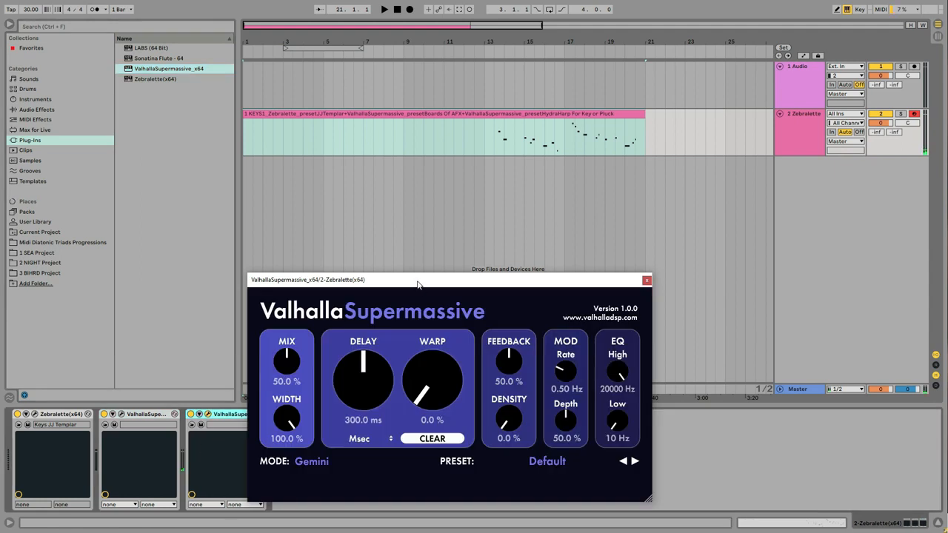
drag(417, 285, 390, 255)
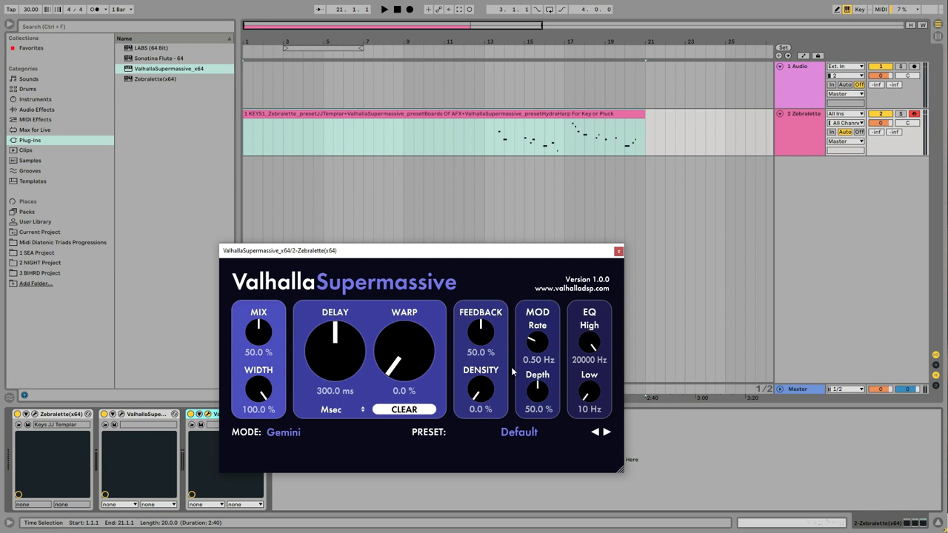
click(525, 433)
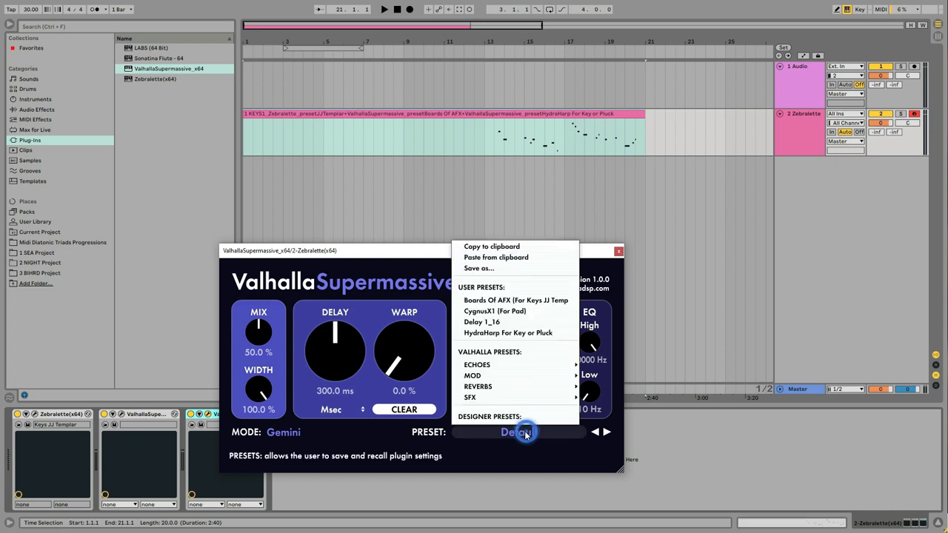
click(508, 333)
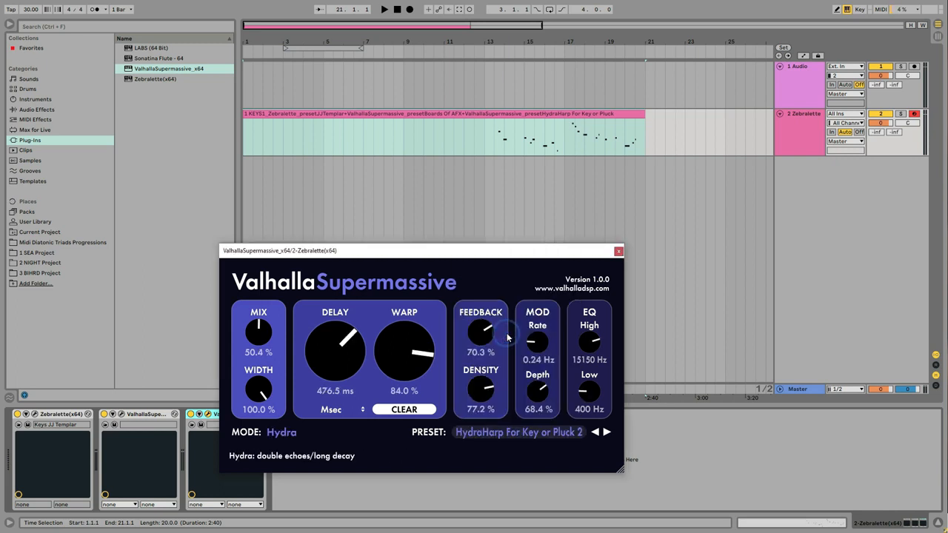
click(619, 251)
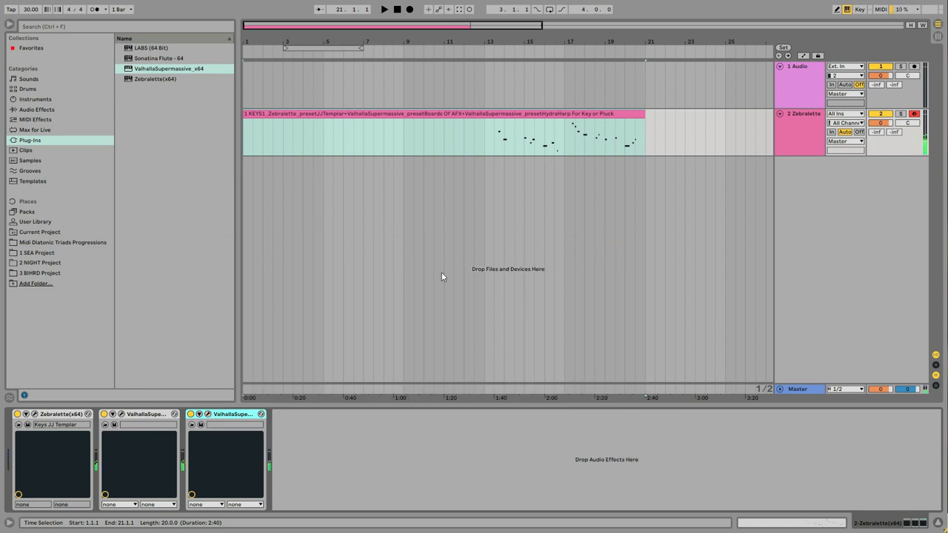
Place the 2 KEYS2 MIDI file from 2 NIGHT Project on a new track at bar 1 and list the available plug-ins.
click(44, 264)
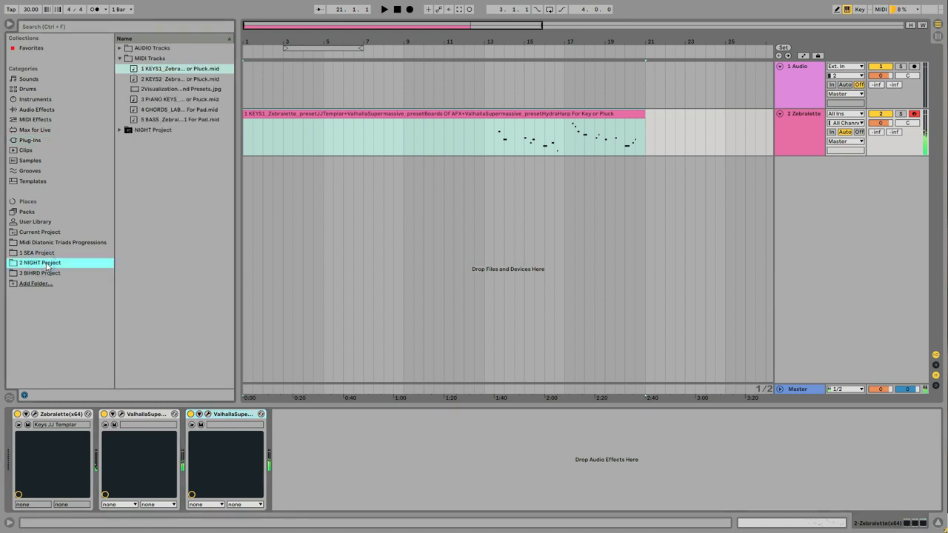
click(134, 78)
drag(141, 99, 259, 192)
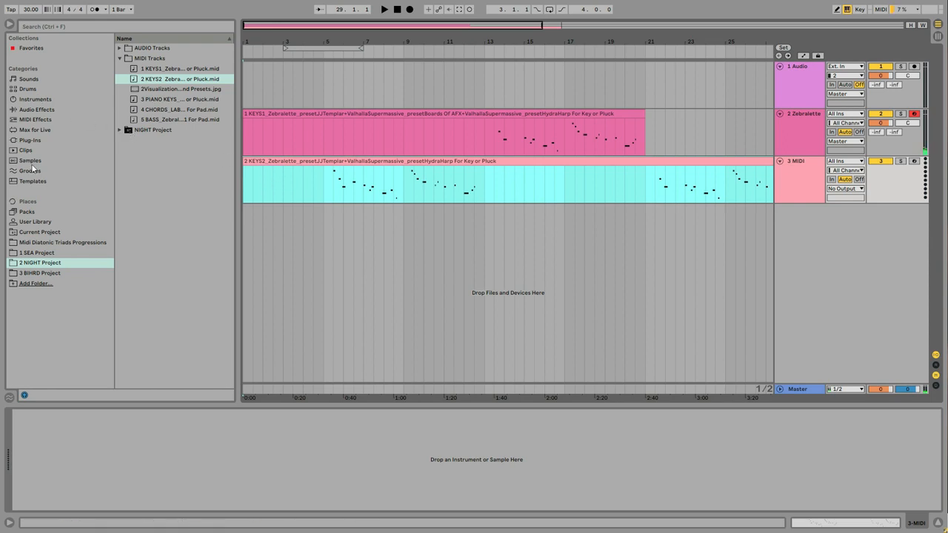
click(30, 141)
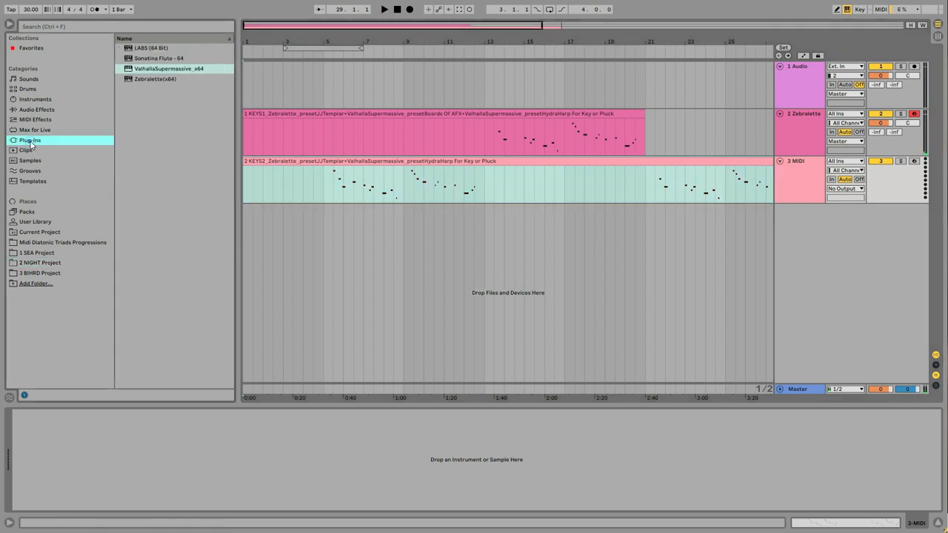
Load Zebralette(x64) onto the 2 KEYS2 track with the preset file Keys JJ Templar.fxp.
drag(127, 78, 280, 184)
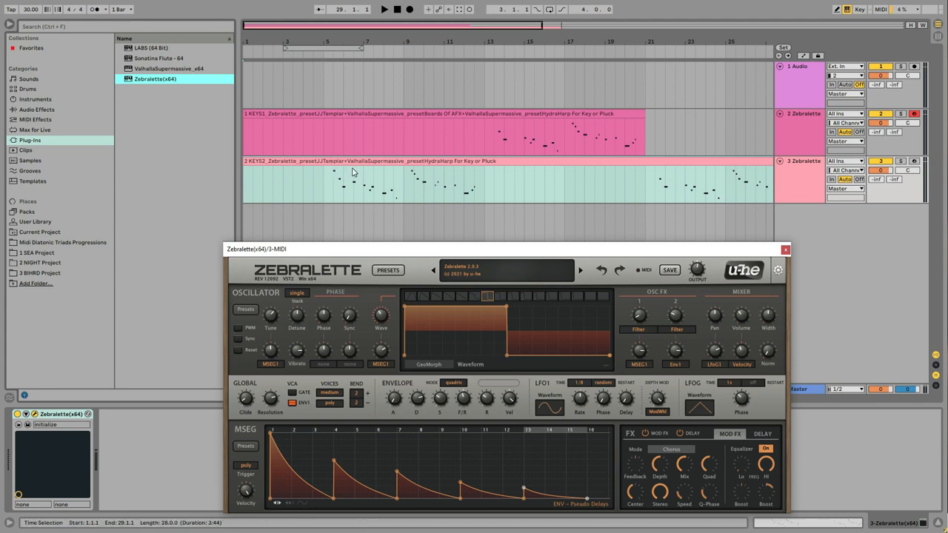
click(19, 426)
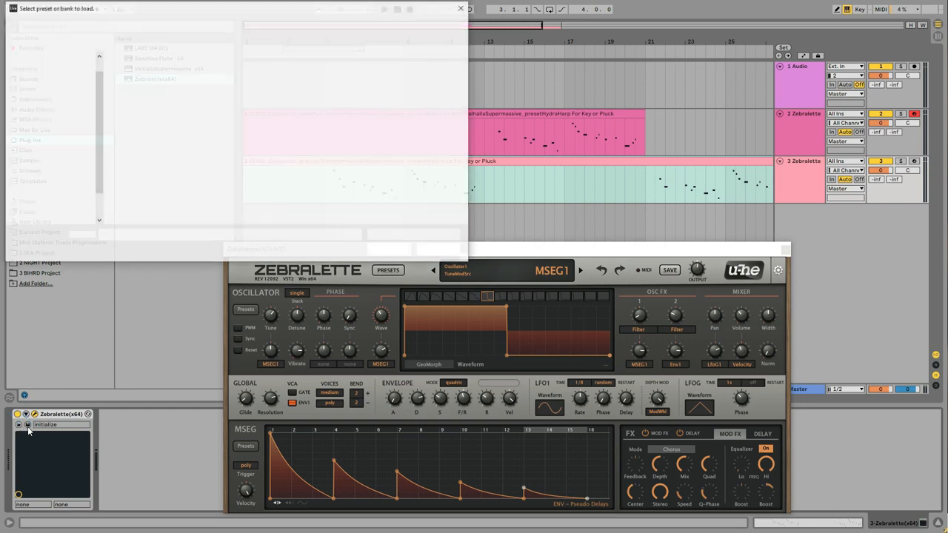
click(148, 82)
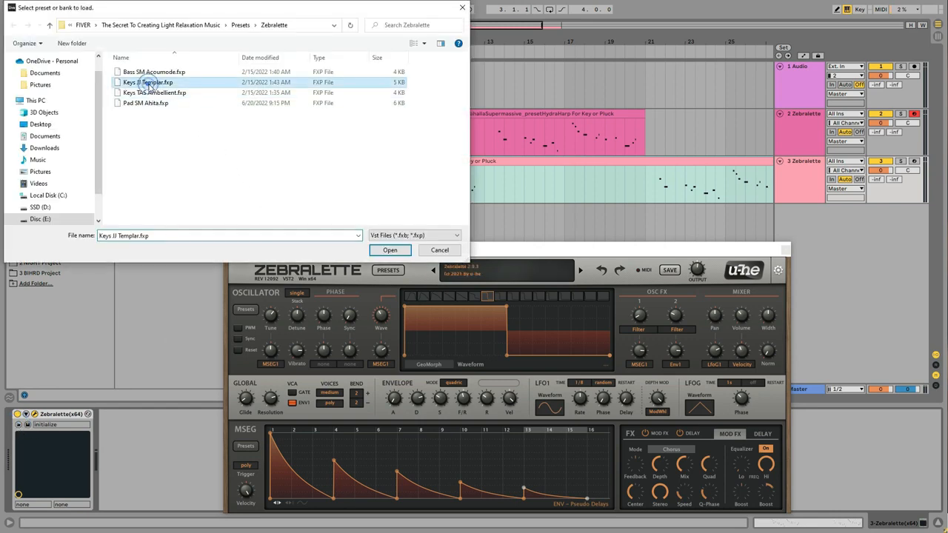
click(388, 250)
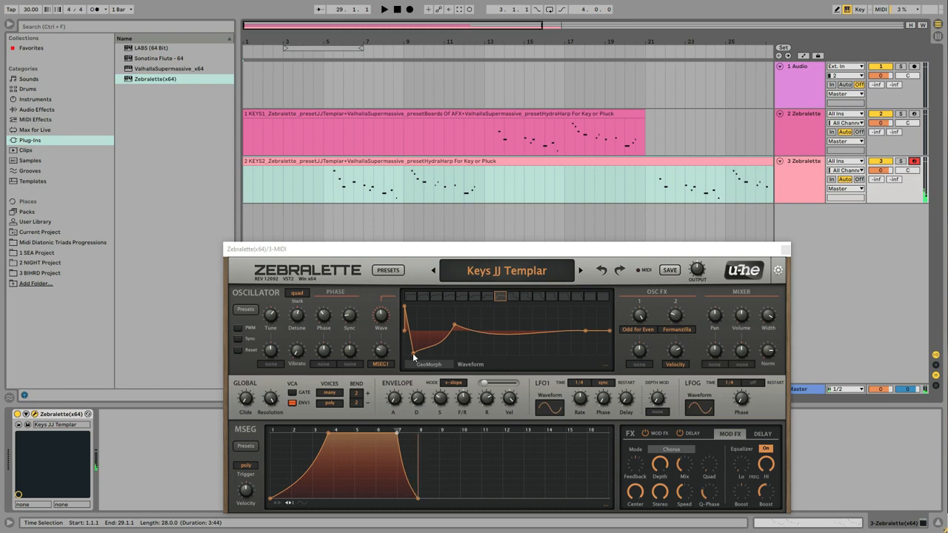
Add ValhallaSupermassive_x64 to the 2 KEYS2 track with the user preset HydraHarp For Key or Pluck, and close both plug-in windows.
mouse_move(268, 319)
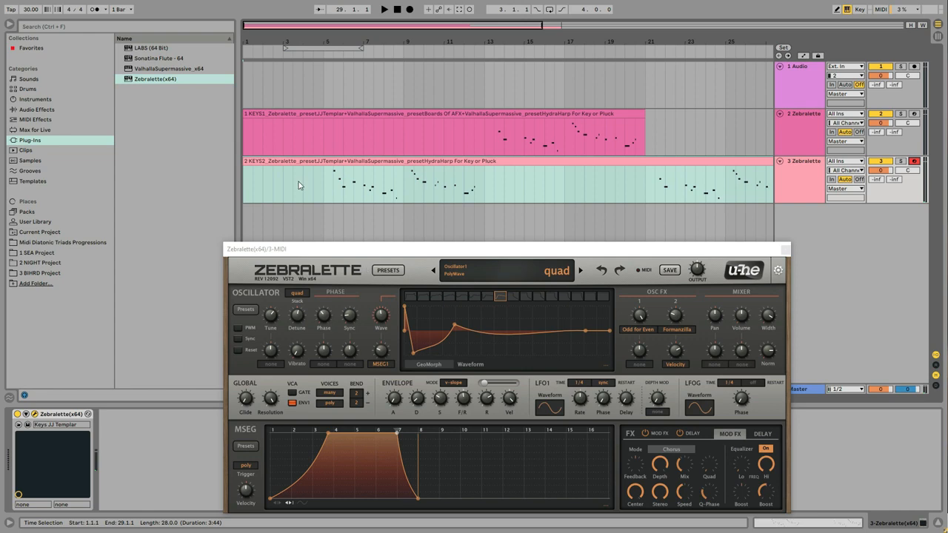
drag(136, 70, 288, 186)
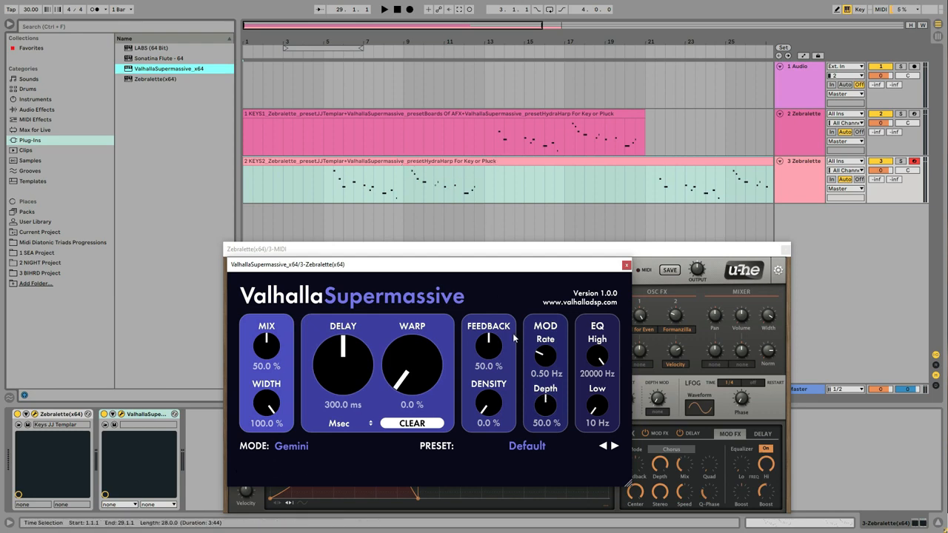
click(542, 449)
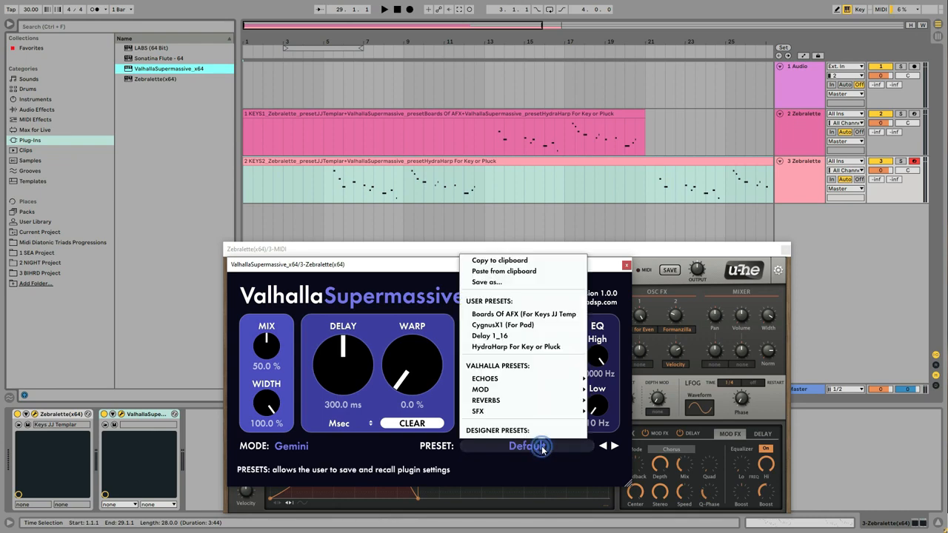
click(523, 347)
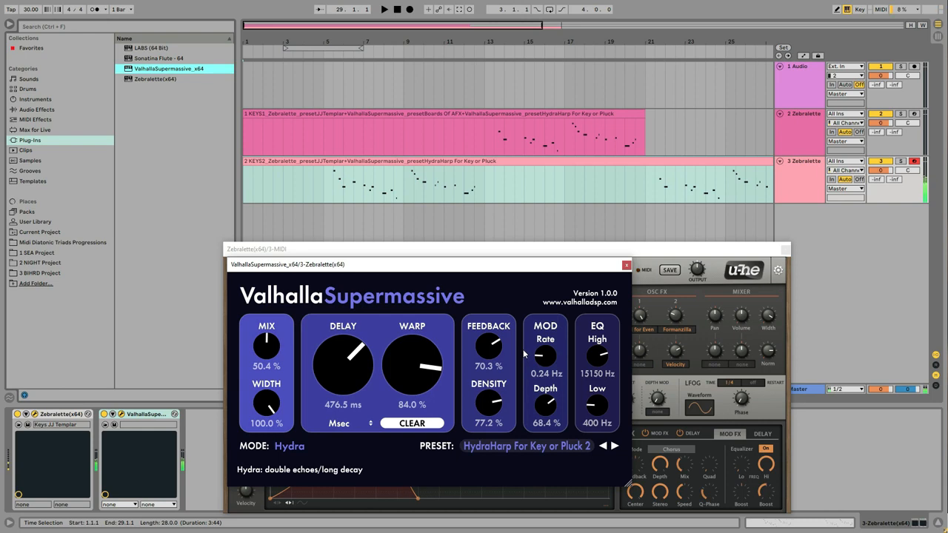
click(625, 266)
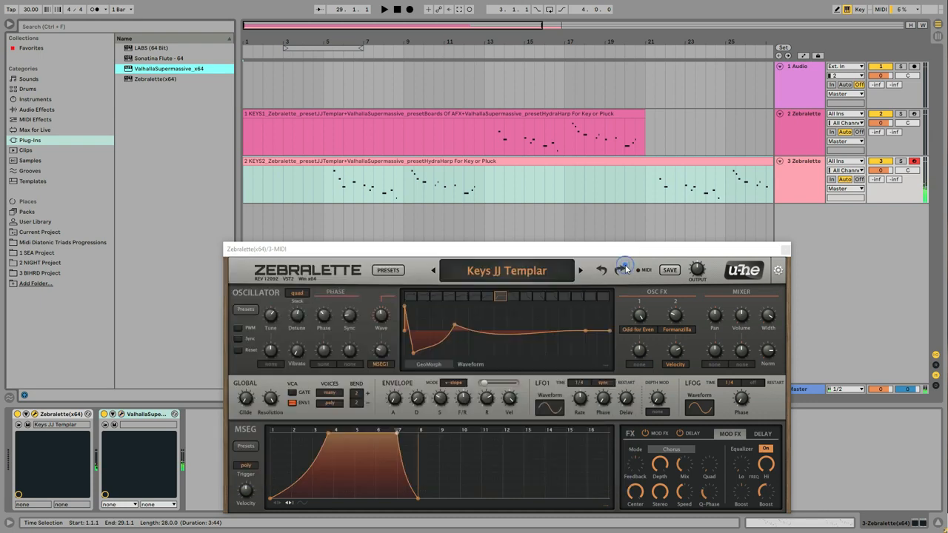
click(783, 250)
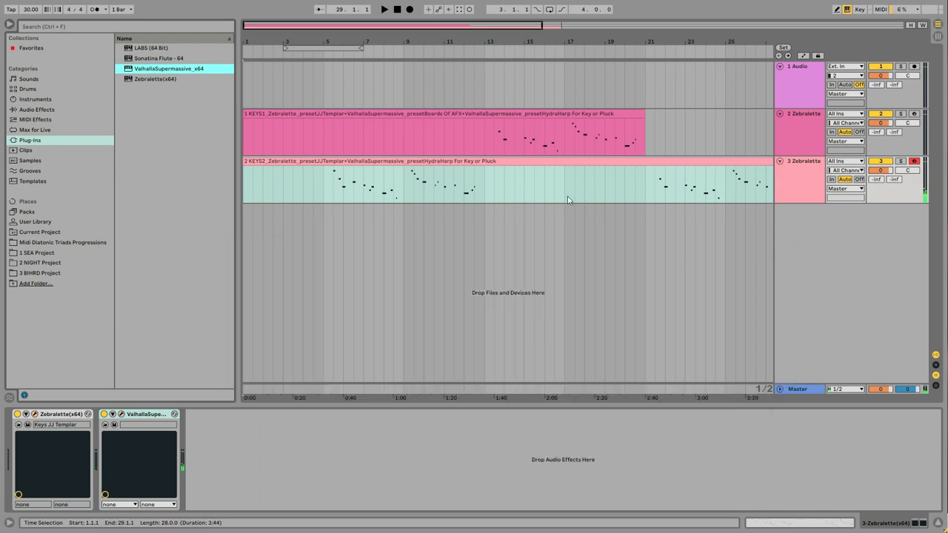
click(333, 187)
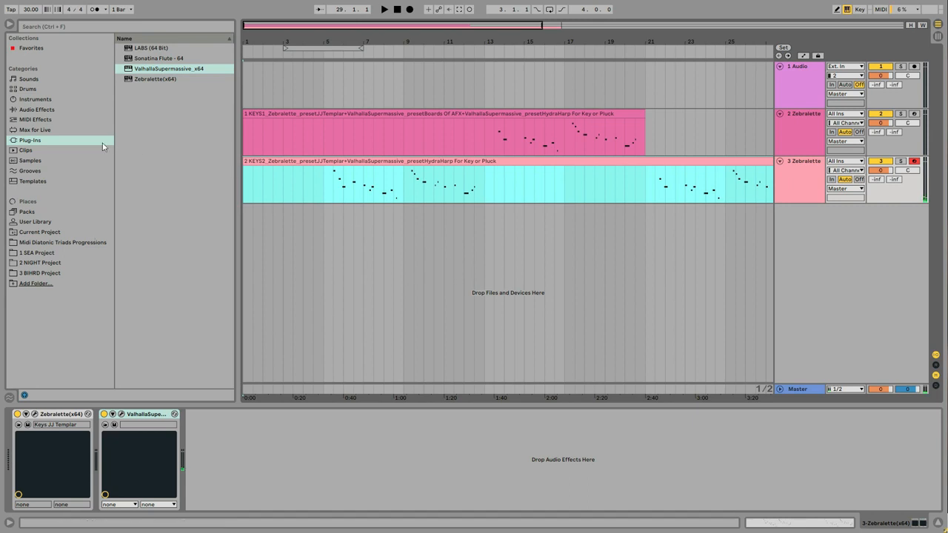
Place the 3 PIANO KEYS MIDI file from 2 NIGHT Project on a new track at bar 1.
click(32, 262)
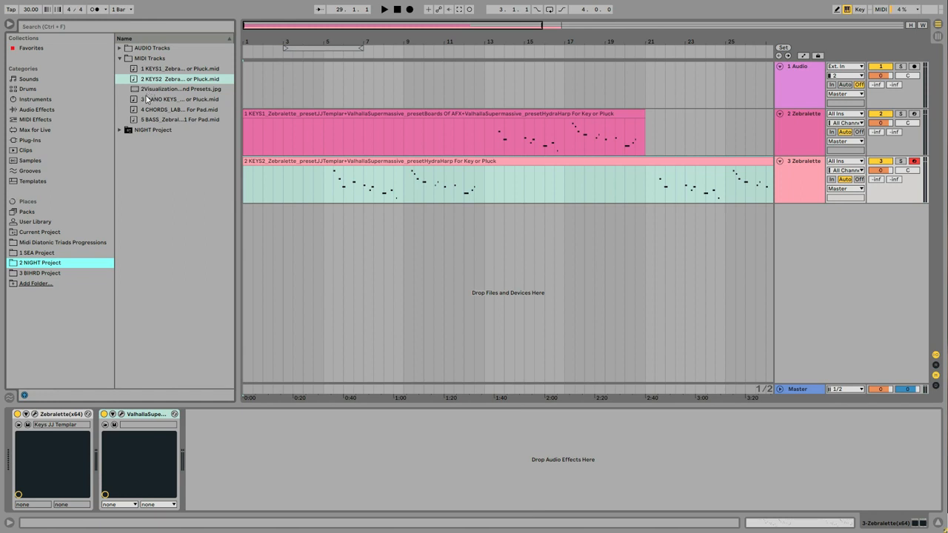
click(145, 100)
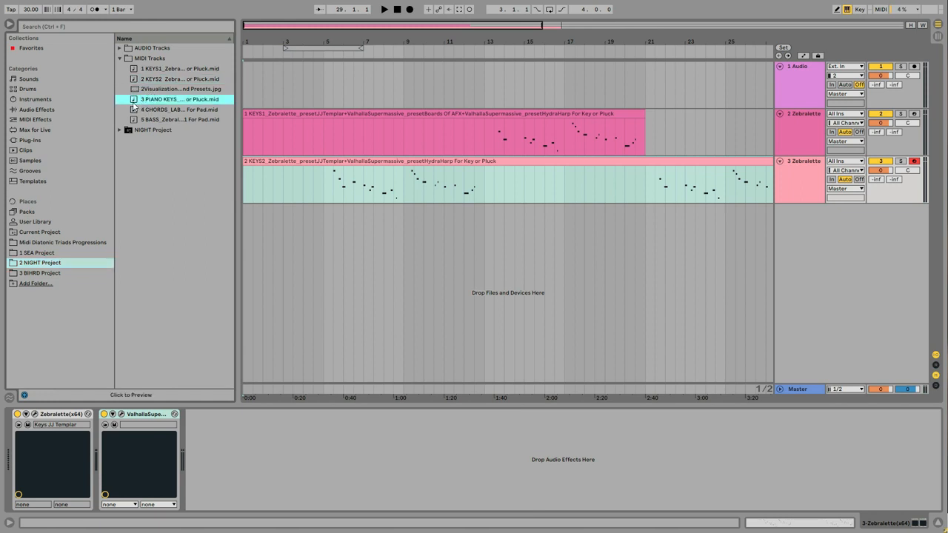
drag(134, 102, 291, 252)
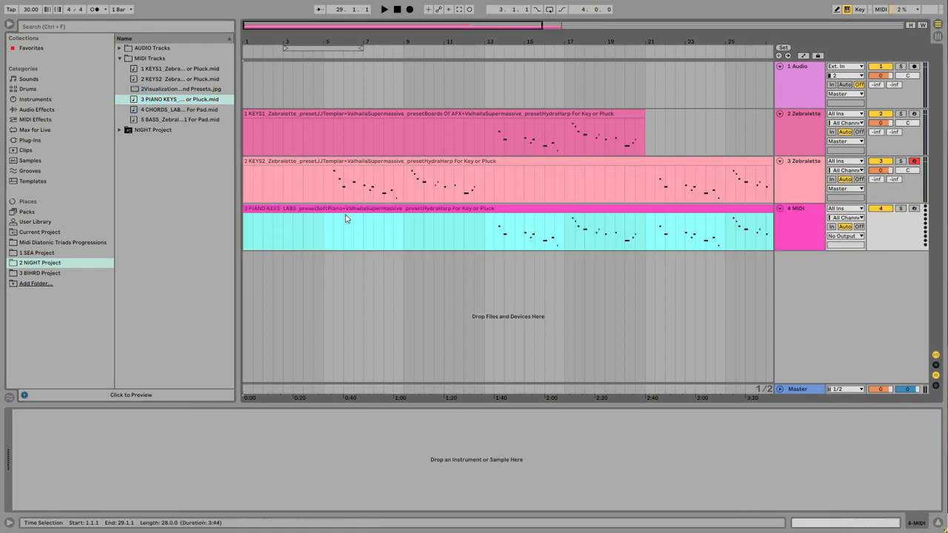
Load LABS (64 Bit) with its Soft Piano preset onto the 3 PIANO KEYS track, arm the track and close the plug-in window.
click(30, 140)
drag(128, 50, 249, 209)
drag(317, 232, 325, 227)
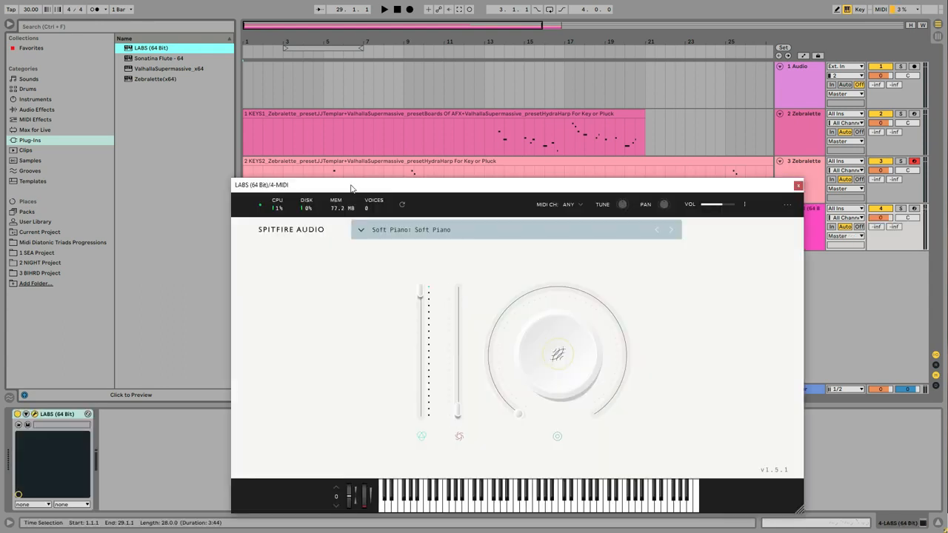
drag(352, 188, 303, 184)
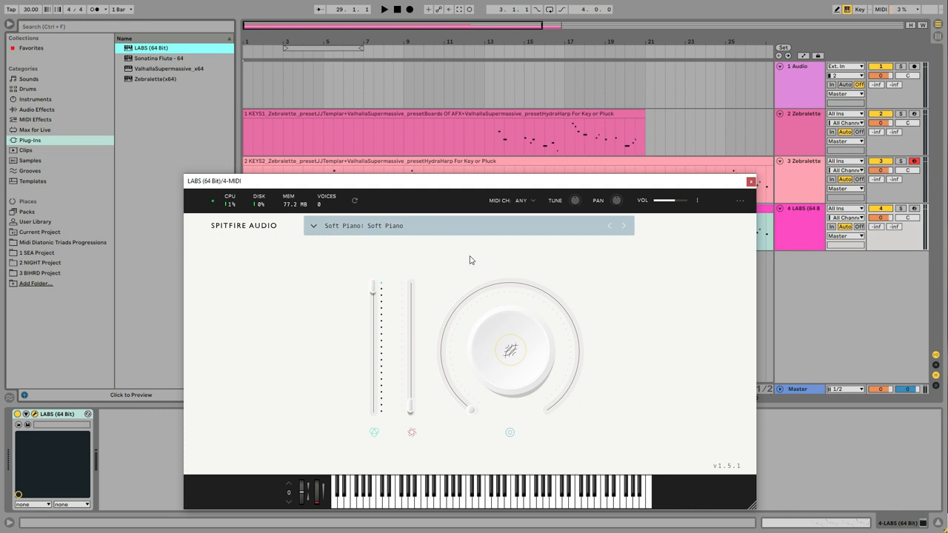
click(915, 210)
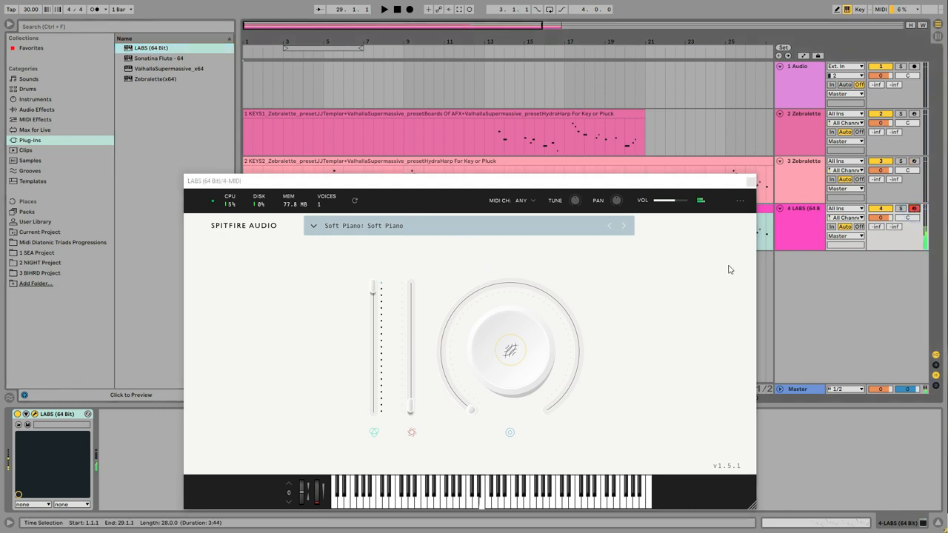
click(752, 181)
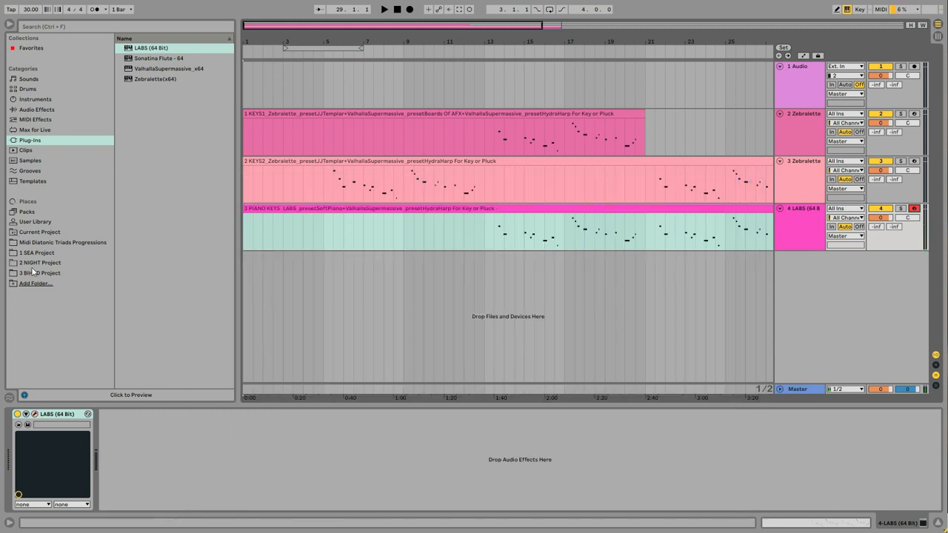
Add ValhallaSupermassive_x64 after LABS on the piano track with the user preset HydraHarp For Key or Pluck, and close its window.
click(32, 264)
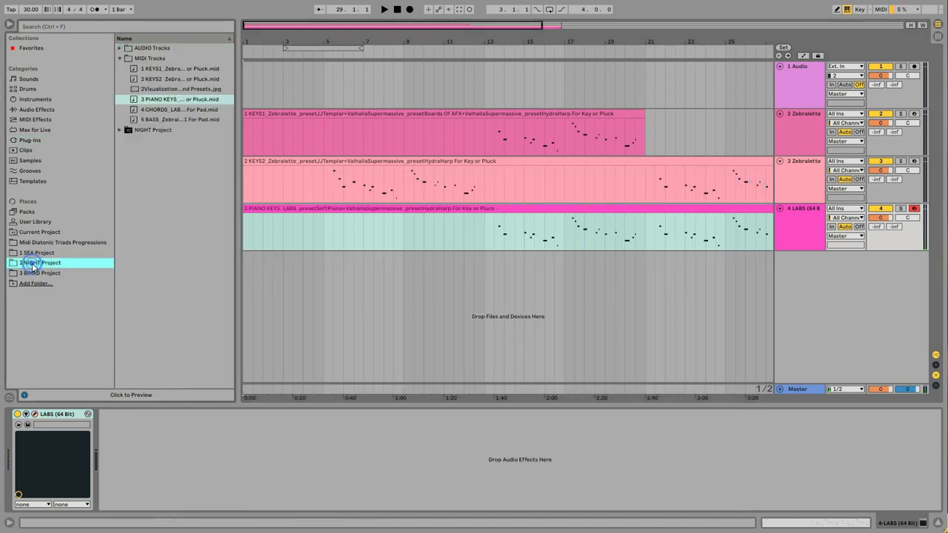
click(30, 141)
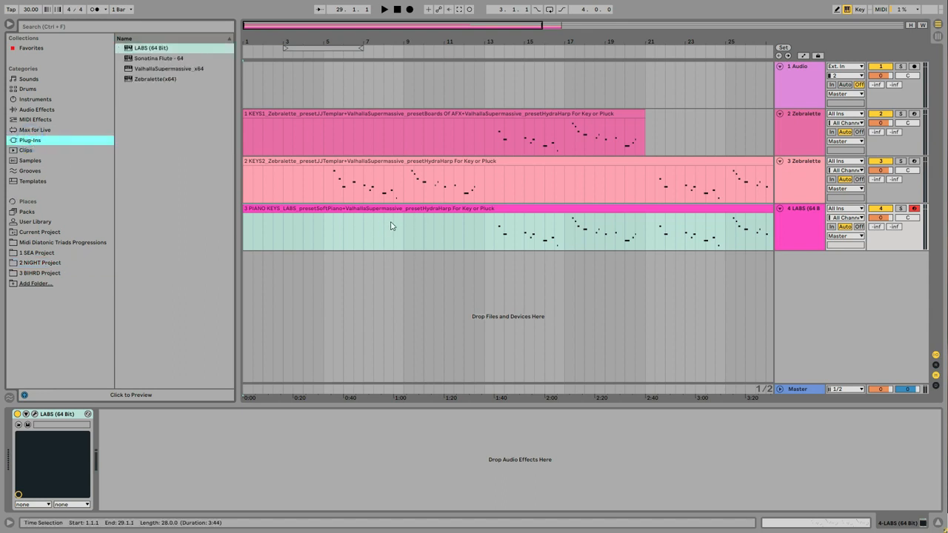
click(141, 70)
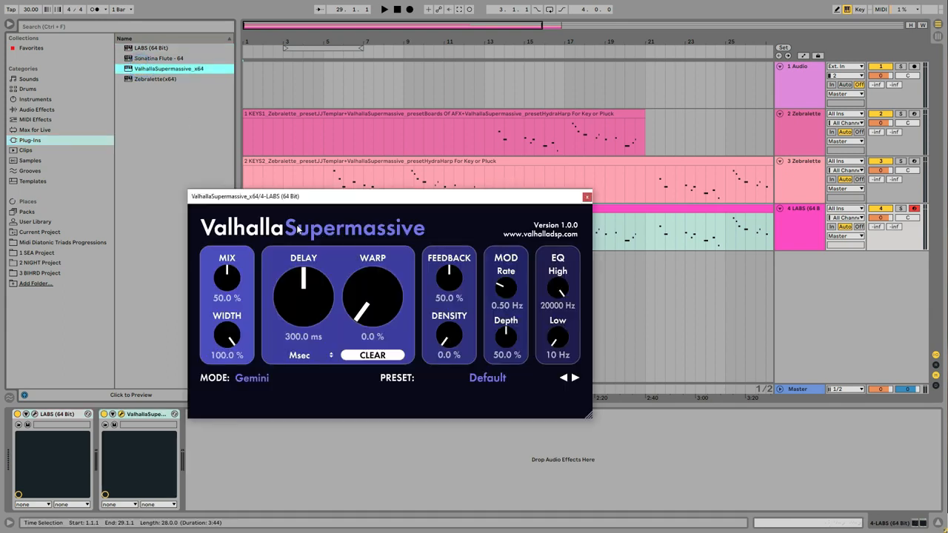
click(486, 377)
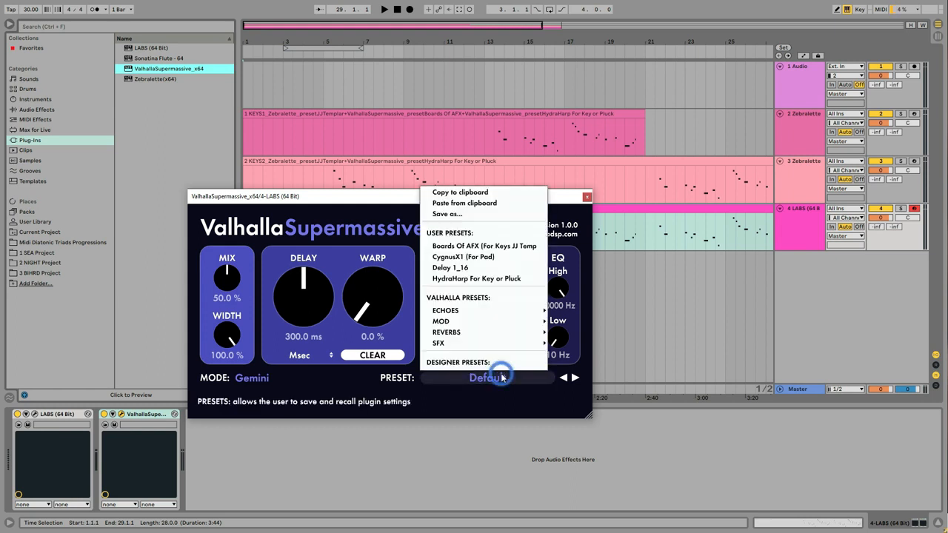
click(473, 281)
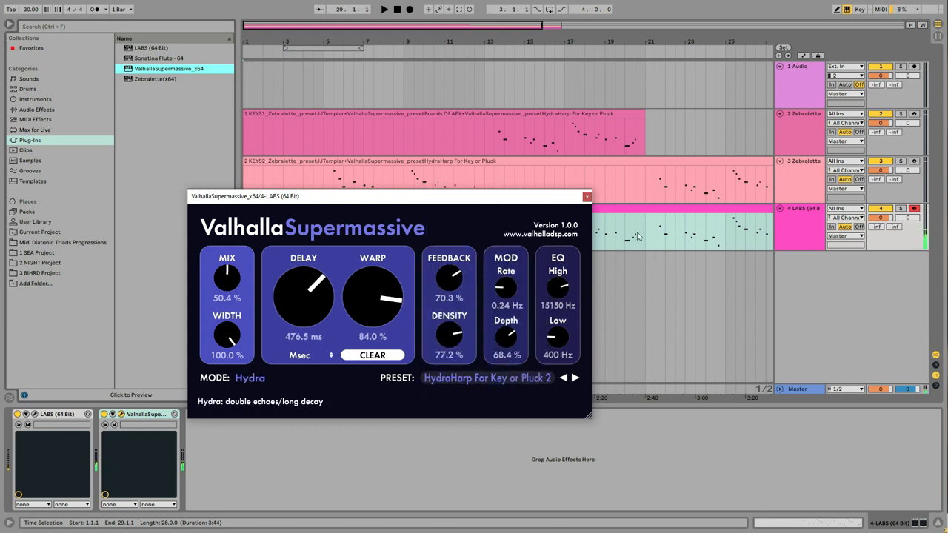
click(586, 198)
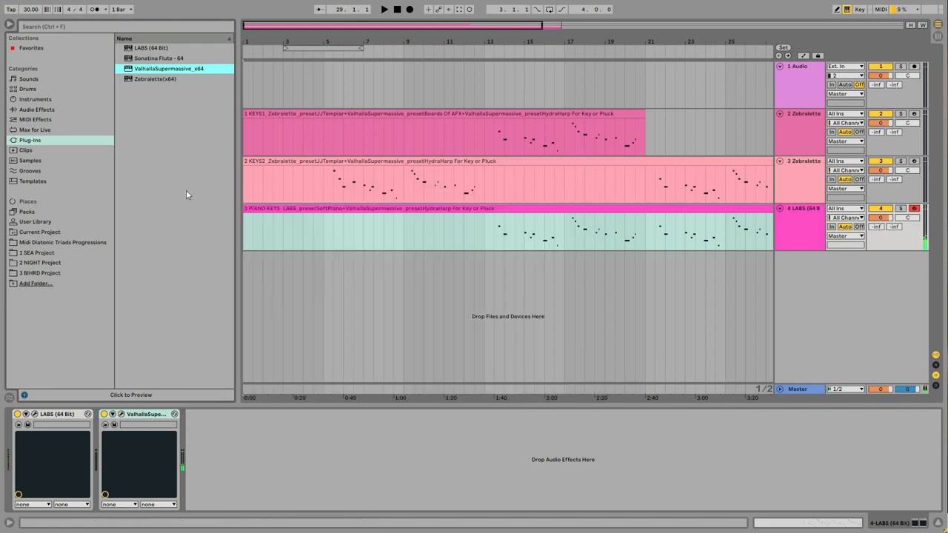
Place the 4 CHORDS MIDI file from 2 NIGHT Project on a new track at bar 1.
click(33, 263)
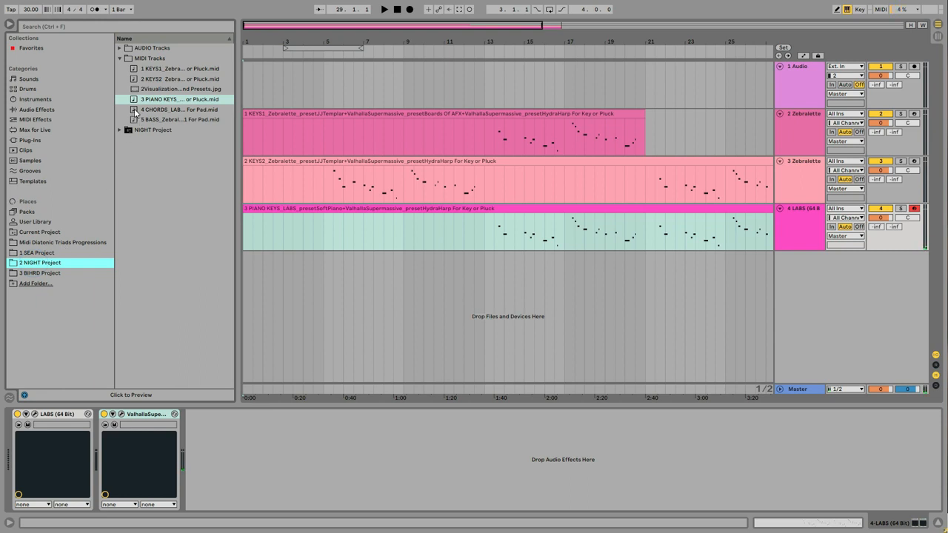
click(134, 109)
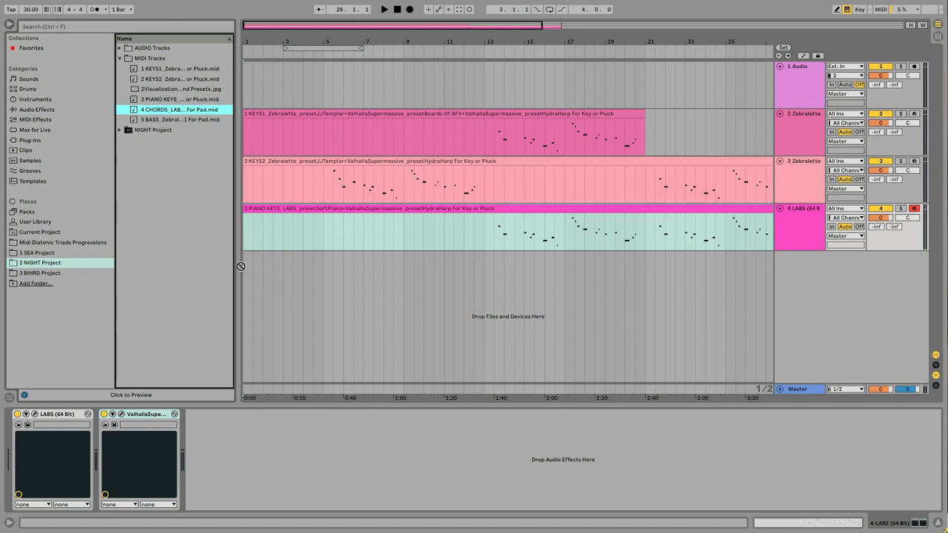
mouse_move(241, 266)
mouse_down()
mouse_move(254, 277)
mouse_move(242, 277)
mouse_up()
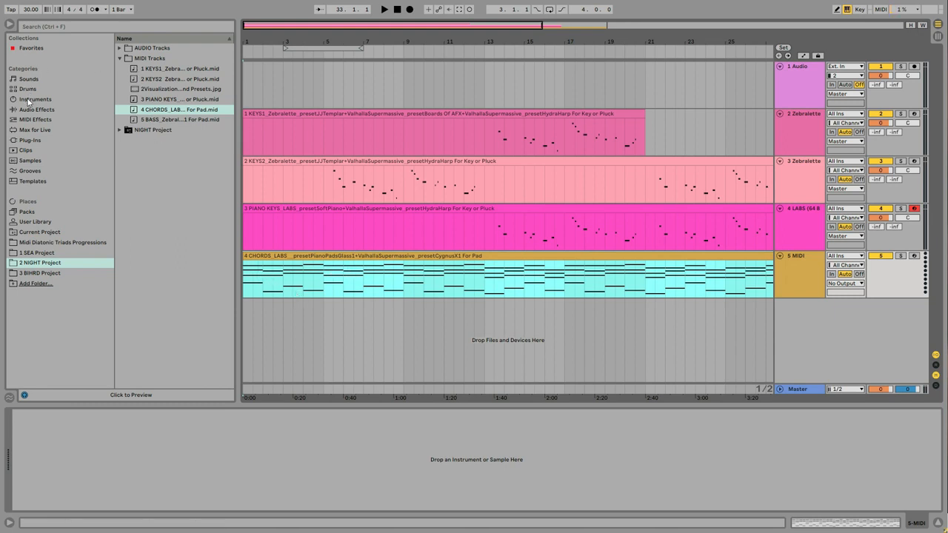
Load the LABS (64 Bit) plug-in onto the 4 CHORDS track.
click(27, 141)
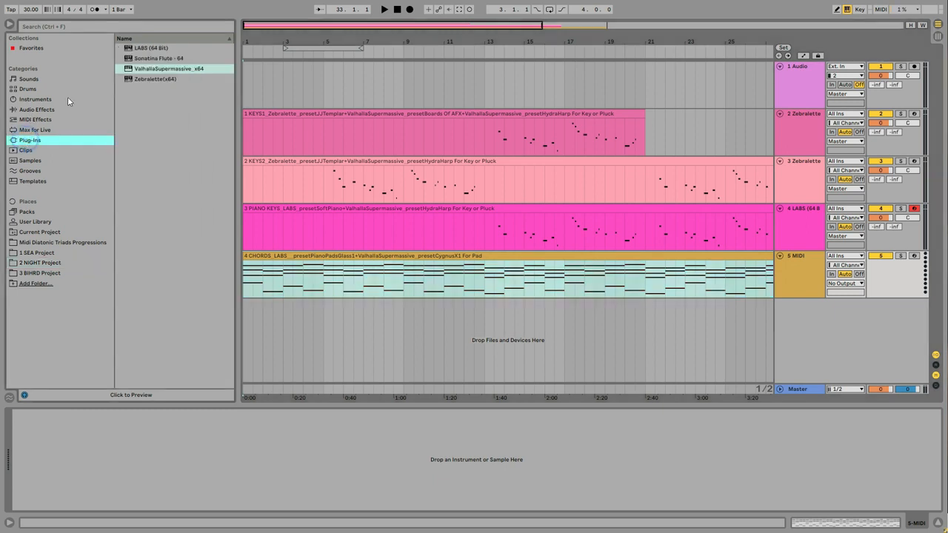
click(129, 49)
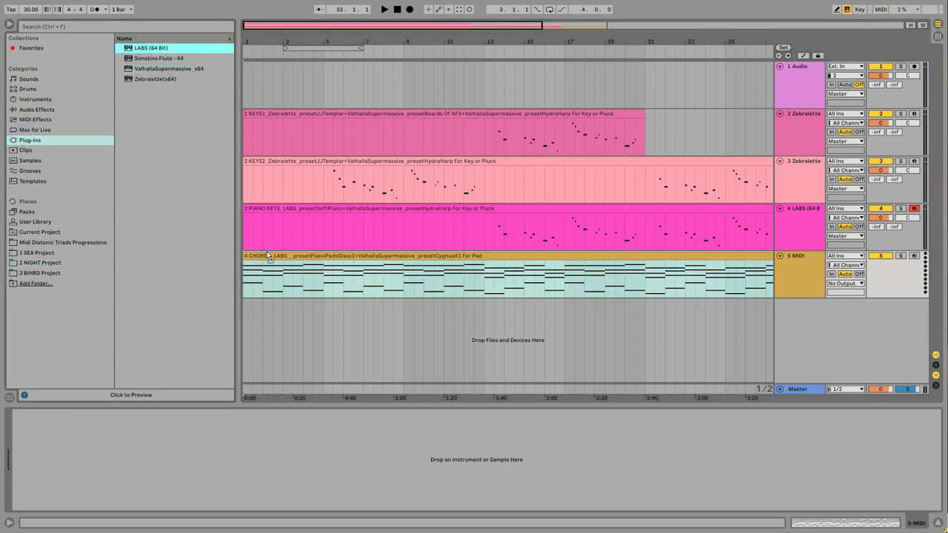
drag(275, 269, 276, 271)
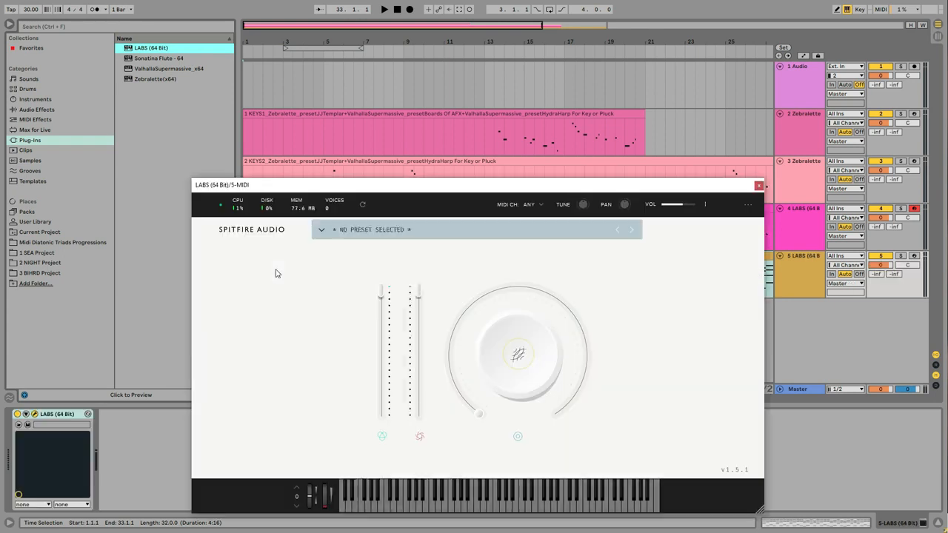
Load the Piano Pads preset Glass 1 in LABS on the 4 CHORDS track, arm the track and close the plug-in window.
click(419, 230)
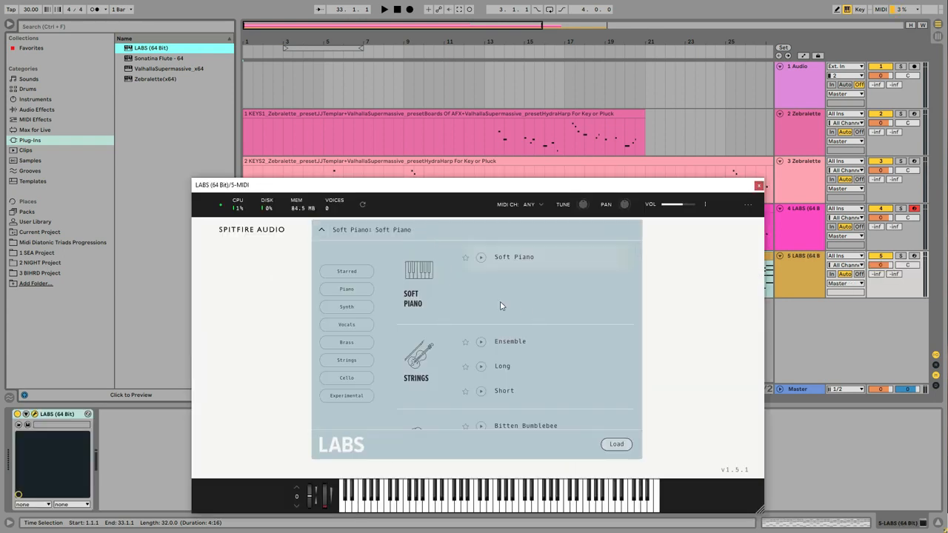
click(356, 289)
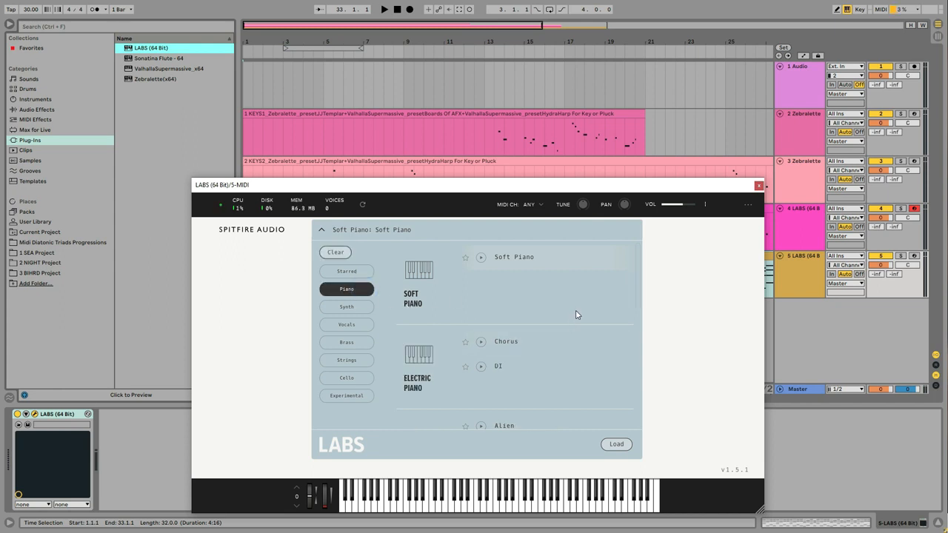
scroll(577, 313, down, 1)
scroll(578, 315, down, 1)
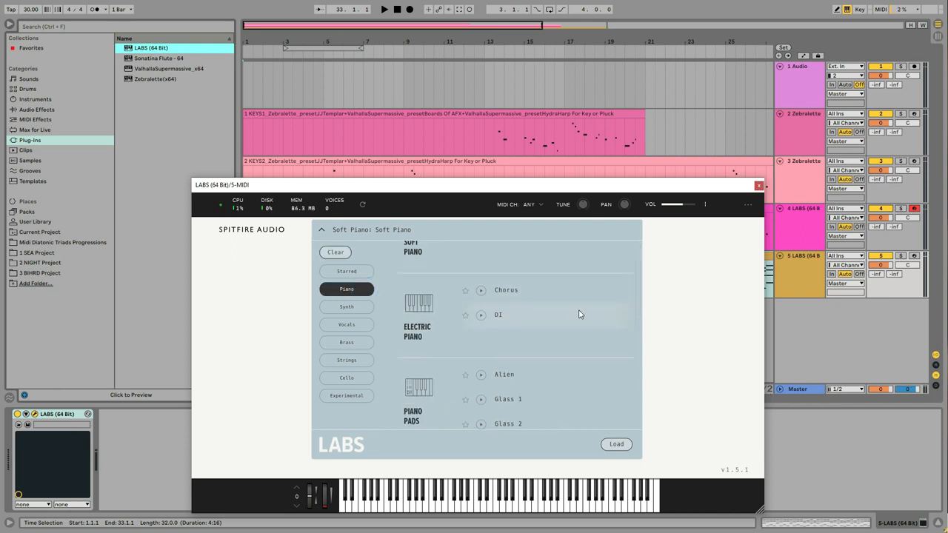
scroll(578, 315, down, 1)
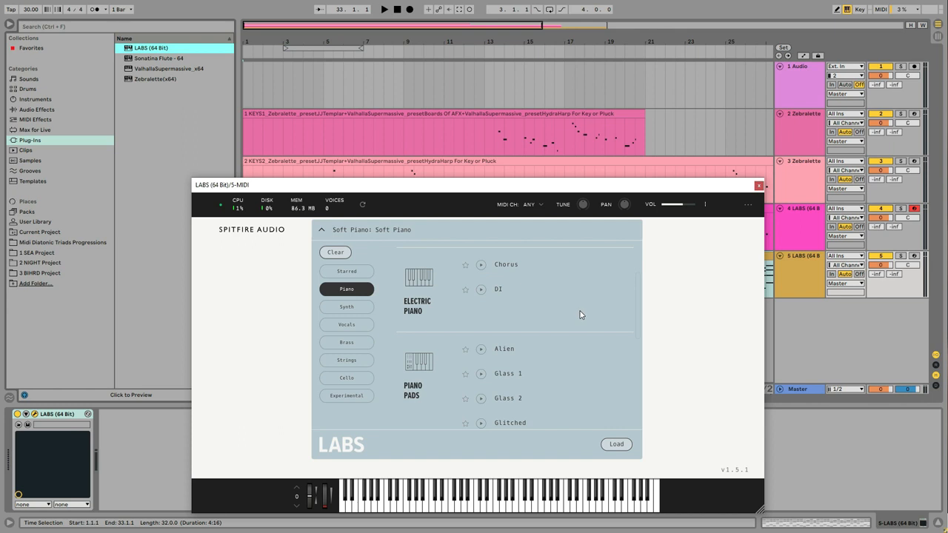
scroll(579, 314, down, 1)
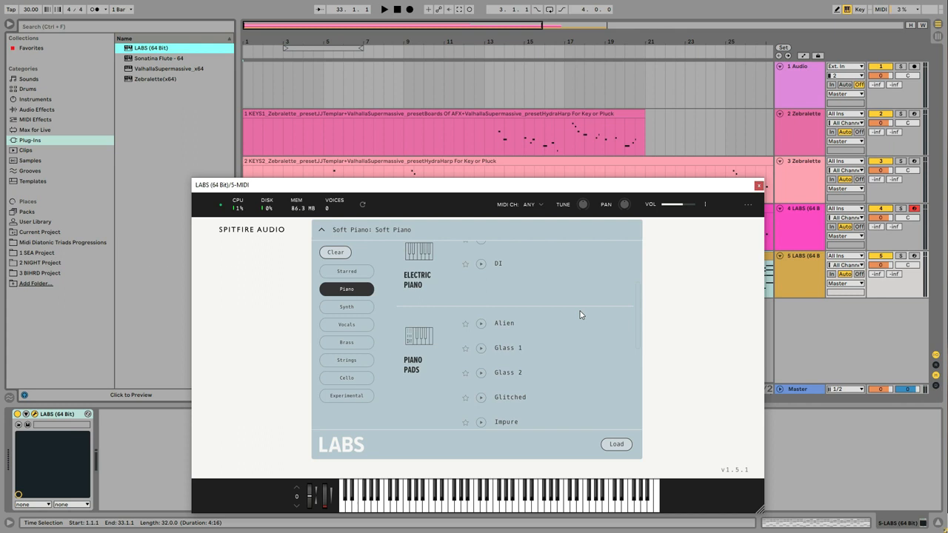
mouse_move(508, 191)
mouse_down()
mouse_move(516, 232)
mouse_move(495, 297)
mouse_move(501, 197)
mouse_up()
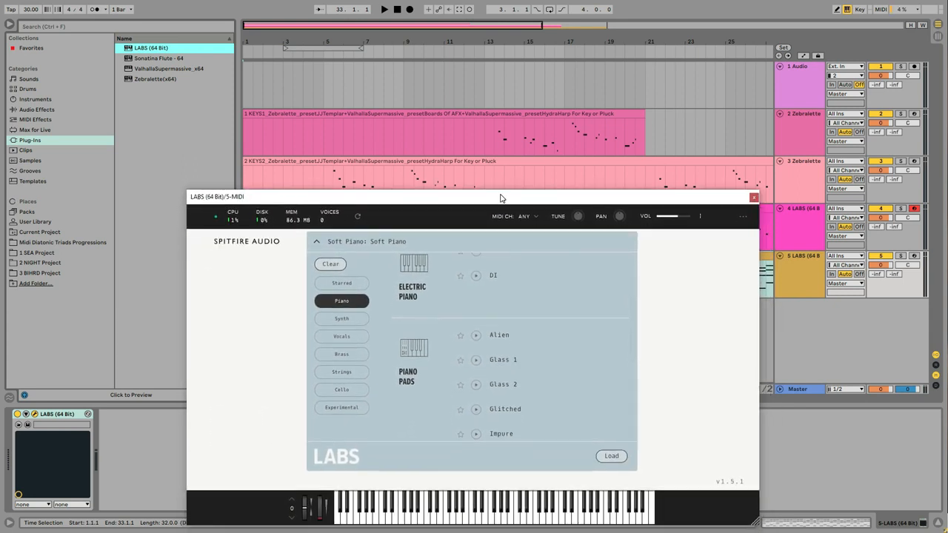
click(505, 362)
double_click(500, 361)
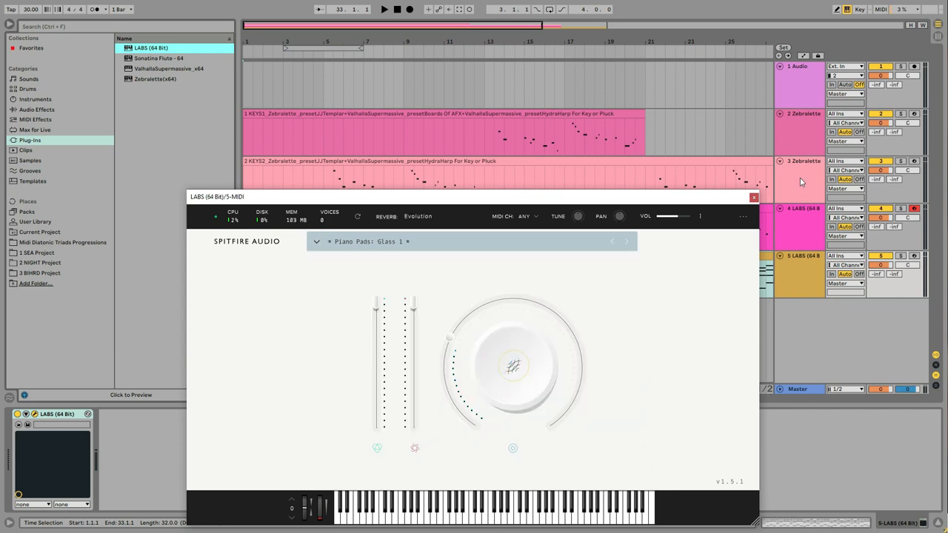
click(913, 255)
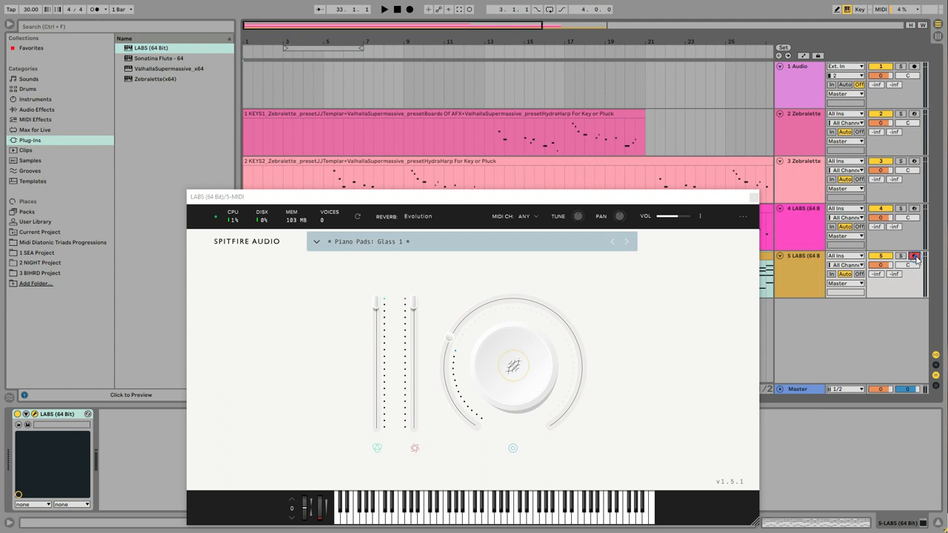
click(753, 196)
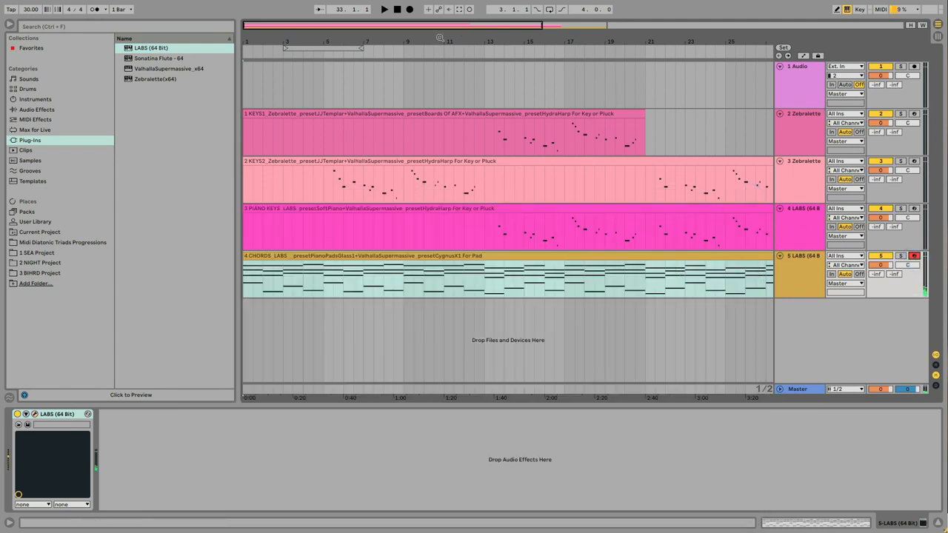
Add ValhallaSupermassive_x64 after LABS on the 4 CHORDS track with the user preset CygnusX1 (For Pad), and close its window.
drag(441, 38, 441, 74)
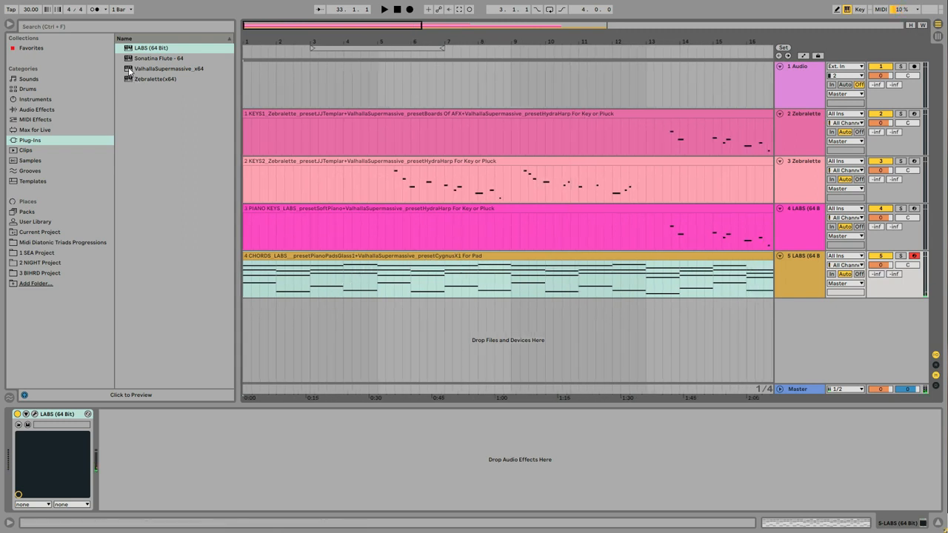
drag(134, 69, 298, 280)
drag(374, 215, 384, 311)
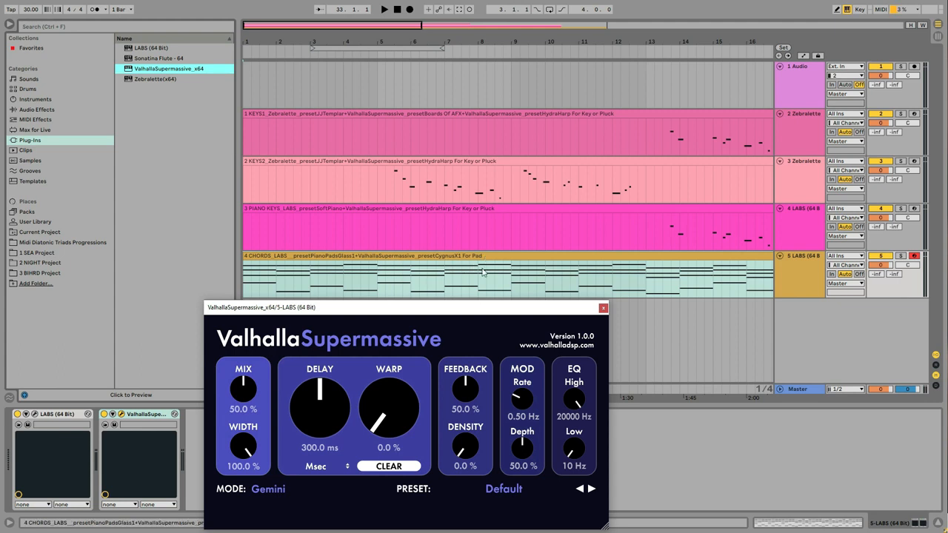
click(501, 493)
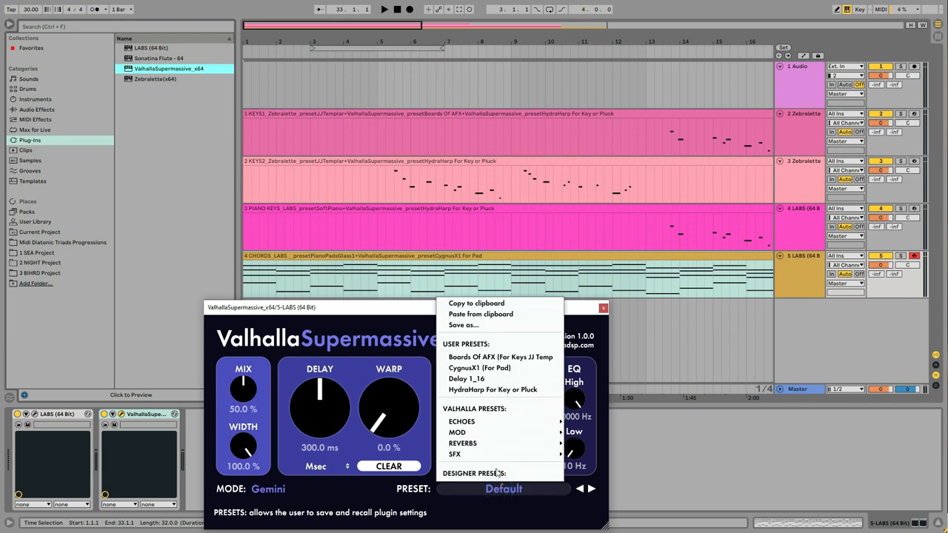
click(474, 369)
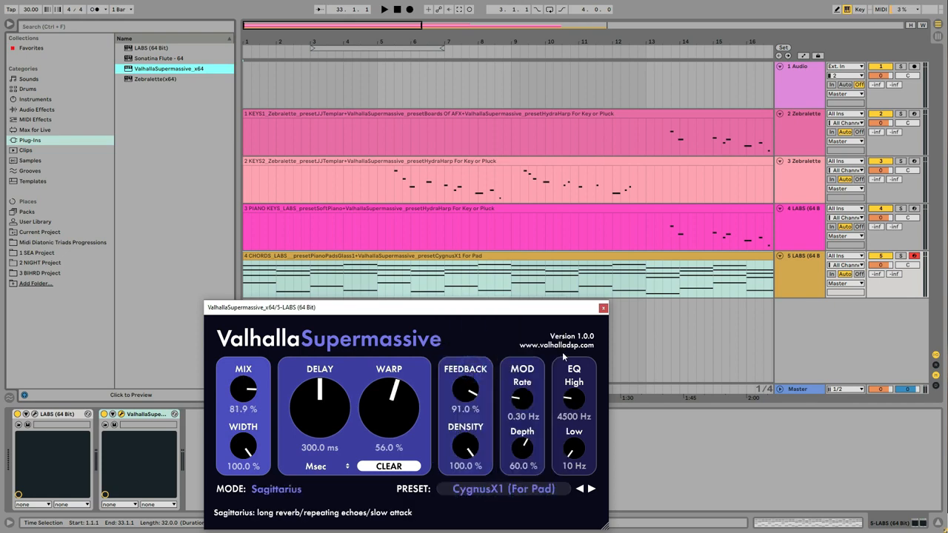
click(603, 309)
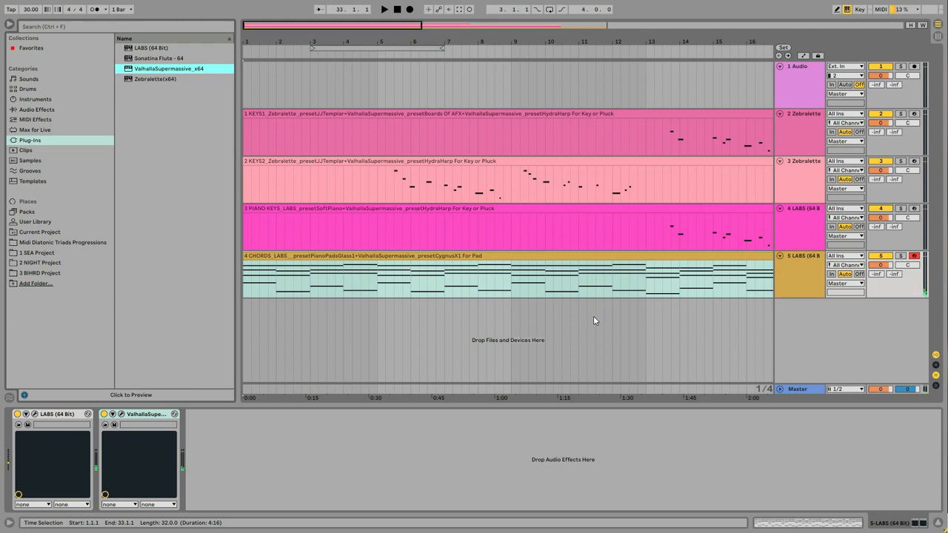
Place the 5 BASS MIDI file from 2 NIGHT Project on a new track at bar 1.
click(43, 263)
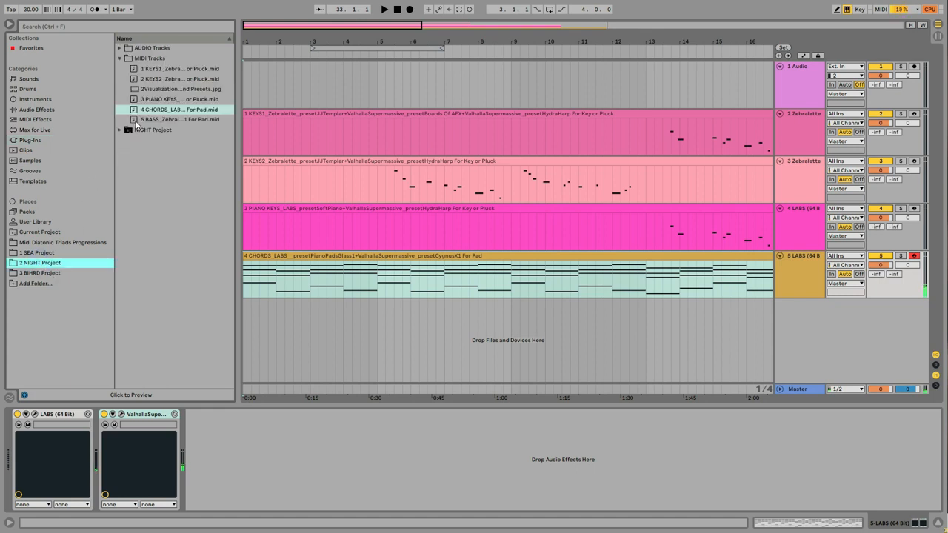
click(142, 120)
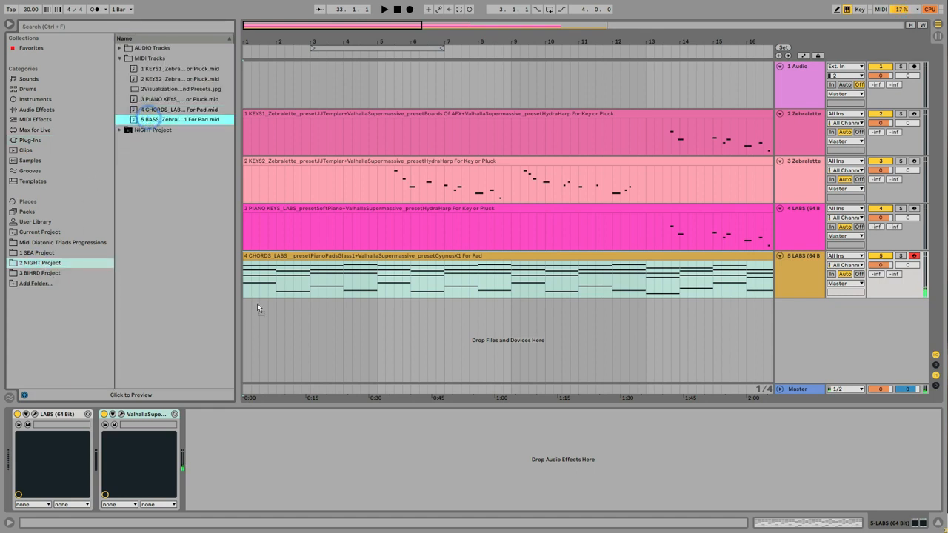
drag(257, 304, 258, 316)
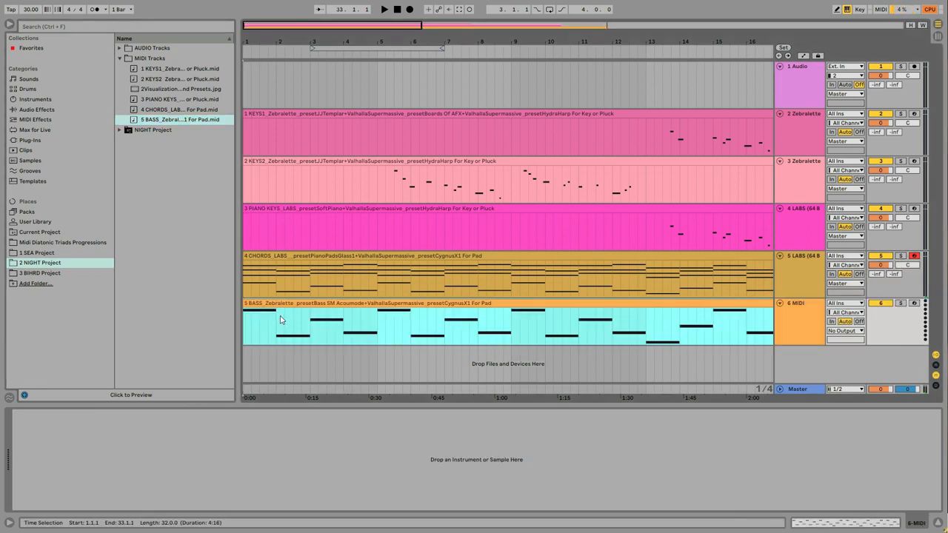
click(792, 304)
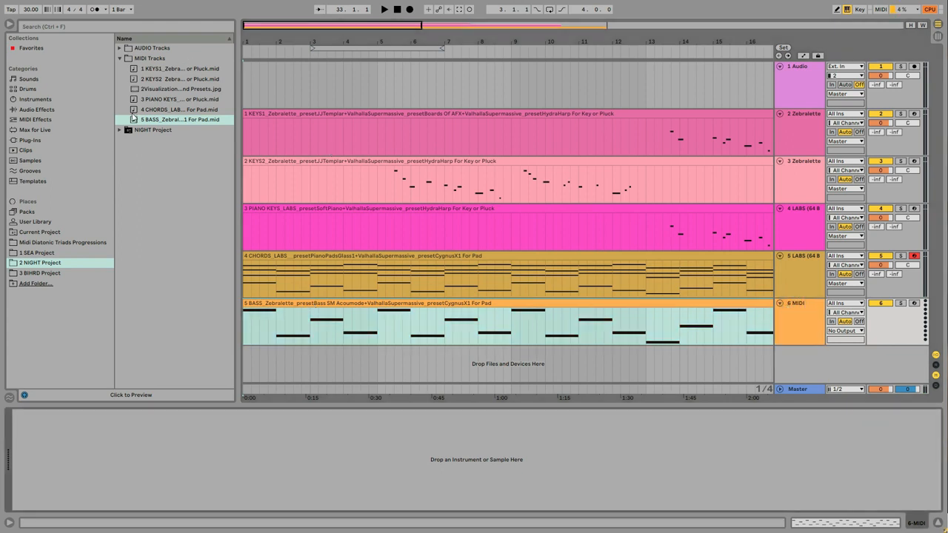
Load the Zebralette(x64) plug-in onto the 5 BASS track and move its window clear of the clips.
click(29, 140)
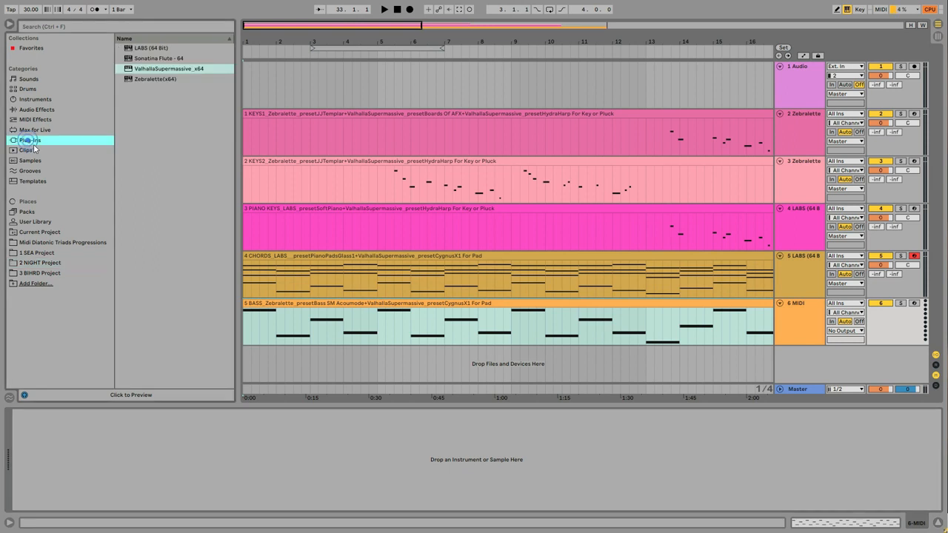
click(136, 78)
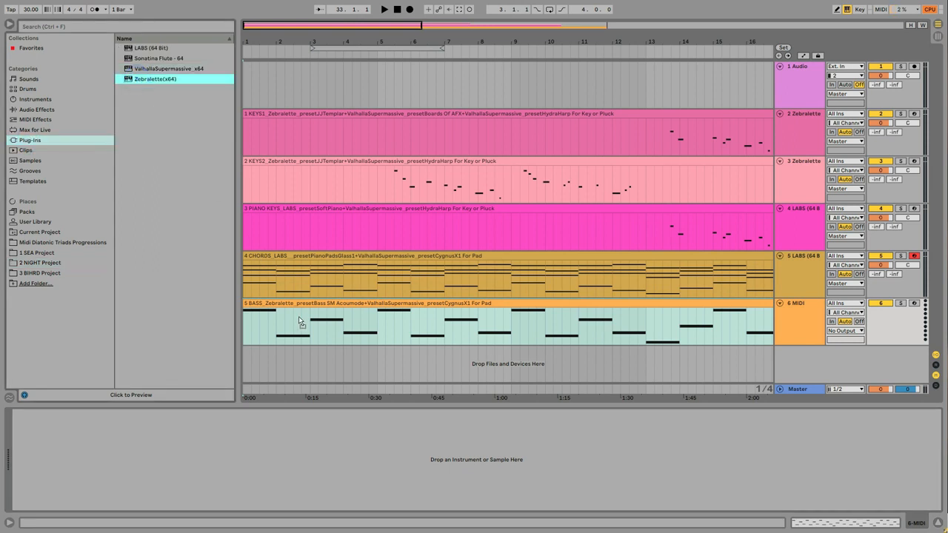
drag(299, 327, 299, 327)
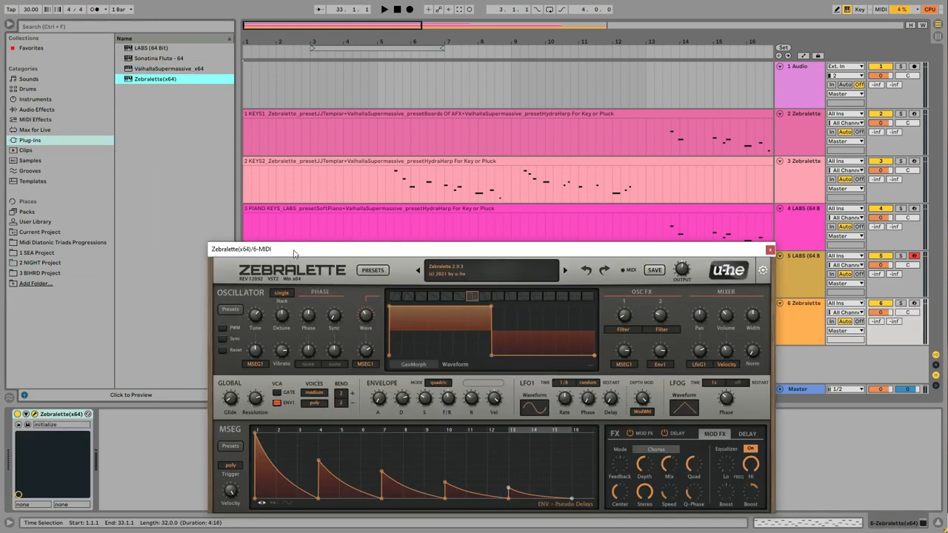
drag(293, 236, 442, 370)
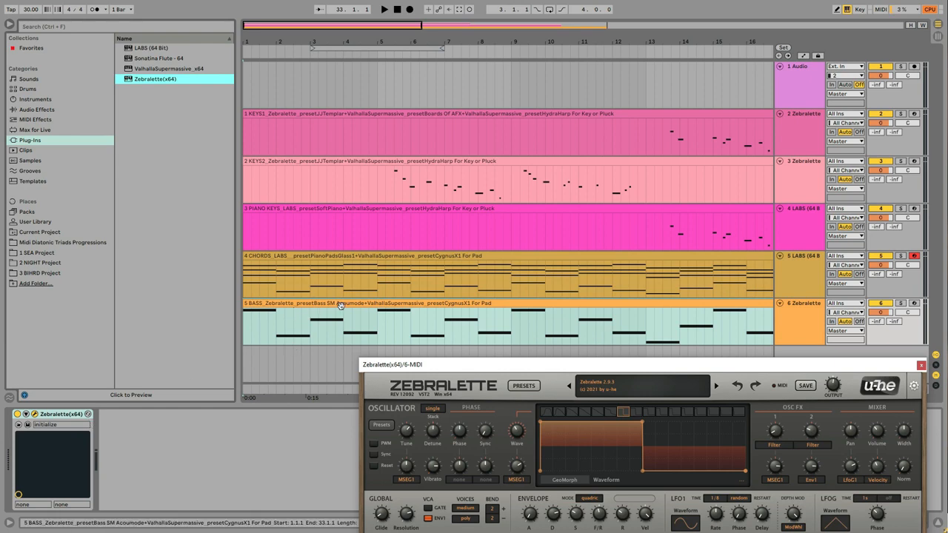
Load the preset file Bass SM Acoumode.fxp into Zebralette on the 5 BASS track and arm the track.
click(18, 430)
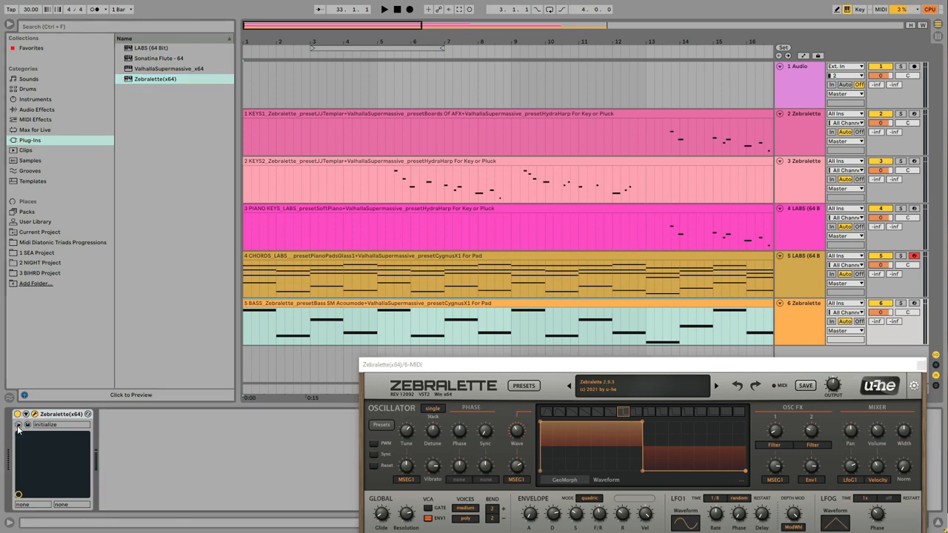
click(152, 72)
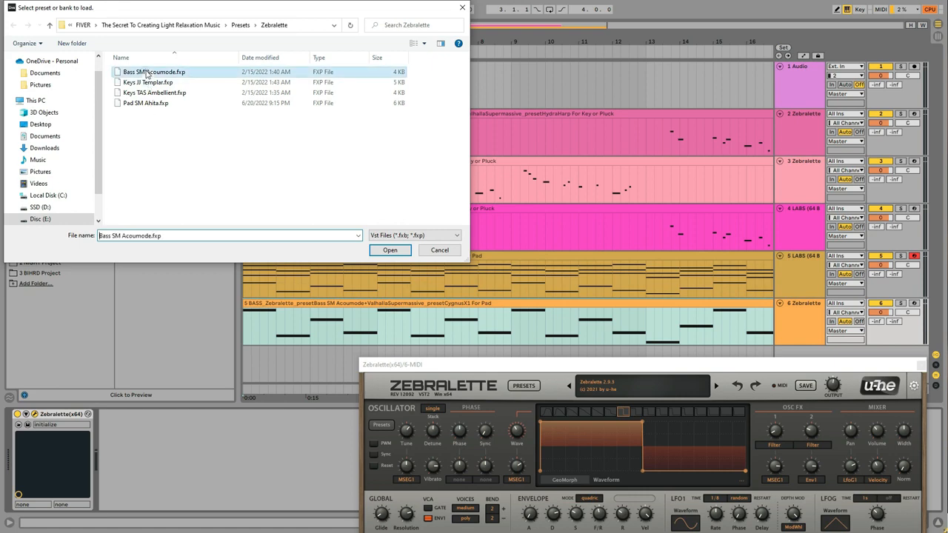
click(388, 251)
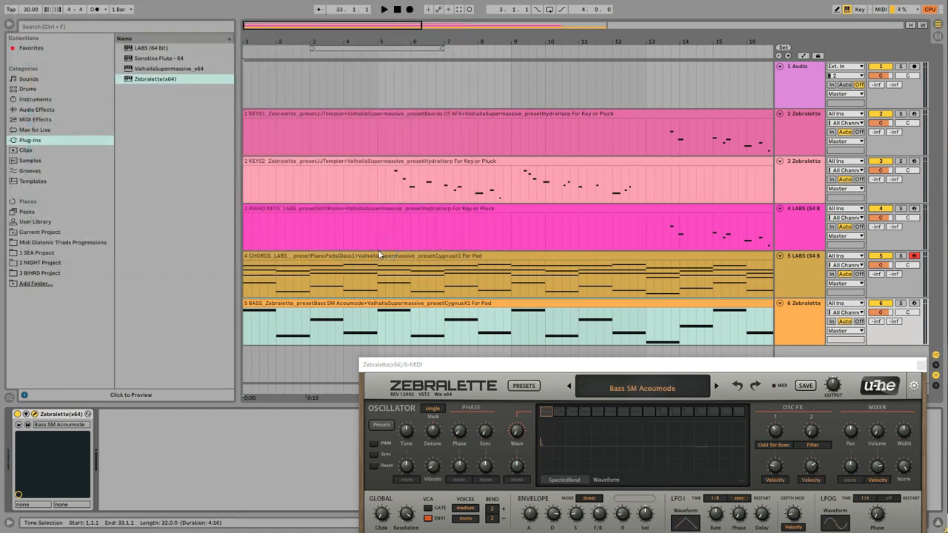
click(912, 304)
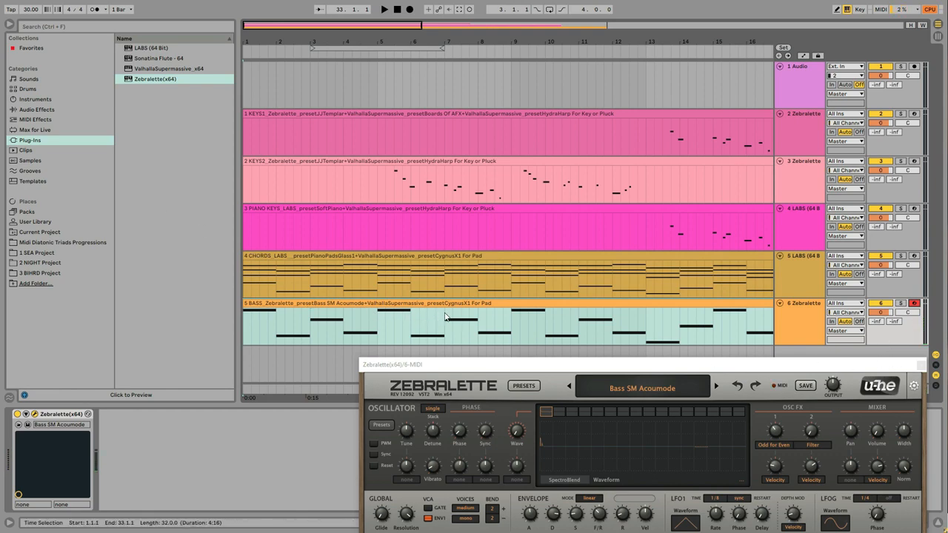
Add ValhallaSupermassive_x64 after Zebralette on the bass track with the user preset CygnusX1 (For Pad), and close both plug-in windows.
click(148, 70)
drag(149, 69, 311, 330)
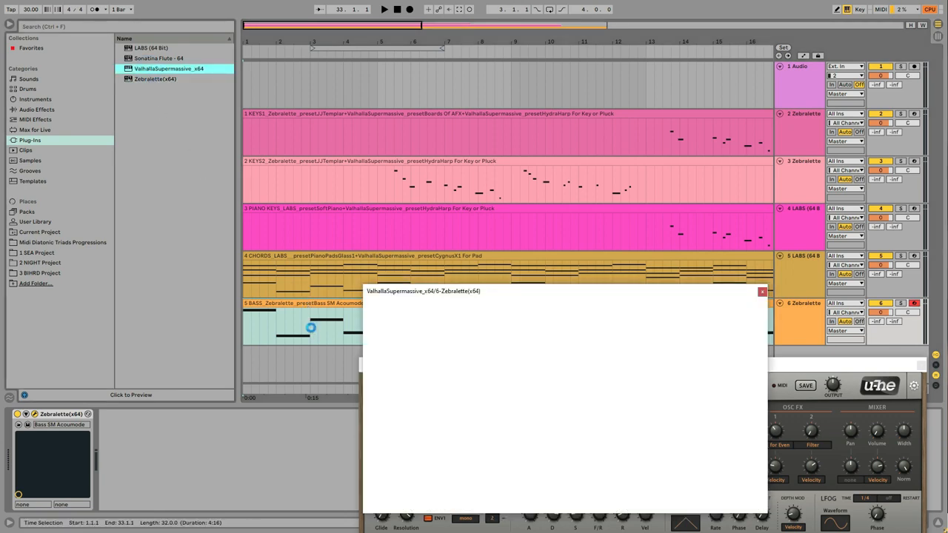
drag(474, 296, 316, 239)
click(518, 418)
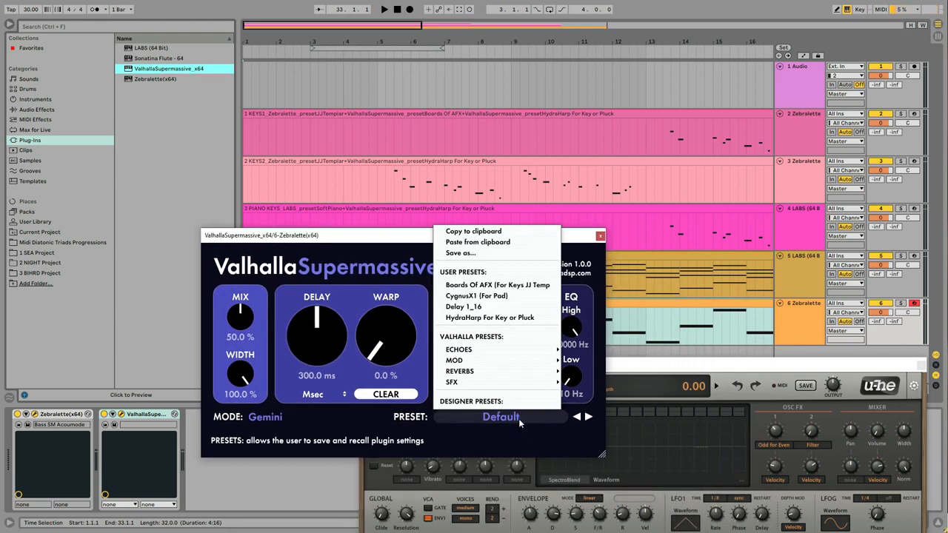
click(471, 296)
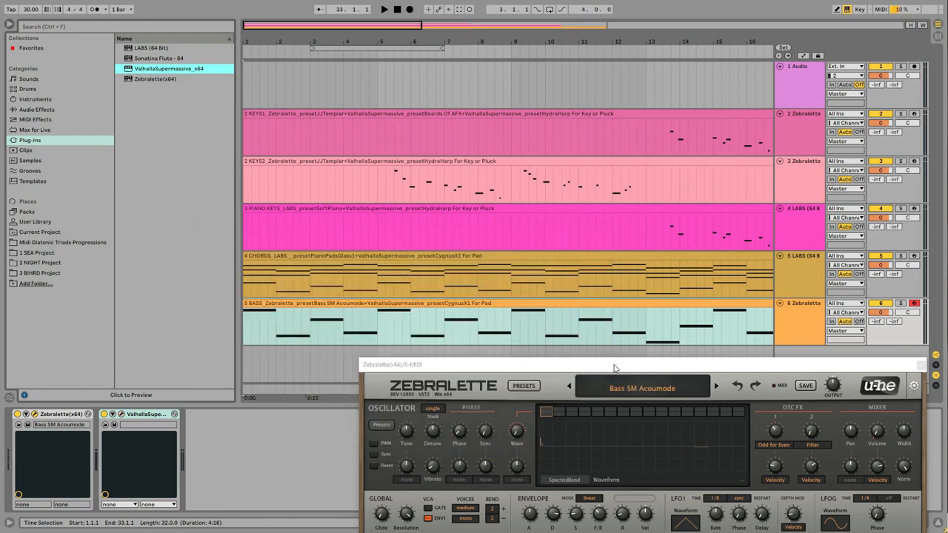
drag(614, 368, 462, 331)
click(770, 331)
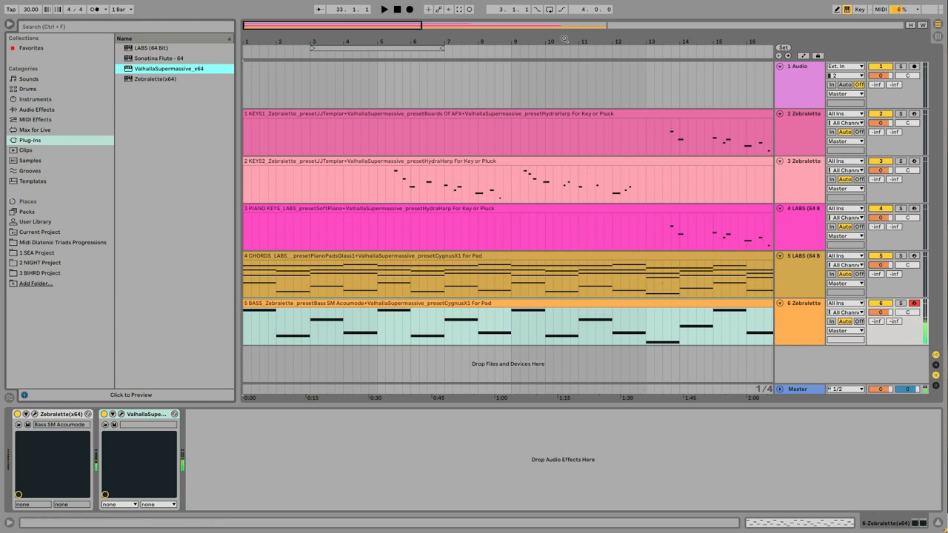
Play the arrangement from bar 1 and hide the browser to view all five MIDI clips in full.
drag(564, 38, 565, 89)
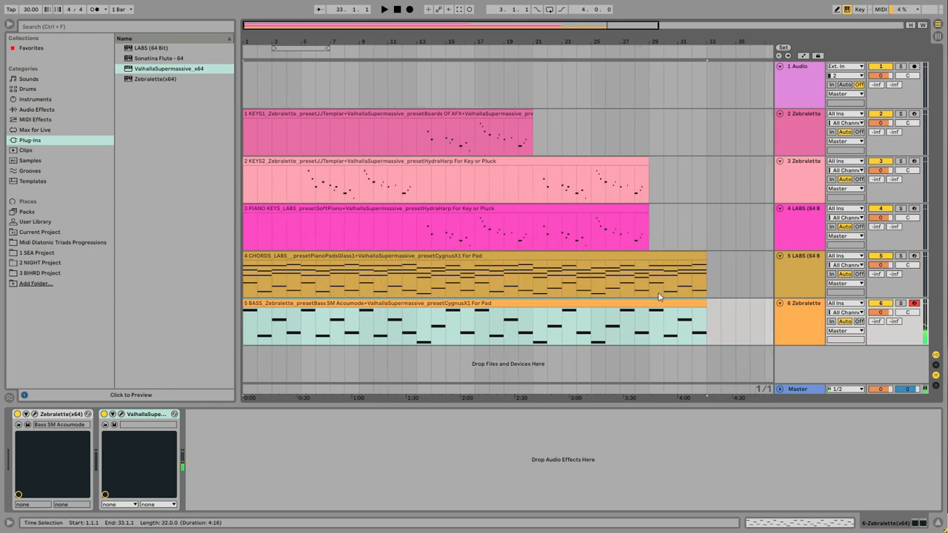
click(264, 115)
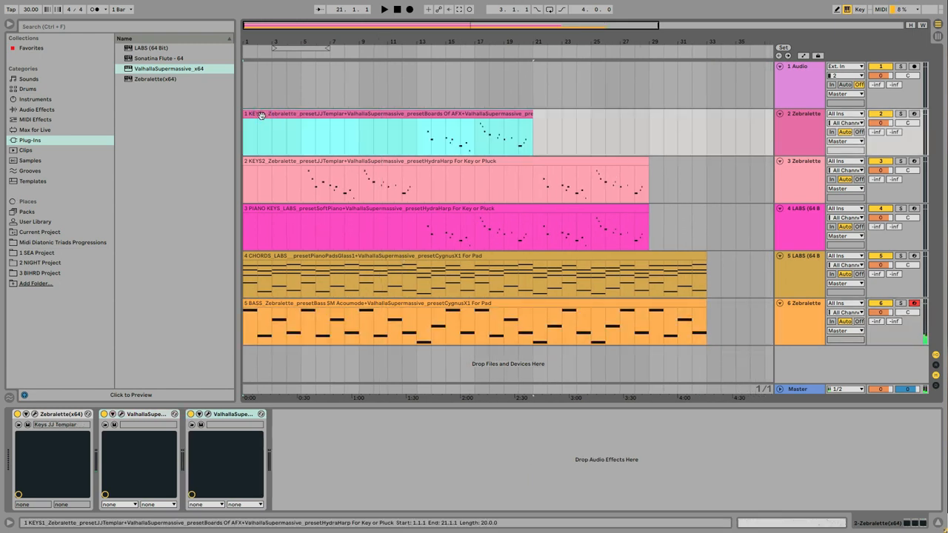
click(385, 9)
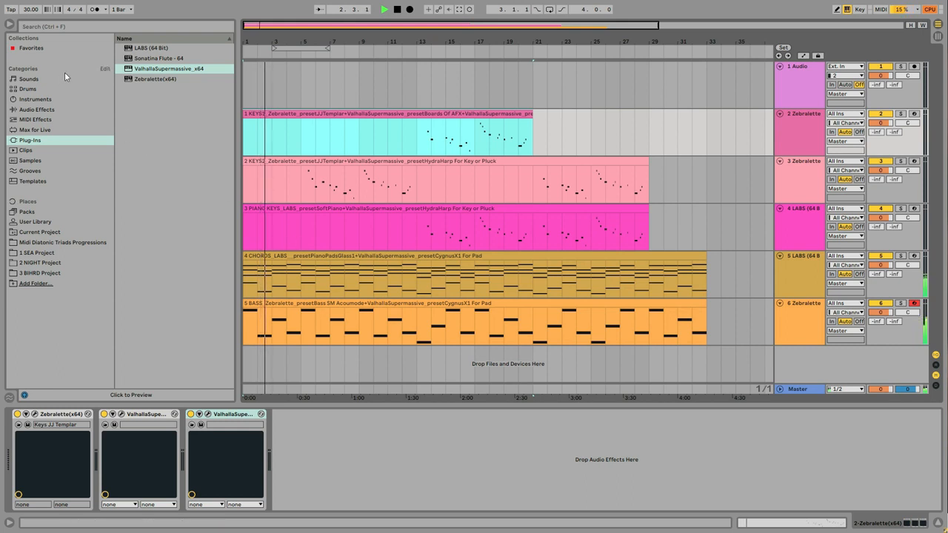
click(9, 24)
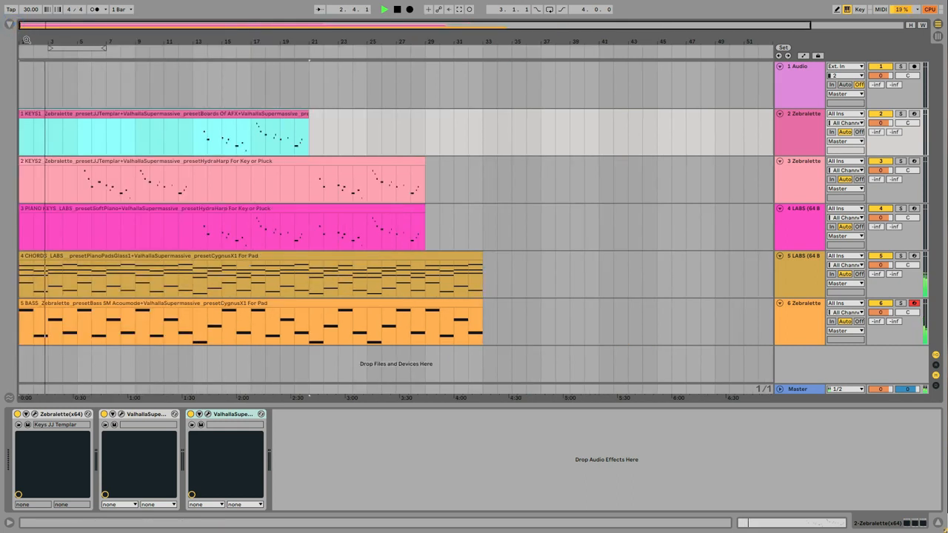
drag(20, 37, 20, 41)
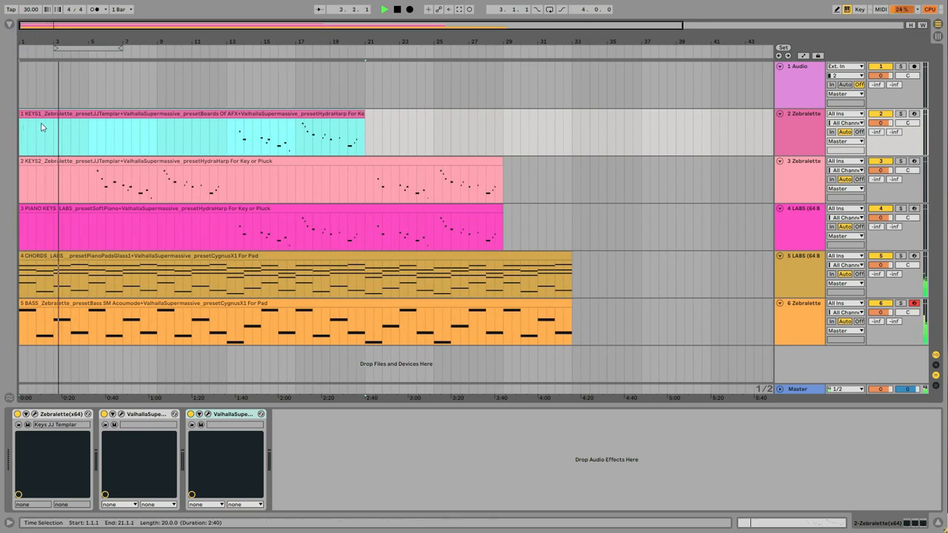
click(95, 187)
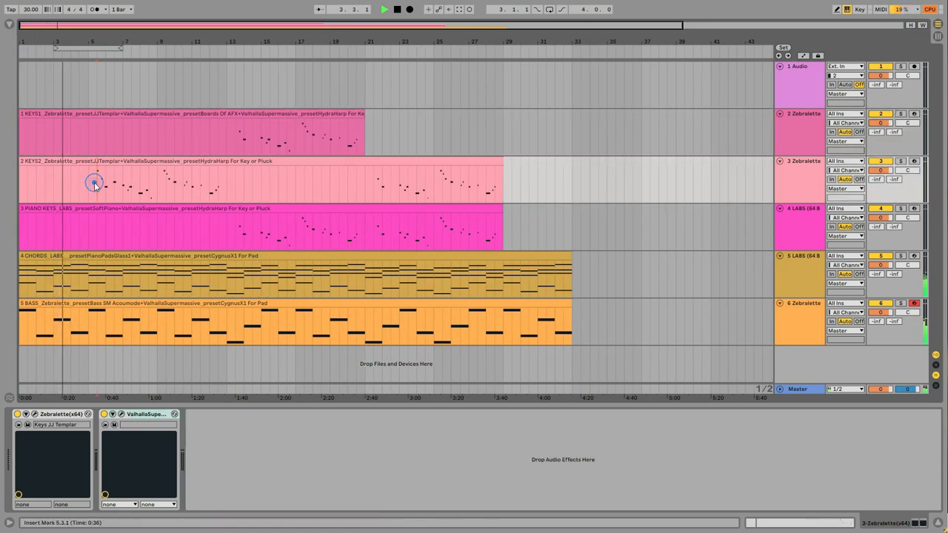
Play the arrangement from bar 5 and again near bar 13, checking the KEYS1 and PIANO KEYS tracks soloed.
key(space)
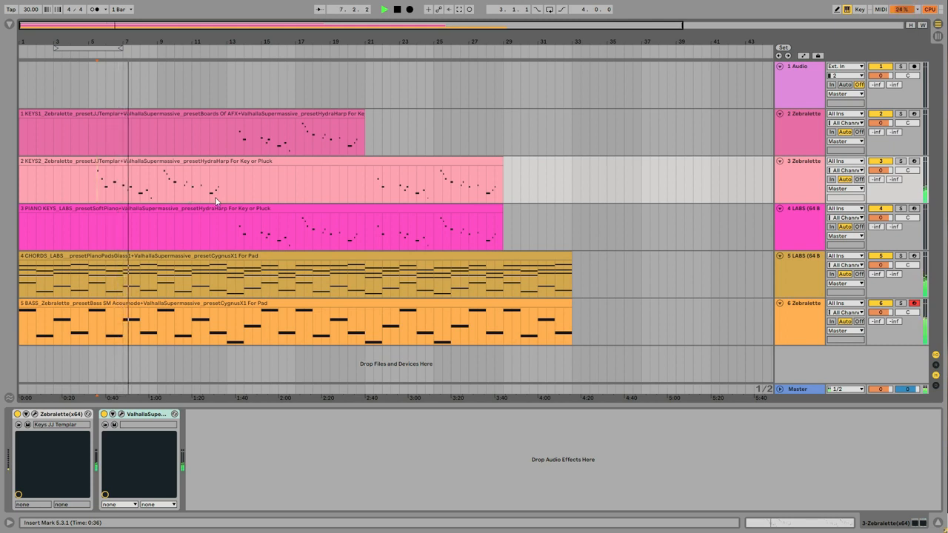
click(239, 145)
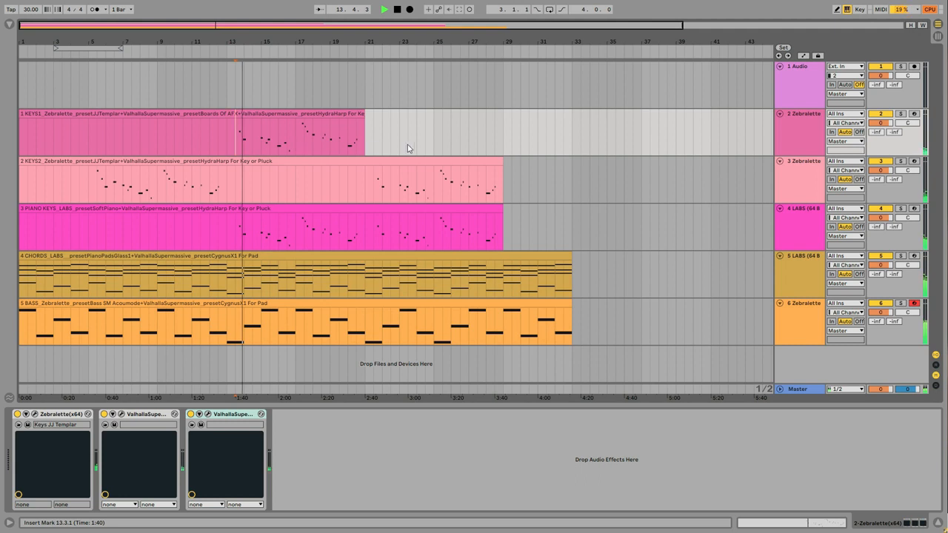
click(900, 113)
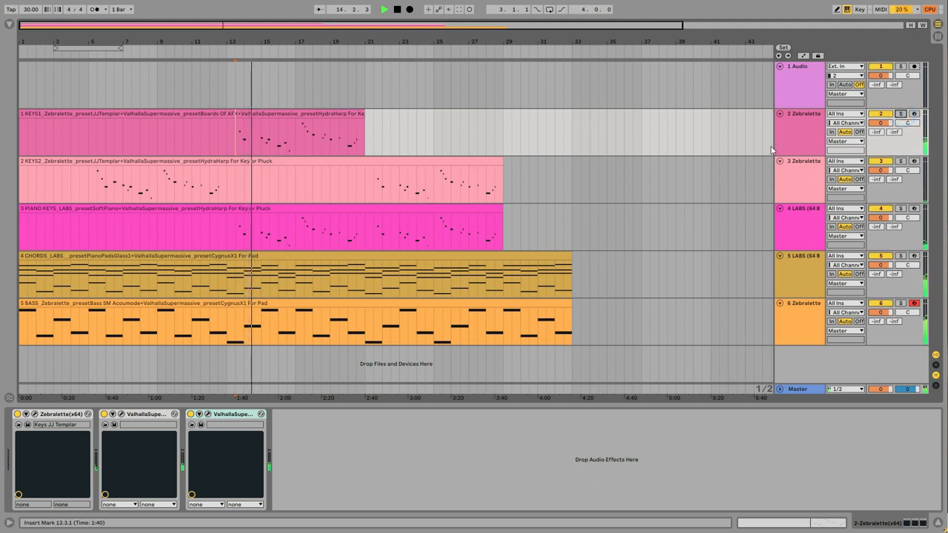
click(901, 210)
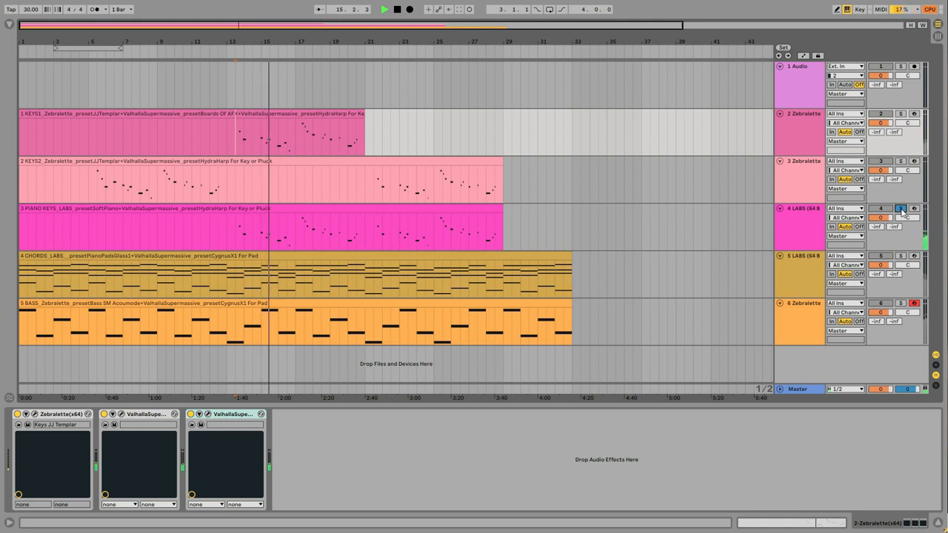
click(900, 211)
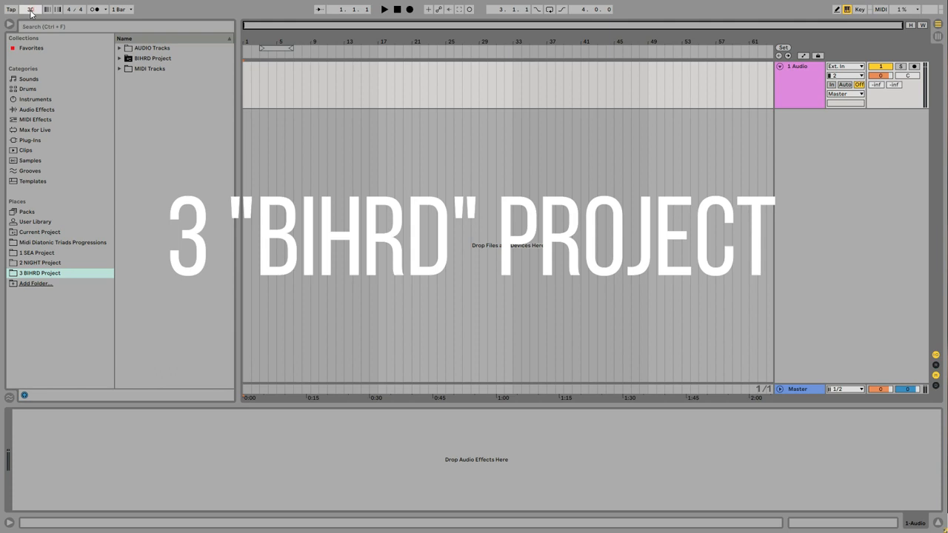
Set the tempo to 30 BPM and place the 1 KEYS MIDI file from the 3 BIHRD Project on a new track at bar 1.
key(Return)
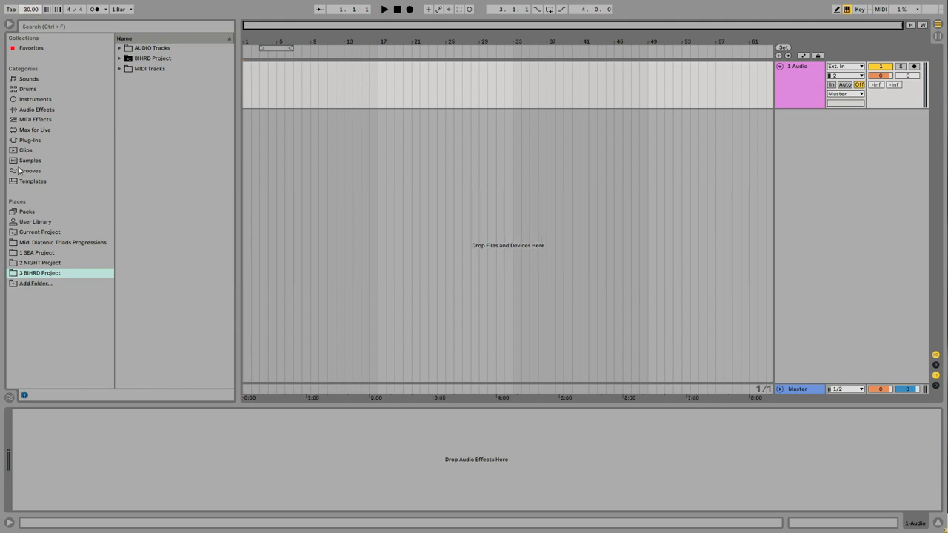
click(23, 273)
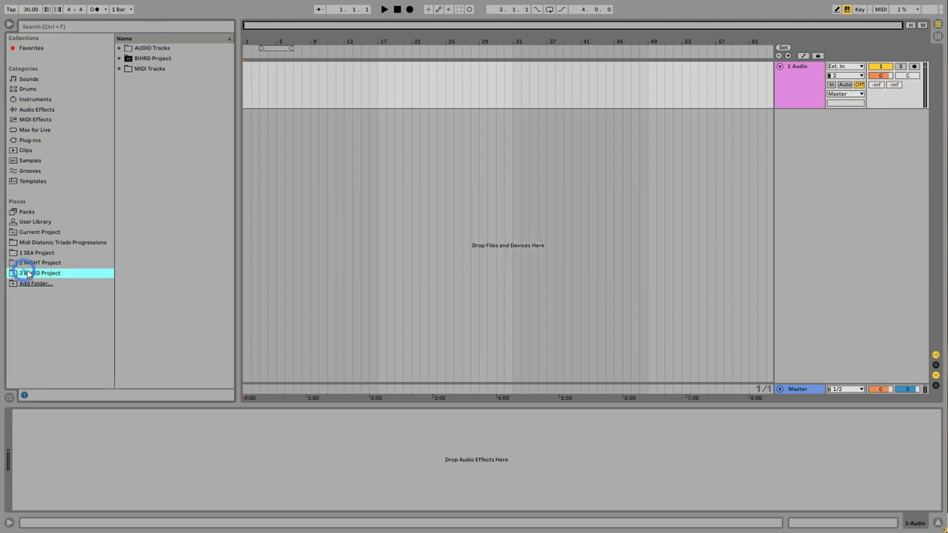
click(119, 68)
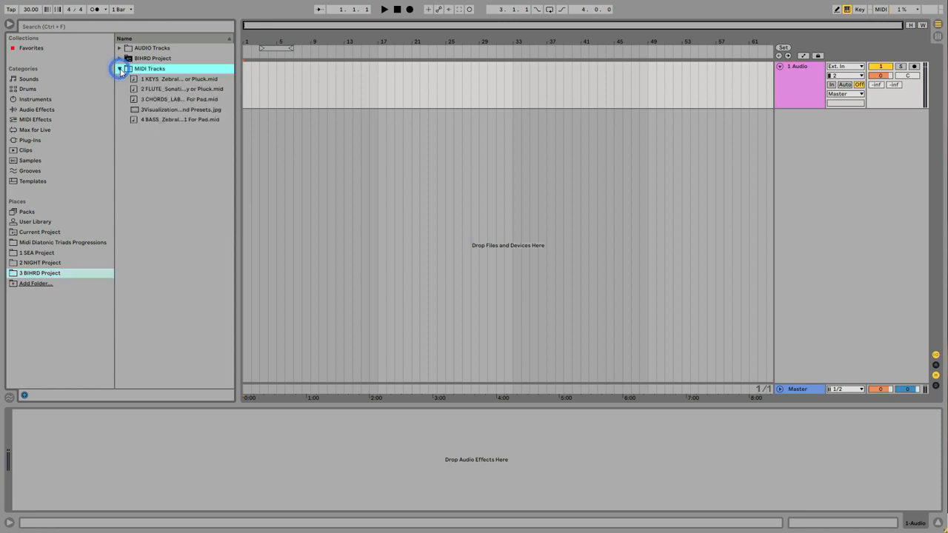
mouse_move(139, 83)
mouse_down()
mouse_move(258, 143)
mouse_move(247, 131)
mouse_up()
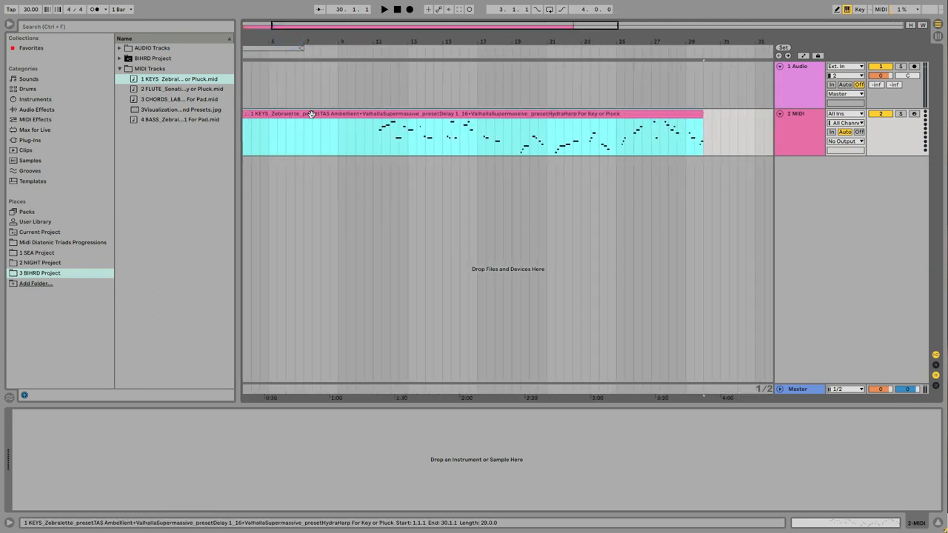
Load the Zebralette(x64) instrument plug-in onto the new keys MIDI track.
click(30, 141)
click(142, 80)
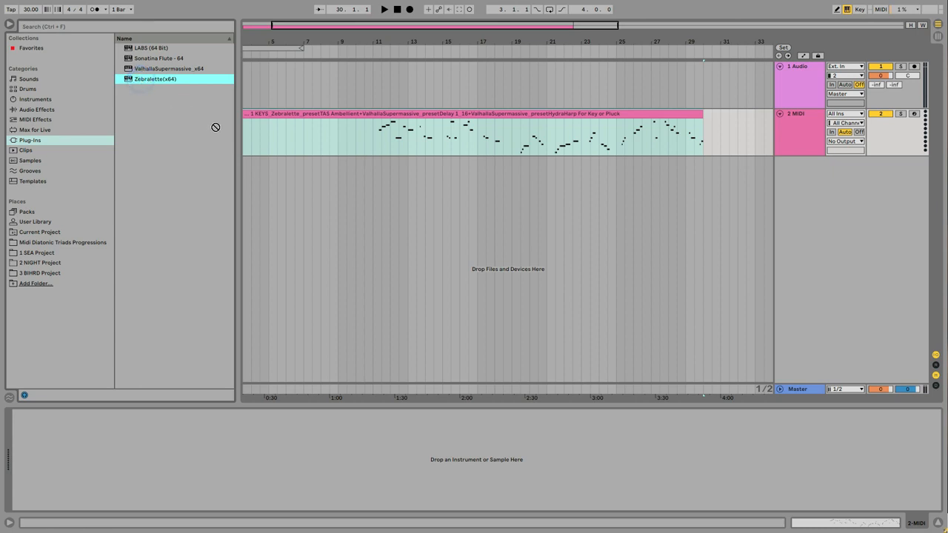
drag(259, 141, 258, 133)
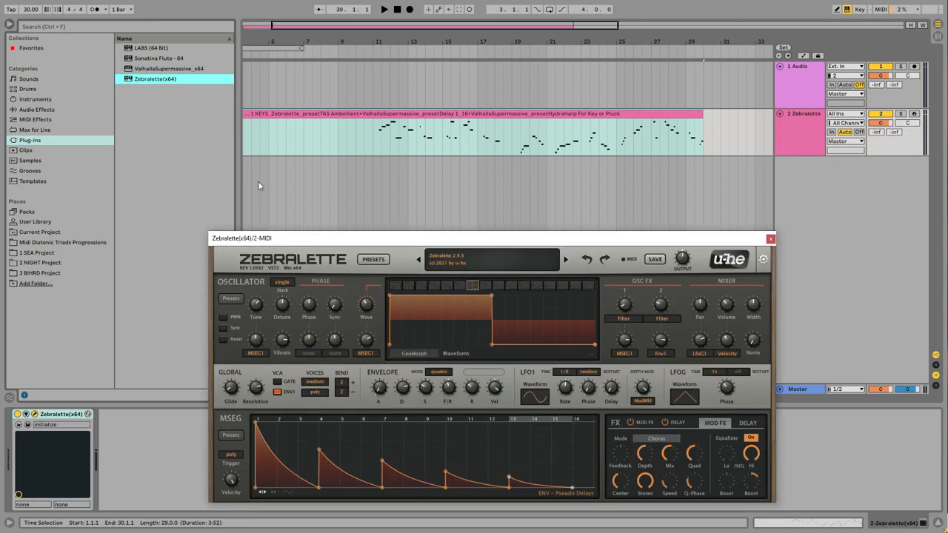
Load the Keys TAS Ambellient.fxp preset into Zebralette and arm the keys track for auditioning.
click(19, 426)
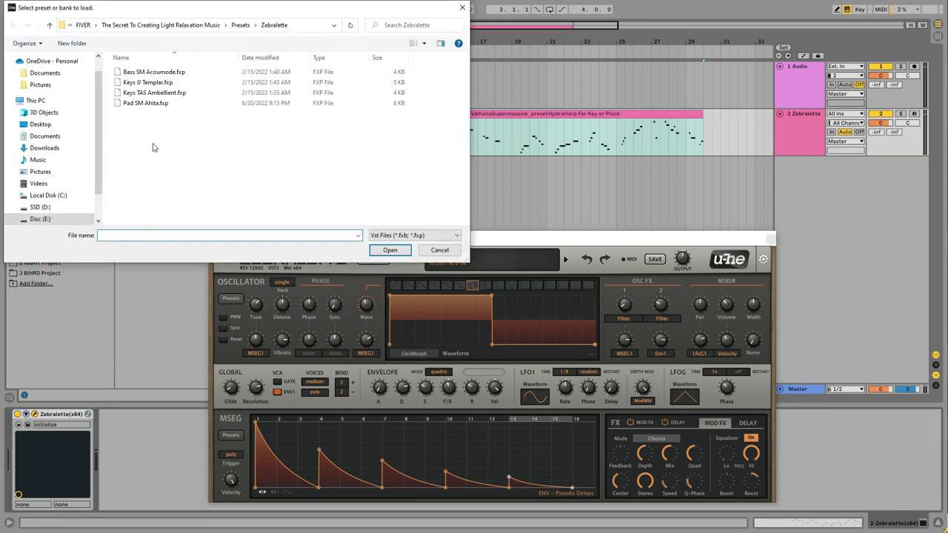
click(152, 93)
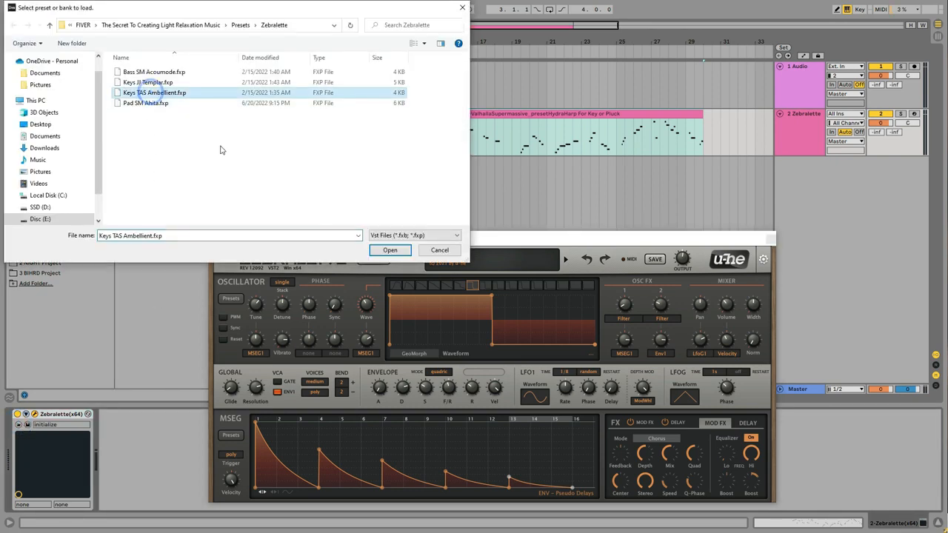
click(380, 250)
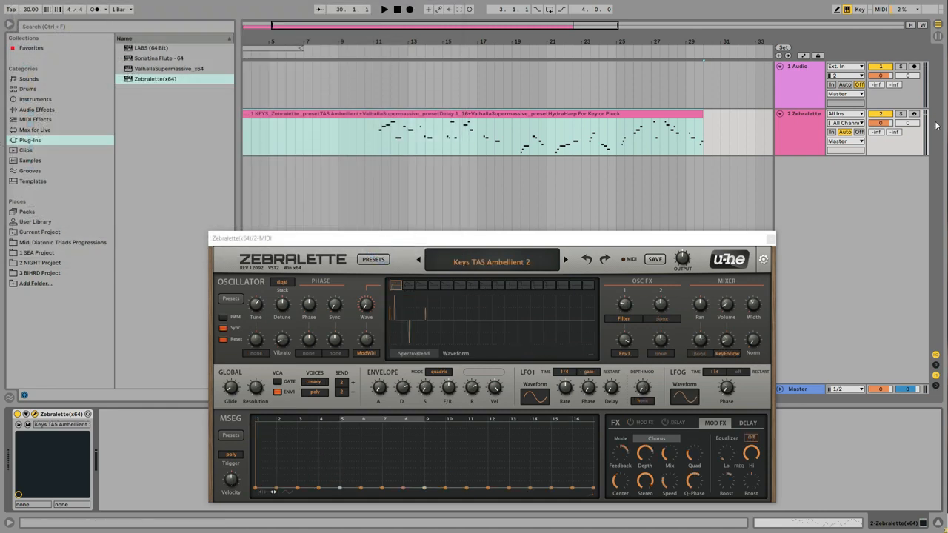
click(914, 113)
click(477, 149)
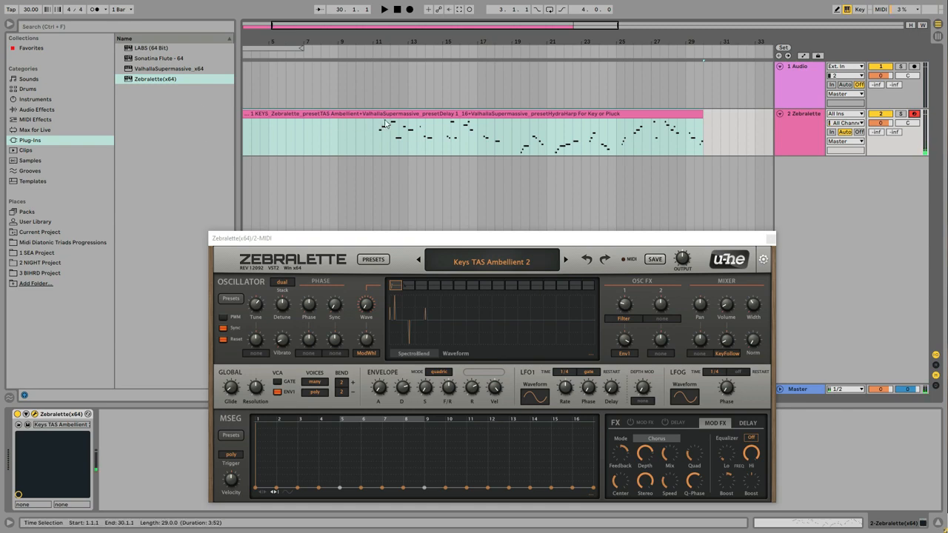
Add ValhallaSupermassive to the keys track with the Delay 1_16 user preset, and close both plug-in windows.
drag(153, 69, 231, 117)
drag(280, 136, 280, 137)
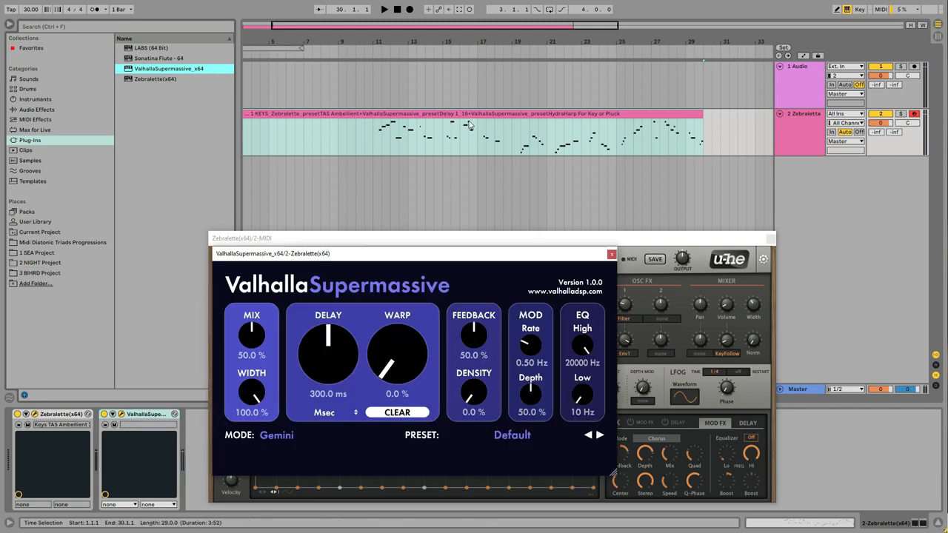
click(523, 437)
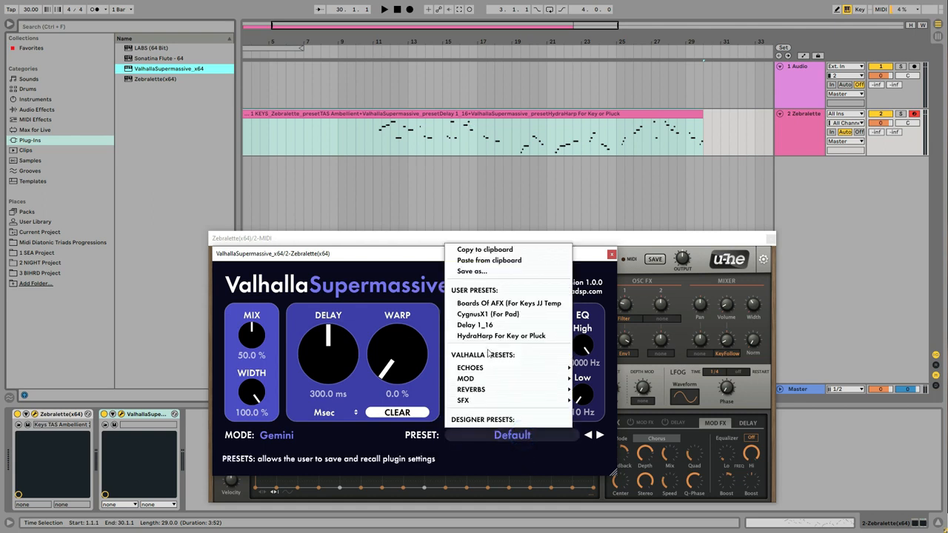
click(481, 325)
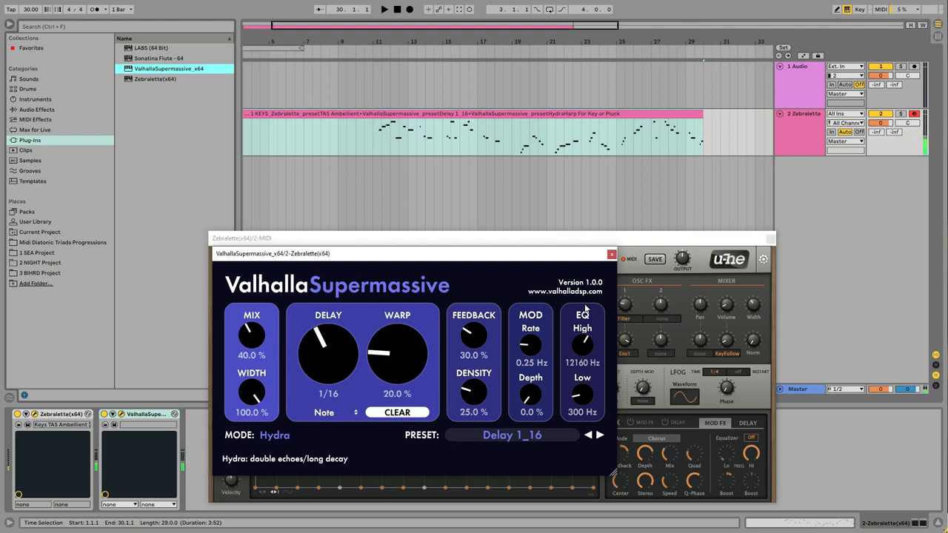
click(612, 255)
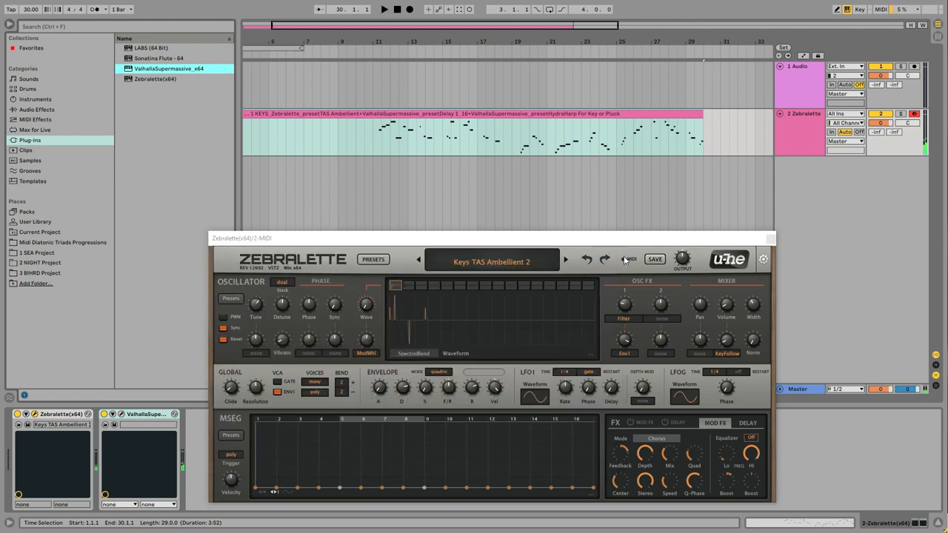
click(770, 240)
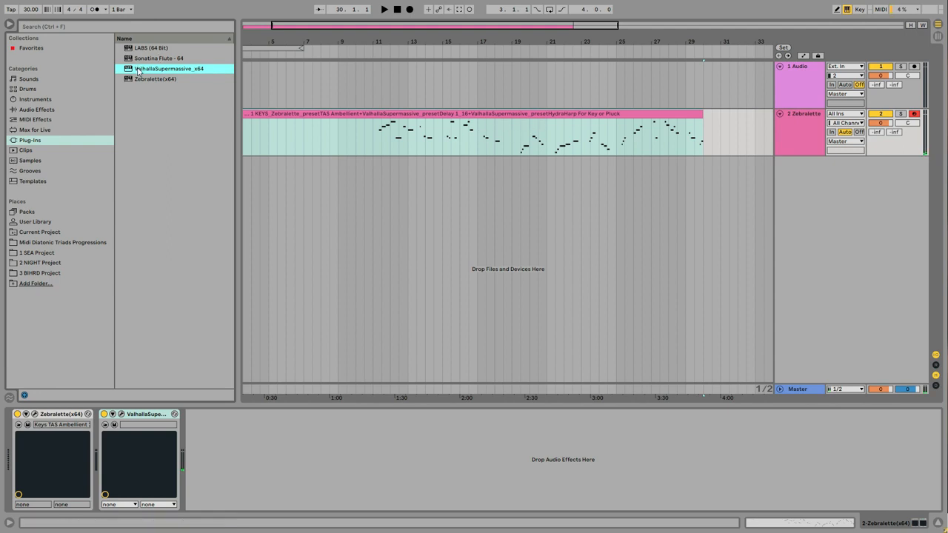
Add a second ValhallaSupermassive to the keys track using the HydraHarp For Key or Pluck preset, and close its window.
key(Return)
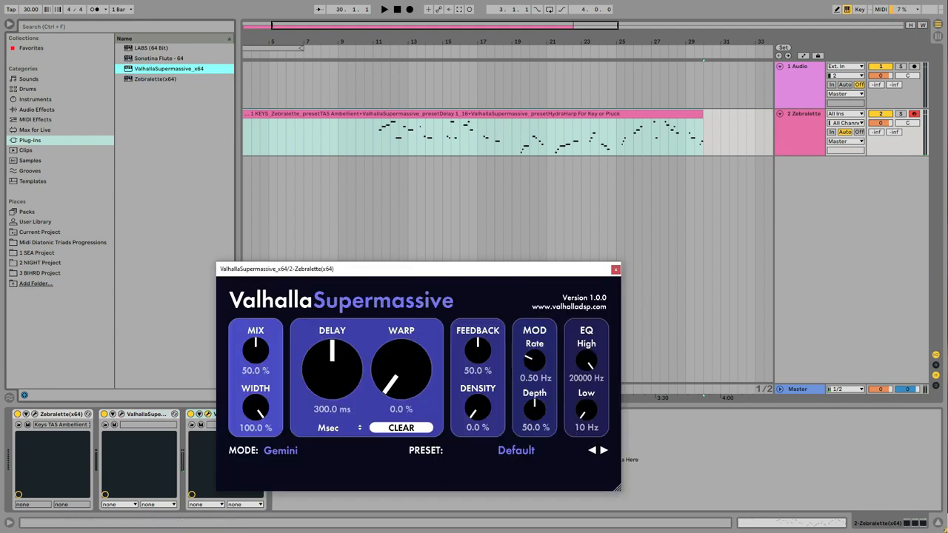
click(527, 452)
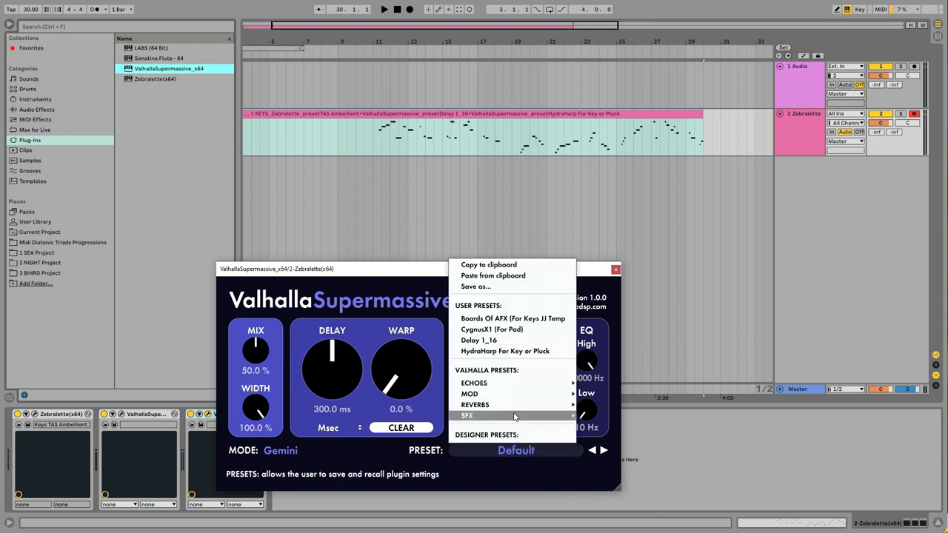
click(496, 353)
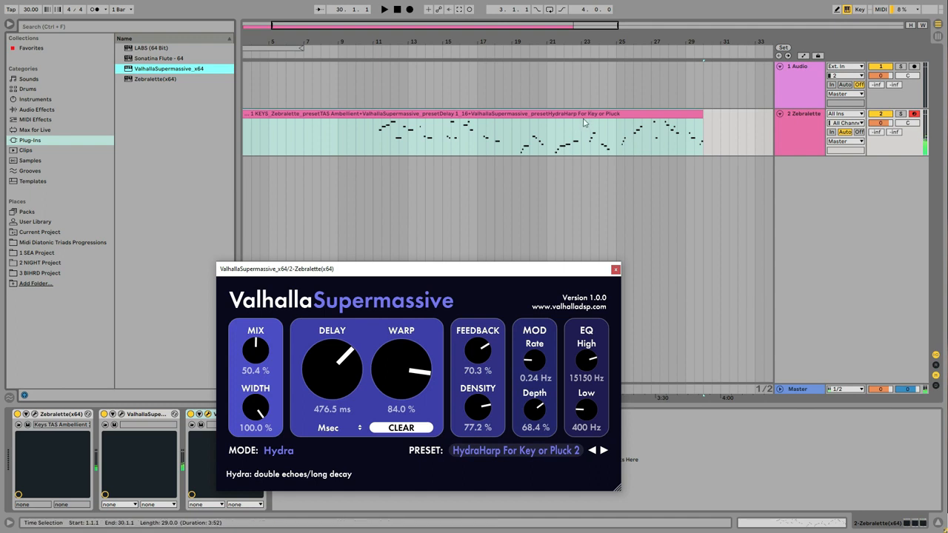
click(614, 269)
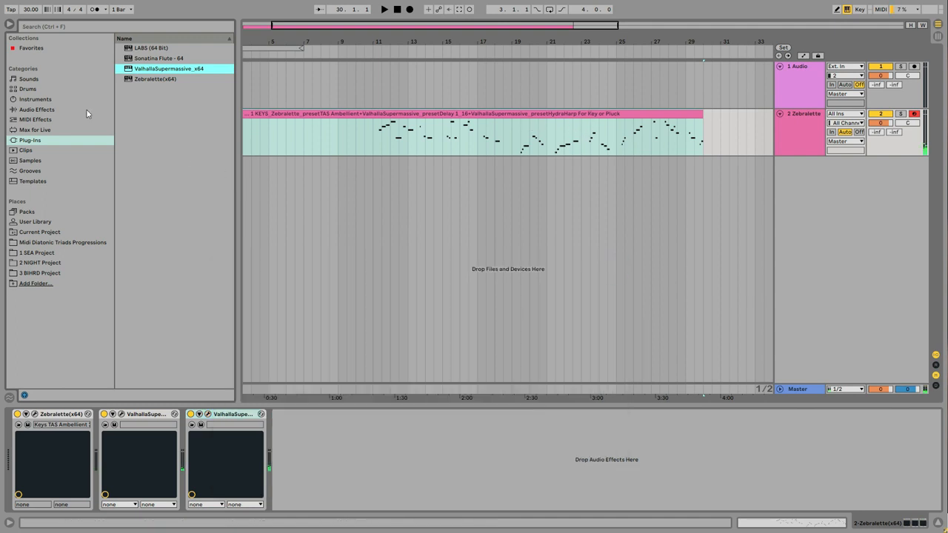
Place the 2 FLUTE MIDI file from the 3 BIHRD Project on a new track below the keys, starting at bar 1.
click(29, 273)
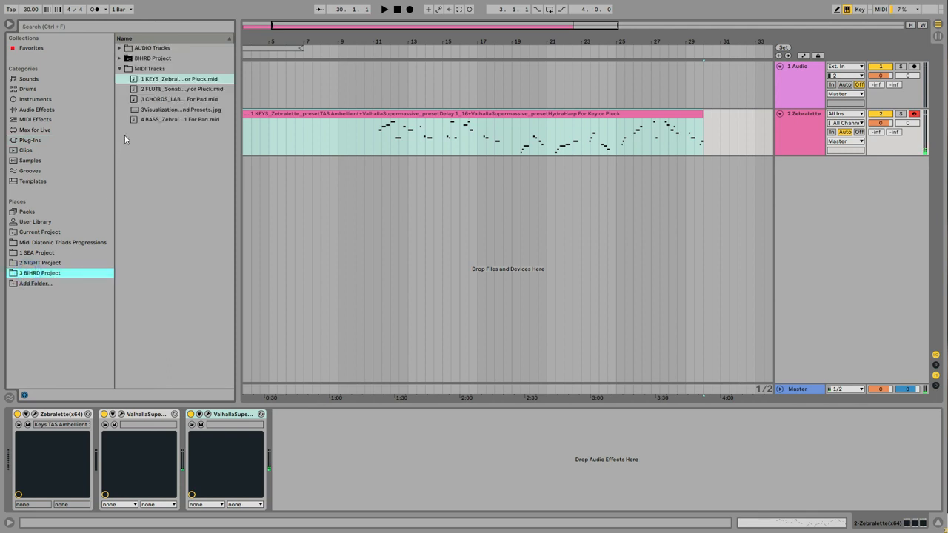
click(145, 89)
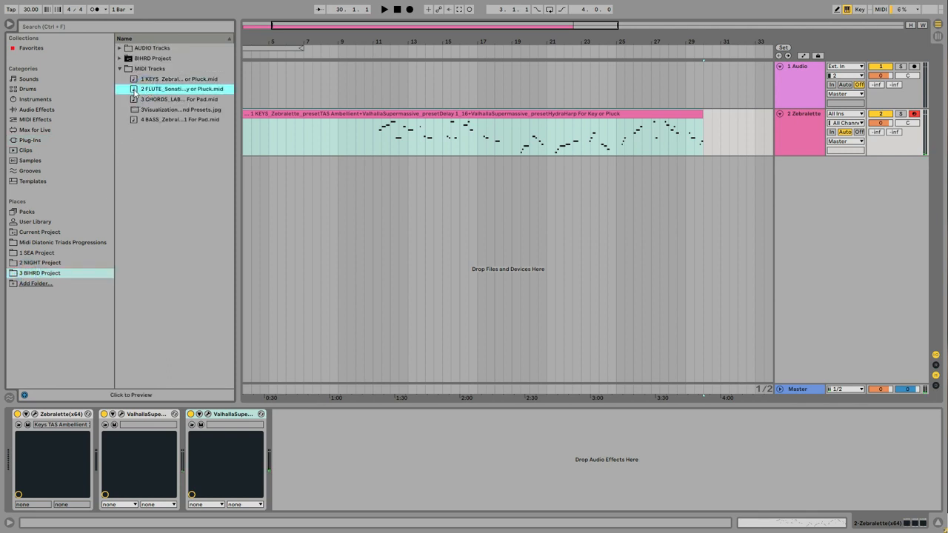
drag(134, 90, 245, 179)
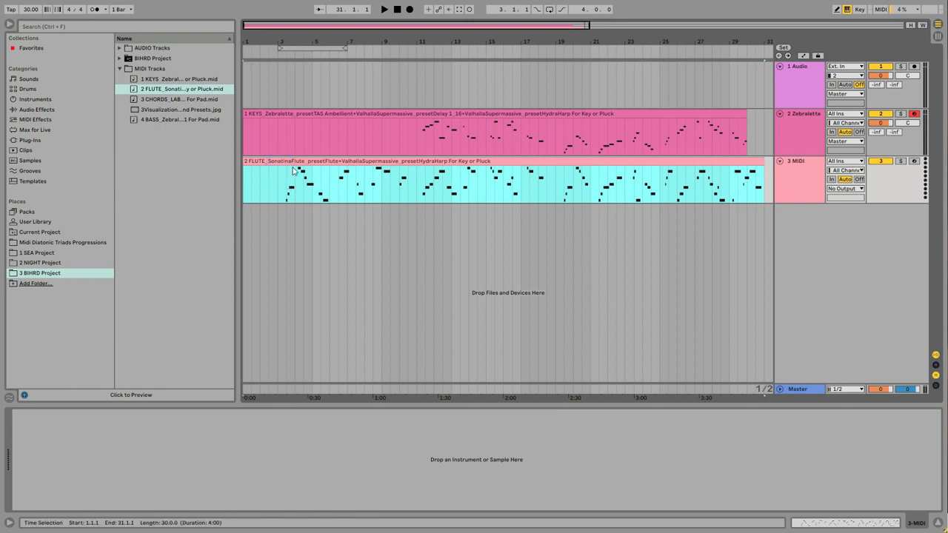
Load the Sonatina Flute - 64 instrument onto the flute track and audition several notes on its keyboard.
click(30, 141)
drag(140, 59, 184, 111)
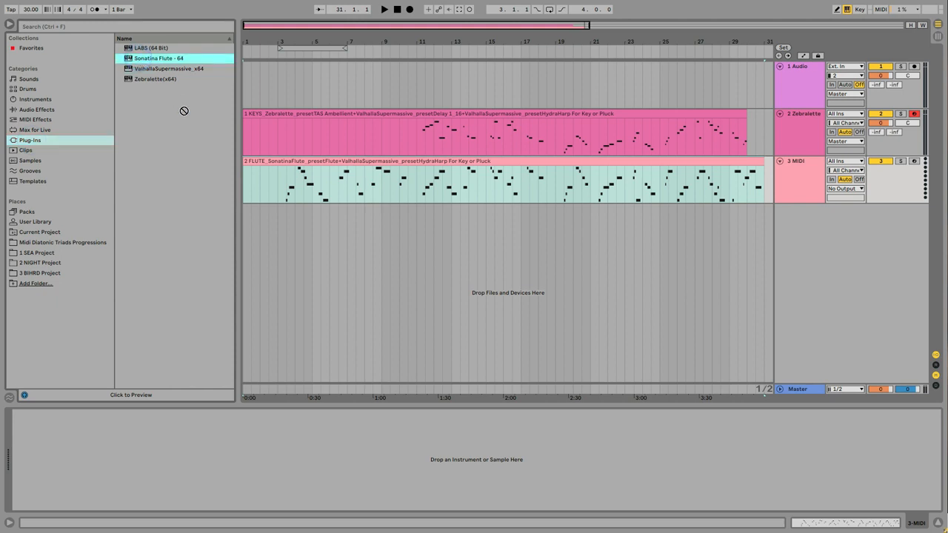
drag(270, 184, 271, 185)
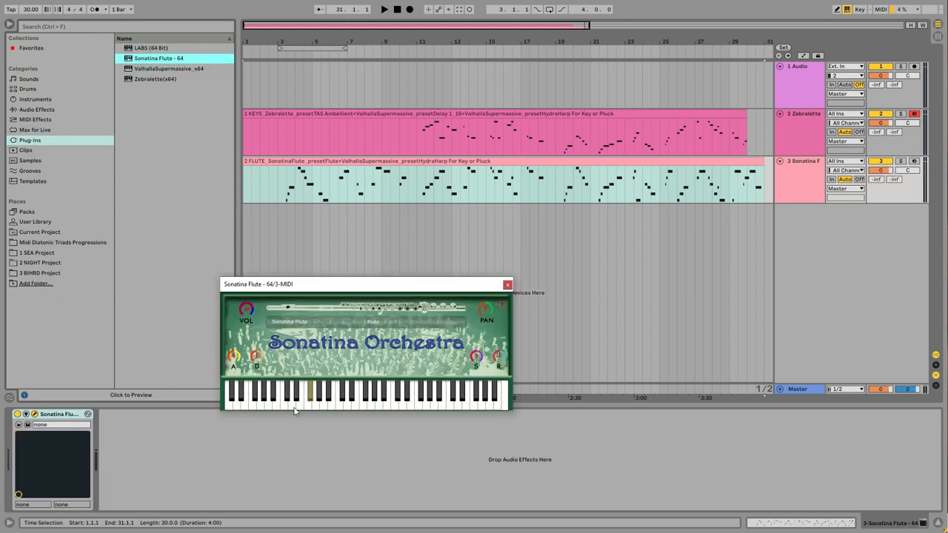
drag(298, 409, 378, 410)
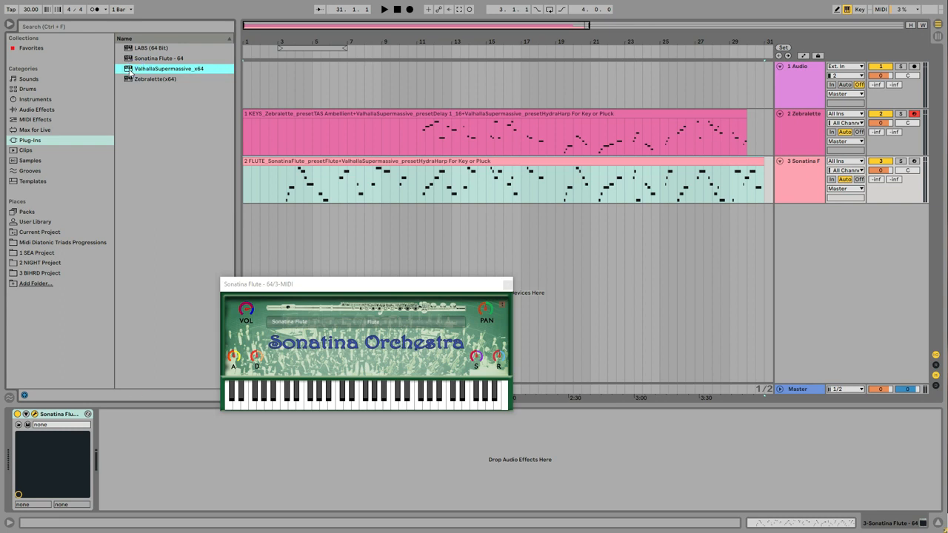
Add ValhallaSupermassive to the flute track with the HydraHarp For Key or Pluck preset, audition the flute through it, and close the effect window.
drag(129, 71, 292, 174)
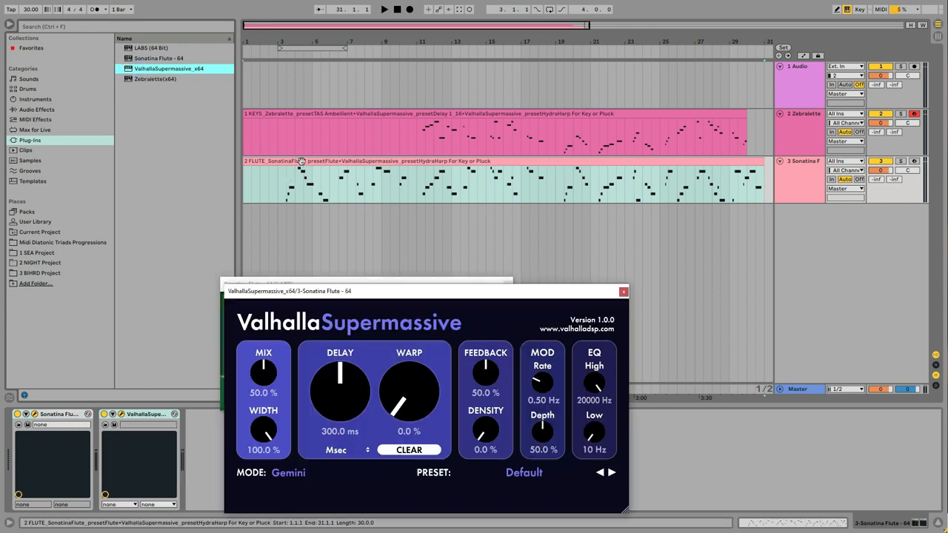
click(537, 472)
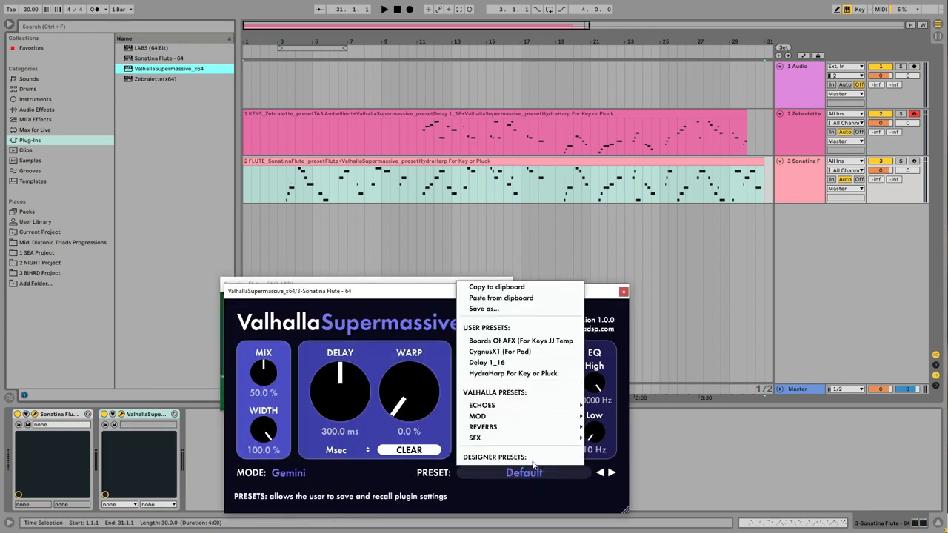
click(518, 374)
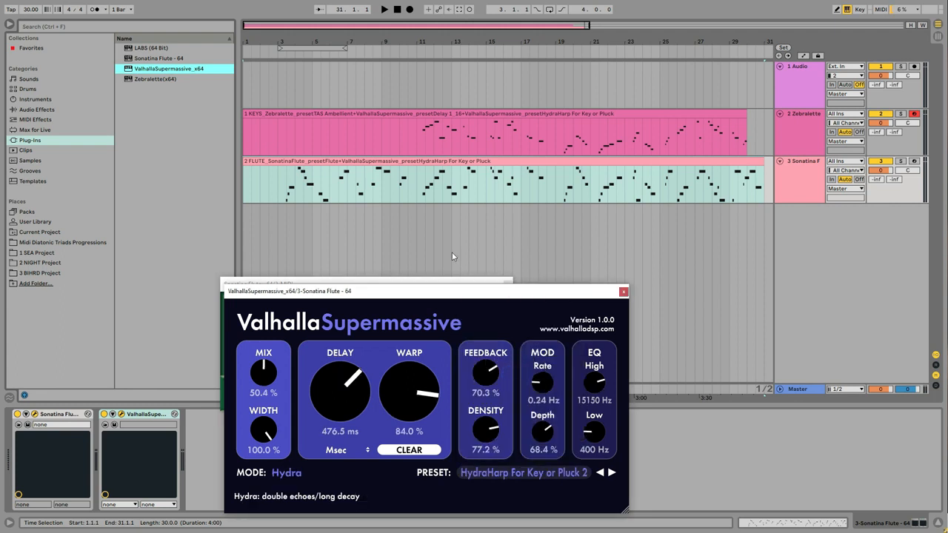
drag(448, 295, 664, 244)
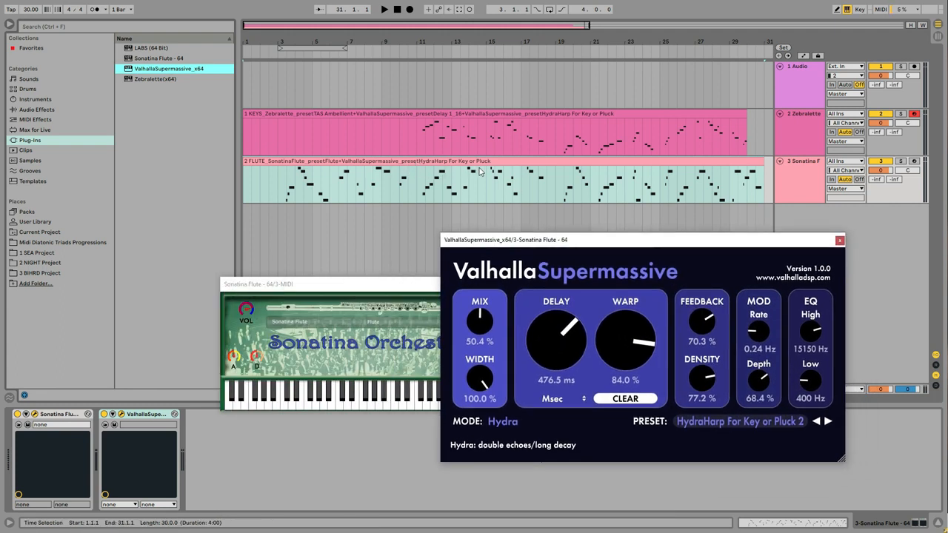
drag(372, 406, 427, 407)
click(839, 241)
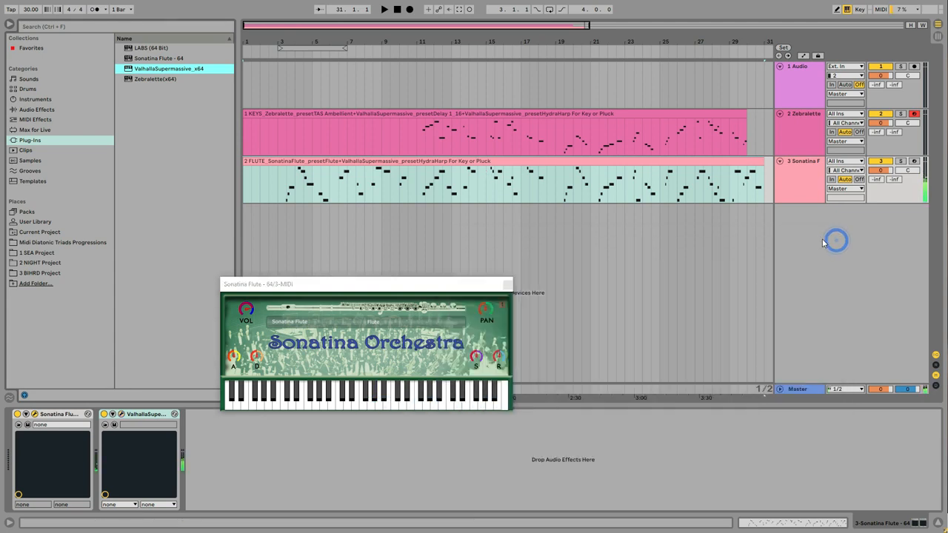
Close the flute instrument's window and place the 3 CHORDS MIDI file from the 3 BIHRD Project on a new track below the flute, starting at bar 1.
click(507, 286)
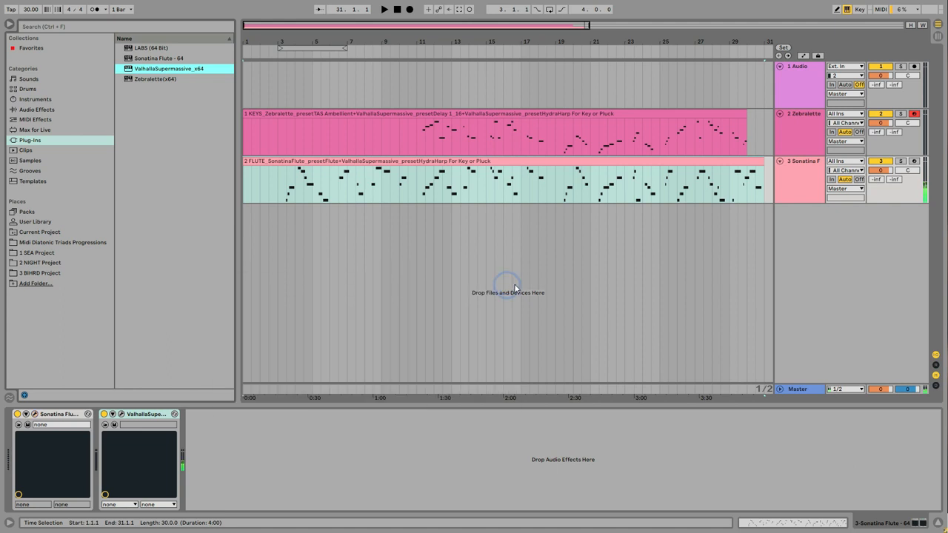
click(28, 274)
drag(139, 100, 248, 216)
drag(299, 35, 299, 28)
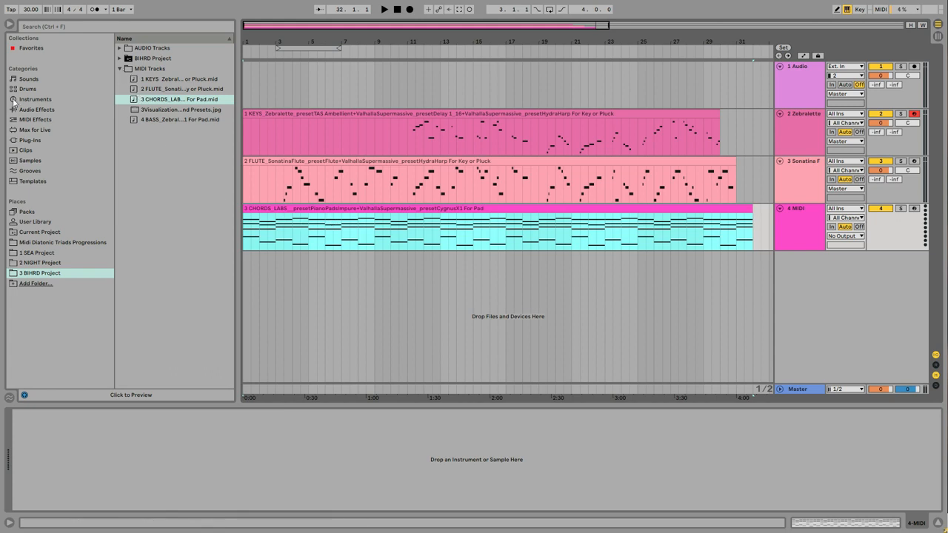
Load the LABS (64 Bit) instrument onto the chords track and choose its Piano Pads: Impure preset.
click(29, 140)
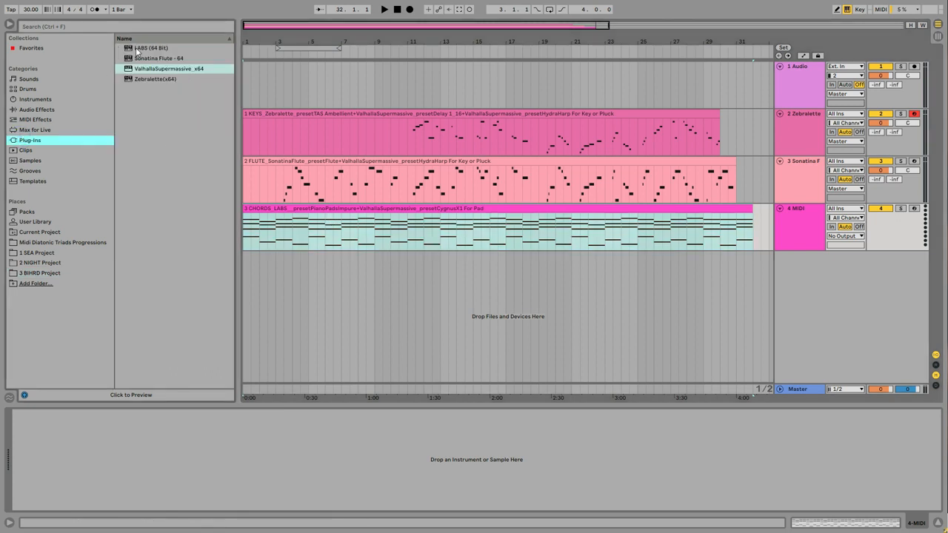
drag(137, 50, 204, 171)
drag(278, 230, 278, 229)
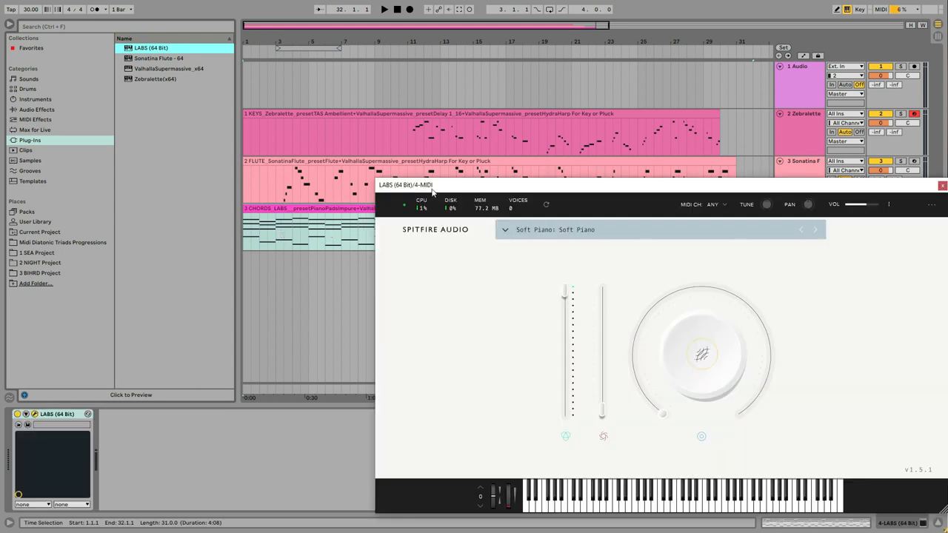
drag(453, 188, 400, 264)
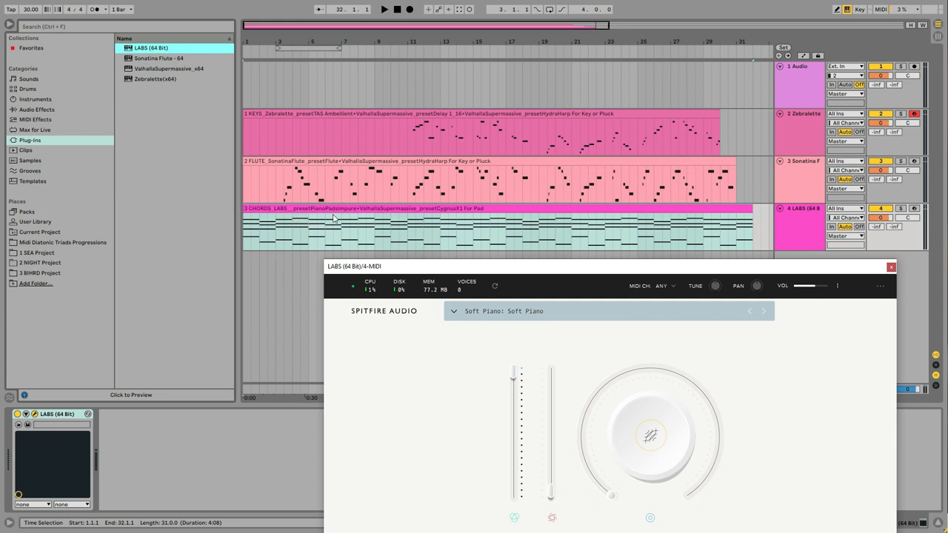
click(536, 314)
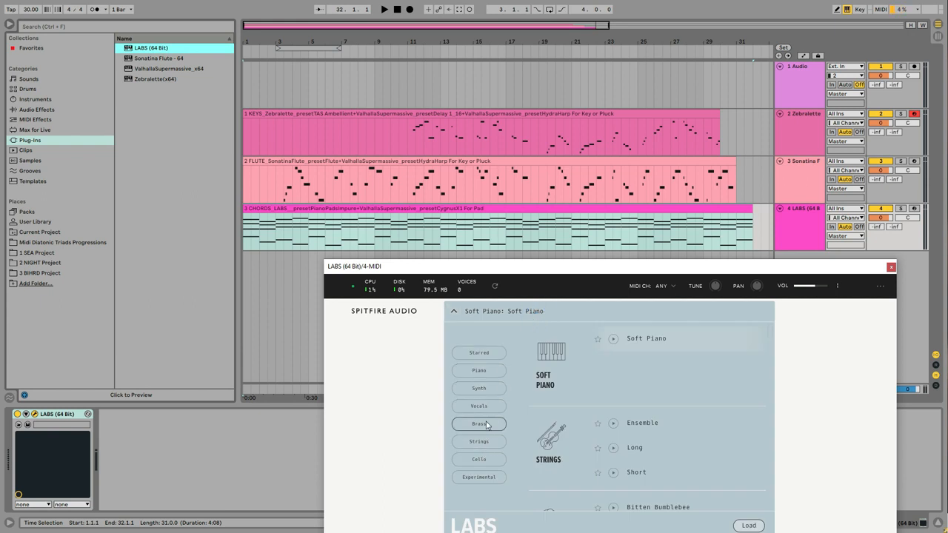
click(488, 376)
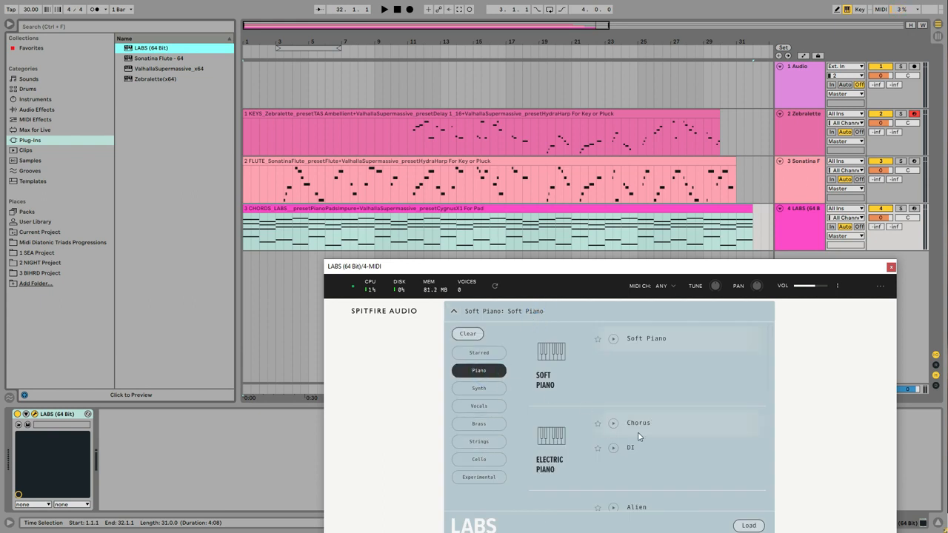
scroll(709, 422, down, 5)
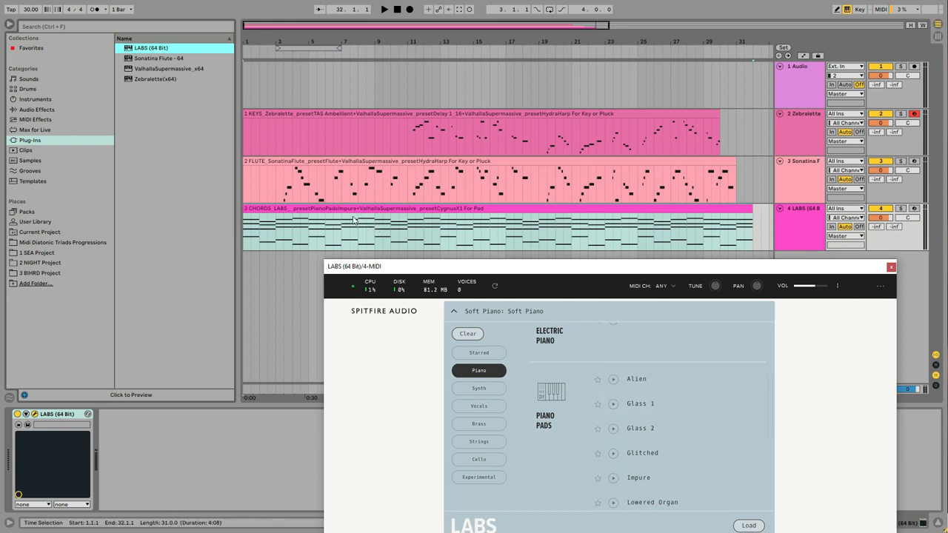
click(639, 478)
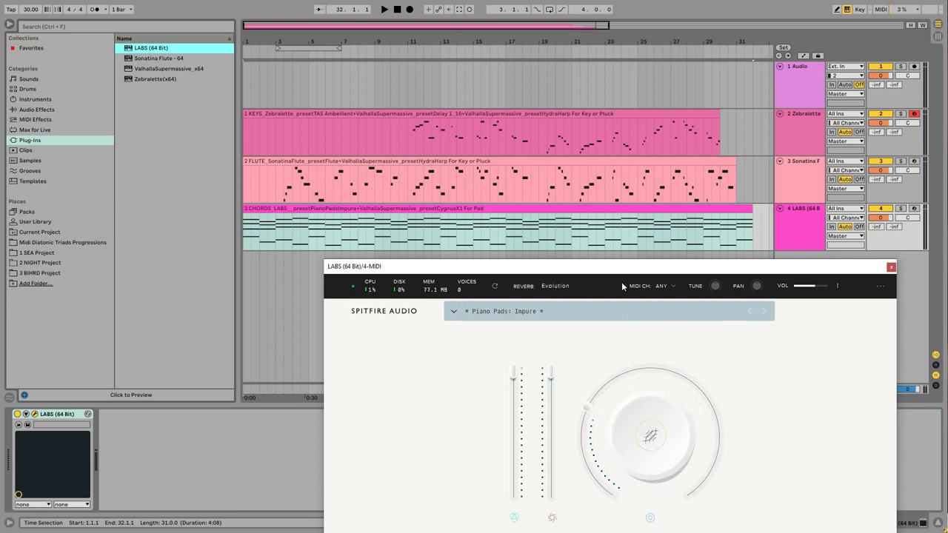
Audition several notes on the LABS keyboard, arm the chords track for recording, and close the instrument window.
drag(617, 271, 545, 167)
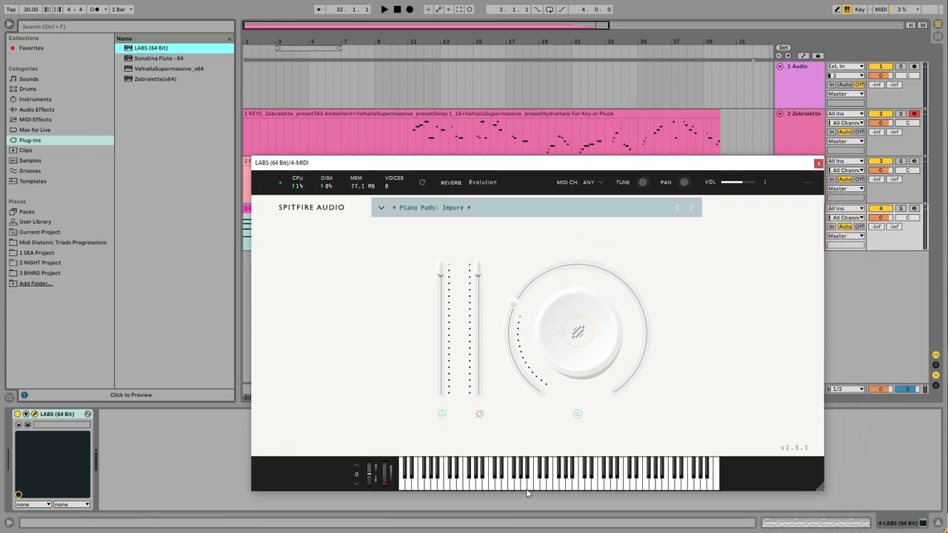
click(547, 486)
click(577, 488)
click(614, 485)
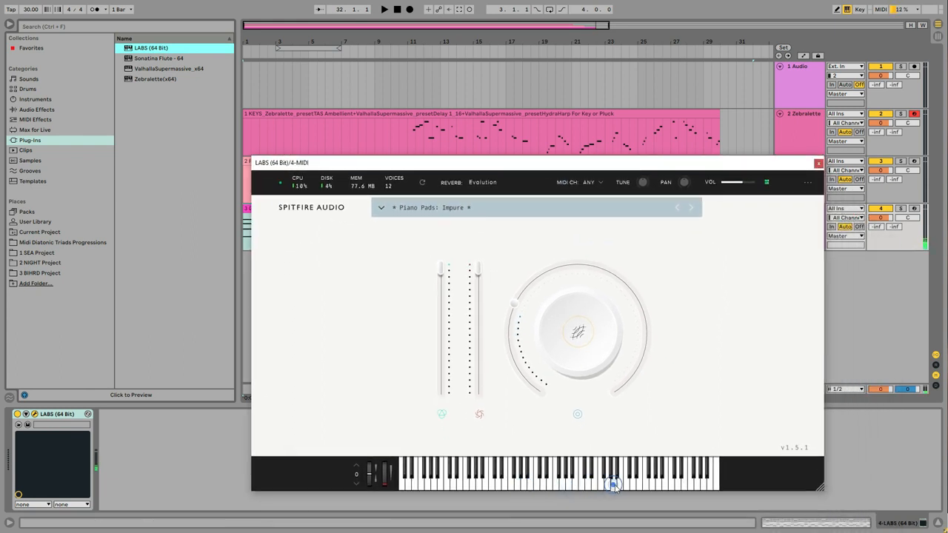
click(914, 209)
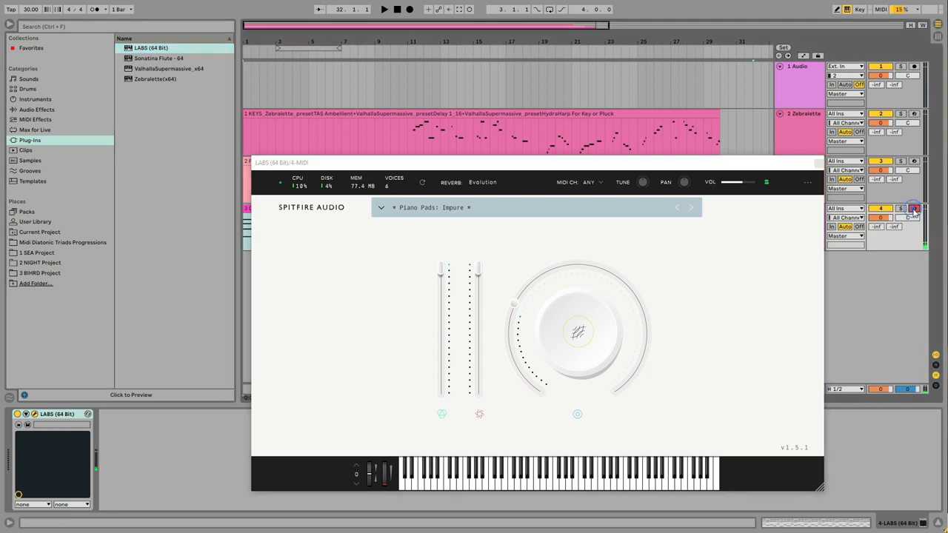
click(818, 163)
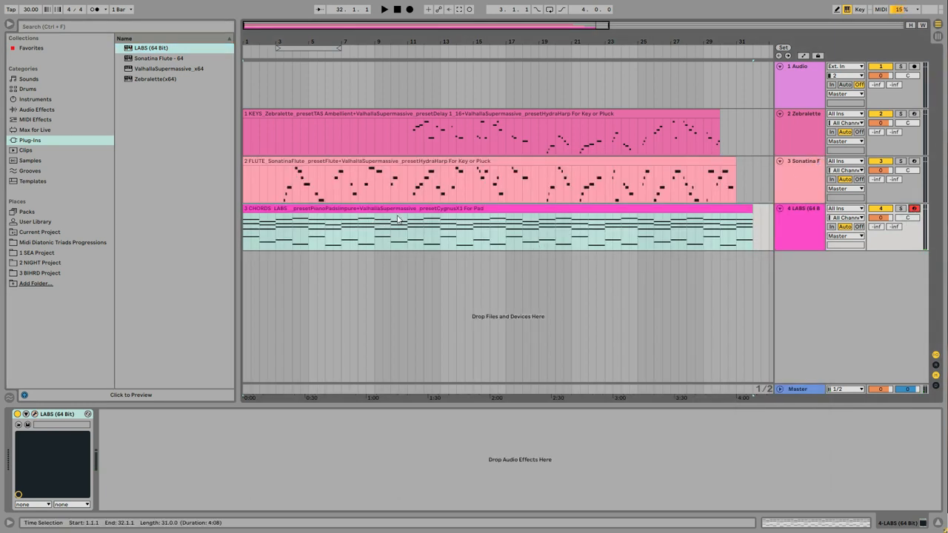
Add ValhallaSupermassive to the chords track with the CygnusX1 (For Pad) preset and close its window.
click(142, 69)
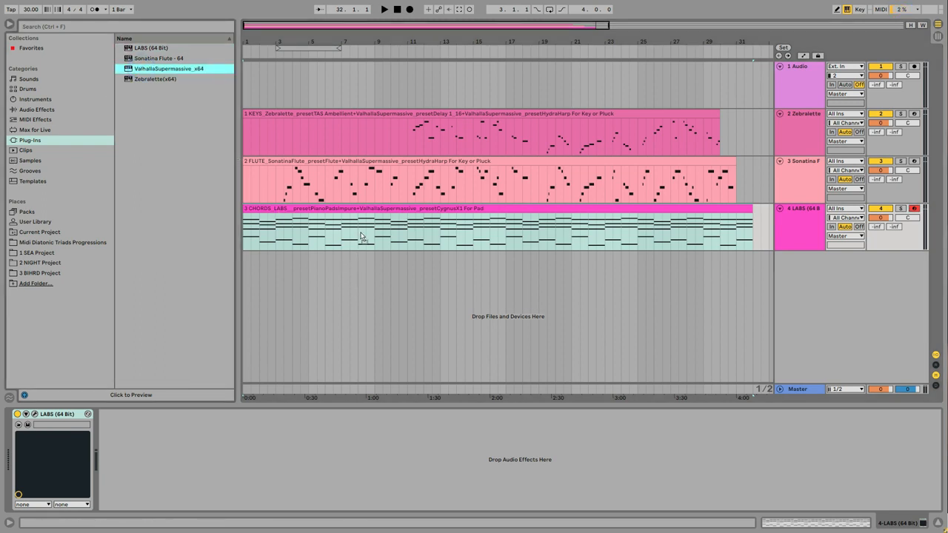
key(Return)
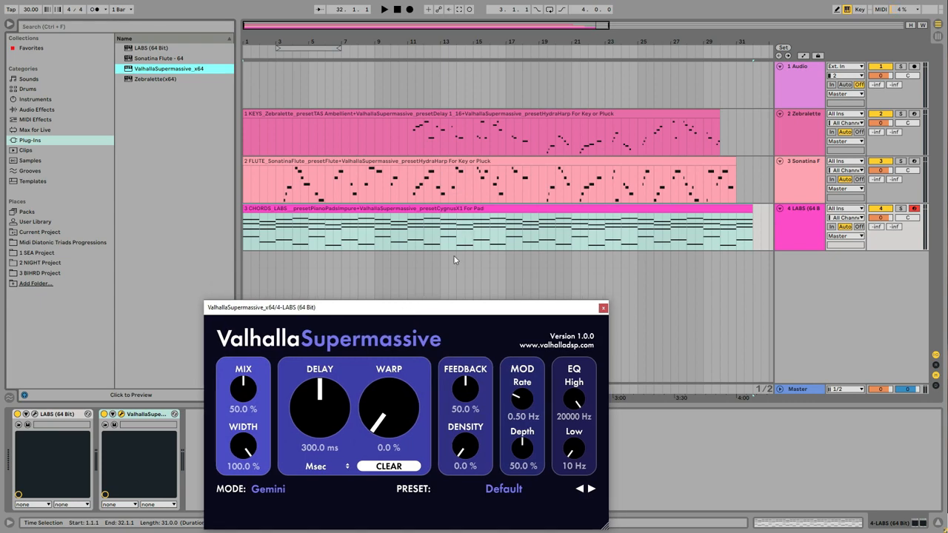
click(502, 486)
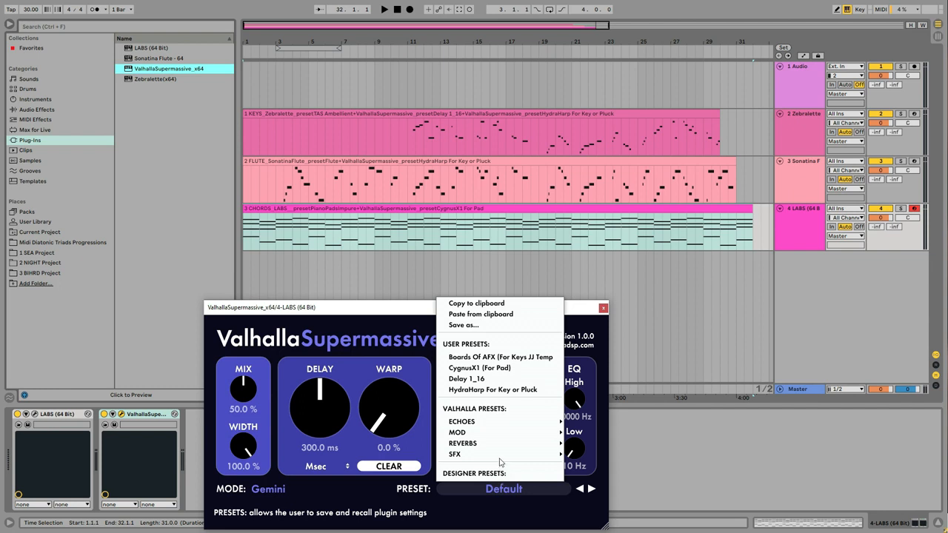
click(497, 369)
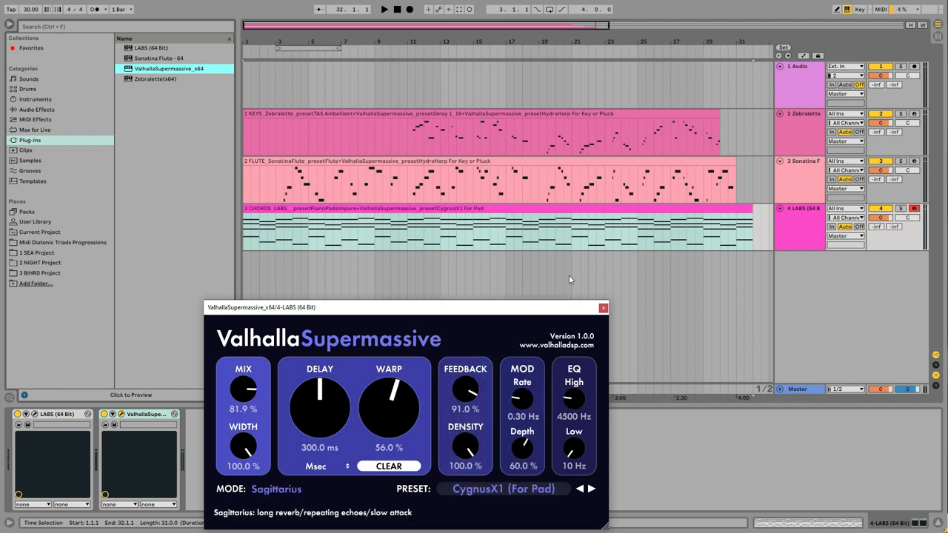
click(603, 308)
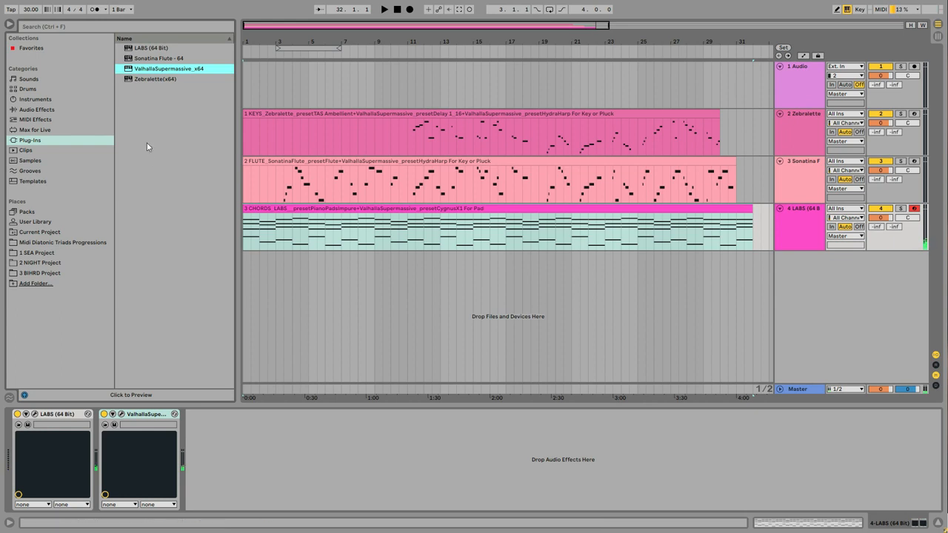
Place the 4 BASS MIDI file from the 3 BIHRD Project on a new track below the chords, starting at bar 1.
click(34, 273)
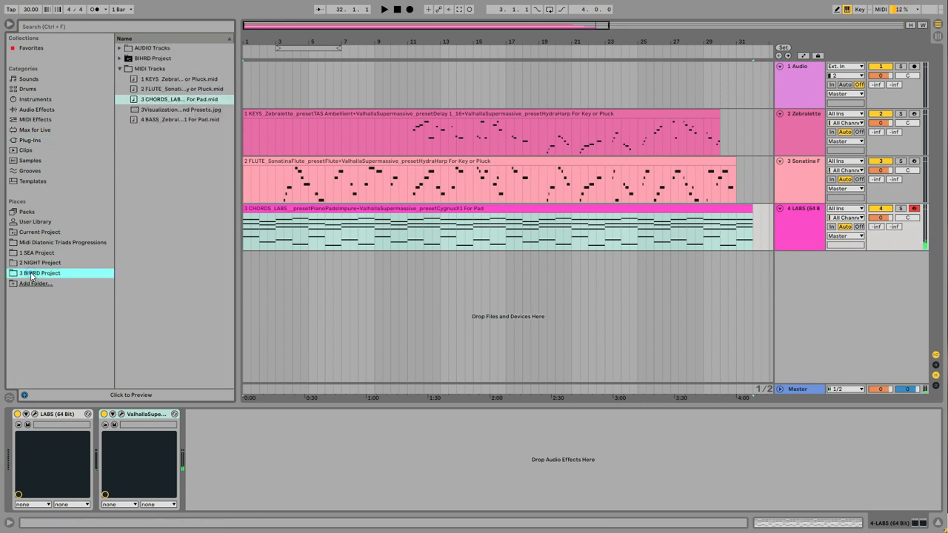
click(146, 121)
drag(144, 124, 251, 266)
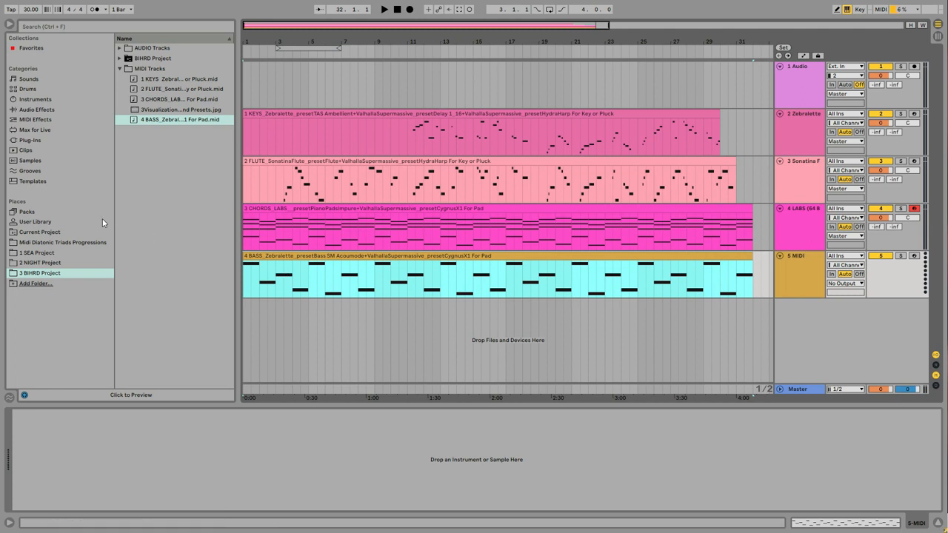
Load Zebralette(x64) onto the bass track with the Bass SM Acoumode.fxp preset file and arm the track for recording.
click(28, 140)
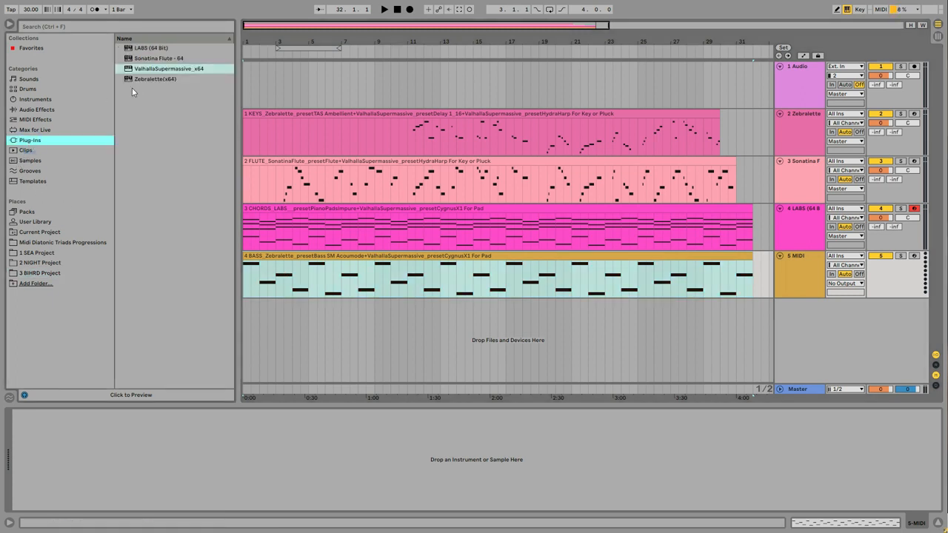
drag(137, 79, 271, 279)
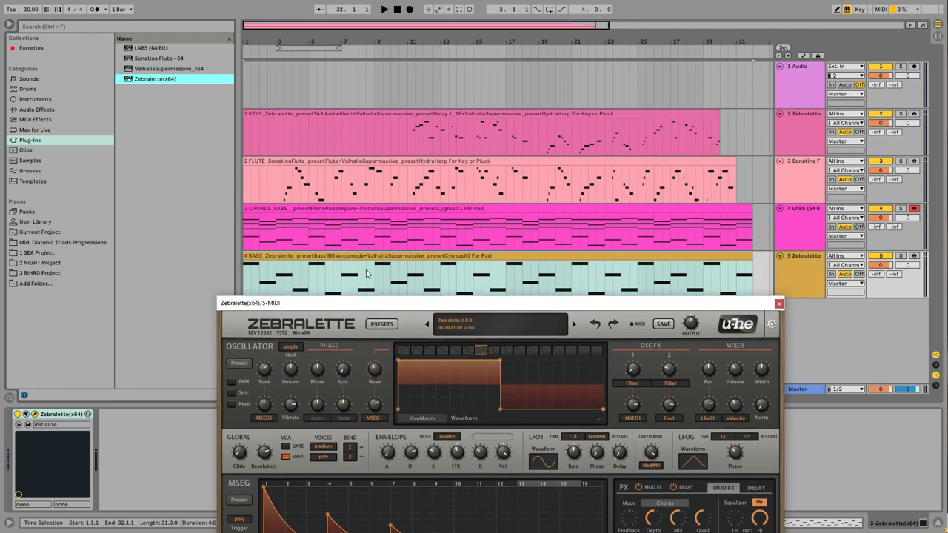
click(19, 426)
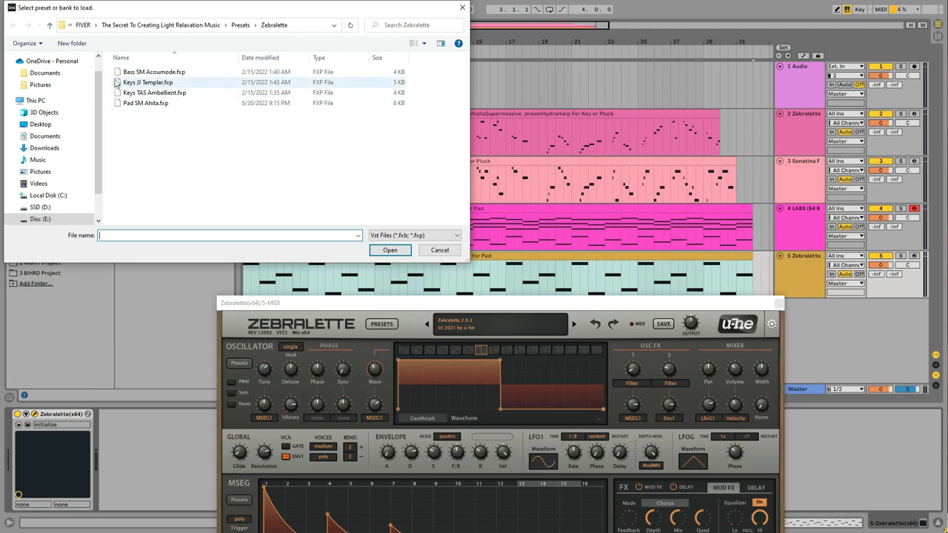
click(178, 73)
click(388, 251)
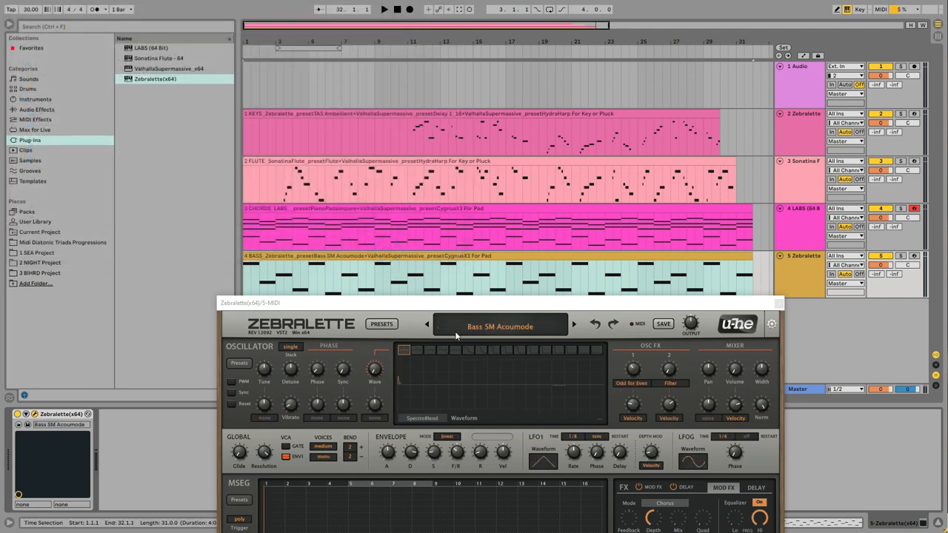
click(915, 255)
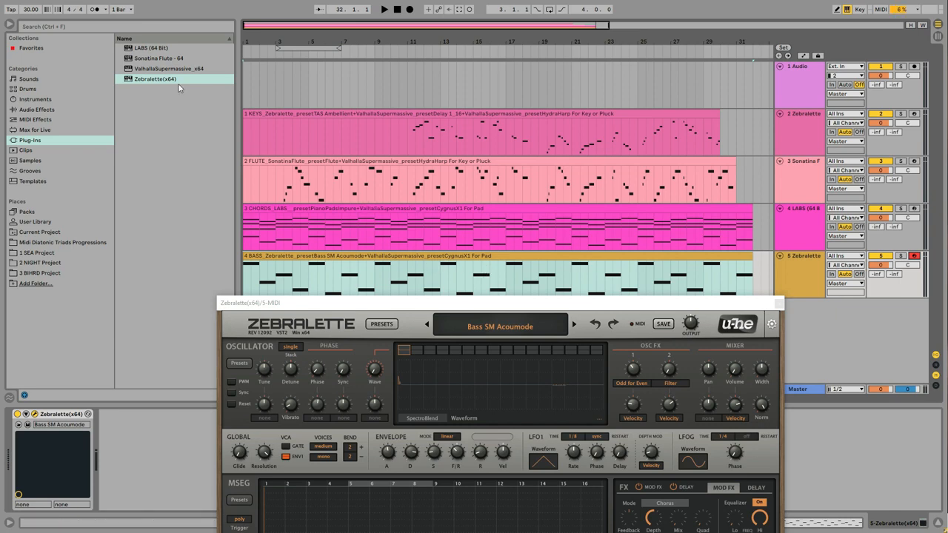
Add ValhallaSupermassive to the bass track with the CygnusX1 (For Pad) preset, and close the effect and Zebralette windows.
click(140, 69)
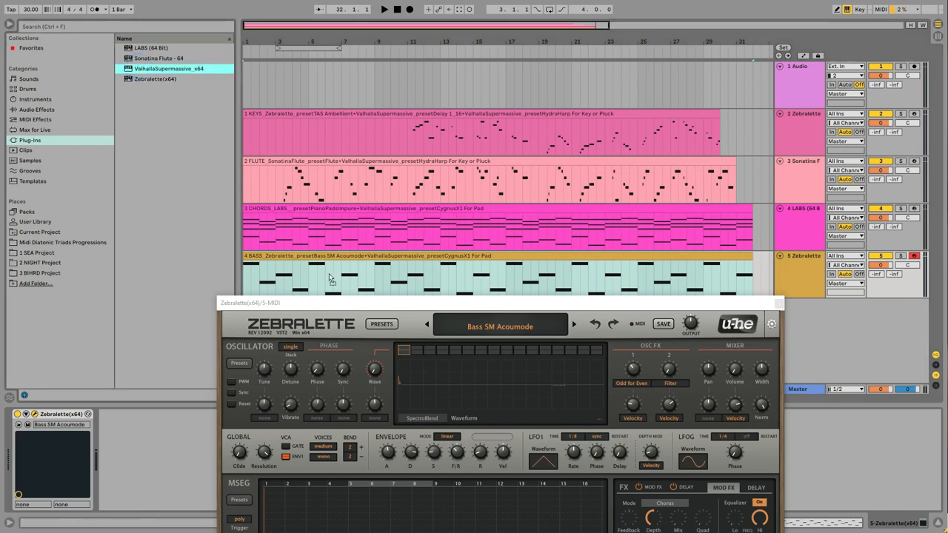
drag(330, 277, 330, 278)
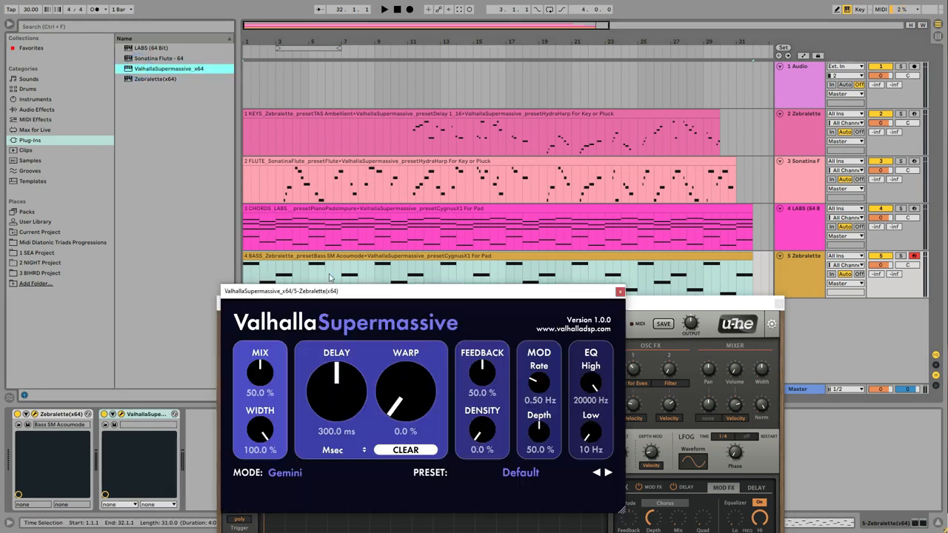
click(519, 476)
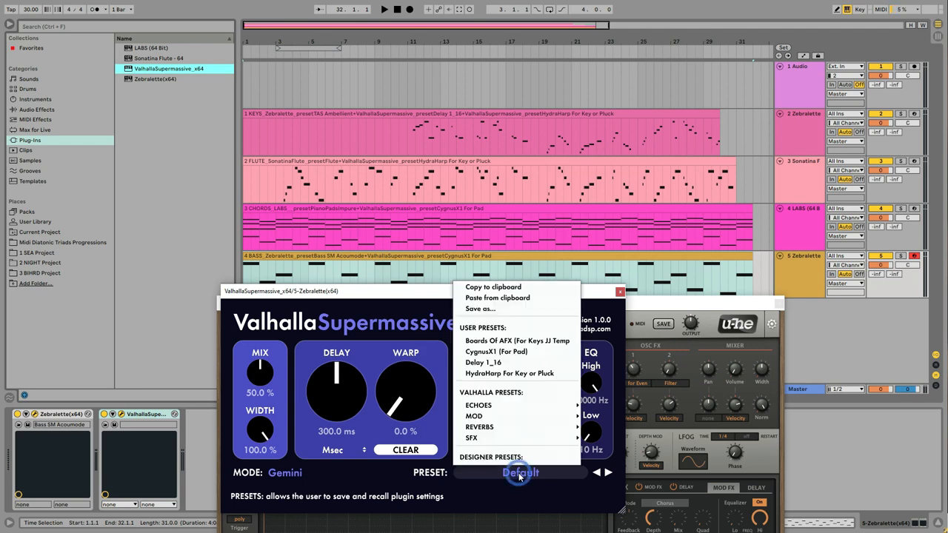
click(502, 357)
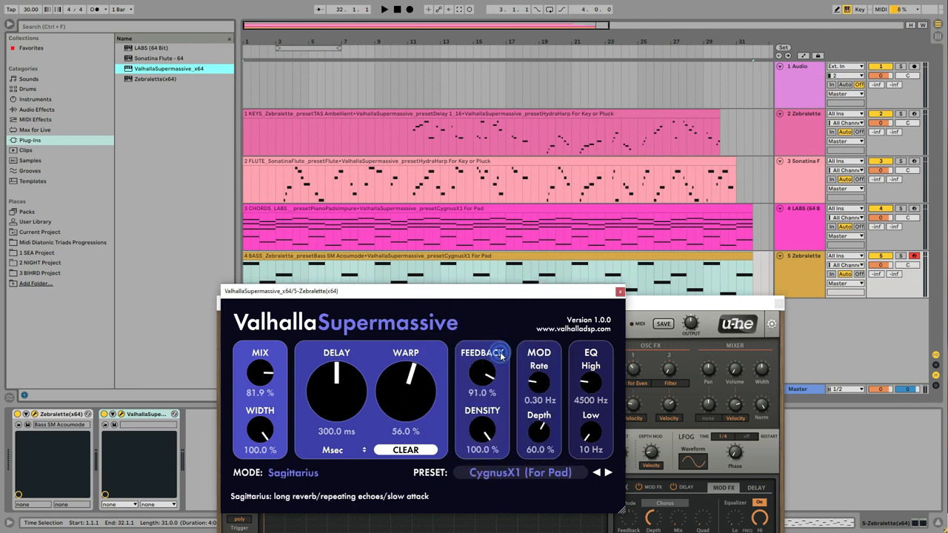
click(619, 291)
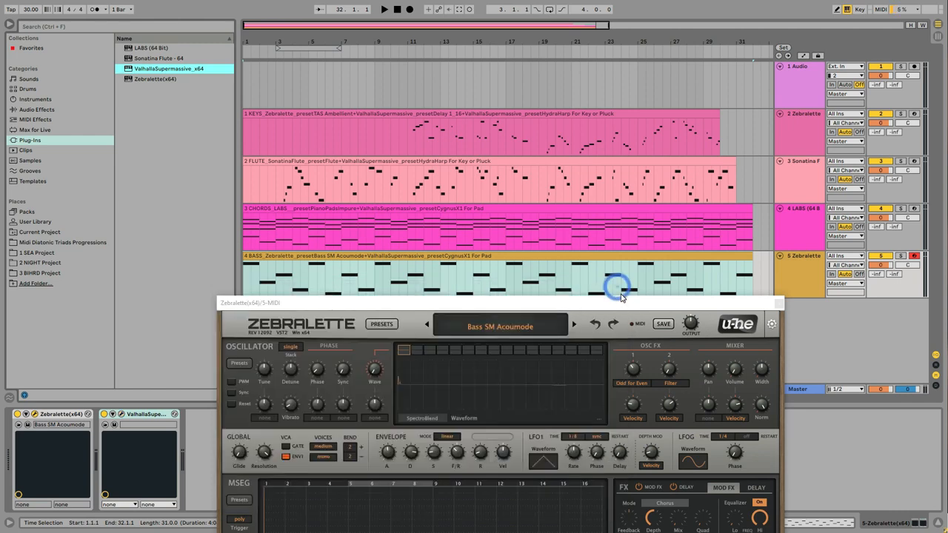
click(779, 302)
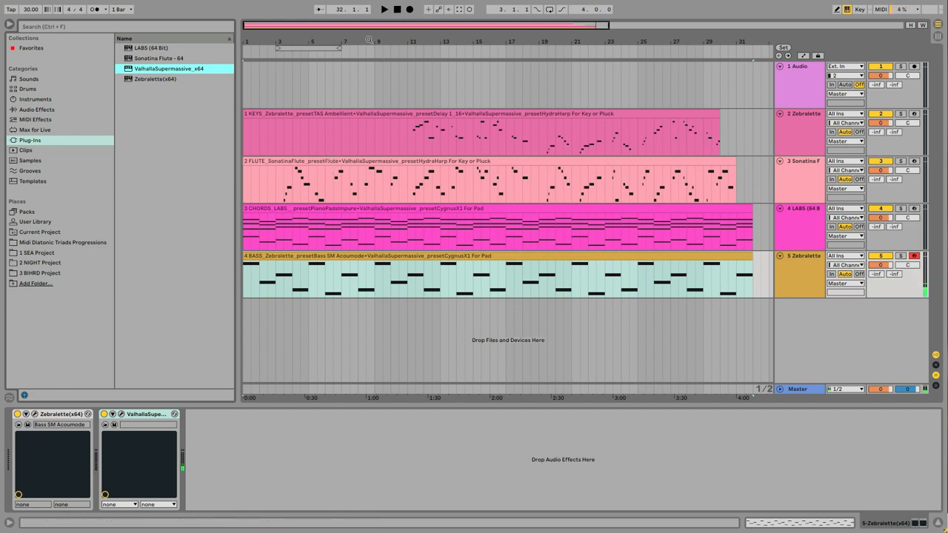
Play the arrangement from the start of the keys clip and set the insert mark at bar 11 on the audio track.
click(258, 114)
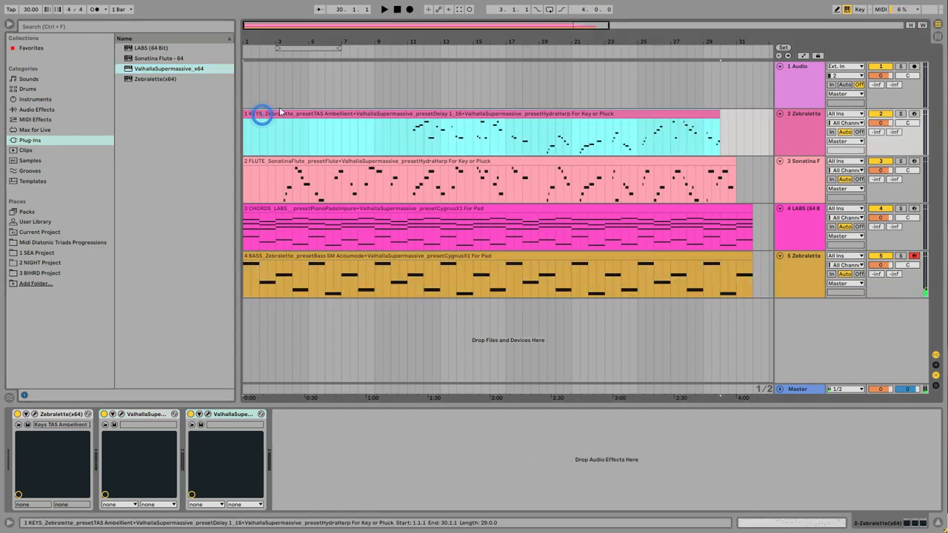
click(384, 9)
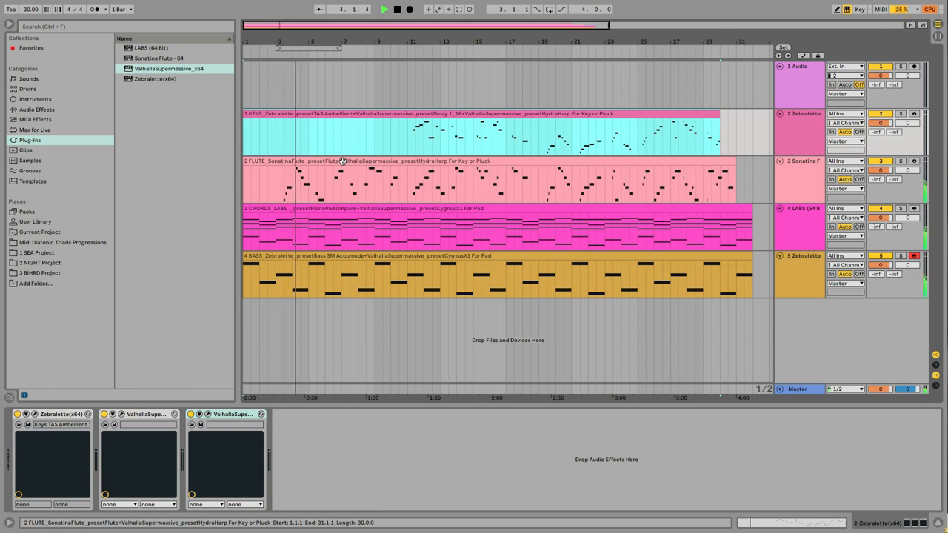
click(410, 141)
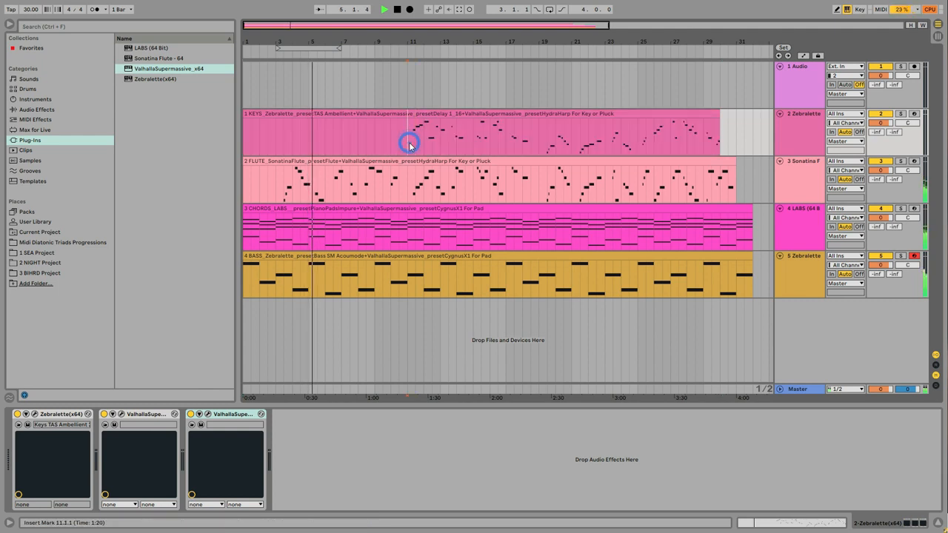
click(407, 85)
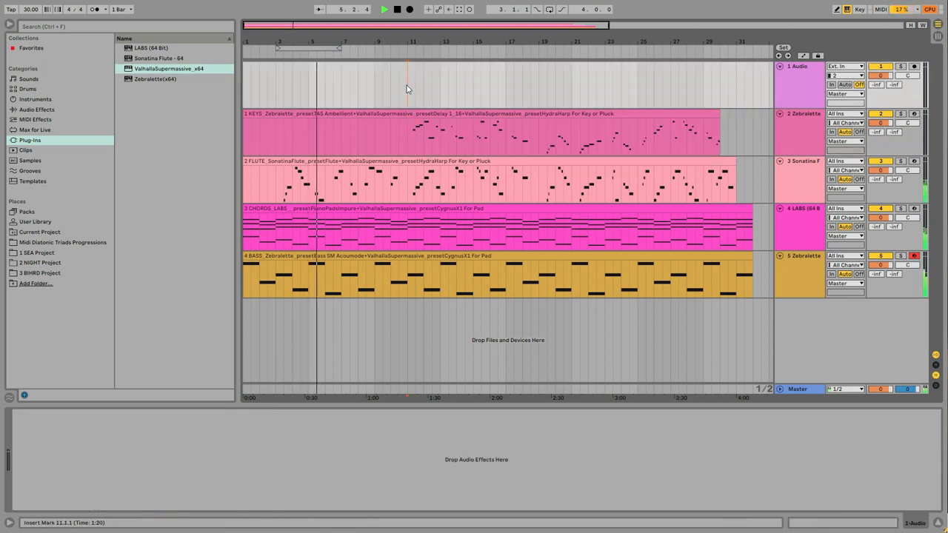
Play the arrangement from bar 11, soloing the keys, flute, chords and bass tracks one after another, and stop playback.
key(space)
key(space)
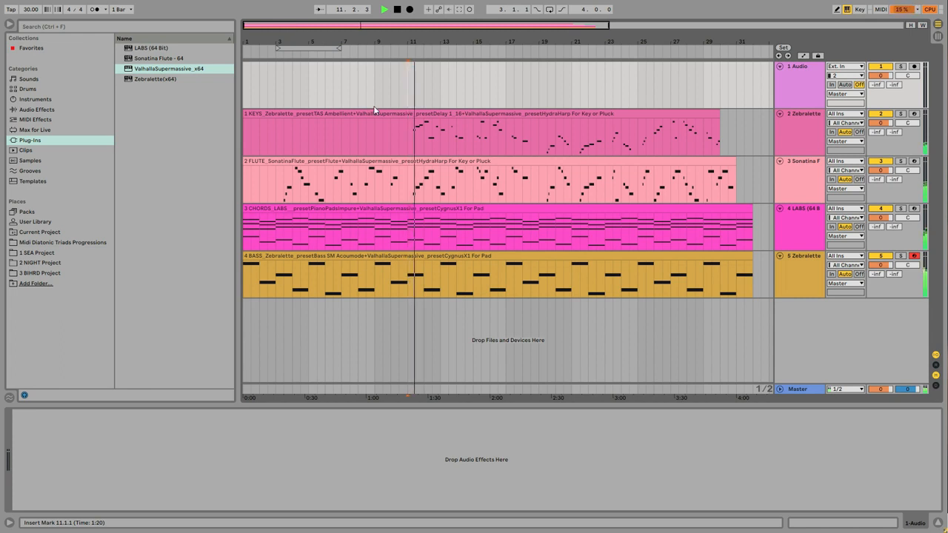
click(900, 115)
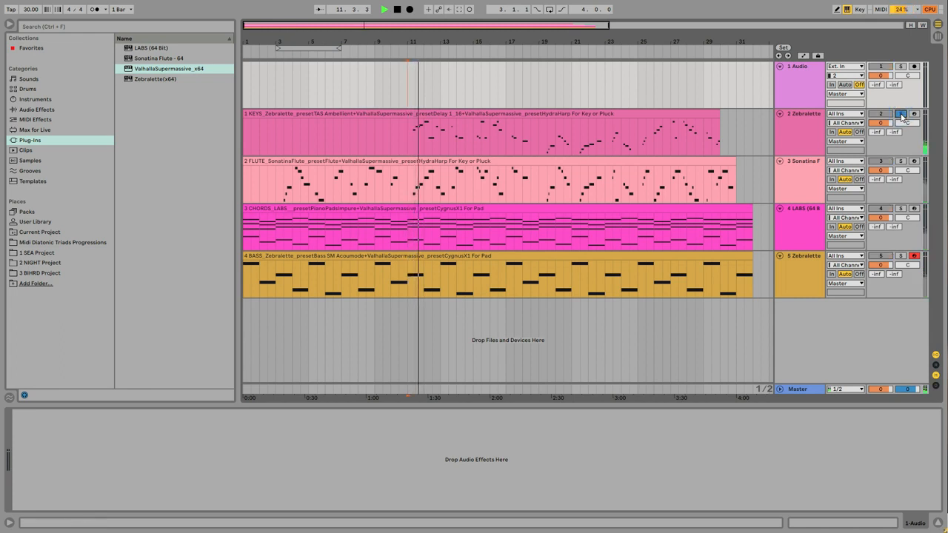
click(901, 114)
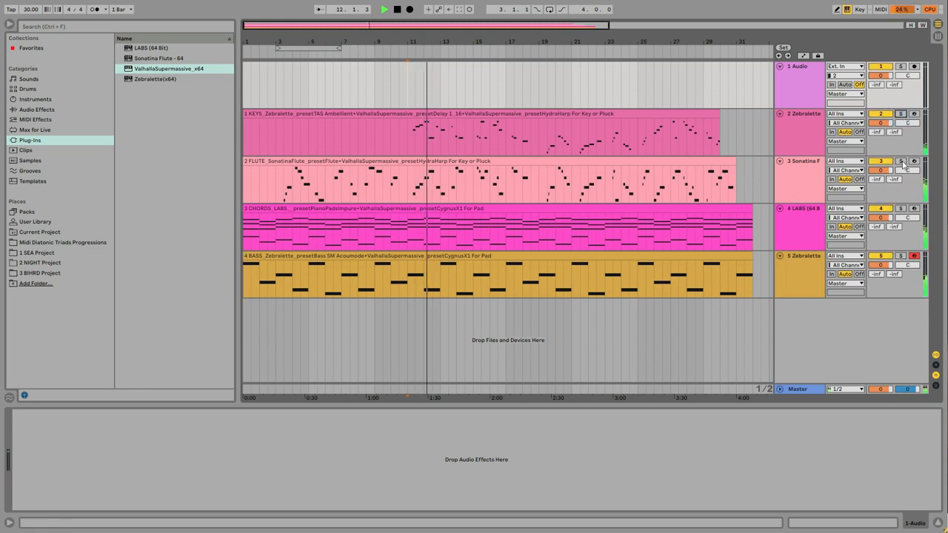
click(901, 161)
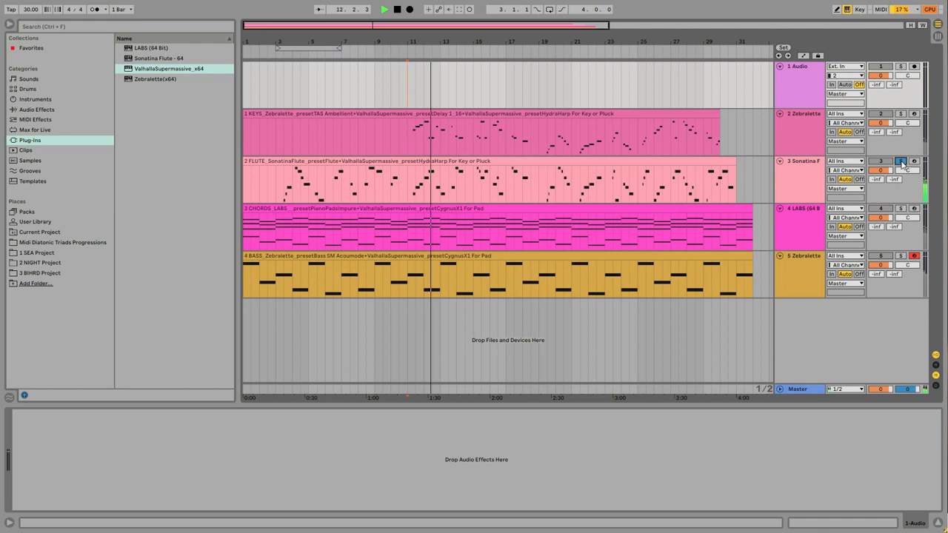
click(901, 162)
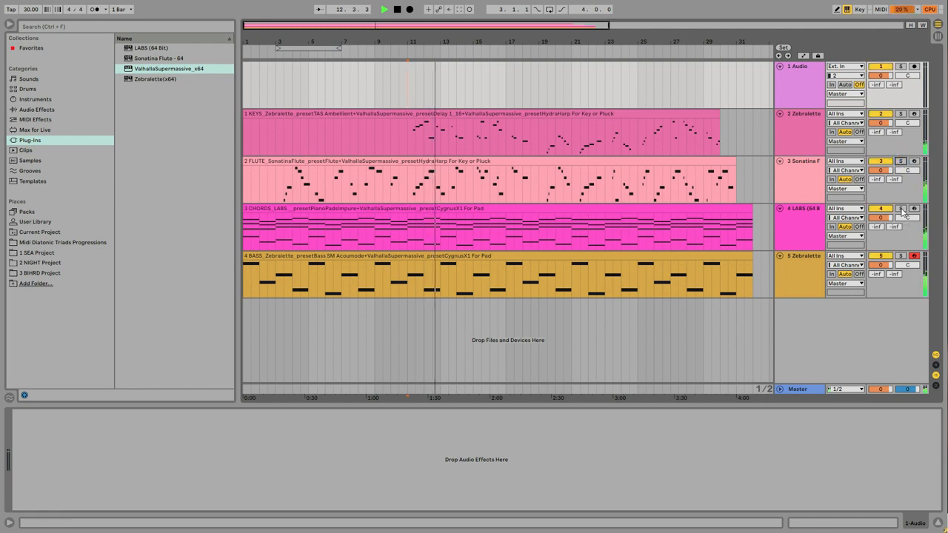
click(901, 209)
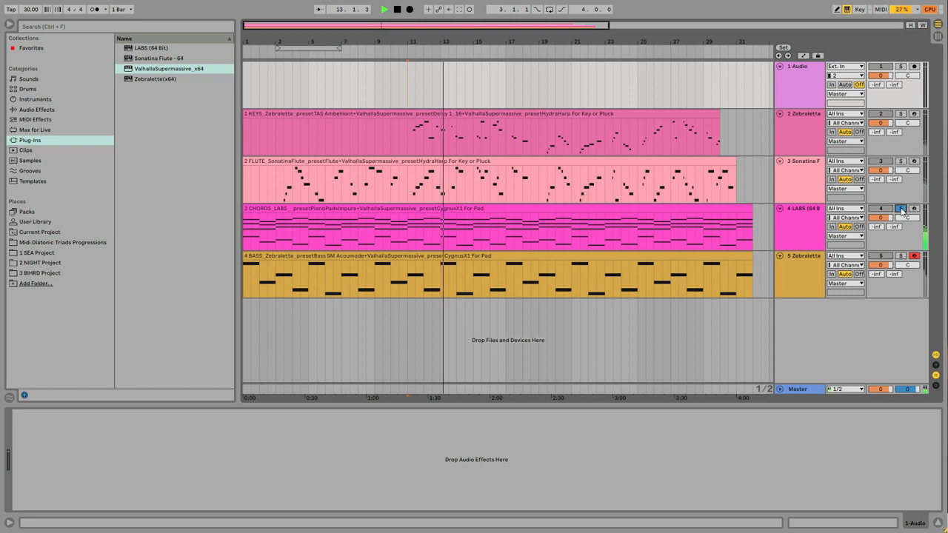
click(901, 210)
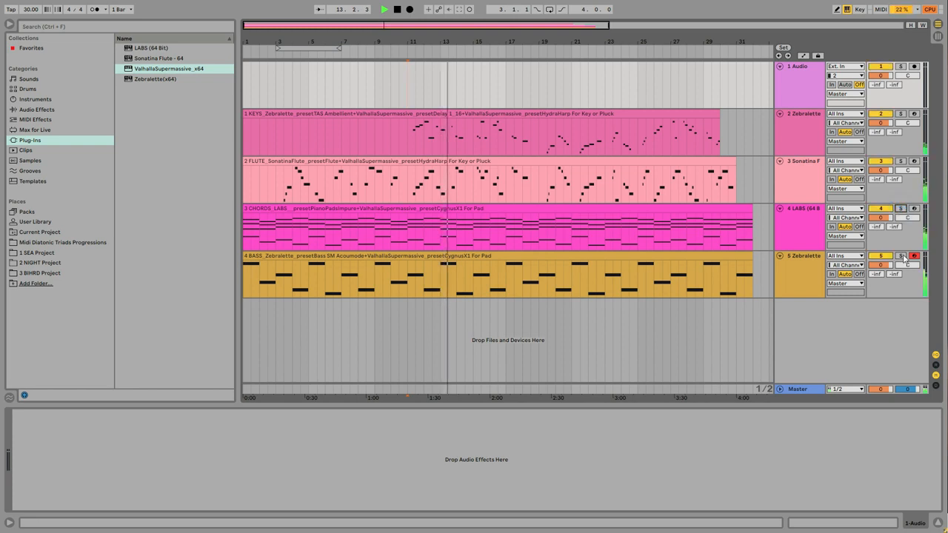
click(900, 255)
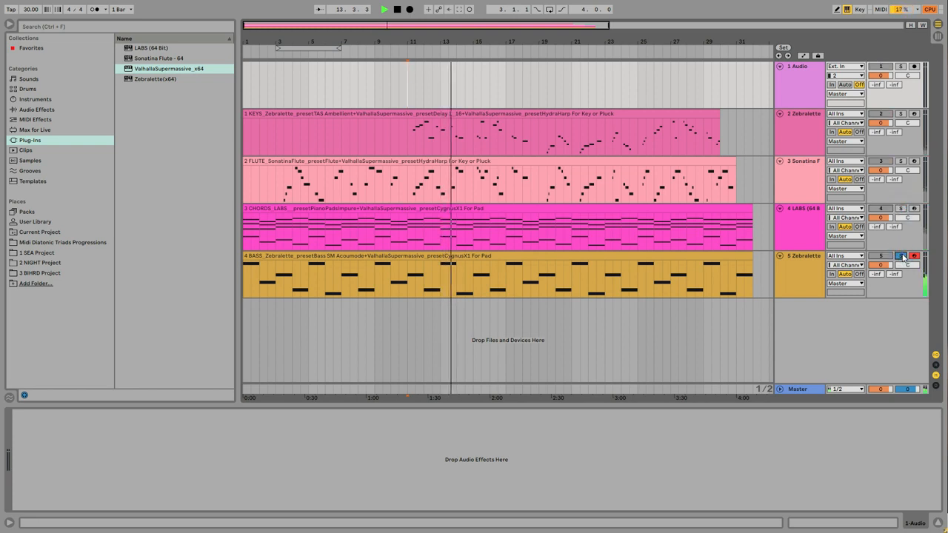
click(900, 255)
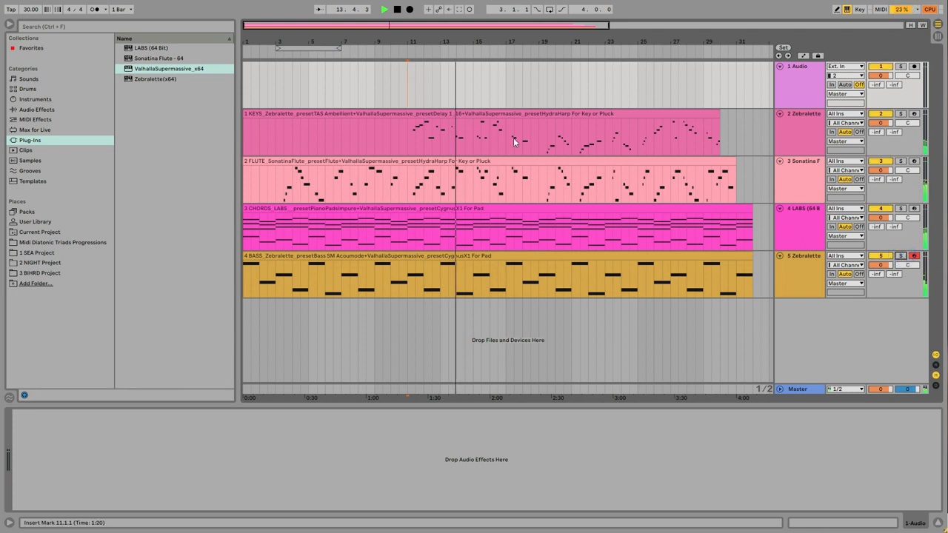
click(396, 9)
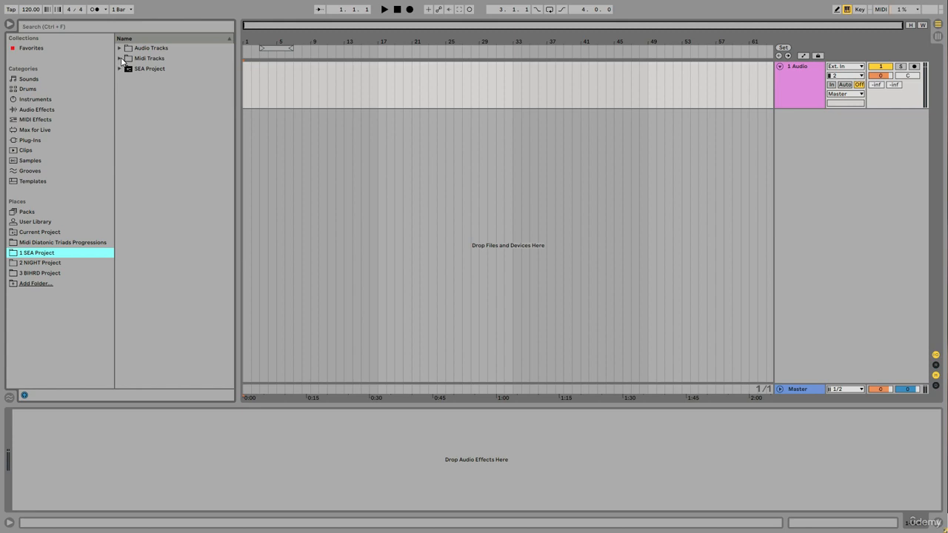
Place the 1 KEYS MIDI file from the 1 SEA Project on a new track at bar 1 and set the tempo to 30 BPM.
click(120, 59)
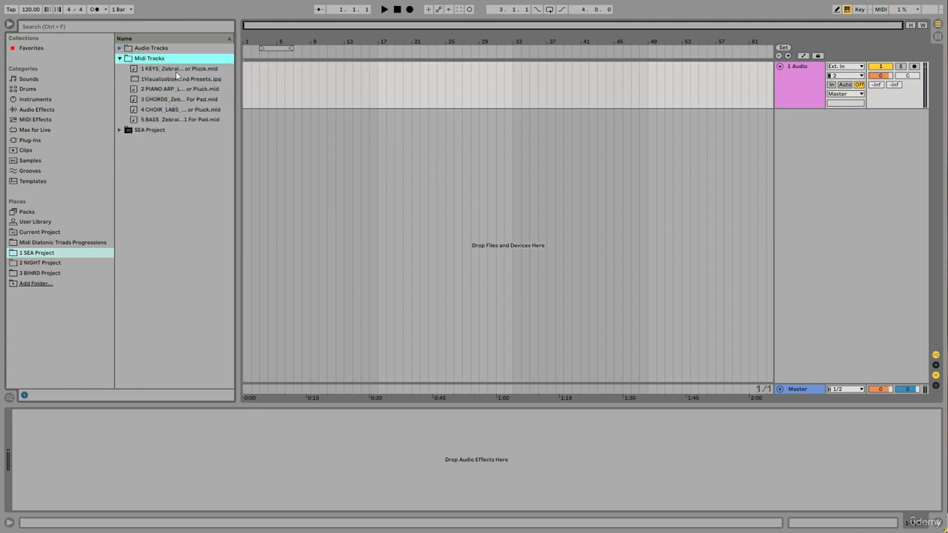
drag(135, 69, 247, 113)
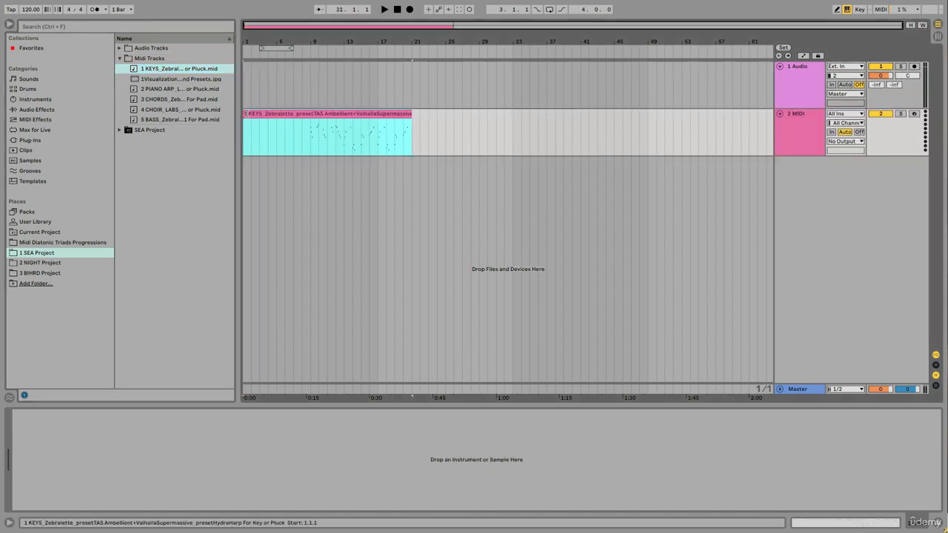
click(30, 10)
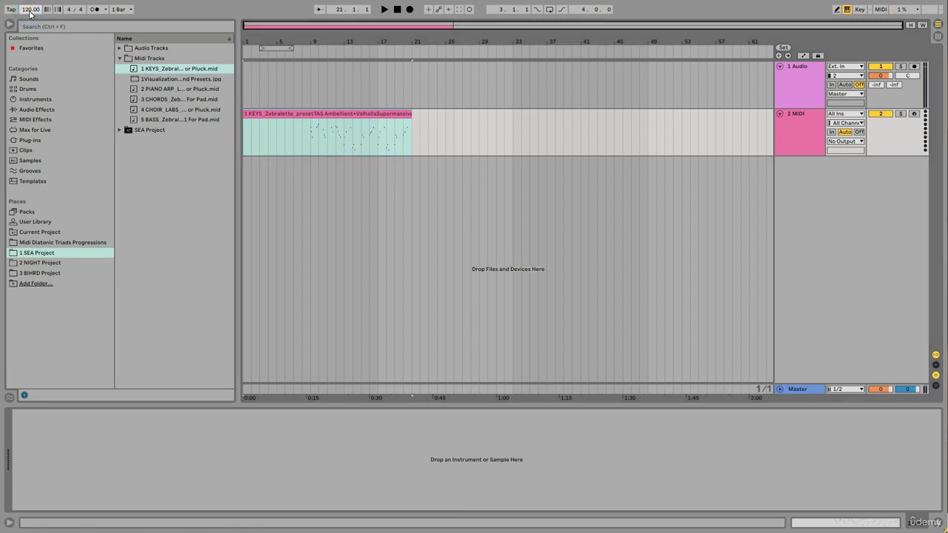
text(1)
text(0)
key(Return)
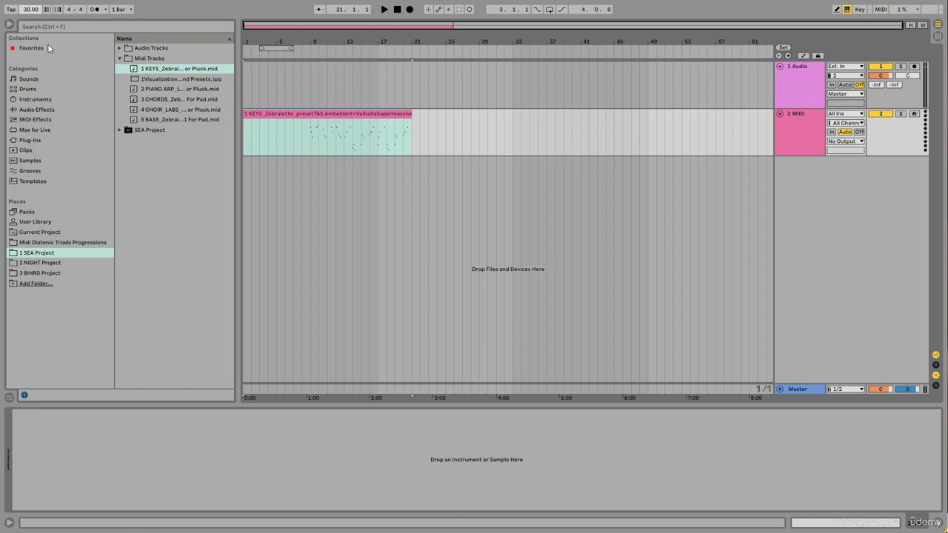
Load the Zebralette(x64) instrument onto the keys track.
click(265, 114)
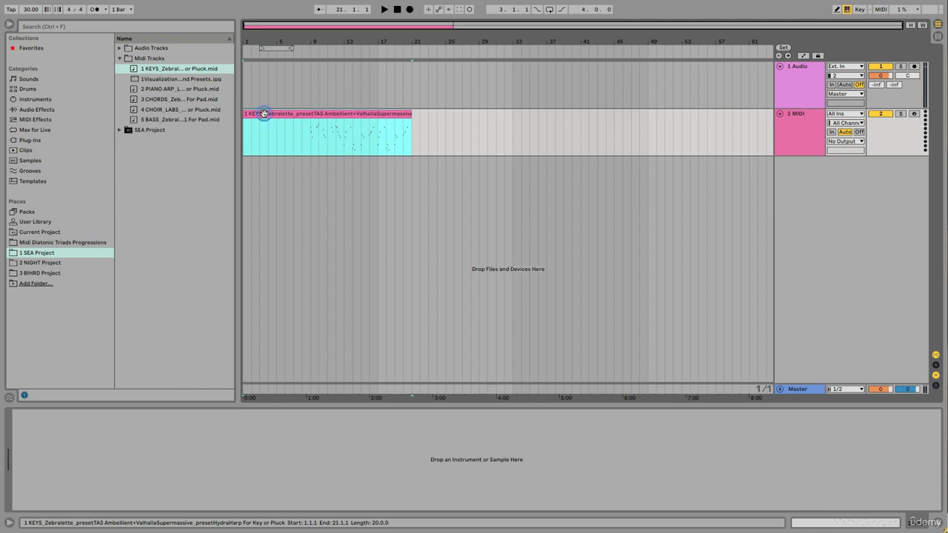
click(30, 140)
drag(131, 80, 284, 134)
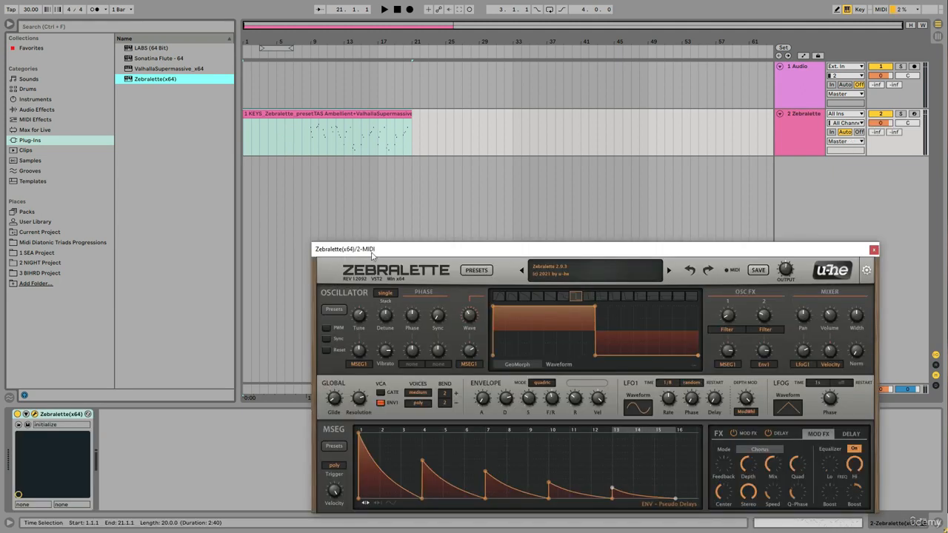
mouse_move(335, 33)
mouse_down()
mouse_move(337, 51)
mouse_move(444, 74)
mouse_up()
key(minus)
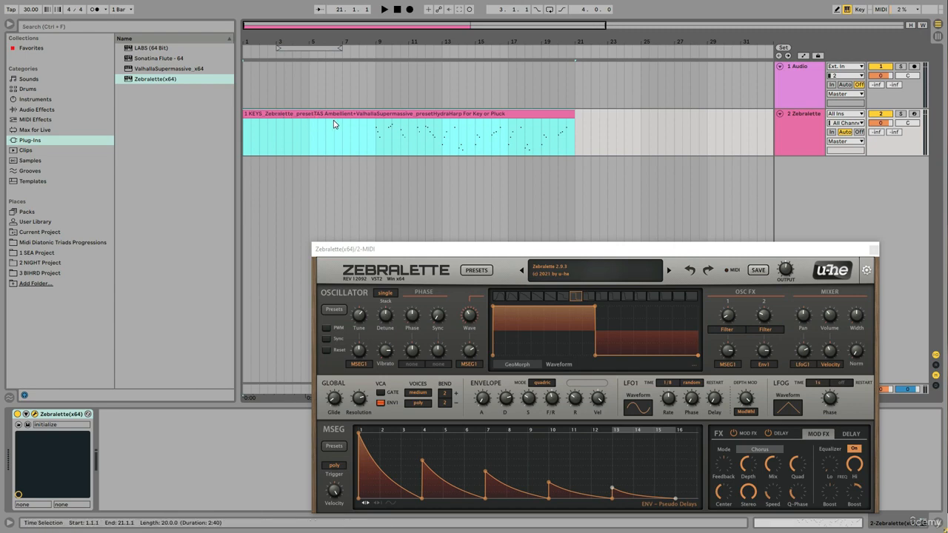
Load the Keys TAS Ambellient.fxp preset file into Zebralette, arm the keys track for recording and close the instrument window.
click(19, 426)
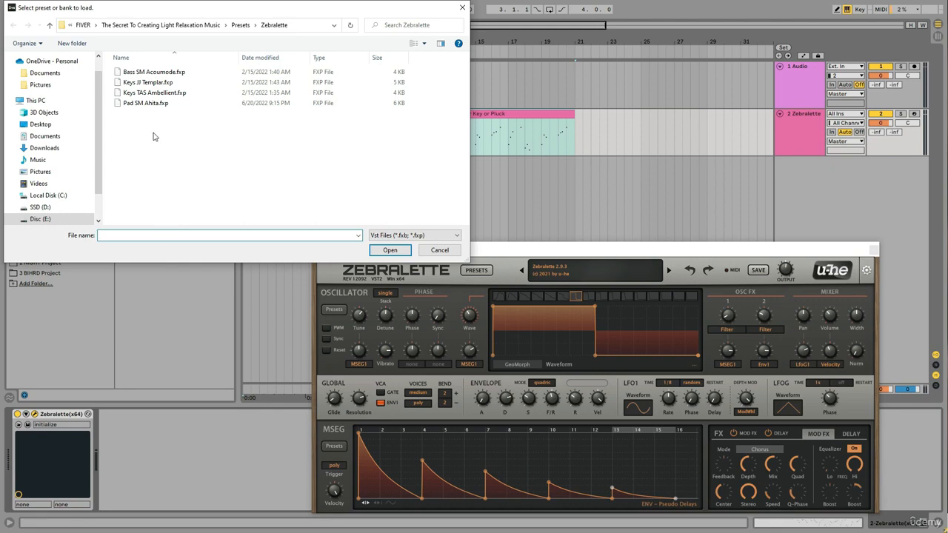
click(141, 93)
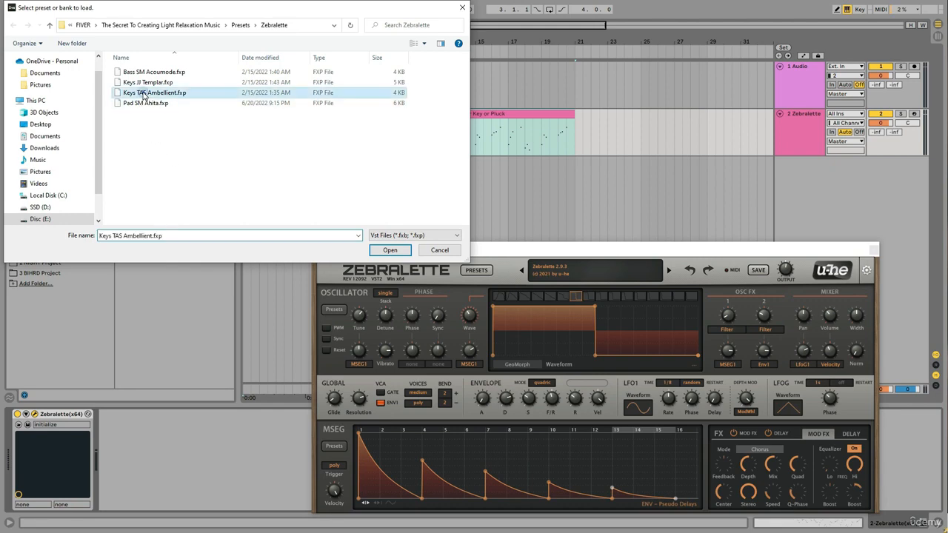
click(390, 252)
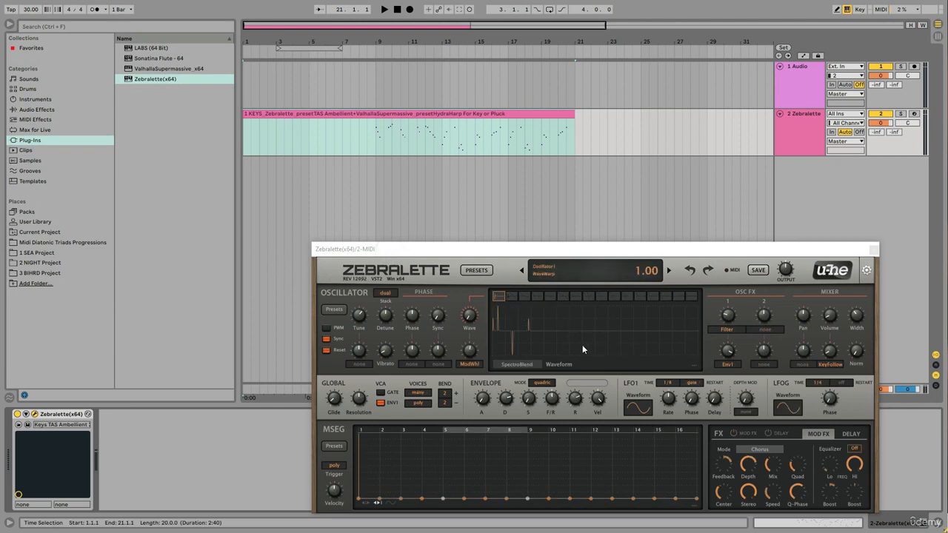
click(914, 114)
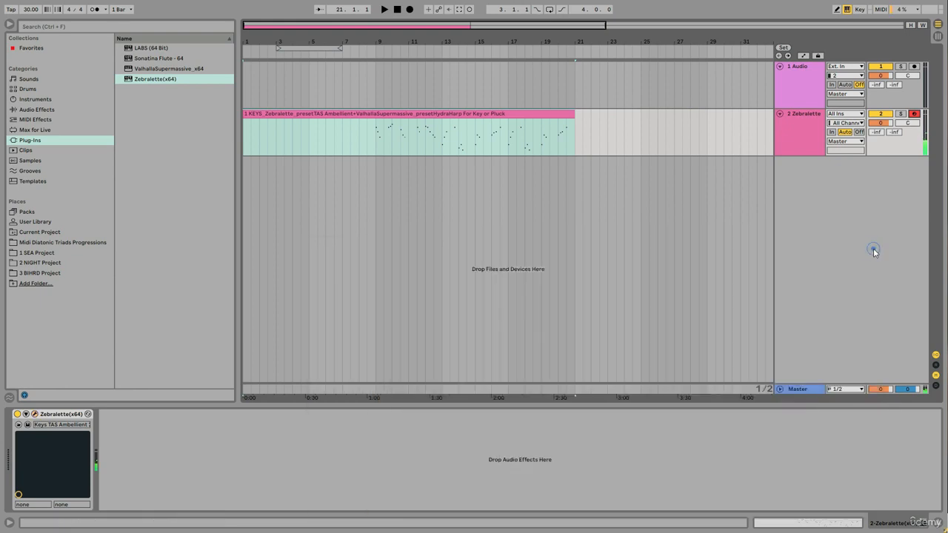
click(873, 250)
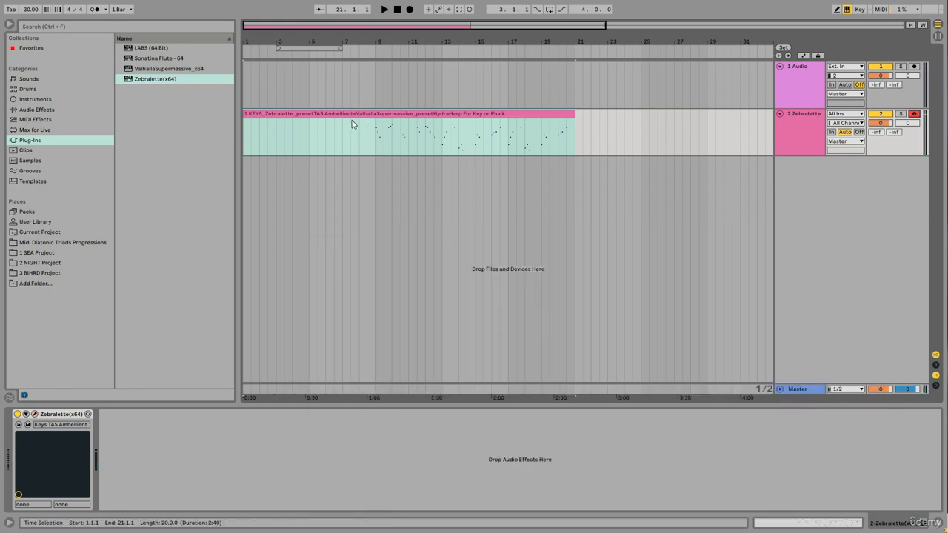
Add ValhallaSupermassive to the keys track with the HydraHarp For Key or Pluck preset and close its window.
click(413, 122)
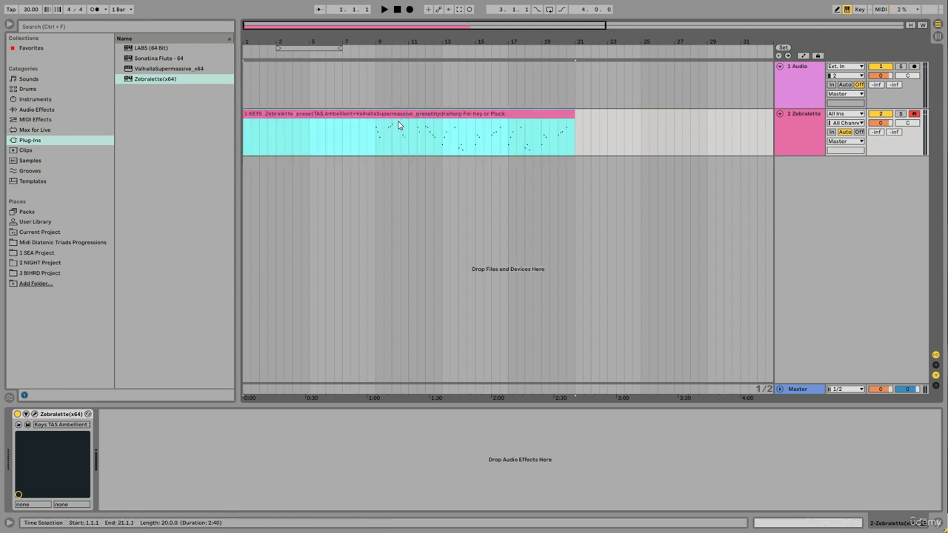
click(150, 69)
drag(284, 140, 282, 138)
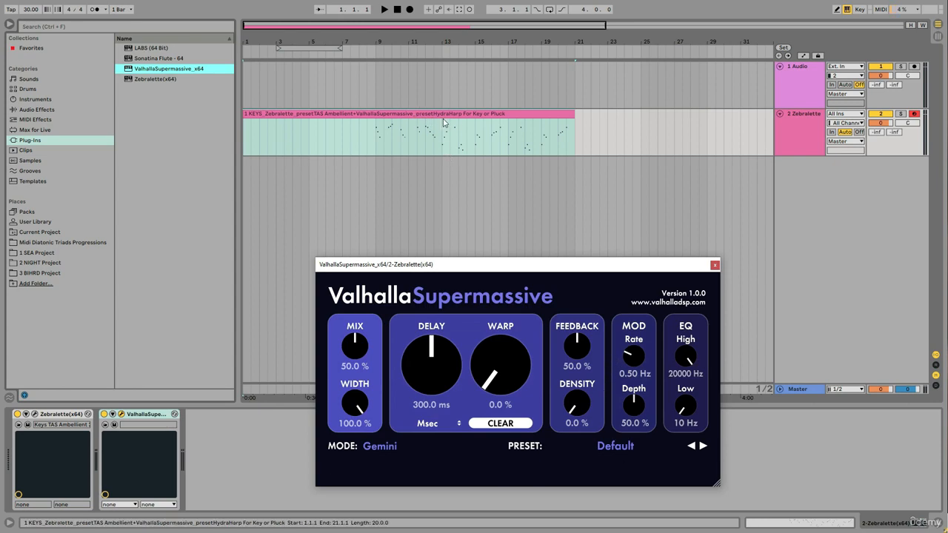
click(619, 447)
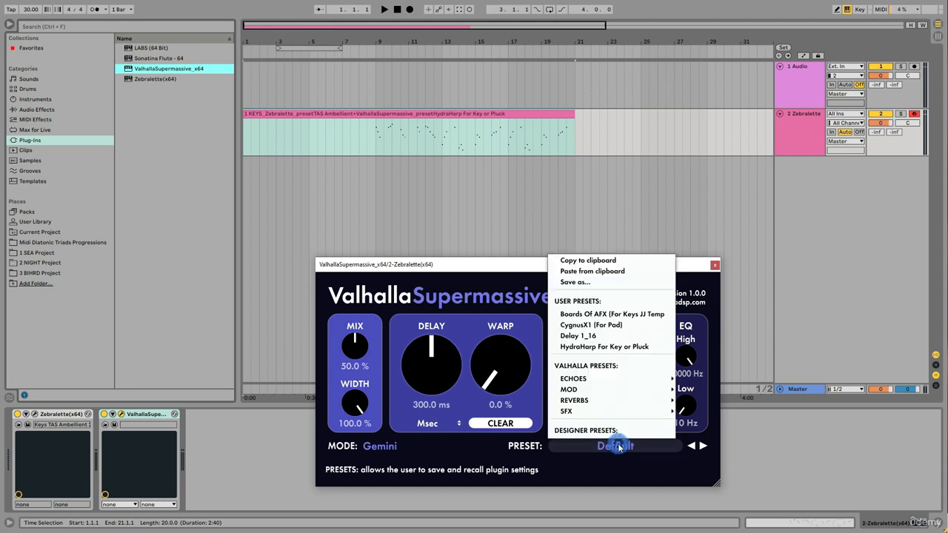
click(604, 346)
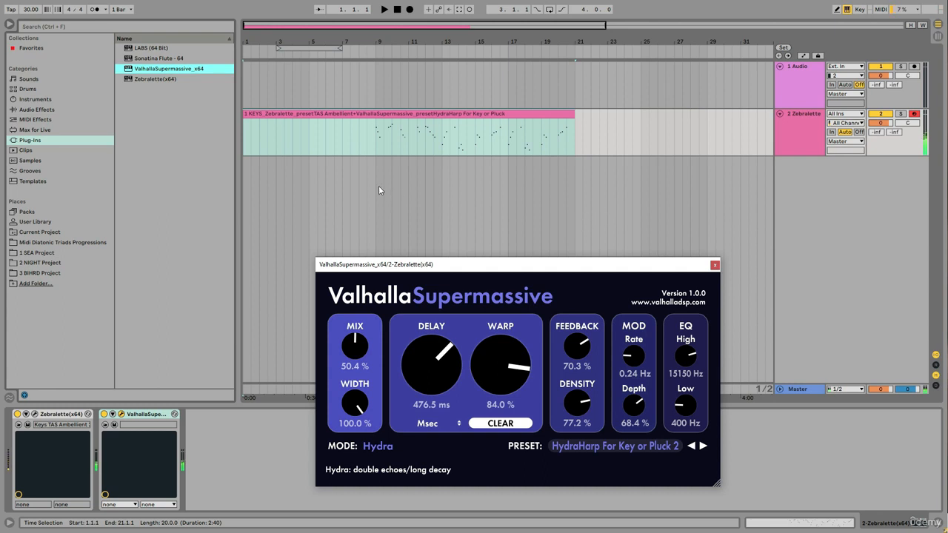
click(714, 265)
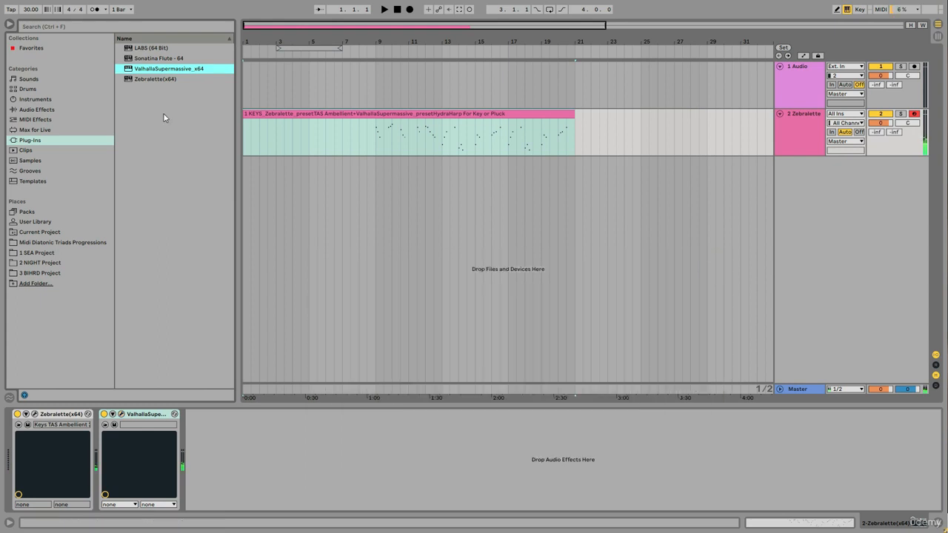
Place the 2 PIANO ARP MIDI file from the 1 SEA Project on a new track below the keys, starting at bar 1.
click(37, 254)
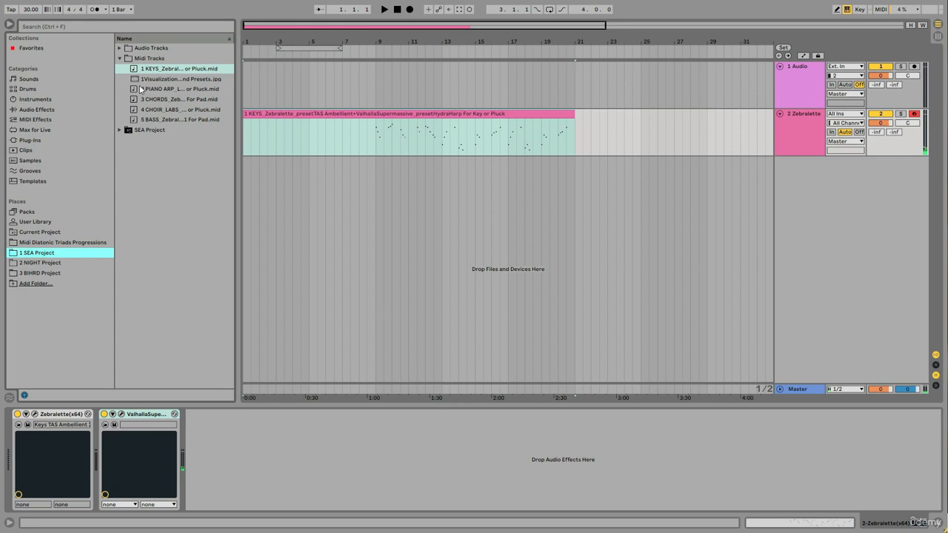
click(139, 90)
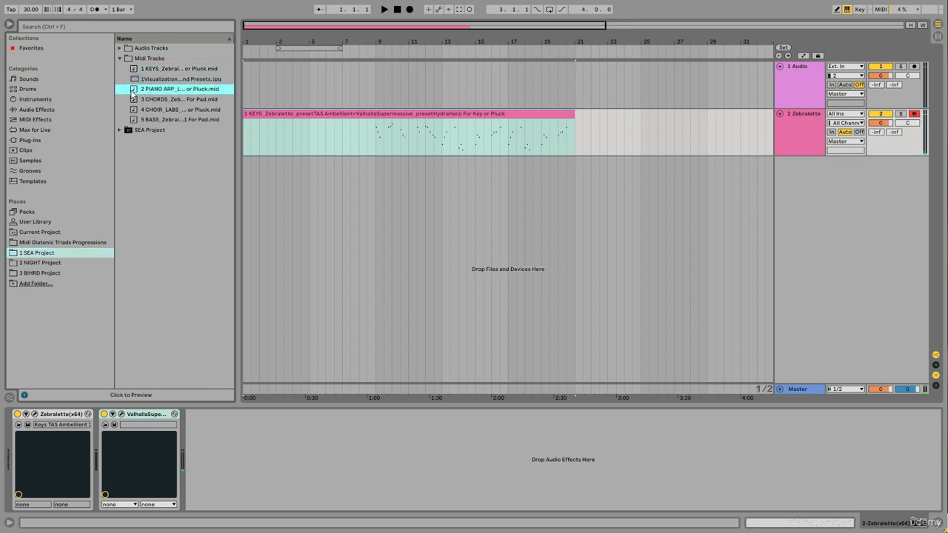
drag(133, 90, 245, 177)
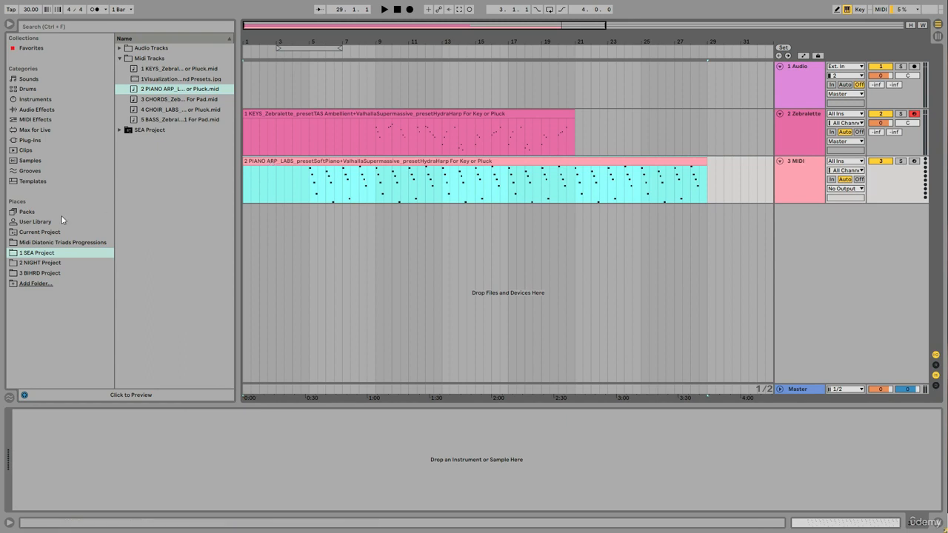
Load LABS (64 Bit) with the Soft Piano preset onto the piano arp track, arm the track for recording and close the instrument window.
click(28, 140)
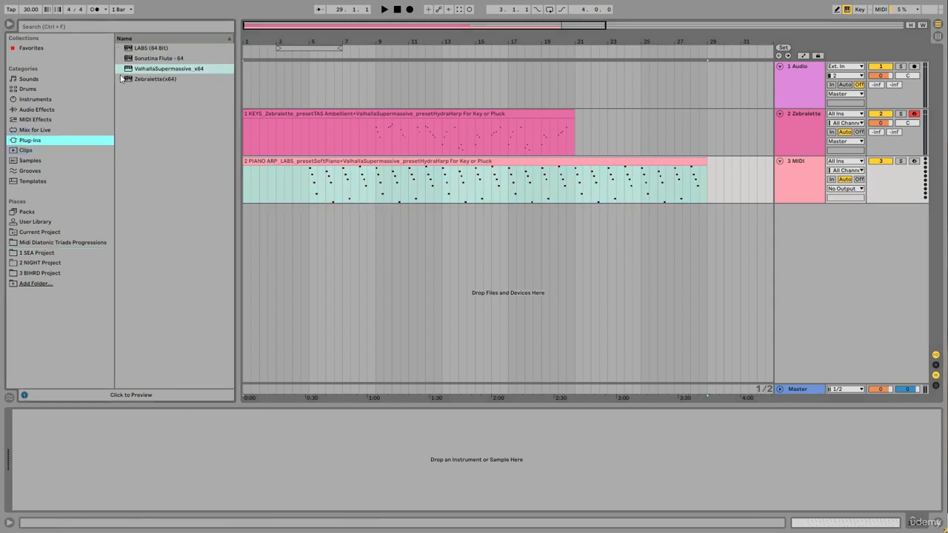
click(135, 51)
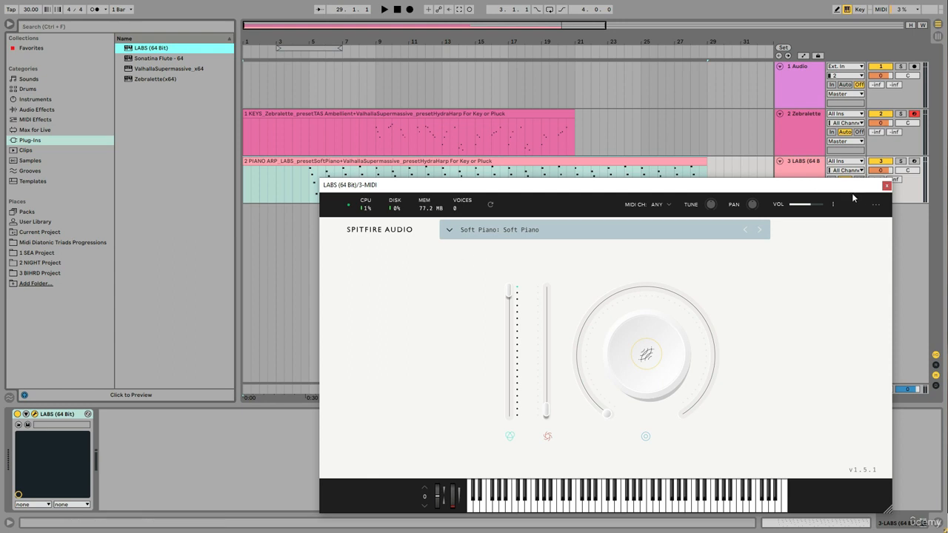
click(913, 162)
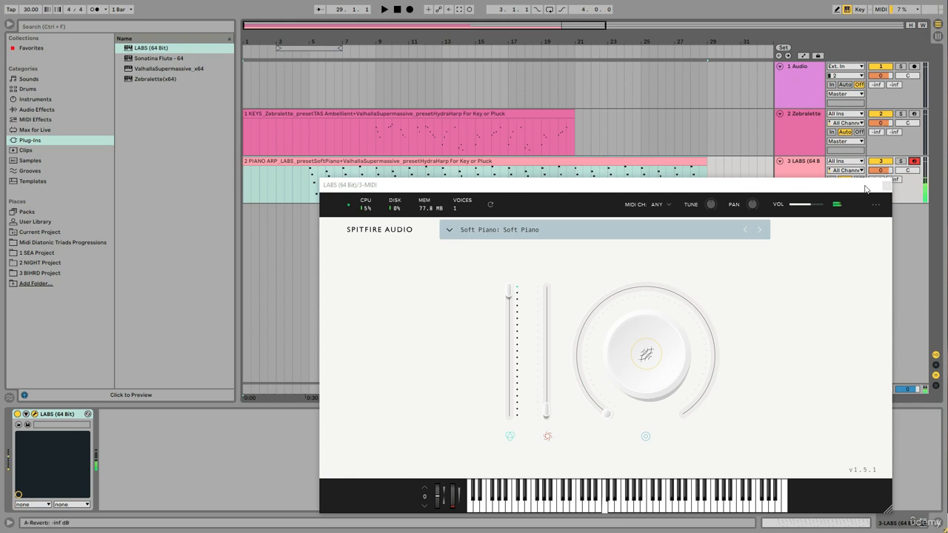
click(887, 186)
click(887, 187)
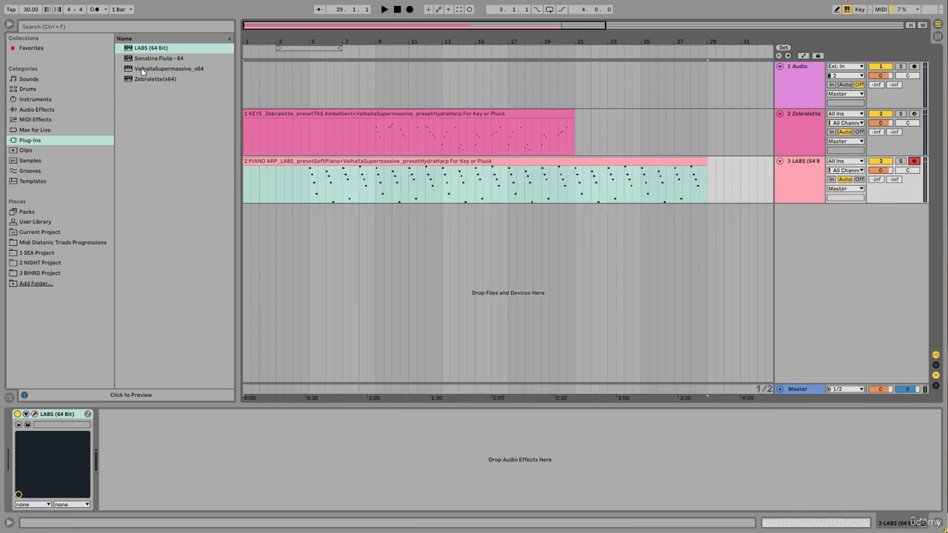
Add ValhallaSupermassive to the piano arp track with the HydraHarp For Key or Pluck preset and close its window.
drag(141, 68, 290, 193)
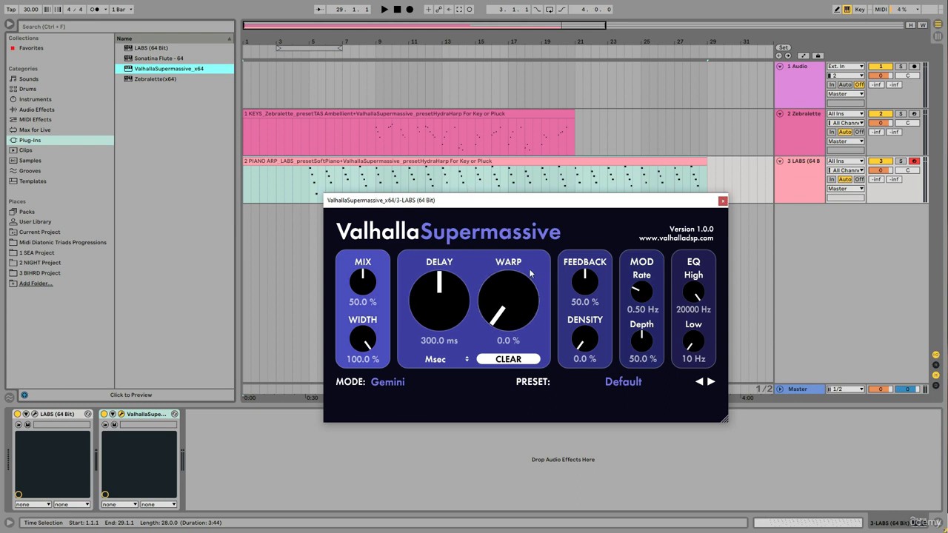
click(626, 382)
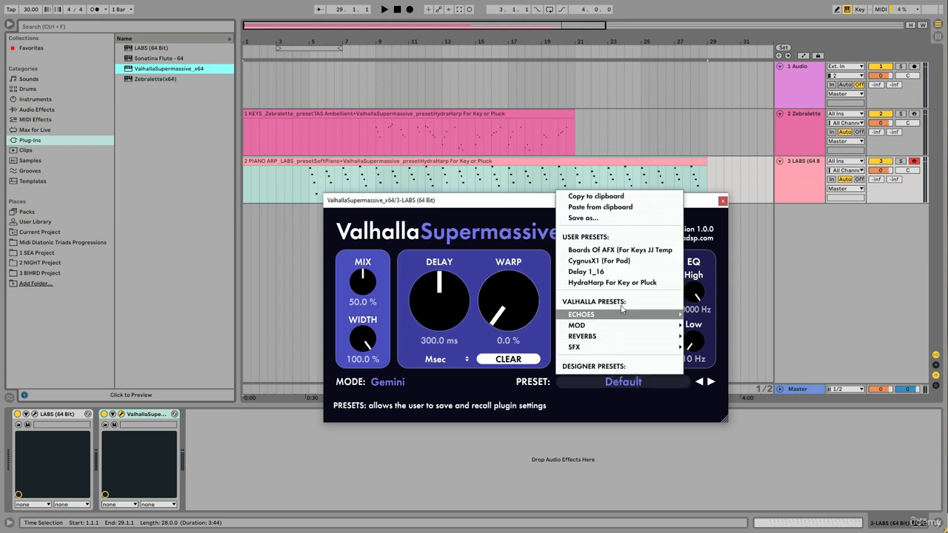
click(623, 283)
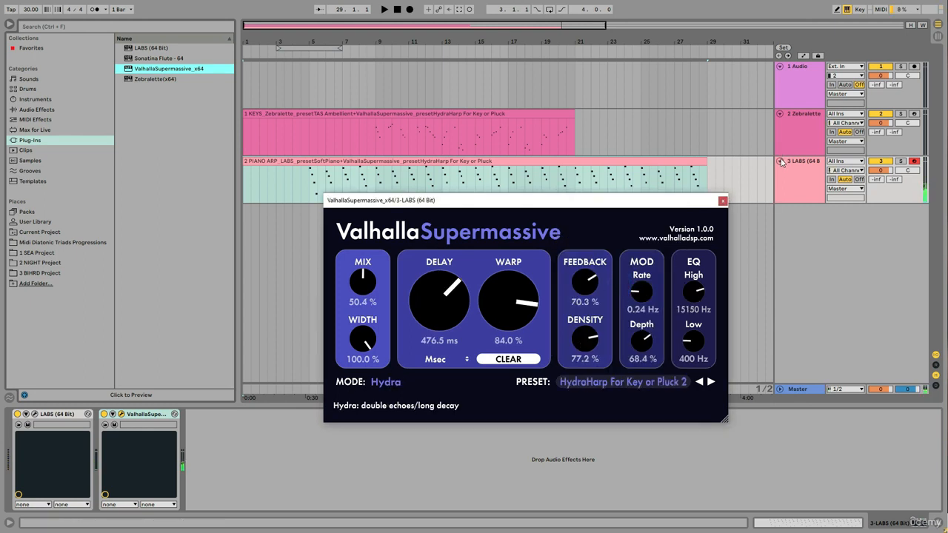
click(722, 200)
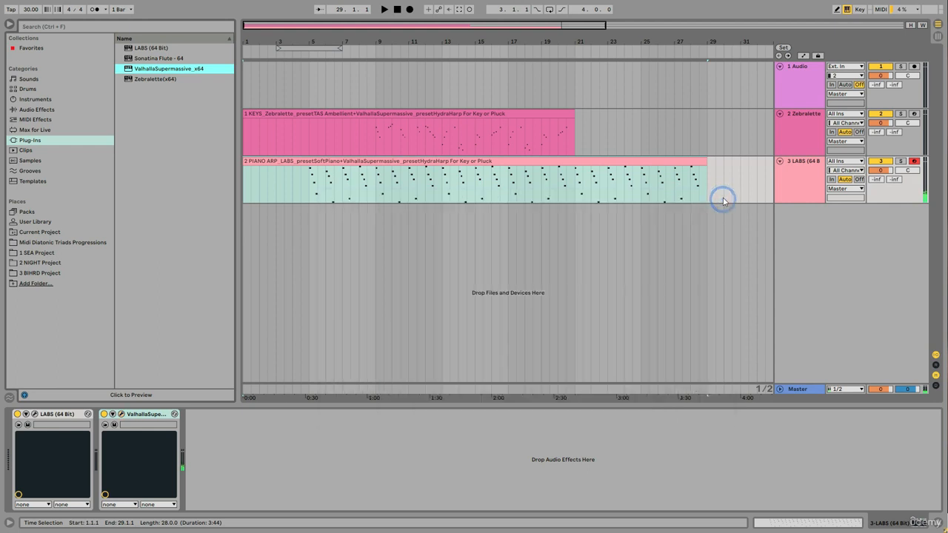
Place the 3 CHORDS MIDI file from the 1 SEA Project on a new track at bar 1 and load Zebralette(x64) onto it.
click(34, 256)
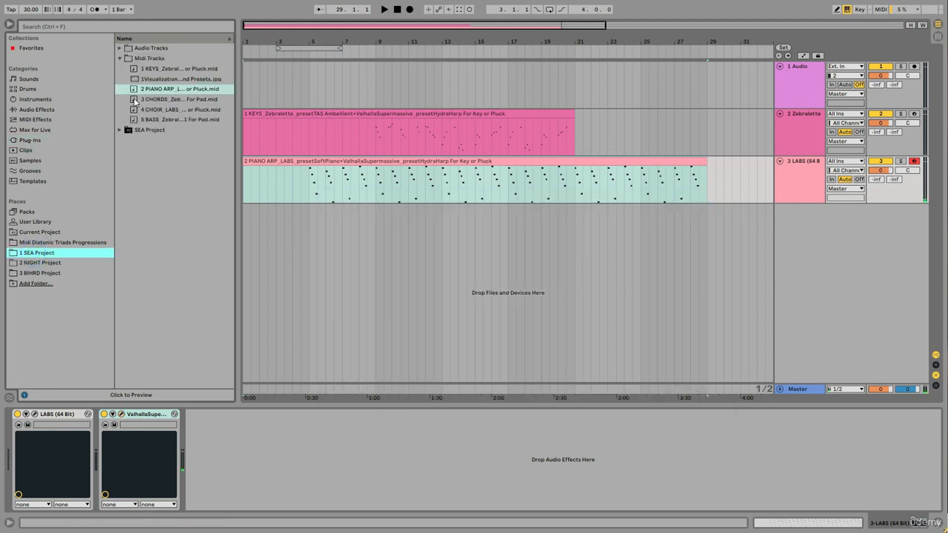
drag(135, 101, 246, 220)
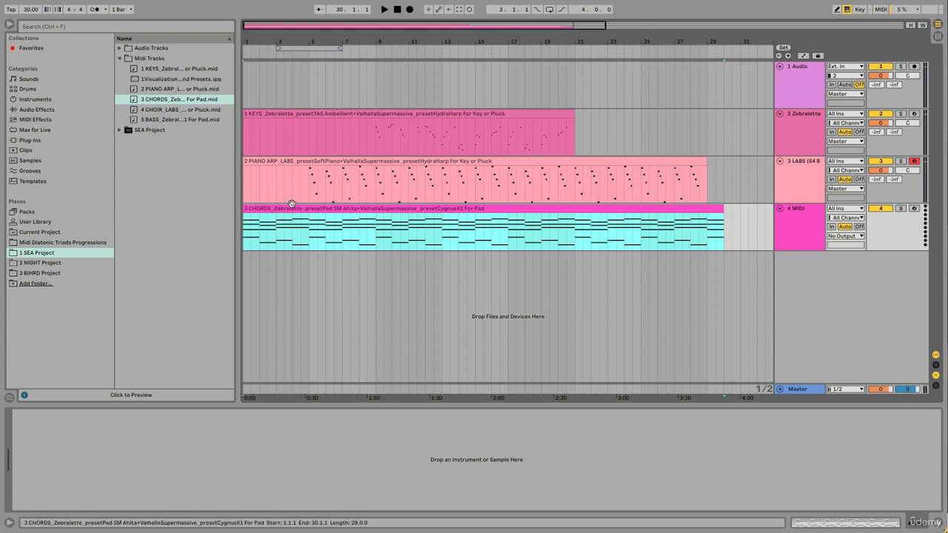
click(25, 141)
click(130, 79)
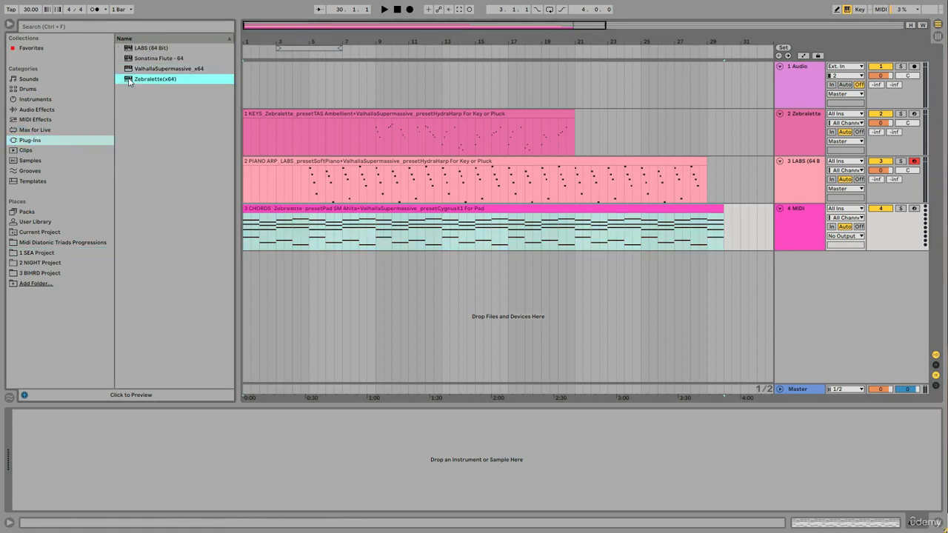
key(Return)
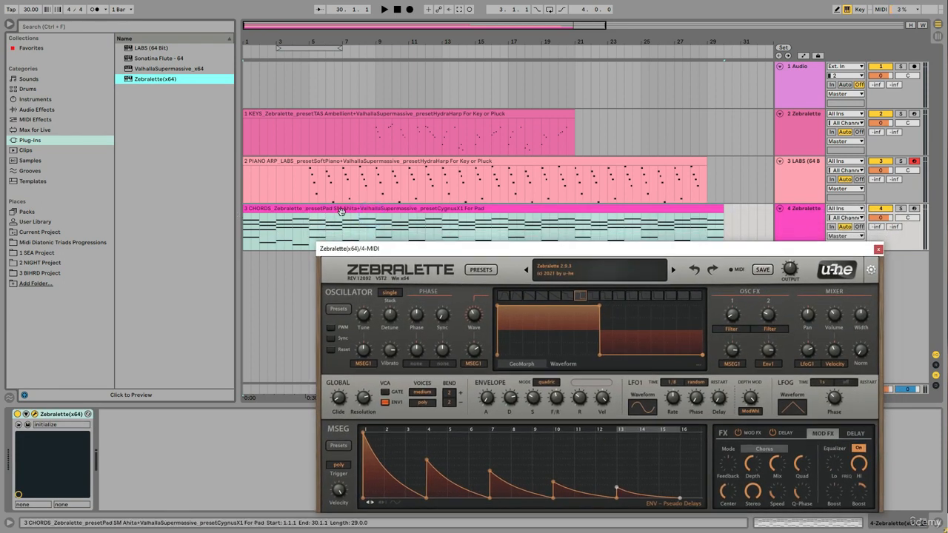
click(299, 211)
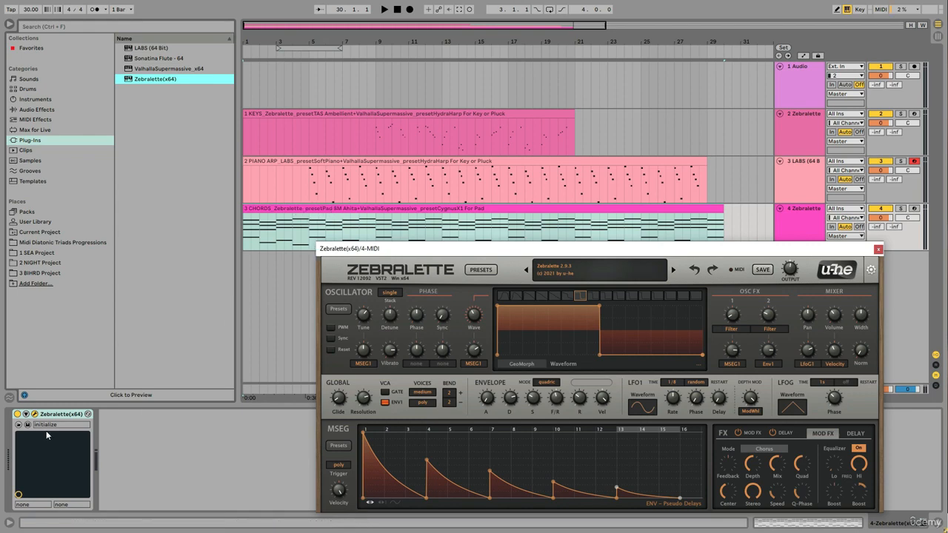
Load the Pad SM Ahita.fxp preset file into the chords track's Zebralette, close the instrument window and arm the track for recording.
click(19, 427)
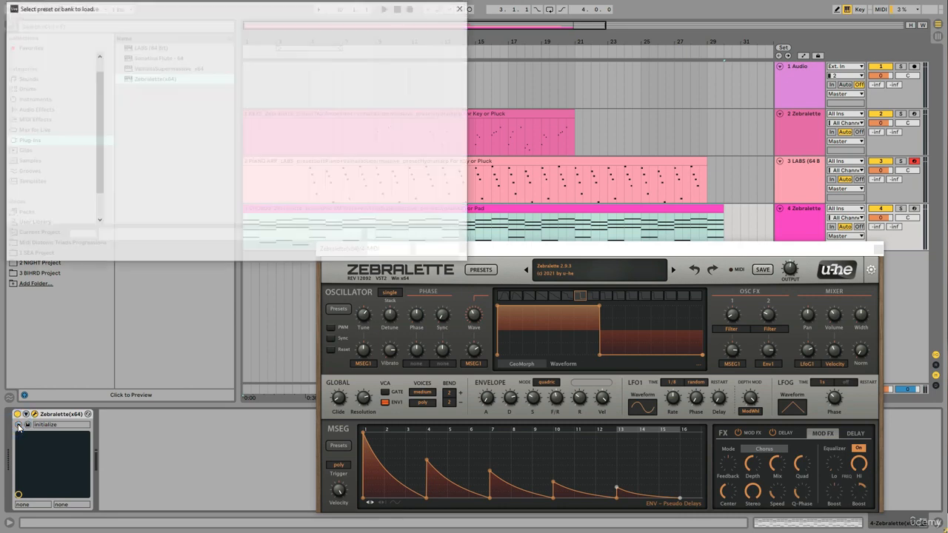
click(135, 103)
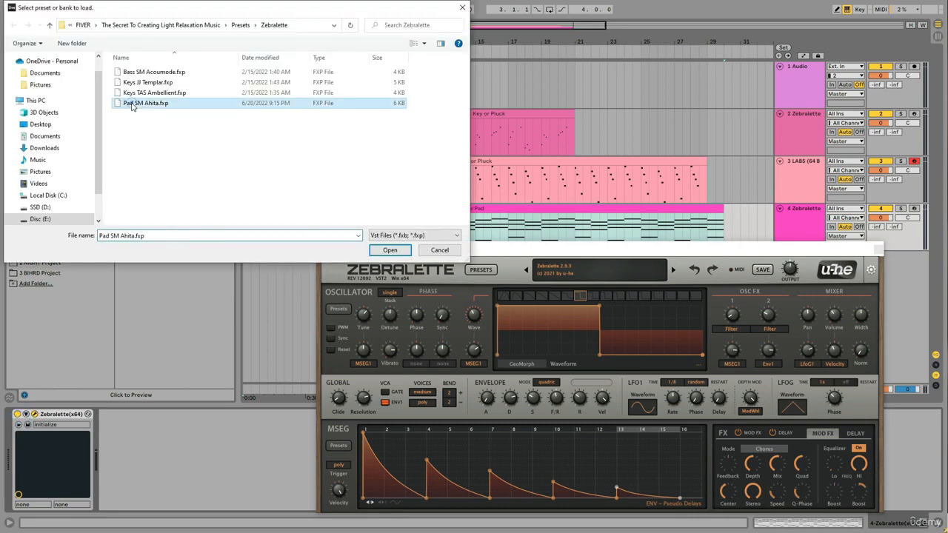
click(388, 250)
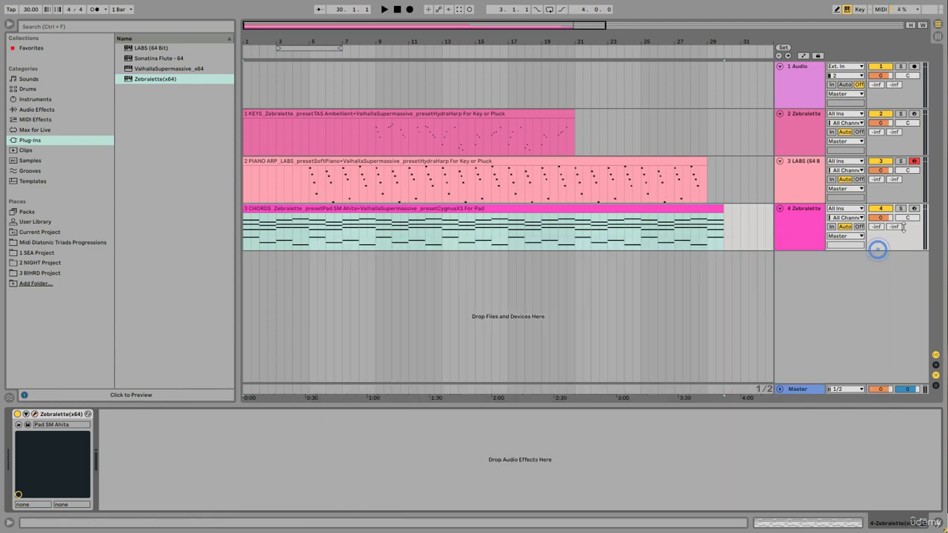
click(877, 248)
click(913, 209)
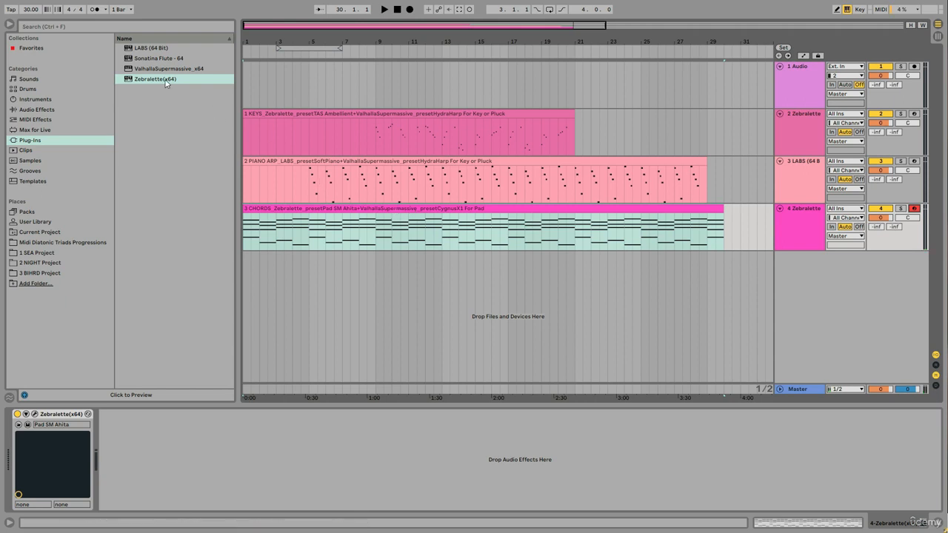
Add ValhallaSupermassive to the chords track with the CygnusX1 (For Pad) preset and close its window.
drag(142, 70, 142, 438)
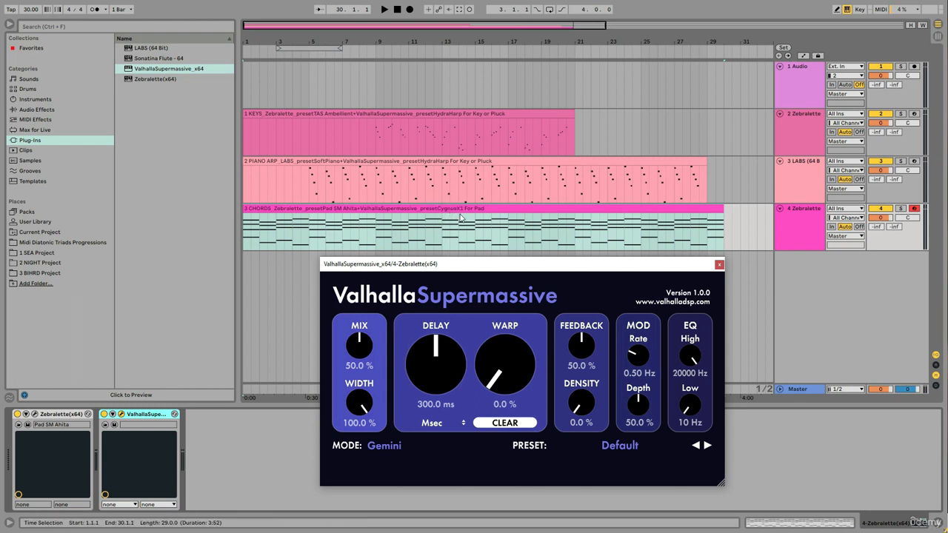
click(619, 446)
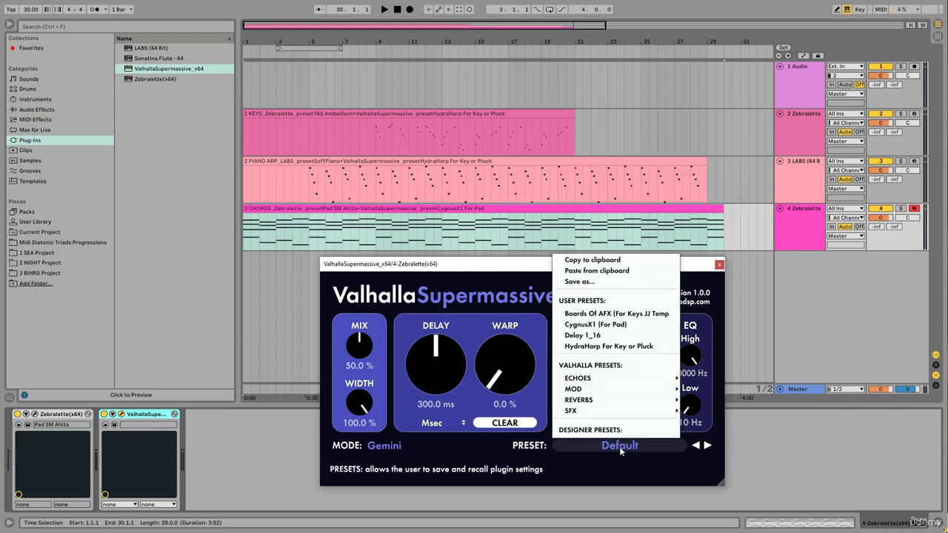
click(590, 326)
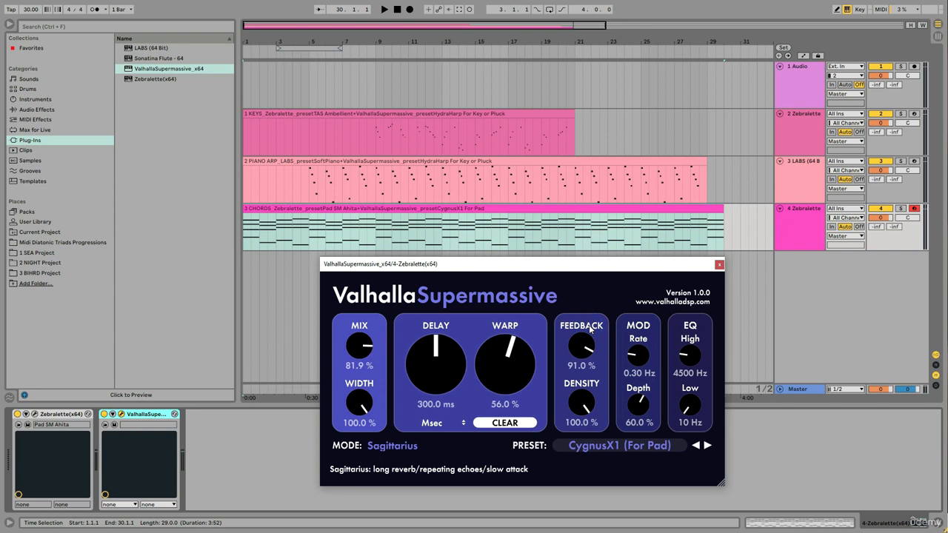
click(719, 265)
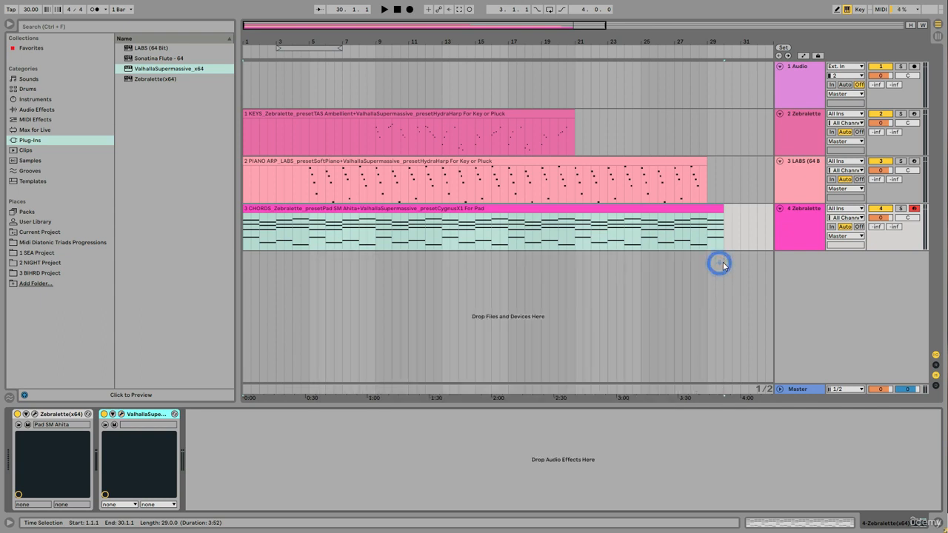
click(794, 209)
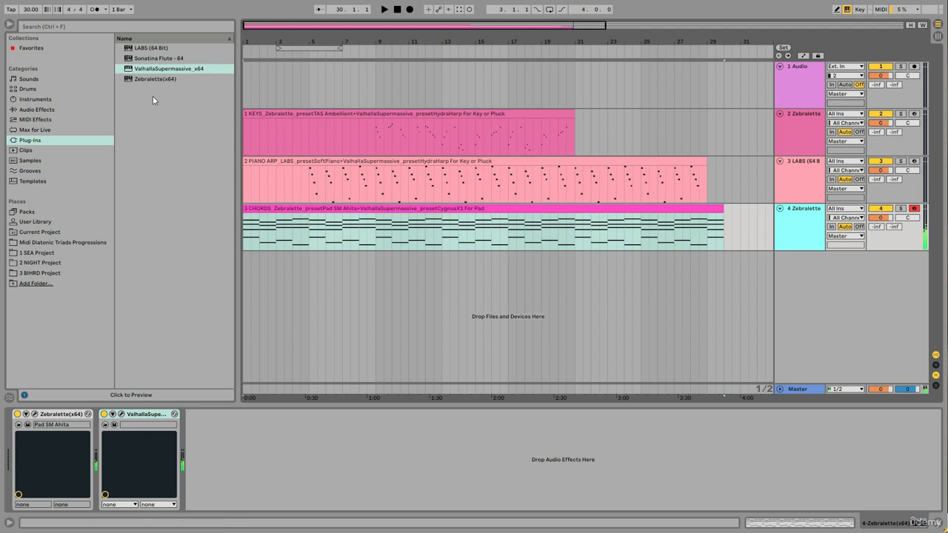
Place the 4 CHOIR MIDI file from the 1 SEA Project on a new track below the chords, starting at bar 1.
click(30, 252)
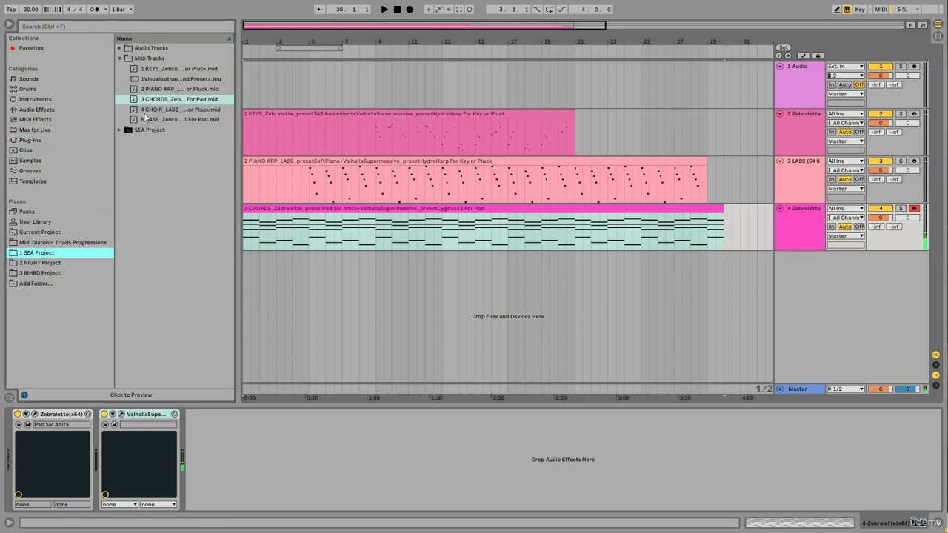
click(145, 109)
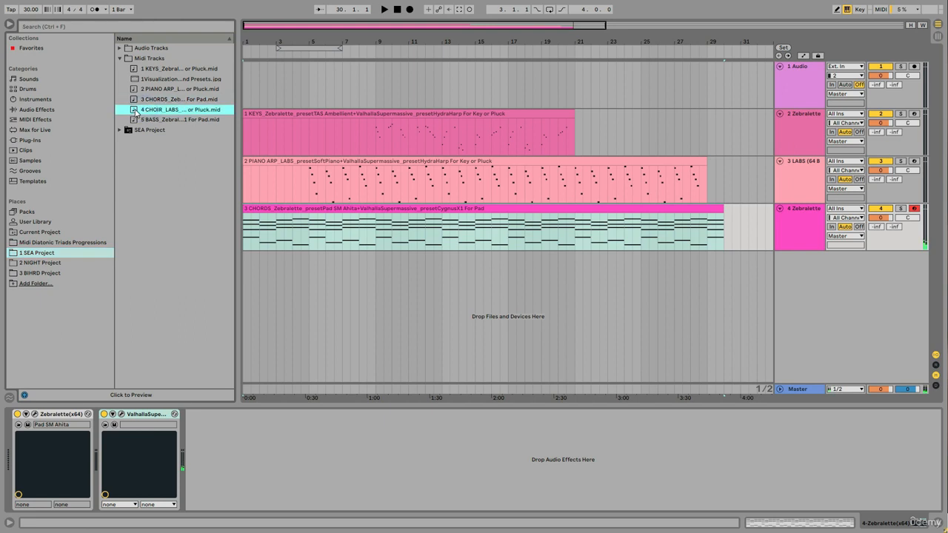
drag(136, 112, 244, 267)
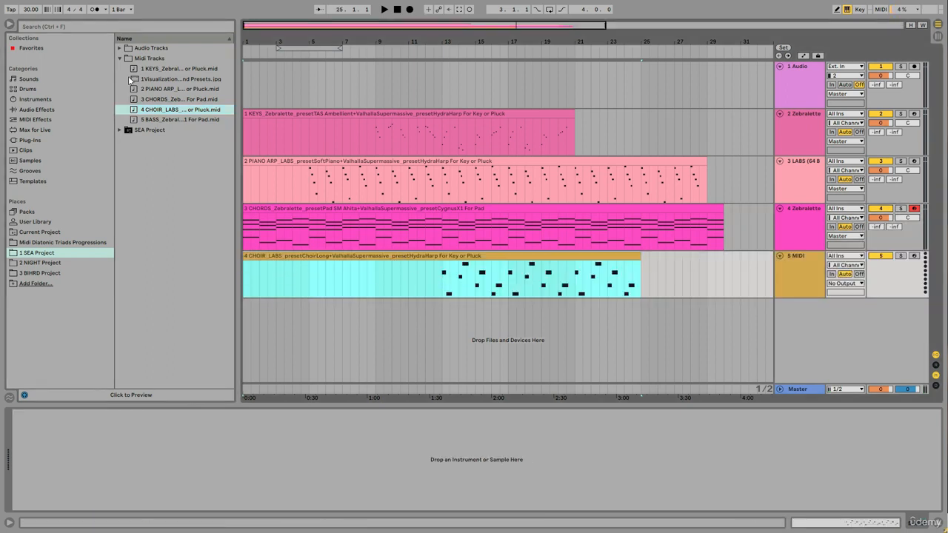
Load the LABS (64 Bit) instrument onto the choir track and reposition its window so all its controls are in view.
click(28, 140)
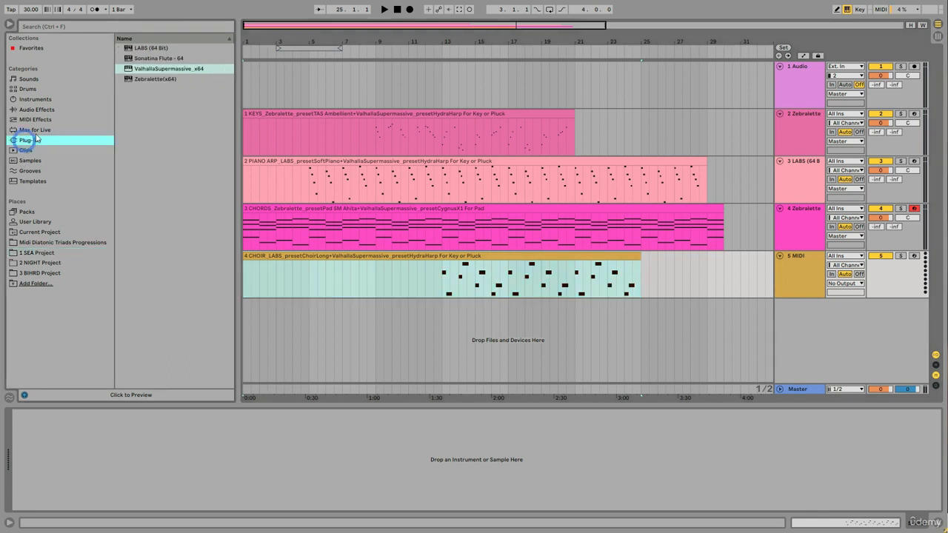
click(128, 48)
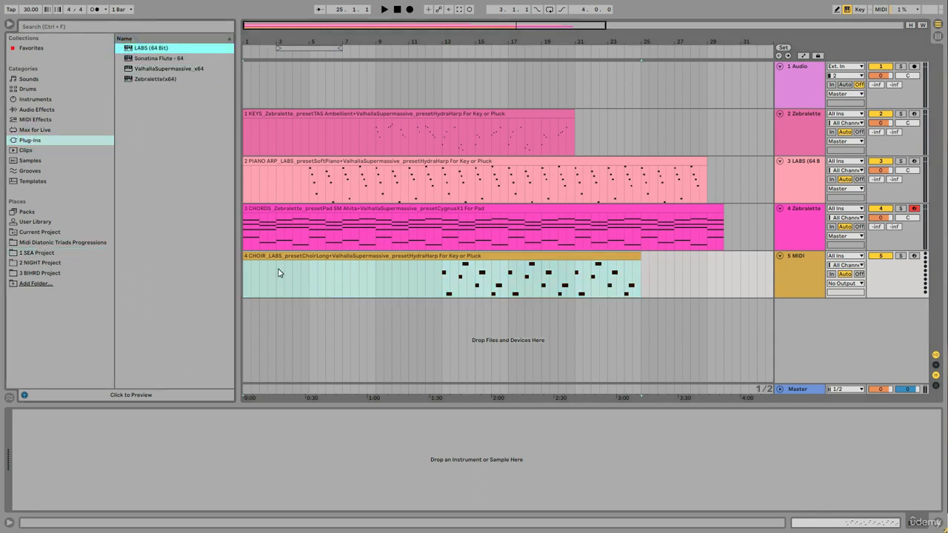
drag(279, 272, 279, 271)
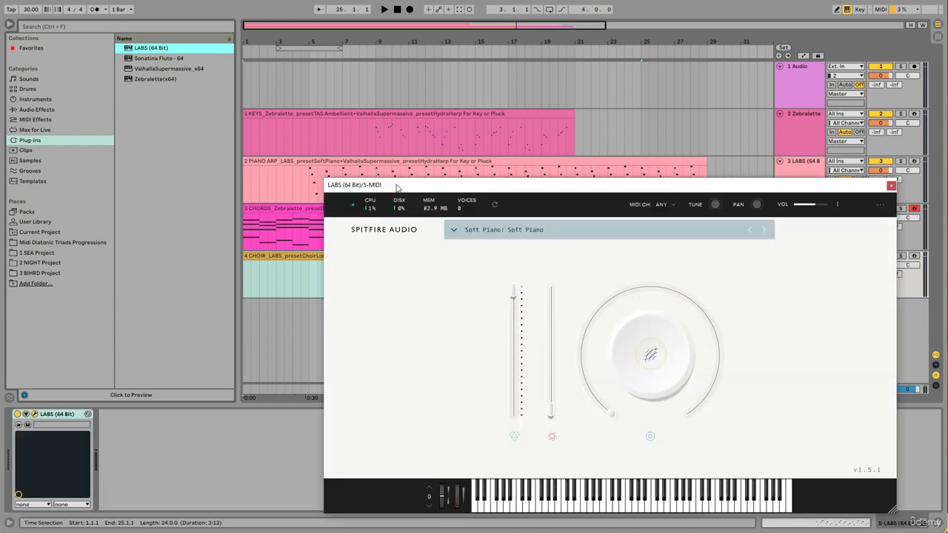
drag(396, 188, 356, 310)
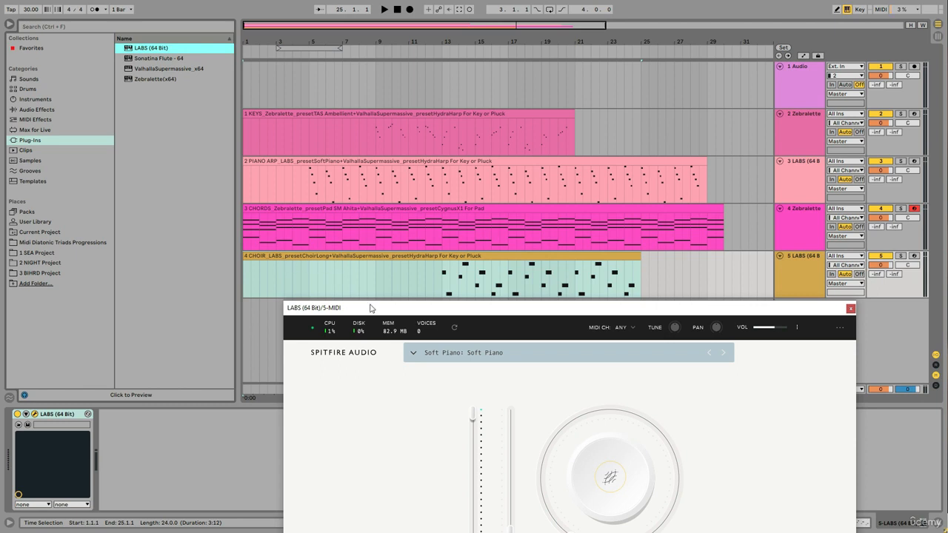
drag(370, 308, 324, 98)
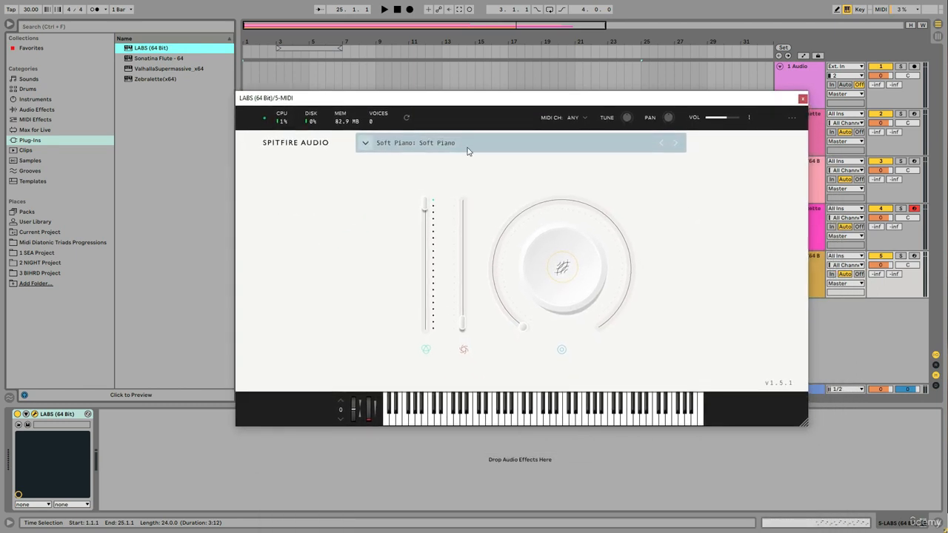
Choose the Choir Long preset in LABS, audition a few notes and close the instrument window.
click(436, 147)
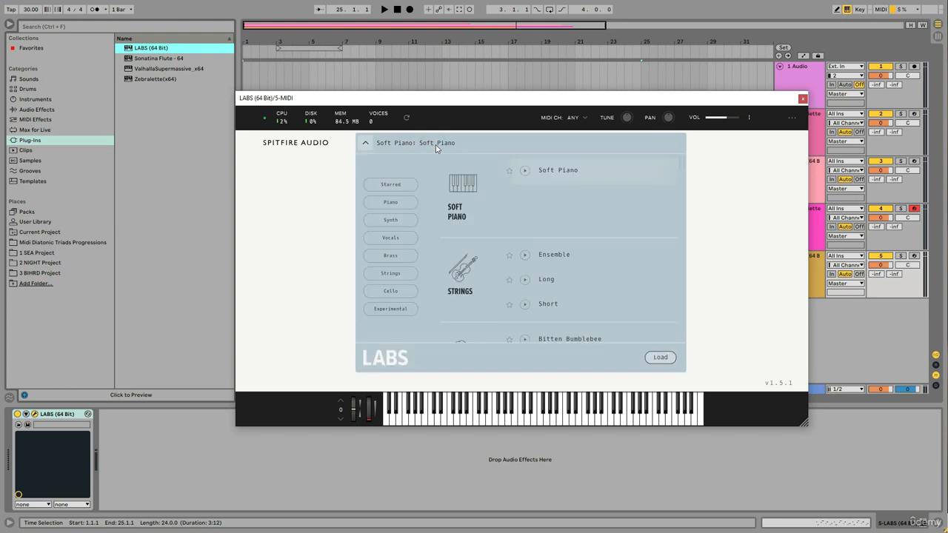
scroll(536, 240, down, 10)
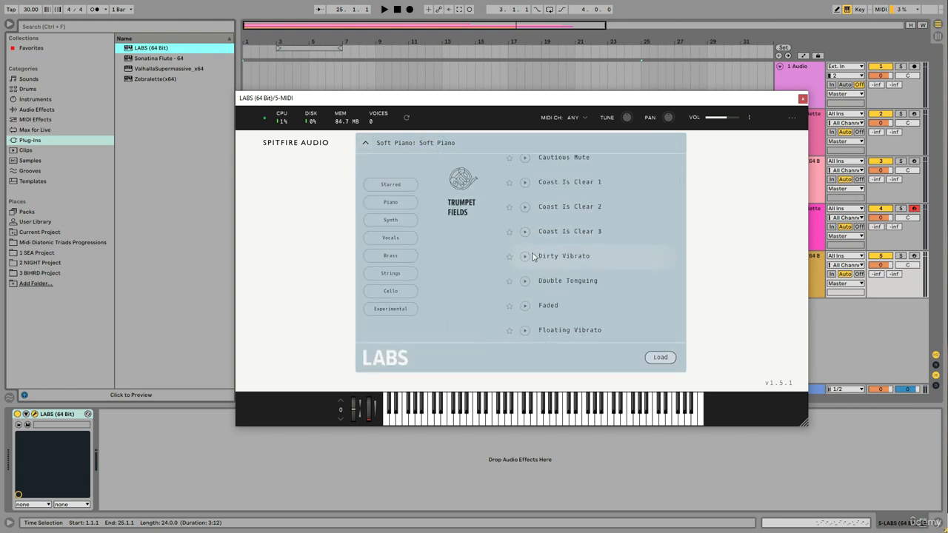
scroll(534, 259, down, 5)
scroll(542, 265, down, 3)
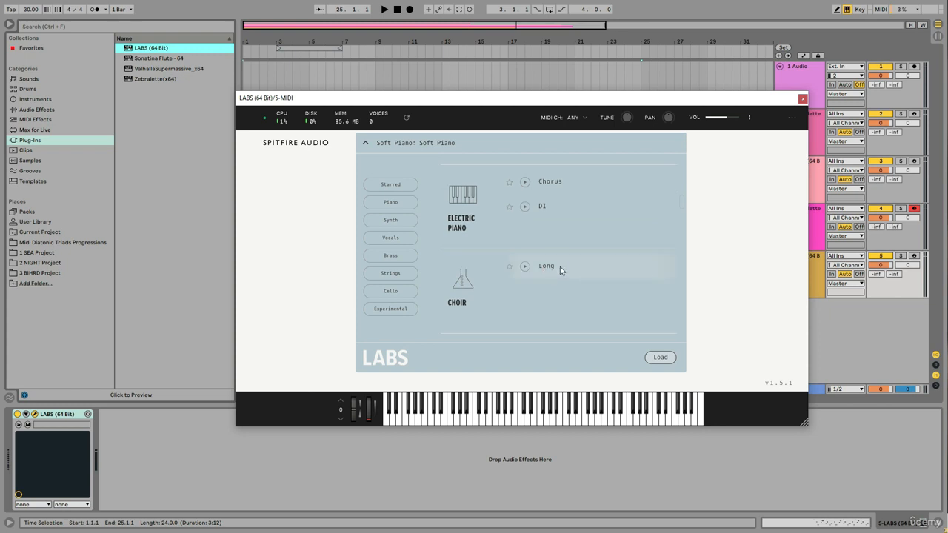
click(561, 270)
click(523, 417)
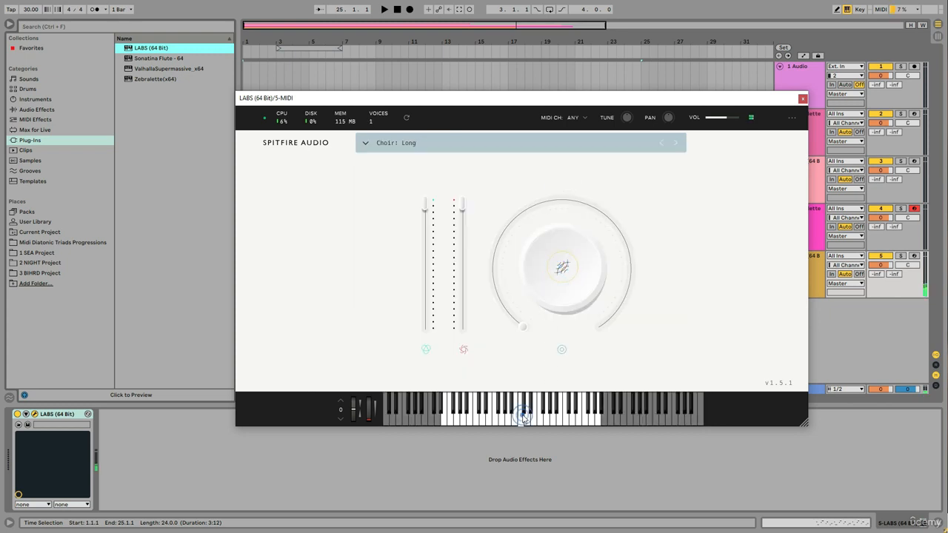
click(494, 419)
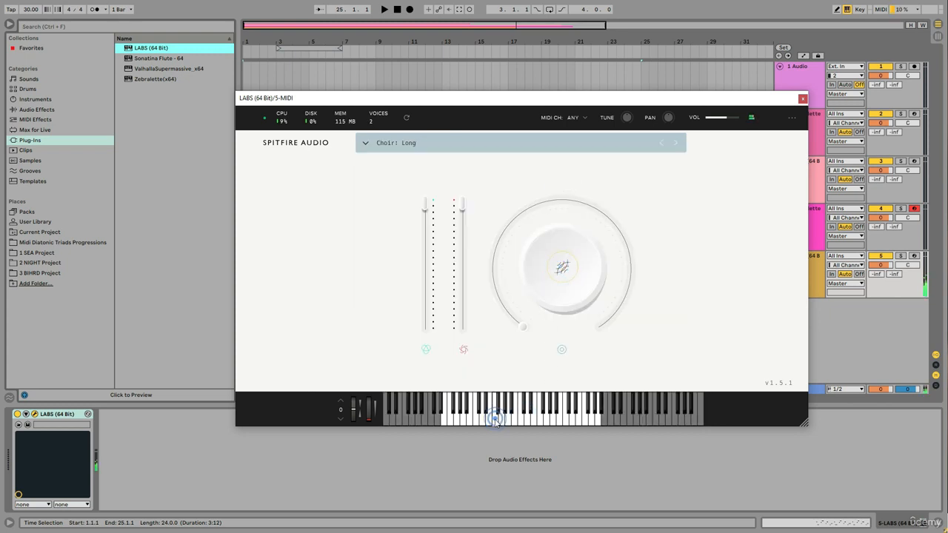
click(567, 417)
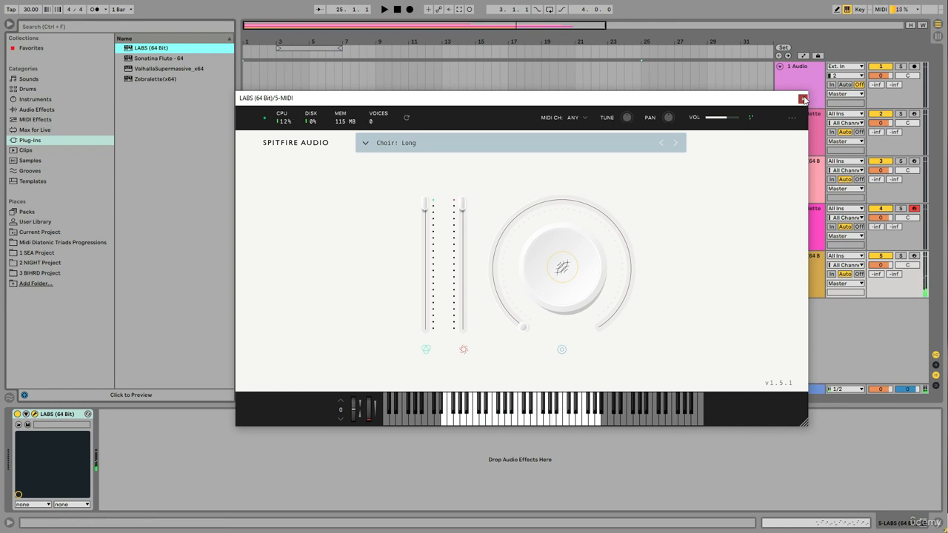
click(802, 98)
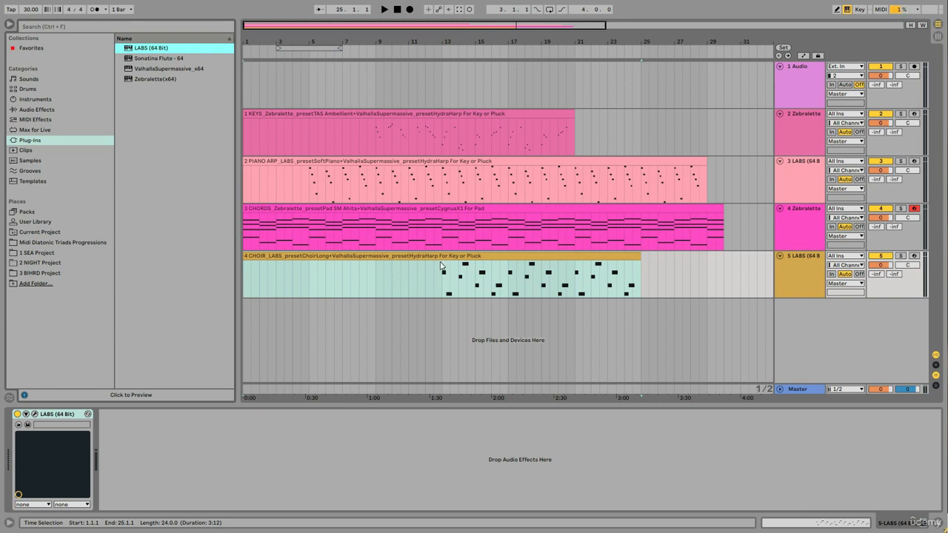
Add ValhallaSupermassive to the choir track with the HydraHarp For Key or Pluck preset, arm the track to audition it and close the effect window.
drag(148, 70, 157, 444)
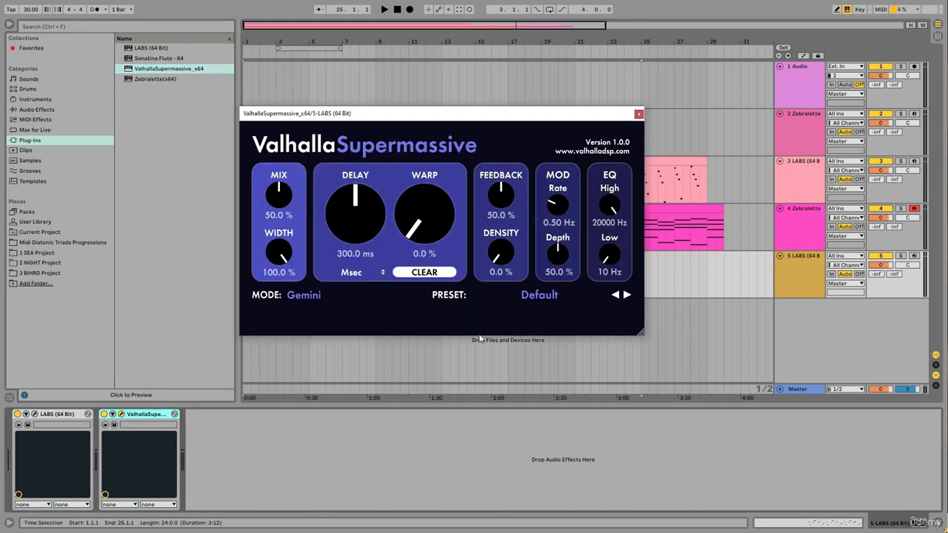
click(543, 300)
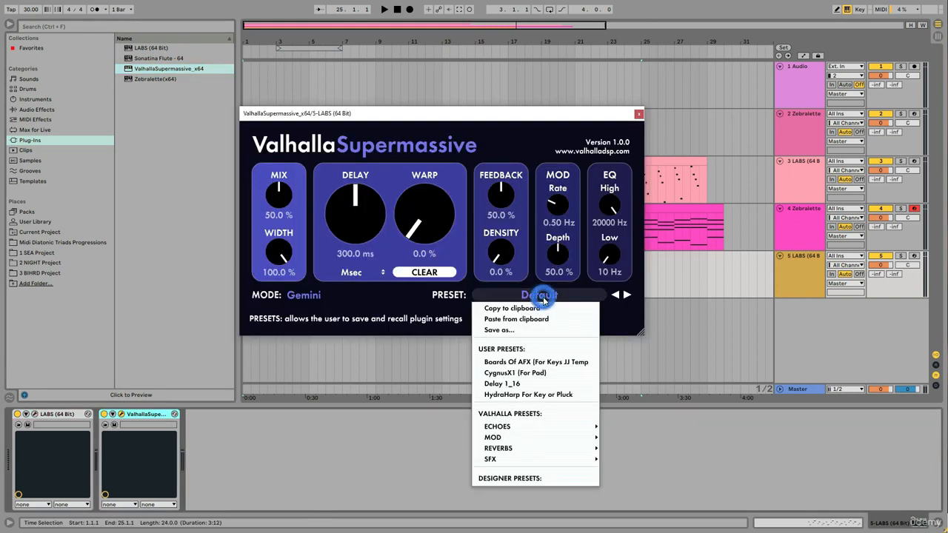
click(523, 395)
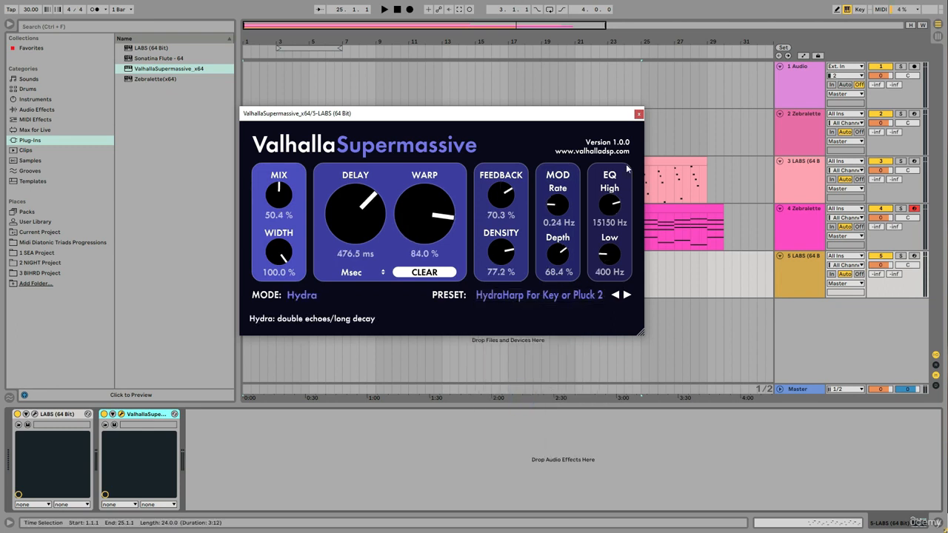
click(914, 256)
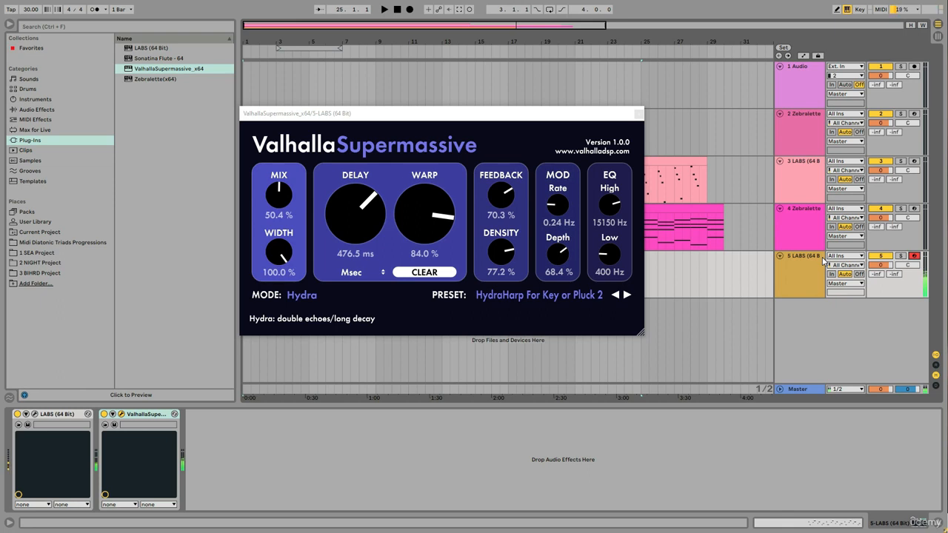
click(639, 113)
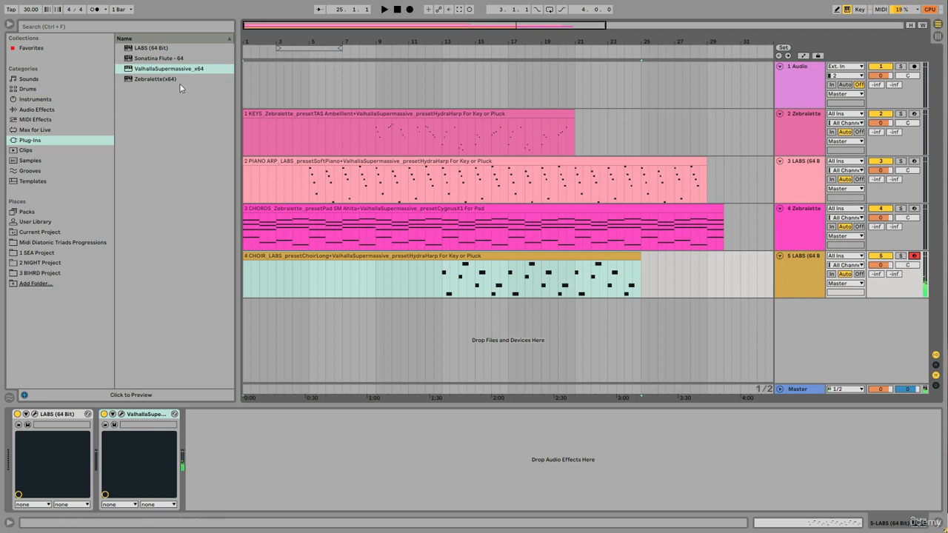
Place the 5 BASS MIDI file from the 1 SEA Project on a new track below the choir, starting at bar 1.
click(32, 253)
click(151, 121)
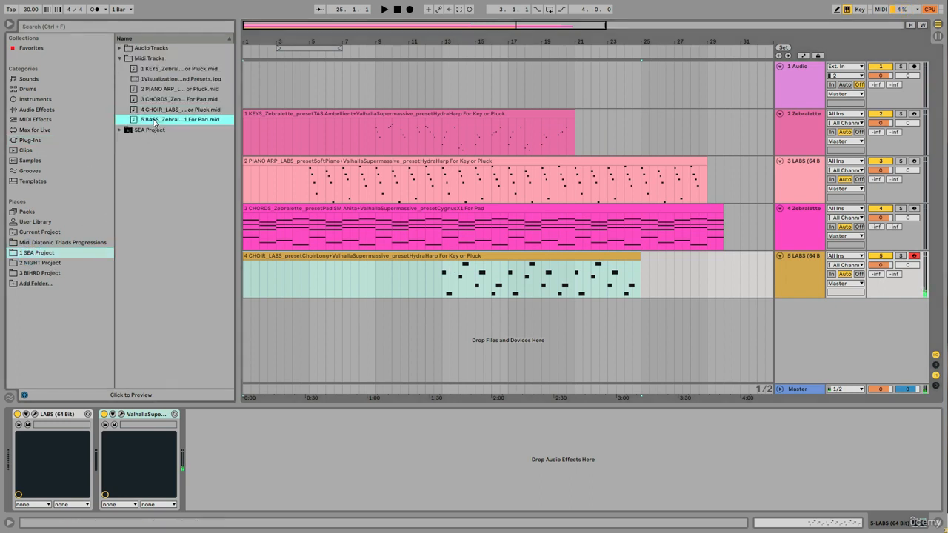
drag(134, 122, 249, 319)
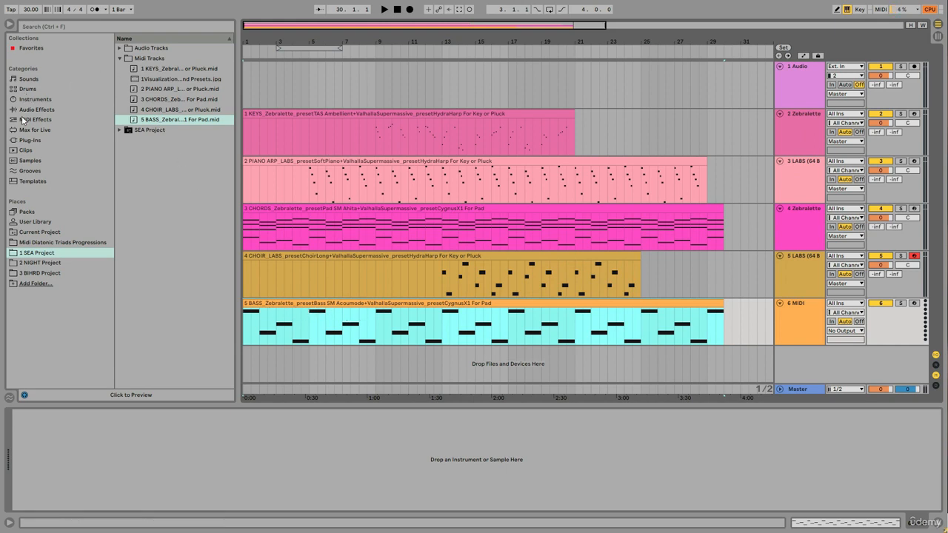
Load the Zebralette(x64) instrument onto the new bass track.
click(29, 140)
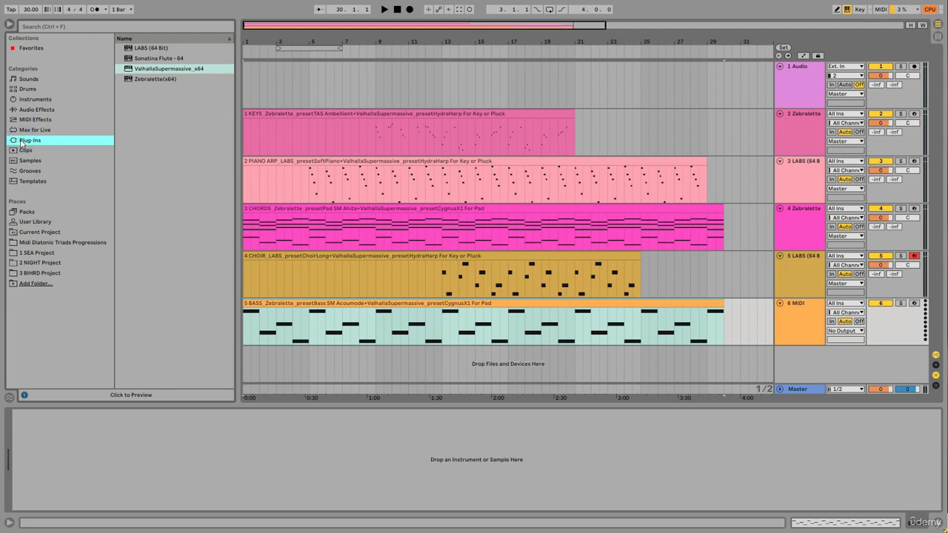
click(133, 80)
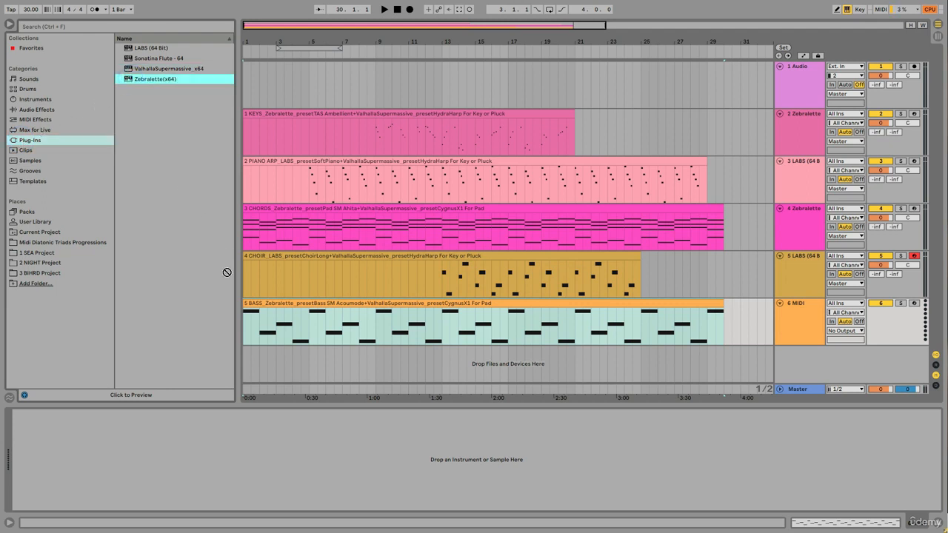
drag(284, 314, 283, 317)
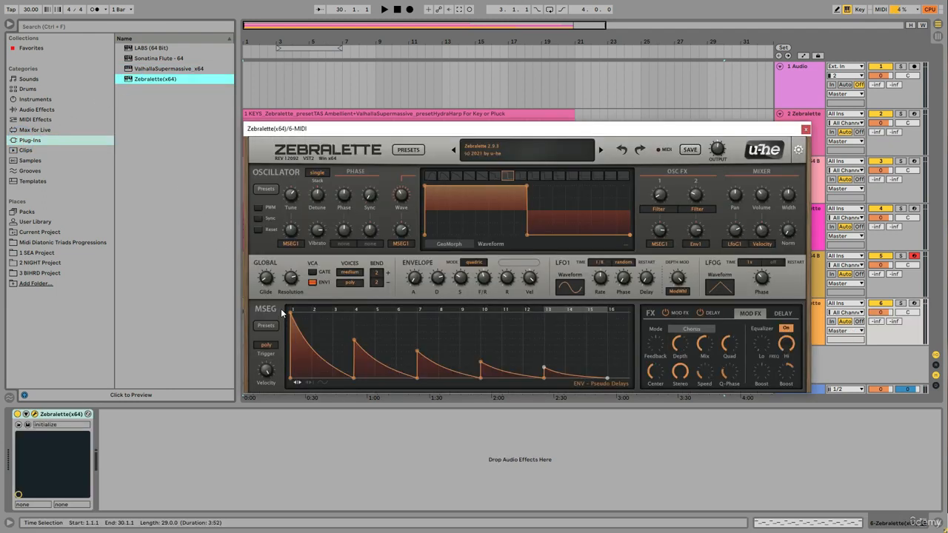
Load the Bass SM Acoumode.fxp preset into Zebralette, arm the bass track to audition it and close the instrument window.
click(18, 425)
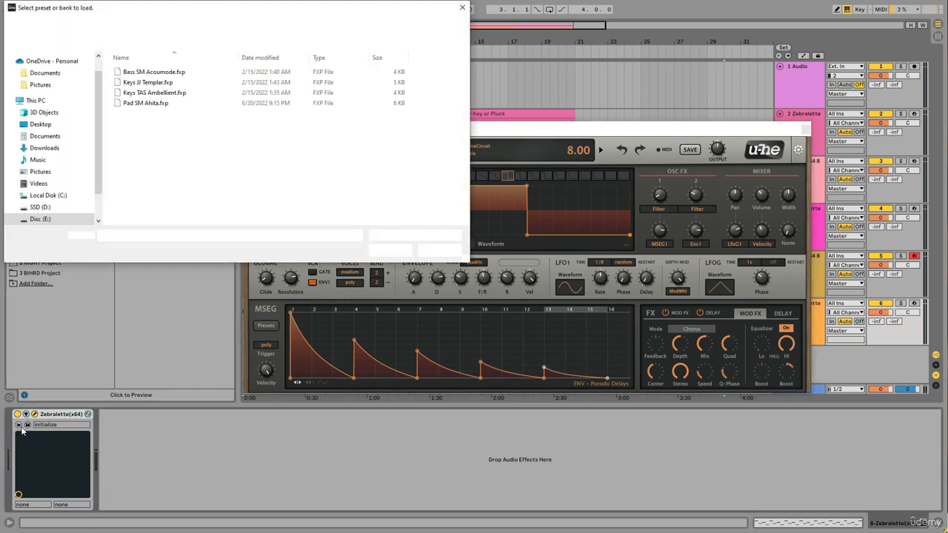
click(148, 72)
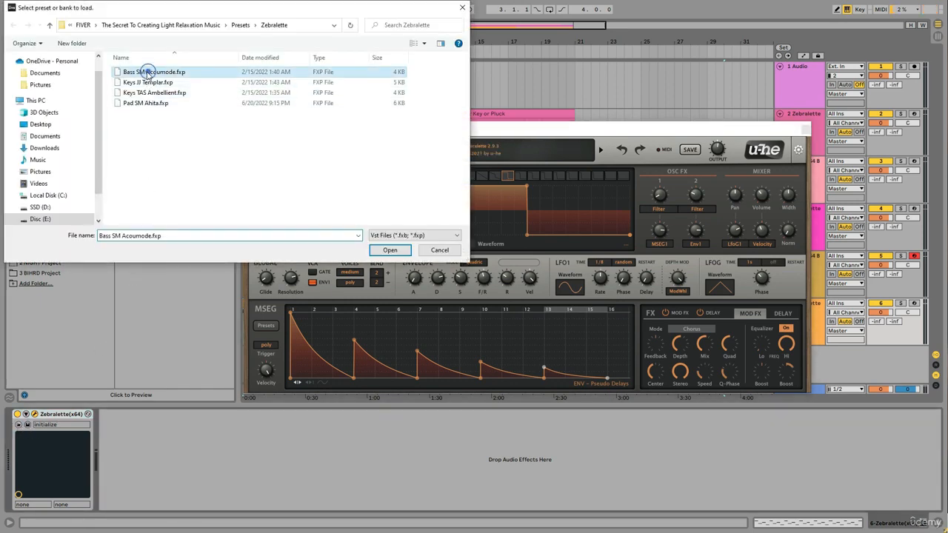
click(389, 250)
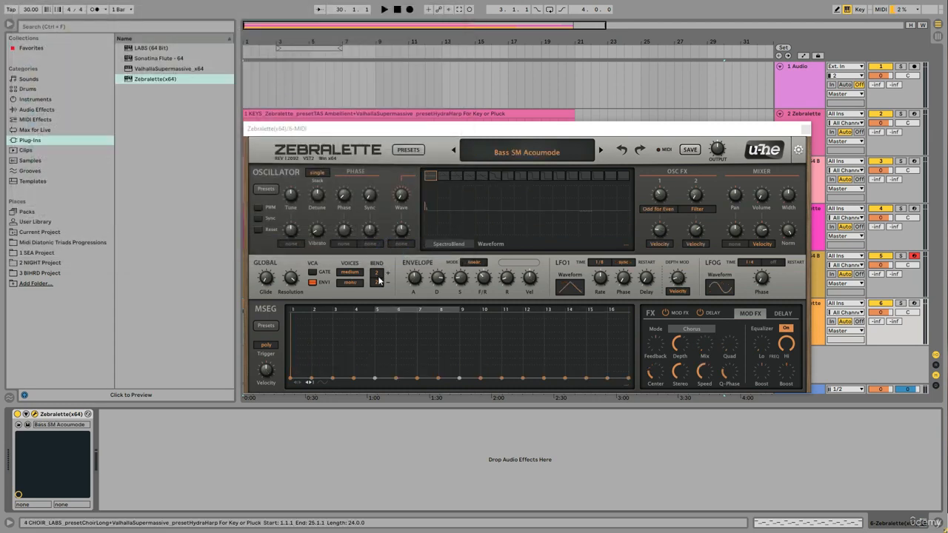
click(914, 304)
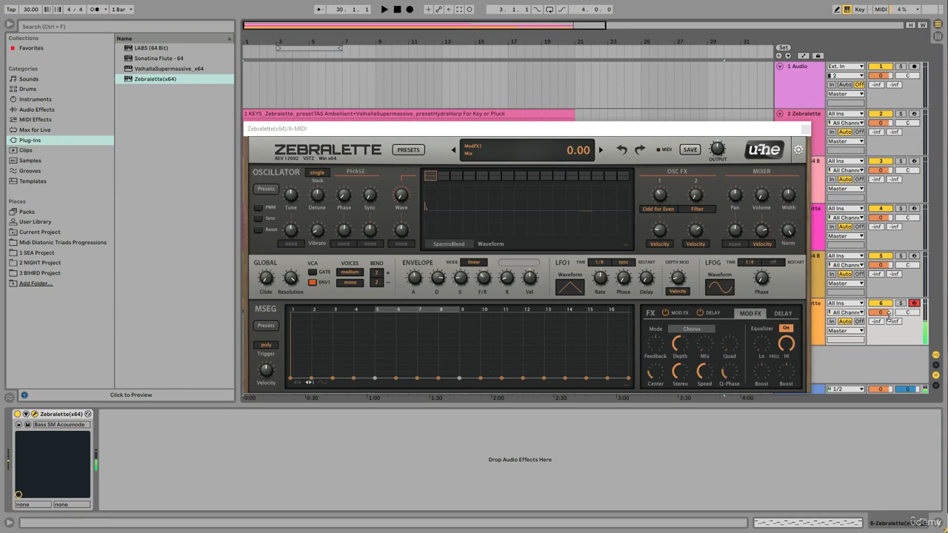
click(806, 130)
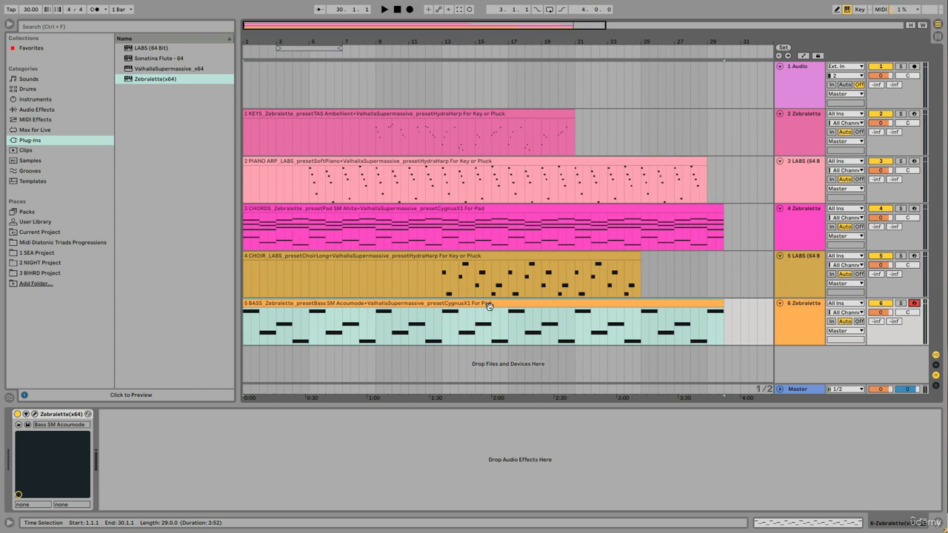
Add ValhallaSupermassive to the bass track with the CygnusX1 (For Pad) preset, audition it and close its window.
drag(131, 68, 159, 456)
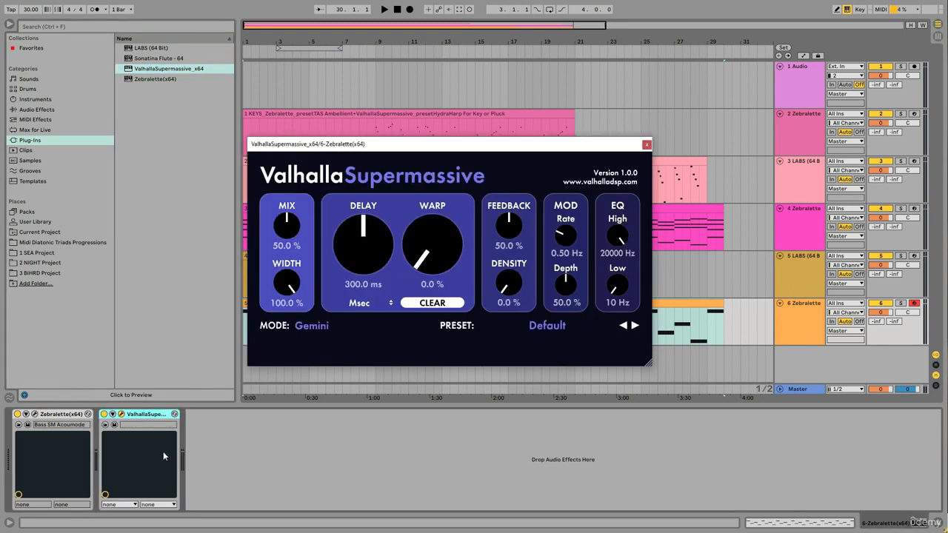
click(568, 327)
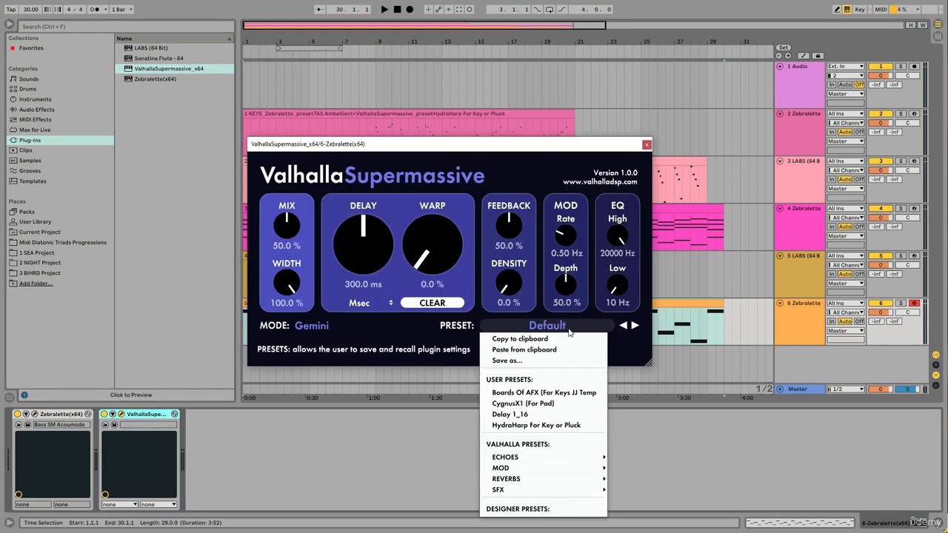
click(515, 404)
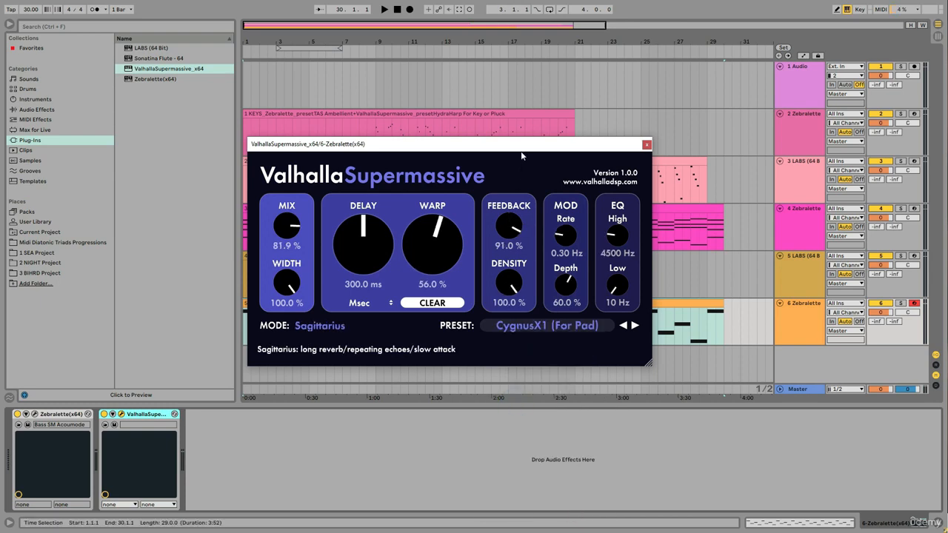
drag(519, 150, 508, 331)
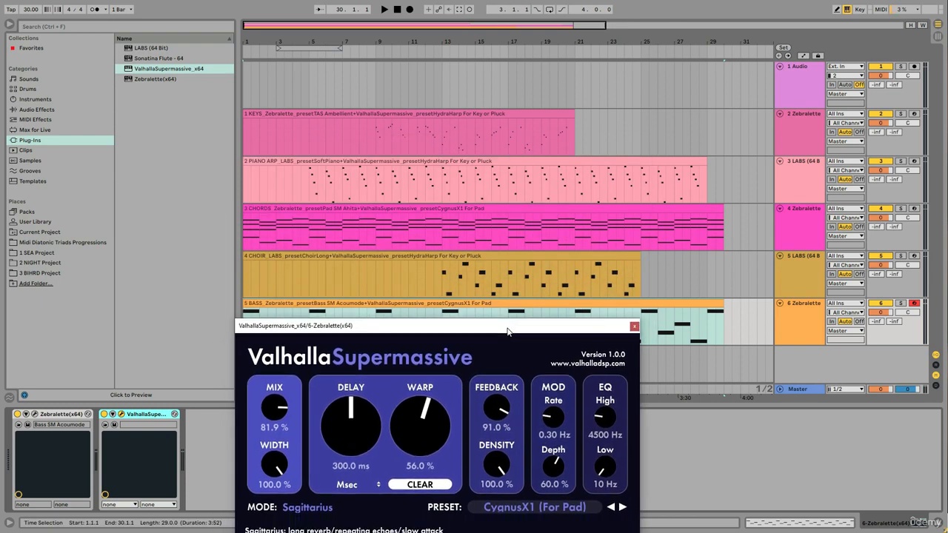
click(634, 325)
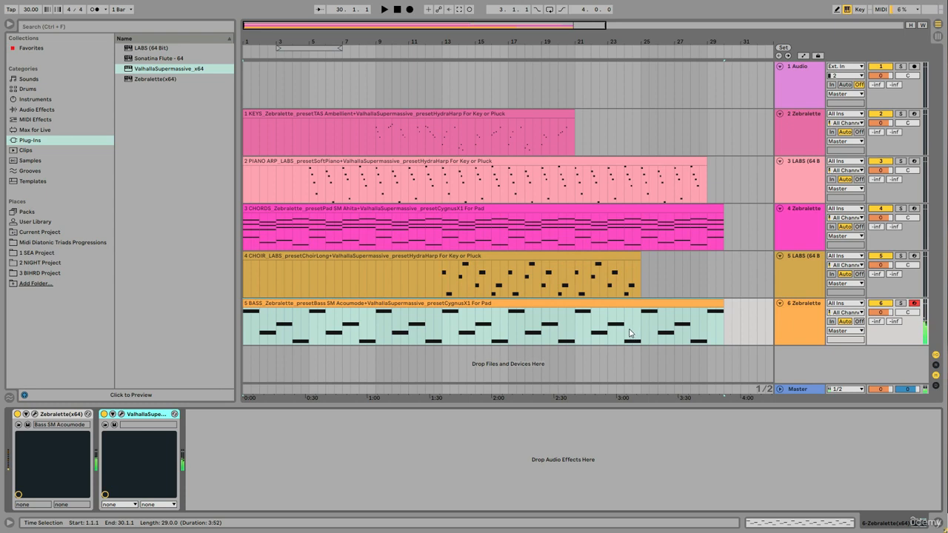
Play the arrangement from bar 1 and briefly solo the chords, bass and piano arp tracks in turn, unsoloing each one.
click(398, 10)
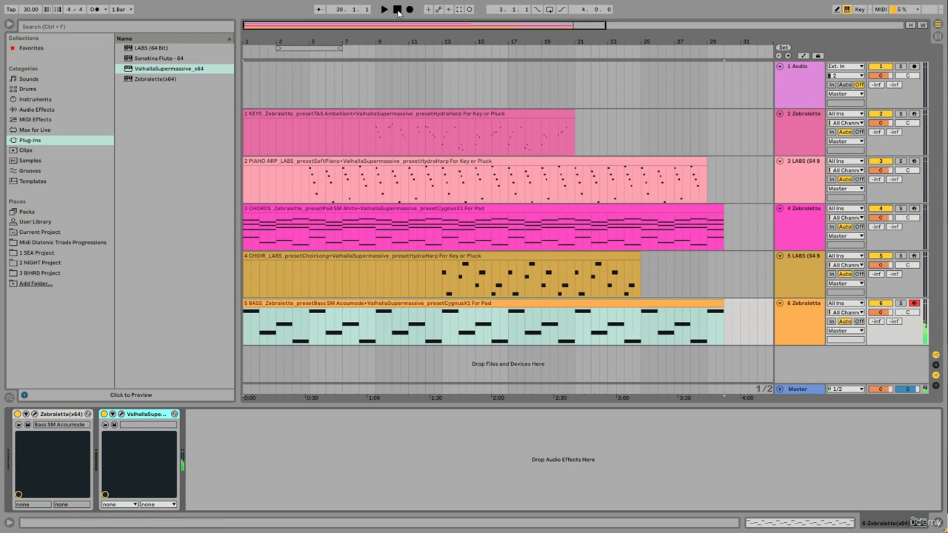
click(249, 115)
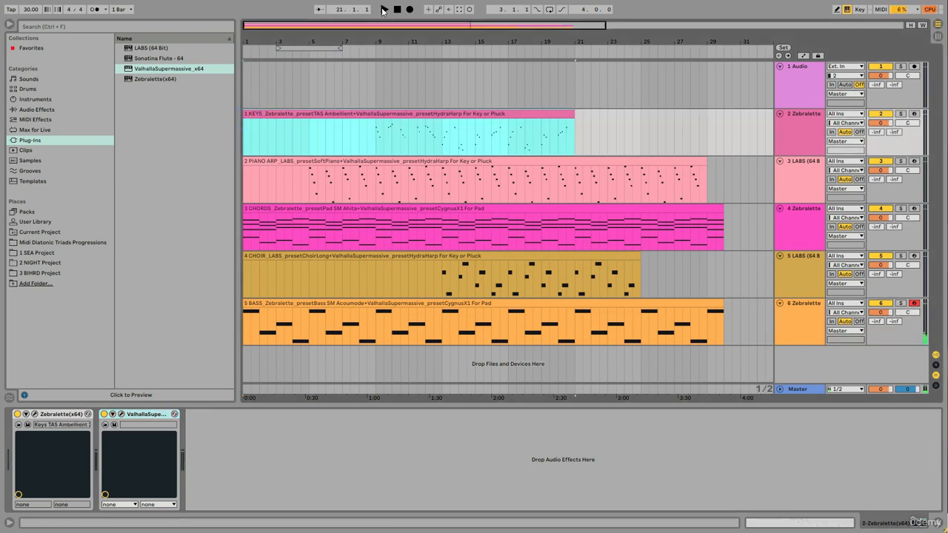
click(383, 9)
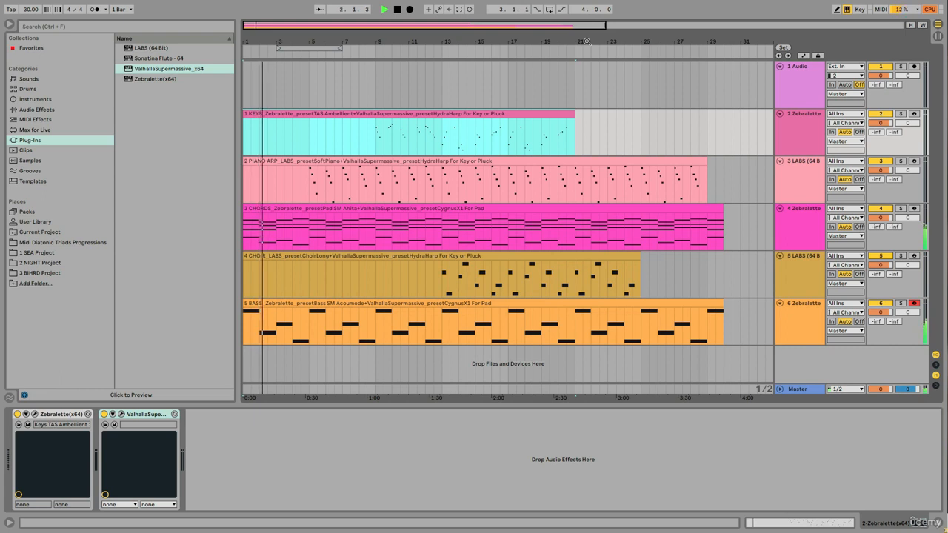
click(901, 210)
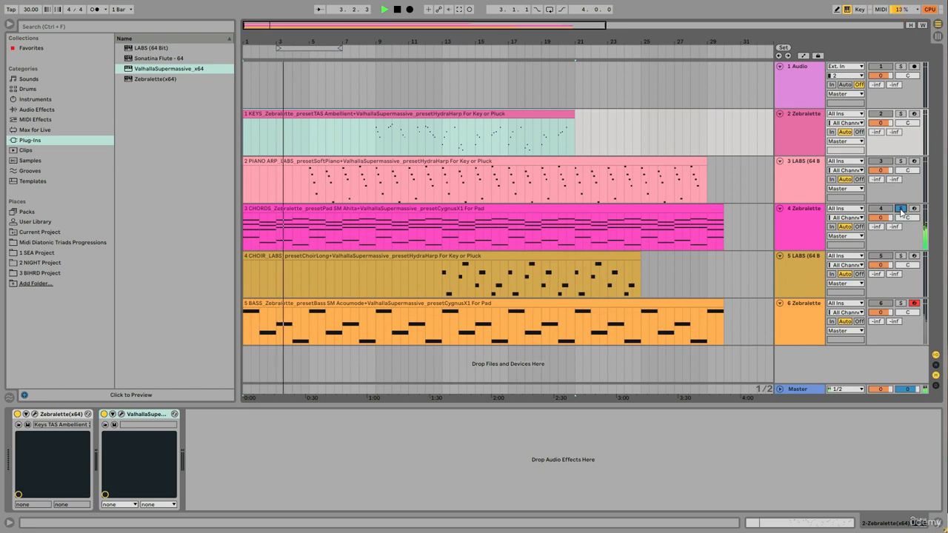
click(901, 210)
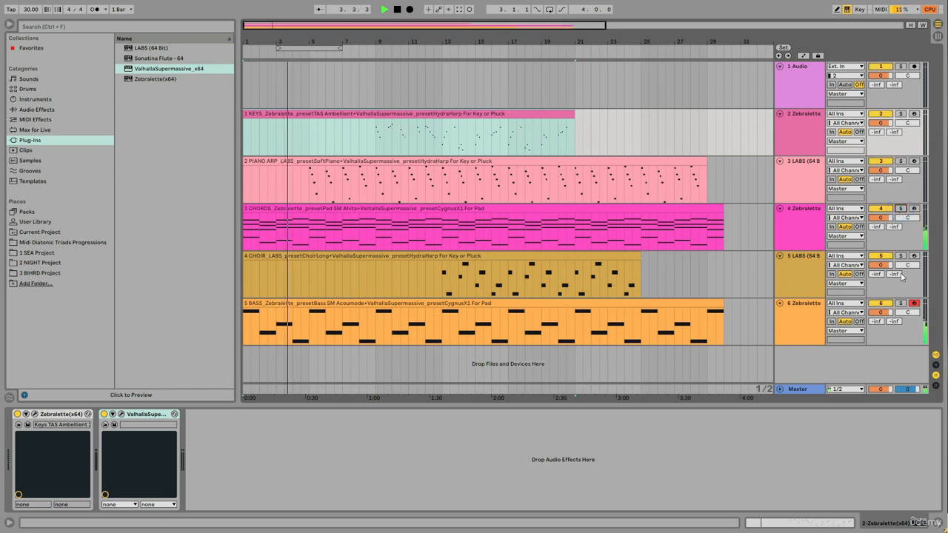
click(900, 304)
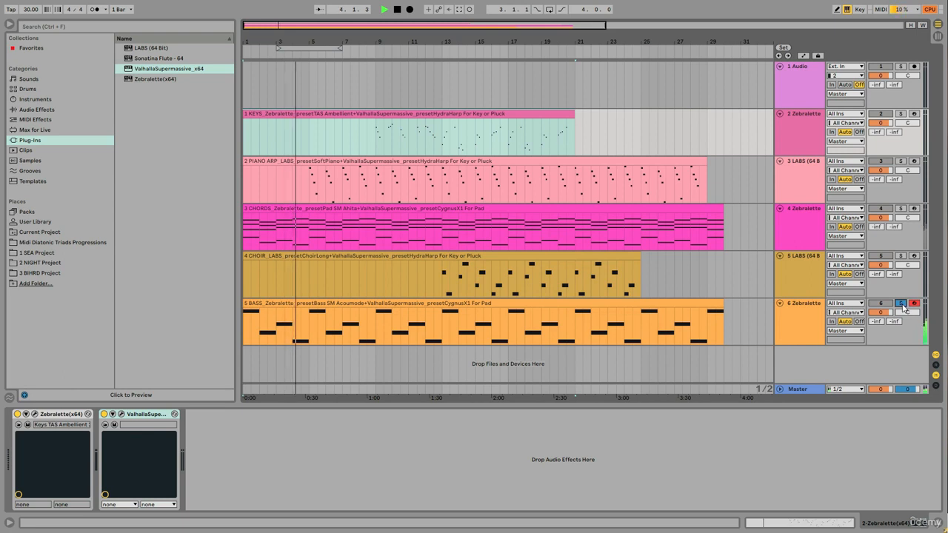
click(901, 304)
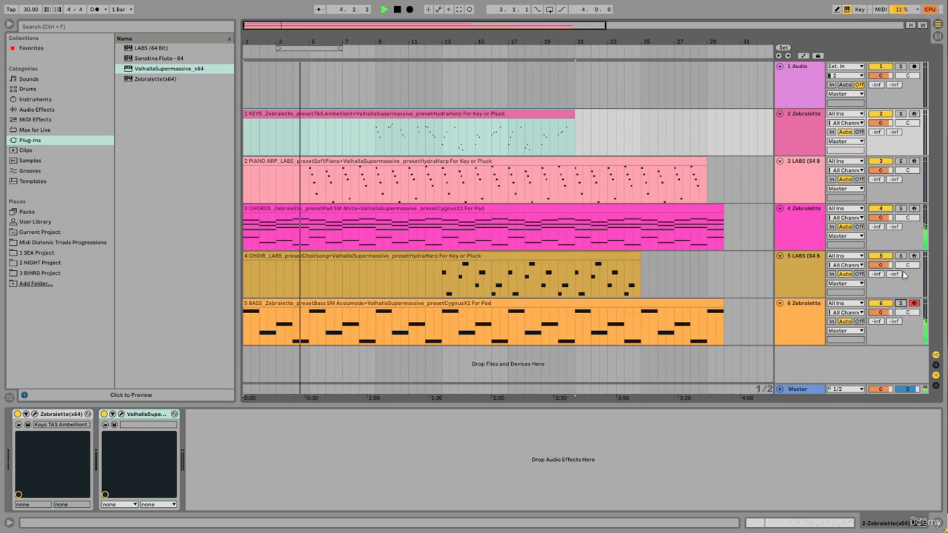
click(900, 161)
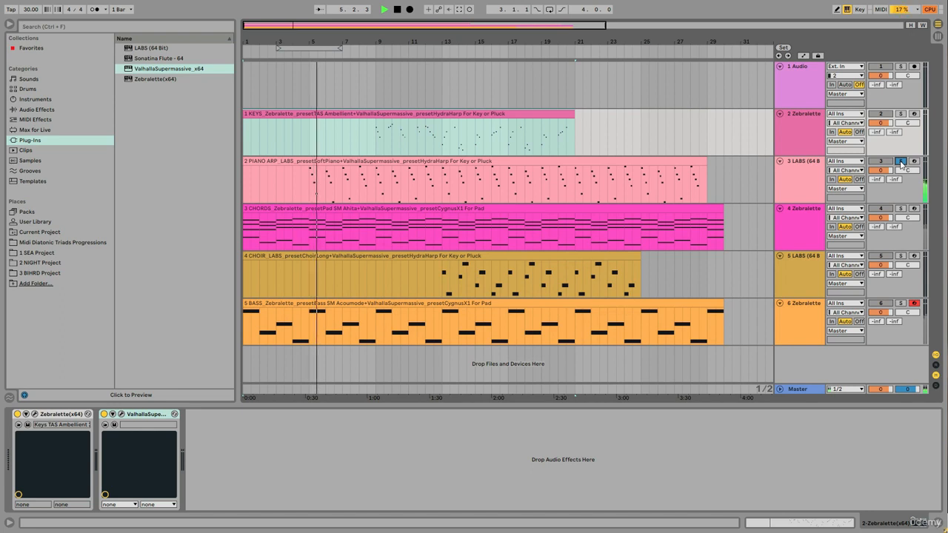
click(900, 161)
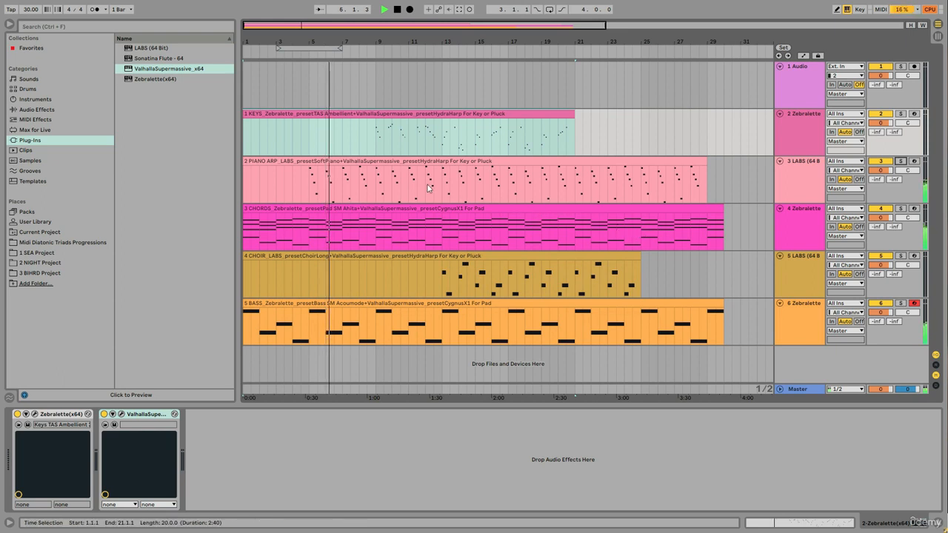
Restart playback from bar 9, where the keys notes begin, and briefly solo the keys track.
click(374, 148)
key(space)
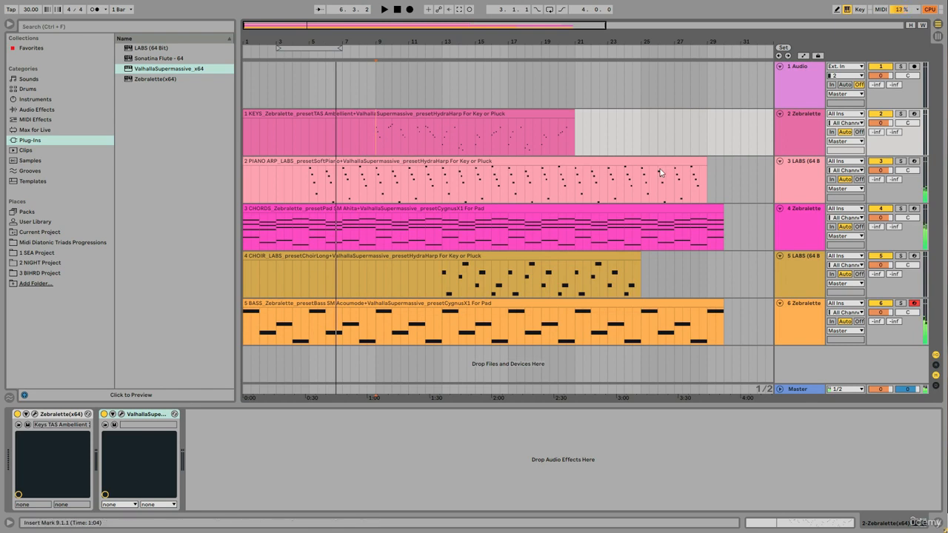
key(space)
click(901, 113)
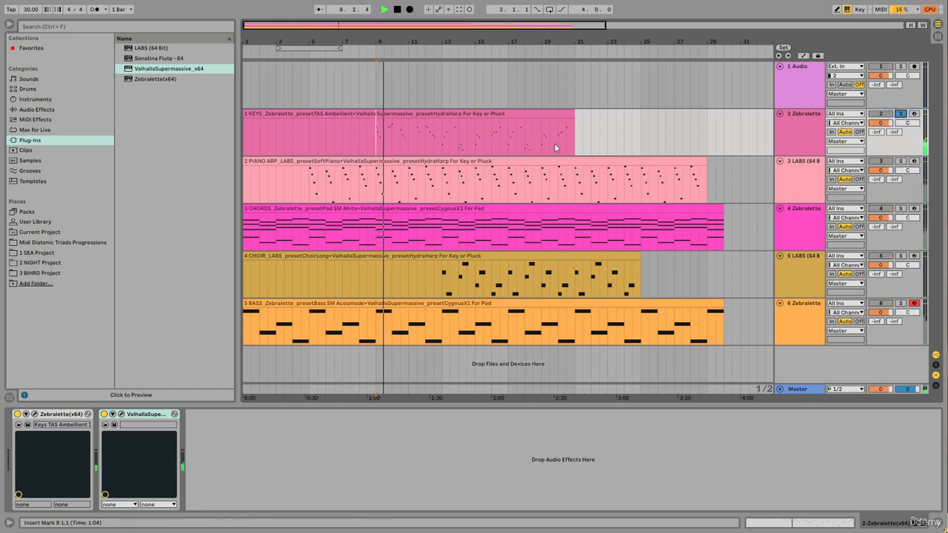
click(901, 113)
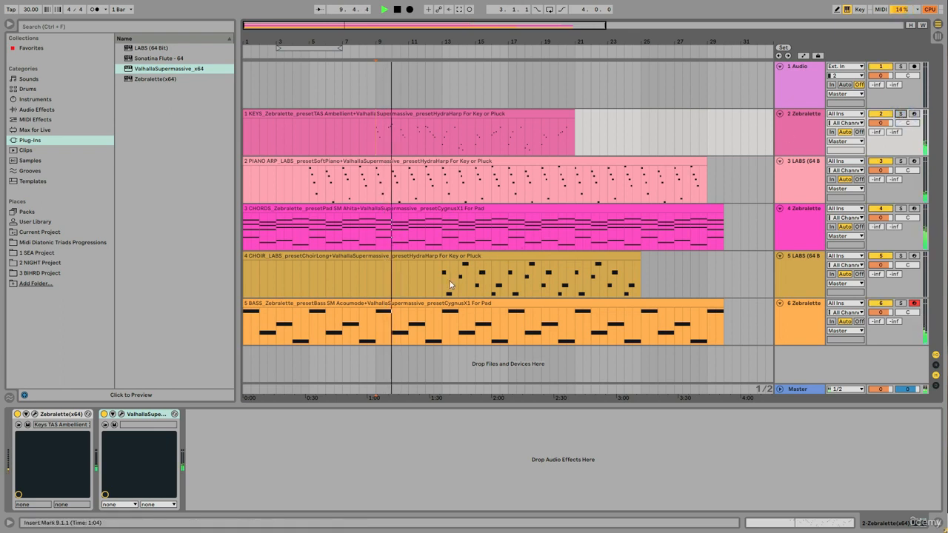
Restart playback from bar 13, where the choir notes begin, and solo the choir track.
click(442, 281)
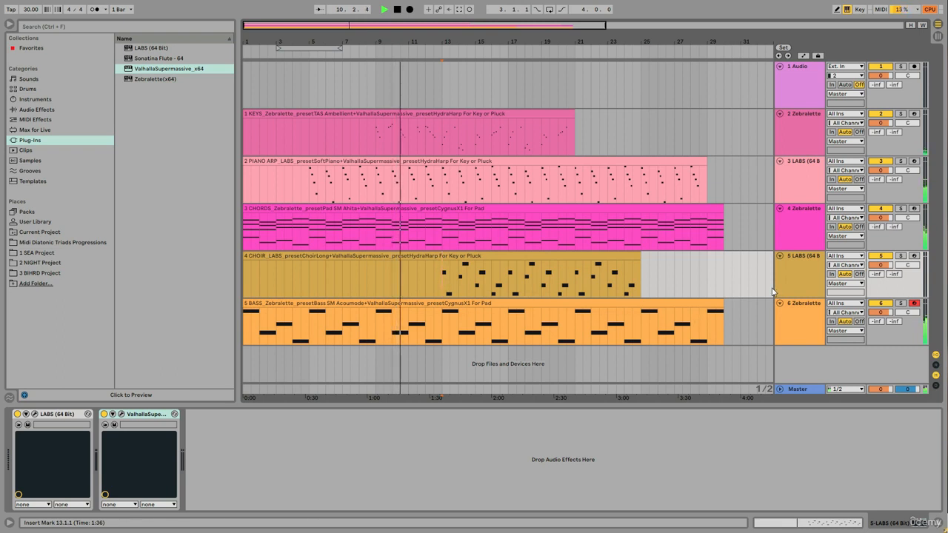
key(space)
key(space)
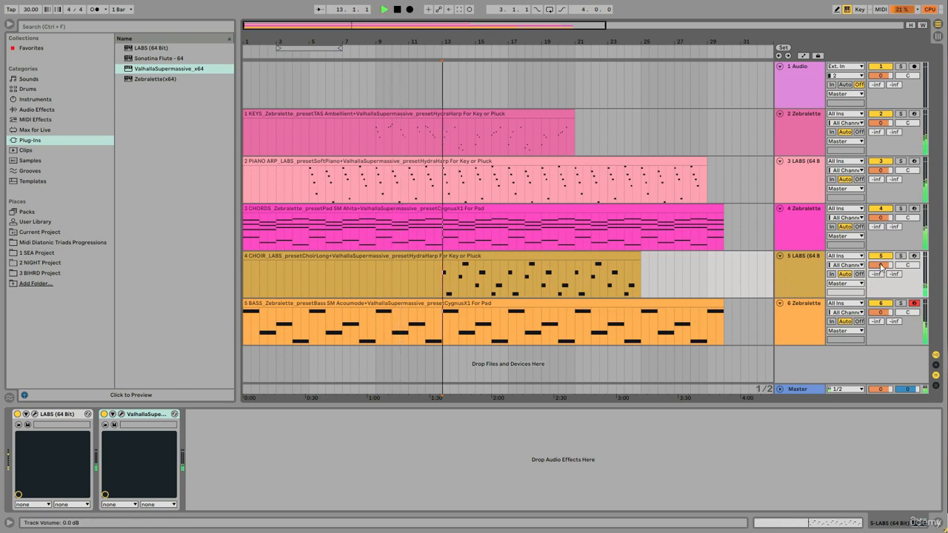
click(900, 255)
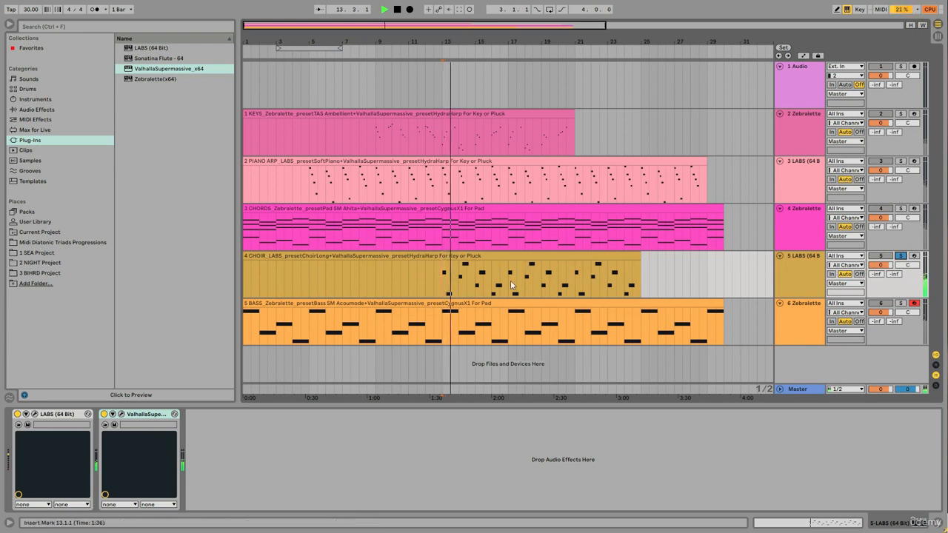
Unsolo the choir track, listen to the full arrangement until about bar 16 and stop playback.
click(899, 256)
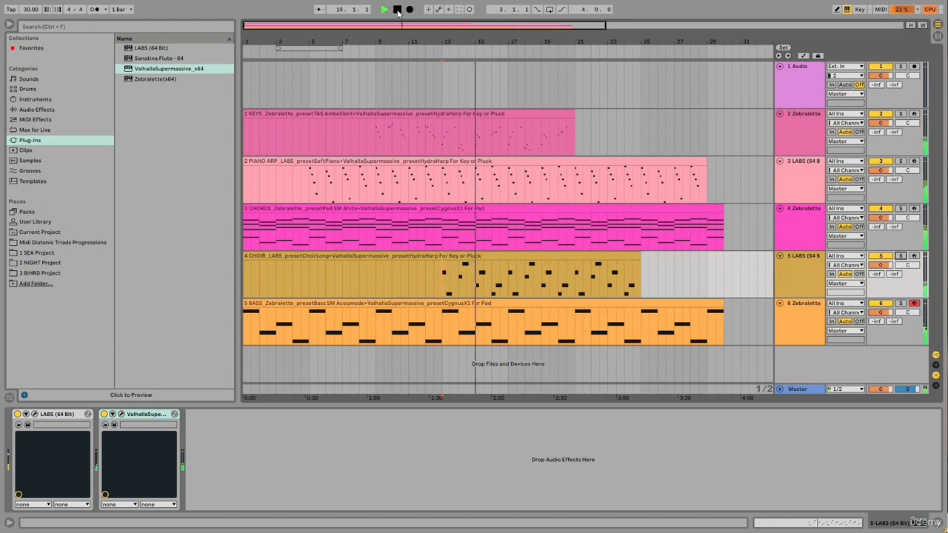
drag(392, 42, 367, 40)
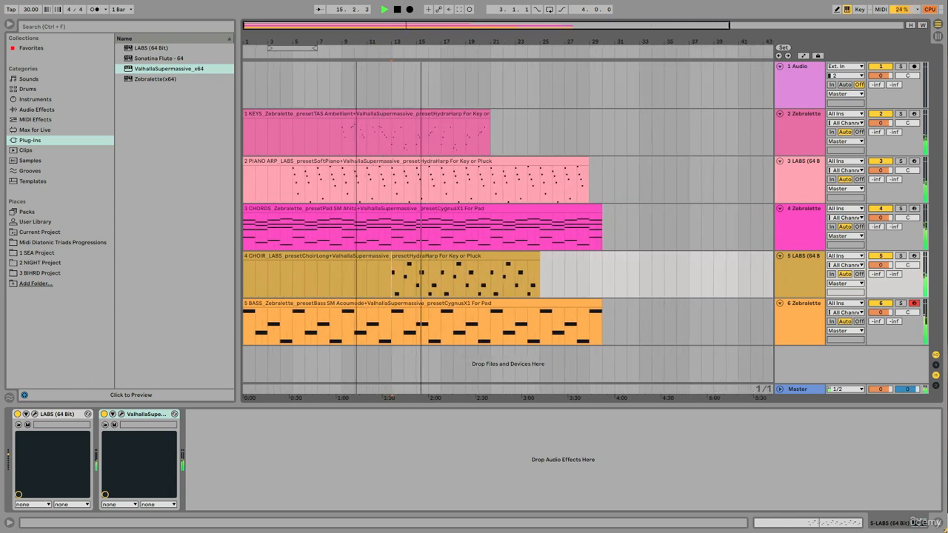
click(398, 10)
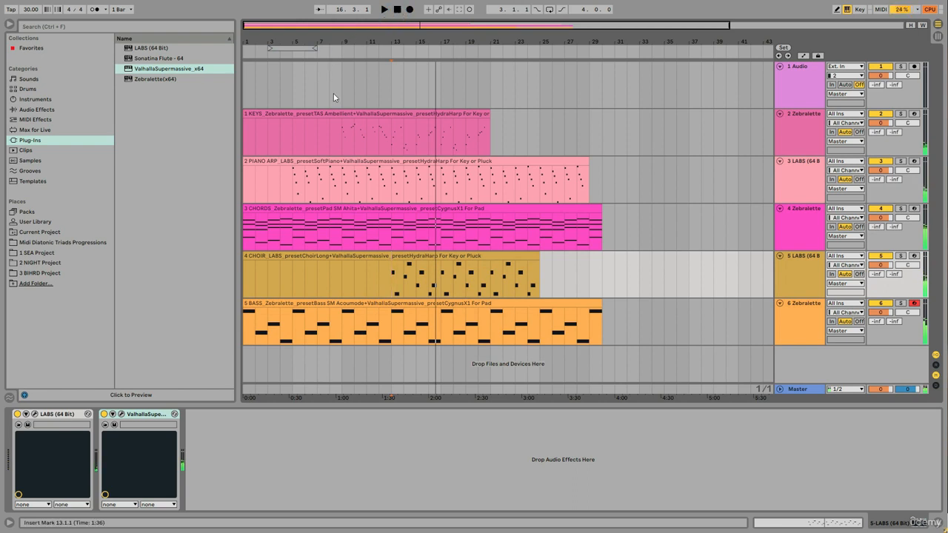
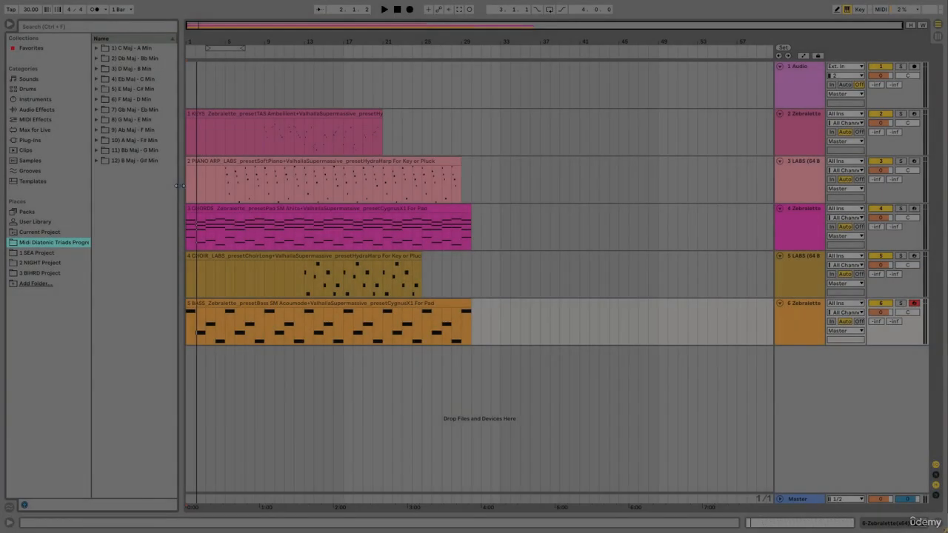
Widen the file browser and expand the C Maj - A Min folder and its Maj Progressions subfolder.
drag(180, 186, 214, 186)
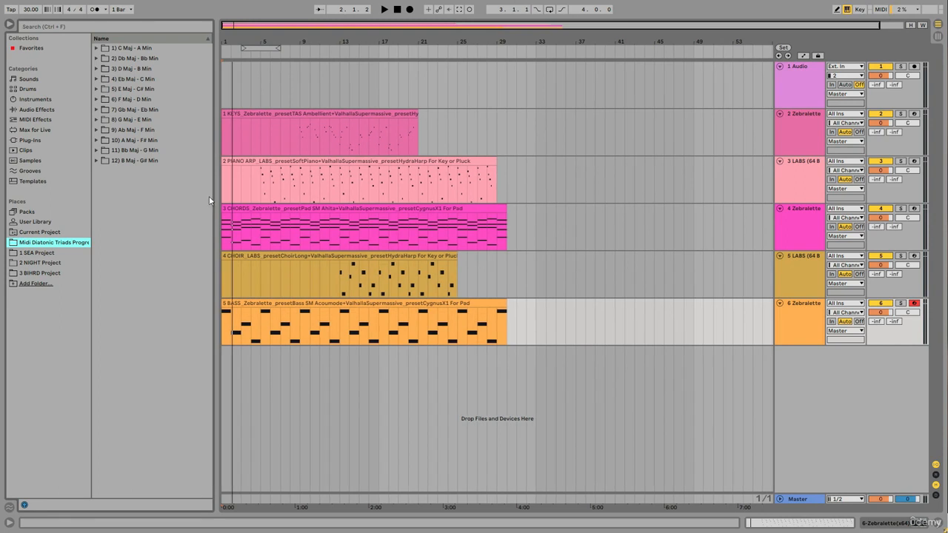
click(95, 47)
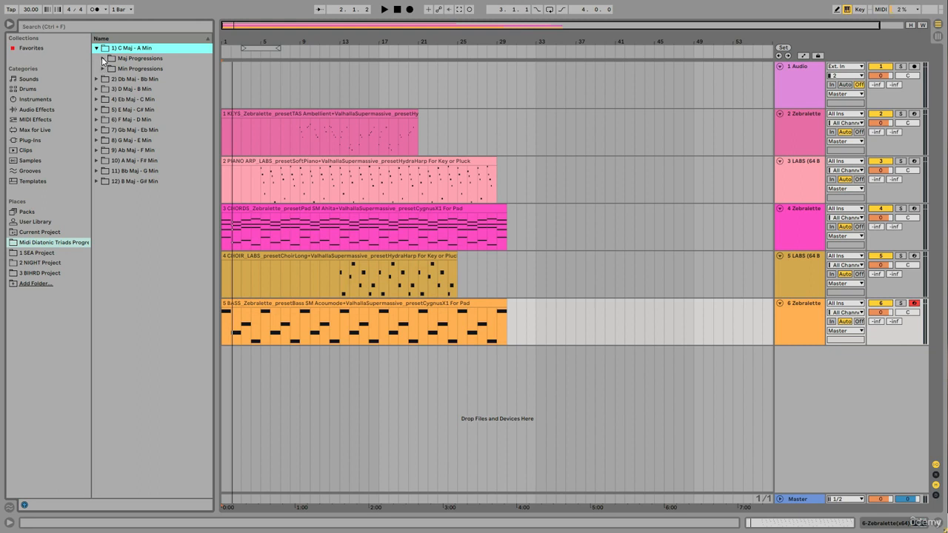
click(102, 58)
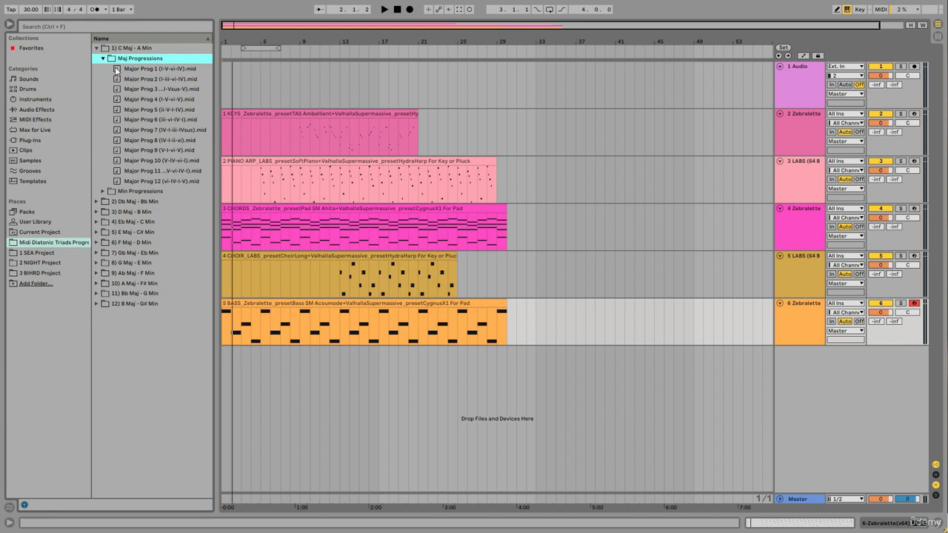
Place Major Prog 1 (I-V-vi-IV).mid on the chords track at bar 31 and audition it briefly.
drag(116, 71, 521, 217)
key(space)
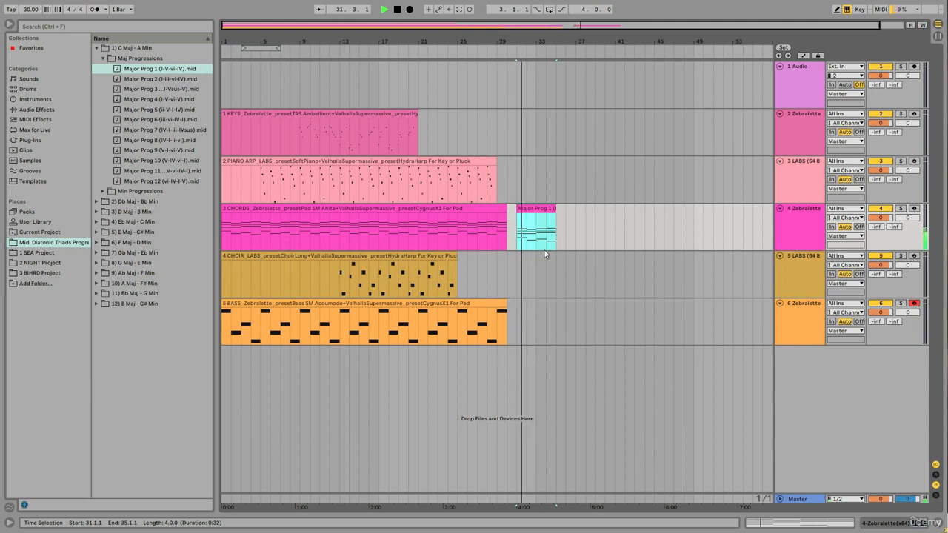
key(space)
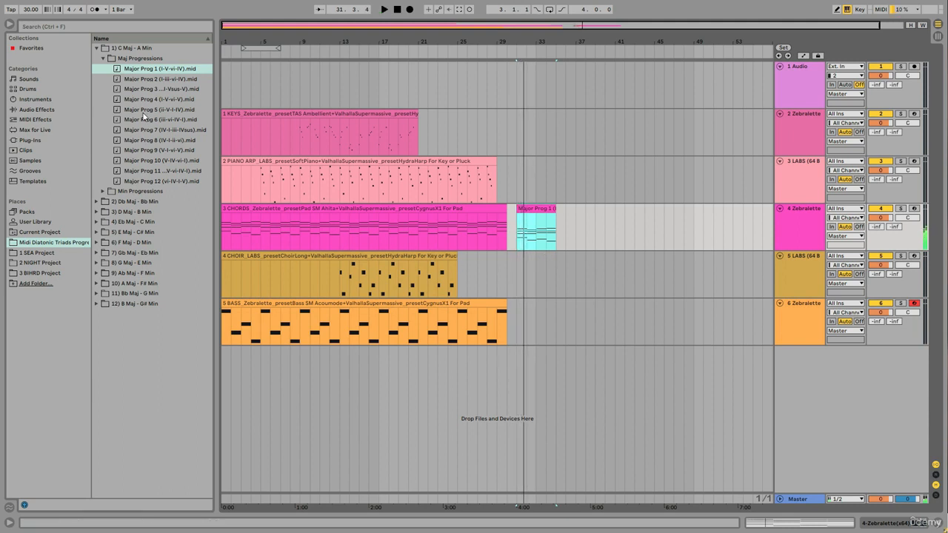
Place Major Prog 7 (IV-I-iii-IVsus).mid on the chords track at bar 31, replacing the clip there, and audition it briefly.
drag(128, 131, 519, 225)
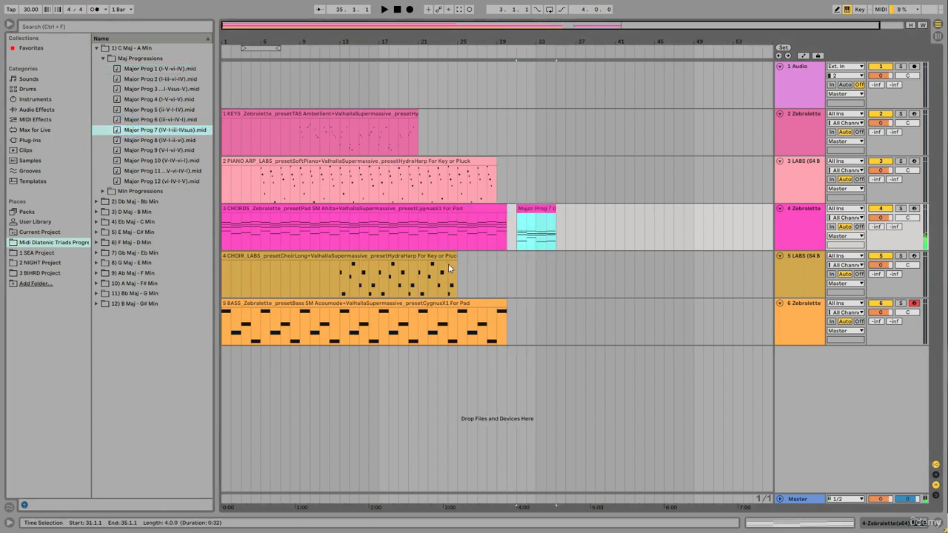
key(space)
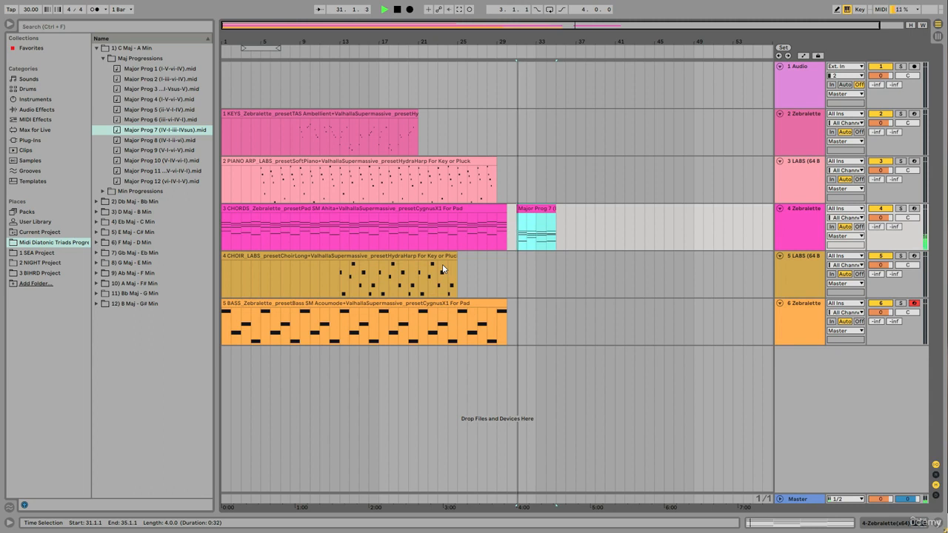
key(space)
Transpose all notes of the Major Prog 7 clip up one octave to E2–C4, audition it and hide the note editor.
click(533, 209)
double_click(533, 209)
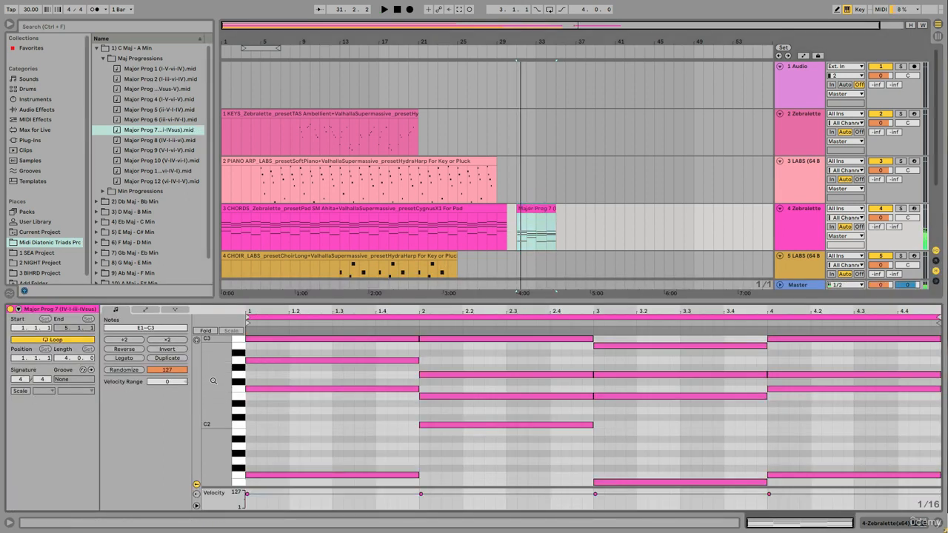
mouse_move(213, 380)
mouse_down()
mouse_move(198, 381)
mouse_move(229, 379)
mouse_up()
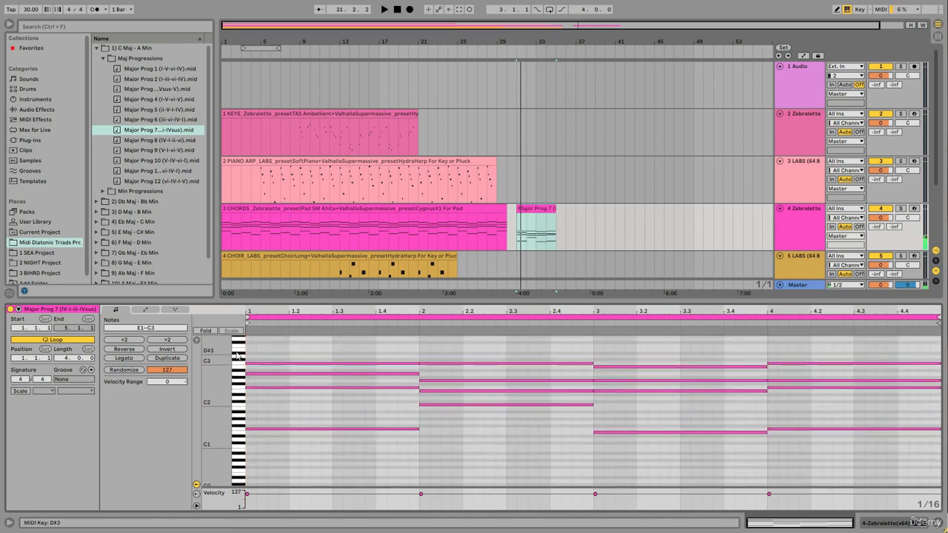
drag(235, 339, 310, 461)
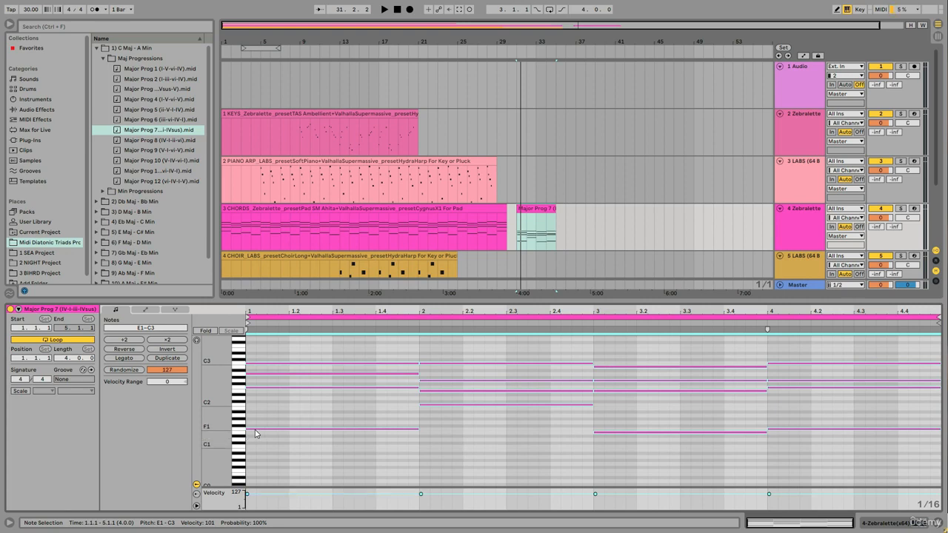
drag(255, 433, 262, 397)
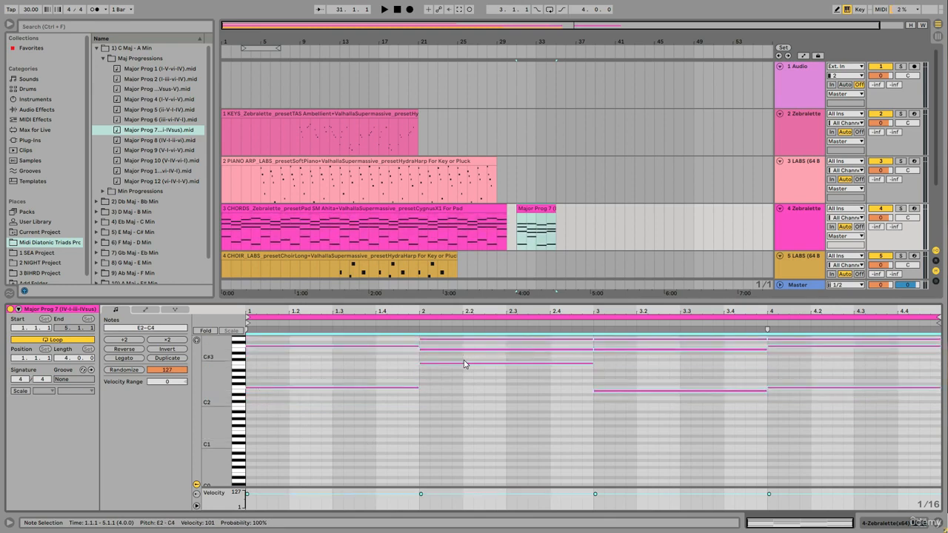
key(space)
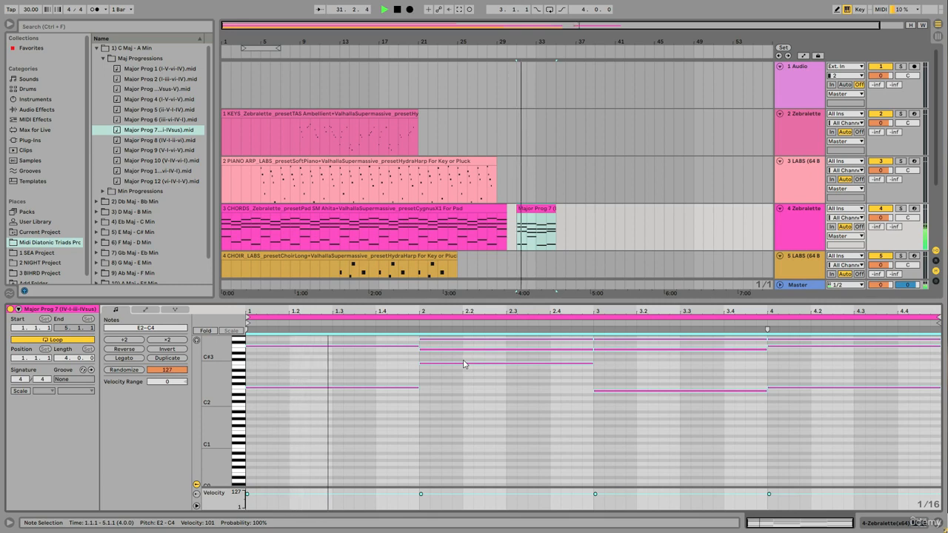
click(937, 523)
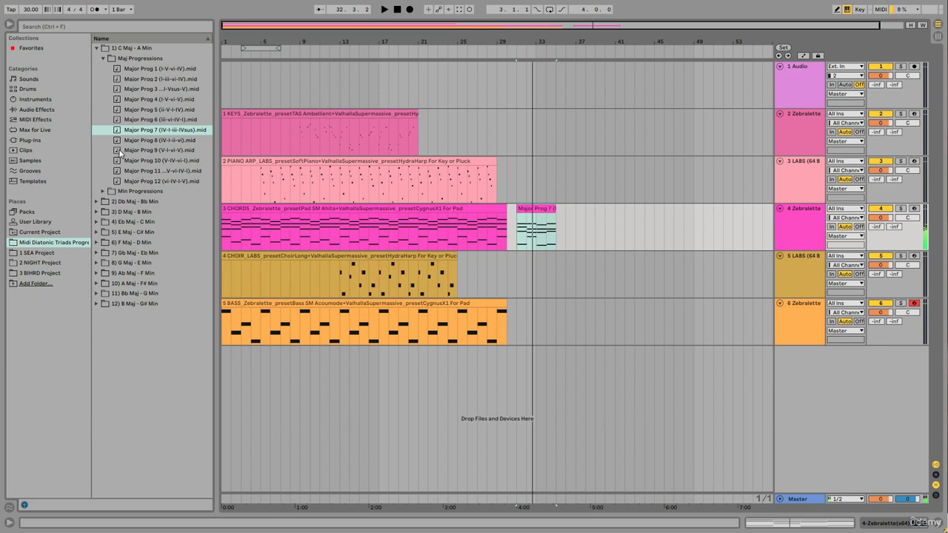
Place Major Prog 9 (V-I-vi-V).mid at bar 35 on the chords track, transpose all its notes up one octave to G2–E4 and play it.
drag(117, 151, 562, 243)
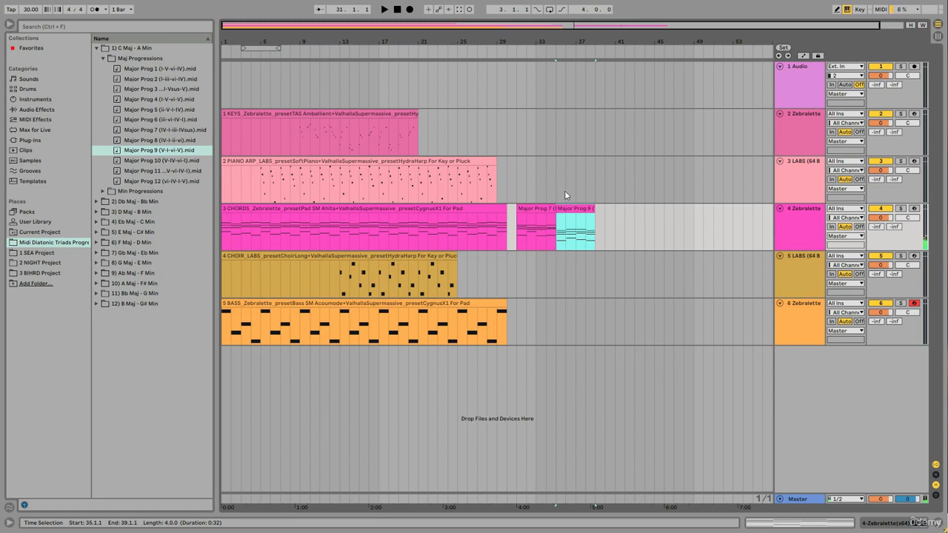
double_click(568, 209)
click(252, 373)
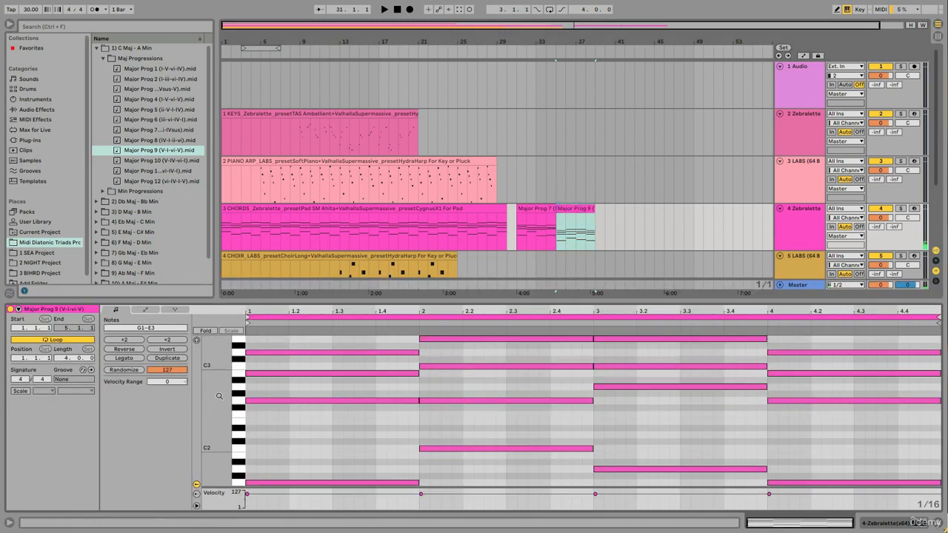
drag(219, 395, 204, 396)
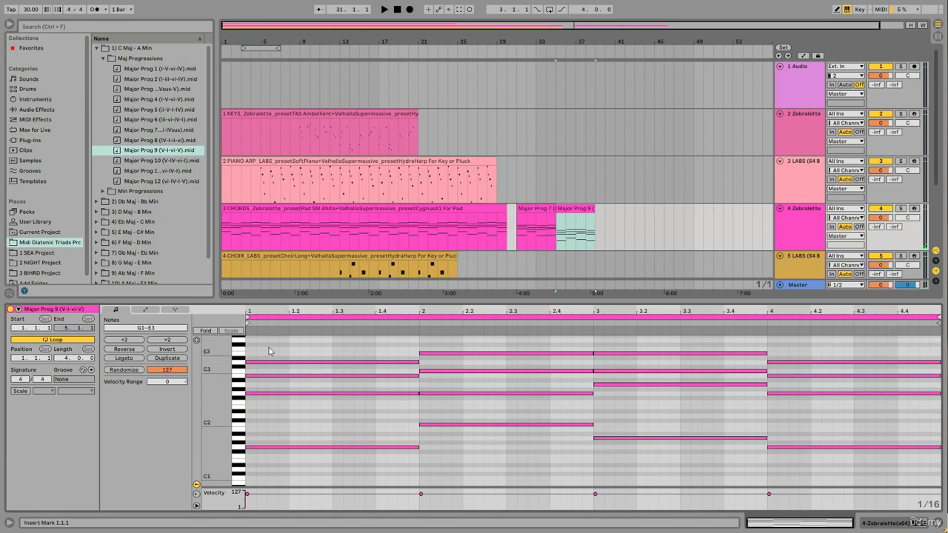
drag(269, 351, 936, 478)
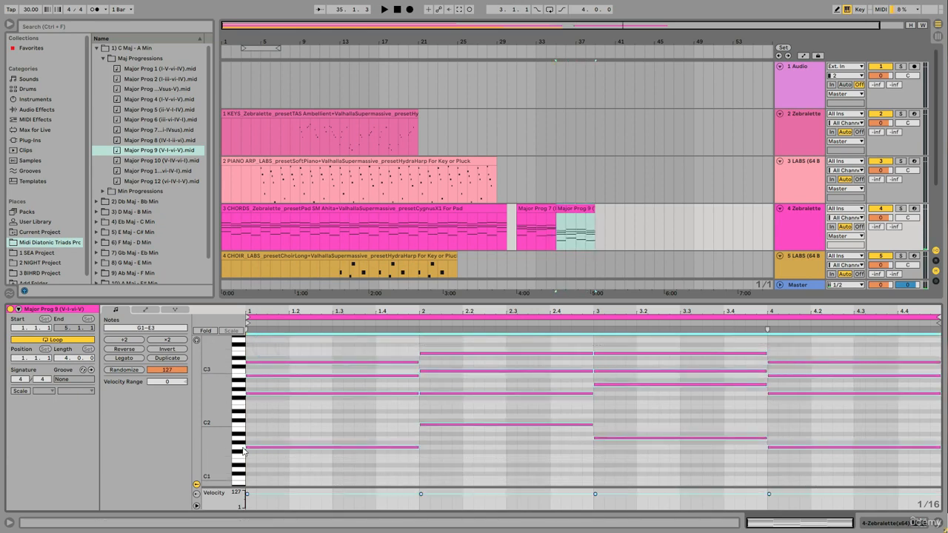
drag(250, 452, 250, 399)
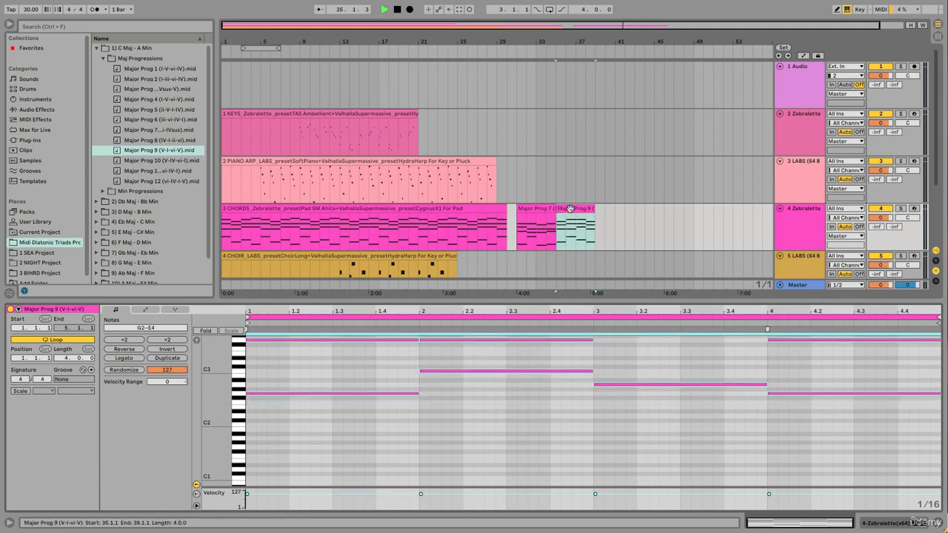
key(space)
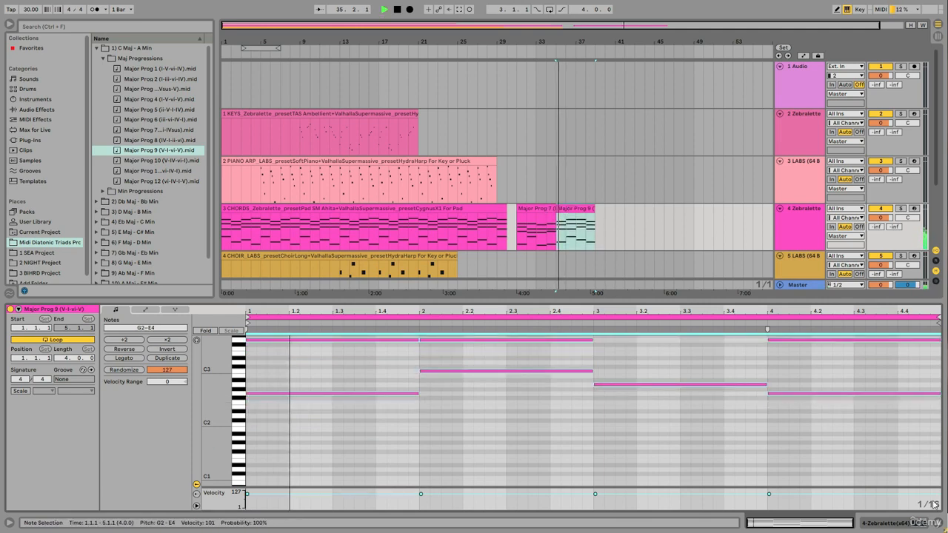
click(938, 522)
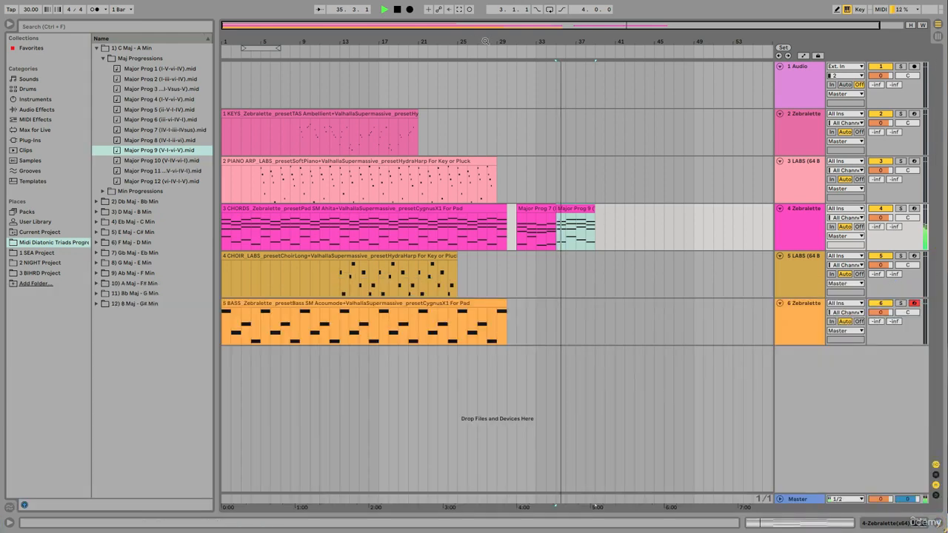
Colour the Major Prog 7 and Major Prog 9 clips on the chords track yellow and stop playback.
click(561, 245)
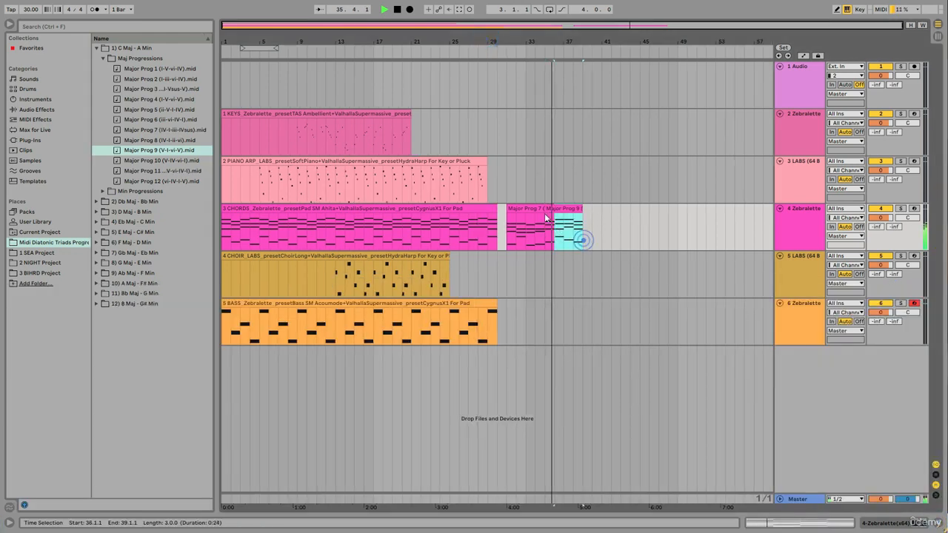
shift+click(511, 211)
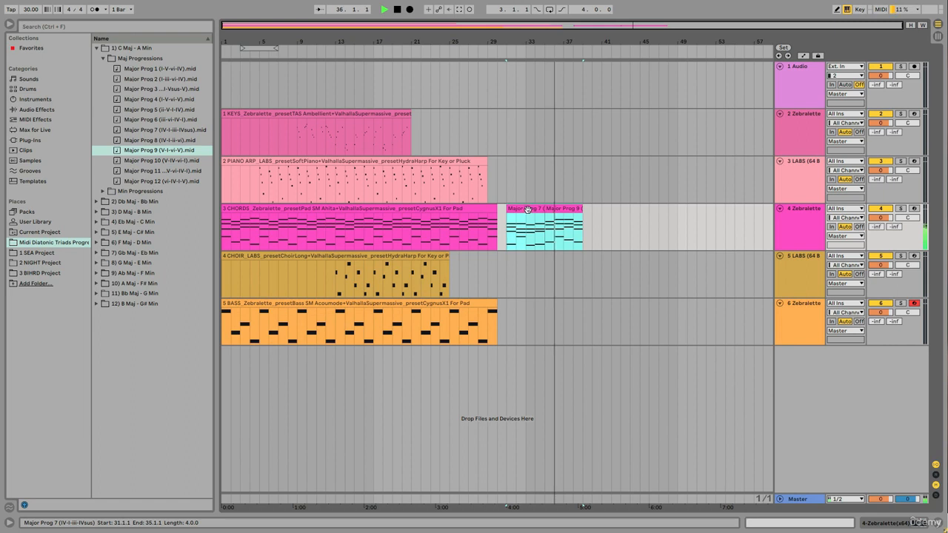
right_click(527, 211)
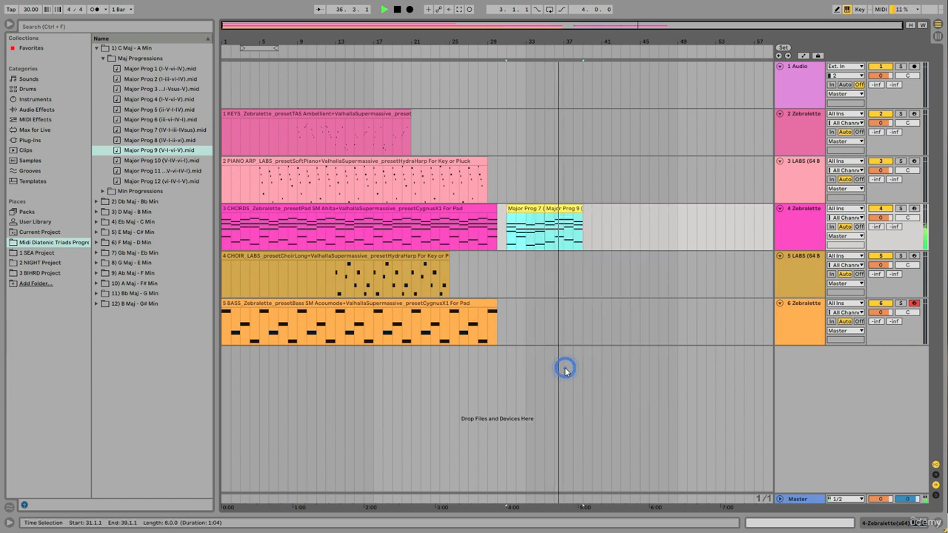
click(565, 369)
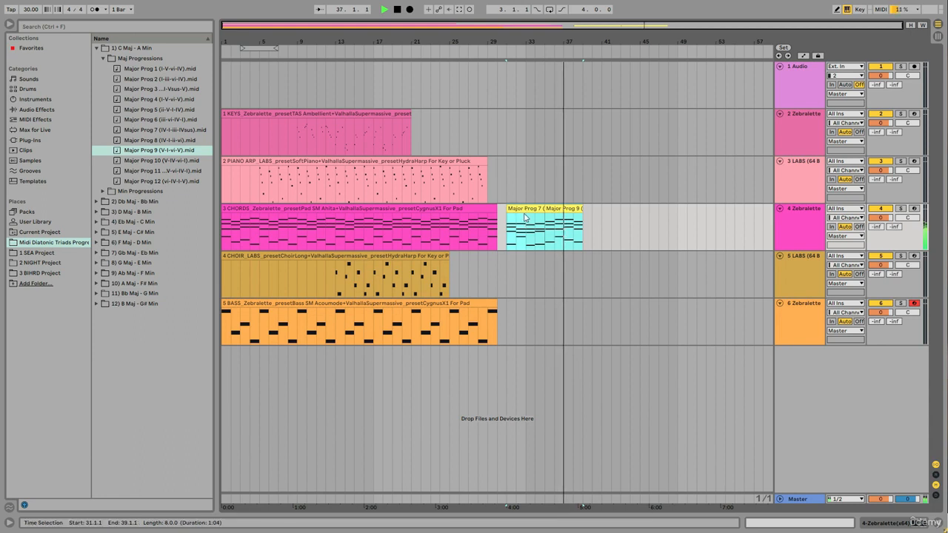
key(space)
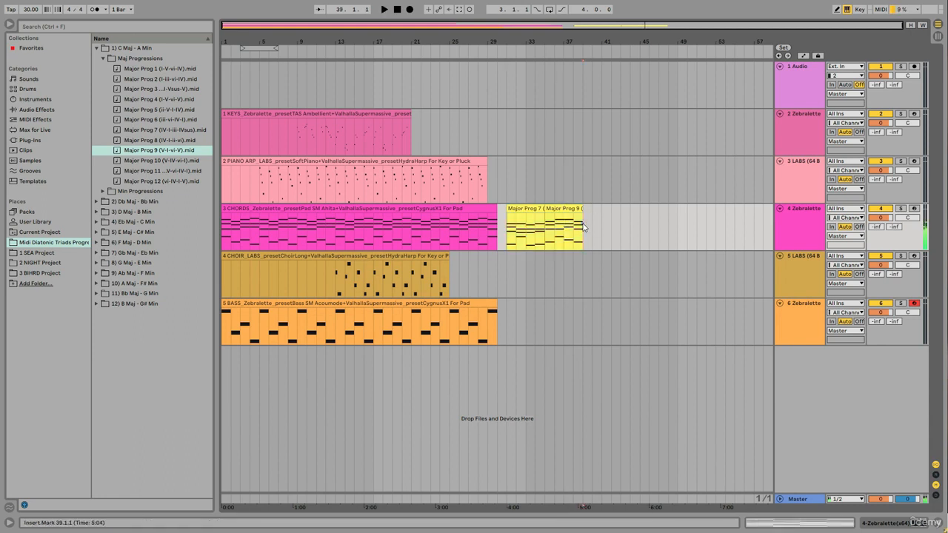
Duplicate the yellow Major Prog 7 and 9 pair three times back to back, filling the chords track from bar 31 to bar 63.
click(508, 209)
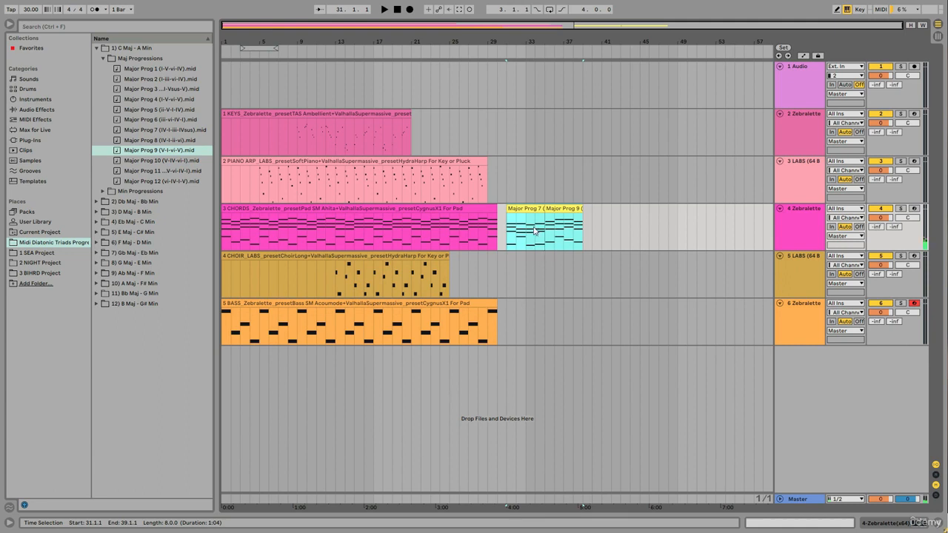
mouse_move(519, 209)
mouse_down()
mouse_move(607, 208)
mouse_move(531, 216)
mouse_up()
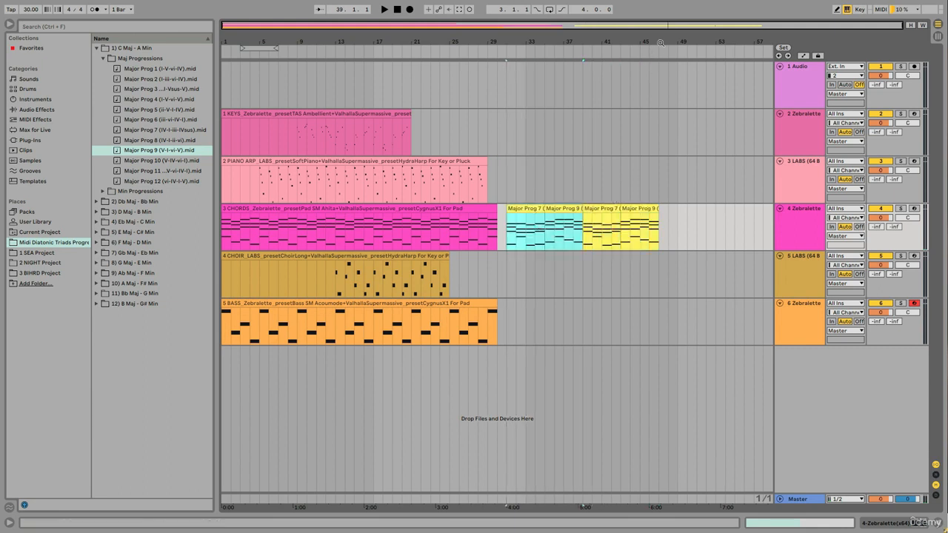
click(661, 41)
click(532, 210)
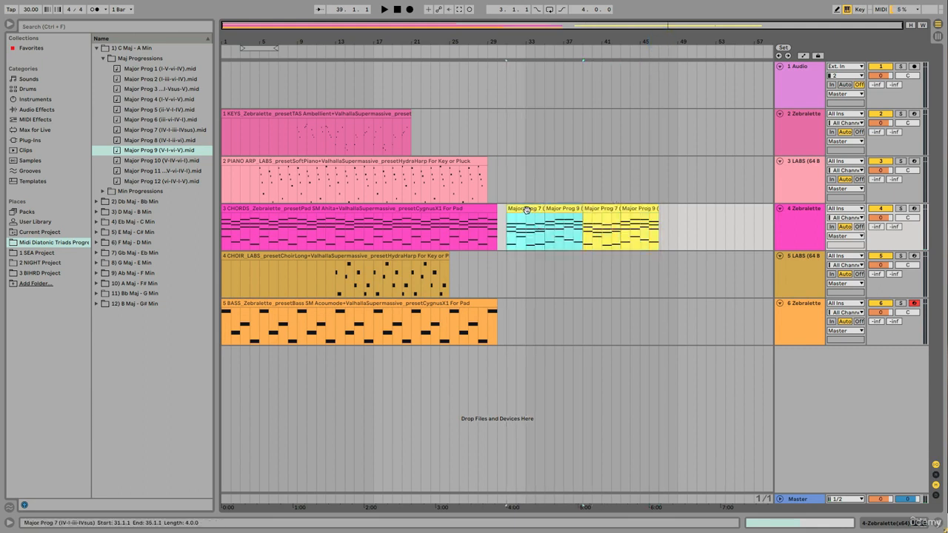
drag(526, 210, 679, 219)
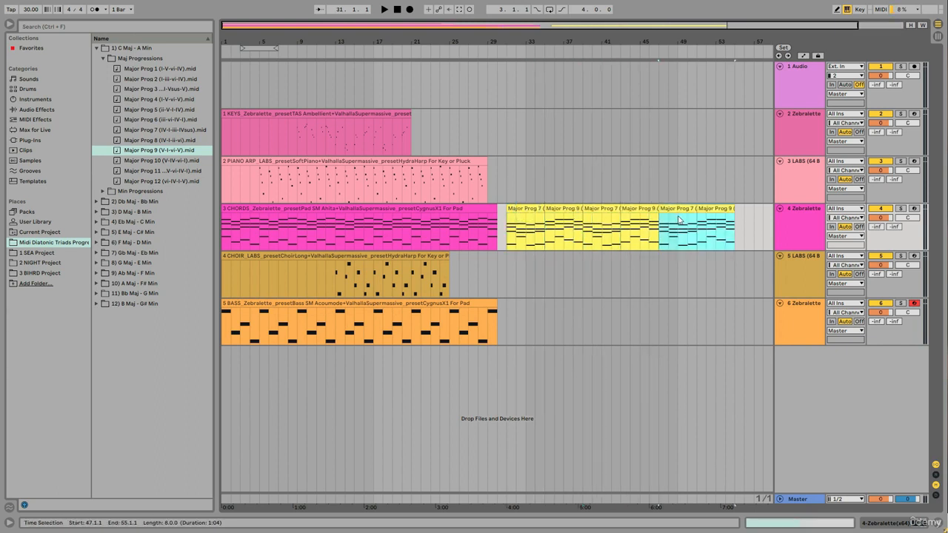
drag(709, 44, 711, 30)
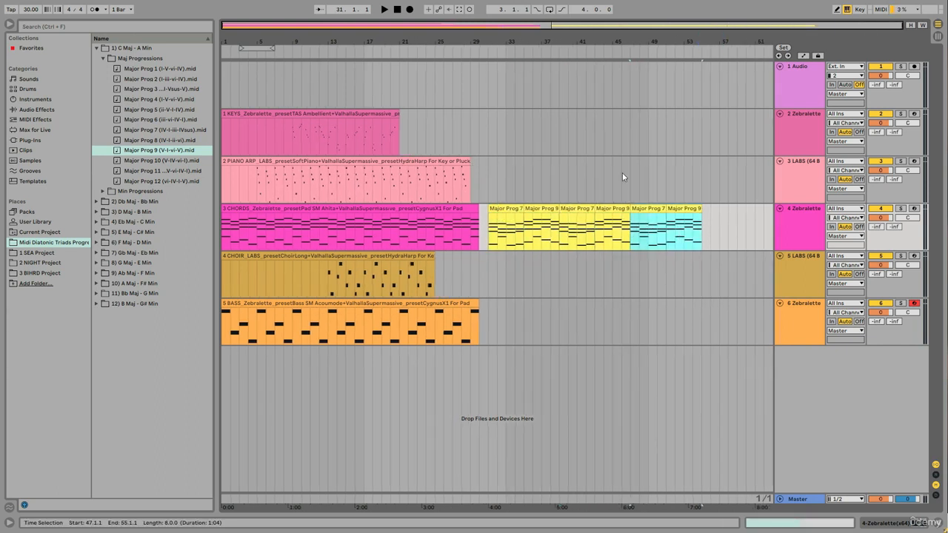
click(653, 204)
drag(646, 209, 721, 207)
drag(709, 42, 652, 40)
click(472, 210)
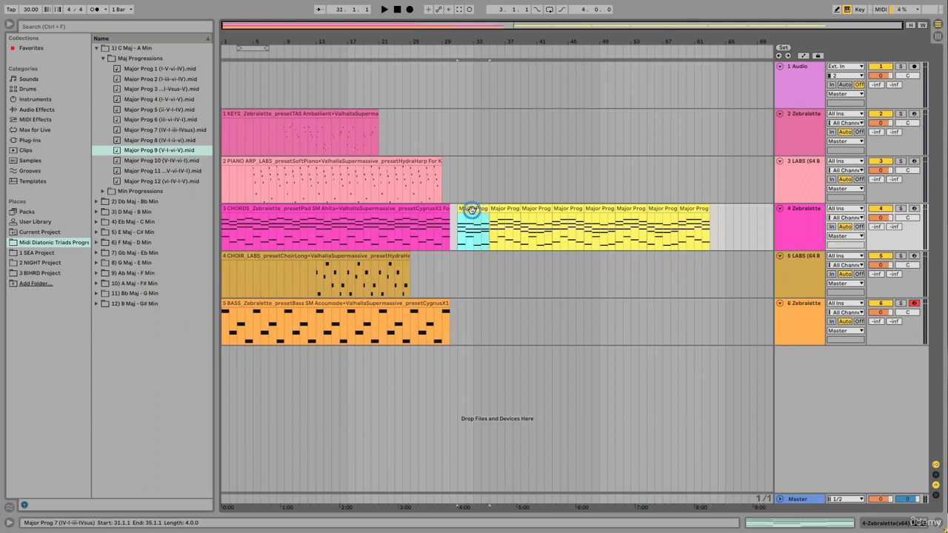
Collapse the C Maj - A Min folder and open the Min Progressions folder inside 5) E Maj - C# Min.
click(105, 58)
click(96, 49)
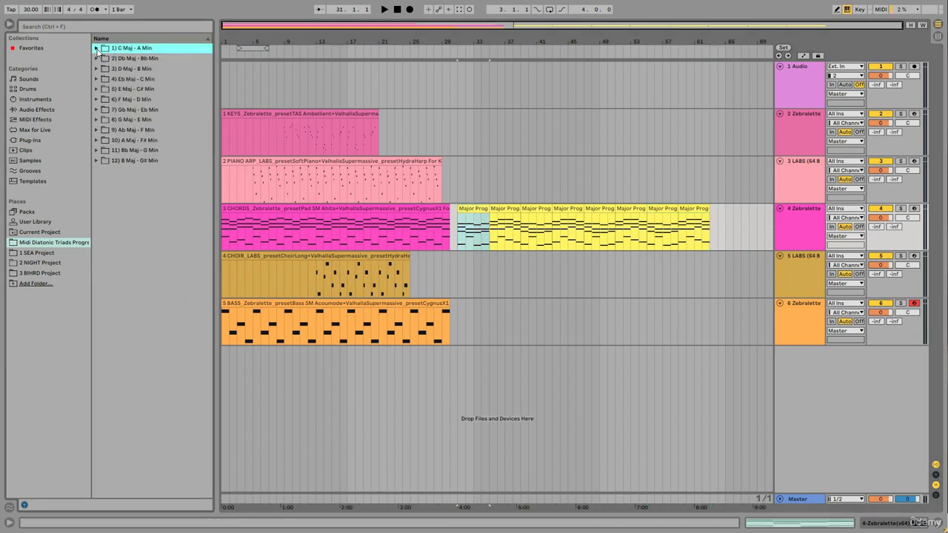
click(96, 79)
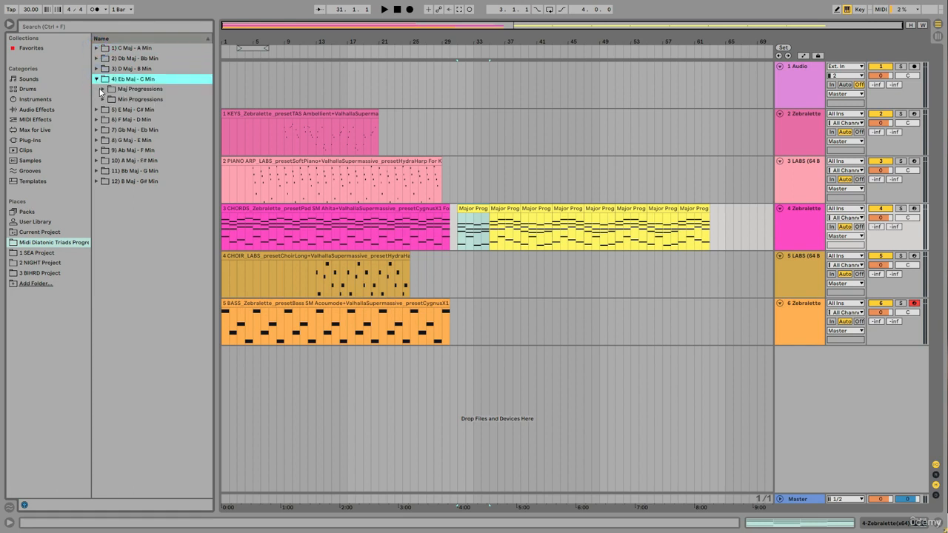
click(96, 79)
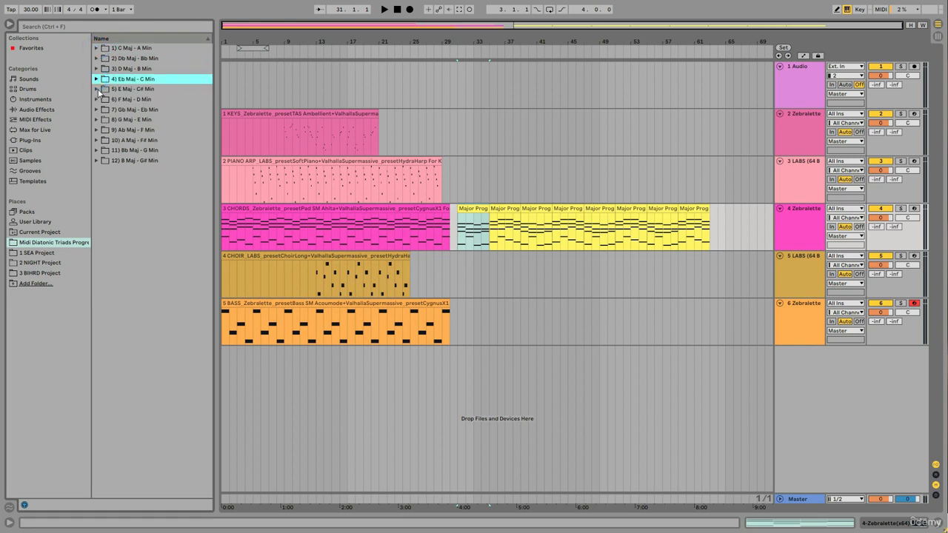
click(97, 89)
click(103, 110)
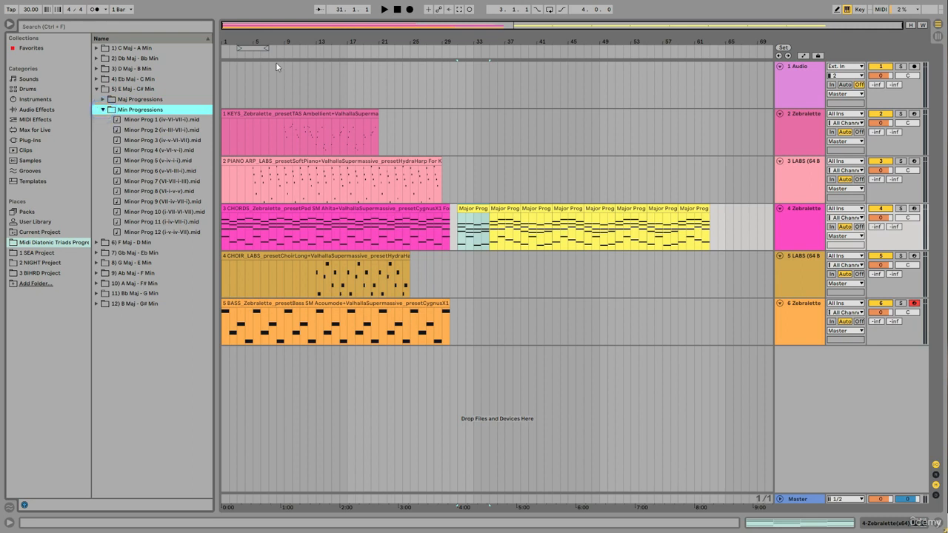
Place Minor Prog 1 (iv-VI-VII-i).mid at bar 65 on the chords track and audition it briefly.
click(318, 43)
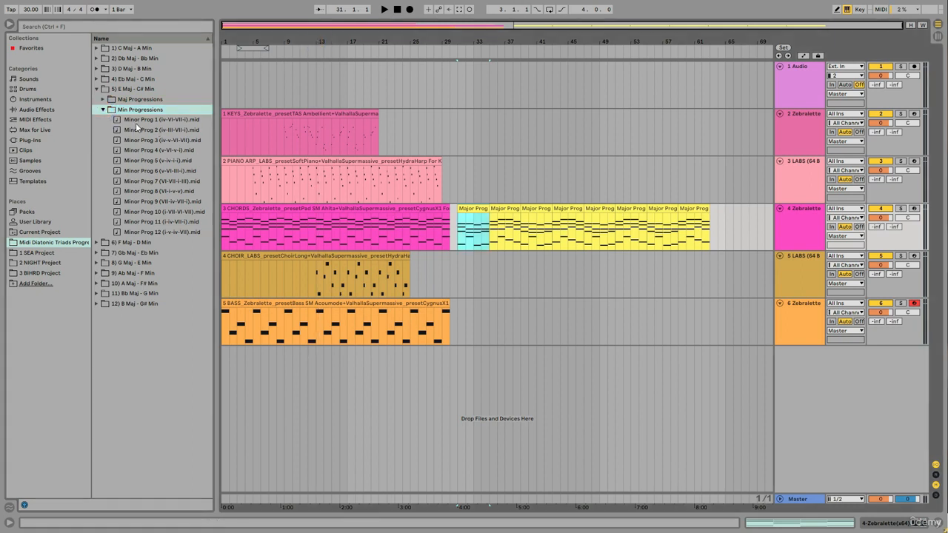
drag(120, 122, 727, 234)
key(space)
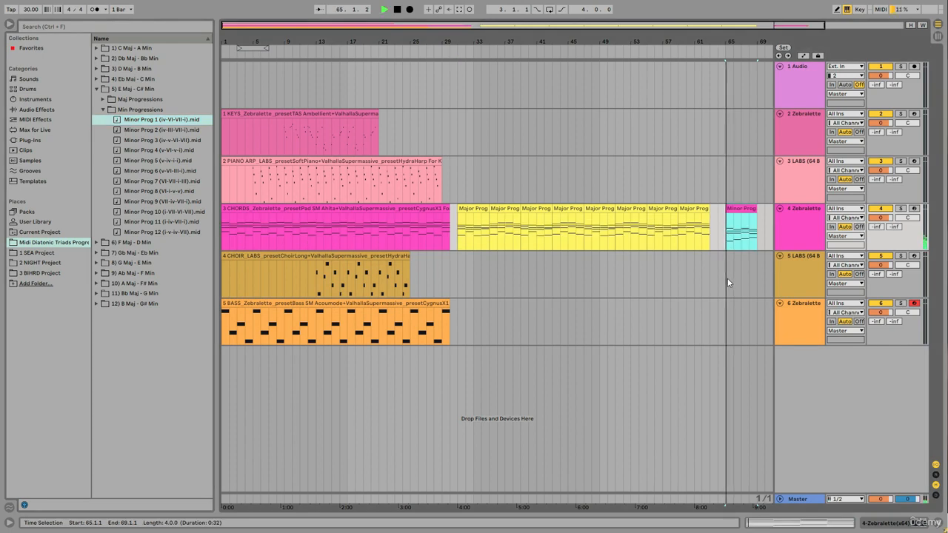
key(space)
Transpose all notes of the Minor Prog 1 clip up one octave to F#2–F#4 and play it.
double_click(741, 209)
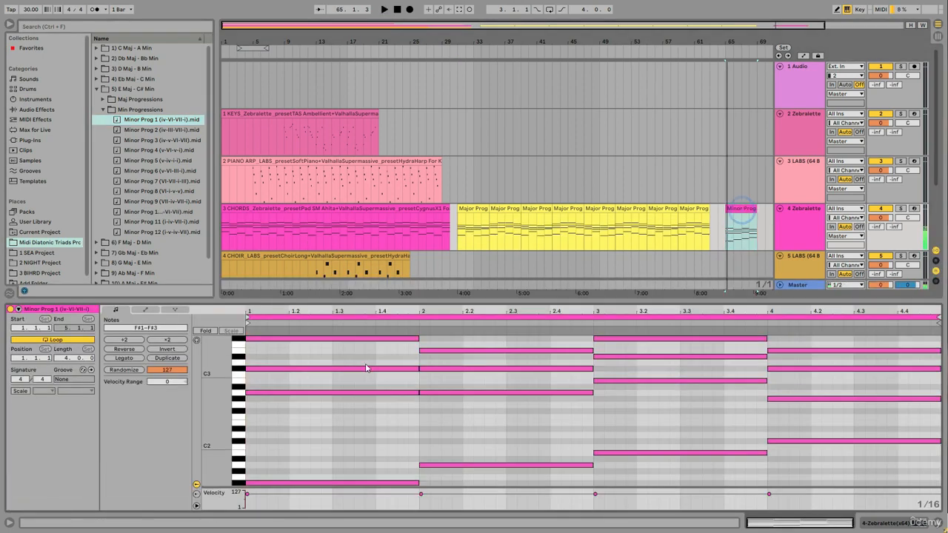
drag(226, 385, 234, 376)
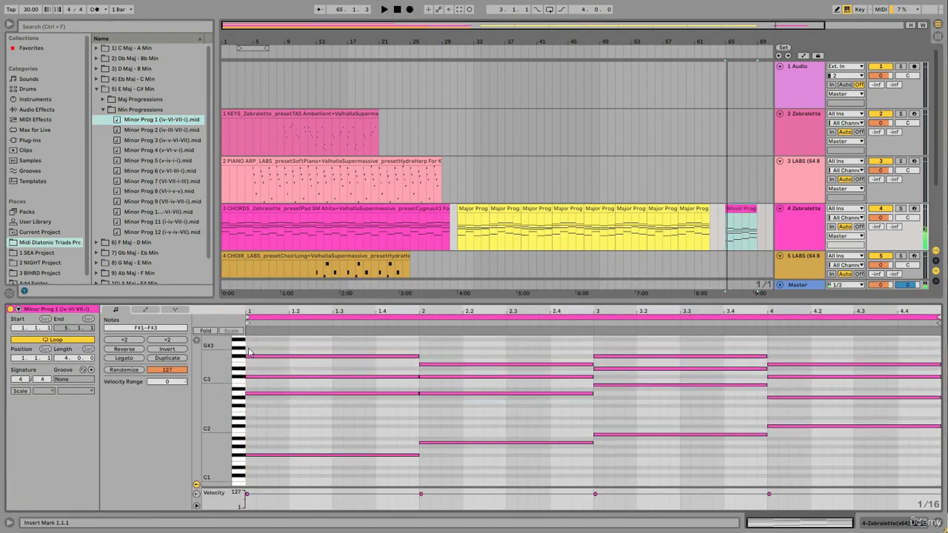
key(ctrl+a)
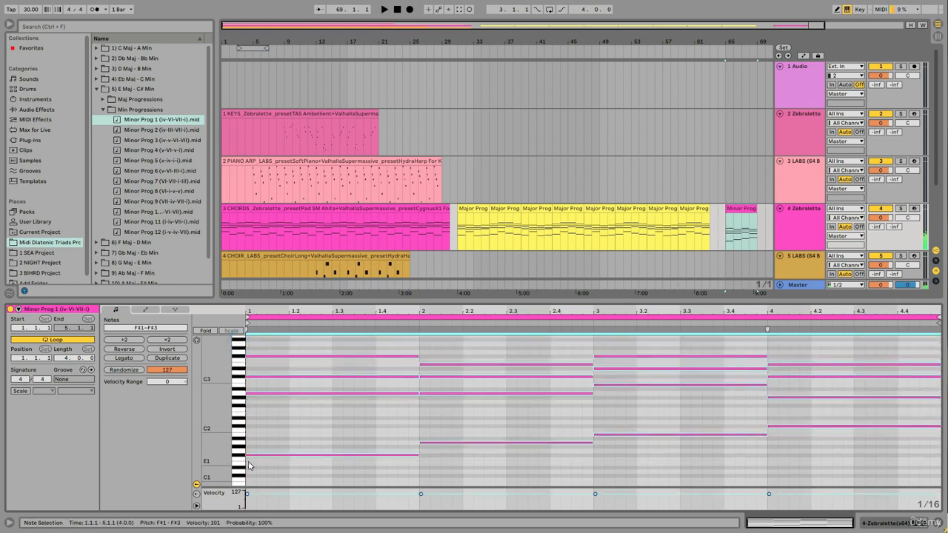
key(shift+Up)
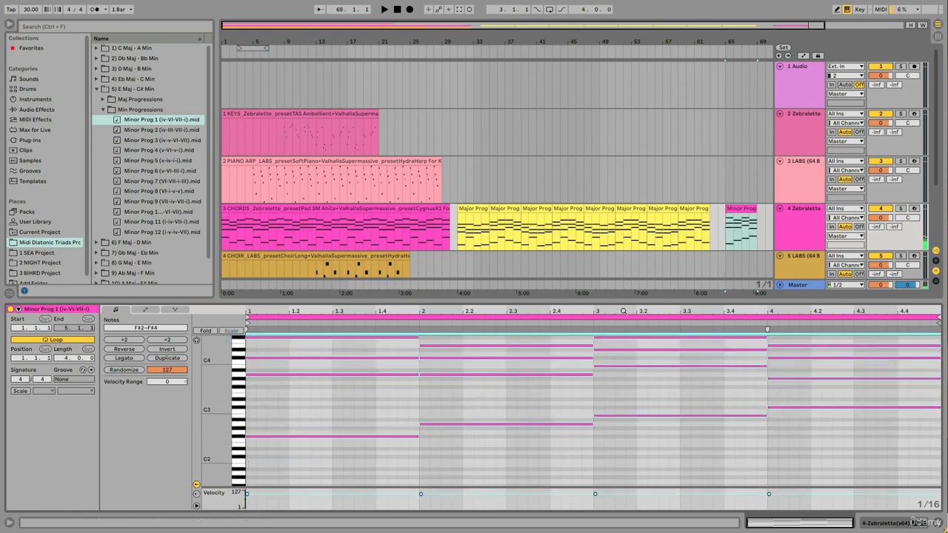
key(space)
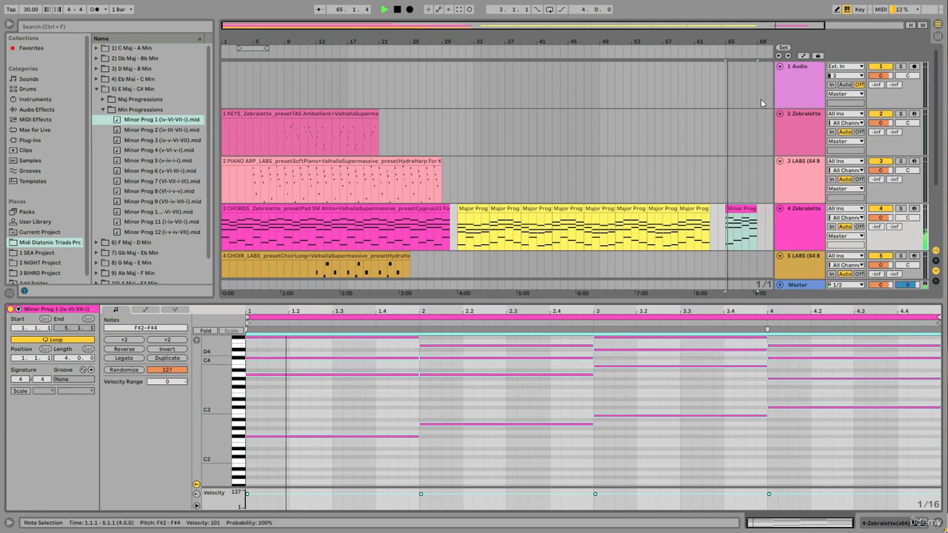
Place Minor Prog 2 (iv-III-VII-i).mid at bar 69 on the chords track, transpose all its notes up one octave to C#3–A4 and play it.
drag(759, 43, 758, 32)
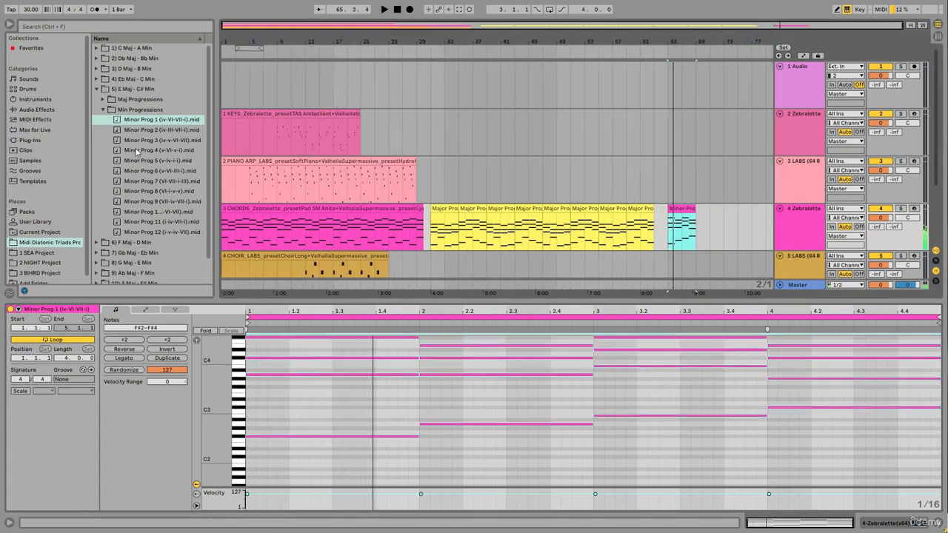
mouse_move(125, 132)
mouse_down()
mouse_move(500, 170)
mouse_move(692, 220)
mouse_move(707, 212)
mouse_up()
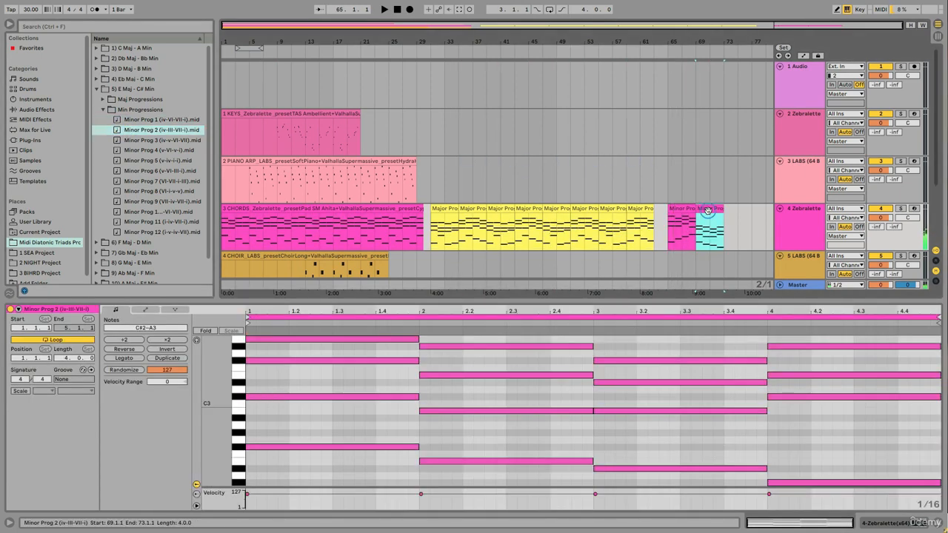
click(259, 406)
drag(208, 398, 221, 399)
drag(238, 358, 240, 456)
key(shift+Up)
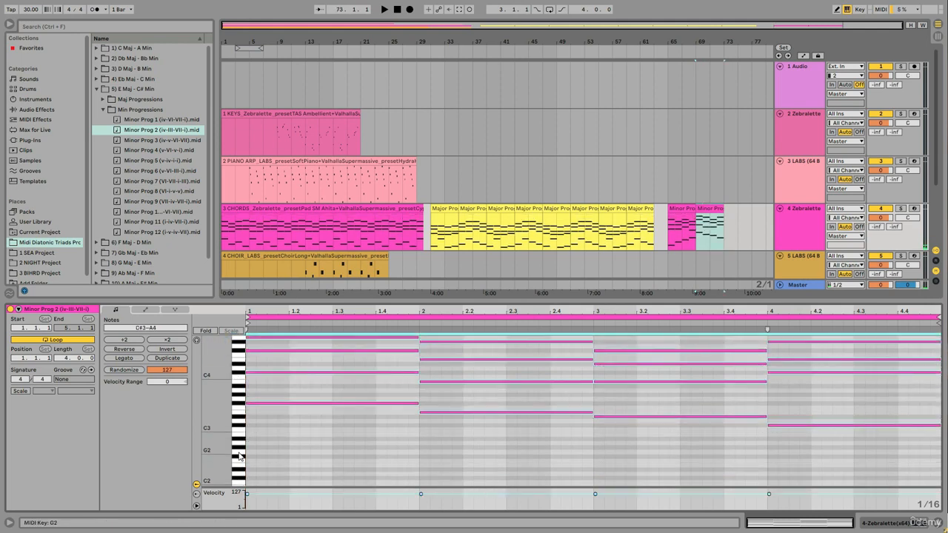
key(space)
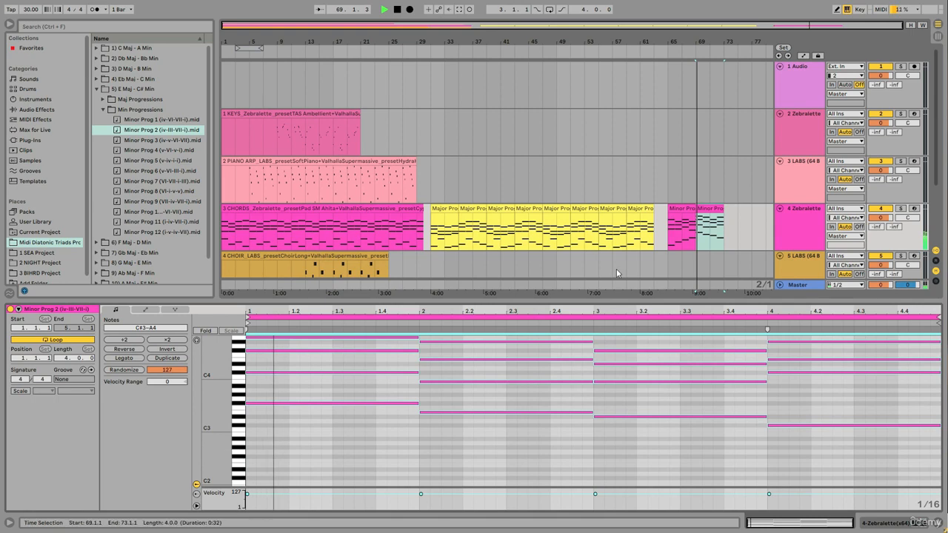
Play the chords track from the Minor Prog 1 clip at bar 65, hide the note editor and stop playback.
click(678, 209)
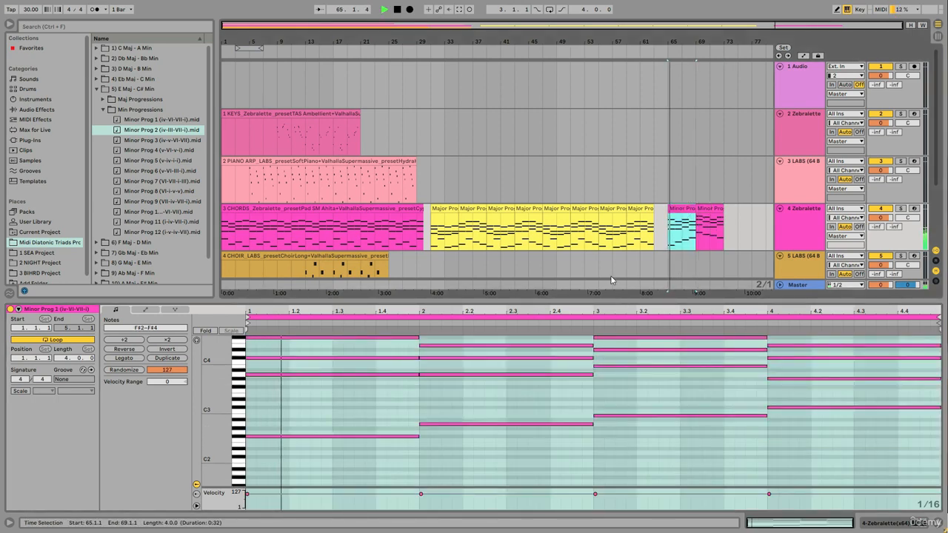
key(ctrl+alt+l)
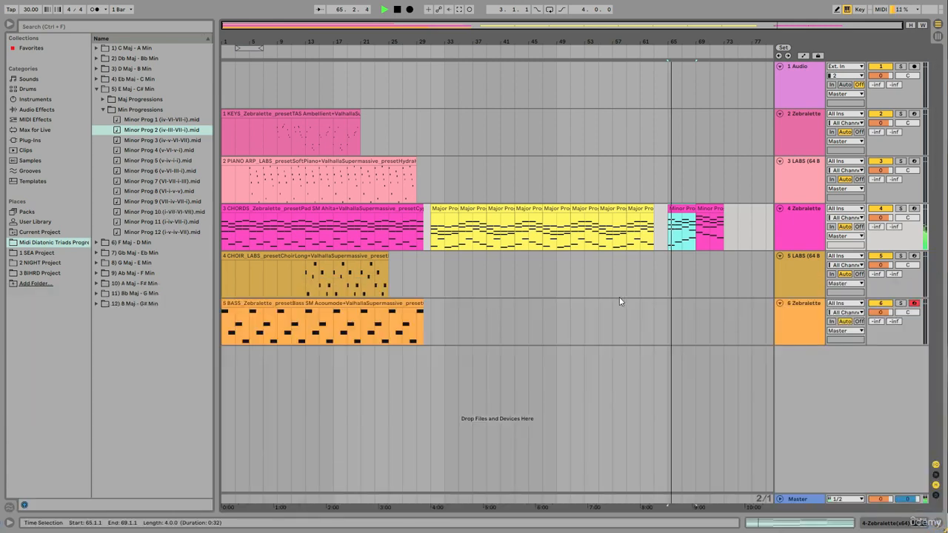
key(space)
Copy the first yellow Major Prog 7 and 9 pair from the chords track to bar 31 of the bass track.
click(481, 241)
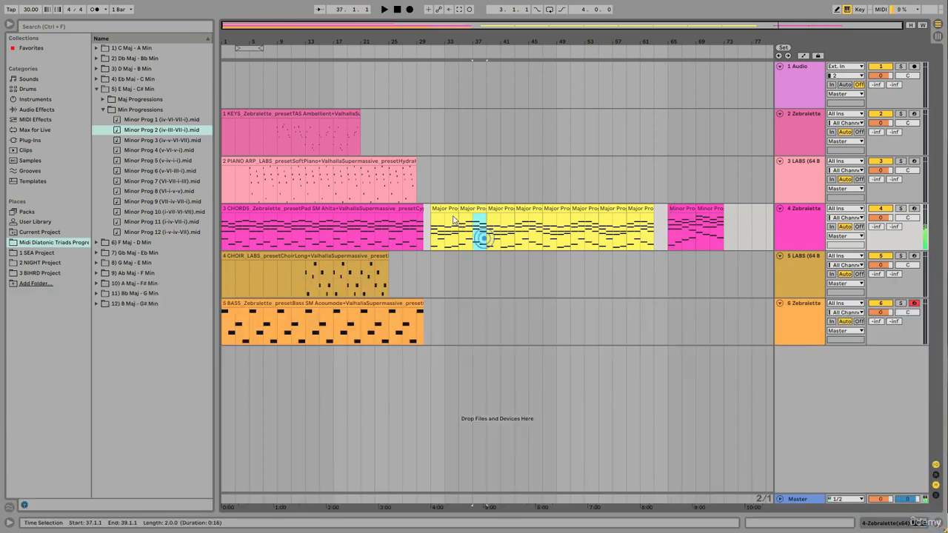
shift+click(430, 214)
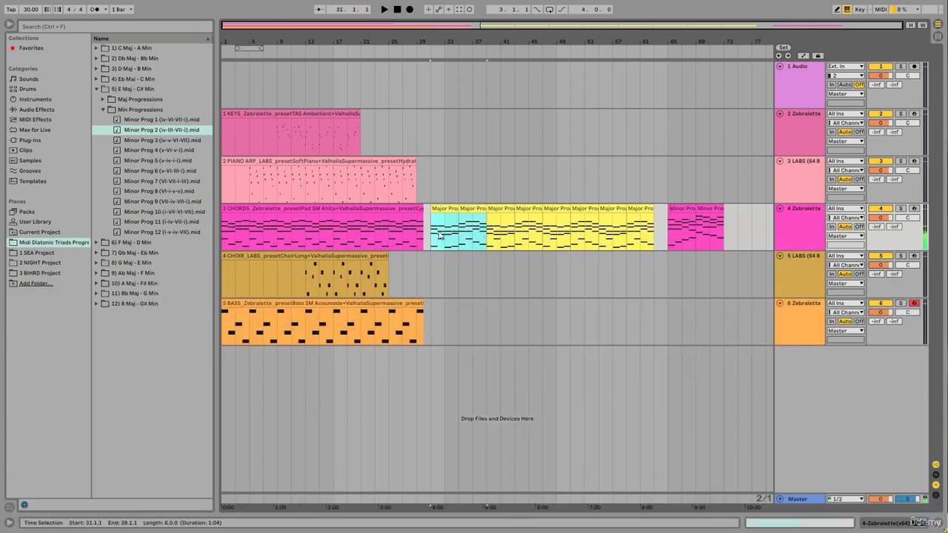
drag(438, 211, 450, 318)
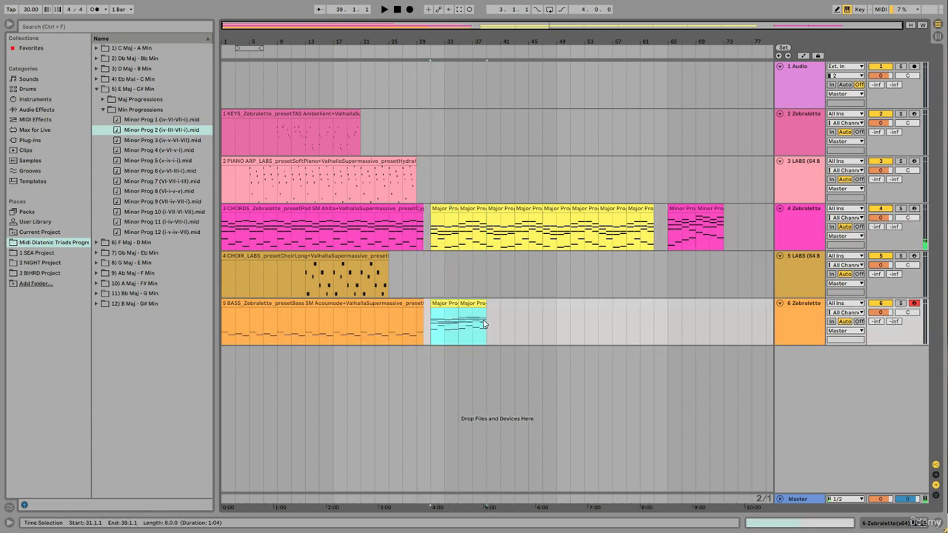
Fold the note editor to used notes and delete notes E3 to C4 from the bass track's Major Prog 7 clip, keeping only the lowest notes.
double_click(370, 308)
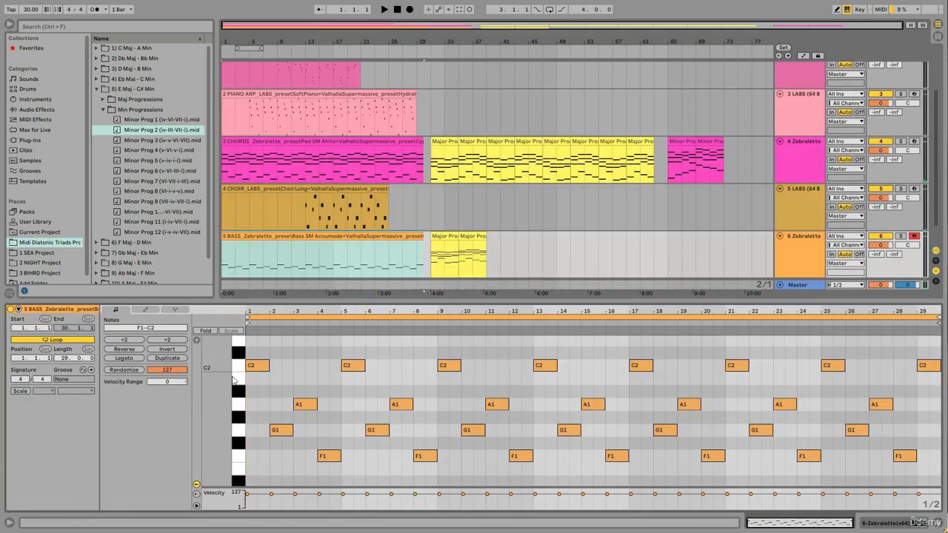
click(205, 332)
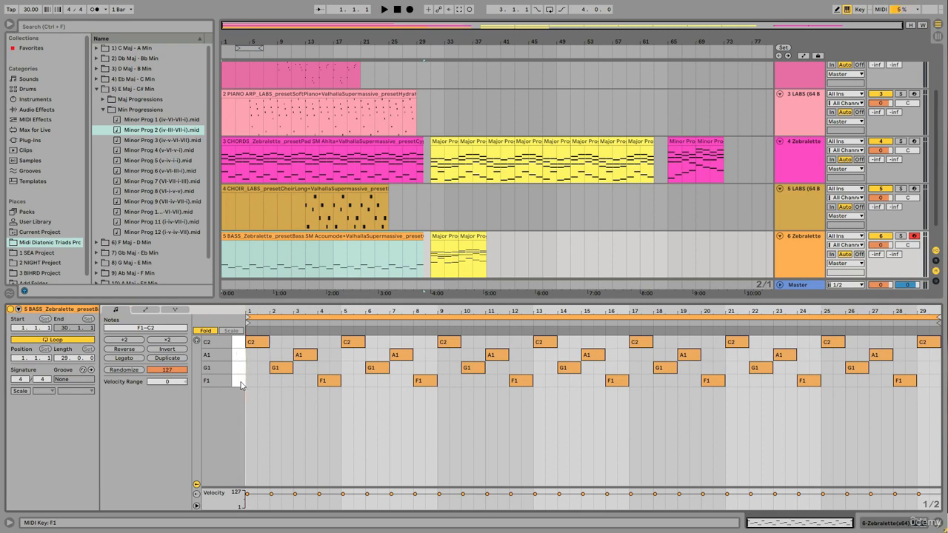
click(449, 237)
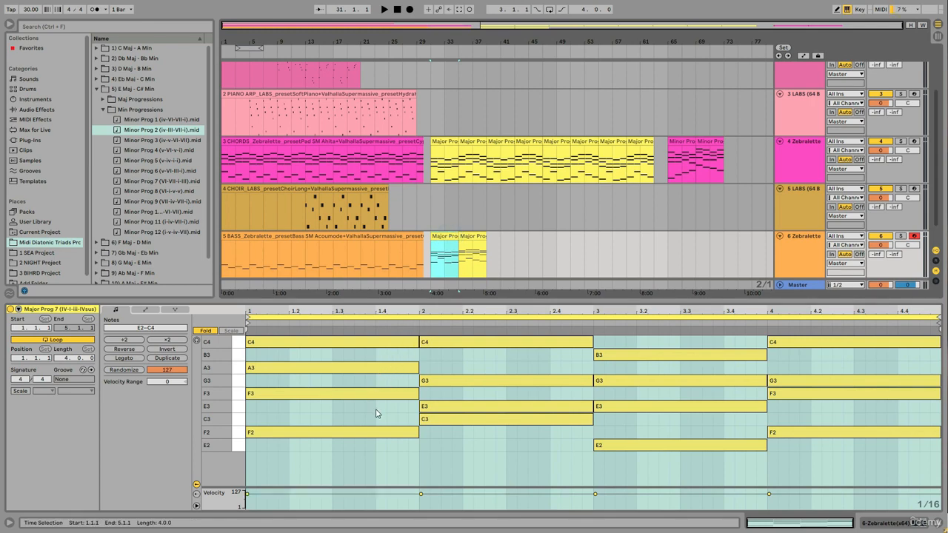
drag(375, 413, 840, 288)
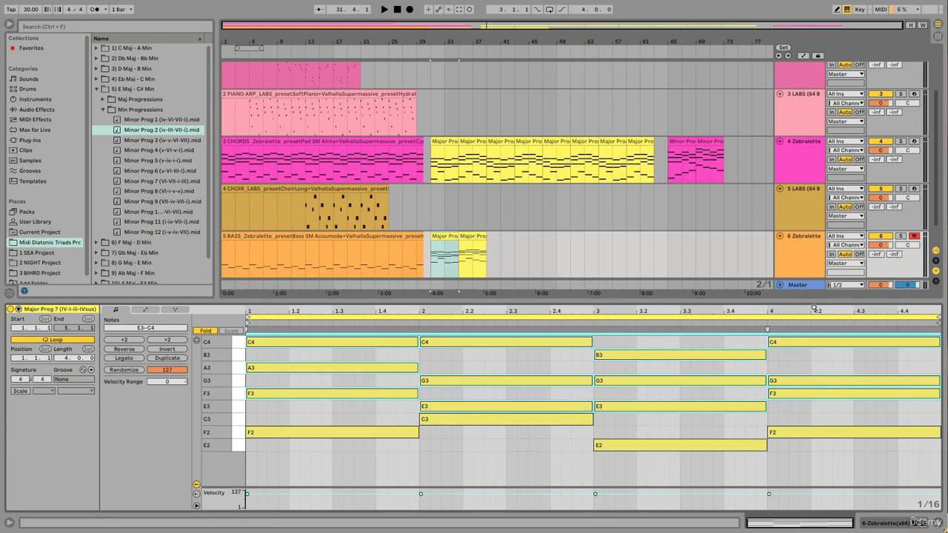
key(0)
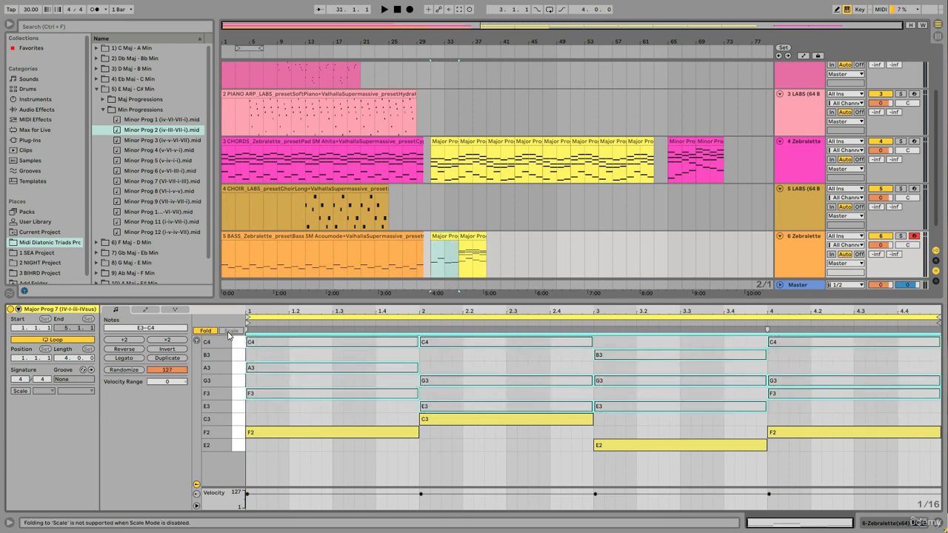
key(Delete)
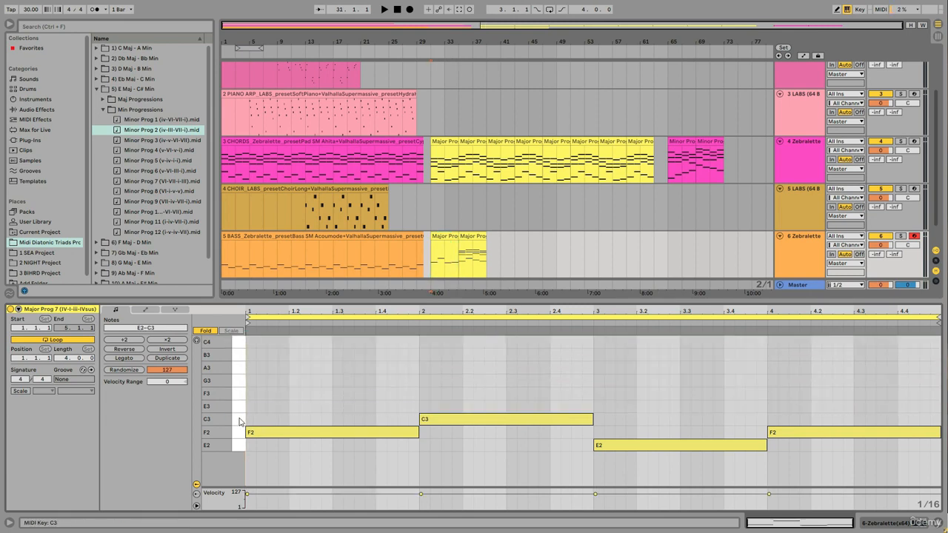
Transpose the remaining notes of the bass track's Major Prog 7 clip down one octave to E1–C2 and audition it from bar 31.
drag(239, 422, 227, 460)
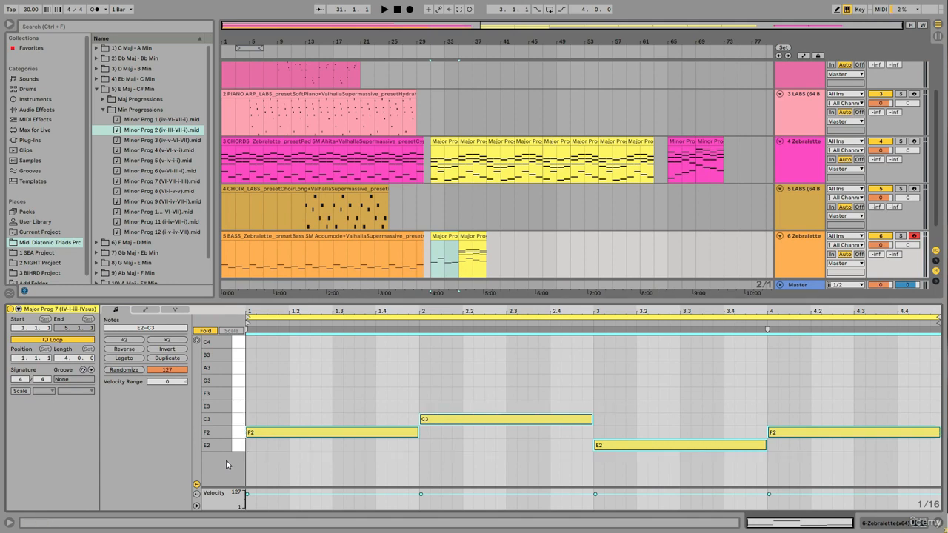
key(shift+Down)
click(438, 236)
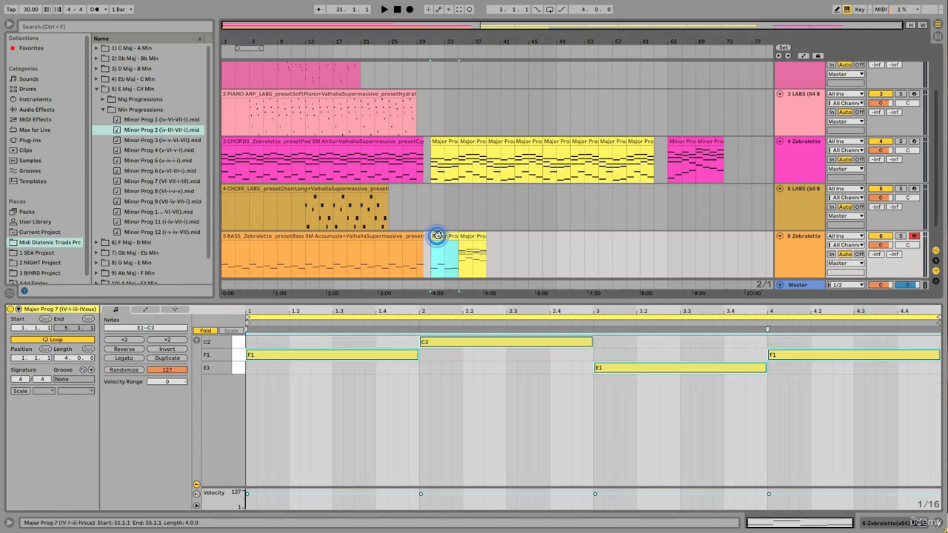
key(space)
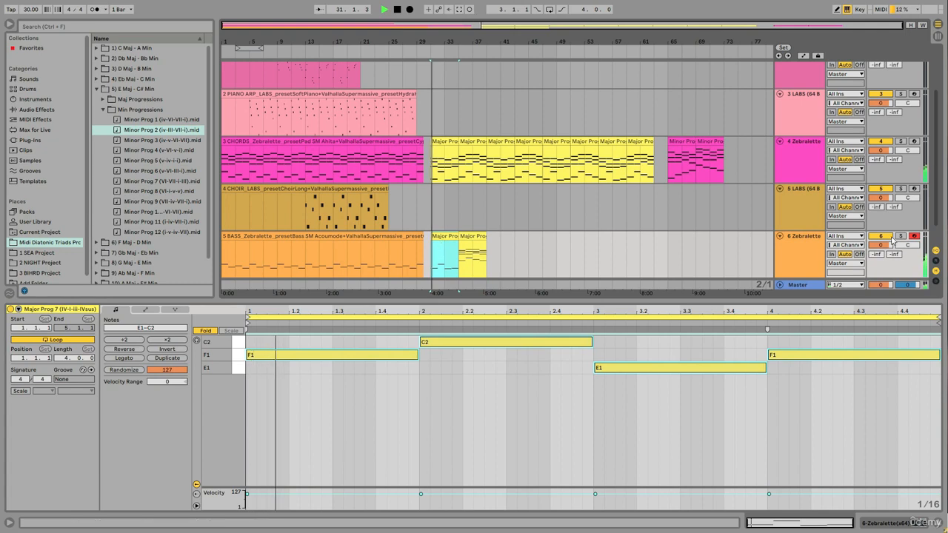
click(900, 236)
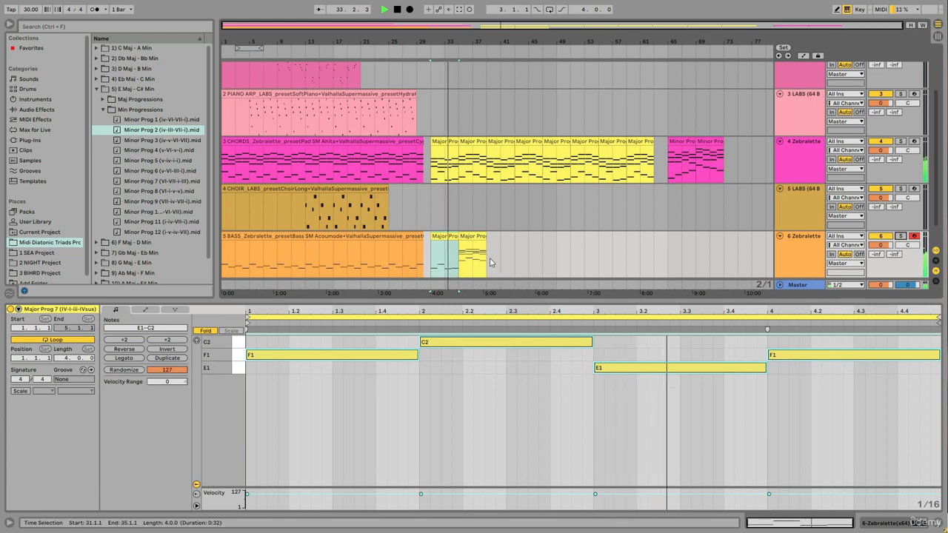
key(space)
Delete notes G3 to E4 from the bass track's Major Prog 9 clip, keeping only the lowest note of each chord.
click(472, 235)
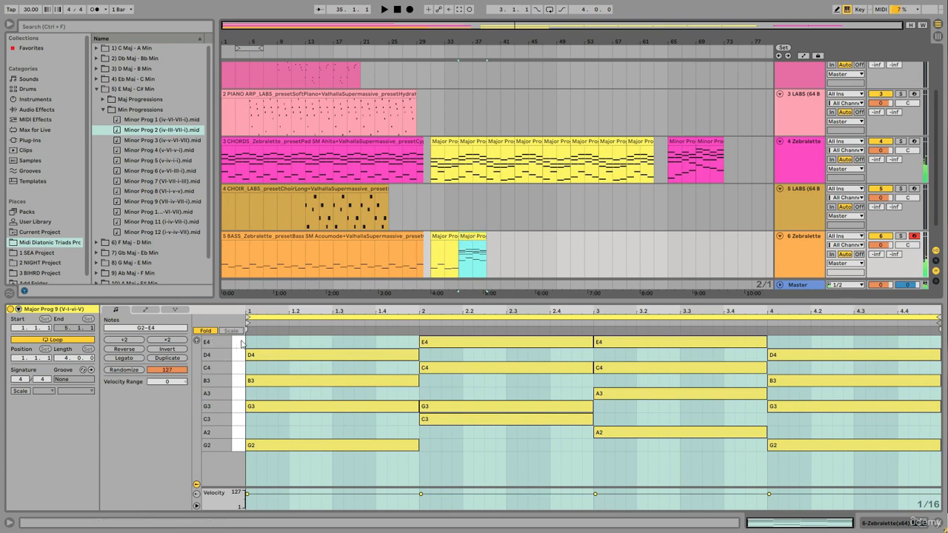
drag(241, 342, 300, 408)
key(Delete)
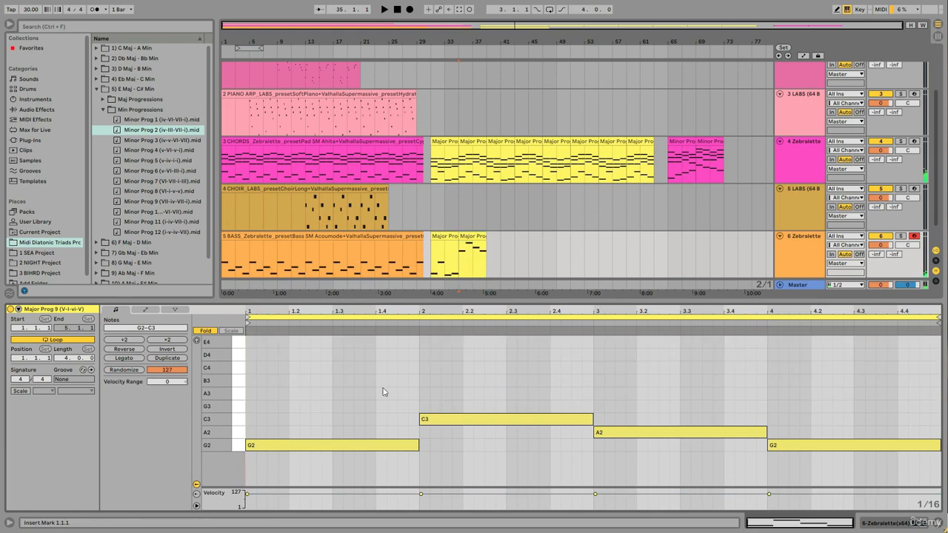
Transpose all notes of the bass track's Major Prog 9 clip down one octave to G1–C2 and audition it.
click(207, 331)
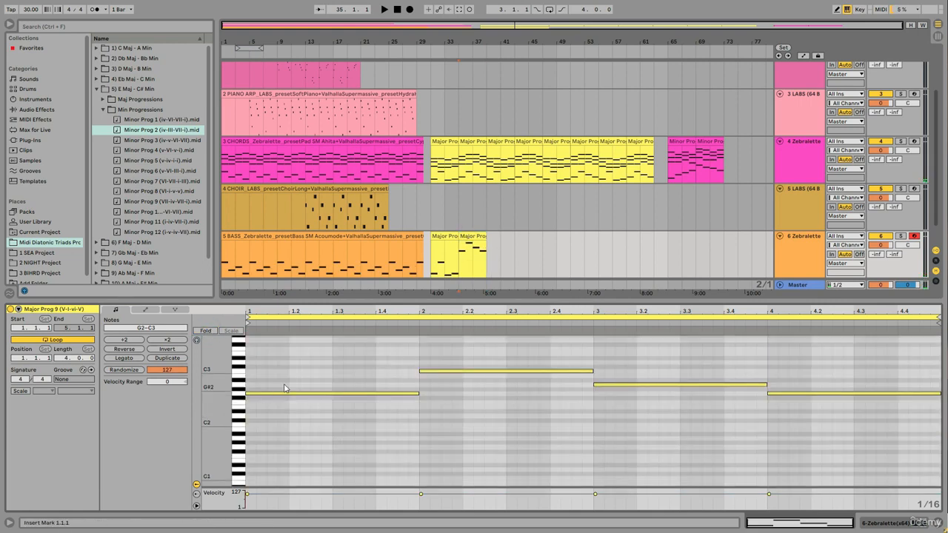
drag(239, 350, 251, 409)
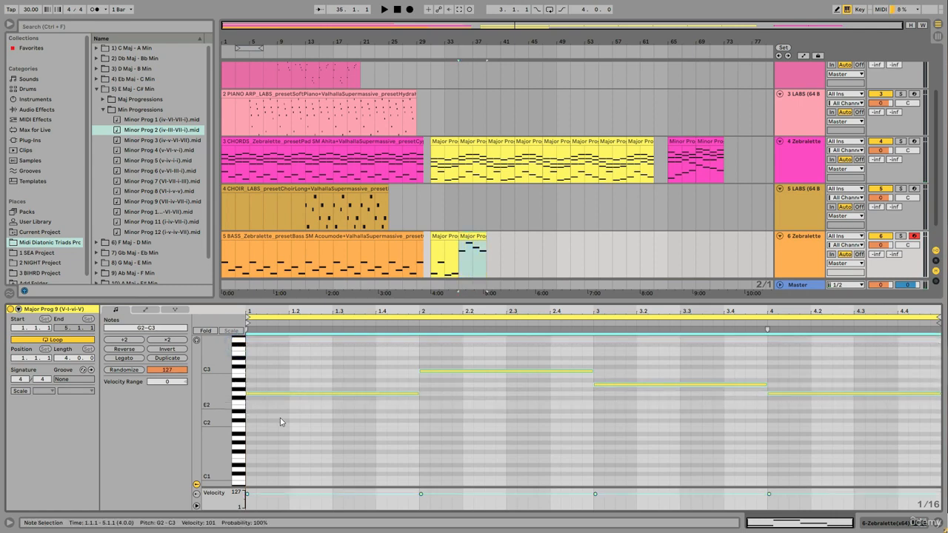
scroll(280, 419, down, 3)
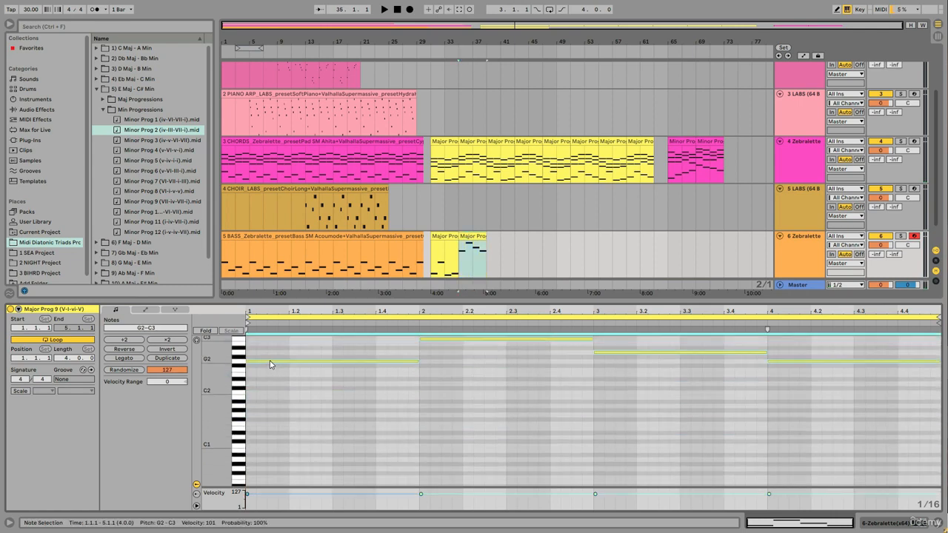
drag(270, 362, 272, 421)
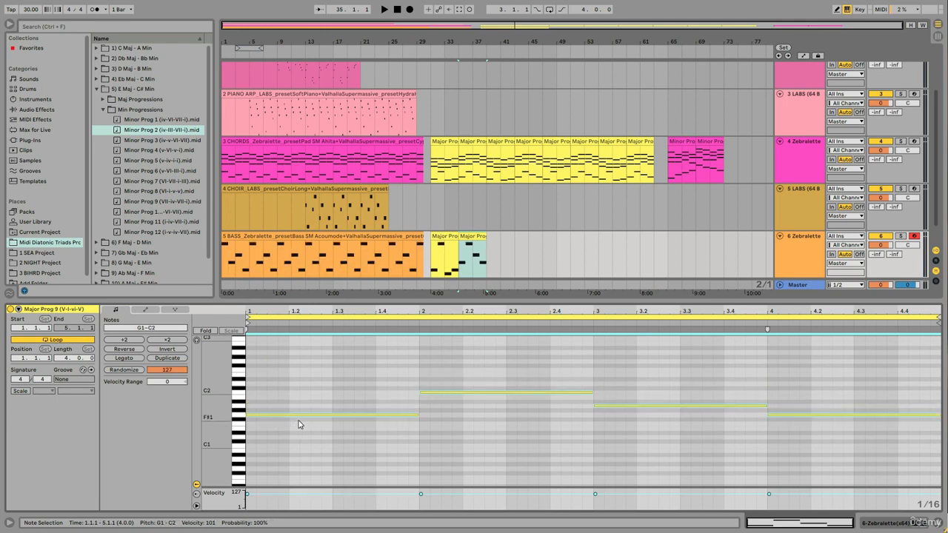
key(space)
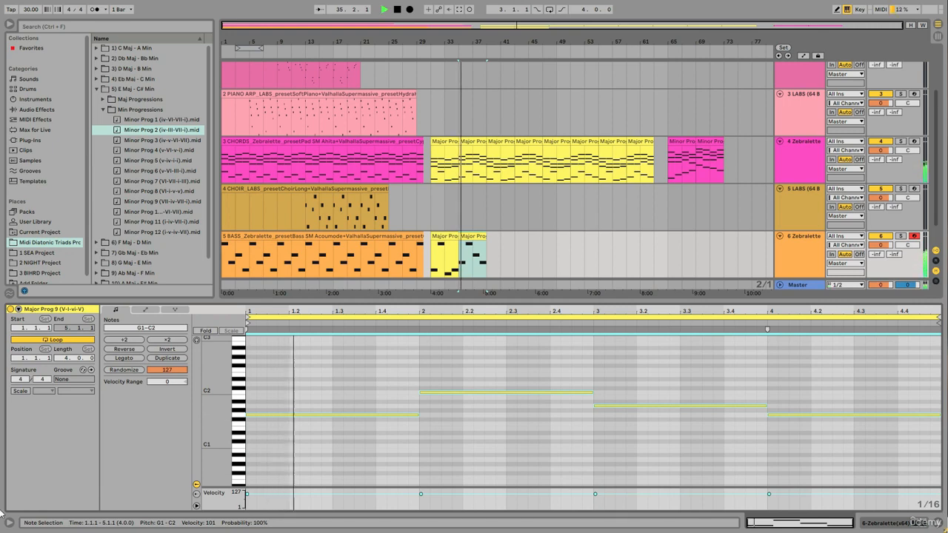
Repeat the bass track's Major Prog 7 and 9 pair up to bar 63, matching the yellow chords.
key(ctrl+alt+l)
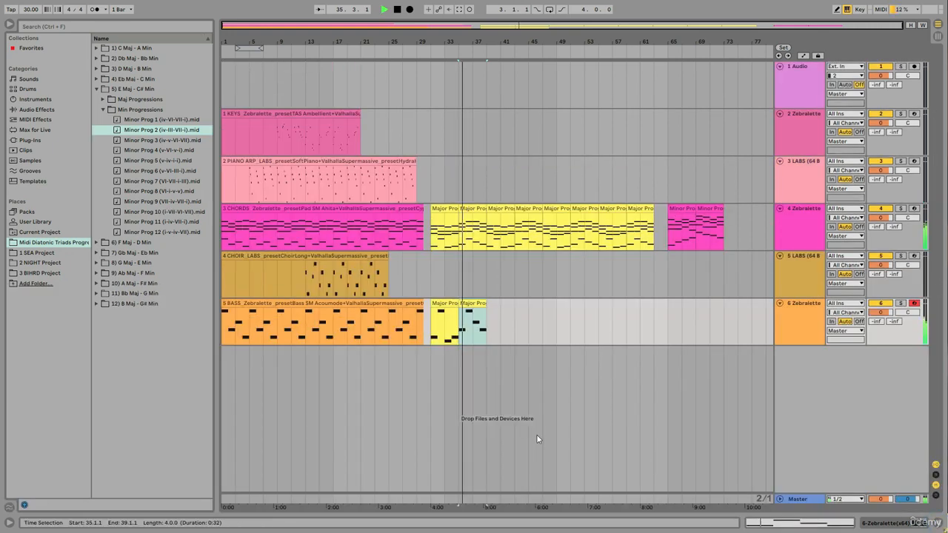
key(space)
shift+click(433, 320)
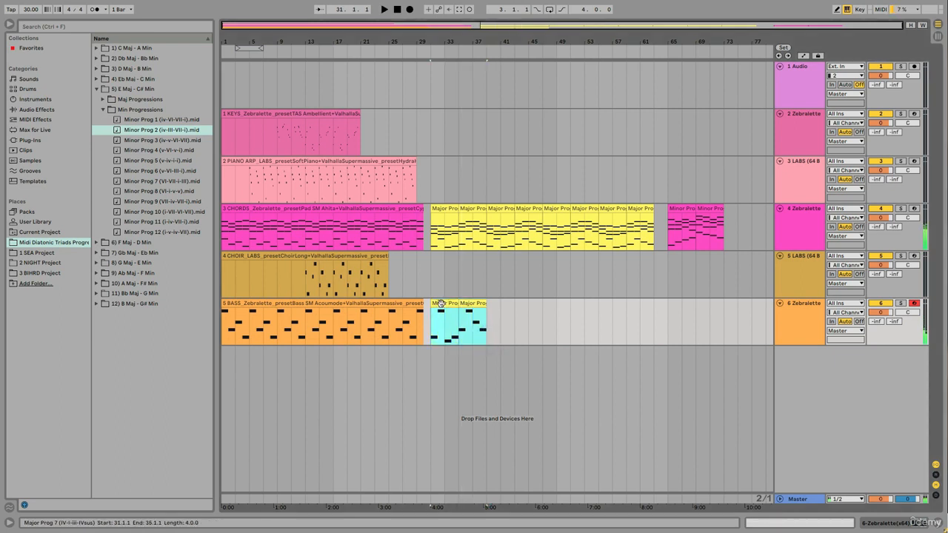
drag(440, 305, 612, 306)
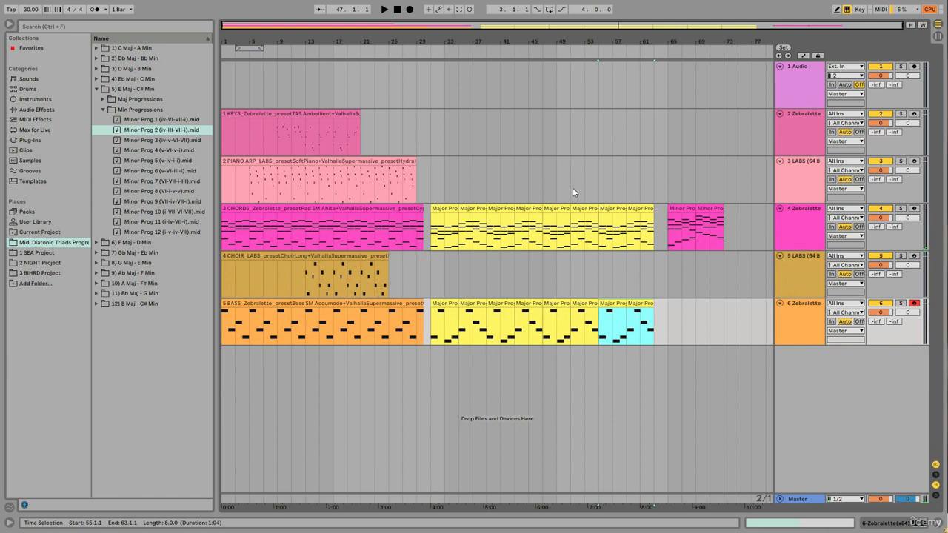
Solo the piano arp track and play it from bar 25.
click(391, 183)
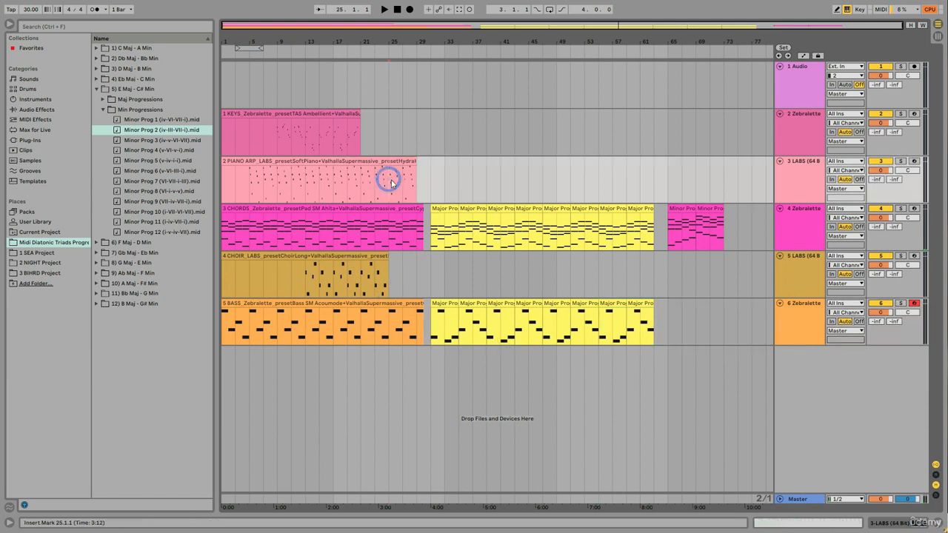
click(914, 161)
click(900, 162)
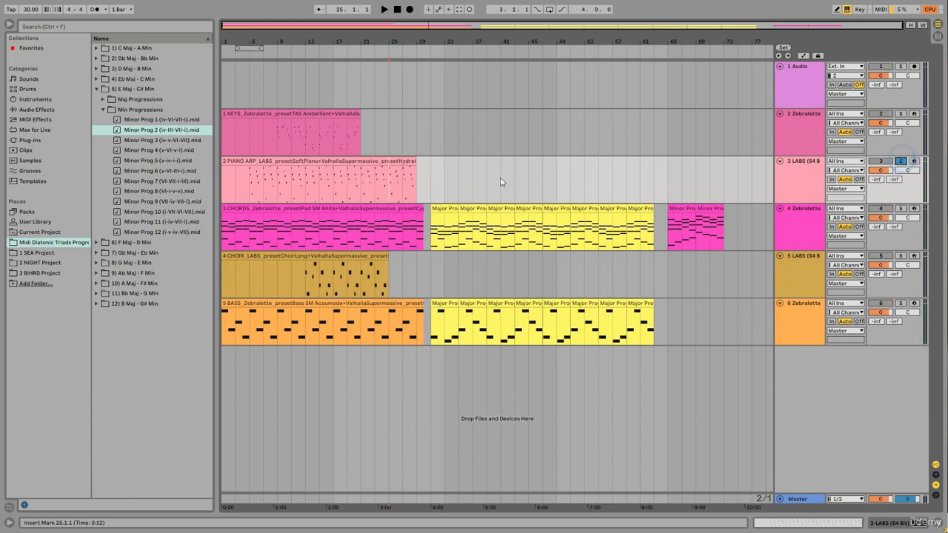
key(space)
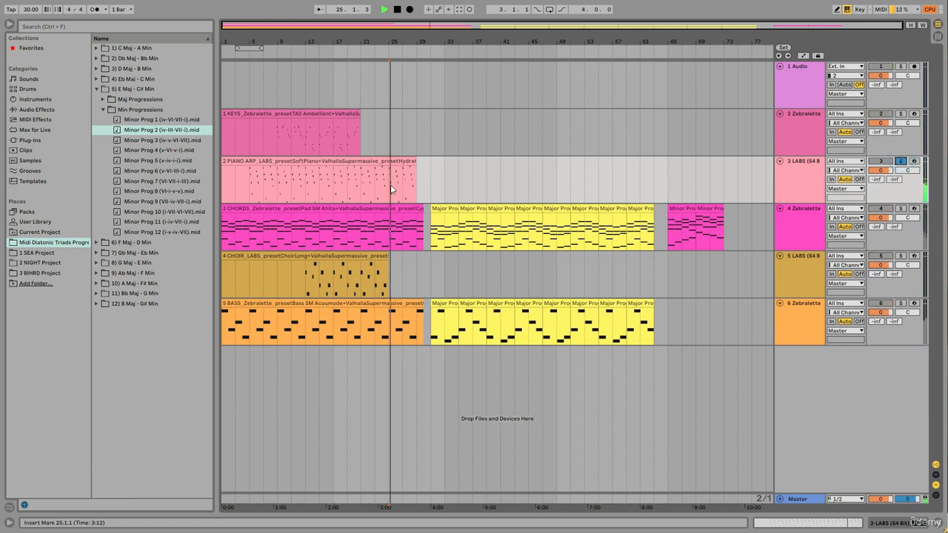
Open the piano arp clip and examine its notes in bars 23–28 against fixed 1/8 and 1/16 grids.
double_click(403, 161)
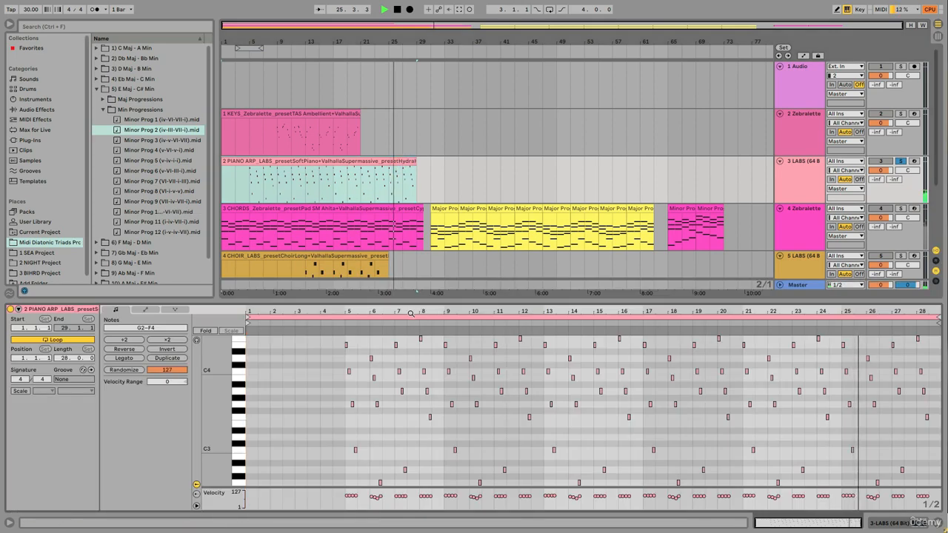
drag(896, 311, 897, 389)
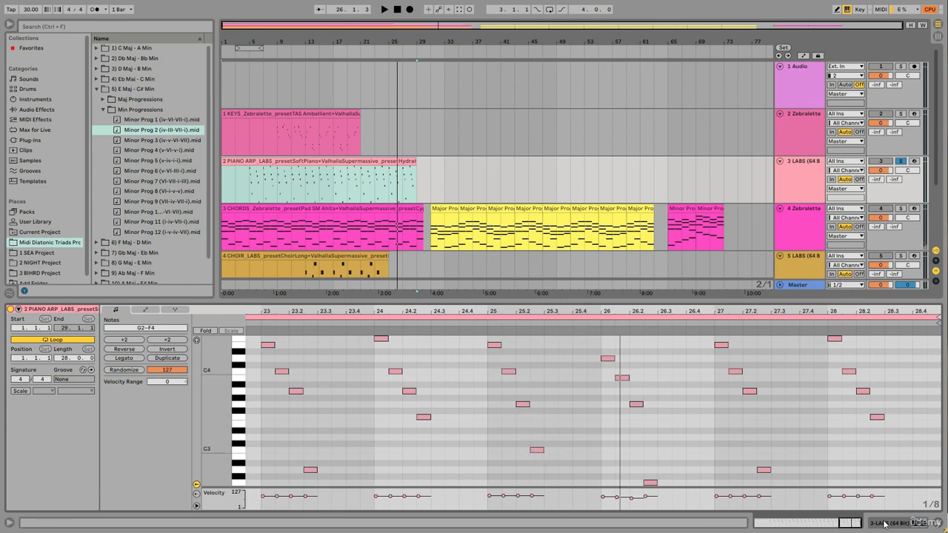
right_click(929, 505)
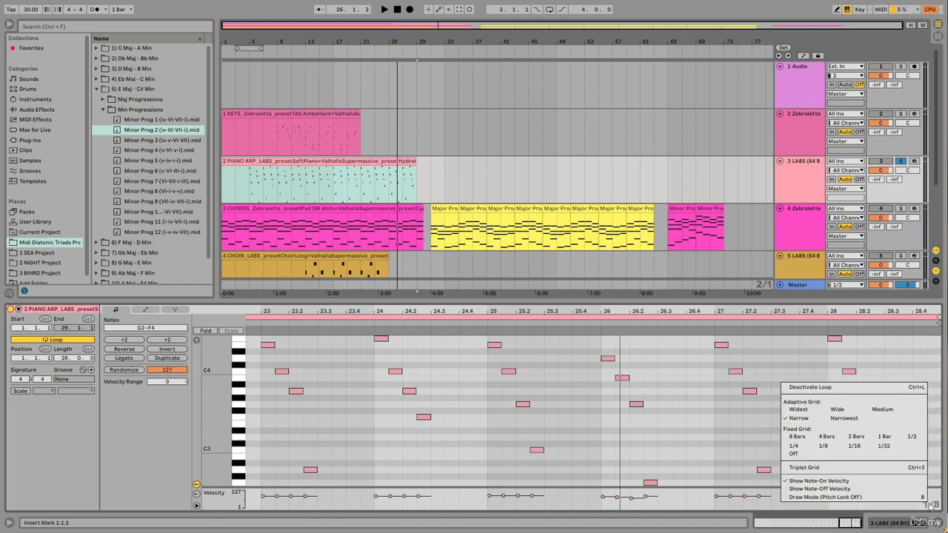
click(826, 456)
right_click(932, 506)
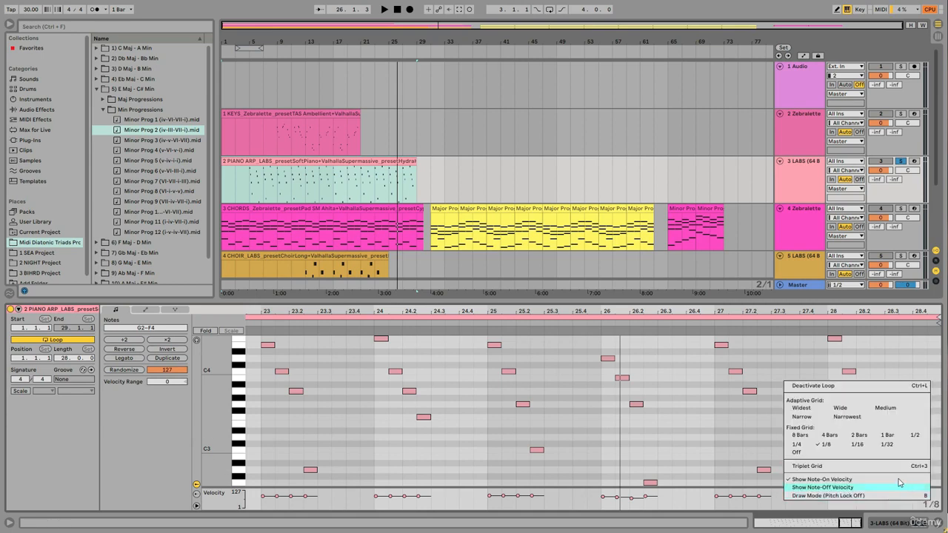
click(857, 444)
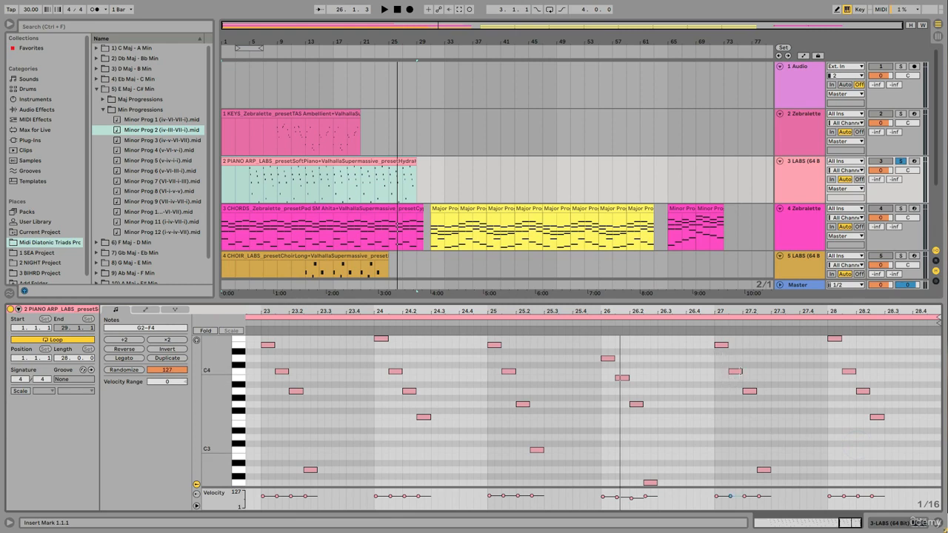
Check the lengths of the C4 and E4 notes in bar 27 against 1/4 and 1/8 grids and close the clip.
click(734, 371)
drag(734, 371, 742, 371)
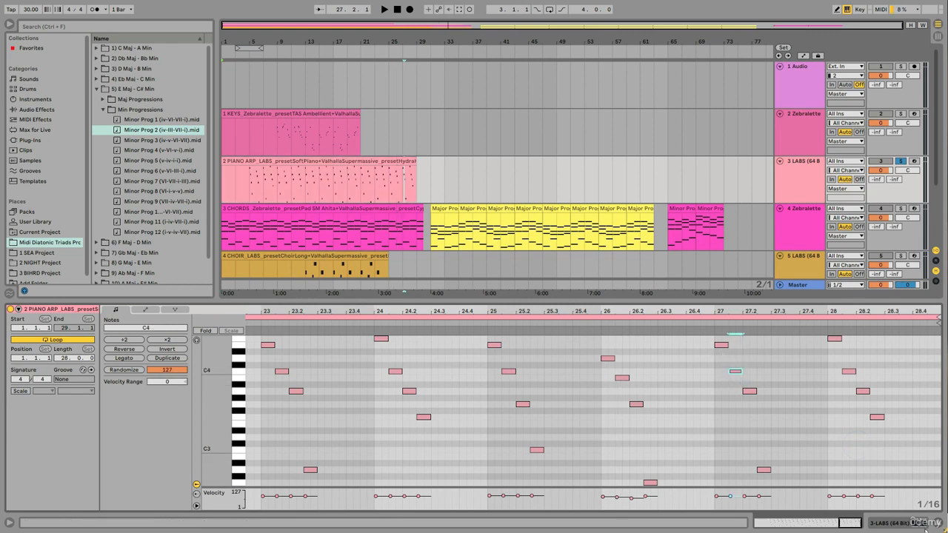
right_click(774, 426)
click(789, 368)
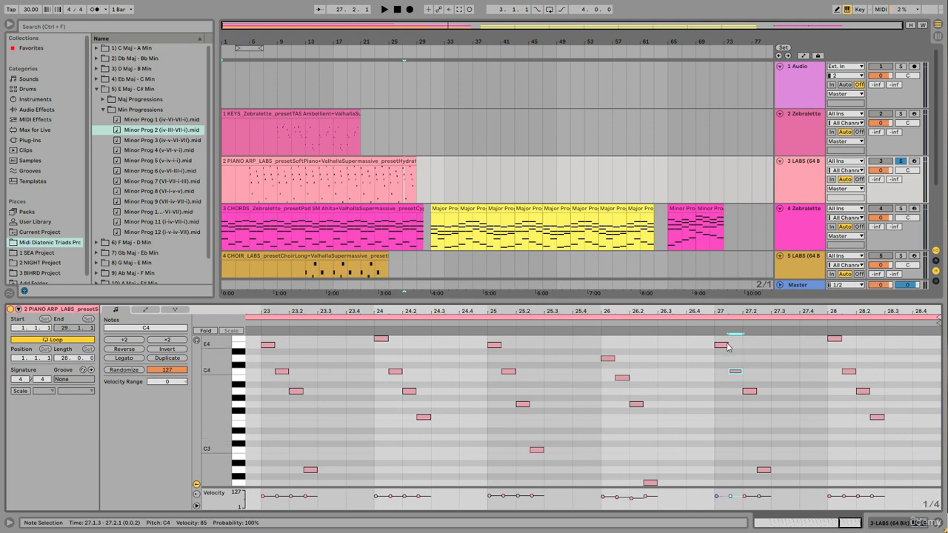
mouse_move(726, 346)
mouse_down()
mouse_move(745, 345)
mouse_move(727, 347)
mouse_up()
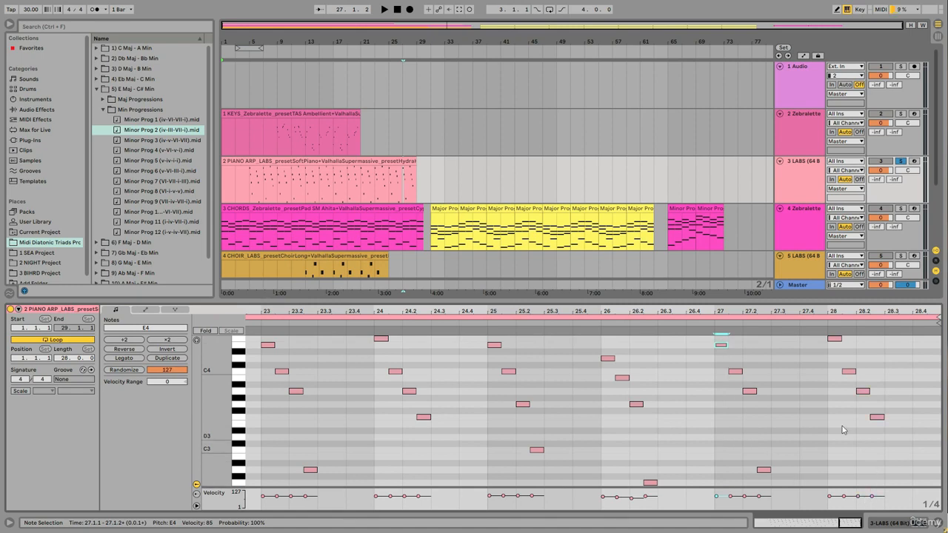
right_click(804, 418)
click(699, 364)
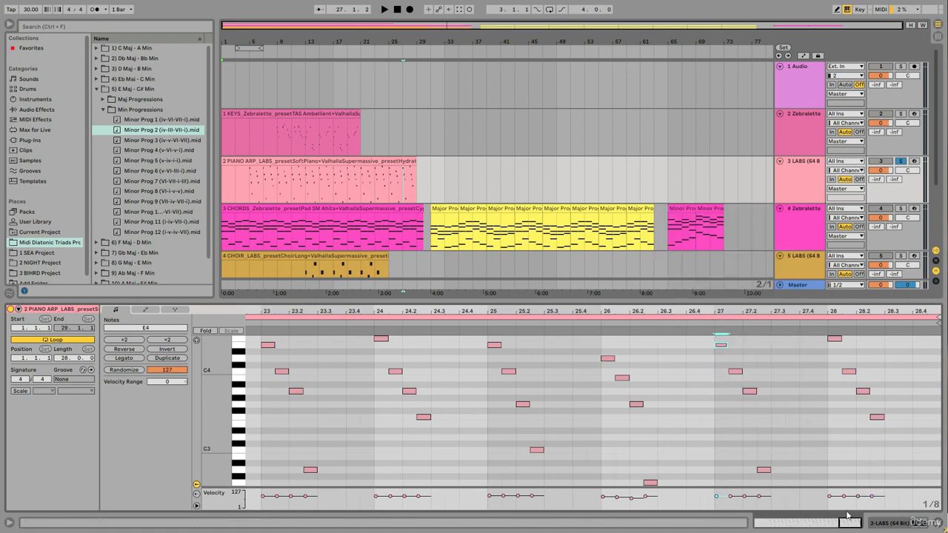
click(939, 523)
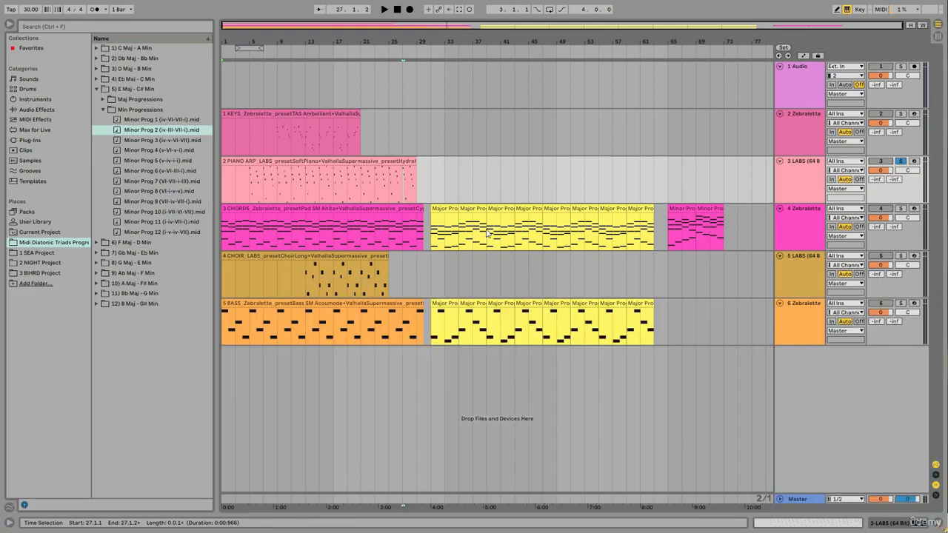
Copy the first yellow Major Prog 7 clip from the chords track to bar 31 of the piano arp track and open it.
drag(444, 219, 443, 199)
double_click(442, 163)
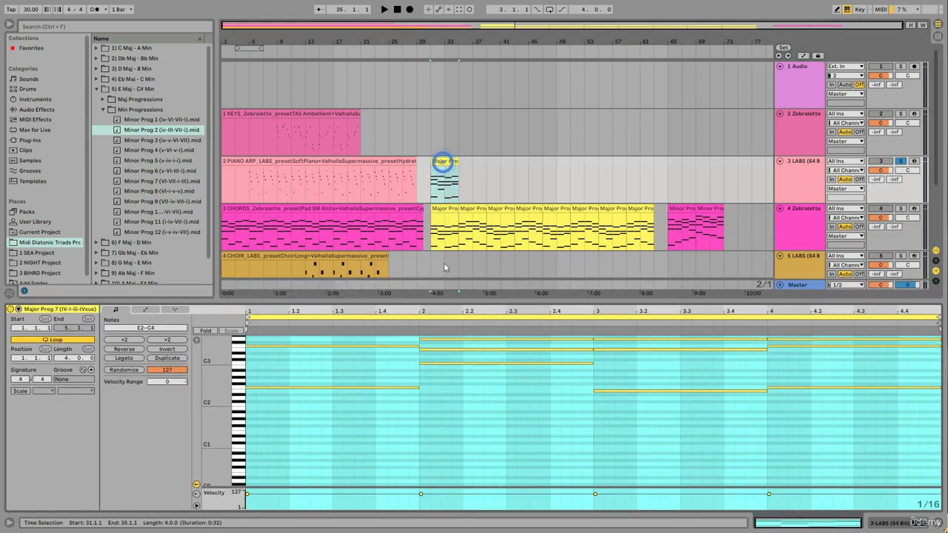
scroll(356, 406, up, 1)
click(429, 447)
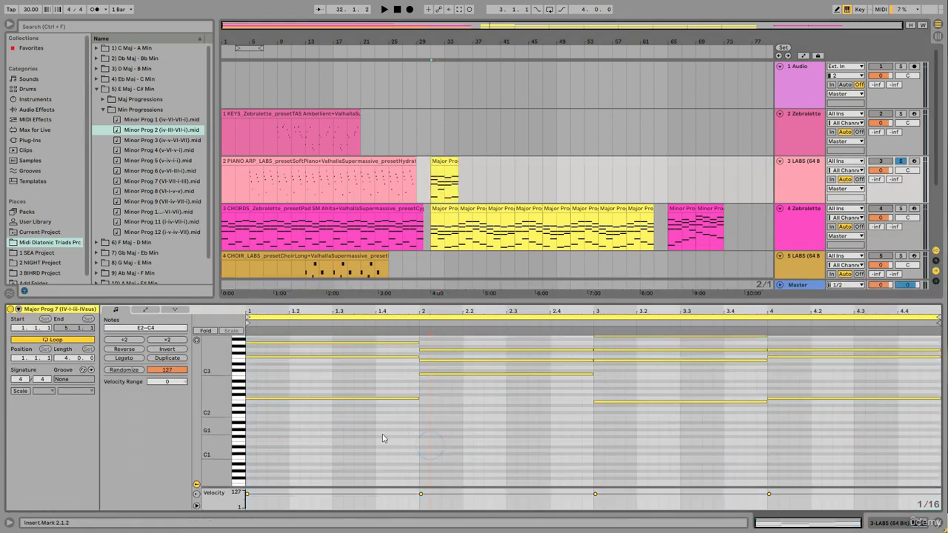
Set the note editor to a fixed 1/8 grid and fold it to the used notes.
scroll(382, 439, up, 1)
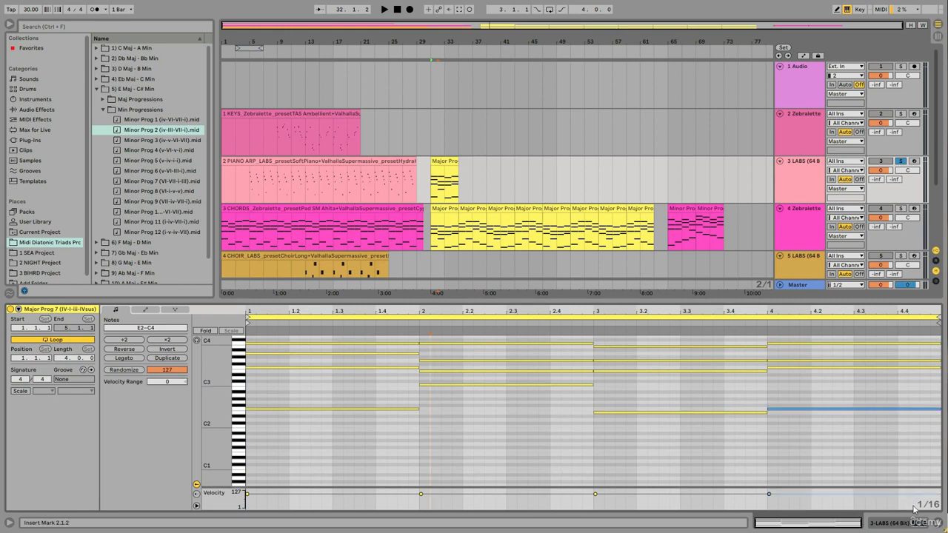
right_click(659, 449)
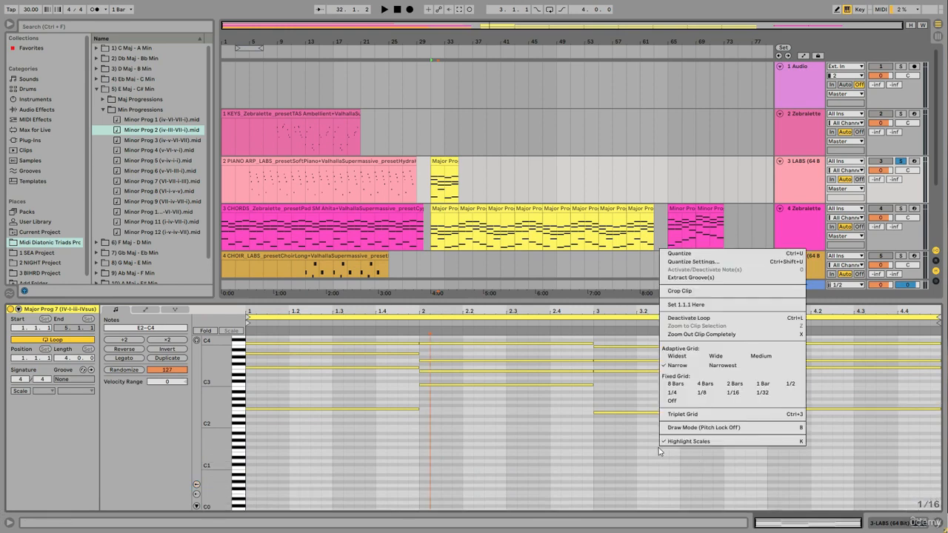
click(707, 398)
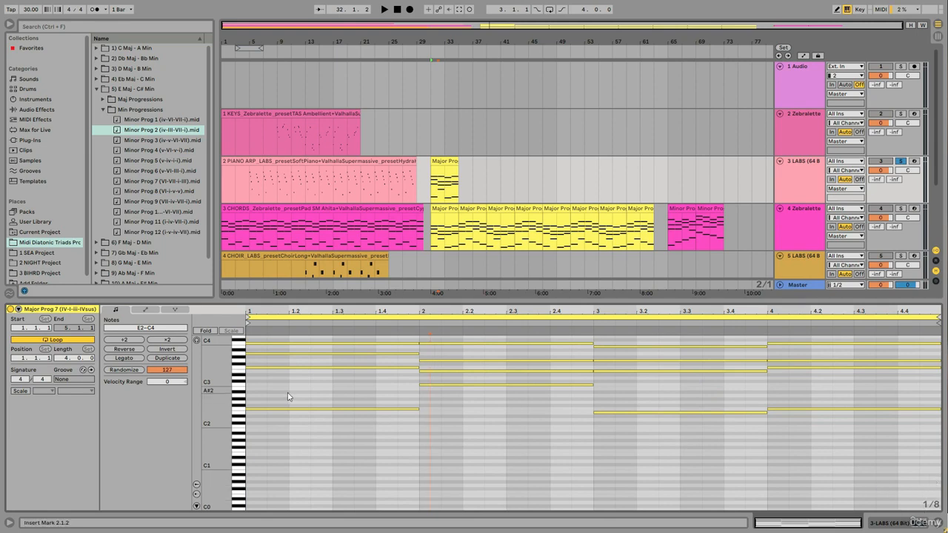
click(205, 331)
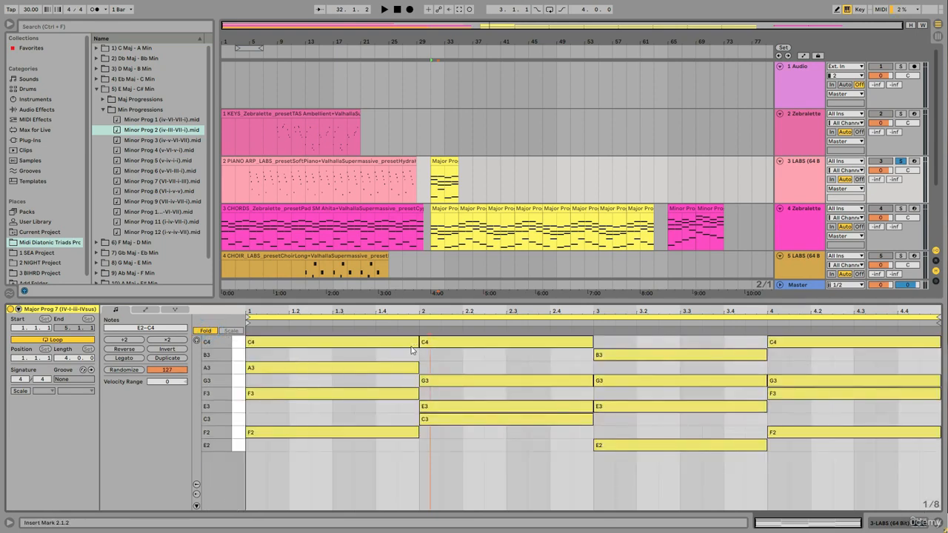
Shorten all notes of the piano arp's Major Prog 7 clip to 1/8 and repeat each chord to four consecutive eighths.
drag(238, 342, 241, 445)
drag(417, 435, 270, 439)
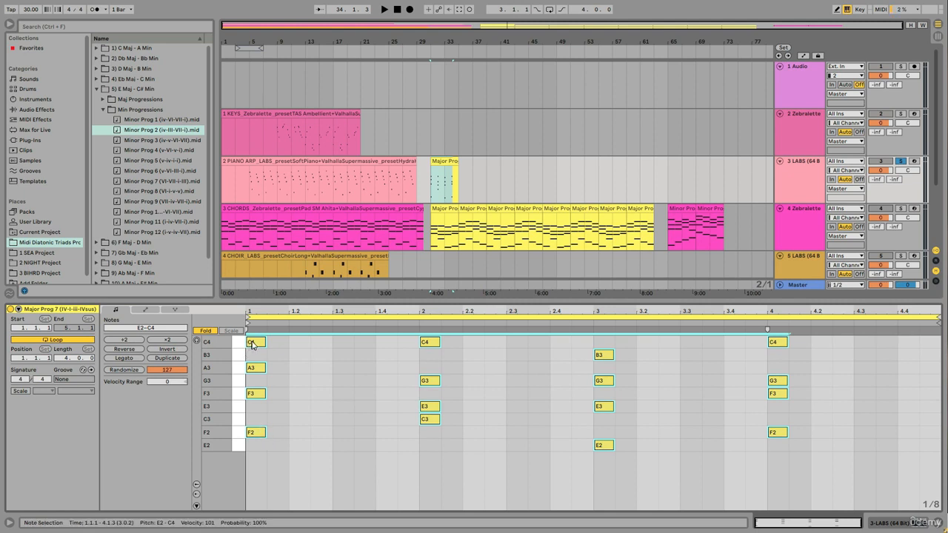
drag(252, 344, 320, 348)
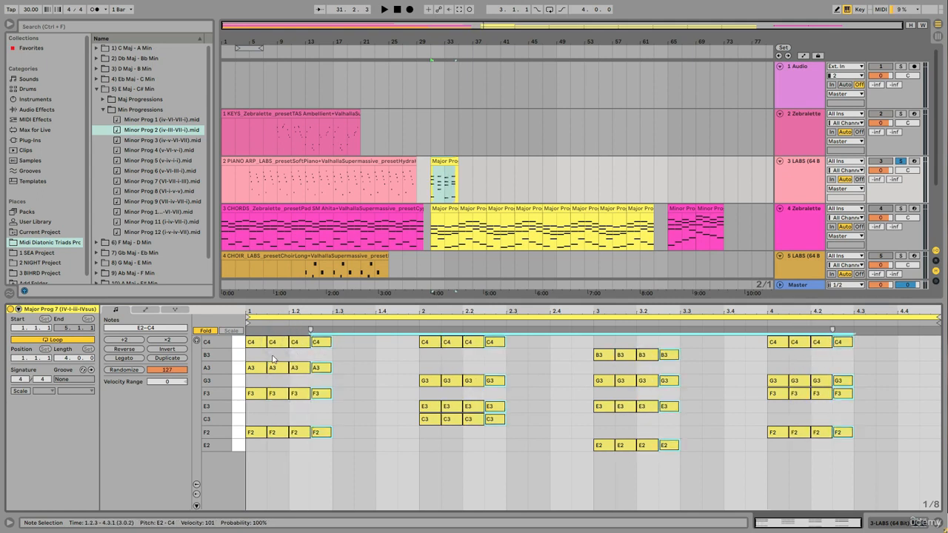
Deactivate all notes in the clip and reactivate a descending arpeggio C4, A3, F3, F2 across the first chord's four eighths.
drag(239, 342, 247, 463)
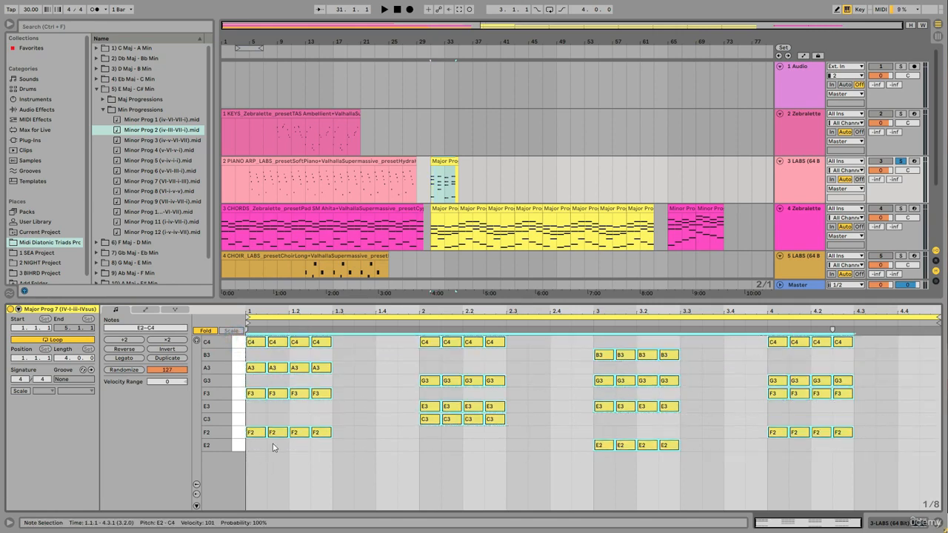
click(275, 448)
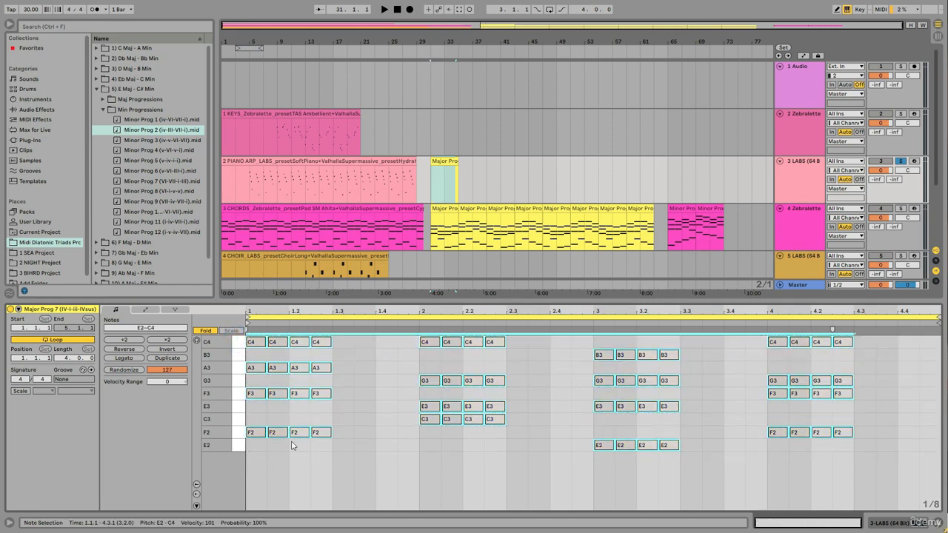
click(252, 344)
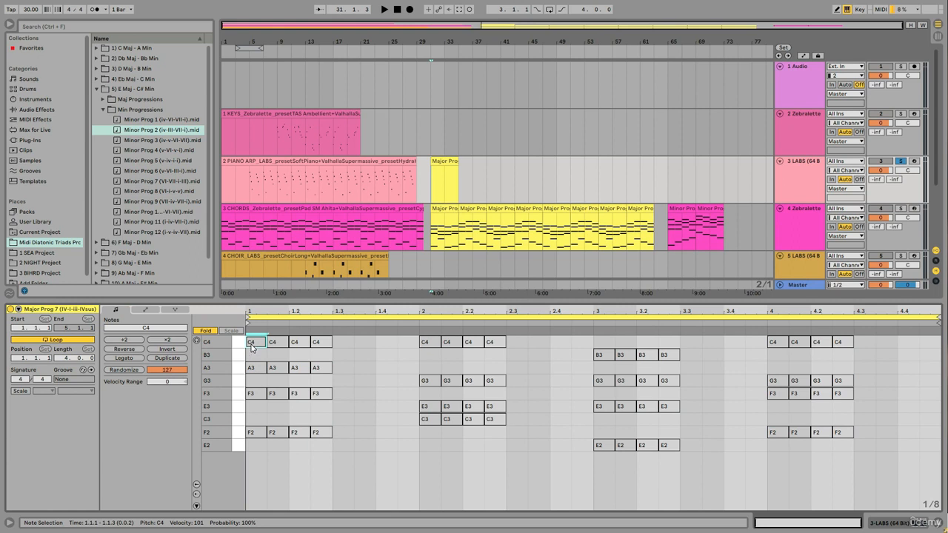
shift+click(281, 367)
shift+click(300, 395)
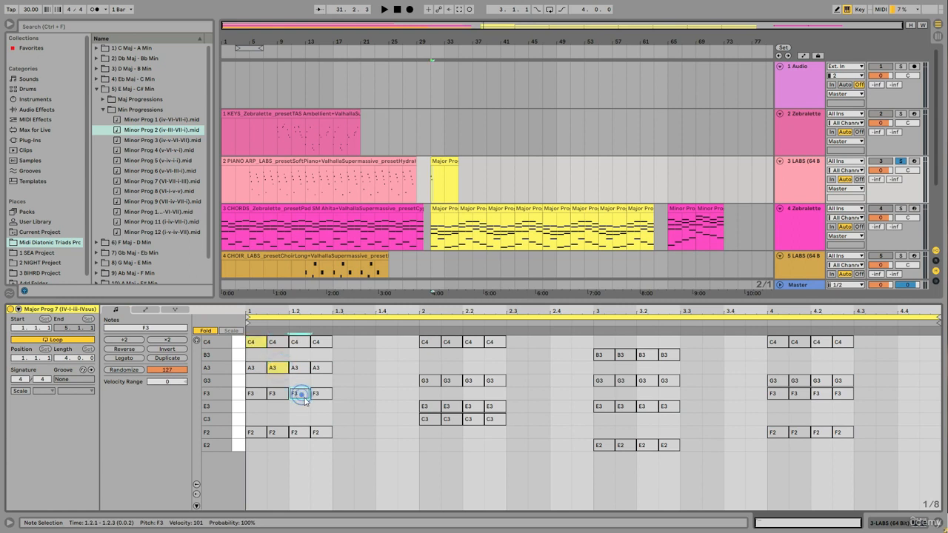
shift+click(323, 433)
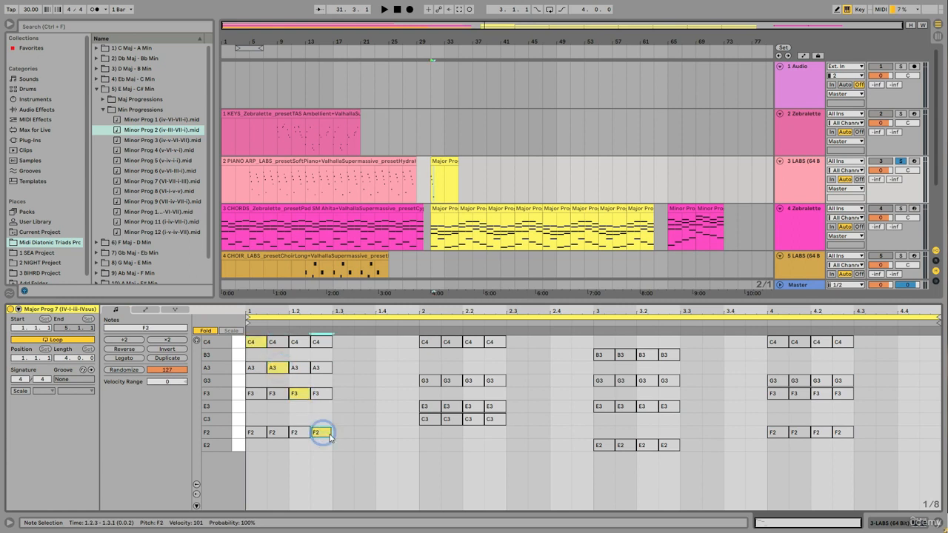
Reactivate descending arpeggios in the piano arp's Major Prog 7 clip: C4, G3, E3, C3 on the second chord and B3, G3, E3, E2 on the third.
shift+click(430, 347)
shift+click(451, 382)
shift+click(471, 407)
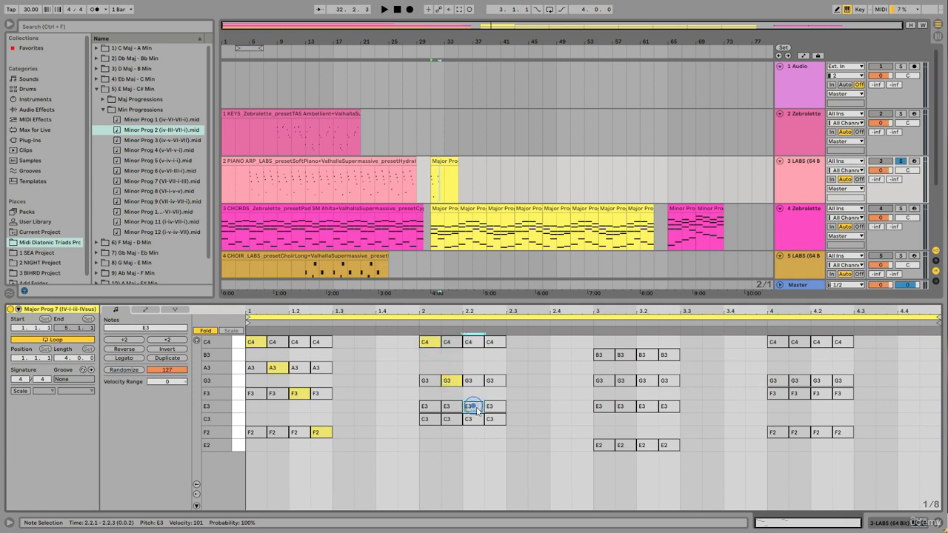
shift+click(492, 419)
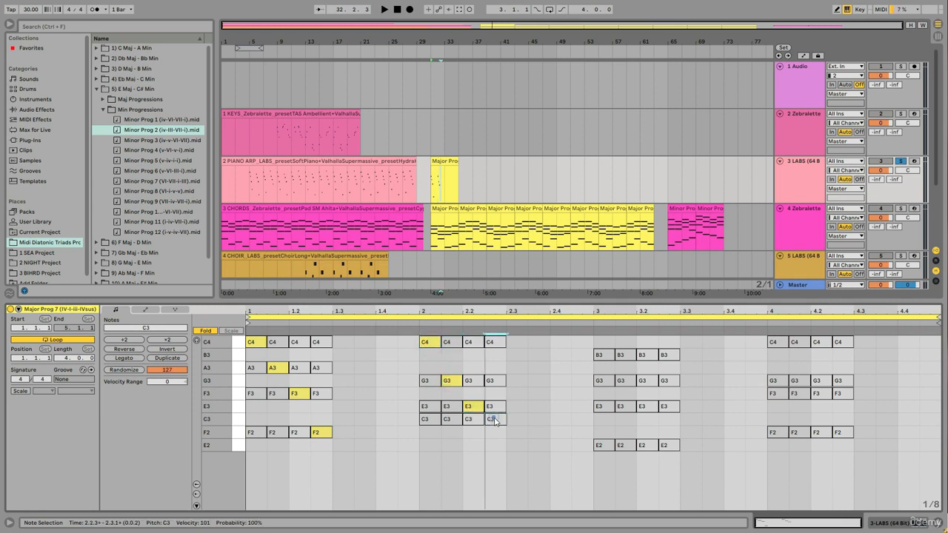
shift+click(600, 356)
shift+click(626, 381)
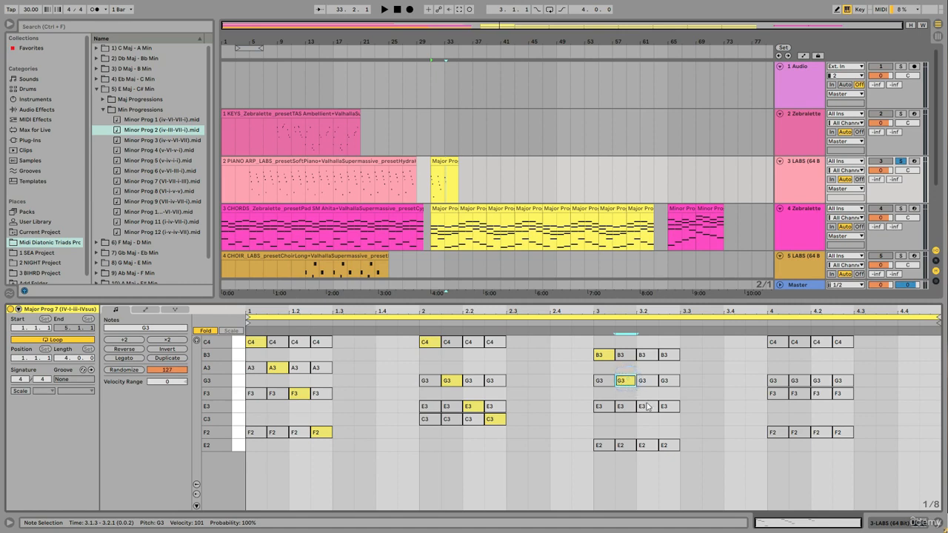
shift+click(646, 406)
shift+click(671, 446)
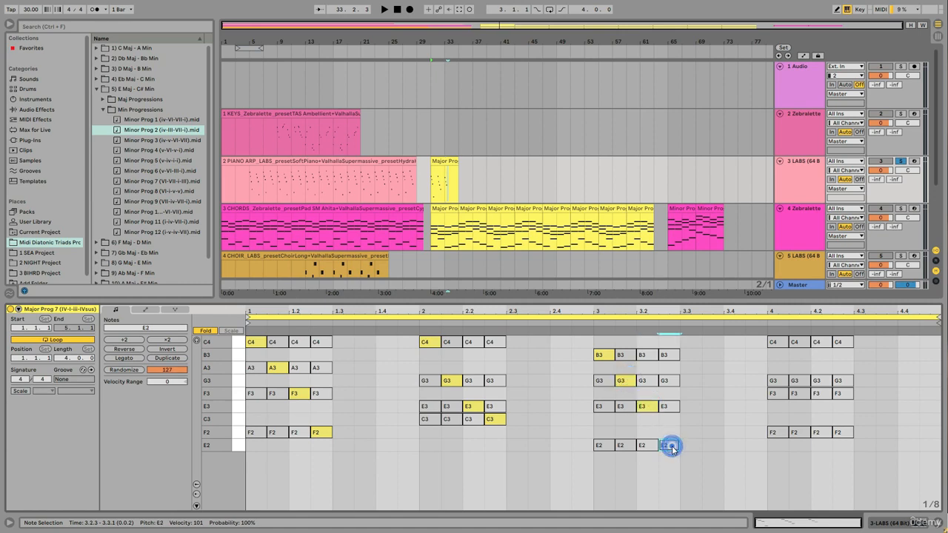
Reactivate a descending arpeggio C4, G3, F3, F2 across the fourth chord's four eighths in the Major Prog 7 clip.
shift+click(779, 344)
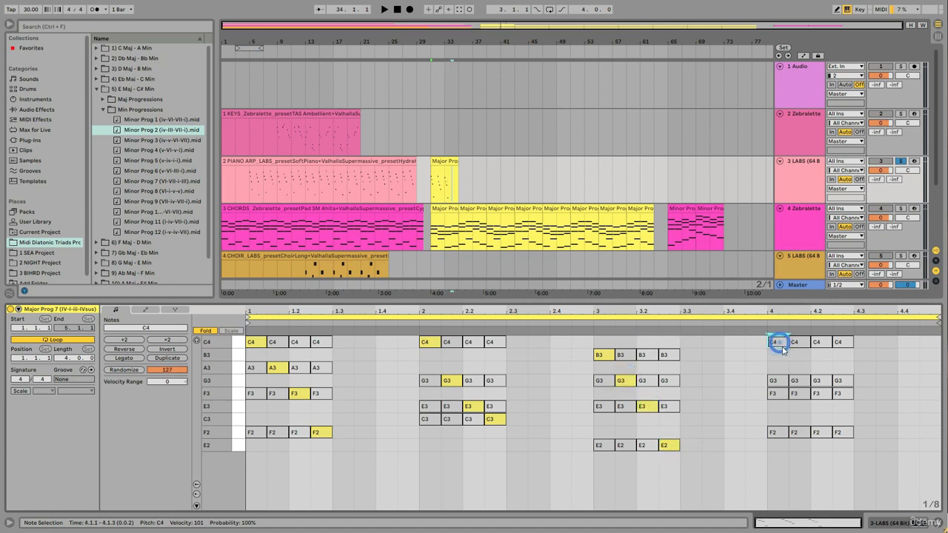
shift+click(800, 381)
shift+click(818, 393)
shift+click(842, 434)
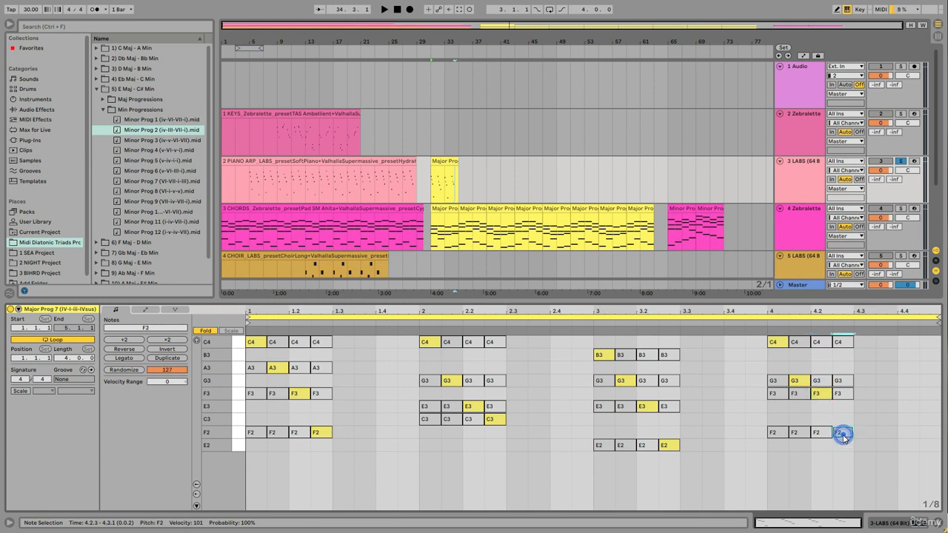
Play the finished Major Prog 7 arp clip soloed, then unsolo the piano arp track and resume playback with all tracks.
click(447, 161)
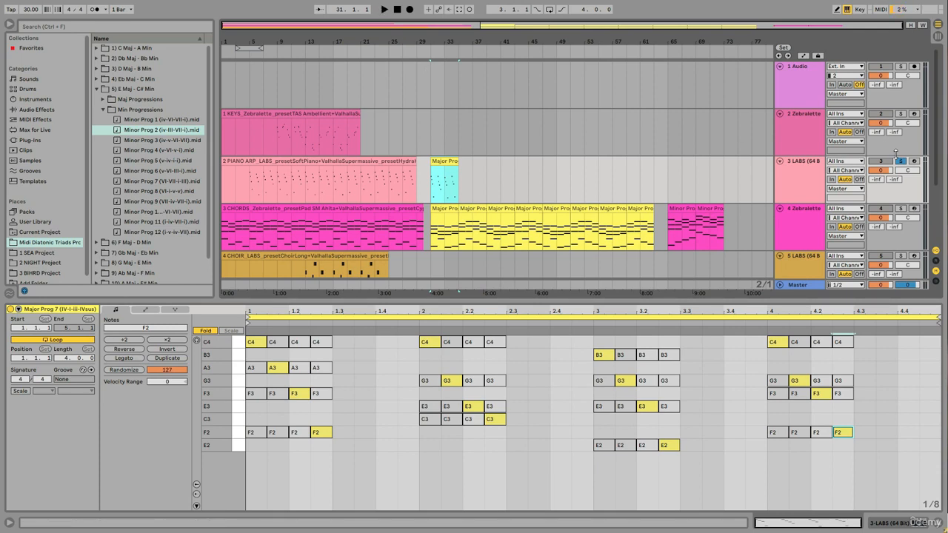
click(382, 10)
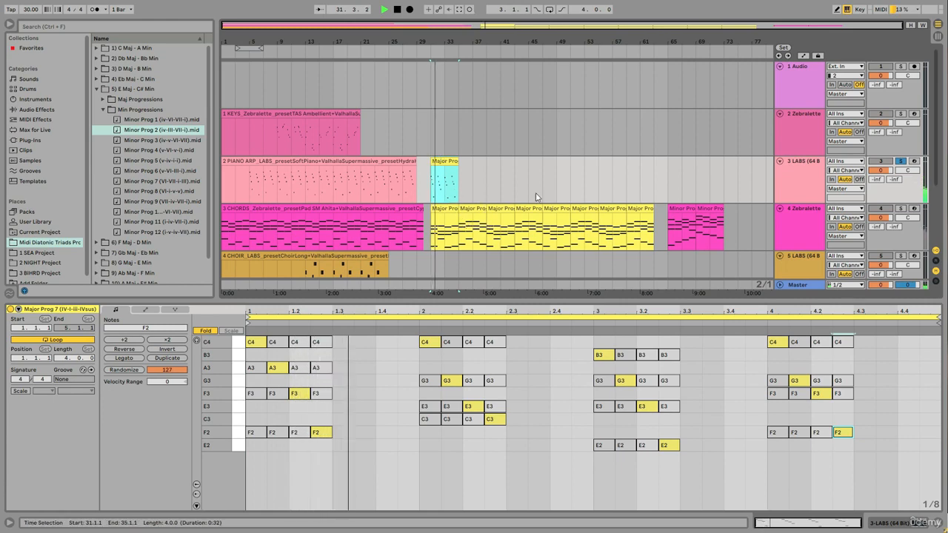
click(901, 162)
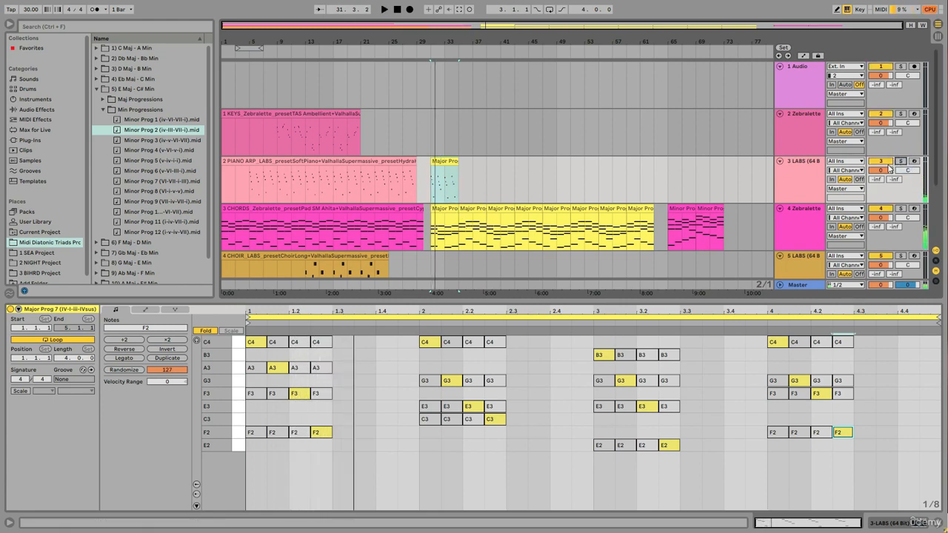
key(space)
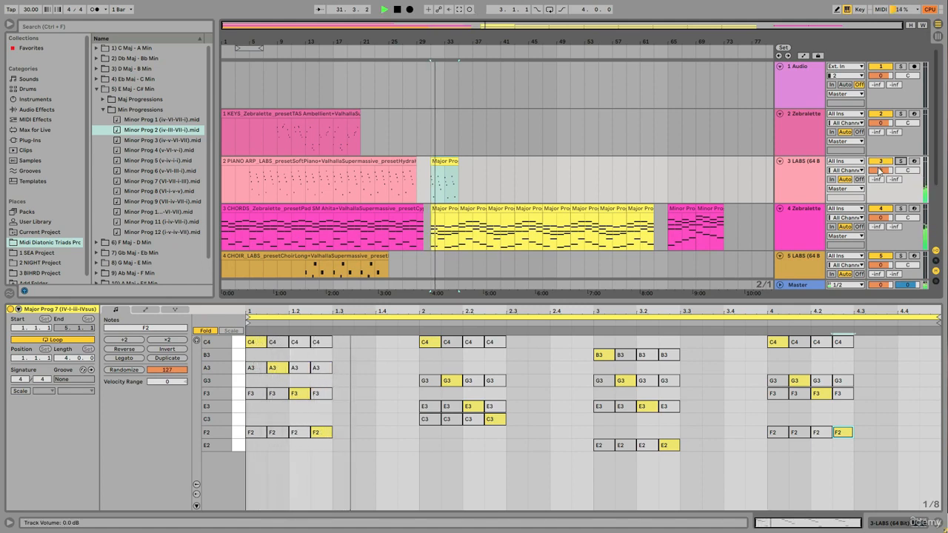
Collapse the choir track while the arrangement plays and stop playback near the end of the arp clip.
scroll(754, 219, down, 2)
scroll(753, 219, down, 1)
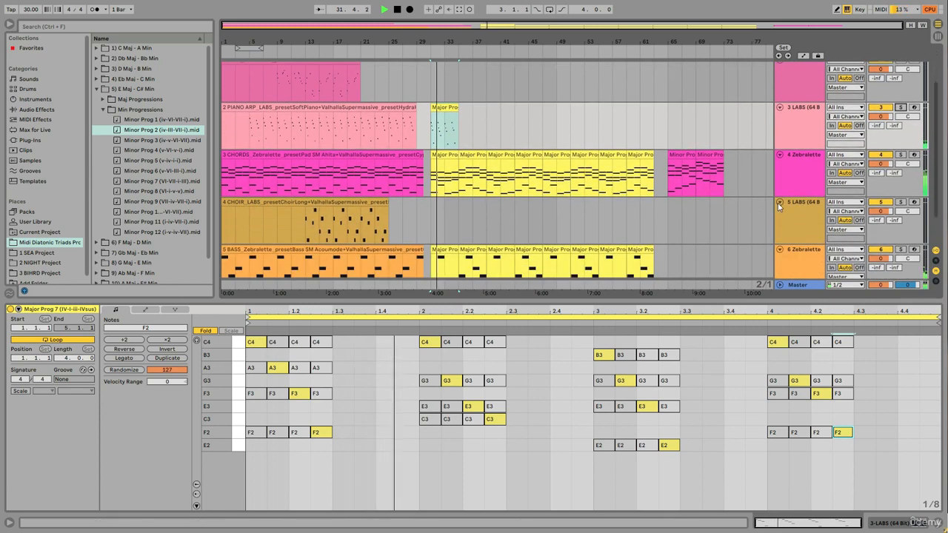
click(779, 202)
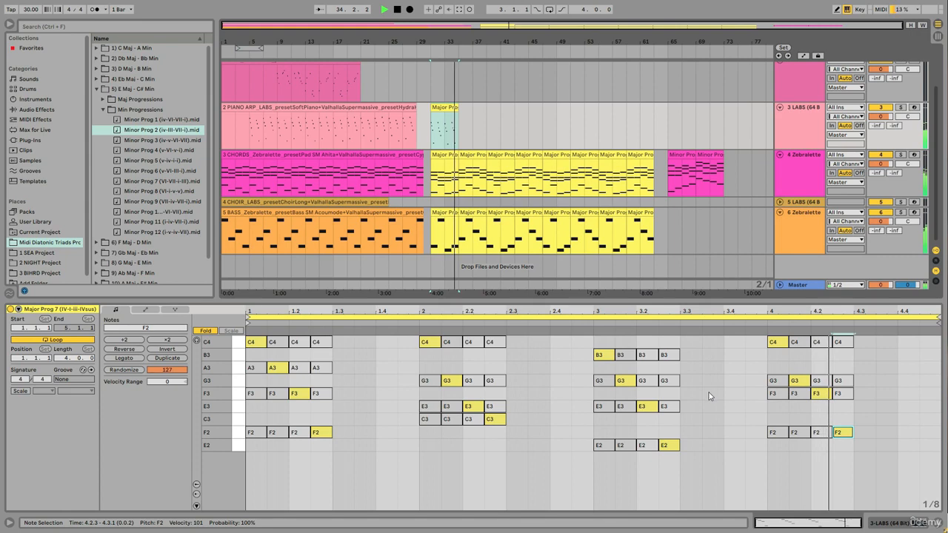
key(space)
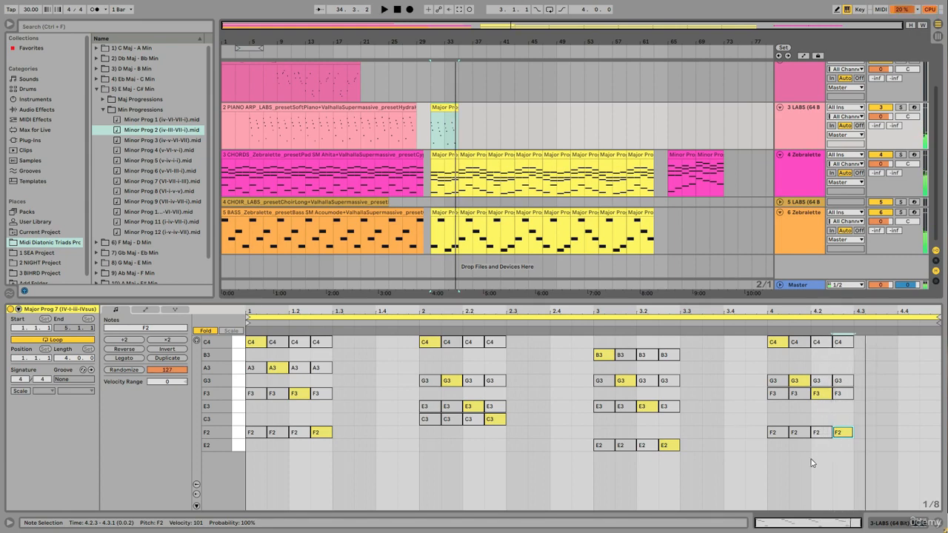
Copy the chords track's Major Prog 9 clip to bar 35 of the piano arp track and set its note grid to a fixed 1/8.
click(470, 156)
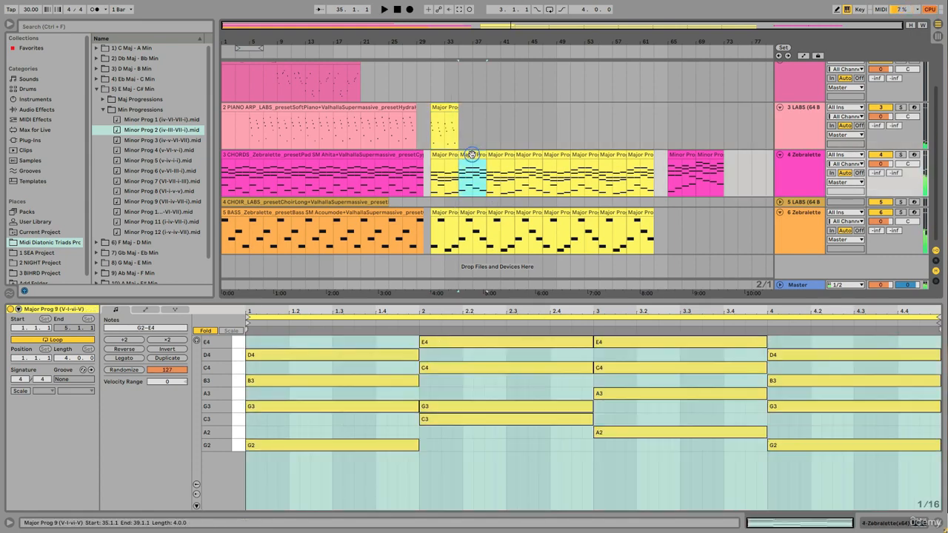
drag(469, 154, 479, 142)
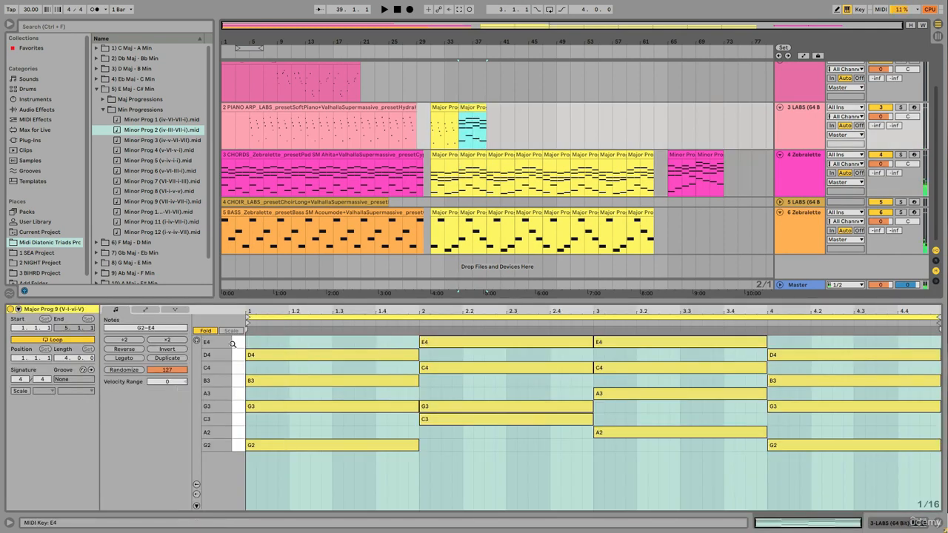
drag(238, 345, 251, 459)
right_click(554, 451)
click(866, 495)
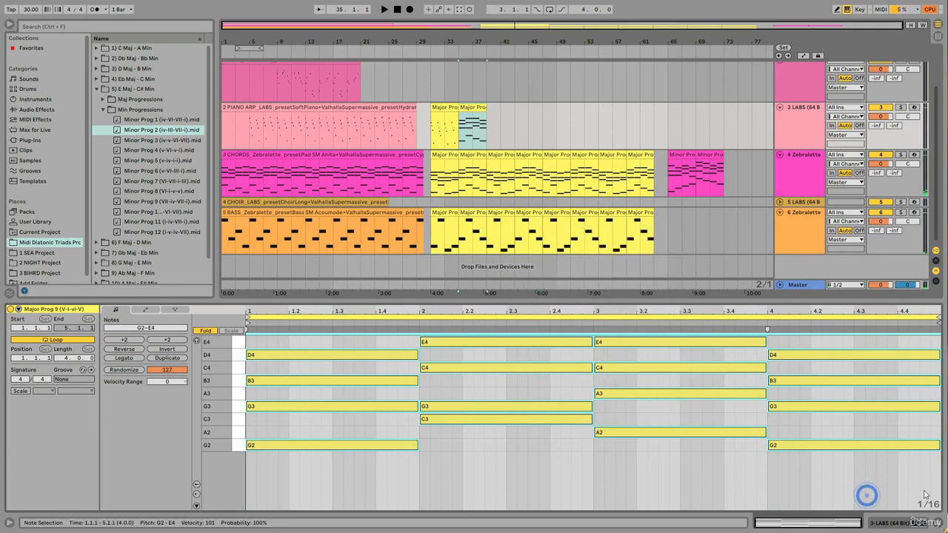
right_click(896, 494)
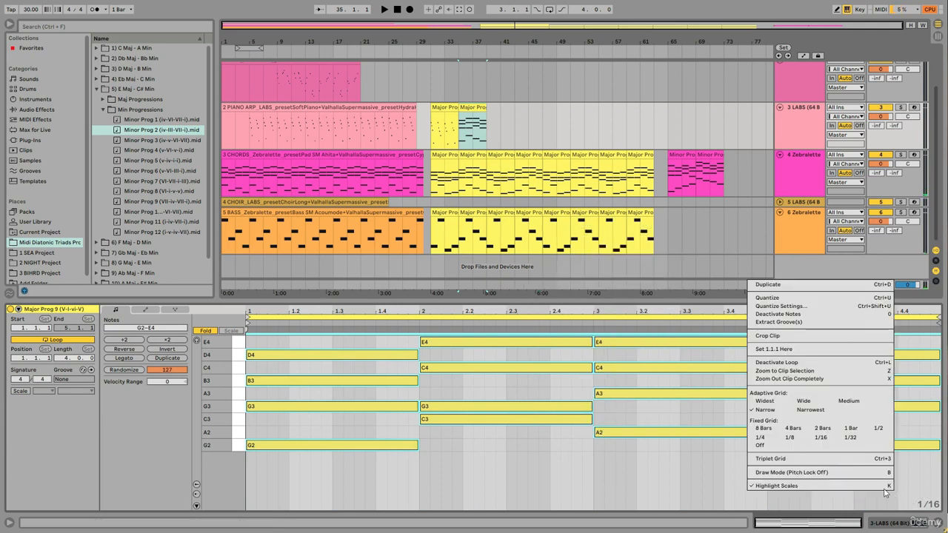
click(790, 438)
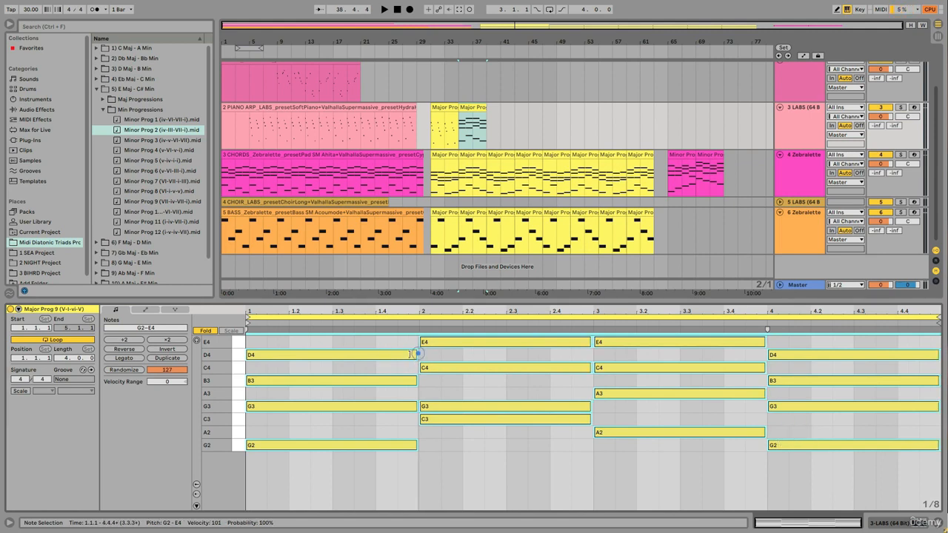
Shorten the Major Prog 9 arp clip's notes to 1/8, repeated over four consecutive eighths per chord, and deactivate them all.
drag(419, 355, 325, 365)
drag(870, 331, 258, 482)
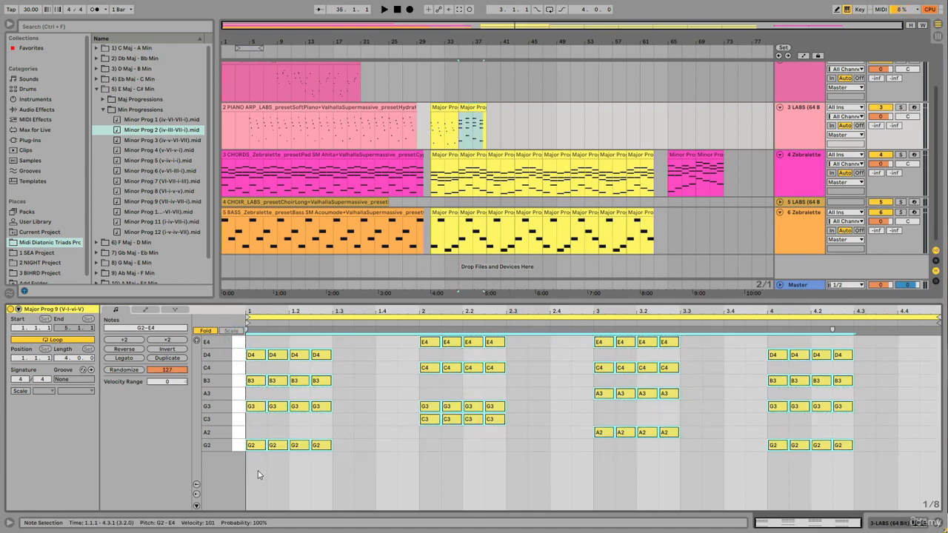
key(0)
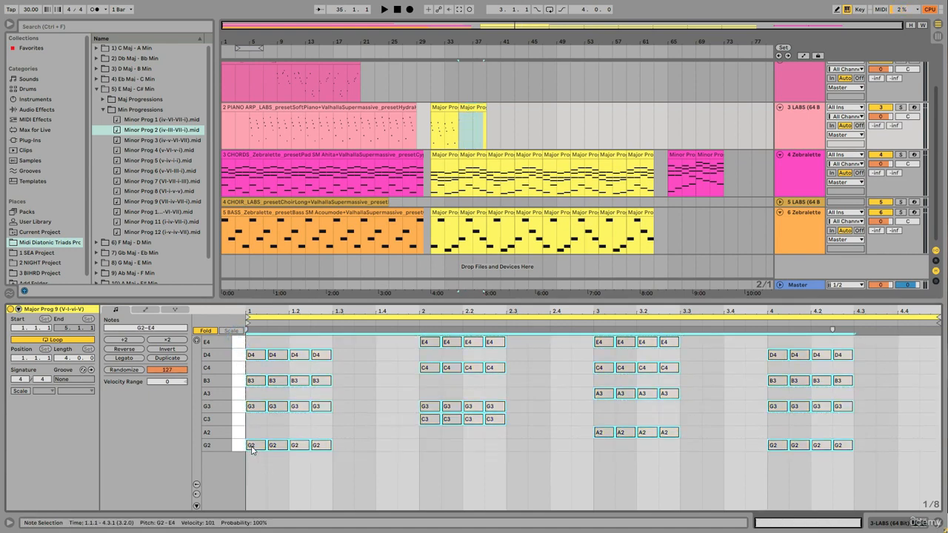
Reactivate ascending arpeggios in the Major Prog 9 clip: G2, G3, B3, D4 on the first chord and C3, G3, C4, E4 on the second.
click(252, 445)
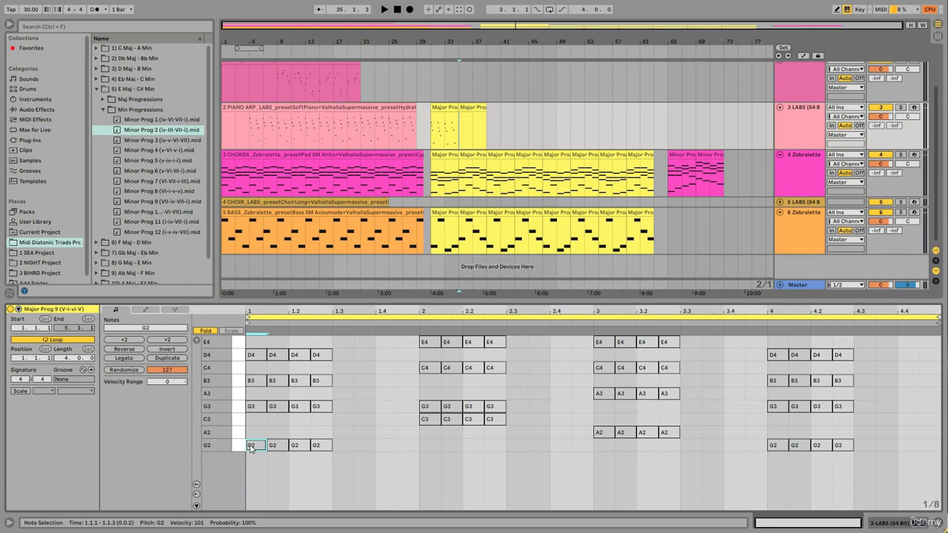
shift+click(297, 384)
shift+click(318, 358)
shift+click(428, 420)
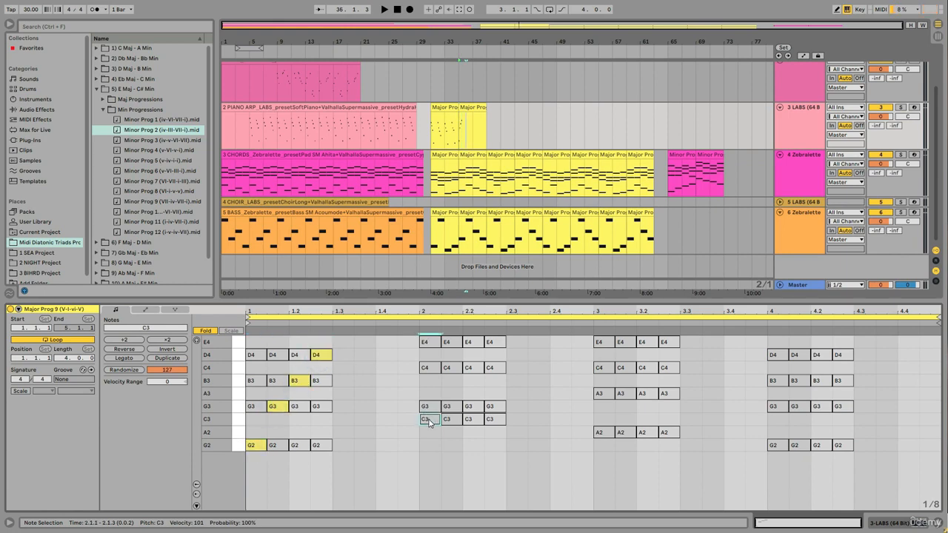
shift+click(447, 407)
shift+click(470, 369)
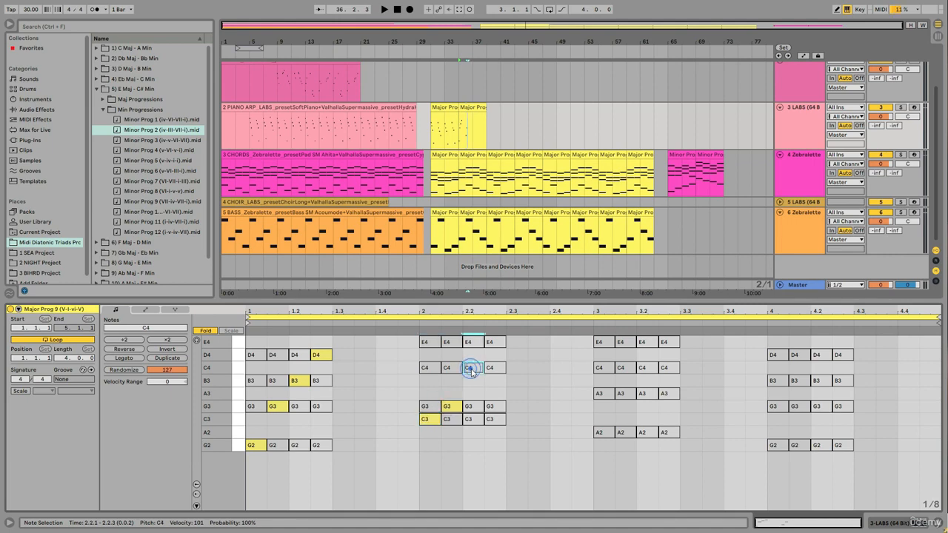
shift+click(493, 344)
Reactivate ascending arpeggios A2, A3, C4, E4 on the third chord and G2, G3, B3, D4 on the fourth chord of the Major Prog 9 clip.
shift+click(608, 436)
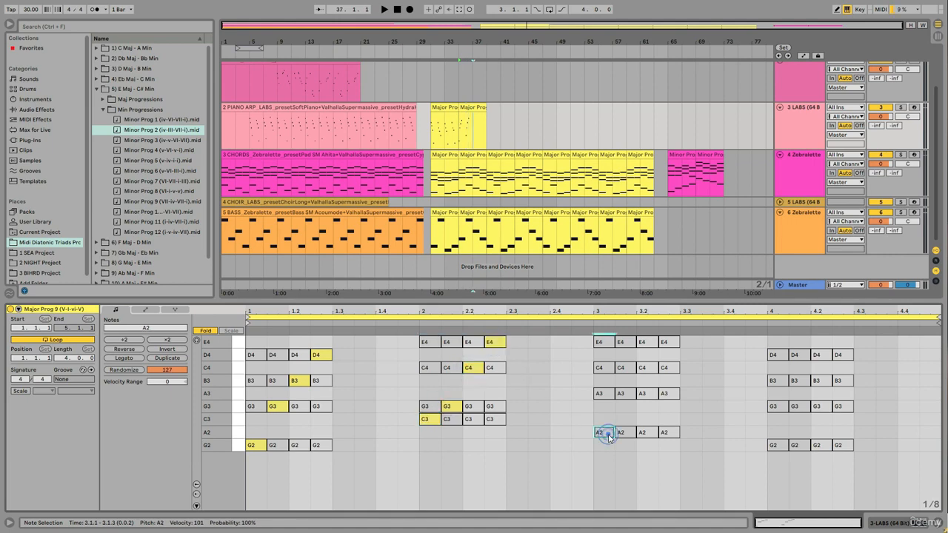
shift+click(644, 369)
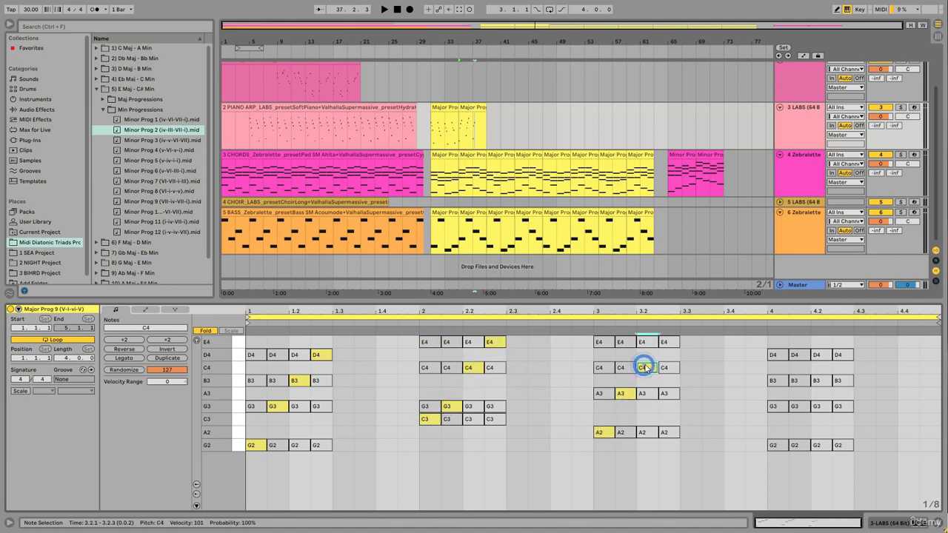
shift+click(667, 344)
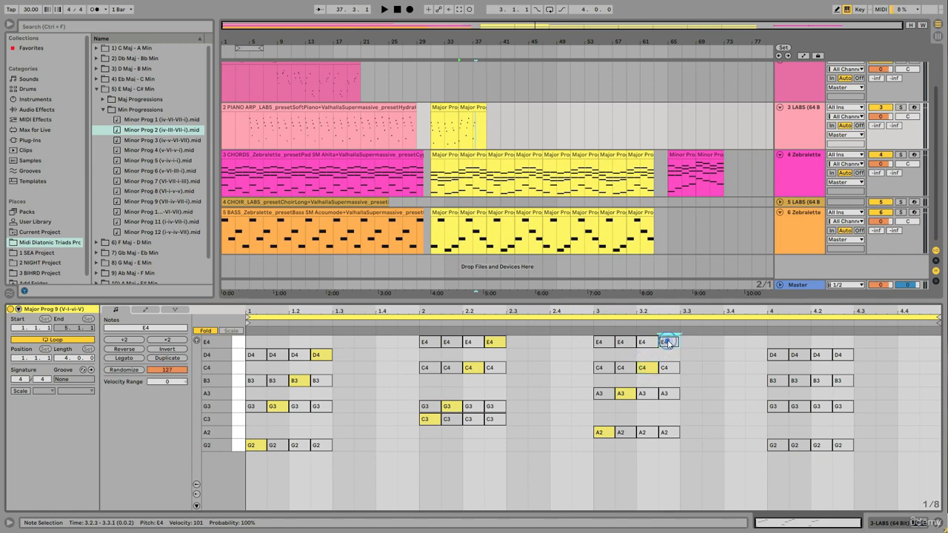
shift+click(774, 445)
shift+click(800, 408)
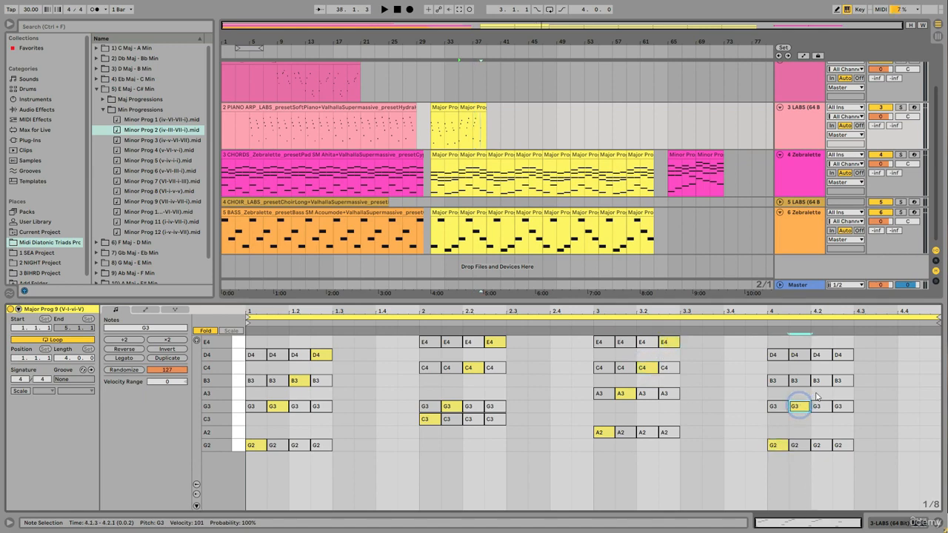
shift+click(818, 382)
shift+click(839, 356)
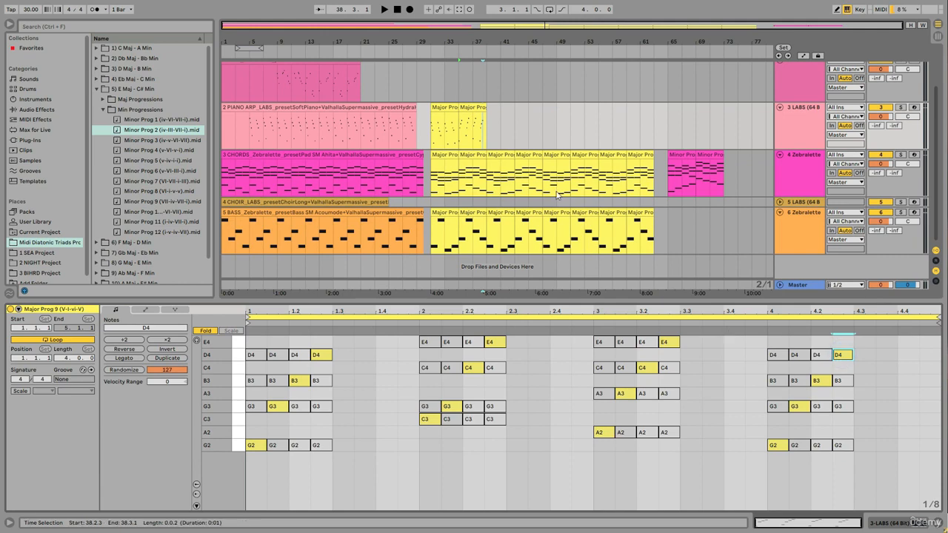
Play the Major Prog 9 arp clip, then duplicate both yellow arp clips directly after it, starting at bar 39.
click(467, 107)
key(space)
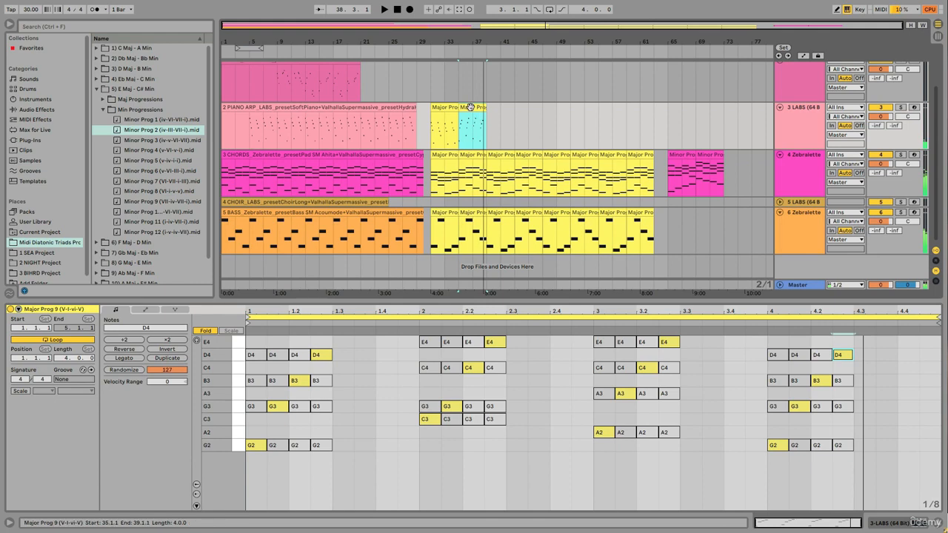
click(489, 129)
drag(485, 134, 495, 110)
In the Major Prog 7 arp clip at bar 39, replace the second chord's arpeggio with an ascending C3, E3, G3, C4.
click(498, 109)
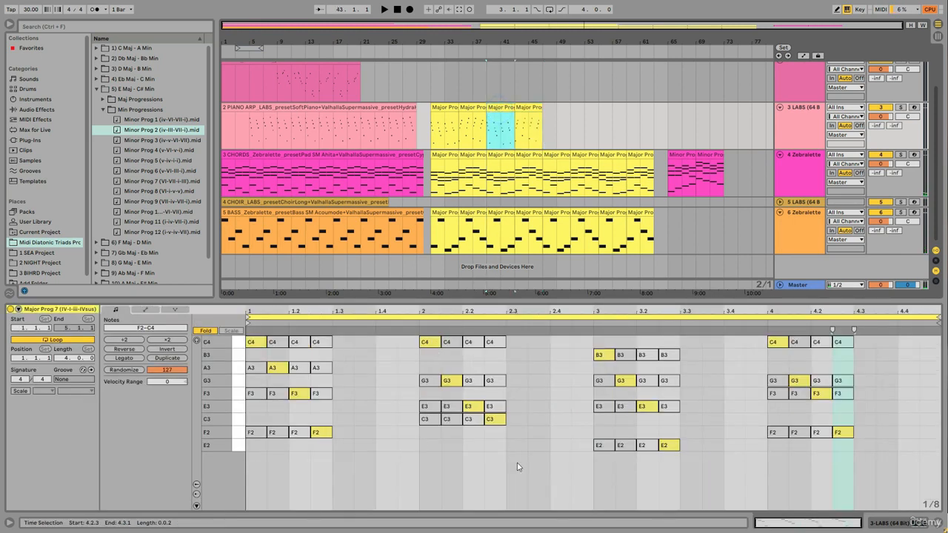
drag(519, 449, 414, 330)
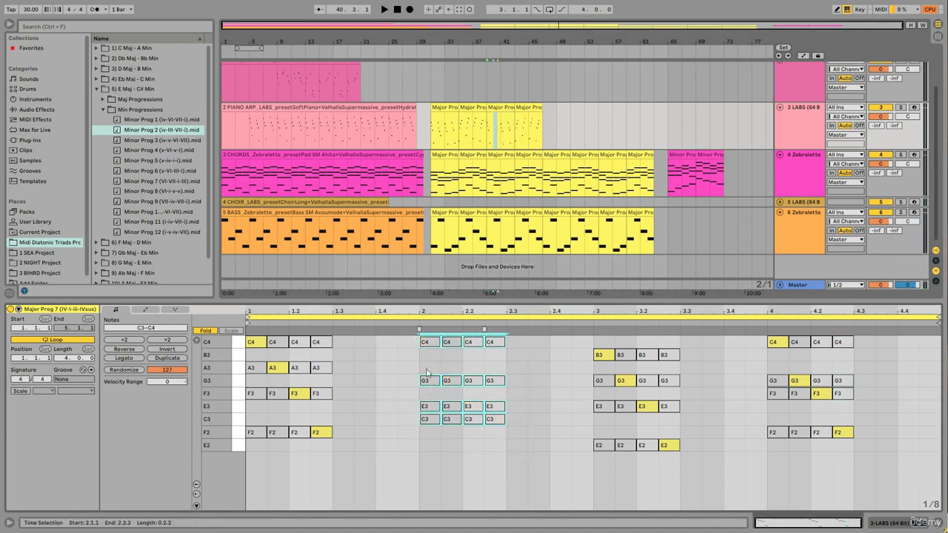
click(426, 420)
click(447, 407)
click(469, 381)
click(493, 337)
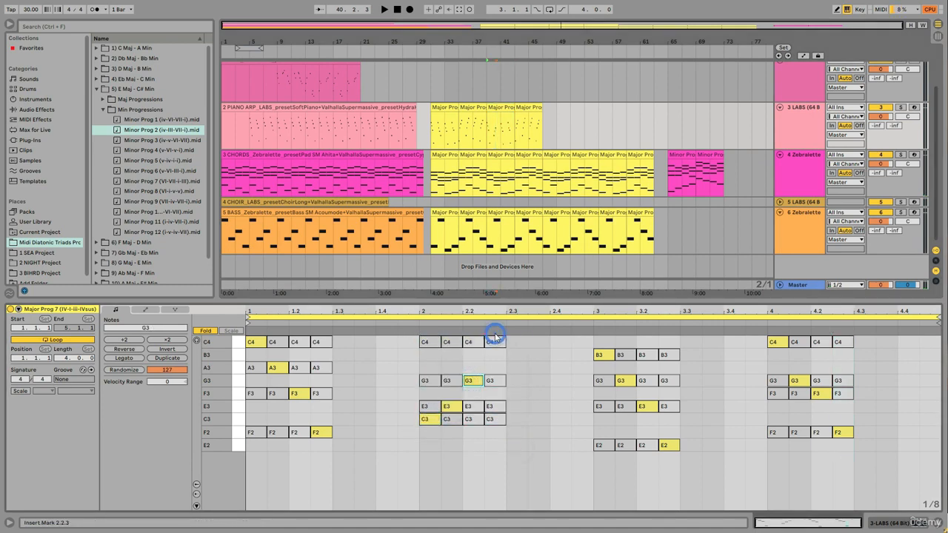
Replace the fourth chord's arpeggio in the bar 39 clip with an ascending F2, F3, G3, C4.
drag(884, 475, 764, 333)
click(777, 432)
click(800, 394)
click(817, 380)
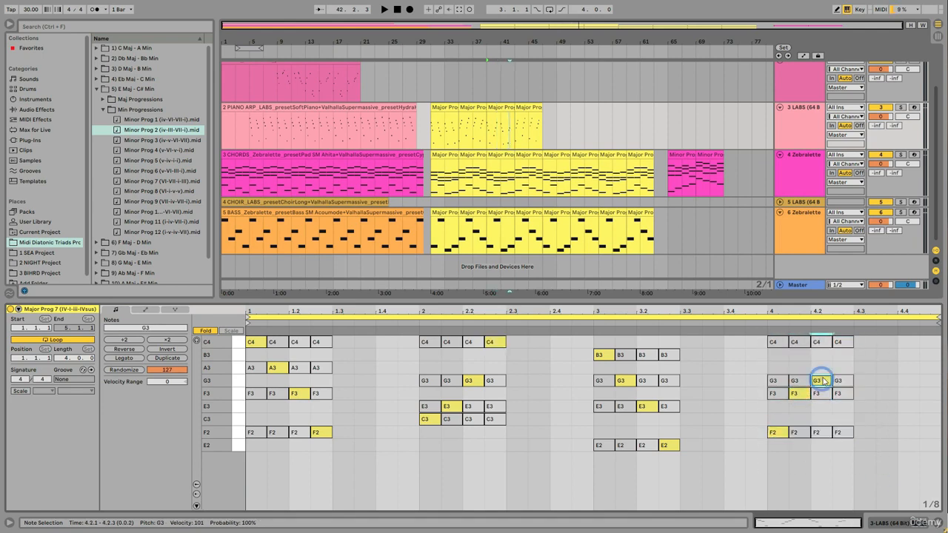
click(837, 341)
Bring up the editing options for the Major Prog 7 arp clip at bar 39.
right_click(503, 119)
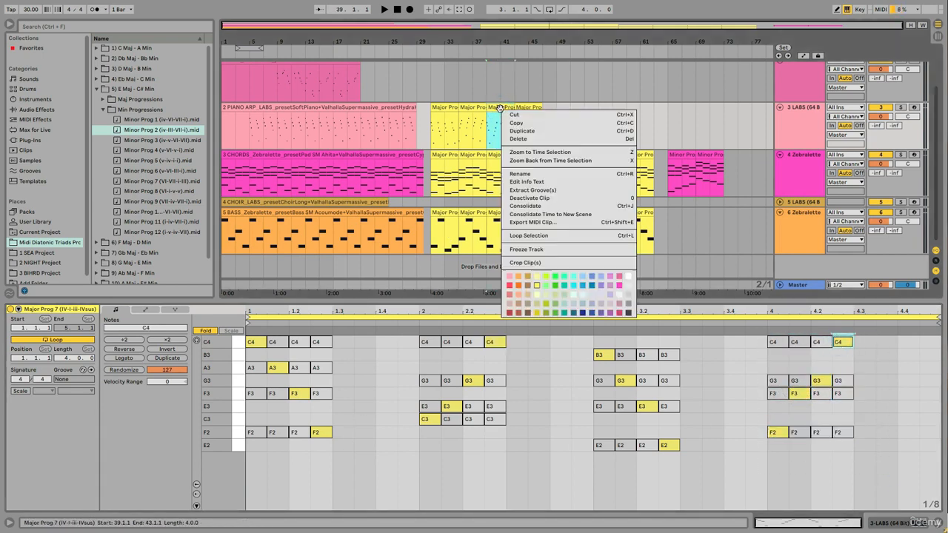
Colour the third arpeggio clip on the 3 LABS track green and the second one magenta.
click(557, 281)
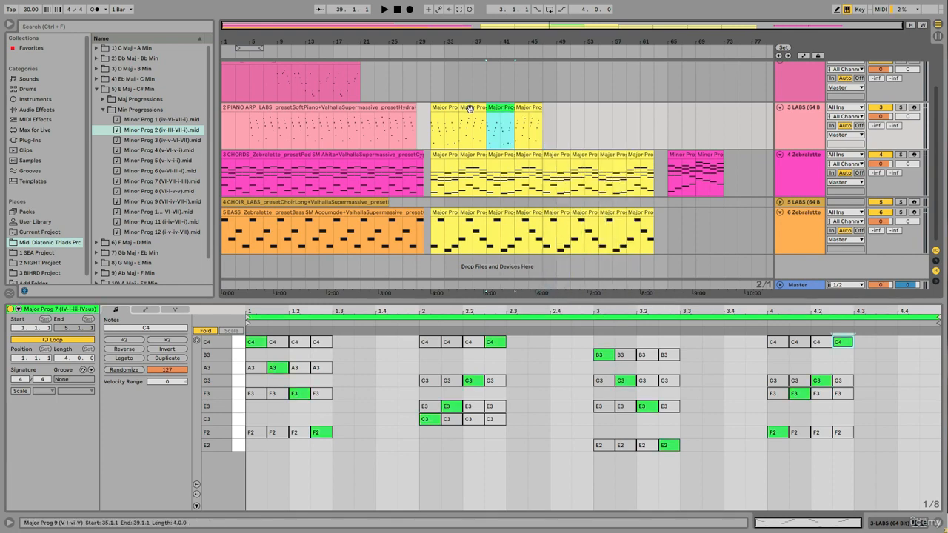
right_click(475, 117)
click(584, 289)
Play the arrangement from the green clip on the 3 LABS track, stop playback and hide the note editor.
click(500, 108)
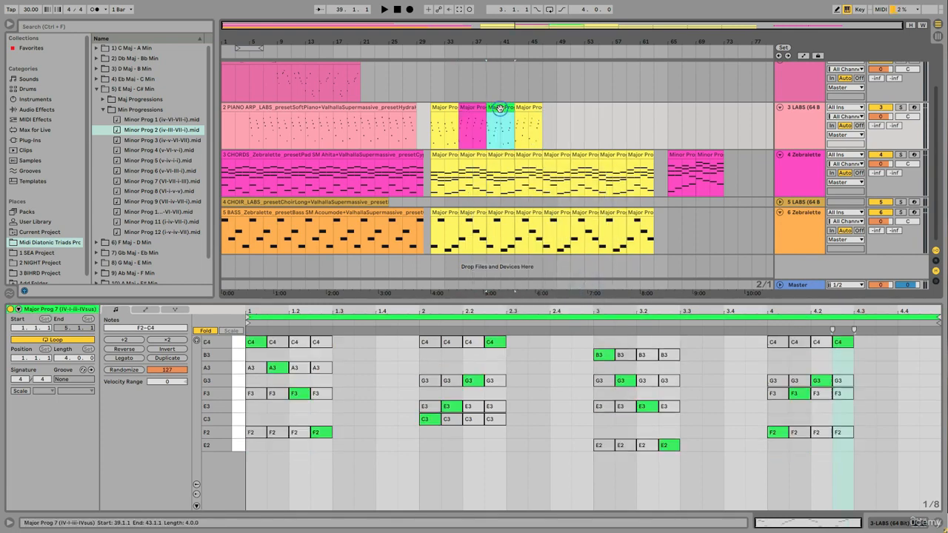
key(space)
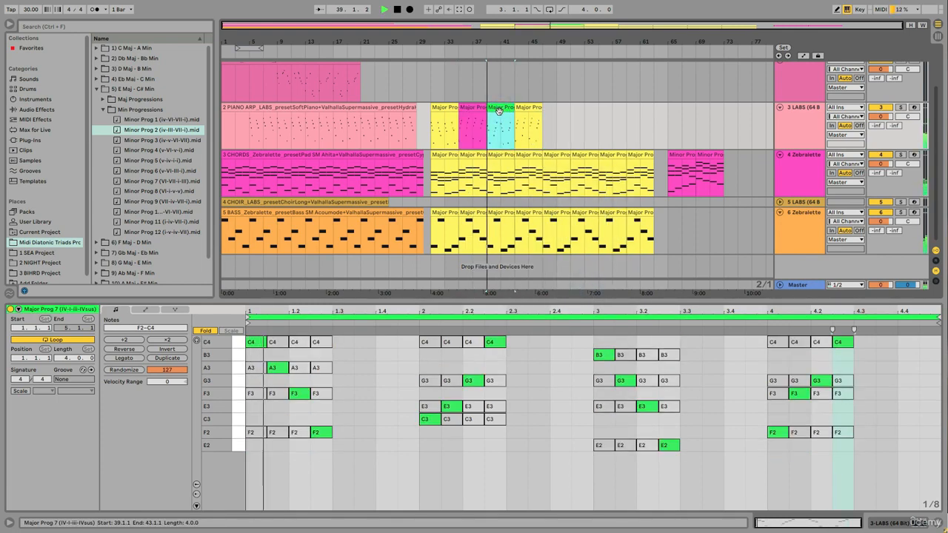
click(558, 442)
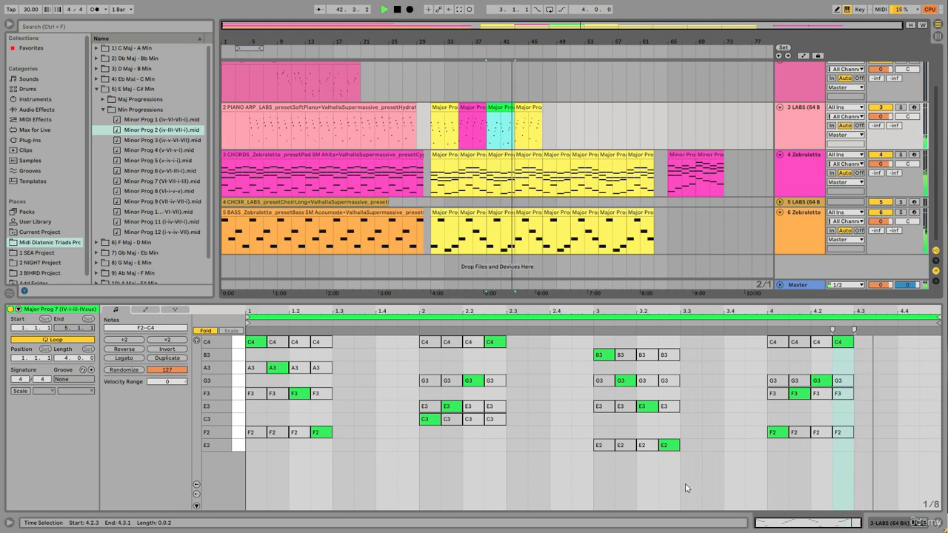
click(941, 524)
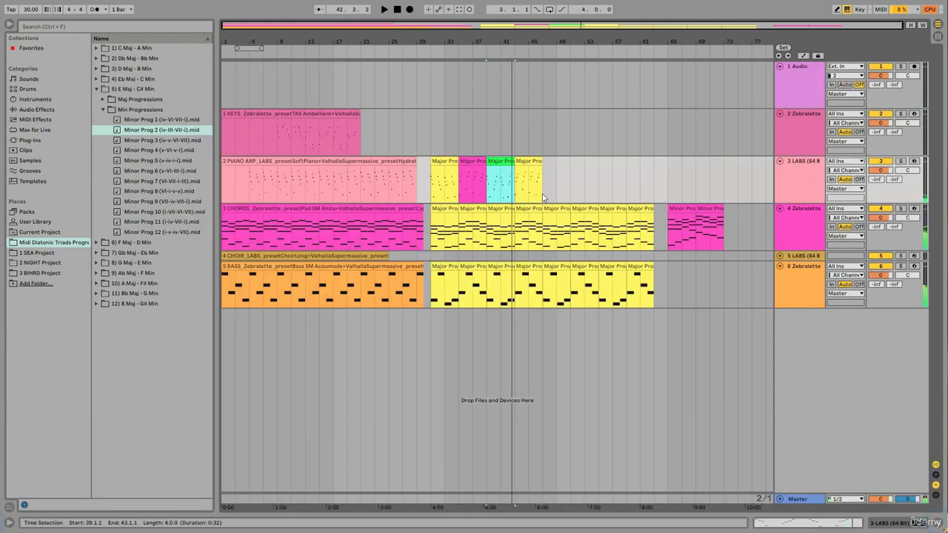
Colour the fourth arpeggio clip on the 3 LABS track blue.
click(527, 160)
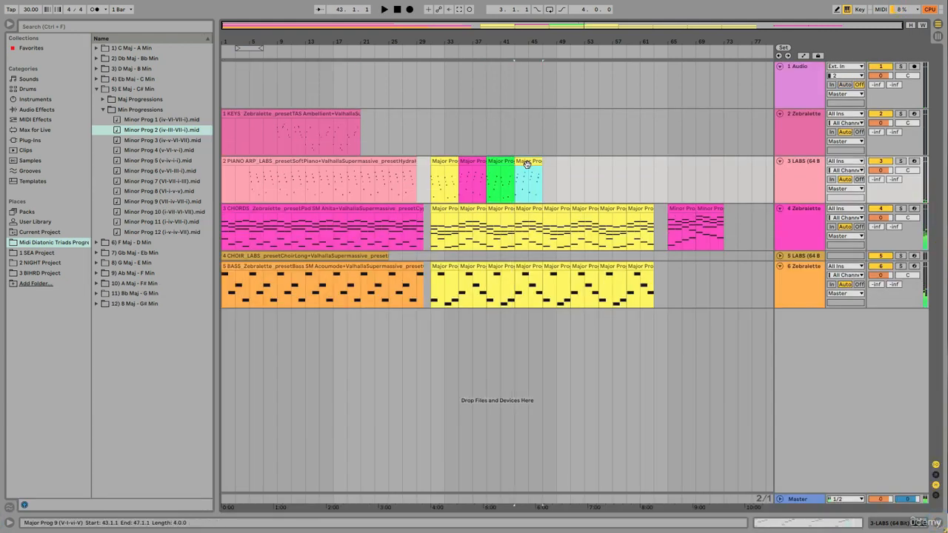
right_click(527, 164)
click(611, 342)
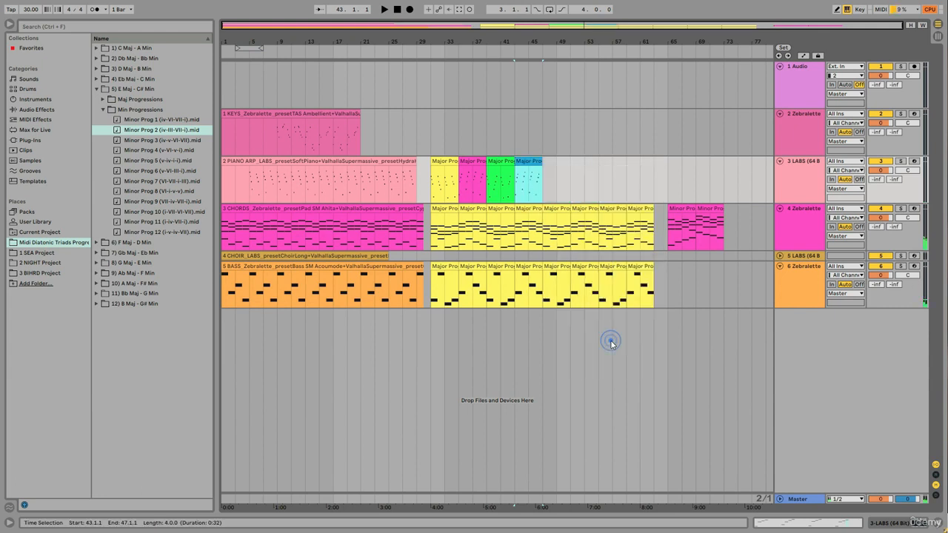
In the blue clip's first chord, leave only D4, B3, G3, B3 active in sequence and deactivate the remaining notes.
key(ctrl+alt+l)
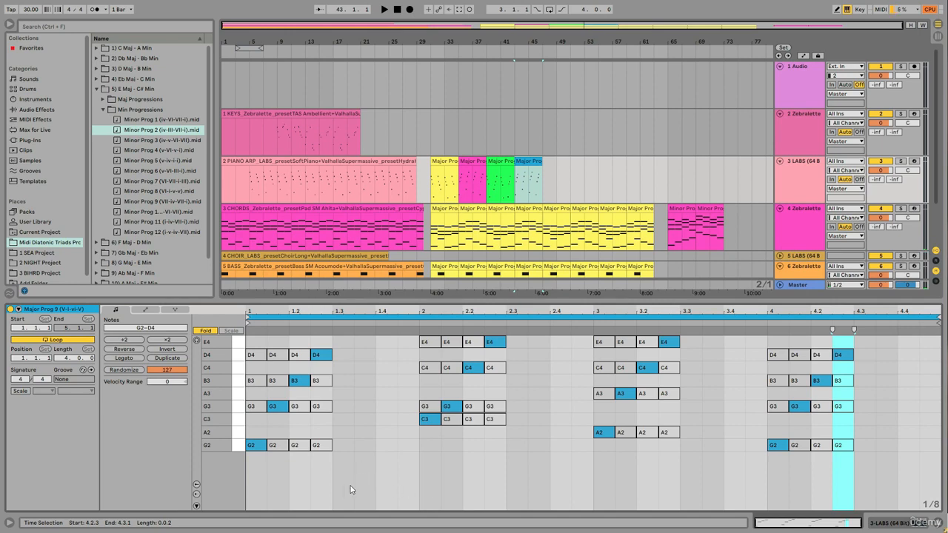
drag(260, 471, 254, 449)
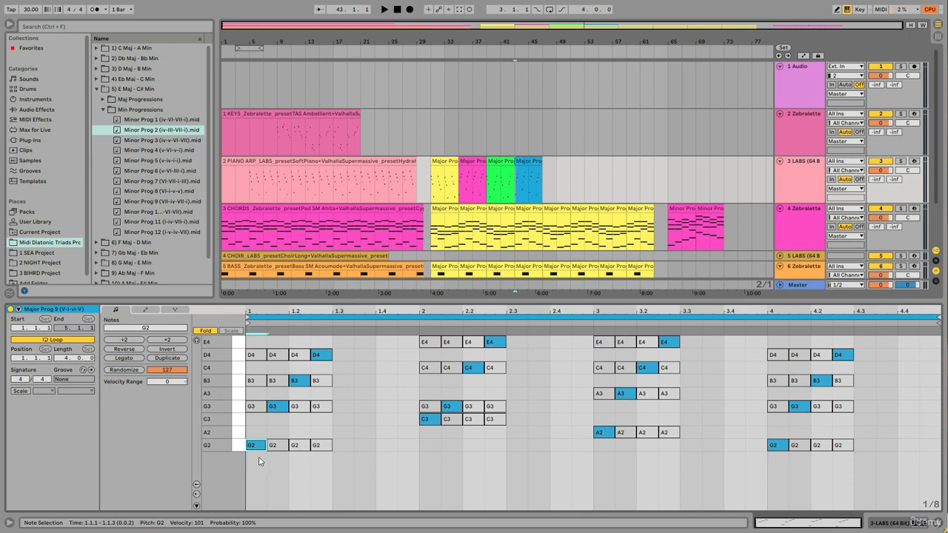
click(274, 382)
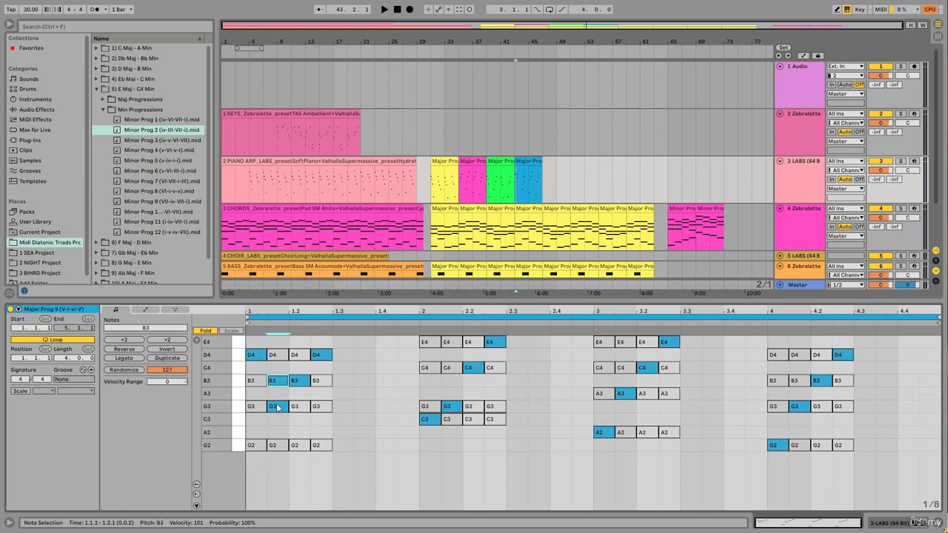
click(276, 407)
click(301, 411)
key(0)
click(300, 382)
key(0)
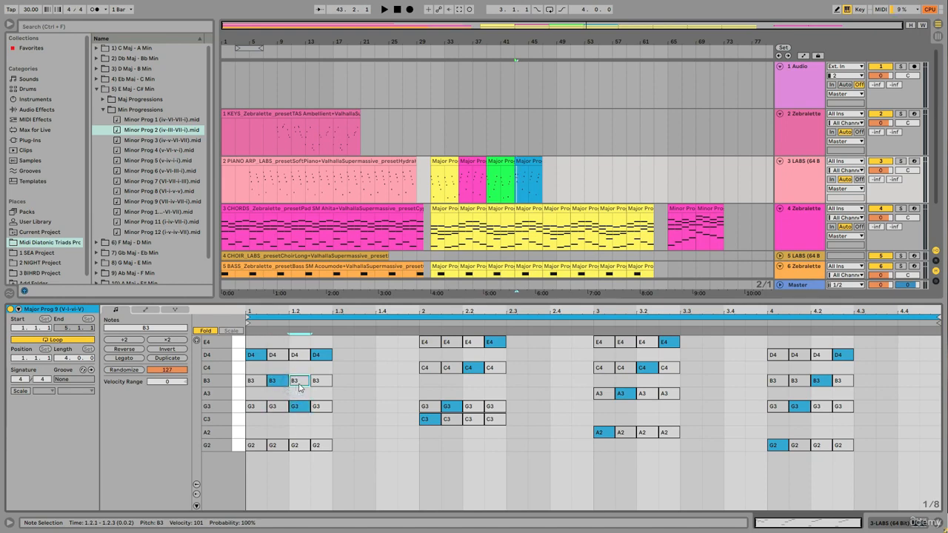
click(319, 381)
key(0)
In the blue clip's second chord, leave only E4, C4, G3, C4 active in sequence and deactivate the remaining notes.
click(433, 345)
key(0)
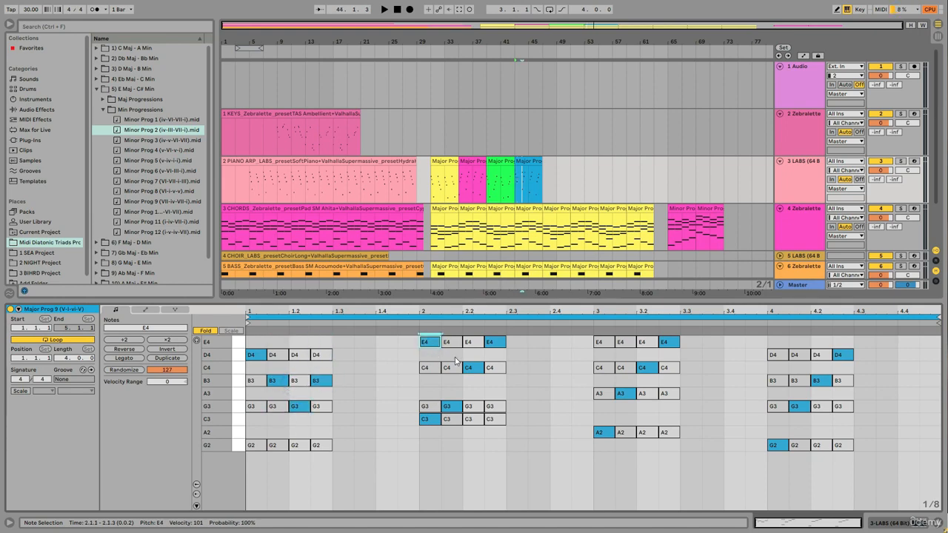
click(474, 368)
key(0)
click(451, 369)
key(0)
click(491, 346)
key(0)
click(470, 408)
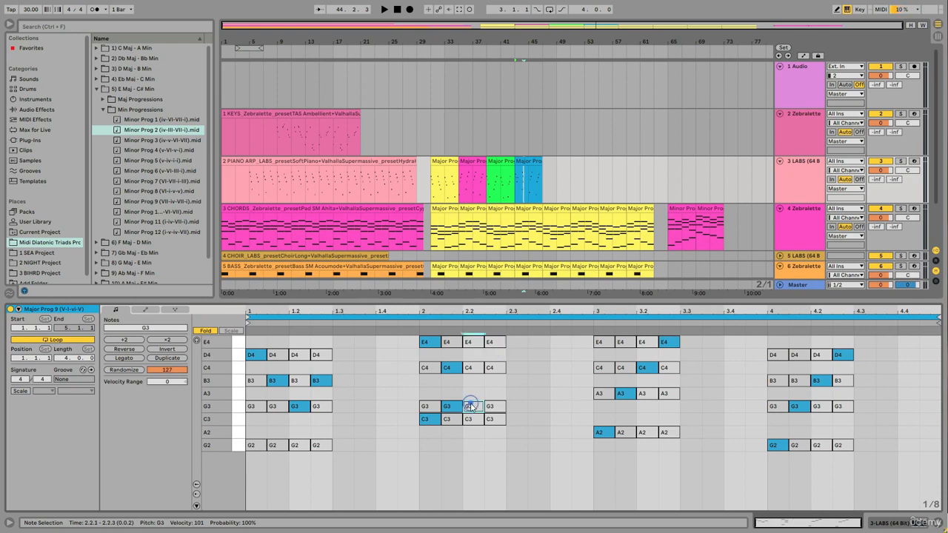
key(0)
click(447, 411)
click(495, 368)
key(0)
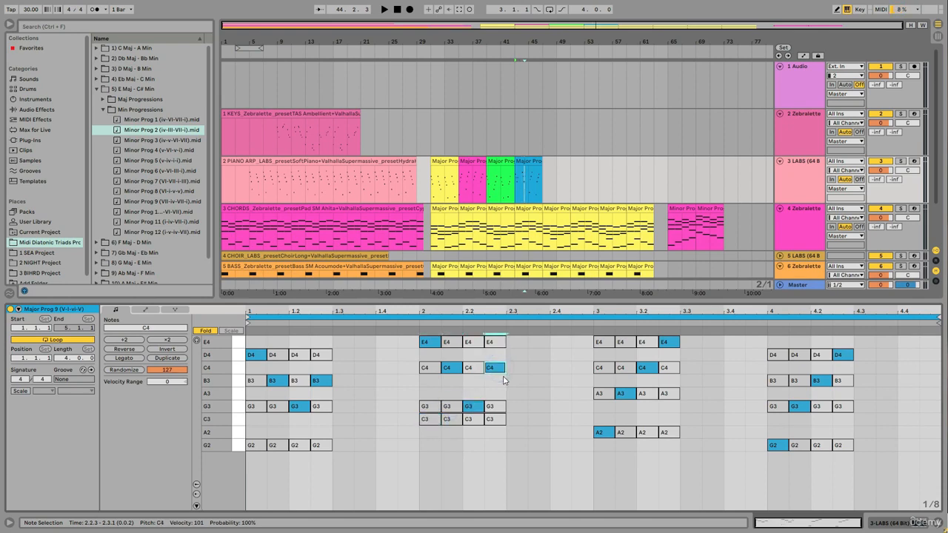
In the blue clip's third chord, leave only E4, C4, A3, C4 active in sequence and deactivate the remaining notes.
click(599, 343)
key(0)
click(621, 368)
key(0)
click(622, 394)
key(0)
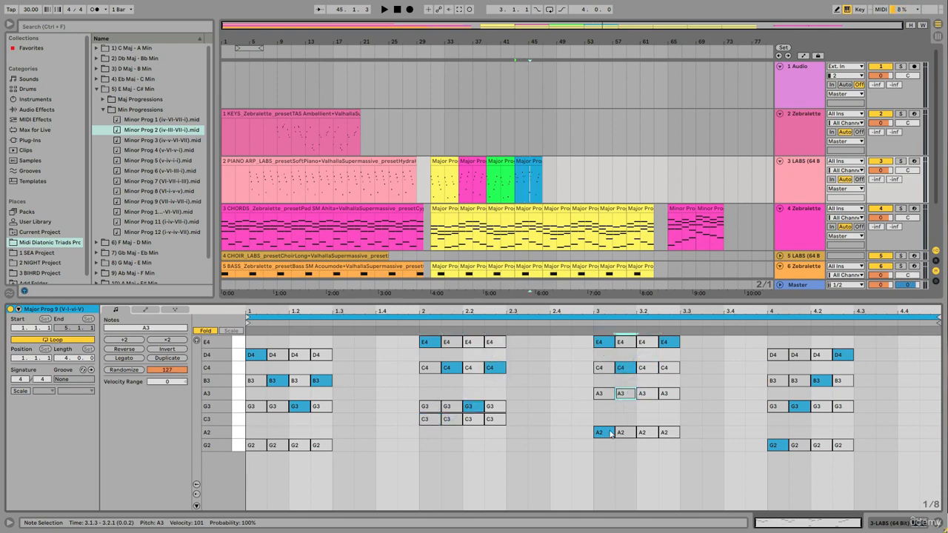
click(610, 434)
key(0)
click(642, 394)
key(0)
click(669, 343)
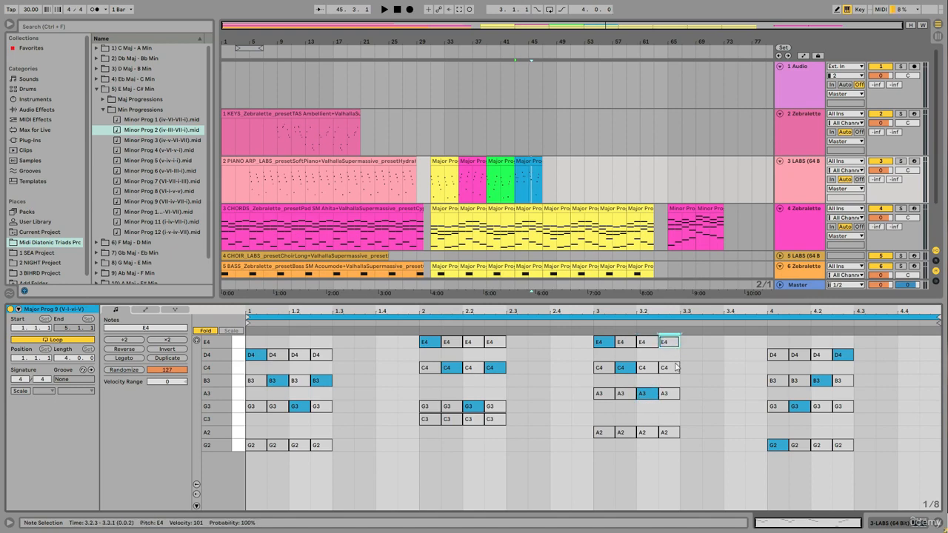
click(676, 368)
key(0)
In the blue clip's fourth chord, leave only D4, B3, G3, B3 active in sequence and deactivate the remaining notes.
click(774, 355)
key(0)
click(818, 382)
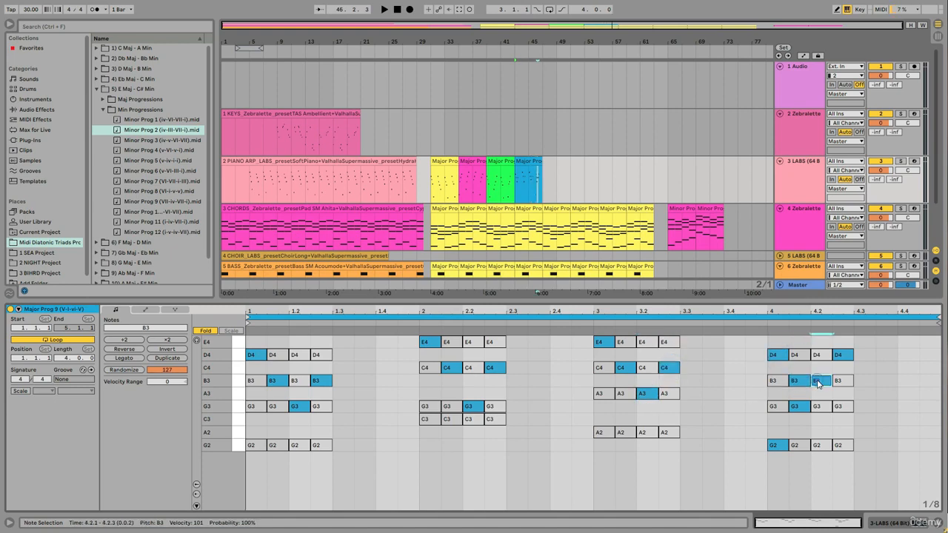
click(821, 405)
shift+click(836, 380)
key(0)
click(797, 407)
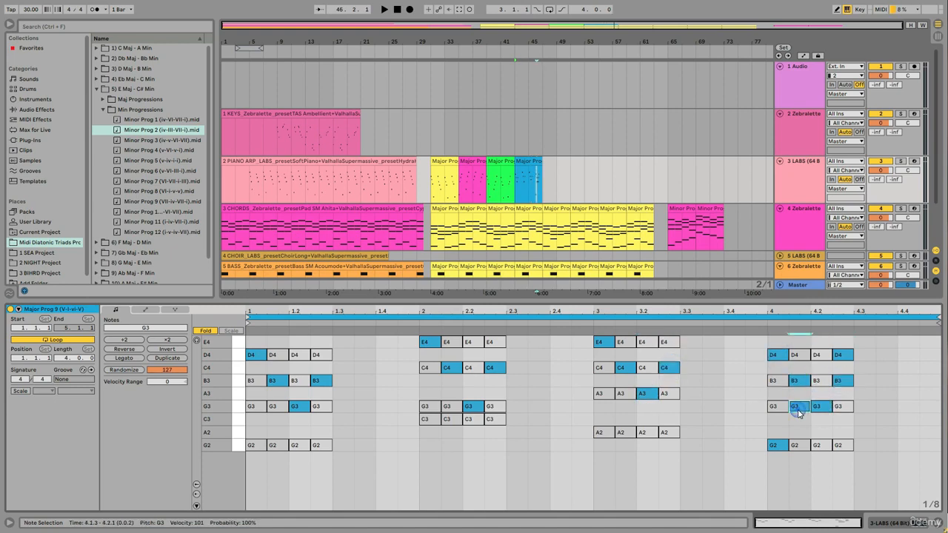
key(0)
click(776, 445)
key(0)
click(844, 357)
Play the blue arpeggio clip on the 3 LABS track to hear its edited note pattern.
click(527, 164)
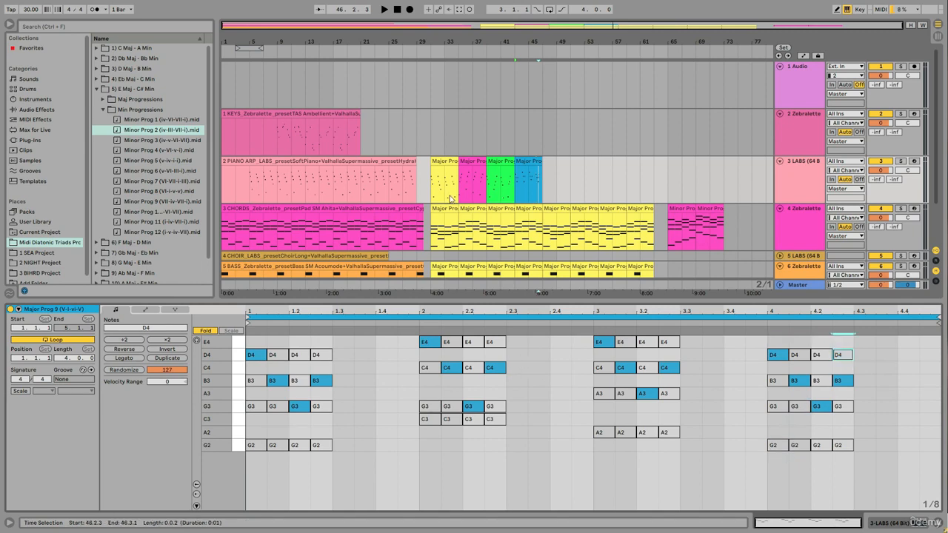
key(space)
click(527, 170)
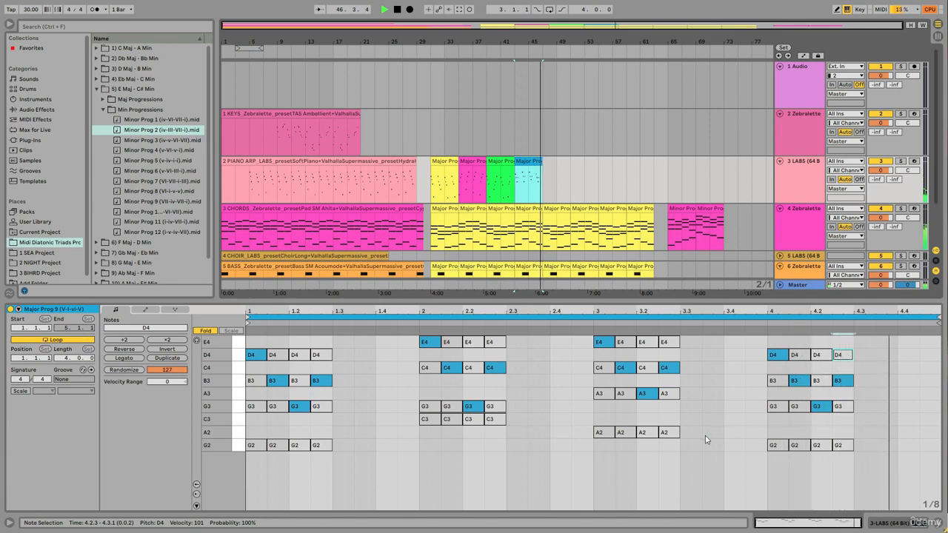
Hide the note editor and unfold the 5 LABS choir track to show its clip.
click(937, 522)
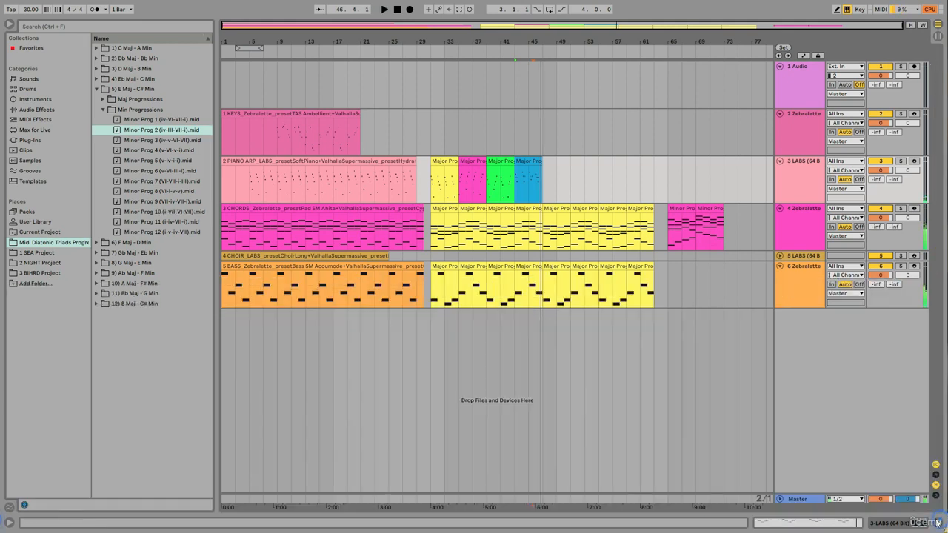
click(780, 256)
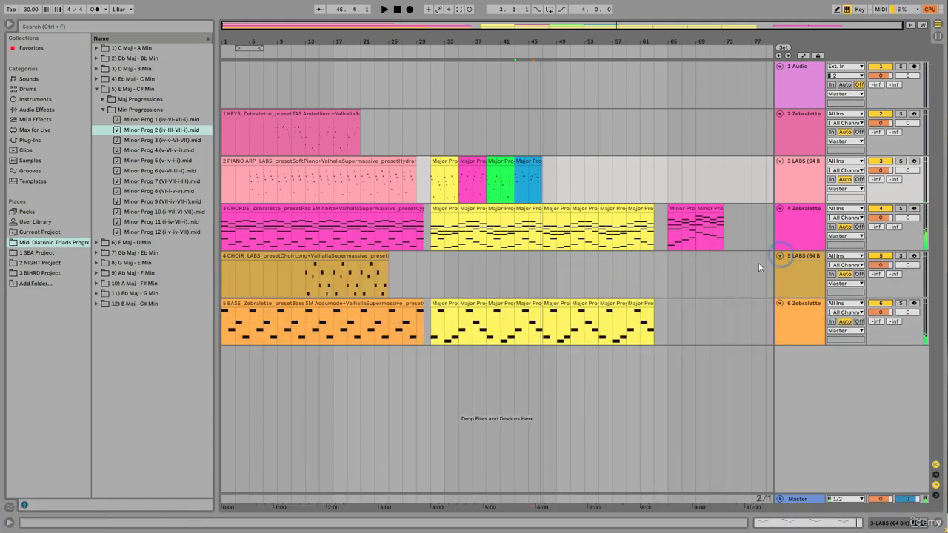
click(311, 272)
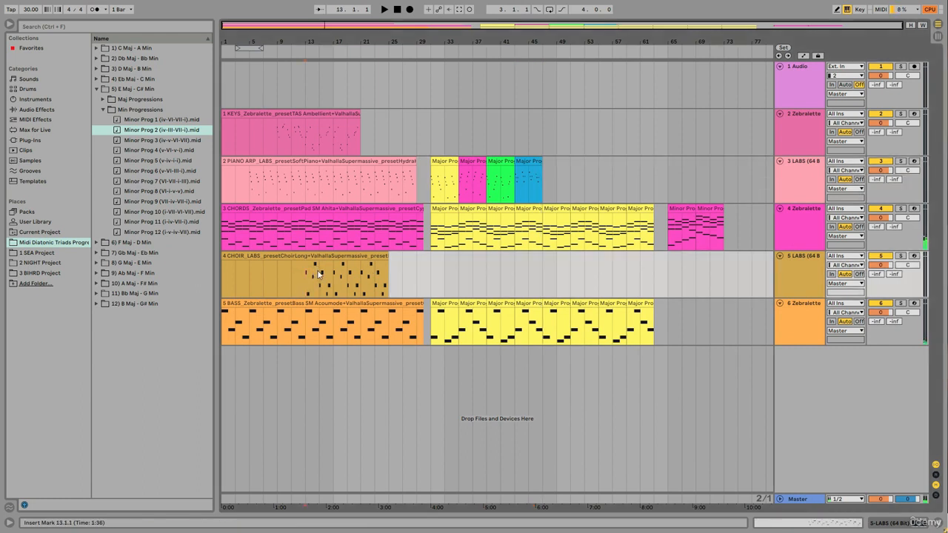
Copy the four coloured arpeggio clips from the 3 LABS track to the same bars on the 2 Zebralette track.
drag(539, 189, 433, 176)
click(444, 181)
click(589, 181)
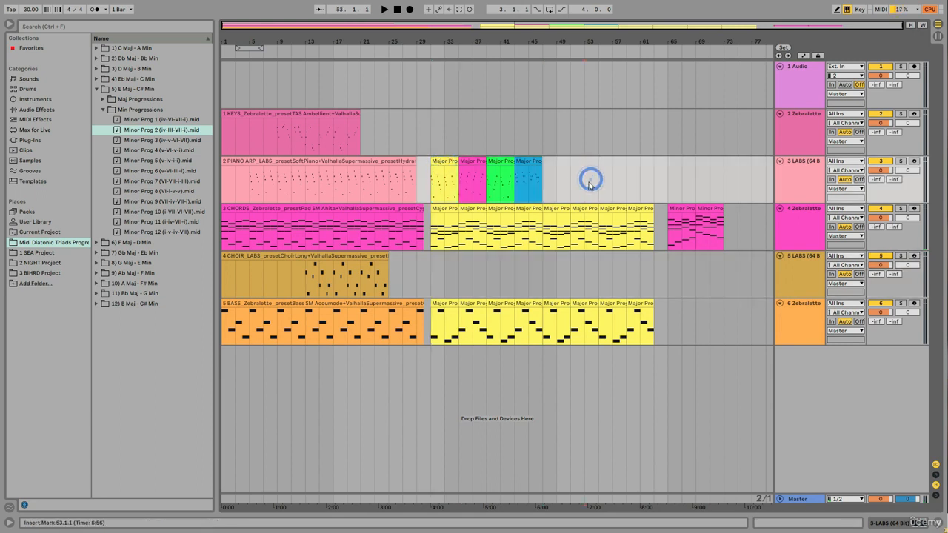
click(448, 162)
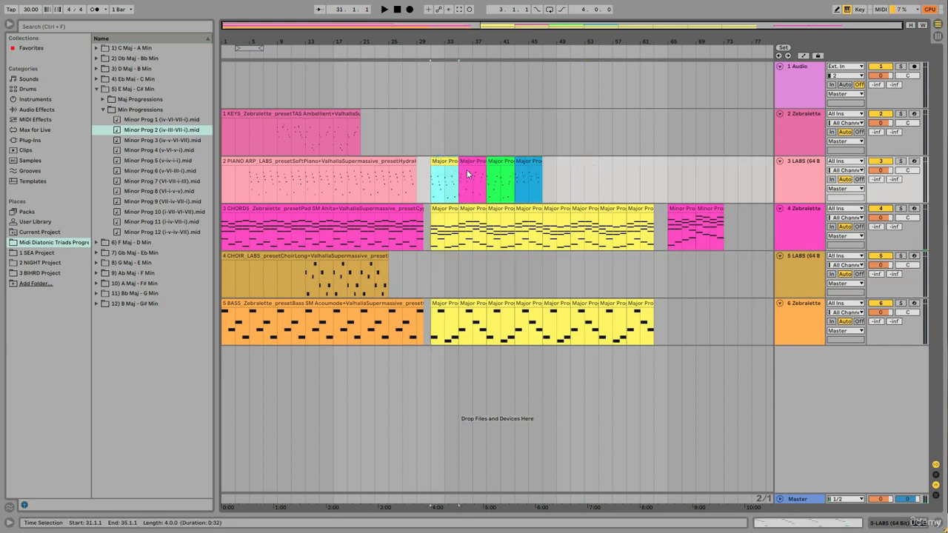
drag(537, 183, 441, 145)
click(440, 114)
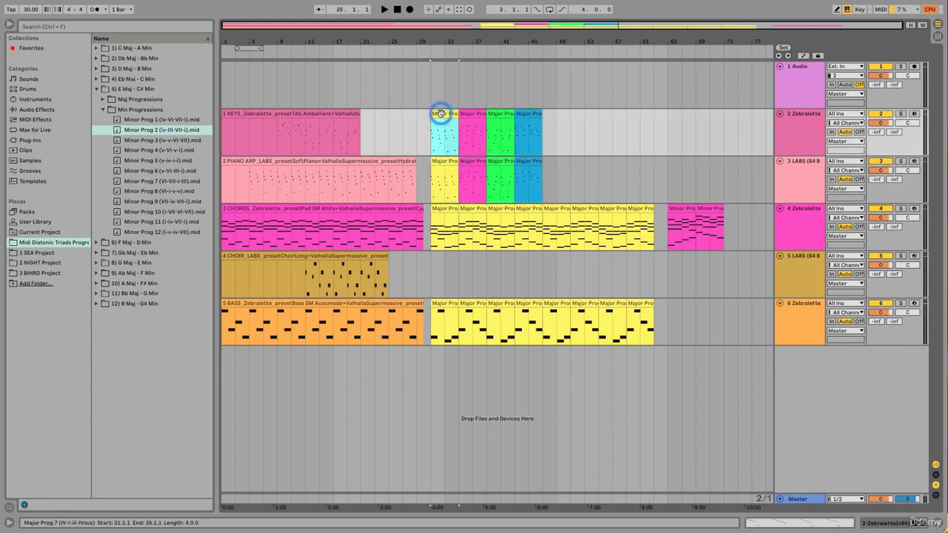
Examine the note lengths and spacing of the KEYS clip on the 2 Zebralette track around bars 9 to 14.
double_click(316, 118)
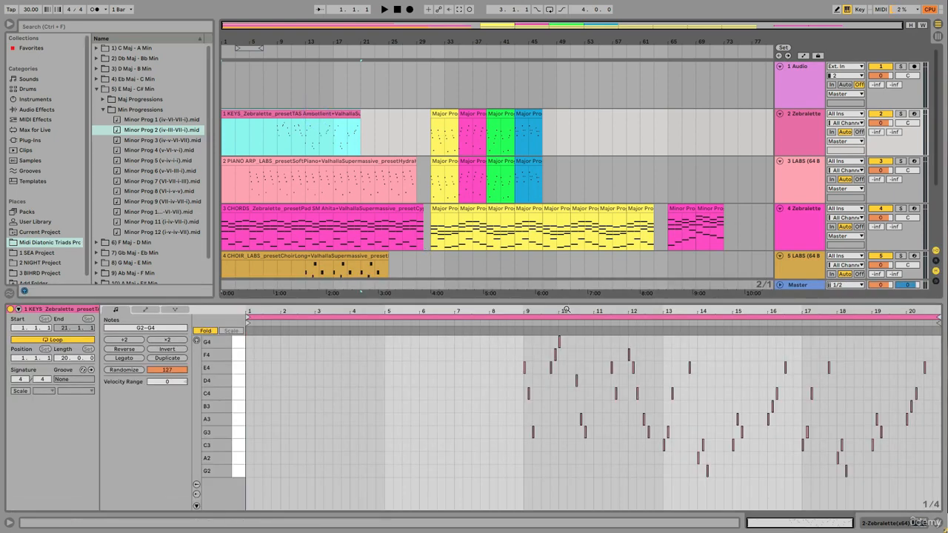
drag(566, 309, 465, 309)
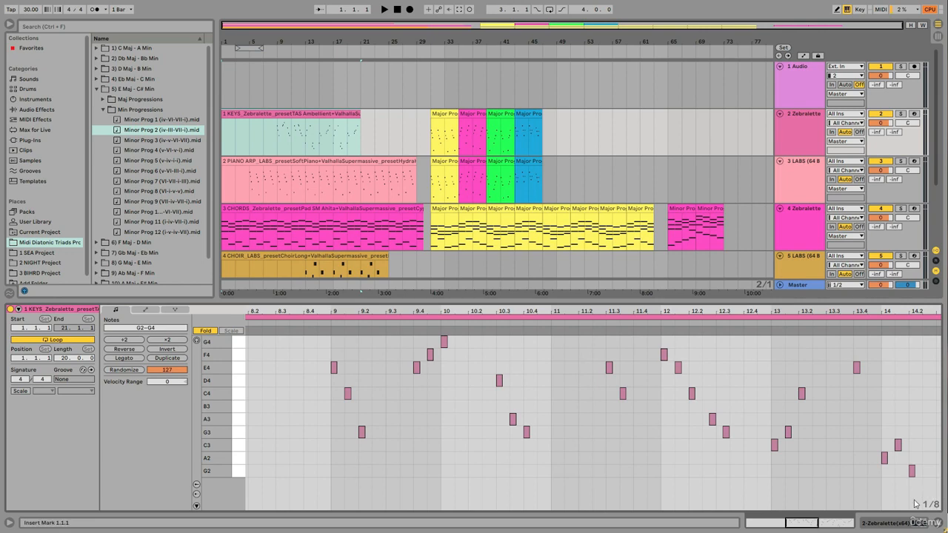
click(938, 524)
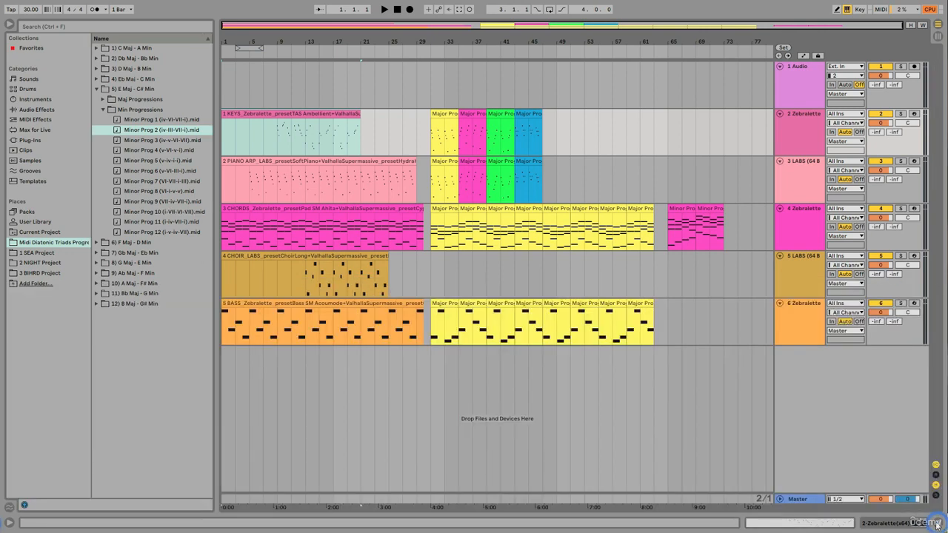
Play the arrangement briefly from the yellow clip on the 2 Zebralette track.
click(444, 113)
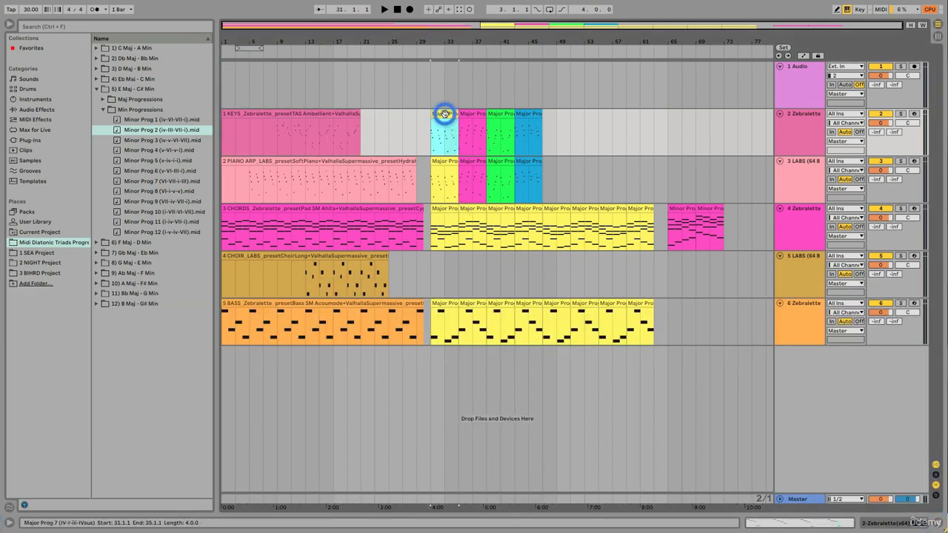
key(space)
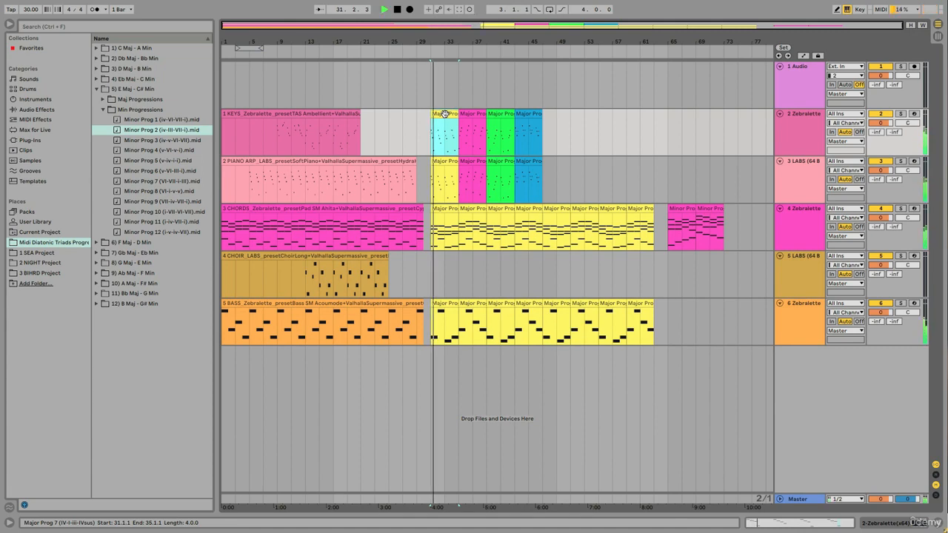
key(space)
Shorten all notes of the yellow clip on the 2 Zebralette track to about half their length.
double_click(444, 113)
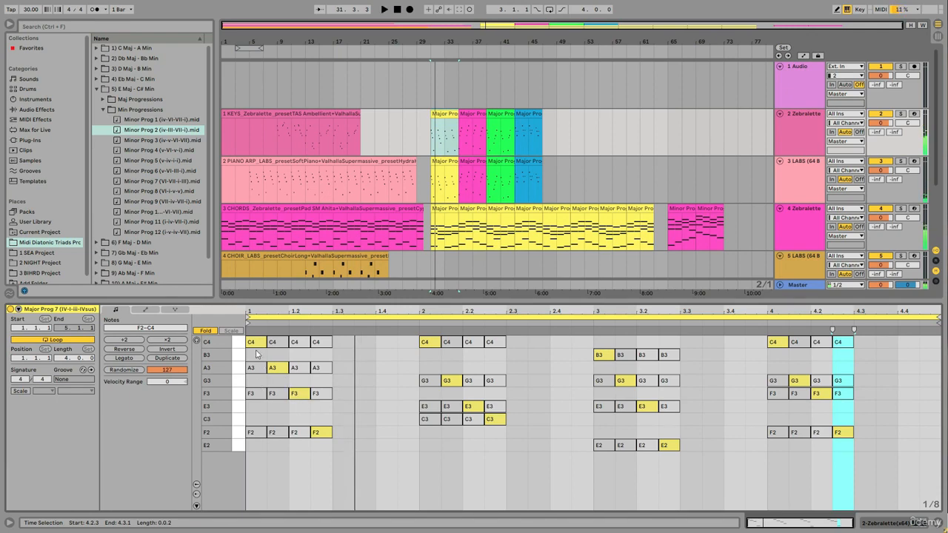
key(ctrl+a)
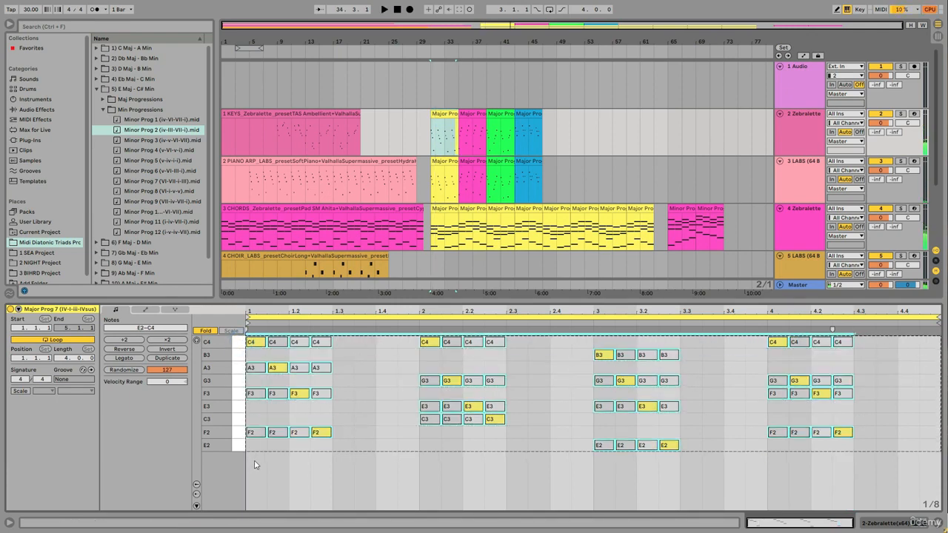
drag(331, 434, 318, 435)
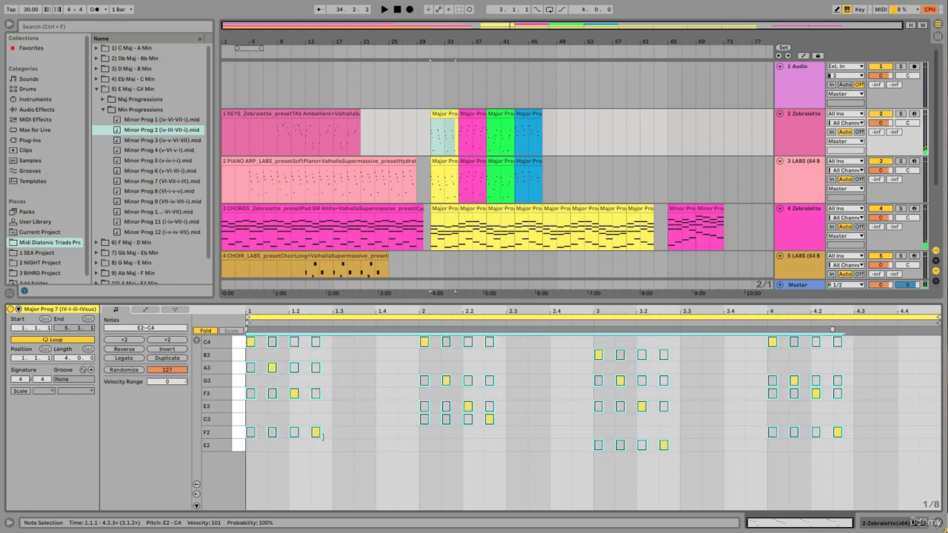
Transpose all notes of the yellow clip on the 2 Zebralette track up one octave.
click(211, 332)
drag(216, 370, 235, 372)
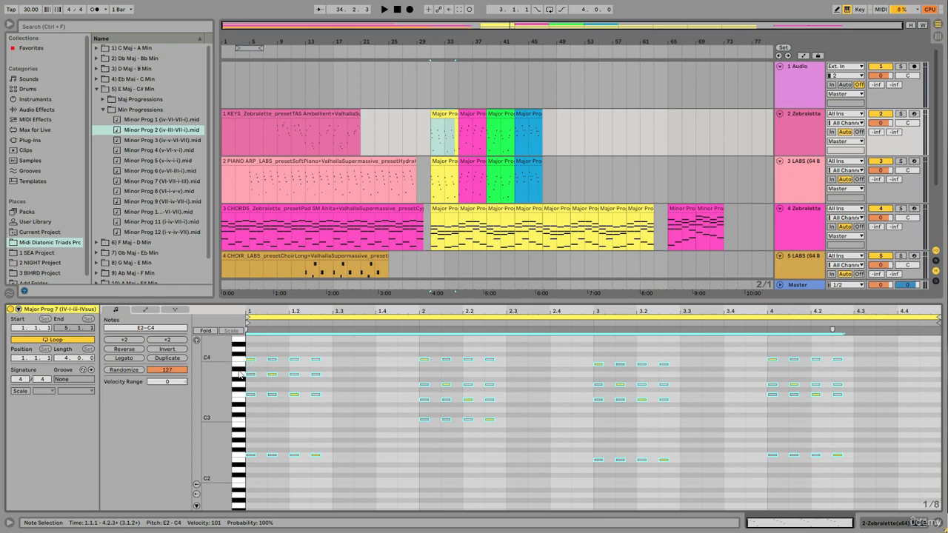
drag(235, 382, 251, 474)
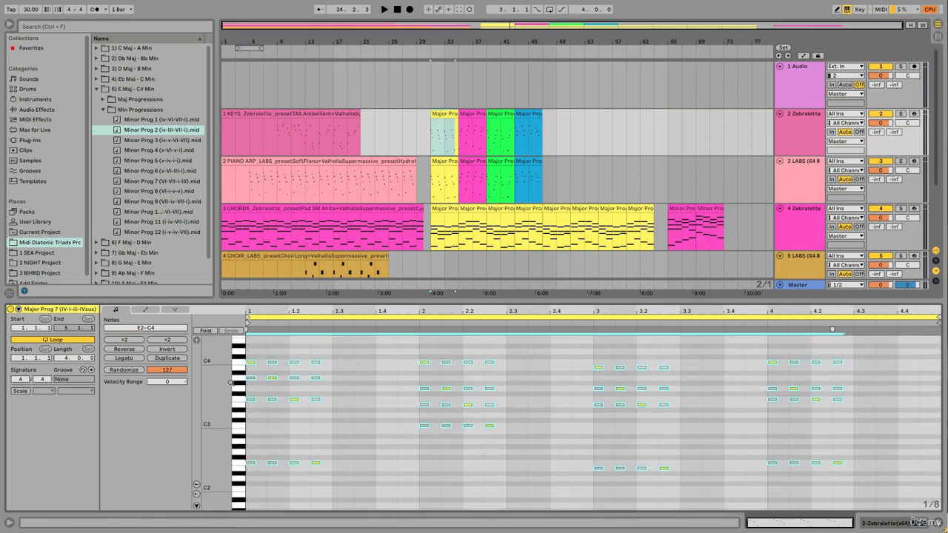
click(253, 467)
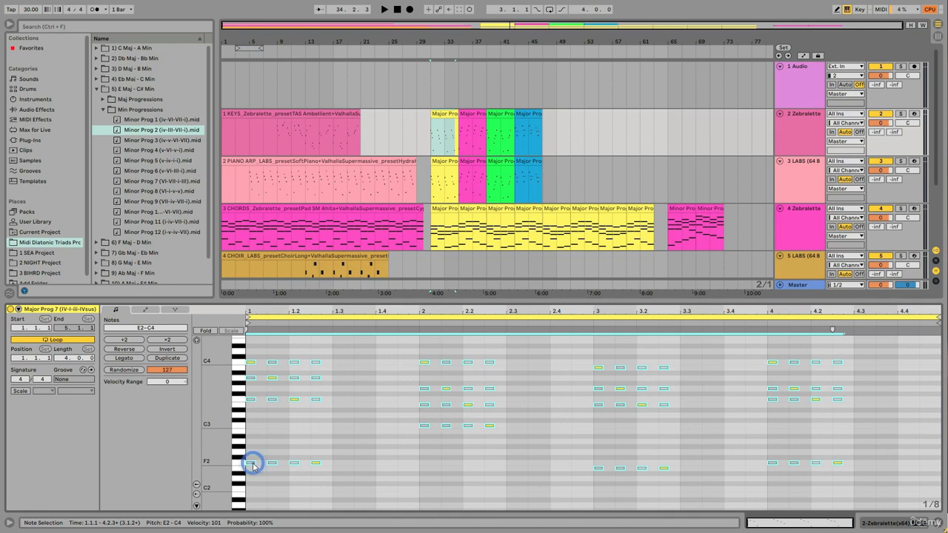
drag(253, 466, 257, 399)
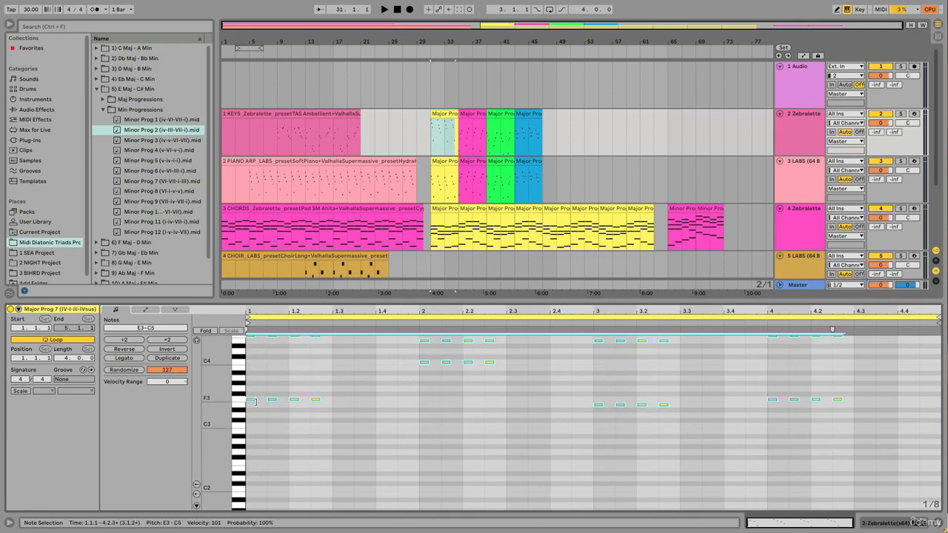
Play the transposed yellow clip briefly from bar 31 and clear the note selection.
key(space)
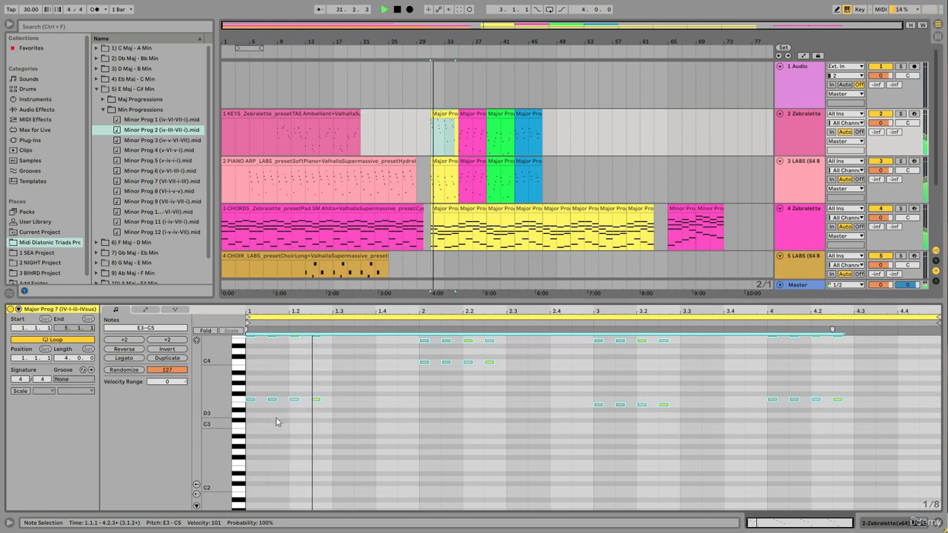
key(space)
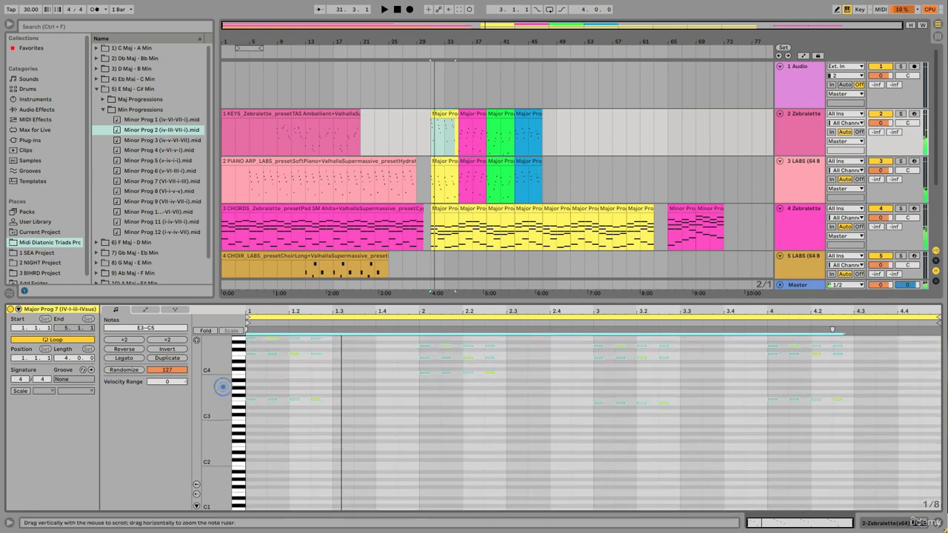
drag(239, 385, 215, 389)
click(377, 403)
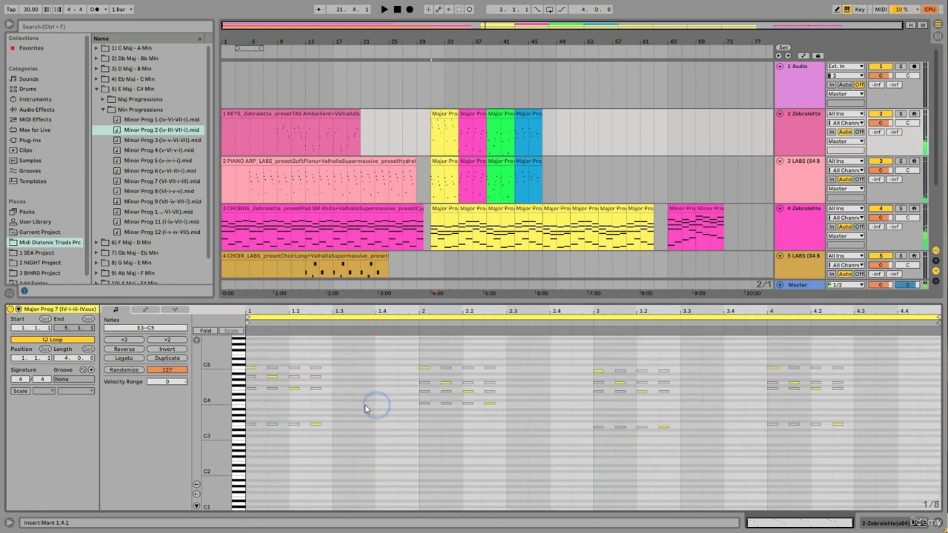
Fold the note view to the used pitches and set the fixed grid to 1/16.
click(206, 331)
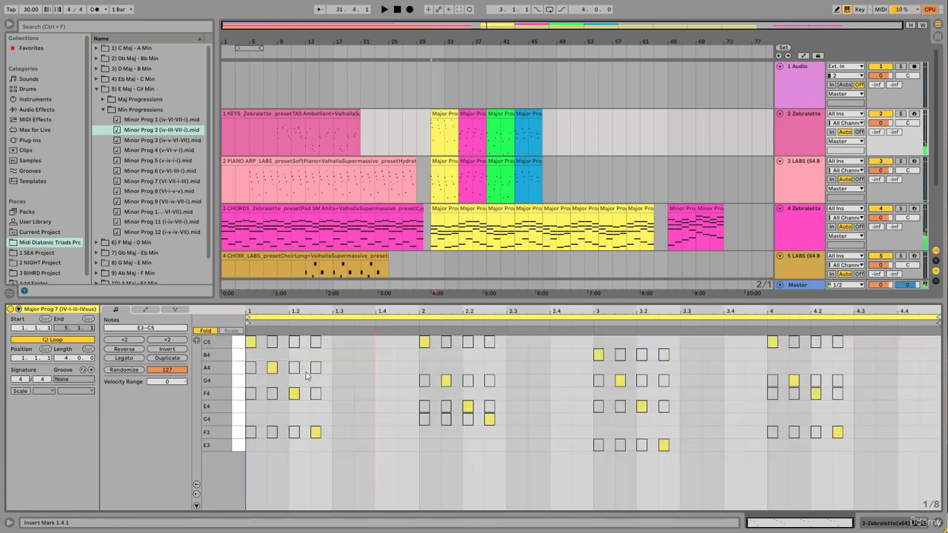
right_click(361, 384)
click(405, 335)
right_click(358, 393)
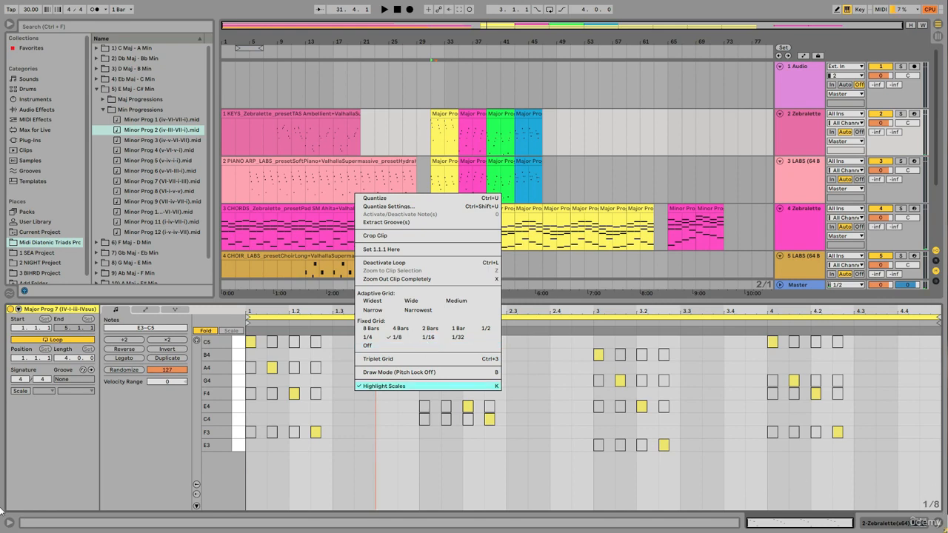
click(426, 337)
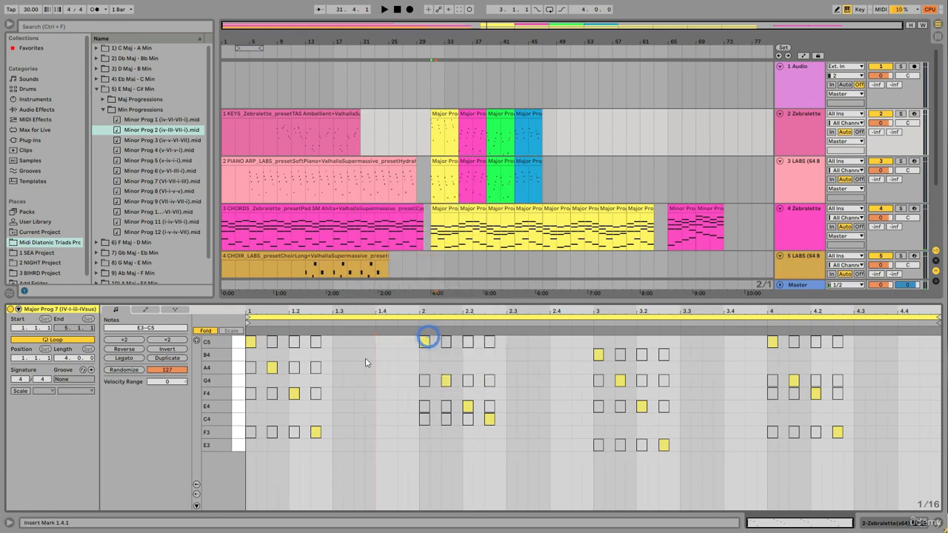
Rework the first bar's arpeggio into a descending C5, A4, G4, F4, E4 run, with the F4 a sixteenth after the G4.
click(272, 368)
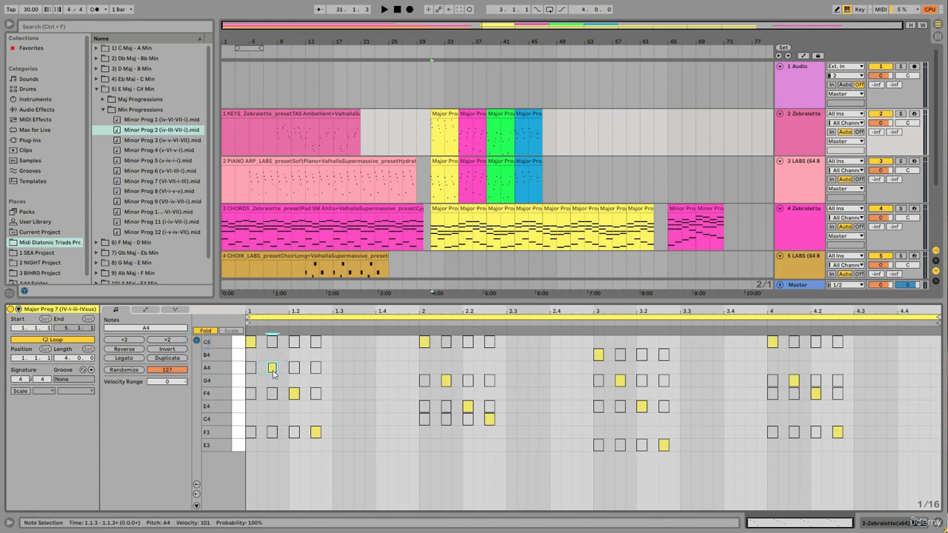
click(291, 357)
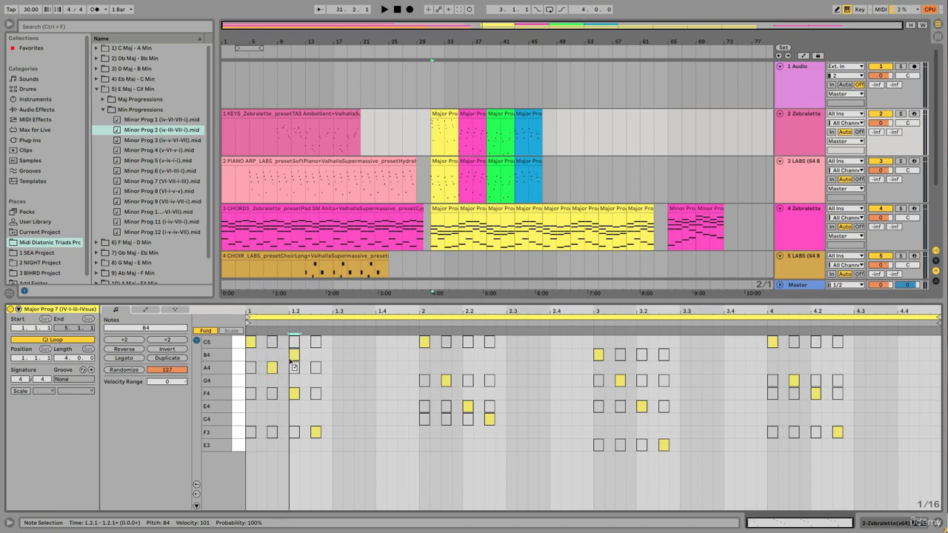
drag(289, 360, 291, 379)
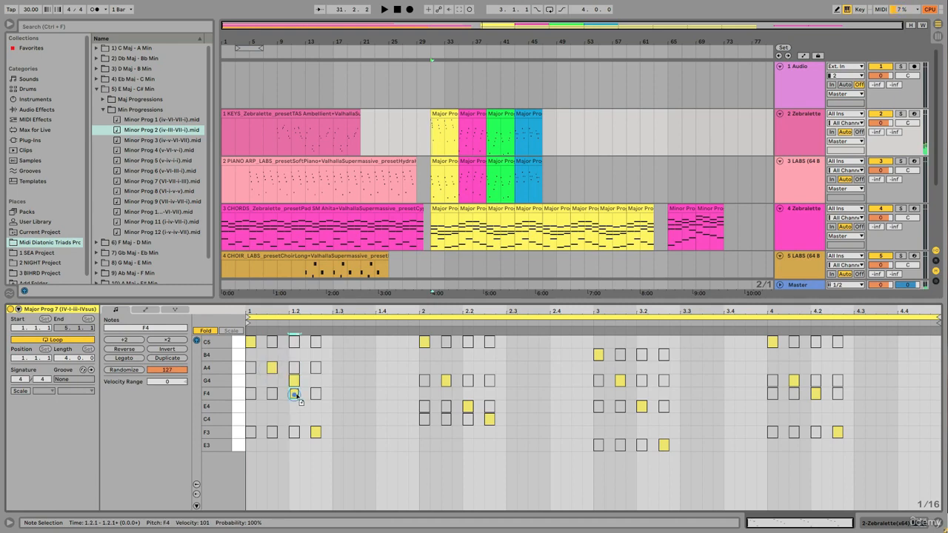
click(314, 380)
click(304, 393)
click(292, 393)
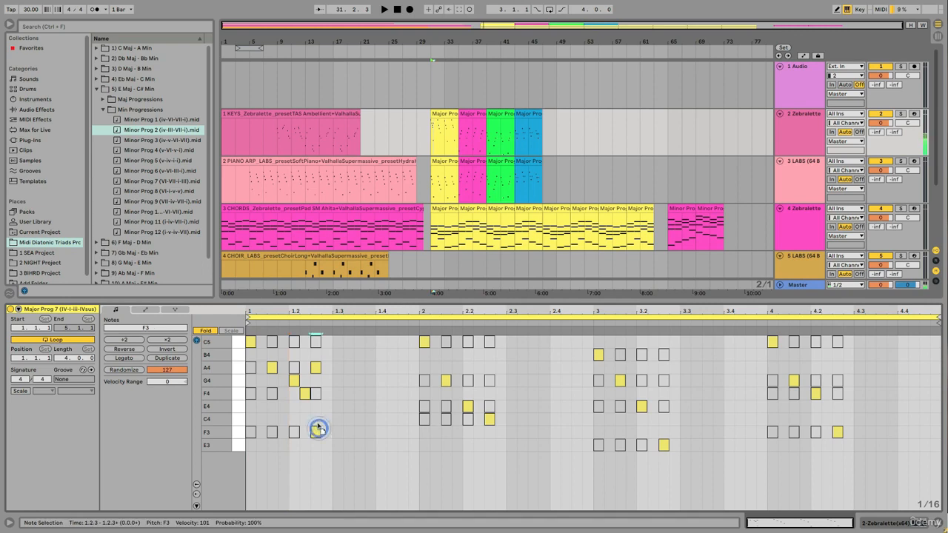
drag(317, 429, 318, 400)
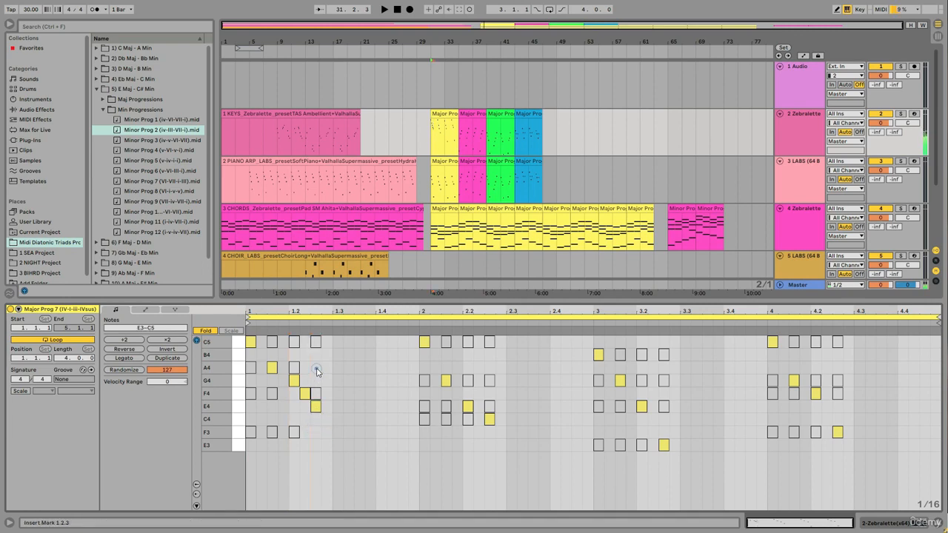
click(317, 372)
Play the reworked yellow clip and audition its individual pitches from C5 down to F4.
key(space)
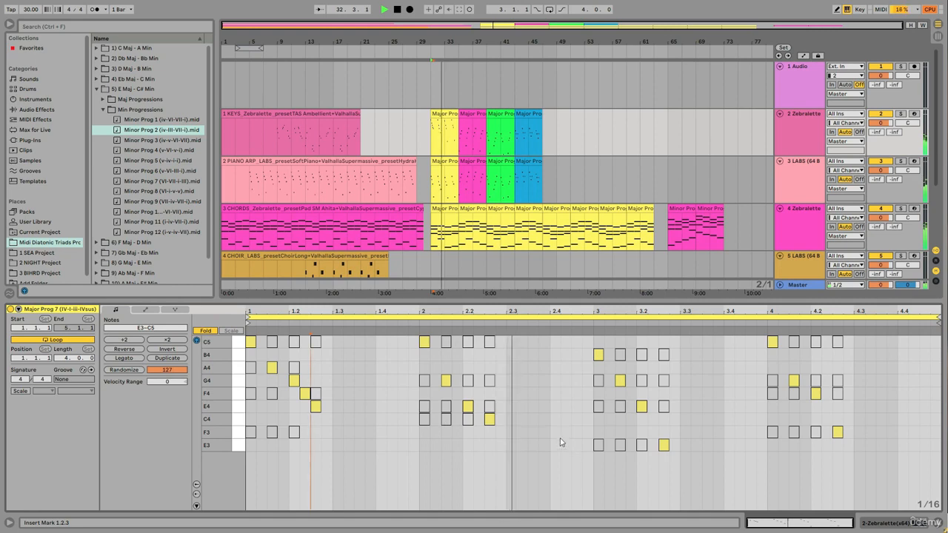
click(424, 342)
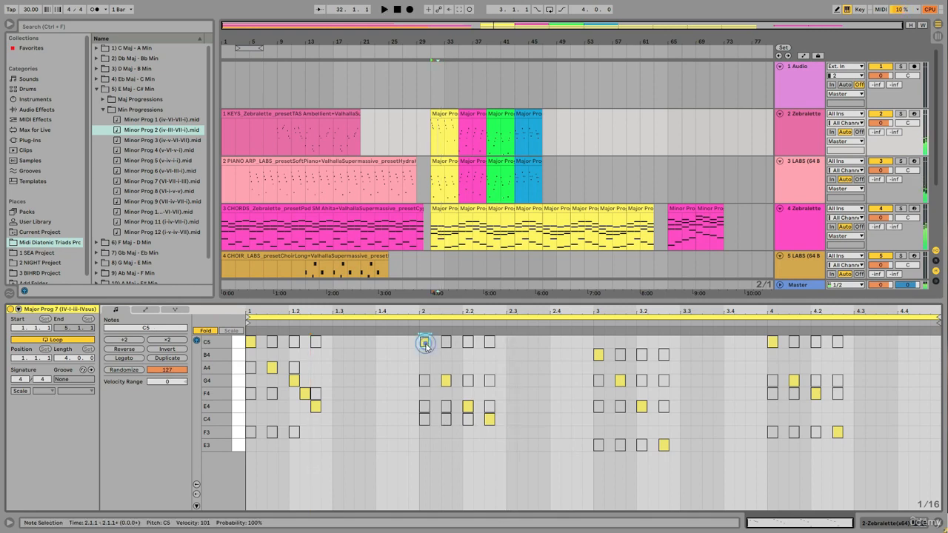
click(239, 341)
click(238, 354)
click(238, 367)
click(238, 381)
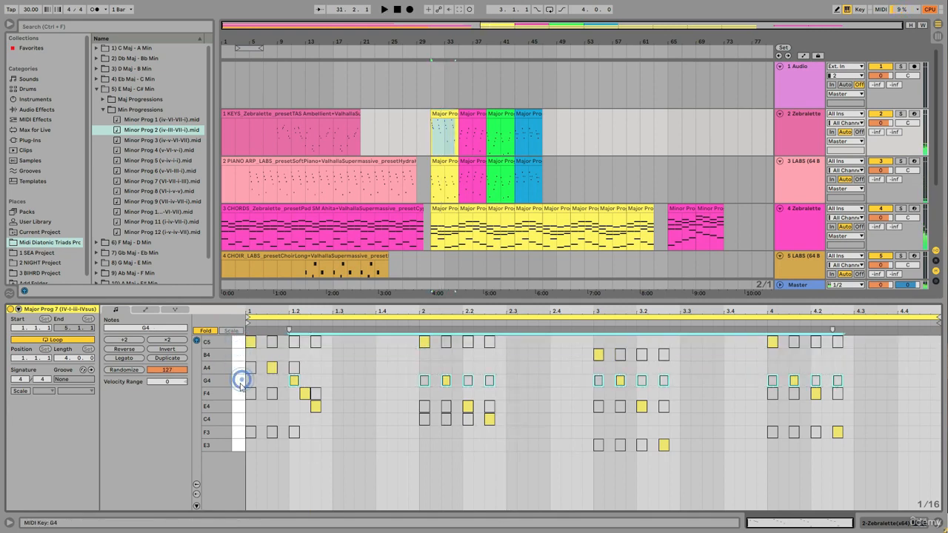
click(238, 393)
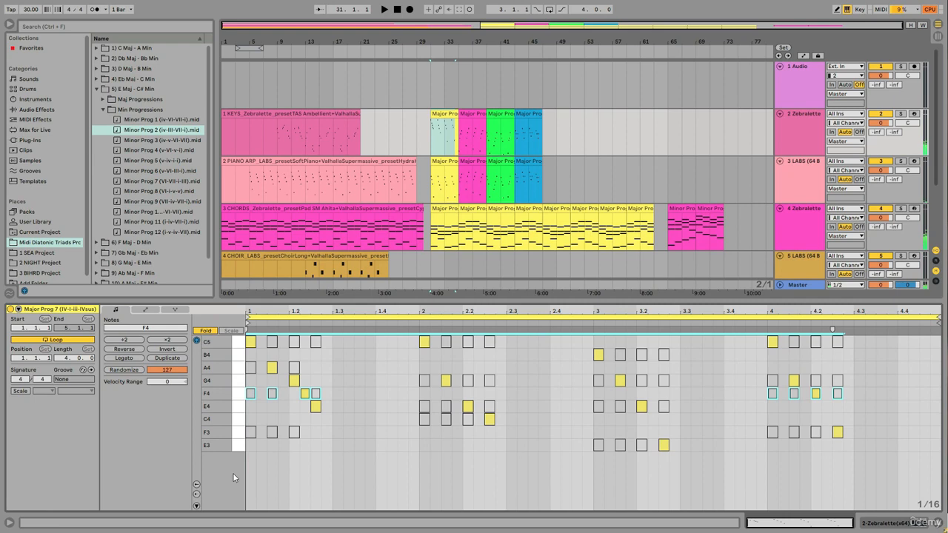
click(238, 356)
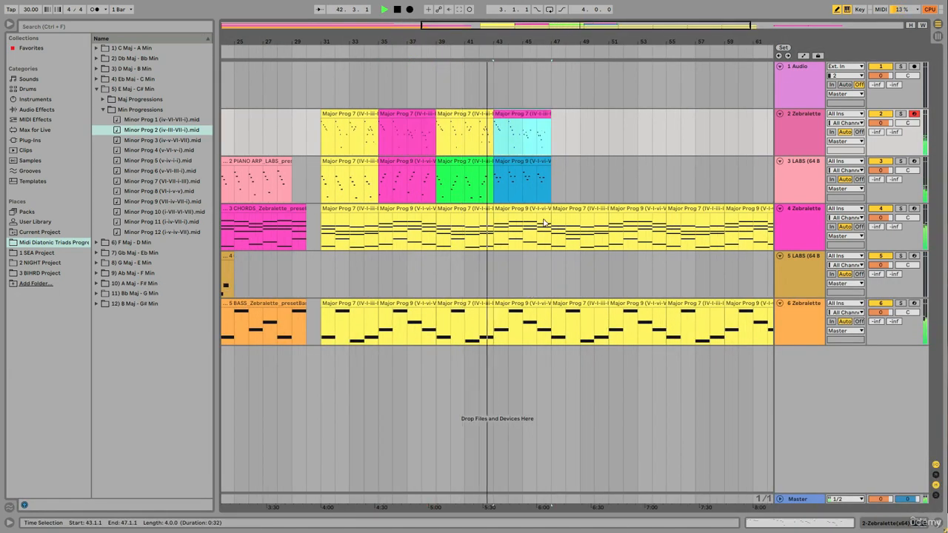
Stop playback and duplicate the clips in bars 31 to 47 of the 2 Zebralette and 3 LABS tracks into bars 47 to 63.
drag(521, 48, 521, 40)
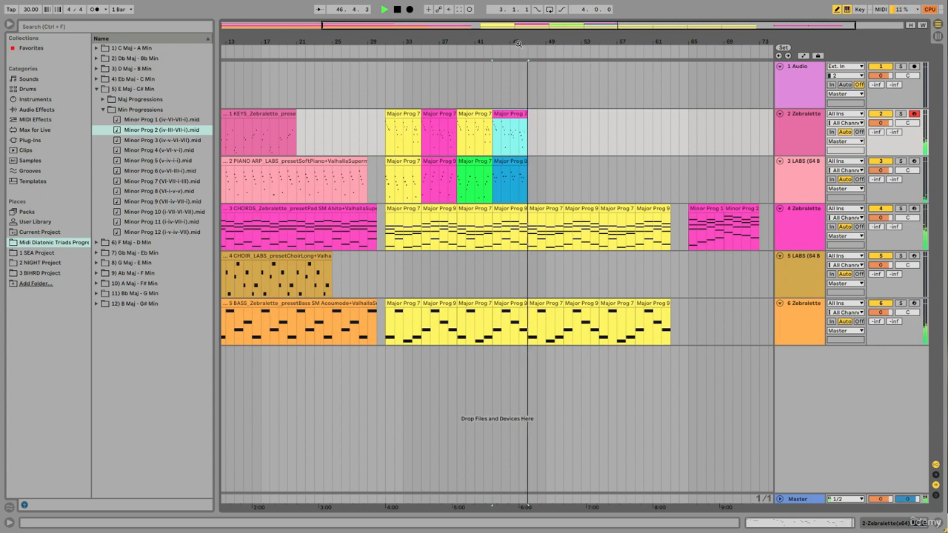
key(space)
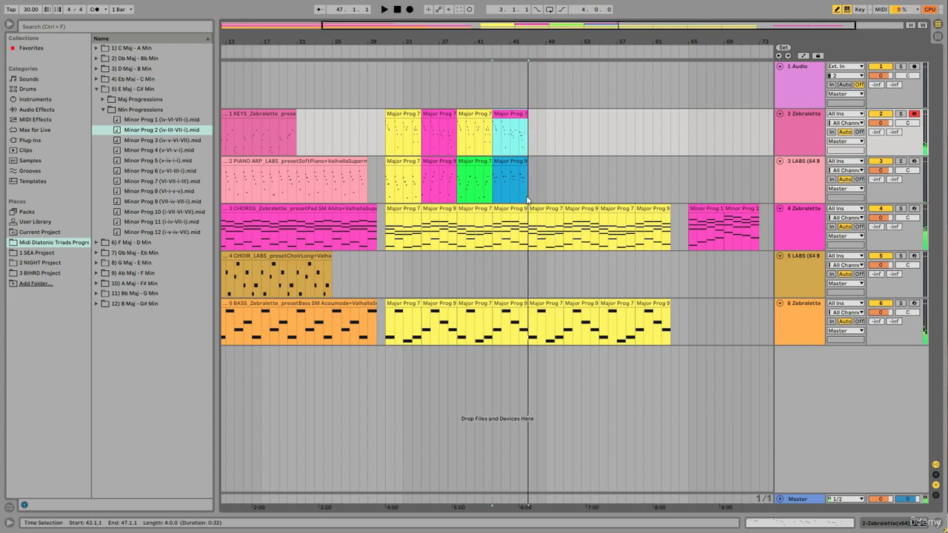
drag(528, 200, 539, 122)
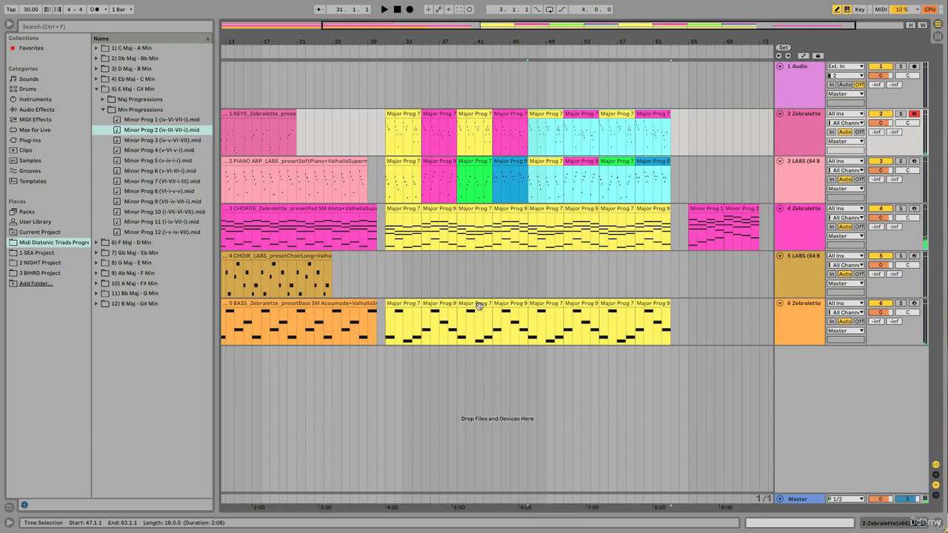
Collapse the 2 Zebralette and 3 LABS tracks and select the first yellow chord clip on the 4 Zebralette track.
click(779, 113)
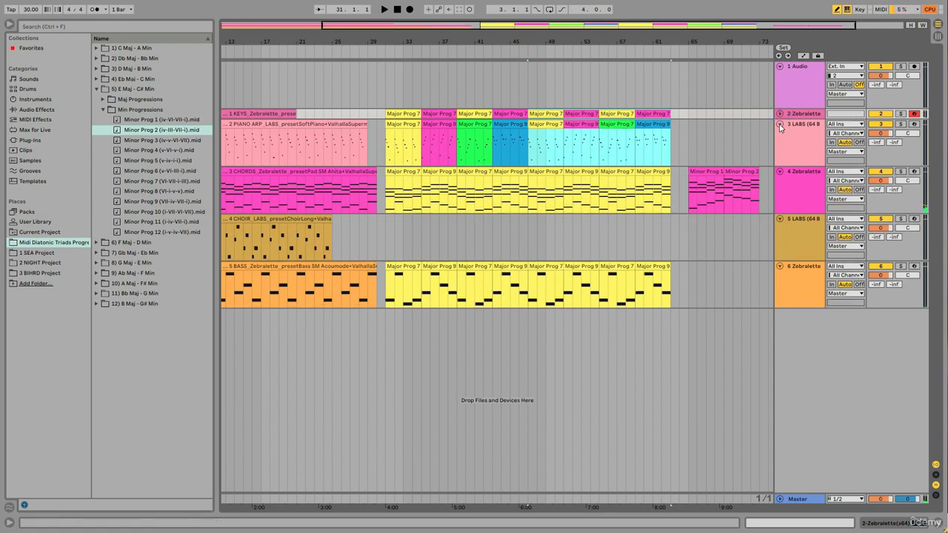
click(779, 124)
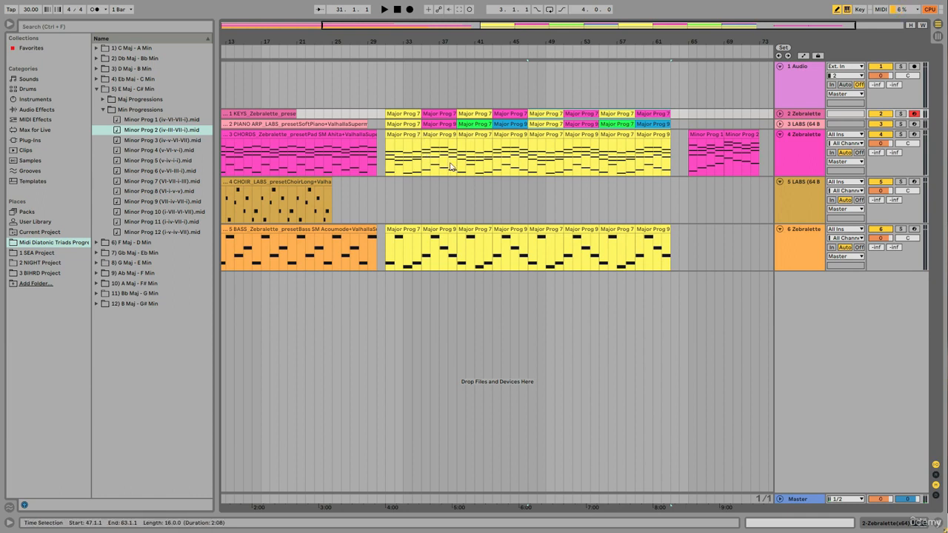
click(403, 135)
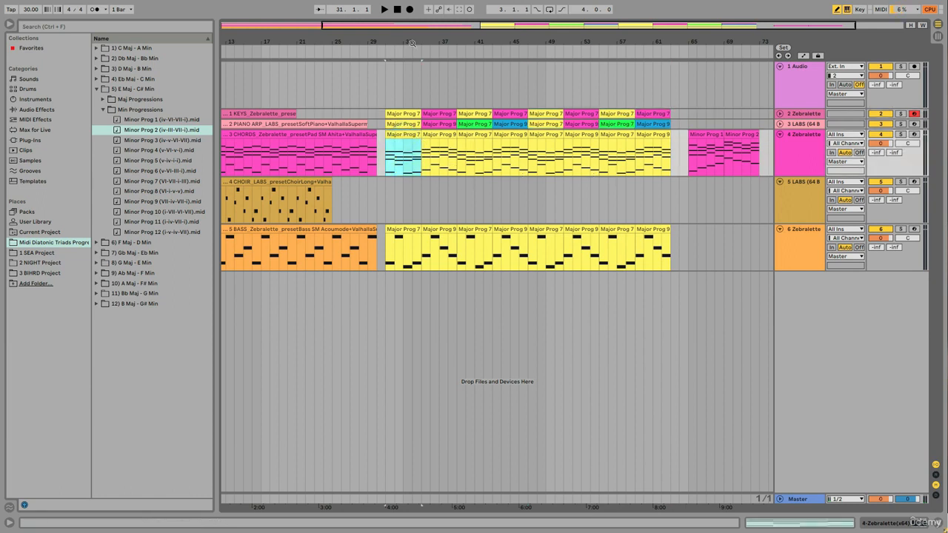
drag(412, 43, 413, 29)
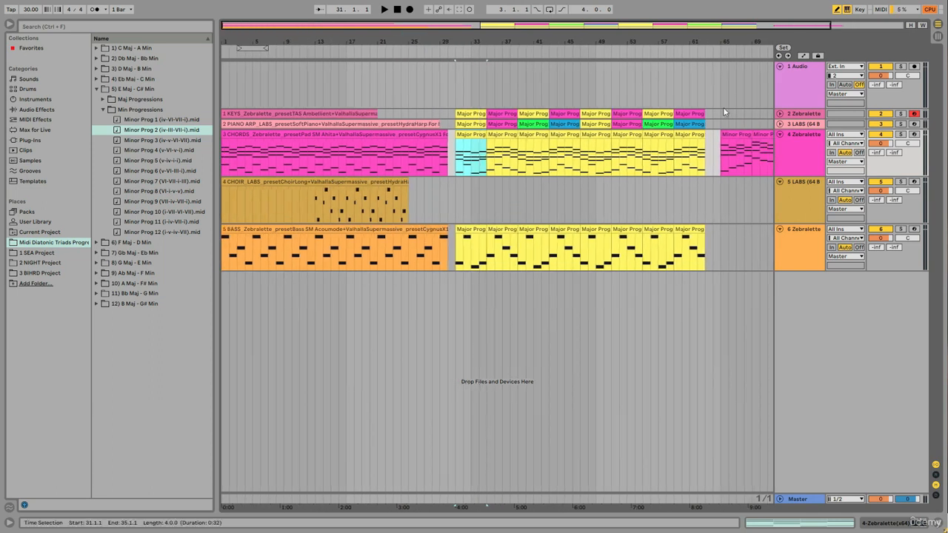
Expand the 2 Zebralette track and delete its first two coloured clips, bars 31 to 39.
click(779, 113)
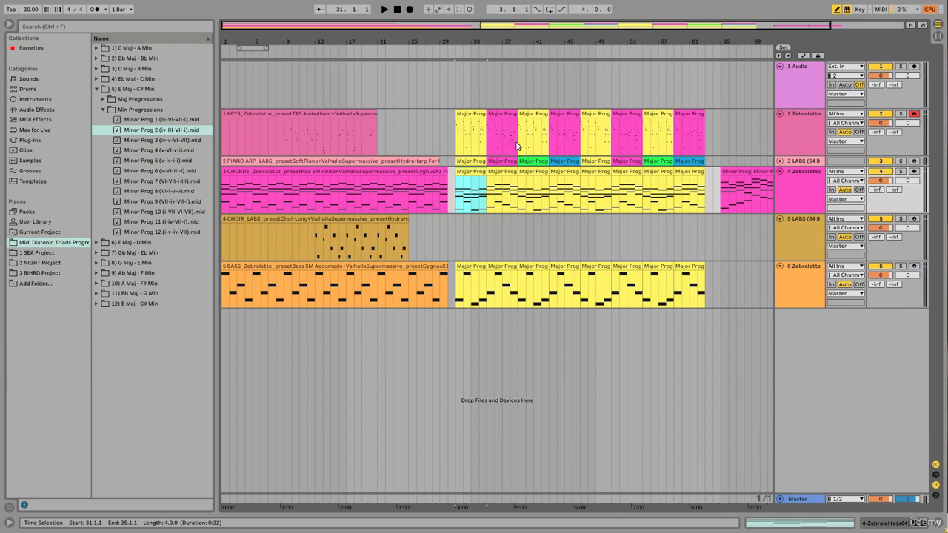
drag(517, 146, 462, 119)
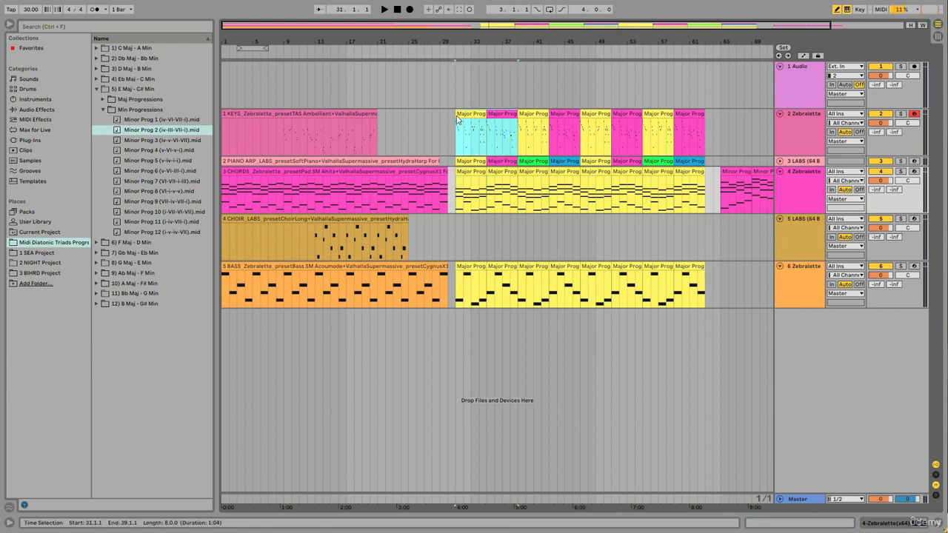
key(Delete)
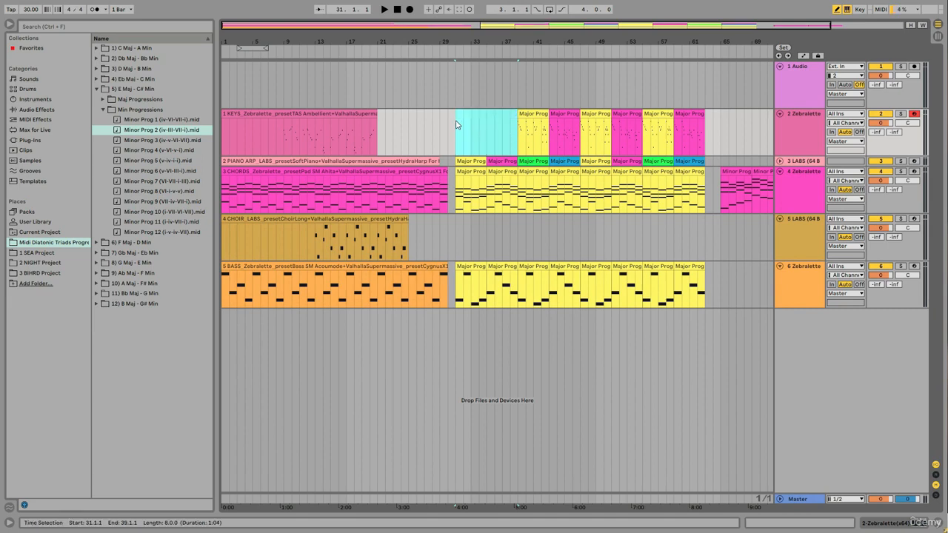
Expand the 3 LABS track and delete its yellow clip in bars 31 to 35.
click(779, 160)
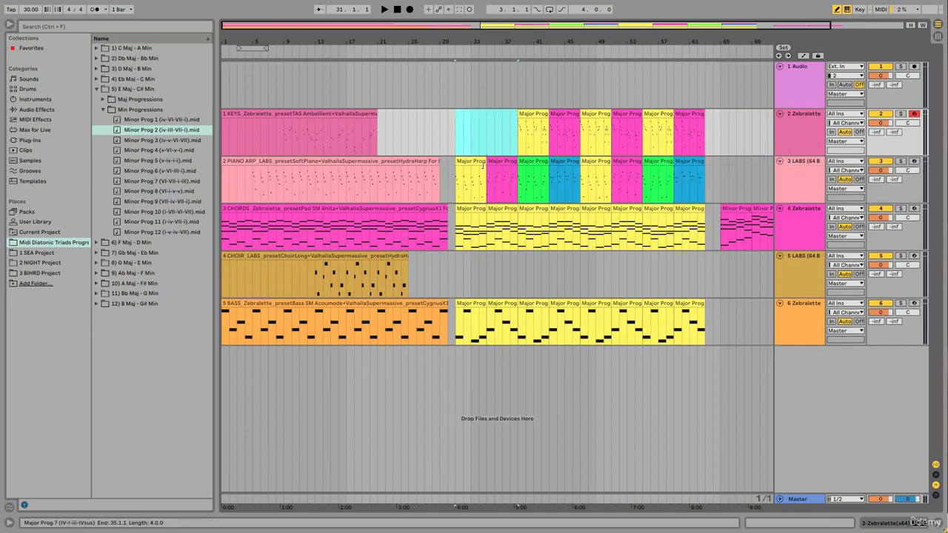
click(481, 185)
key(Delete)
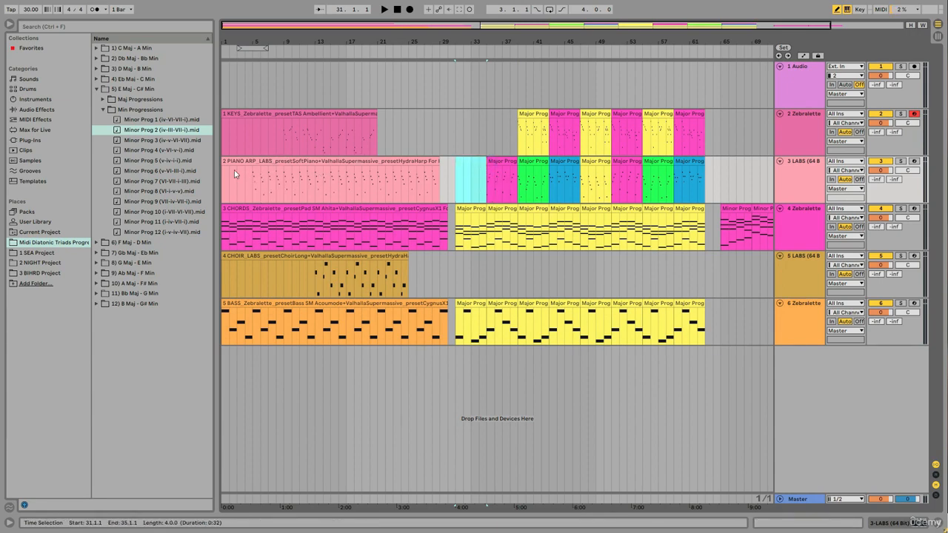
Trim the start of the PIANO ARP clip to bar 5 and the start of the KEYS clip to bar 9.
drag(223, 166, 251, 164)
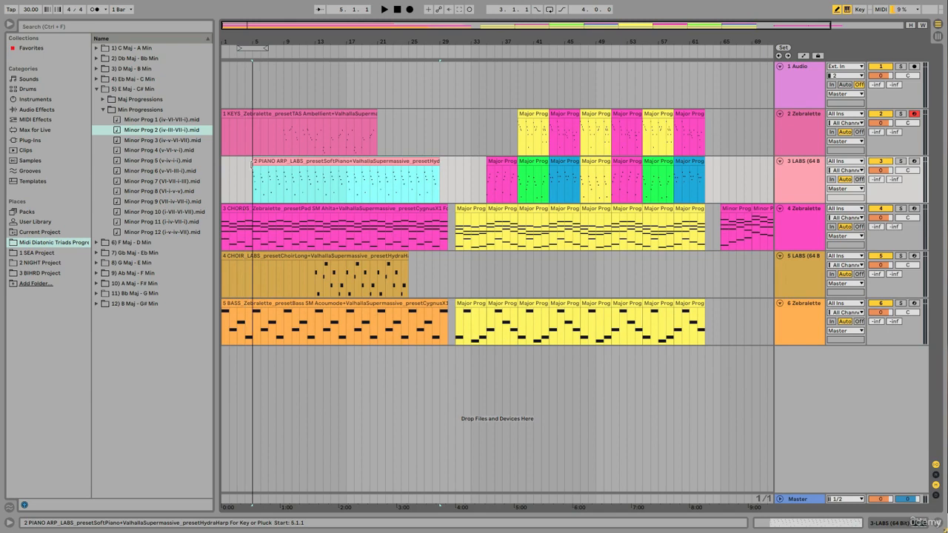
drag(230, 126, 283, 122)
click(281, 122)
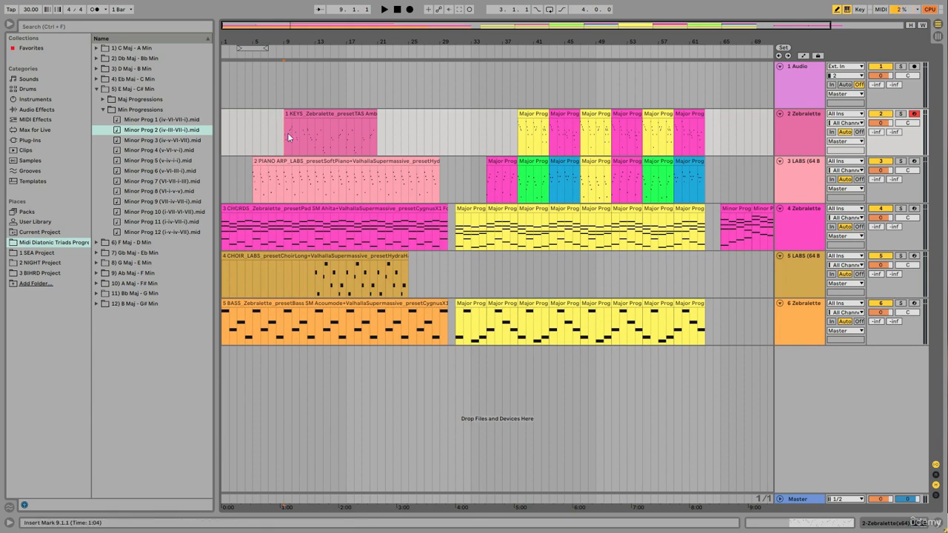
Delete the 2 Zebralette clips in bars 55 to 63 and trim the last 3 LABS clip to end at bar 62.
click(702, 137)
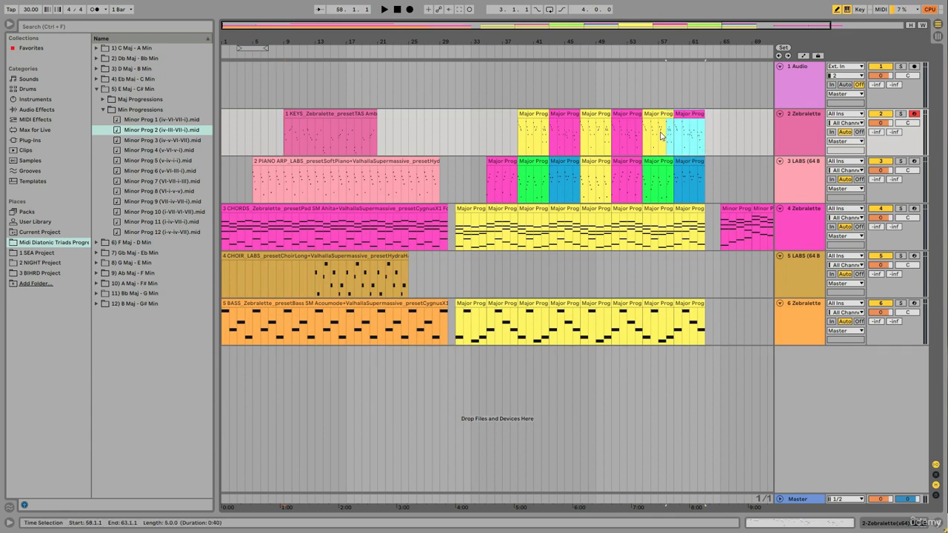
mouse_move(661, 135)
mouse_down()
mouse_move(635, 131)
mouse_move(644, 131)
mouse_up()
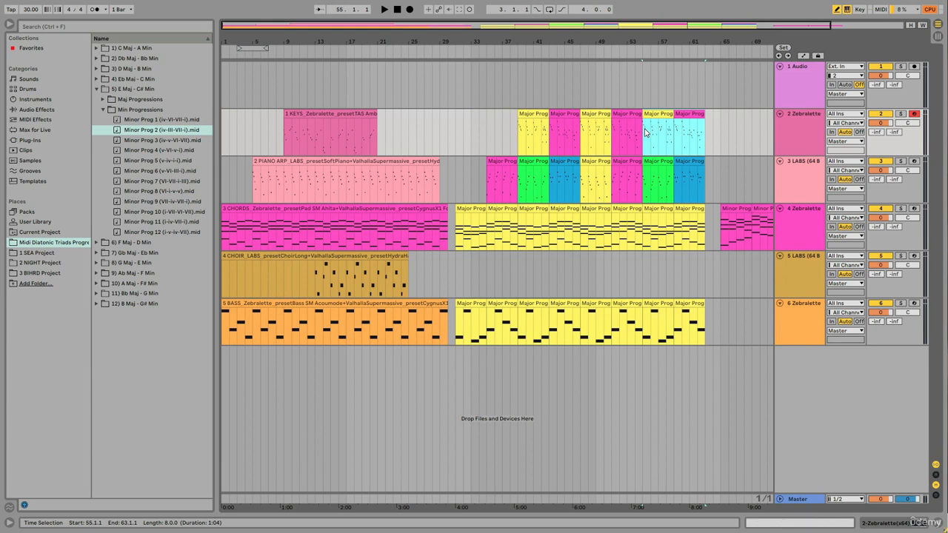
key(Delete)
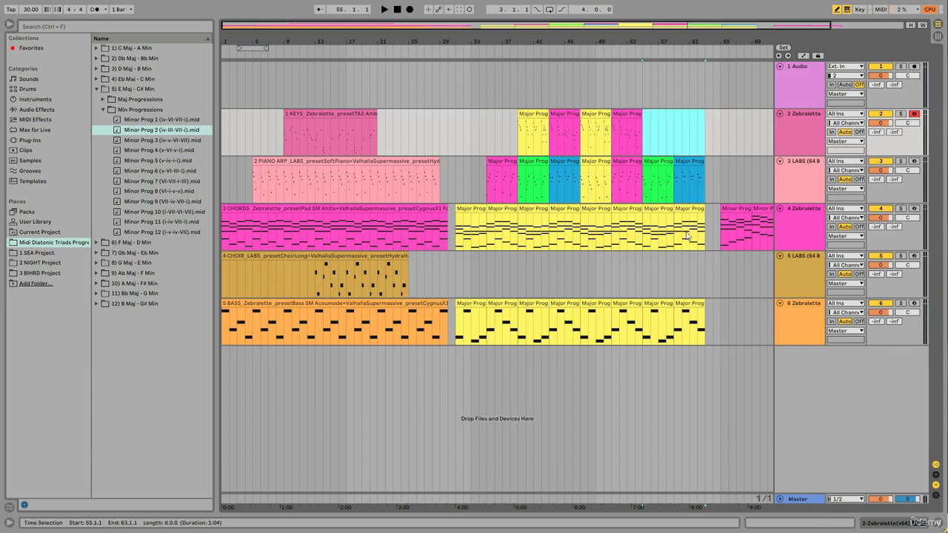
drag(706, 172, 700, 167)
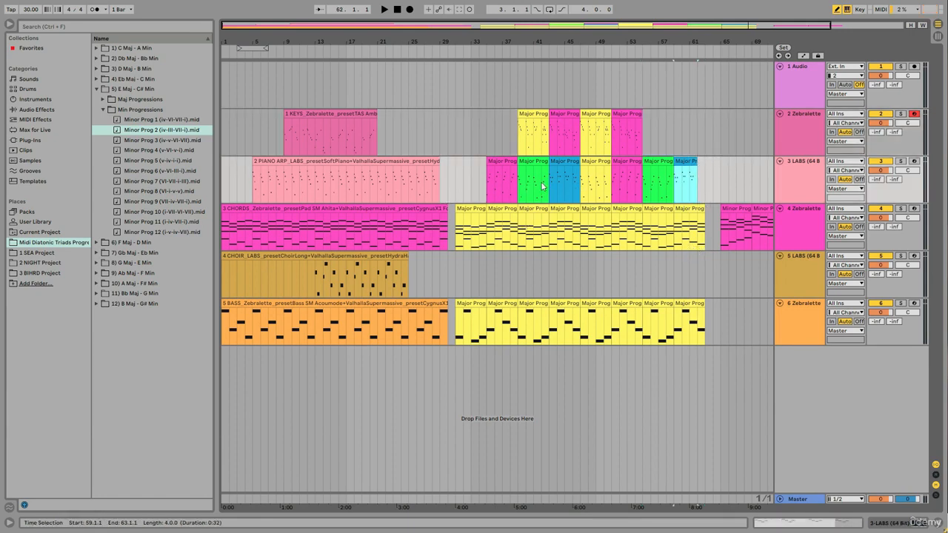
Play the second section from bar 31 and again from bar 35 to hear the staggered entrances of the parts.
click(464, 210)
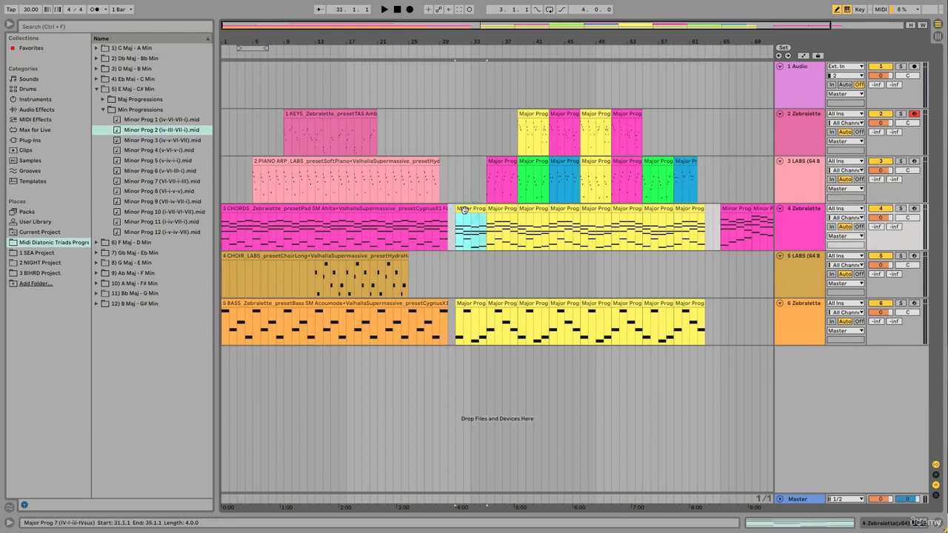
key(space)
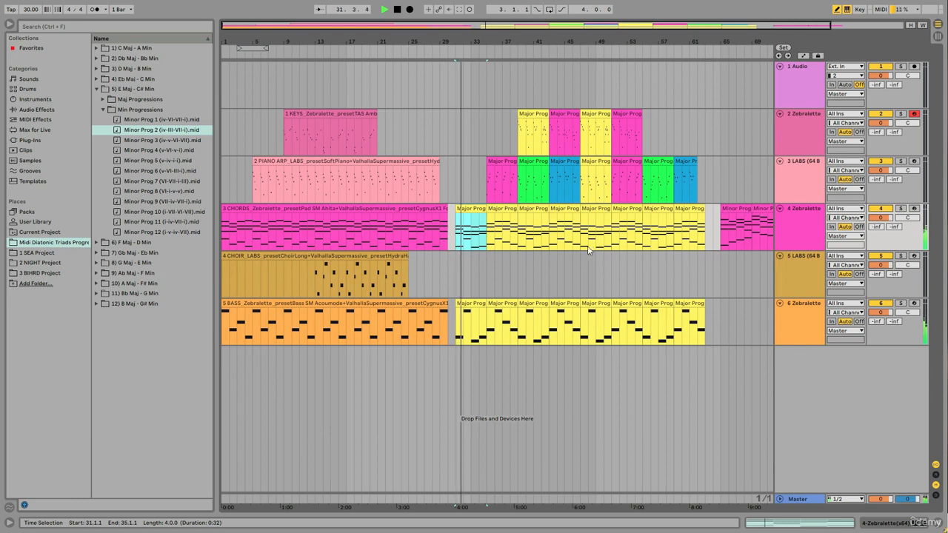
click(489, 222)
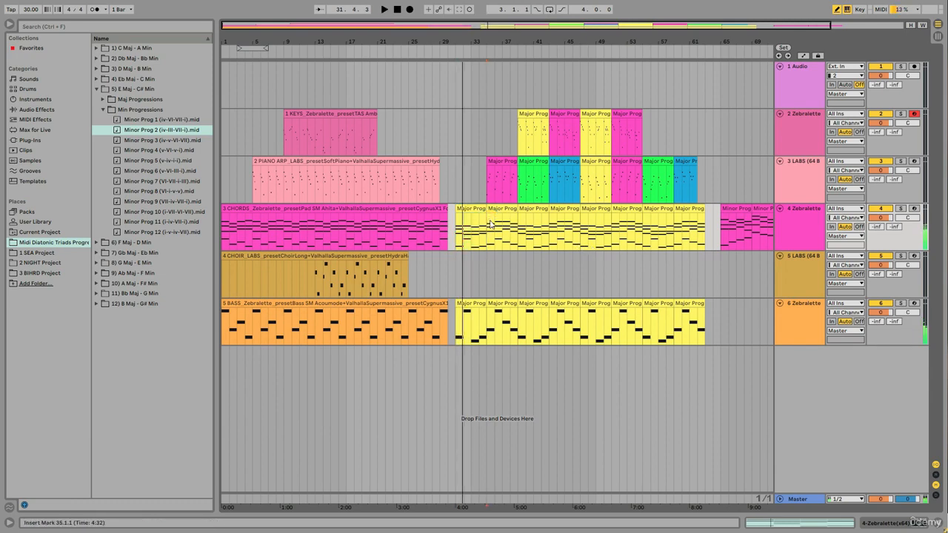
key(space)
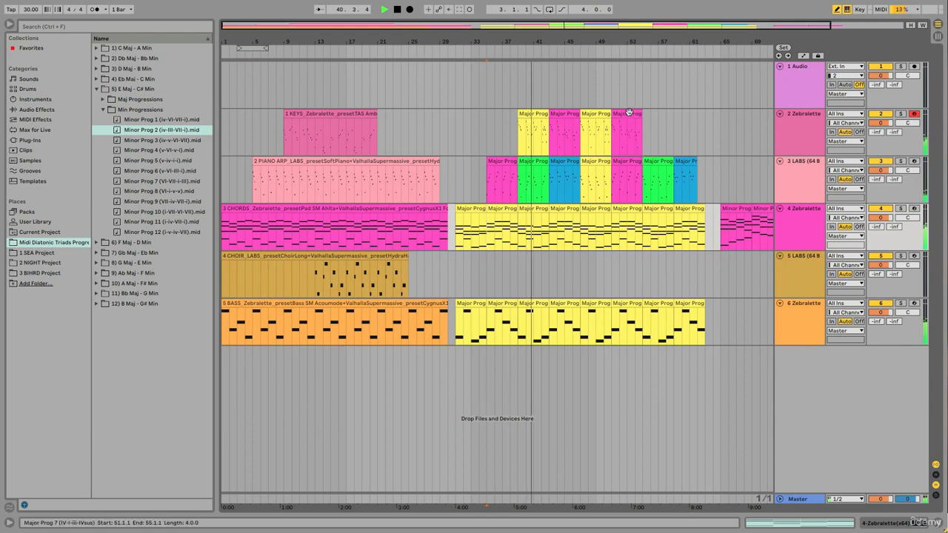
key(space)
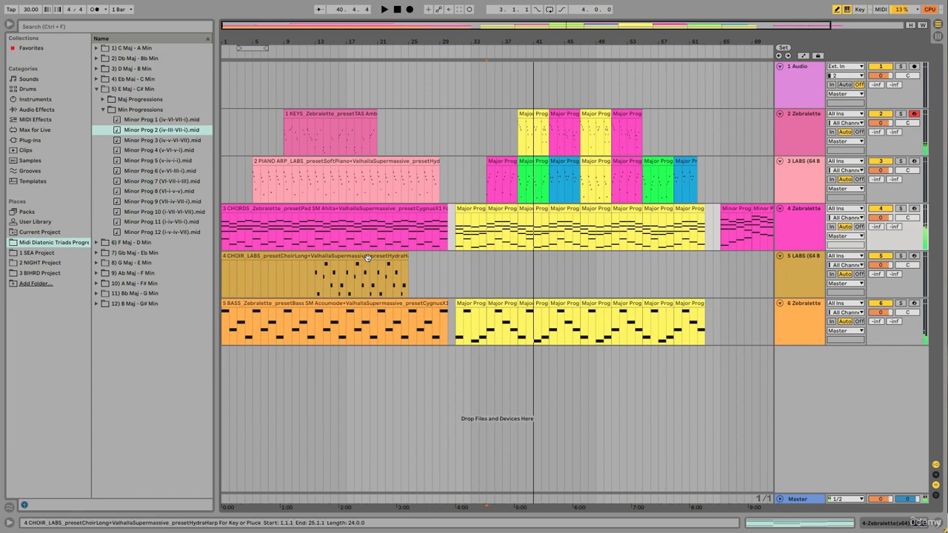
Arm the 5 LABS track and examine the CHOIR clip's melody notes from bar 13 onward in the note editor.
click(404, 276)
click(915, 256)
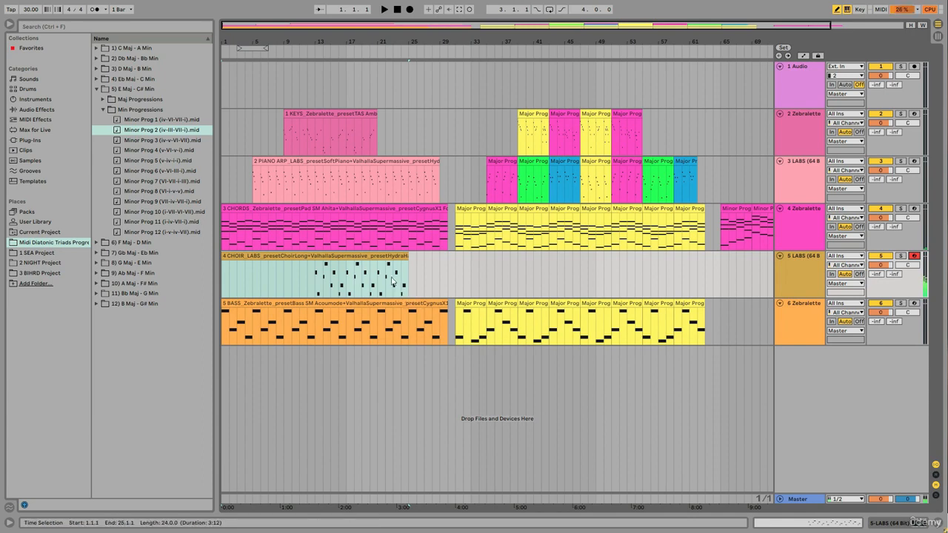
double_click(368, 269)
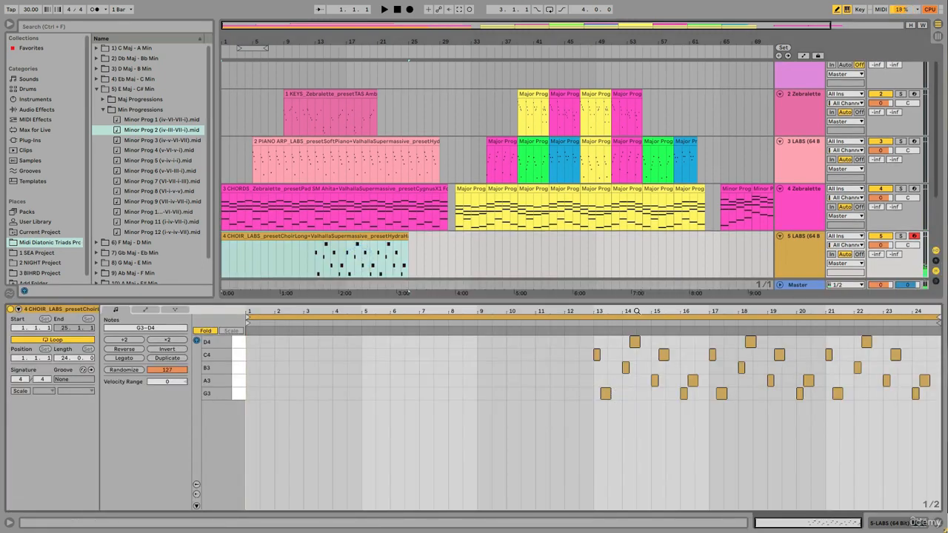
drag(637, 309, 636, 320)
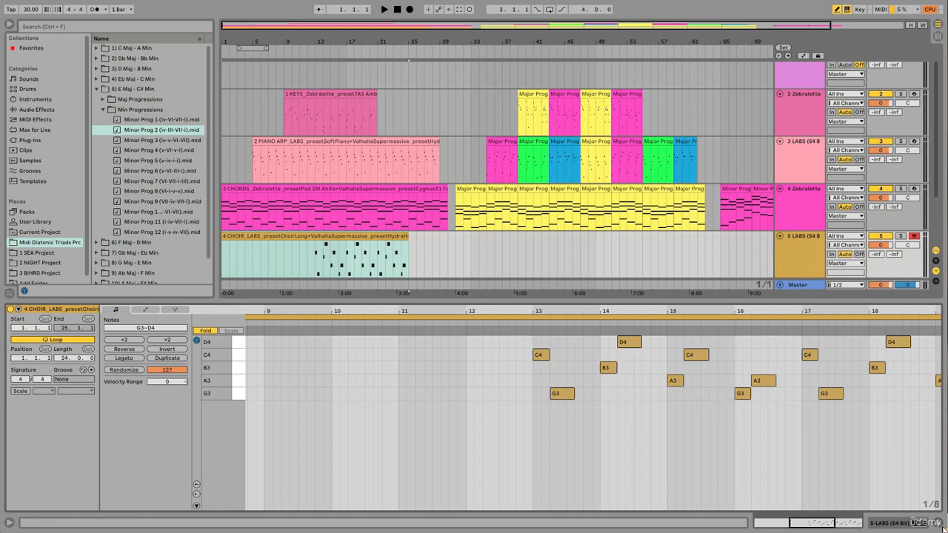
click(941, 523)
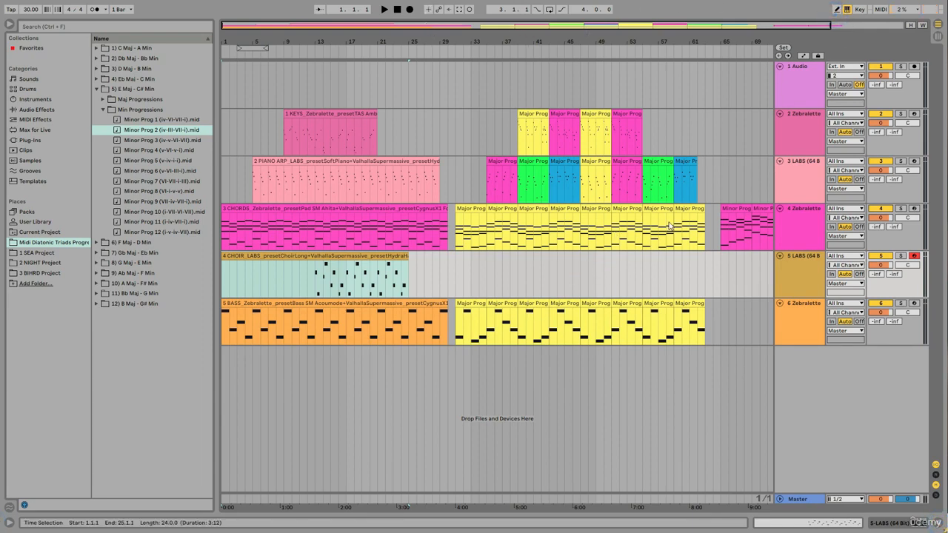
Copy the three 4 Zebralette chord clips in bars 47 to 59 onto the 5 LABS track and open the first copy's notes.
mouse_move(674, 223)
mouse_down()
mouse_move(582, 214)
mouse_move(586, 207)
mouse_move(596, 258)
mouse_up()
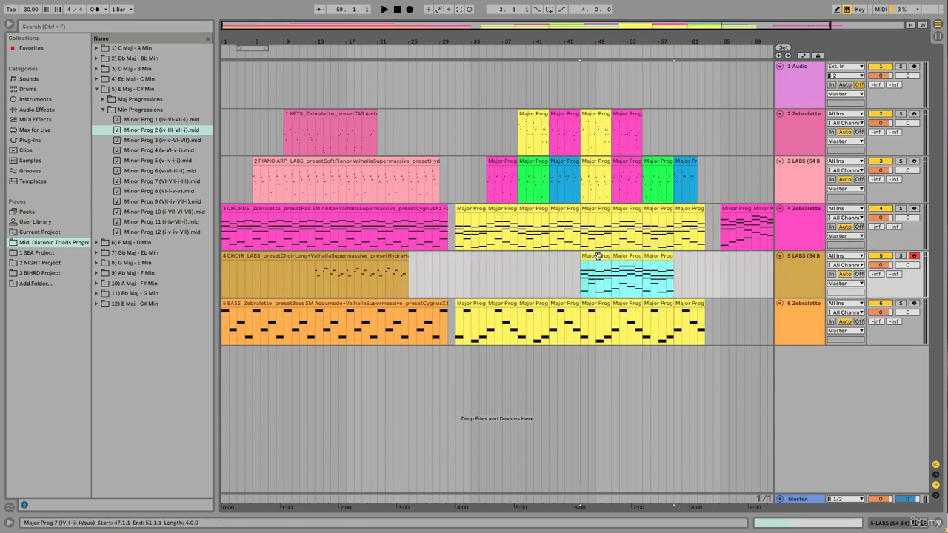
right_click(599, 257)
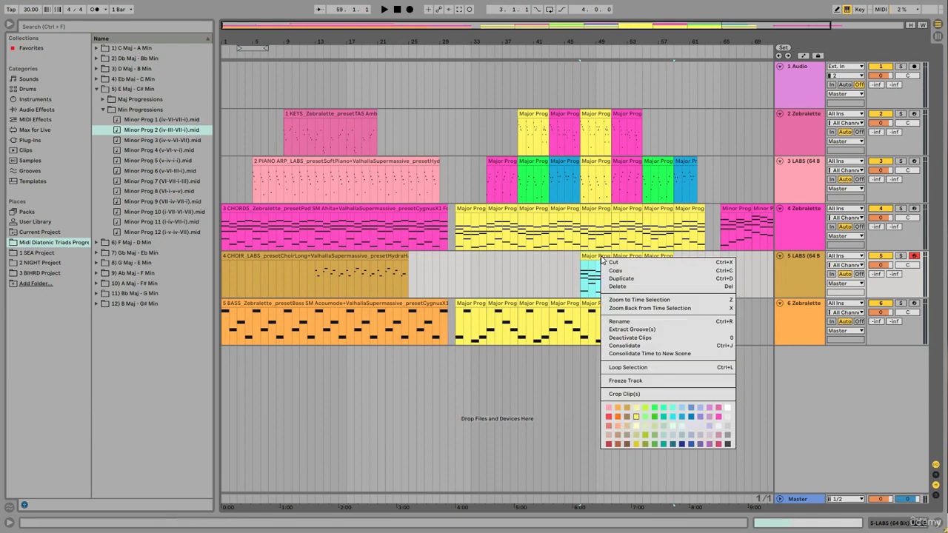
click(596, 256)
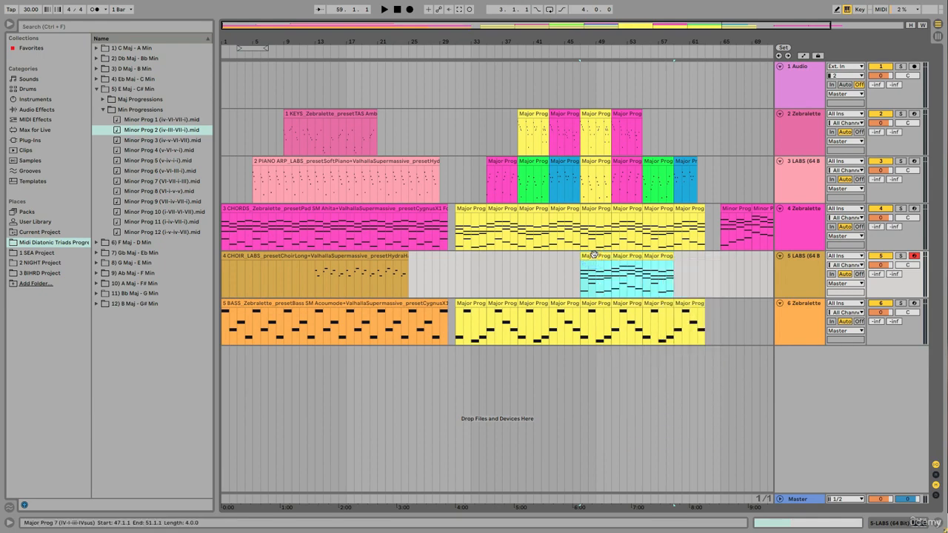
double_click(594, 255)
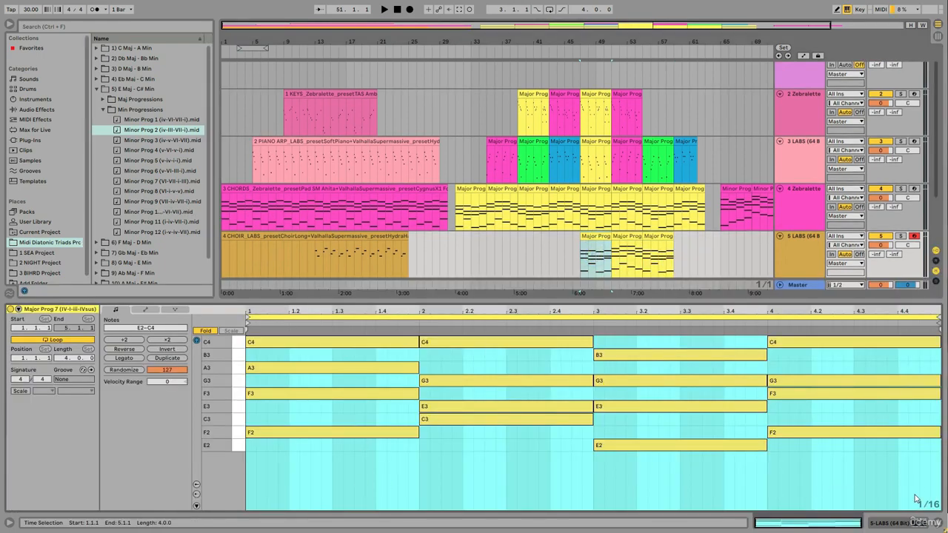
Deactivate all the clip's chord notes and, on a 1/8 grid, cut each into a one-beat note followed by a one-and-a-half-beat note.
right_click(901, 494)
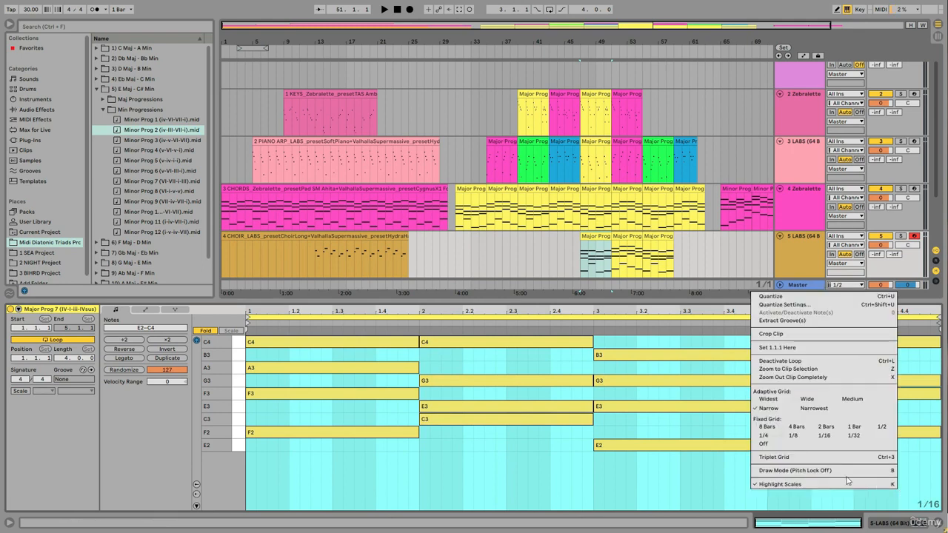
click(790, 437)
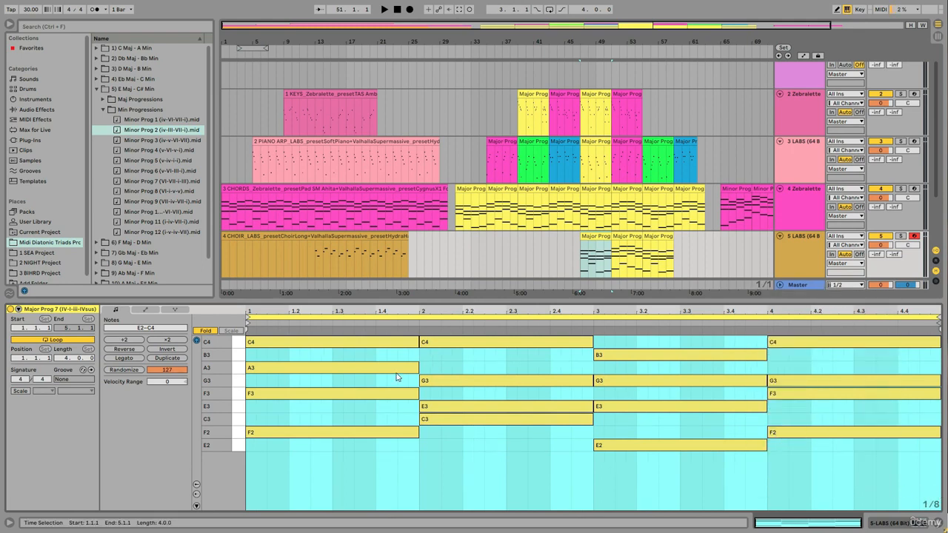
drag(238, 342, 233, 445)
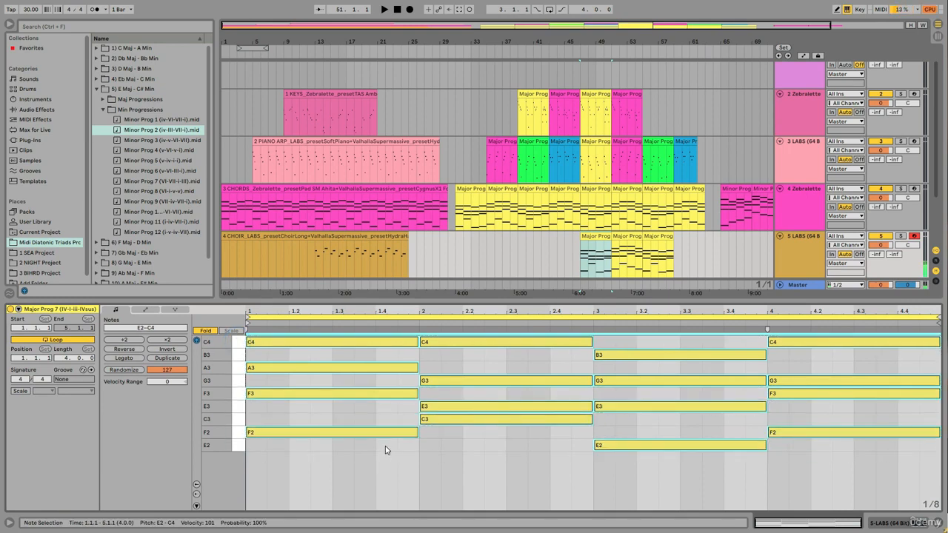
key(0)
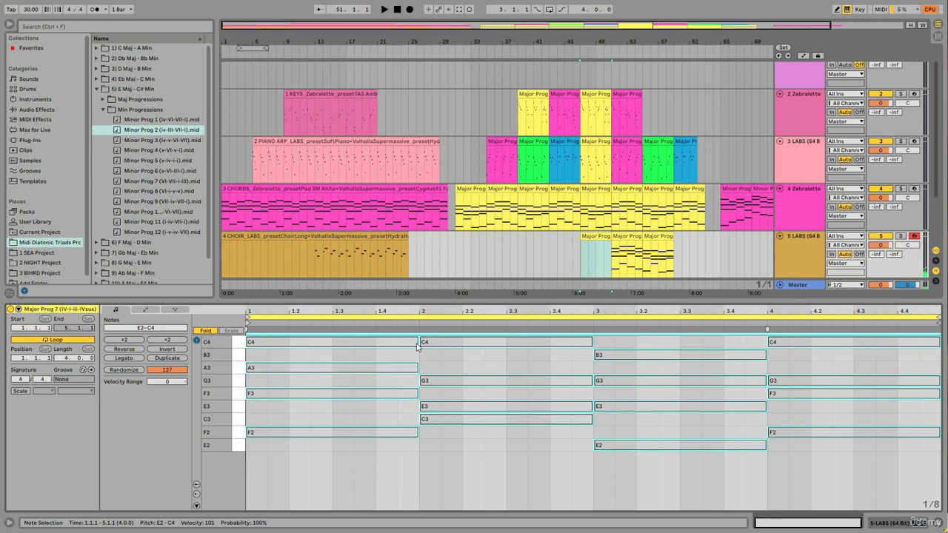
drag(418, 342, 353, 342)
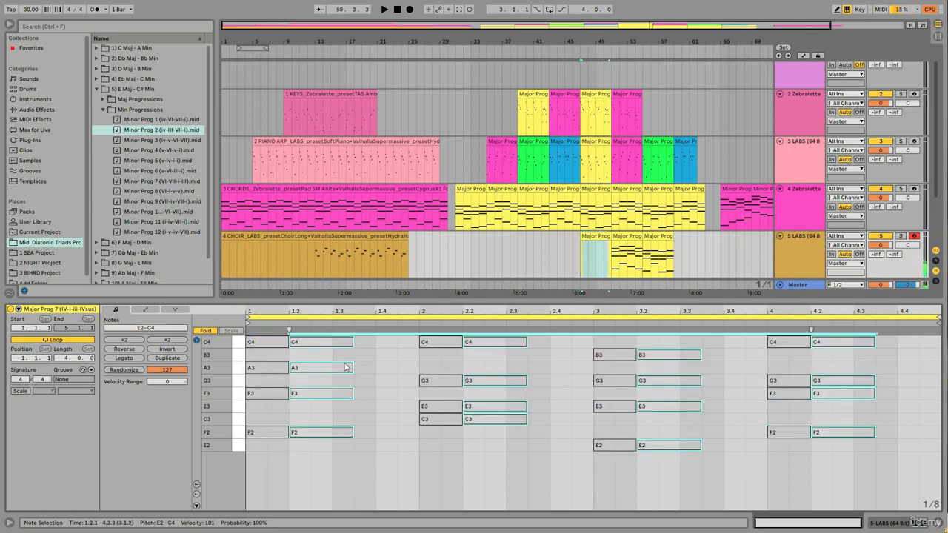
click(382, 407)
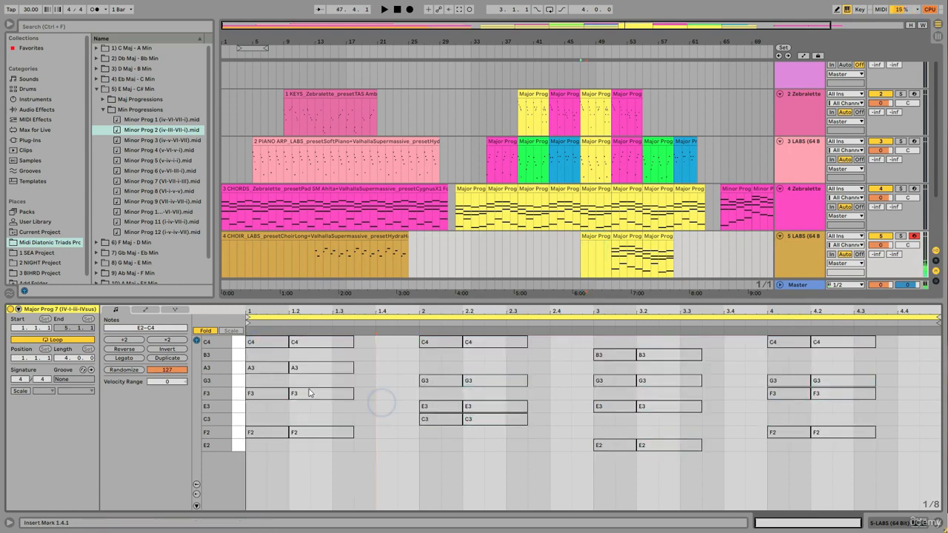
Reactivate the melody notes C4 then F3 in the clip's bar 1 and G3 then C3 in bar 2.
click(268, 343)
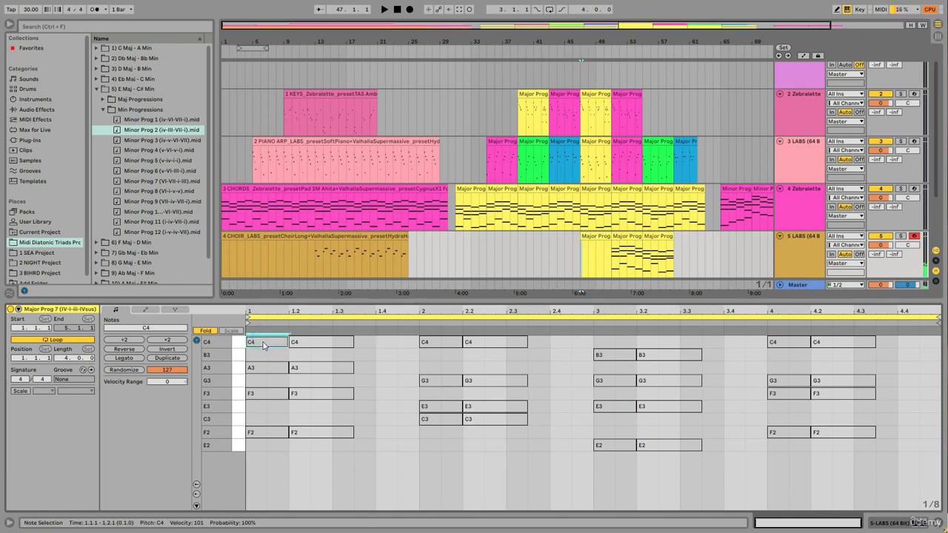
click(301, 395)
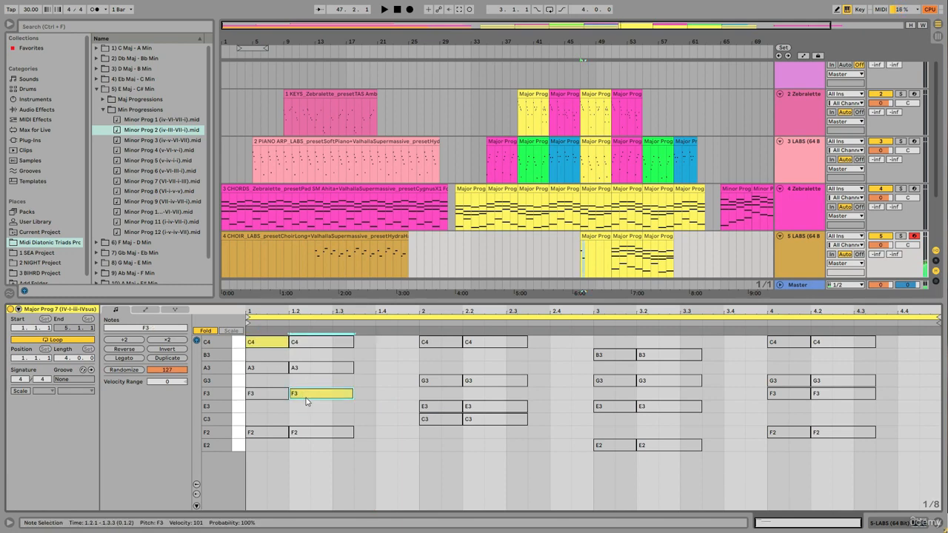
click(435, 382)
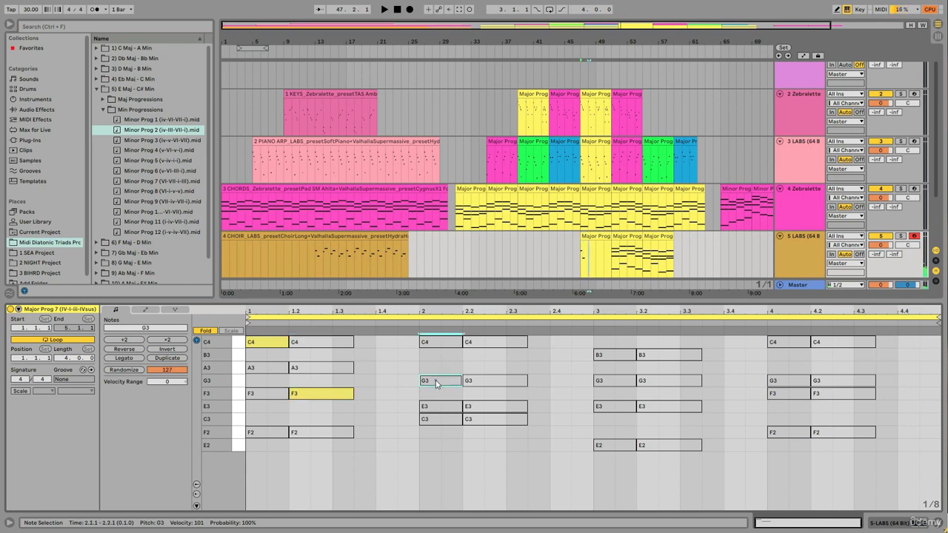
click(479, 344)
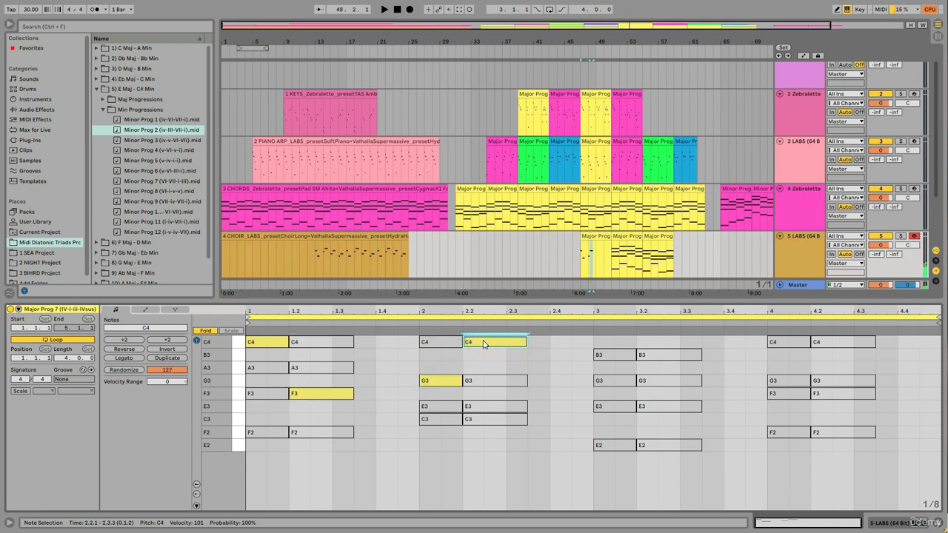
key(0)
click(485, 407)
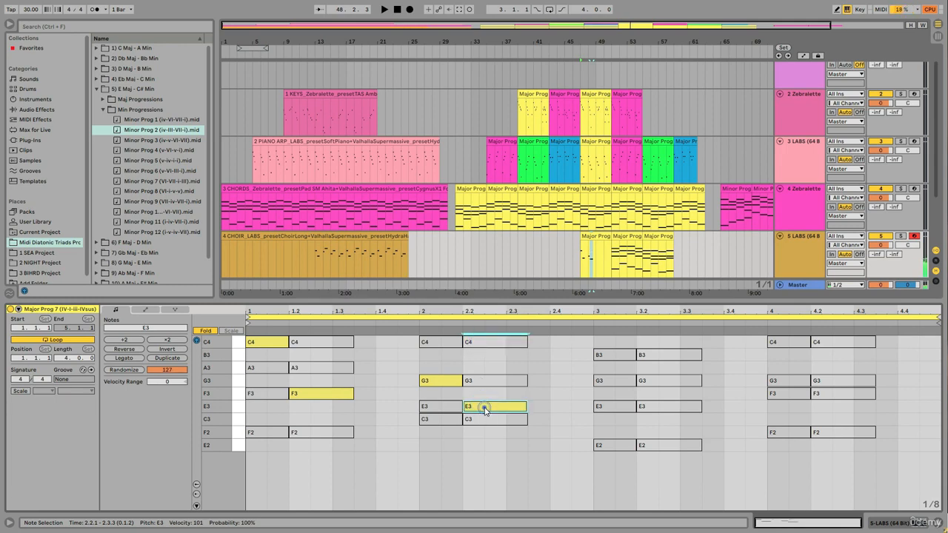
click(482, 420)
key(0)
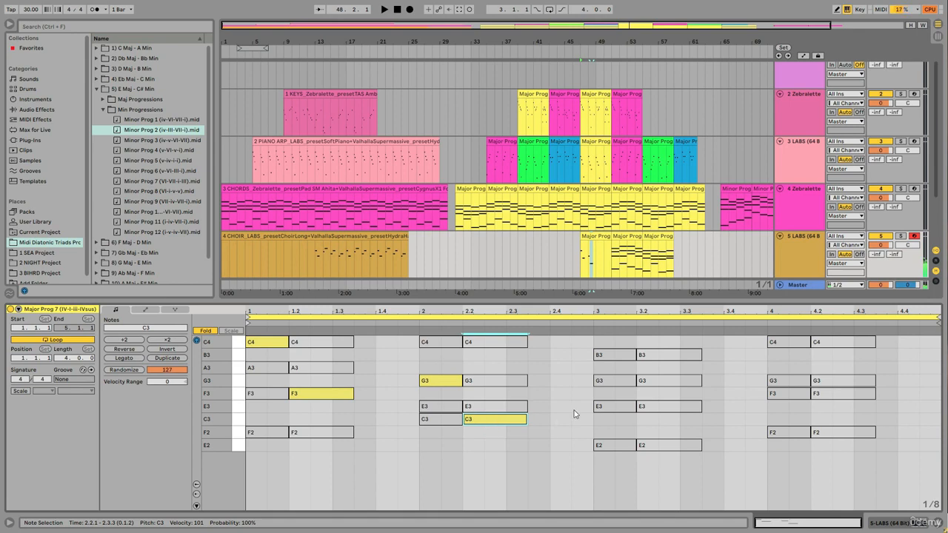
Reactivate B3 then G3 in bar 3 and G3 then F3 in bar 4, and select the edited choir clip on 5 LABS.
click(604, 358)
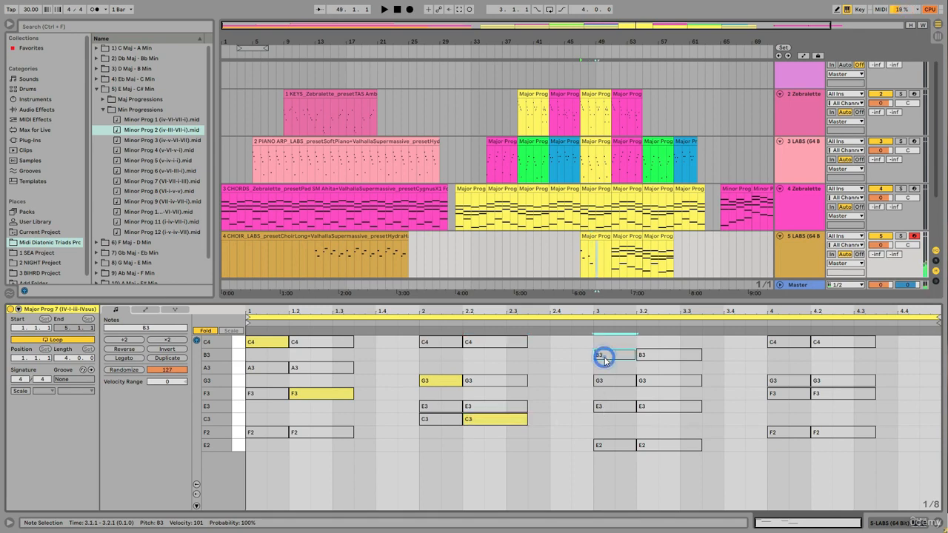
key(0)
click(650, 407)
click(655, 382)
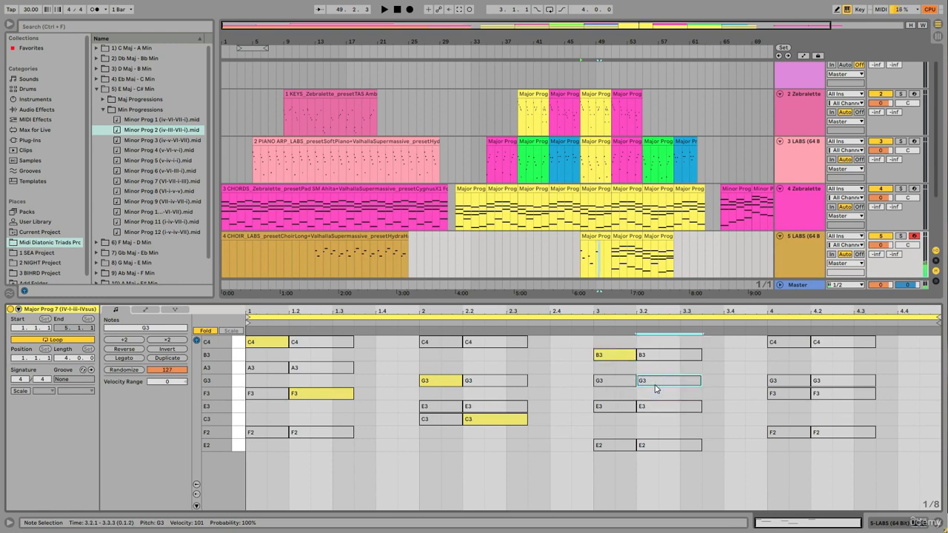
key(0)
click(774, 382)
key(0)
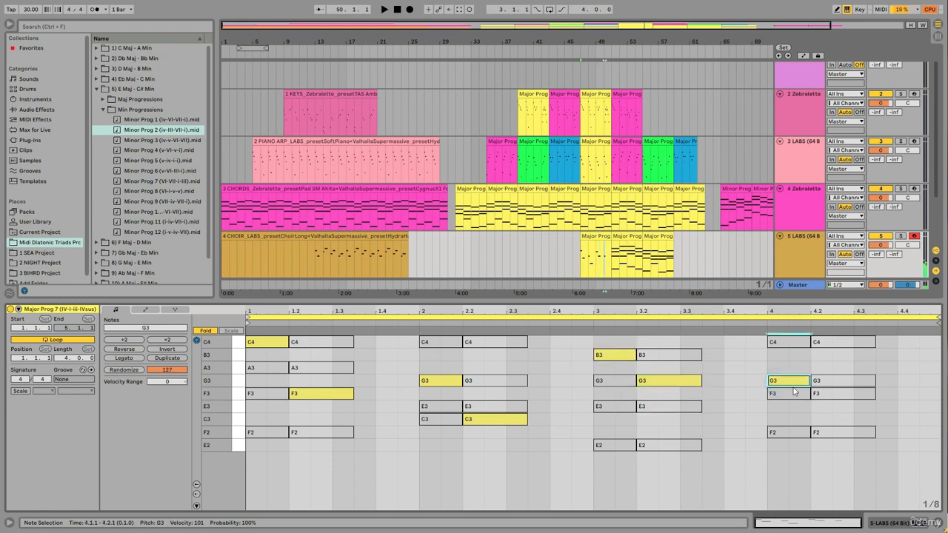
click(826, 435)
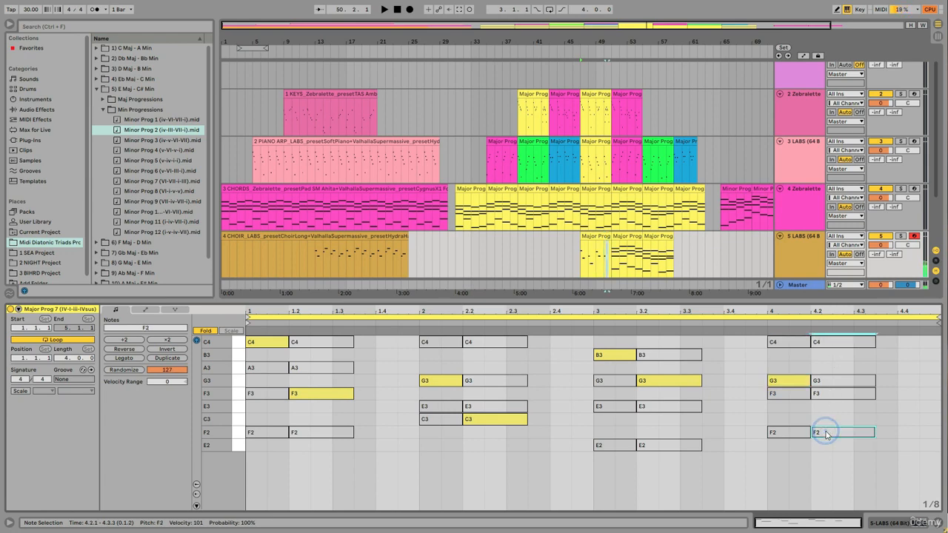
click(837, 396)
key(0)
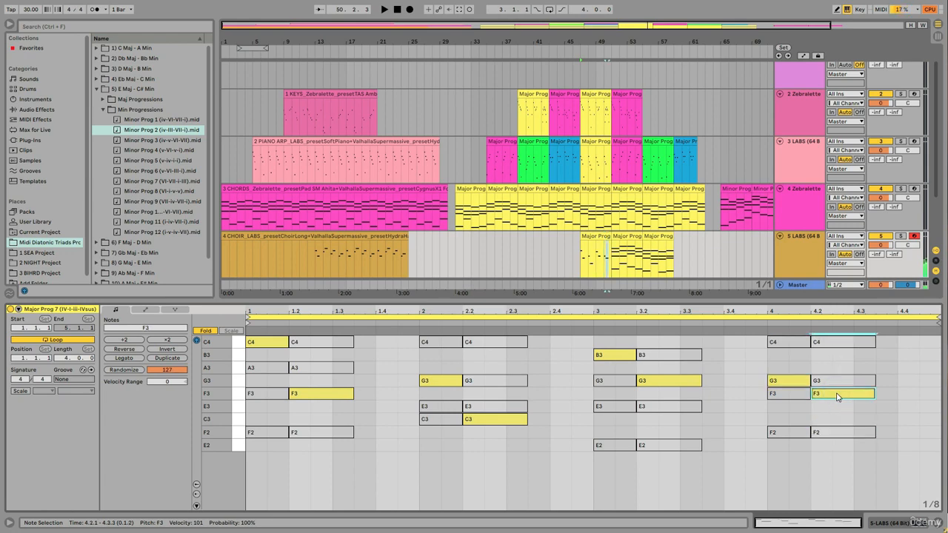
click(594, 251)
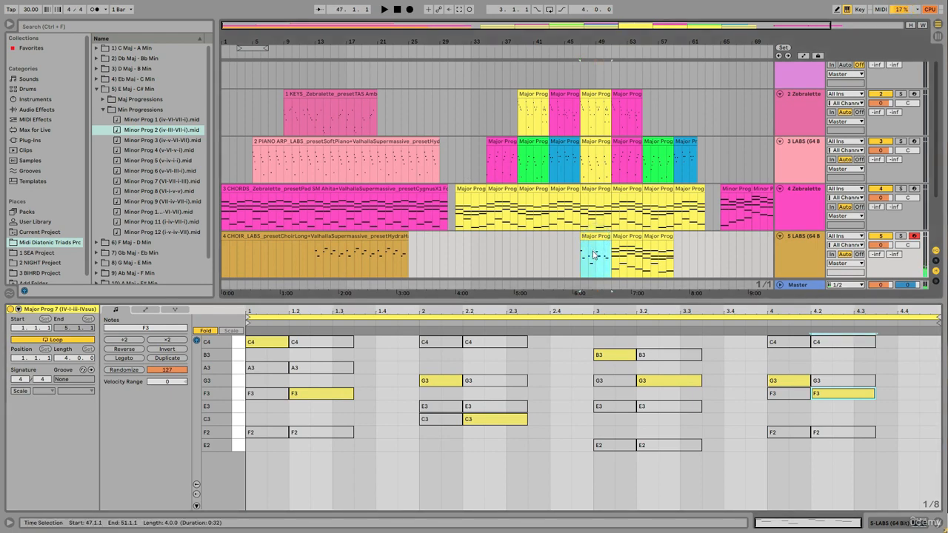
Play back the edited choir clip from bar 47 and close its note view.
key(space)
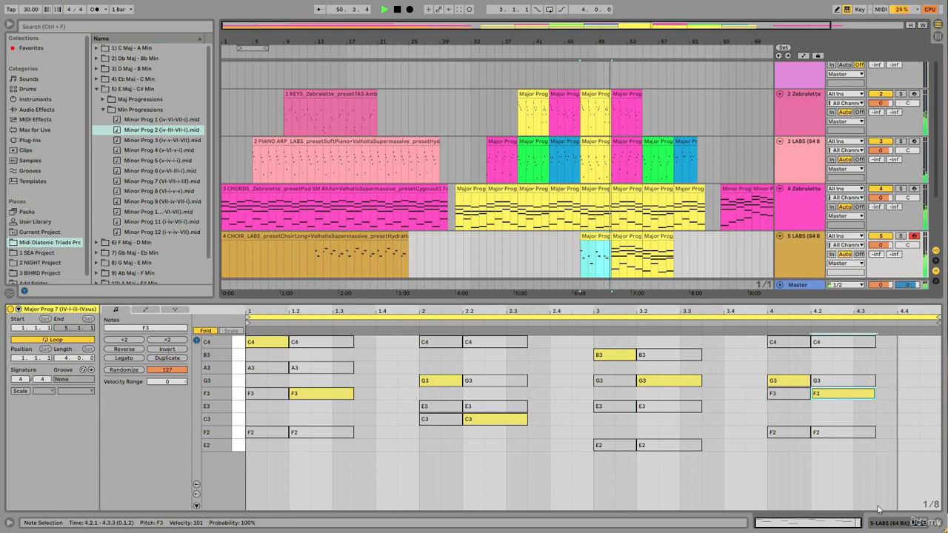
key(space)
click(937, 523)
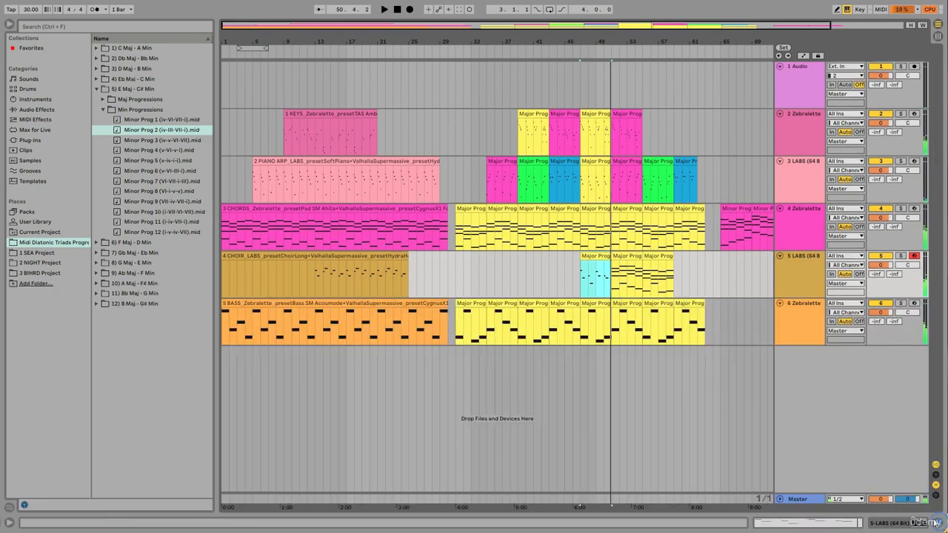
Open the notes of the second choir clip on 5 LABS at bar 51 and set the note grid to 1/8.
drag(615, 42, 529, 42)
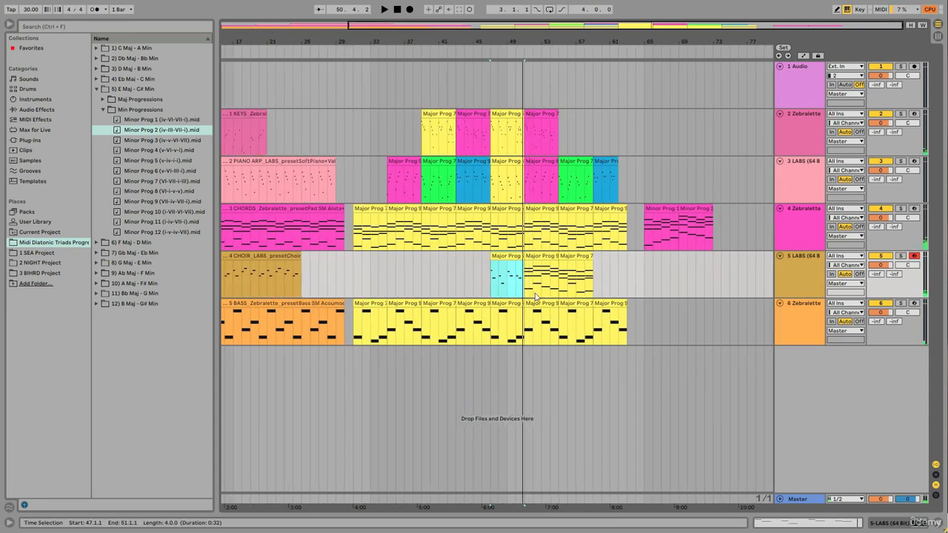
click(621, 271)
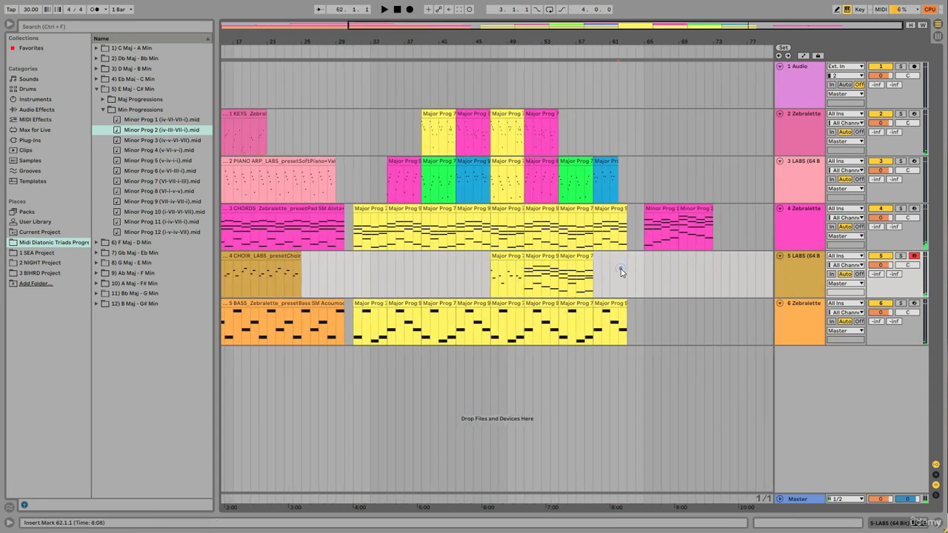
click(512, 256)
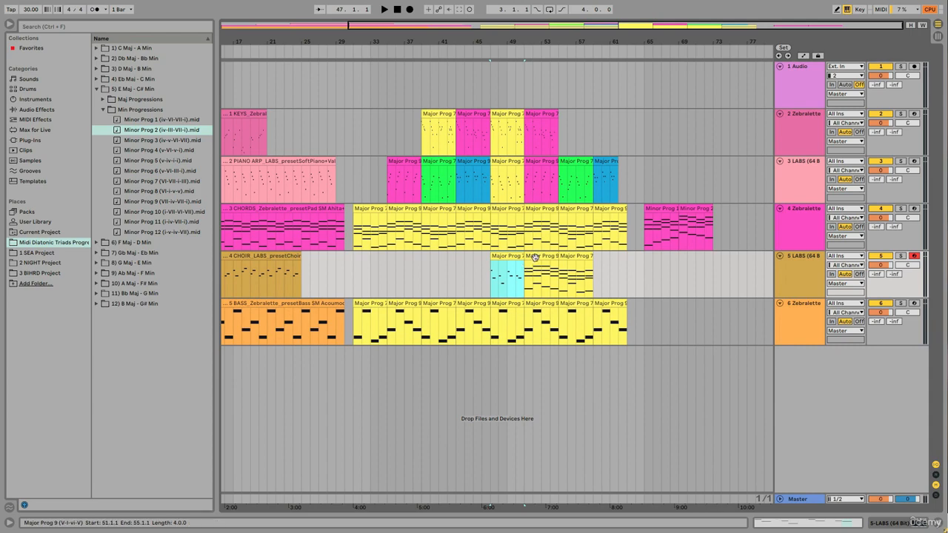
double_click(533, 260)
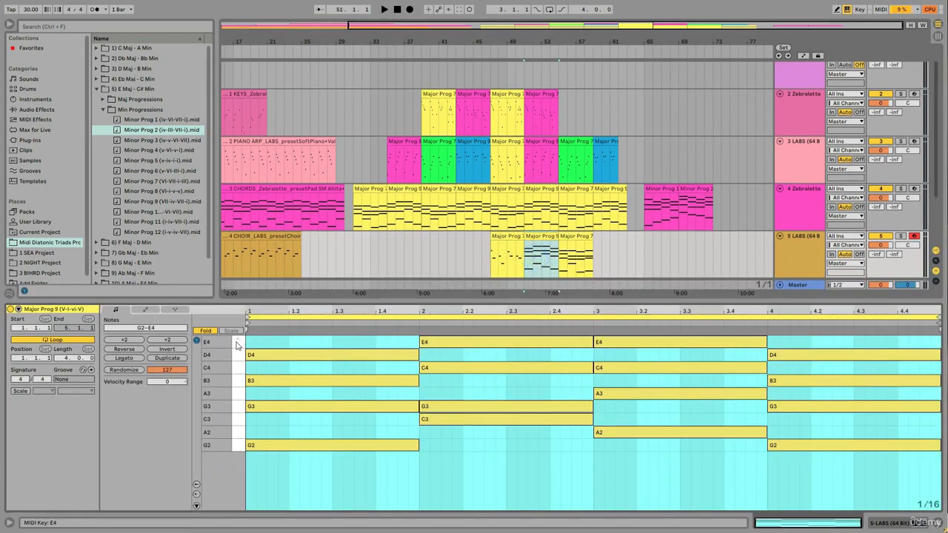
drag(237, 346, 235, 446)
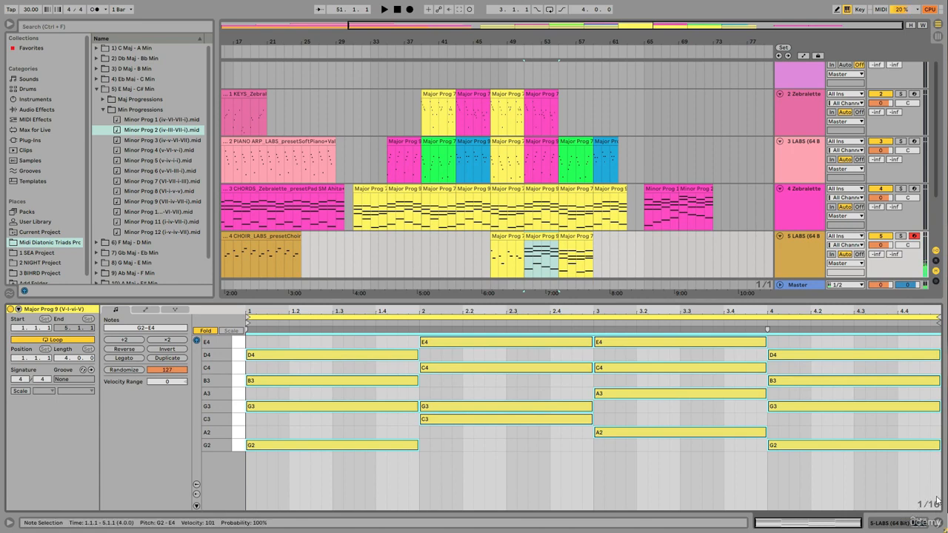
right_click(900, 490)
click(796, 434)
Shorten every chord note to one beat, follow each with a one-and-a-half-beat copy of the same pitch, and deactivate all the notes.
drag(418, 444, 275, 392)
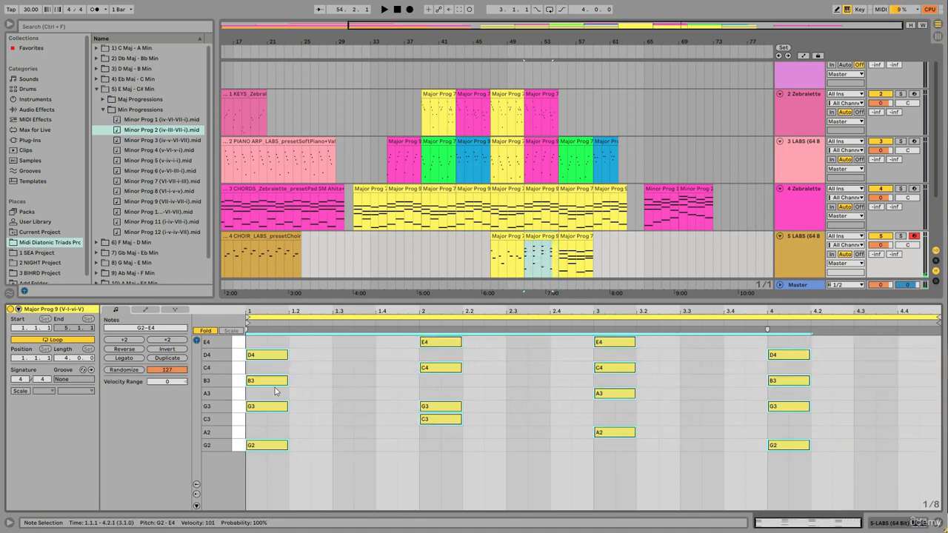
drag(263, 356, 352, 355)
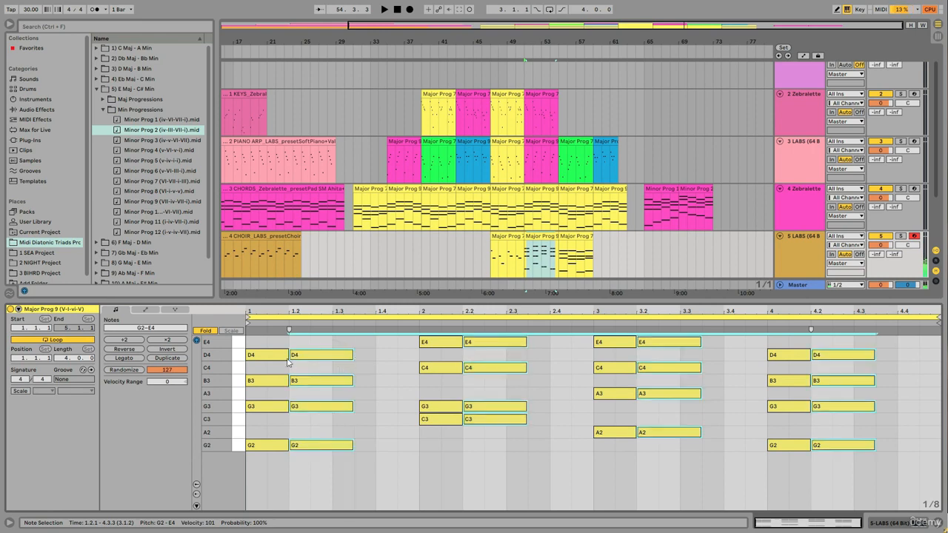
drag(240, 341, 256, 505)
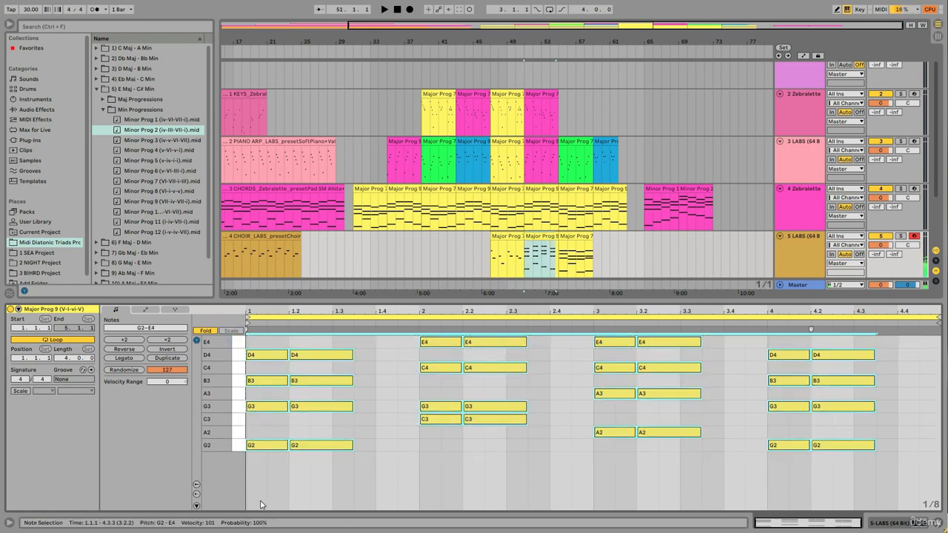
key(0)
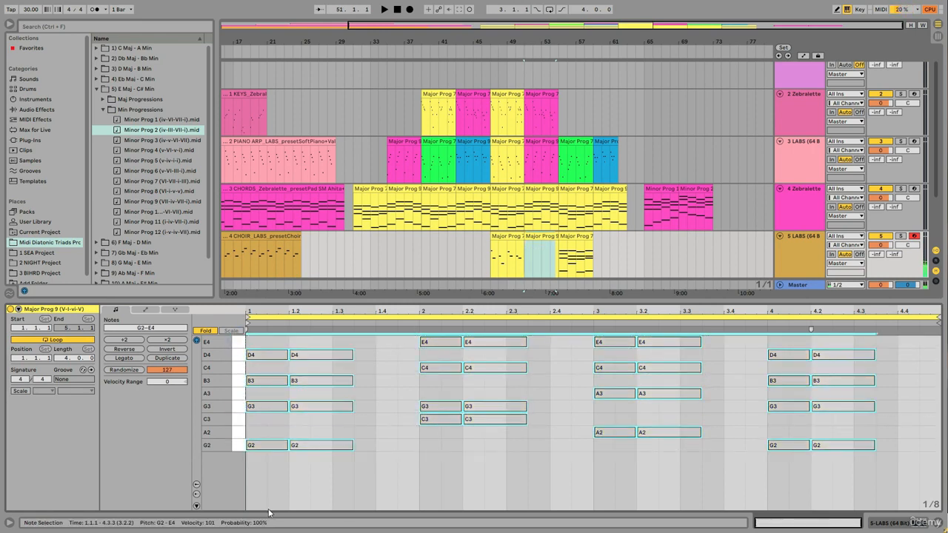
Reactivate the melody notes G3 then B3 in the clip's bar 1 and C4 then E4 in bar 2.
click(267, 408)
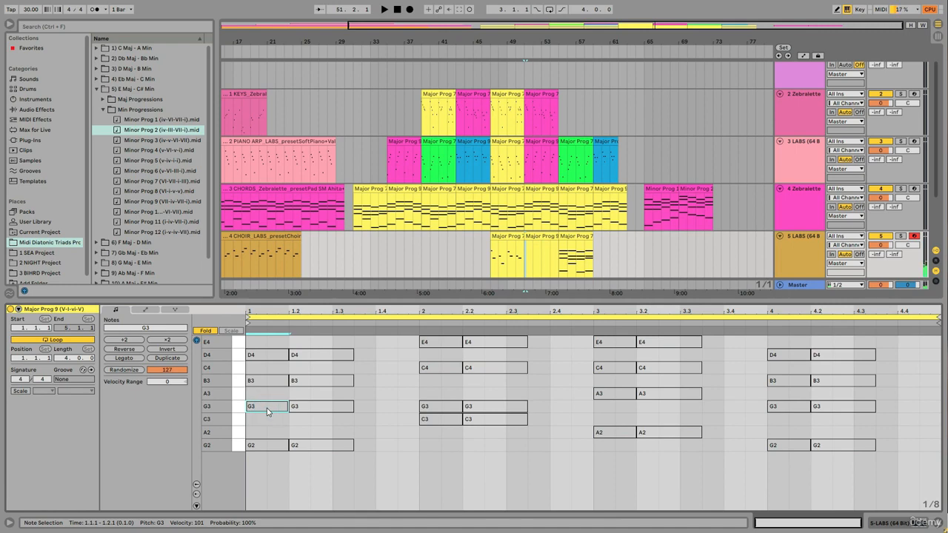
key(0)
click(307, 381)
key(0)
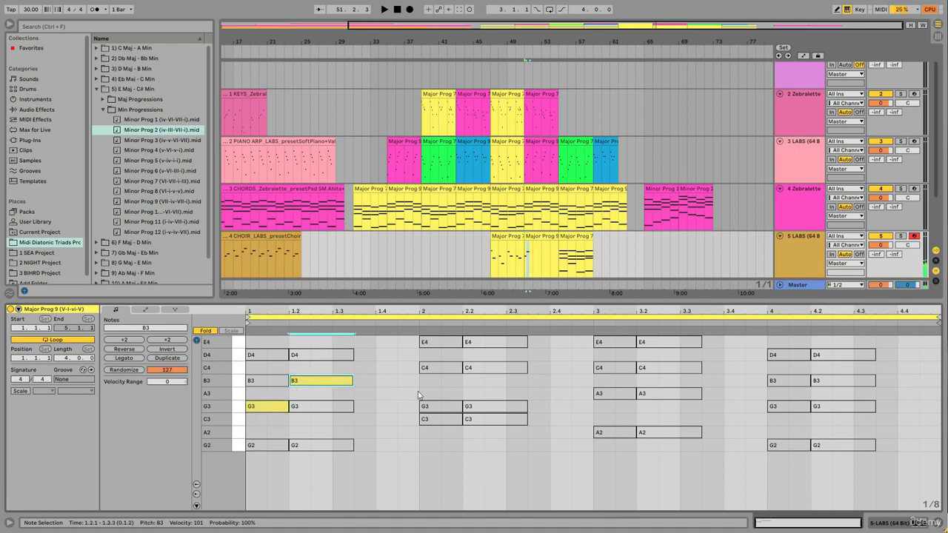
click(426, 368)
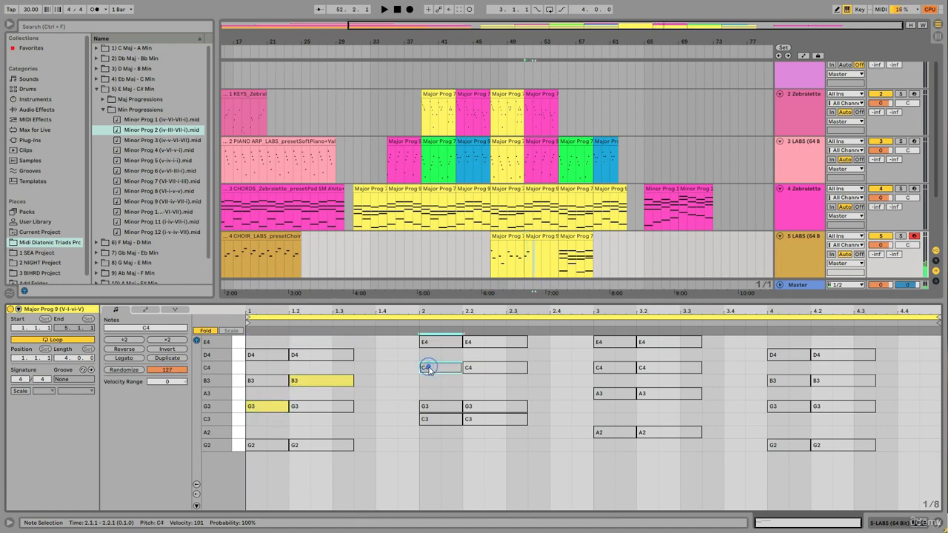
click(480, 340)
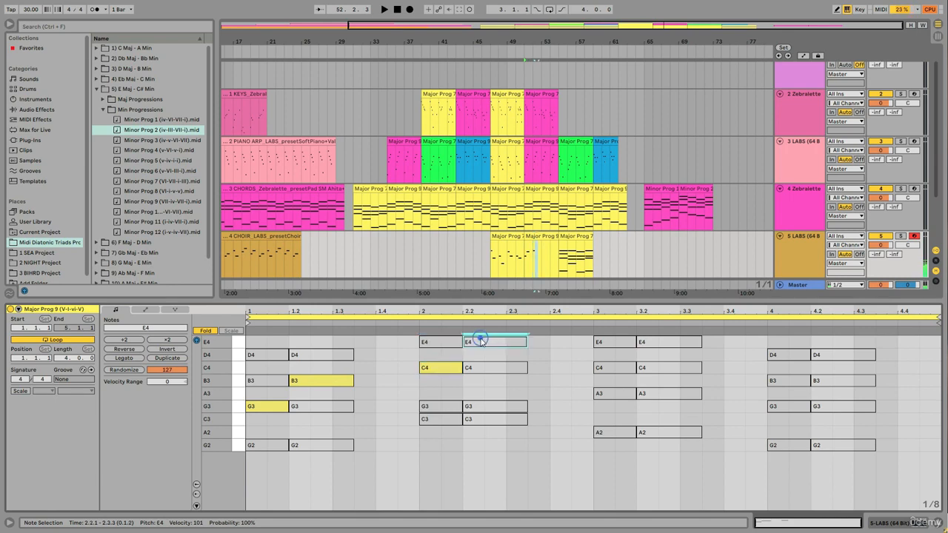
Reactivate C4 then A3 in the clip's bar 3 and G3 then B3 in bar 4.
click(604, 368)
key(0)
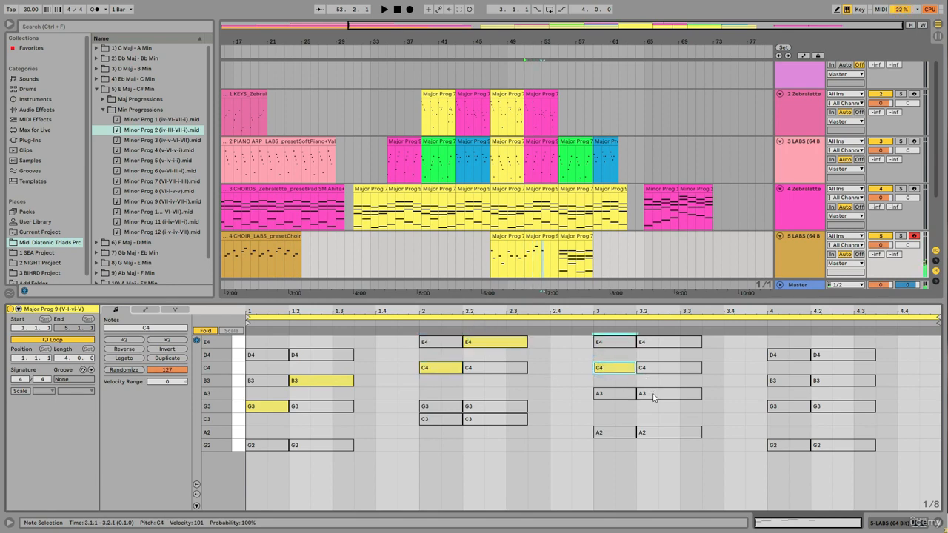
click(655, 393)
click(781, 406)
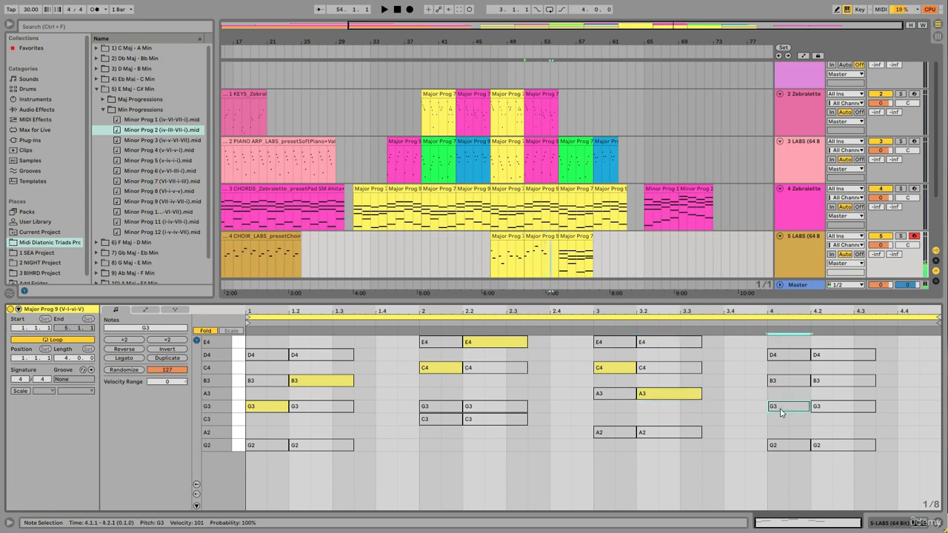
click(821, 382)
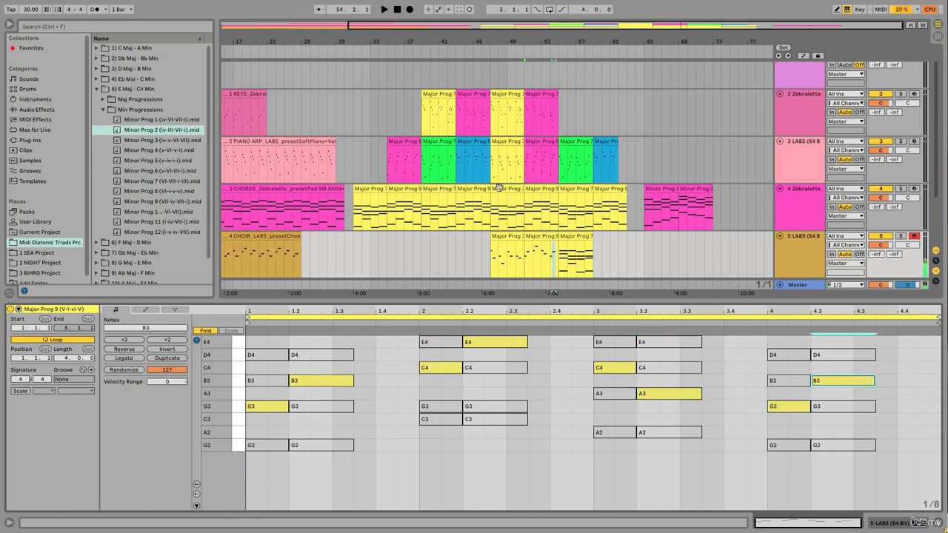
Play back the second choir clip from bar 51 and close its note view.
click(540, 238)
key(space)
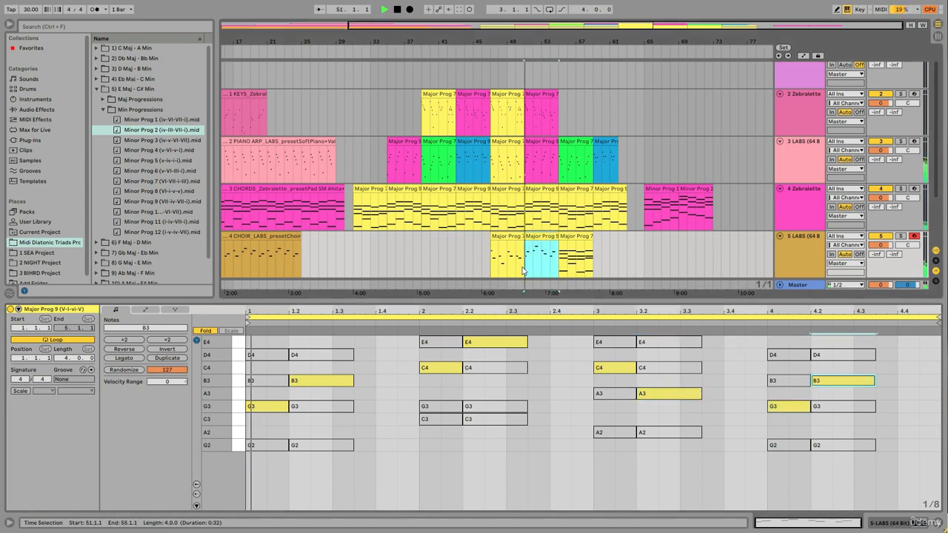
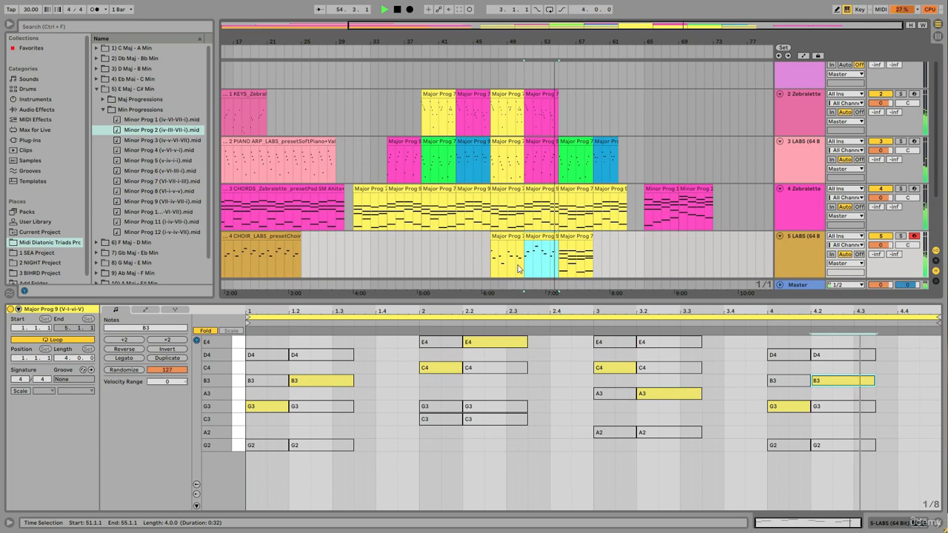
click(937, 519)
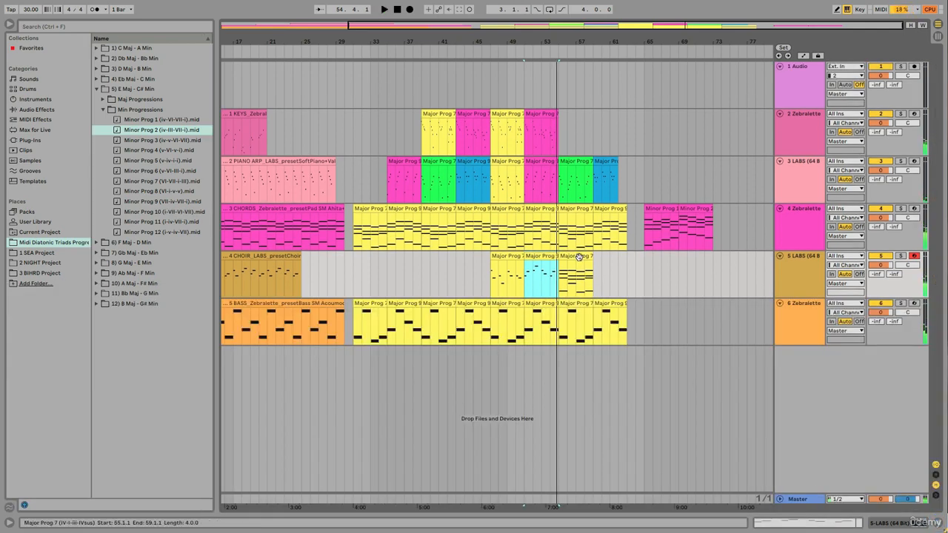
Copy the first choir clip over the third clip at bar 55 on 5 LABS and open the copy's notes.
click(511, 257)
drag(507, 255, 575, 257)
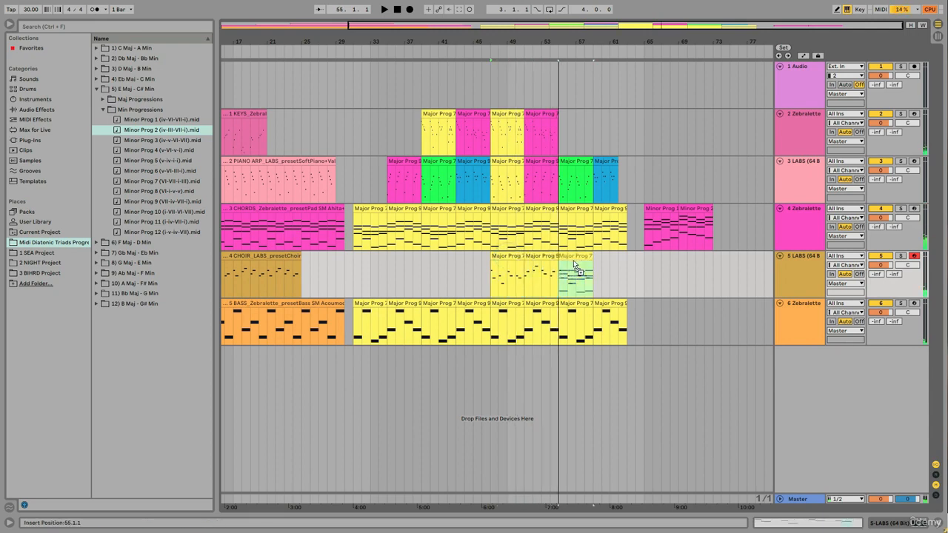
double_click(574, 257)
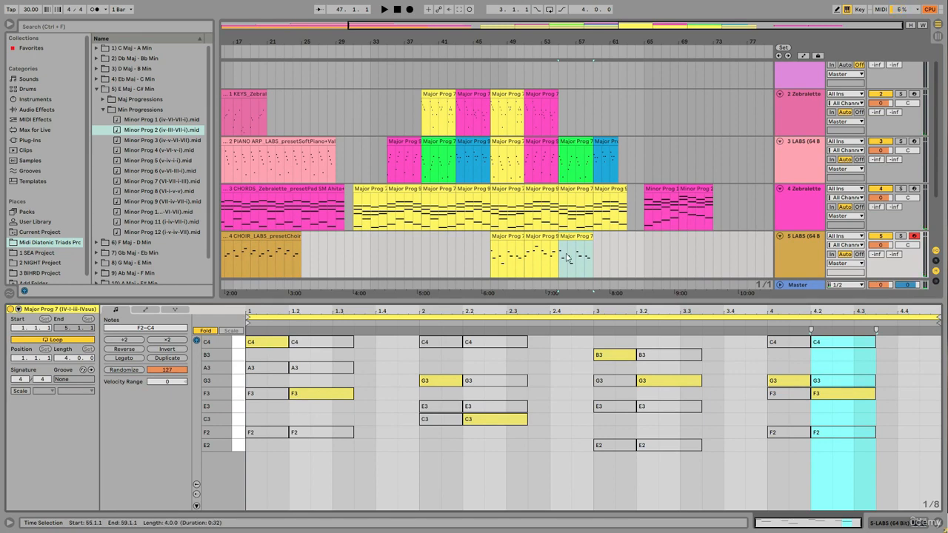
Change the copied clip's active melody notes to F3 then A3 in bar 1 and C4 then E3 in bar 2.
click(269, 345)
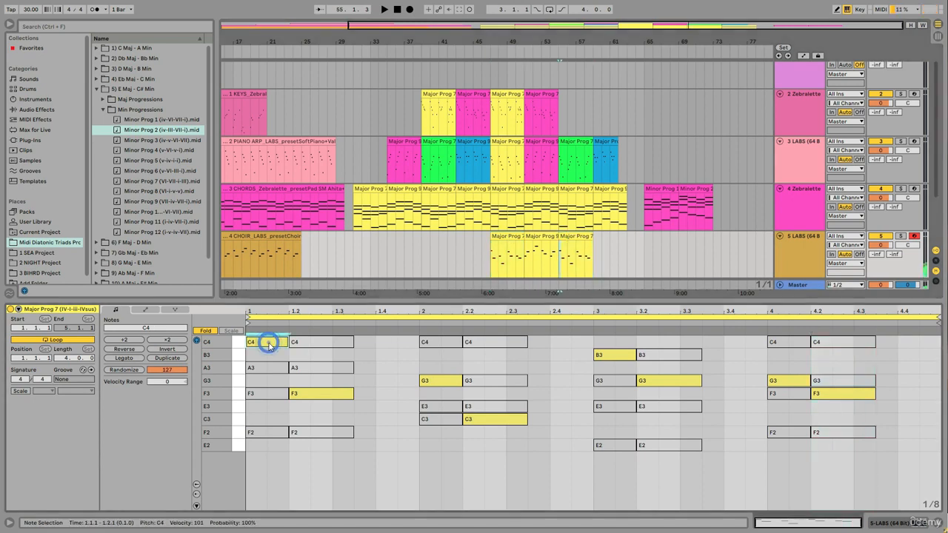
click(260, 431)
click(263, 394)
key(0)
click(307, 393)
key(0)
click(307, 368)
key(0)
click(439, 343)
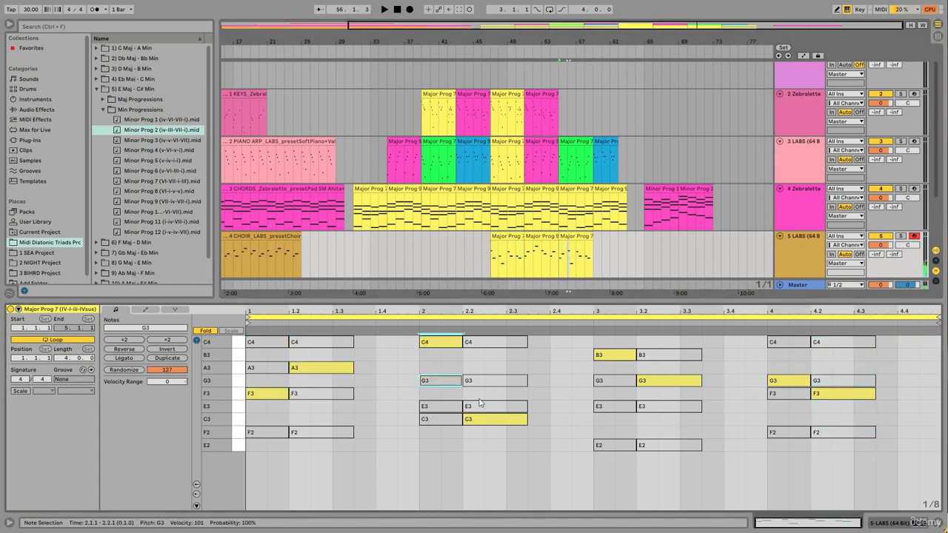
Change the active melody notes in the copied clip's bar 4 to F3 then F2.
click(789, 396)
key(0)
click(843, 432)
key(0)
click(791, 381)
key(0)
Play back the third choir clip from bar 55 and close its note view.
click(576, 236)
key(space)
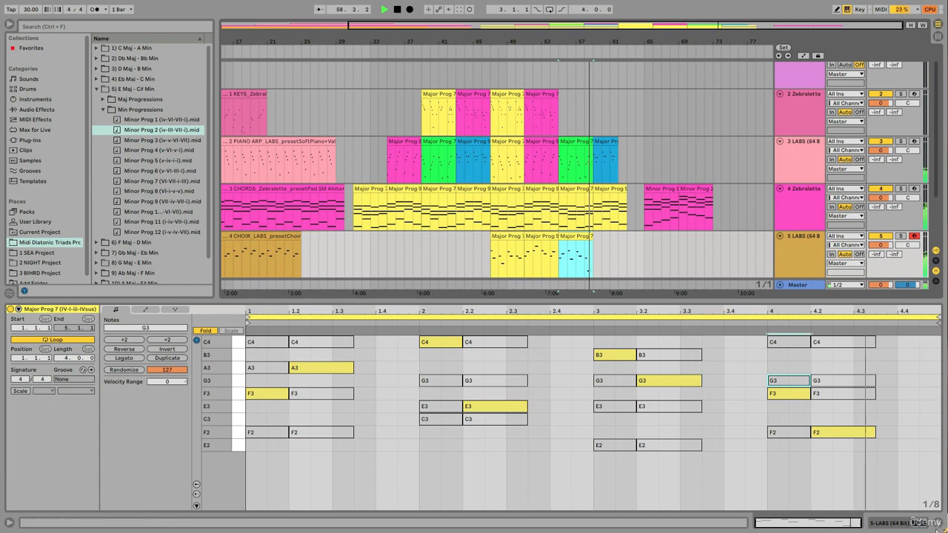
click(937, 523)
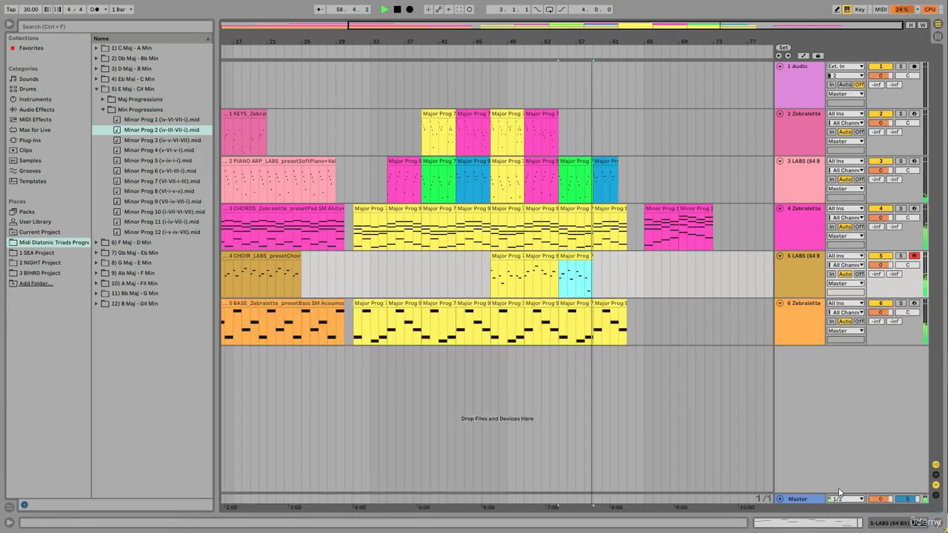
Raise the third choir clip's final F2 note to C3, play back the ending, and close the note view.
double_click(578, 257)
click(853, 435)
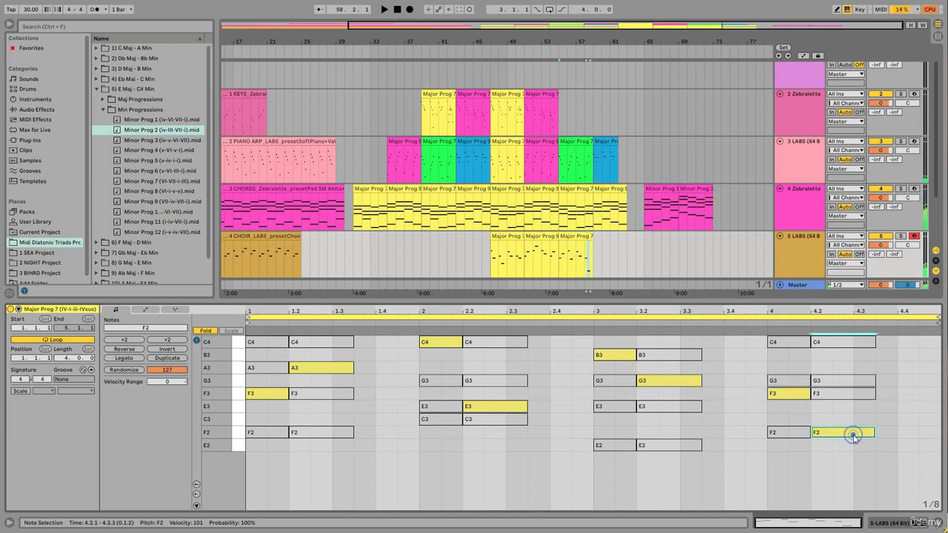
key(Up)
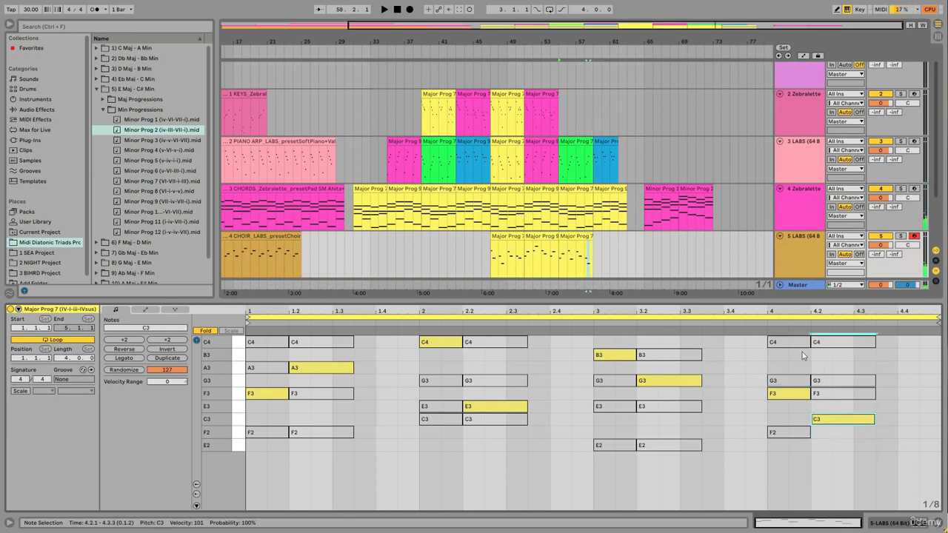
click(758, 323)
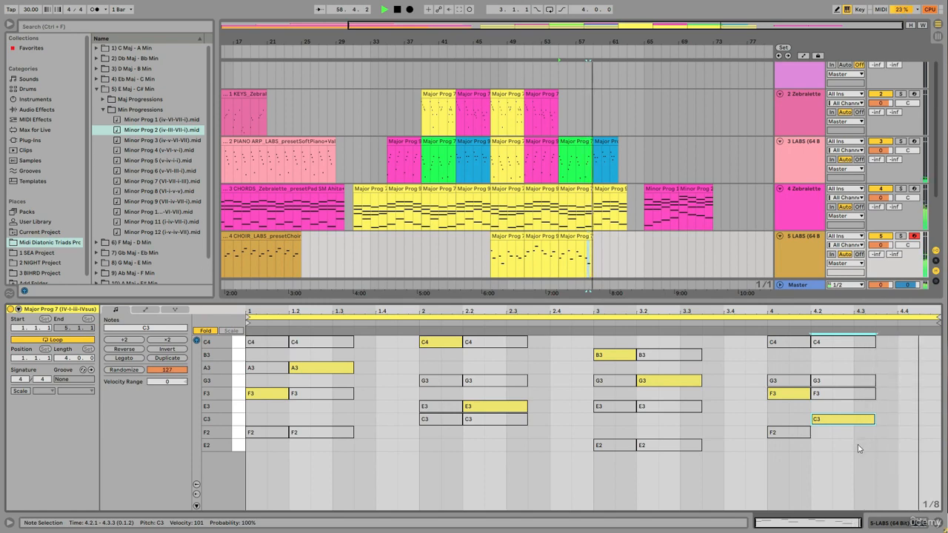
click(943, 522)
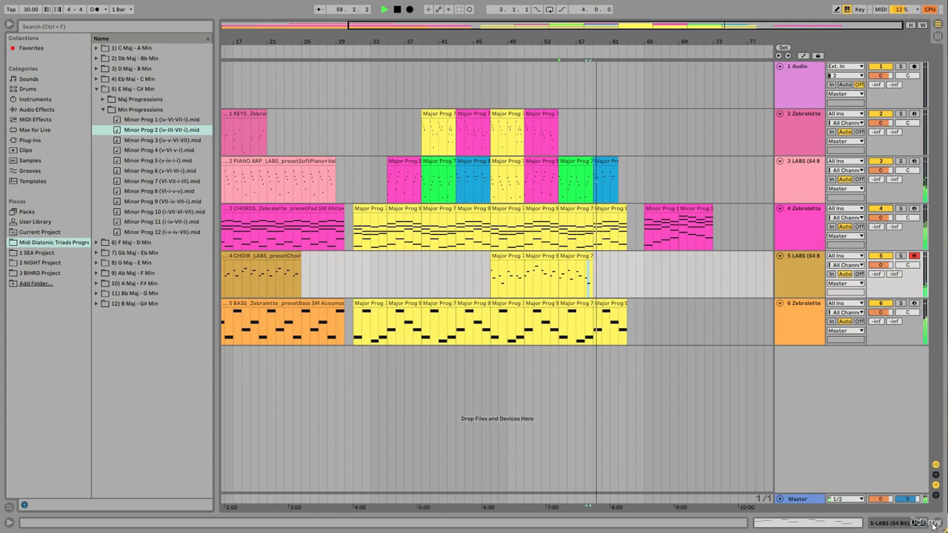
Copy the Minor Prog 1 chord clip at bar 65 from 4 Zebralette onto the 3 LABS track and open the copy's notes.
click(659, 208)
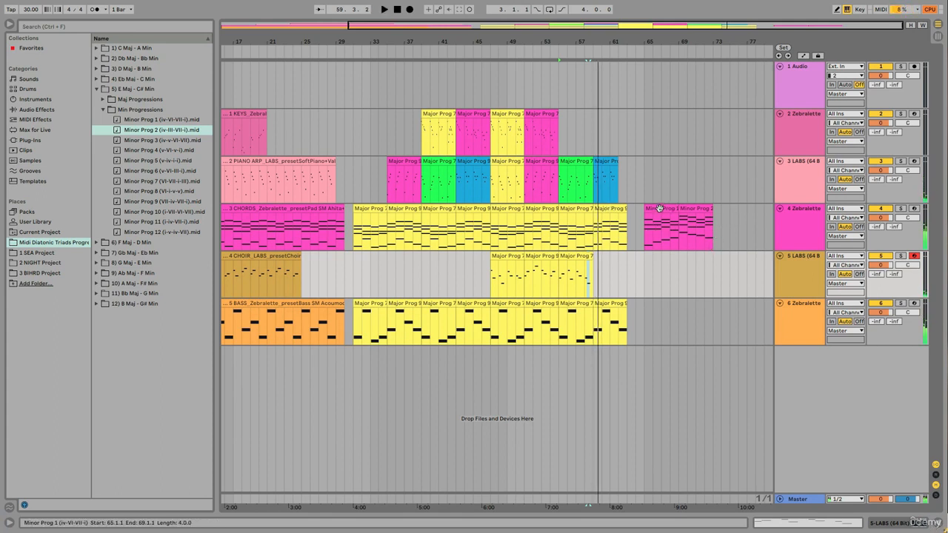
double_click(659, 209)
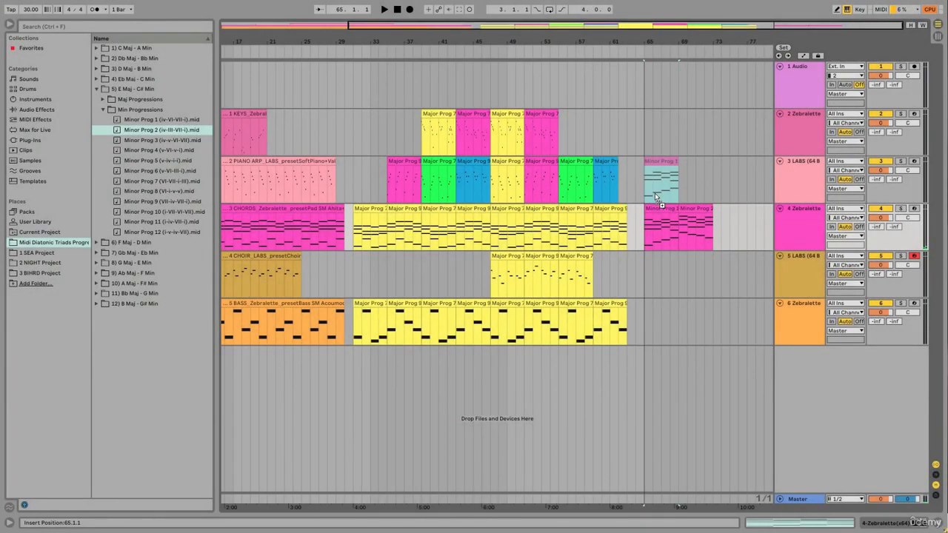
drag(654, 190, 654, 191)
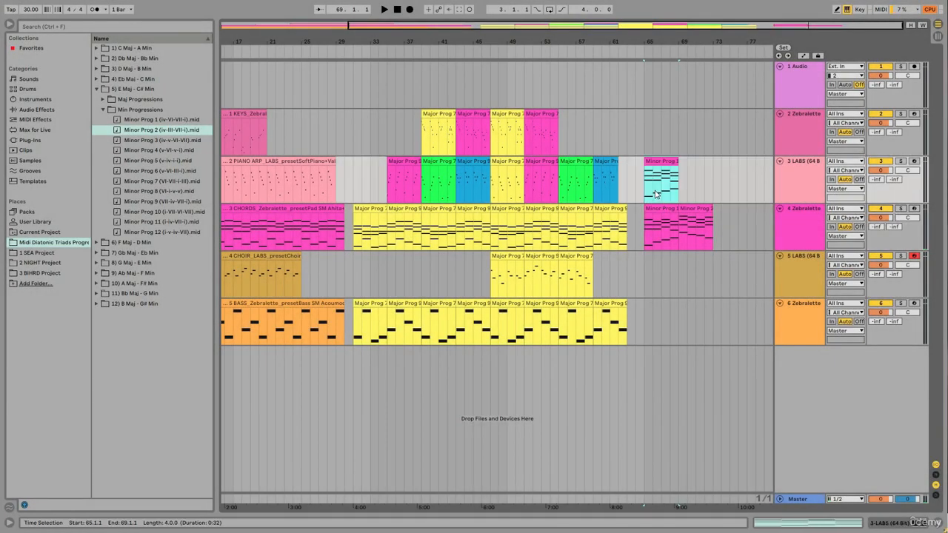
double_click(655, 160)
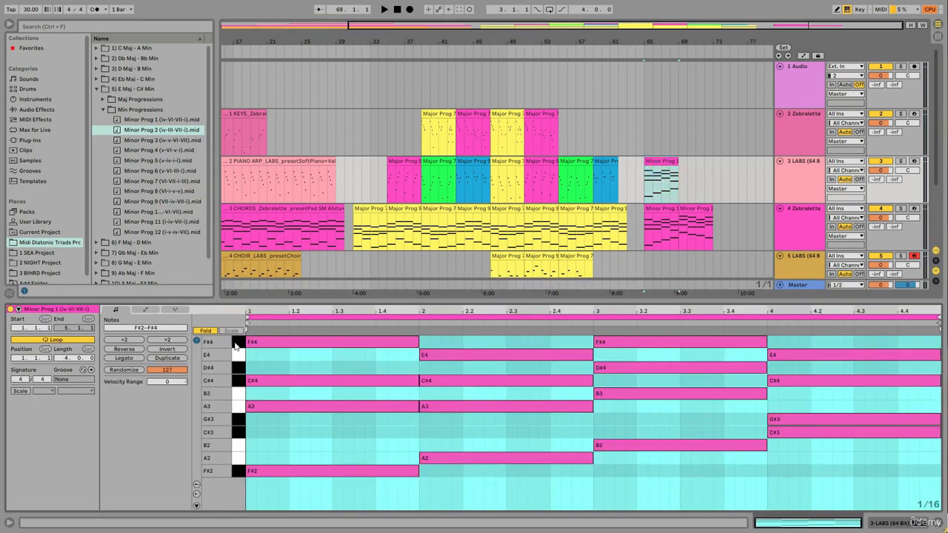
Set the note grid to 1/8 and shorten every note in the copied LABS clip to an eighth note.
drag(237, 346, 238, 472)
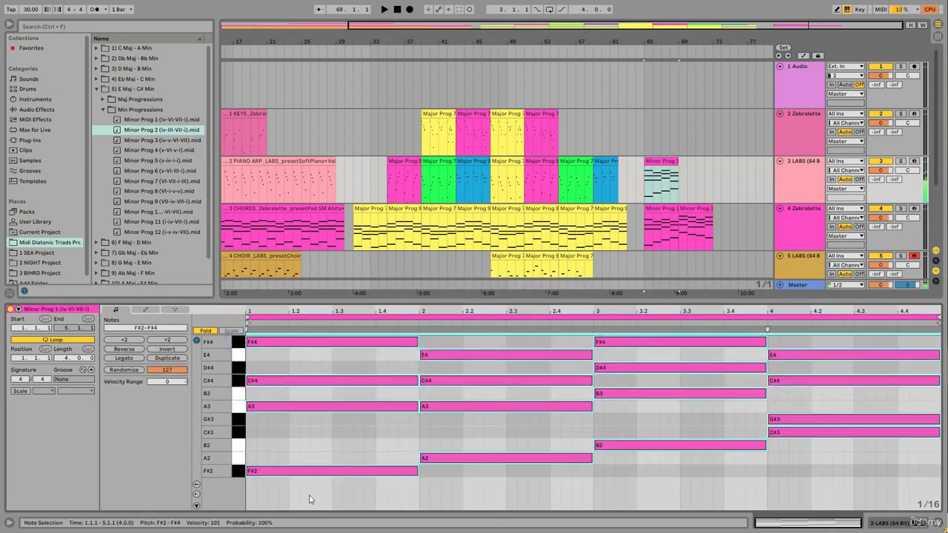
drag(416, 471, 287, 471)
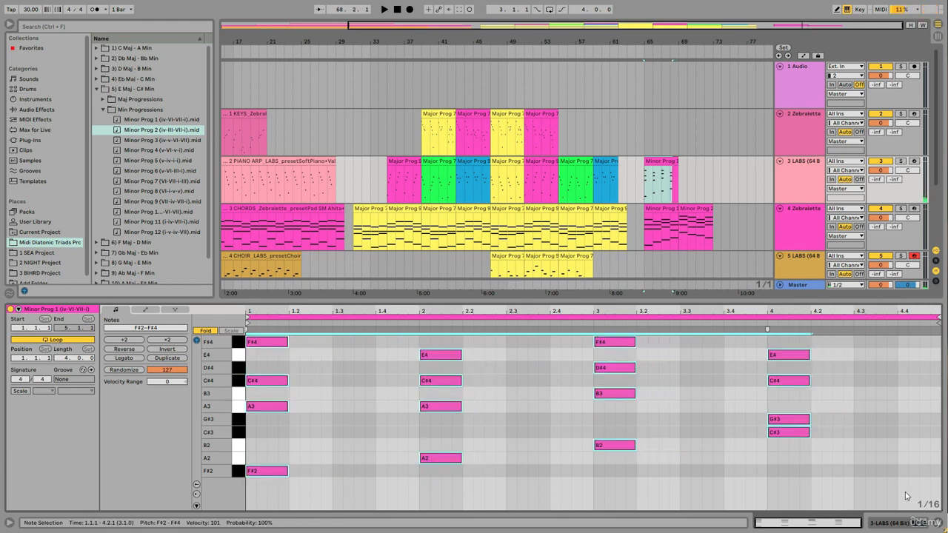
right_click(904, 494)
click(802, 440)
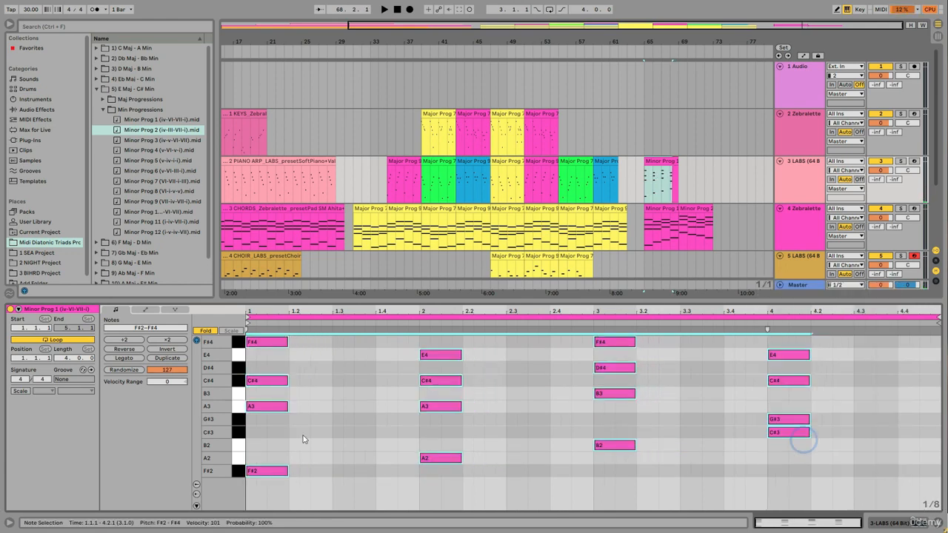
drag(287, 471, 267, 469)
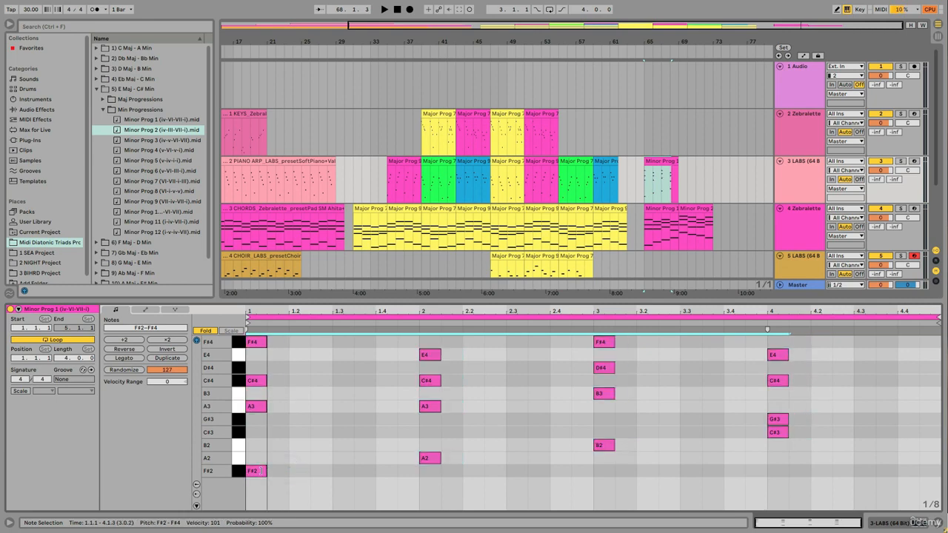
Duplicate the shortened chords into four consecutive eighth notes per bar and deactivate all the notes.
drag(257, 410, 325, 409)
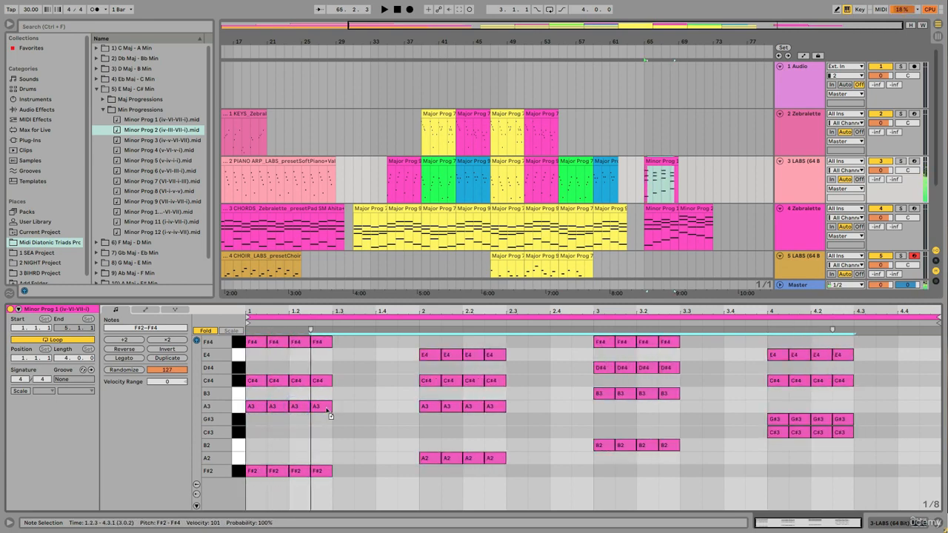
drag(235, 351, 235, 473)
click(248, 486)
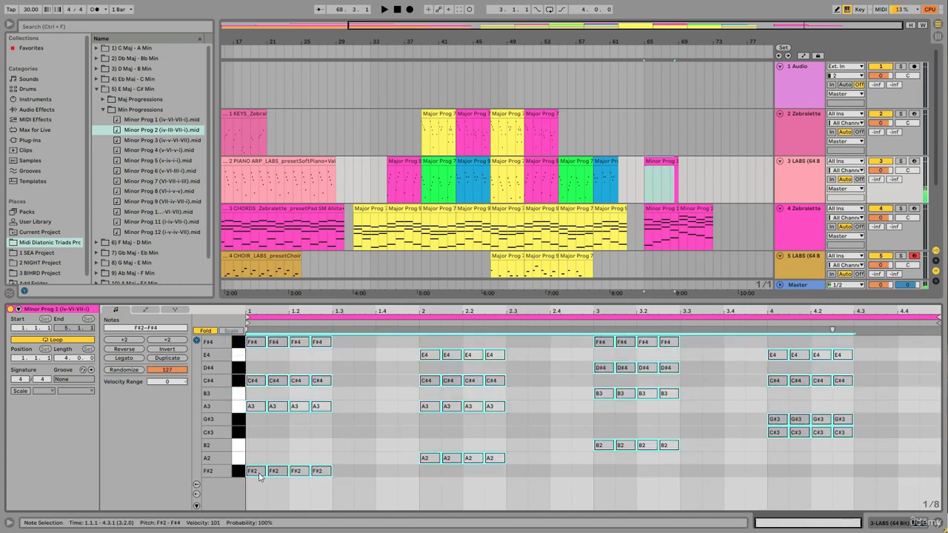
Activate A3, C#4, F#4 and A3 in sequence in bar 1, add a C#3 at 1.3, and play it back.
click(252, 407)
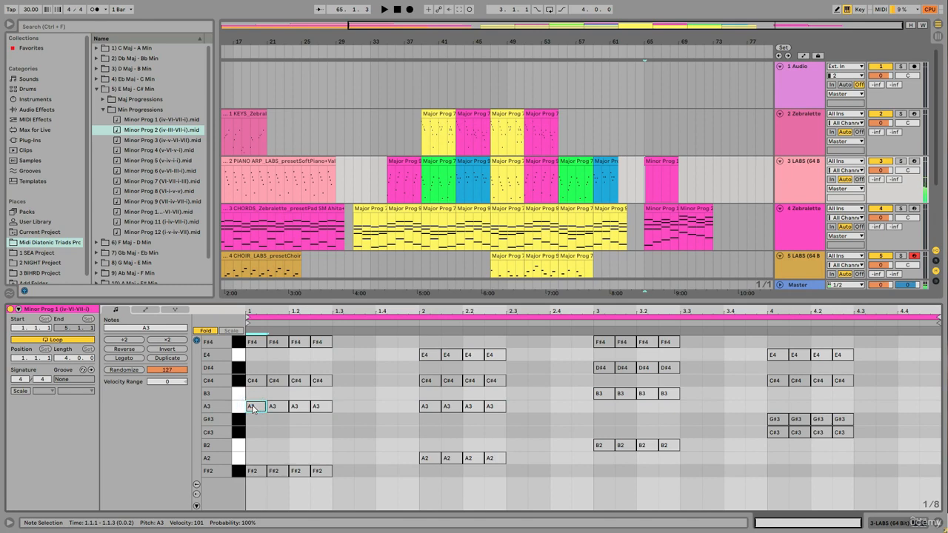
click(278, 382)
click(298, 345)
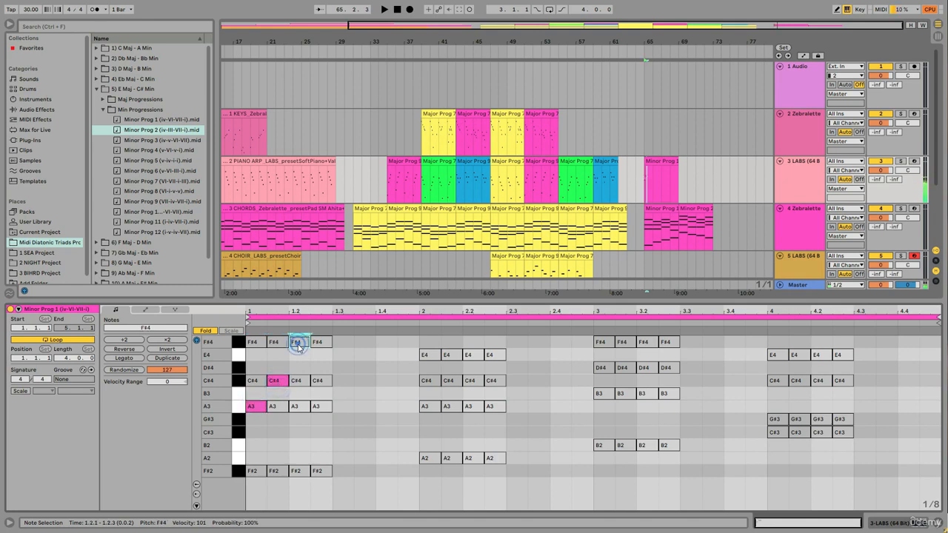
click(319, 407)
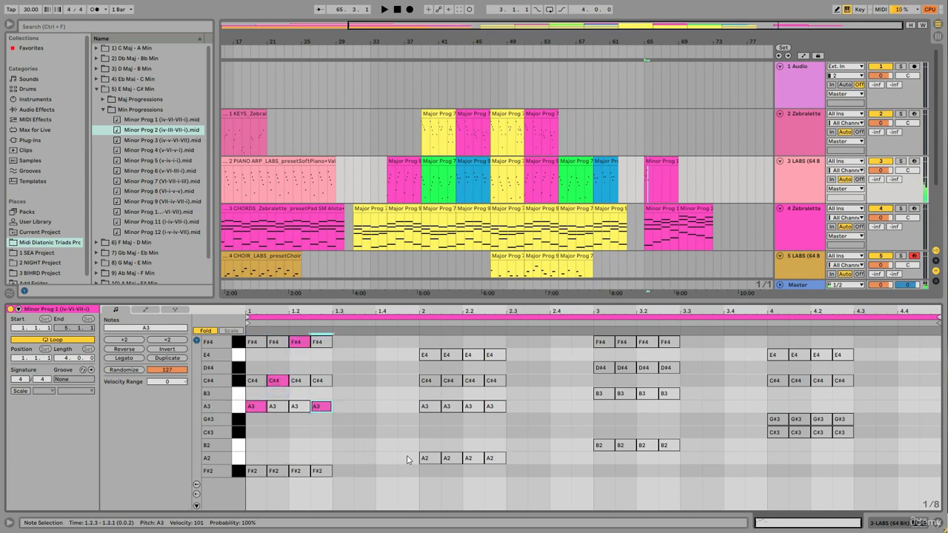
double_click(344, 434)
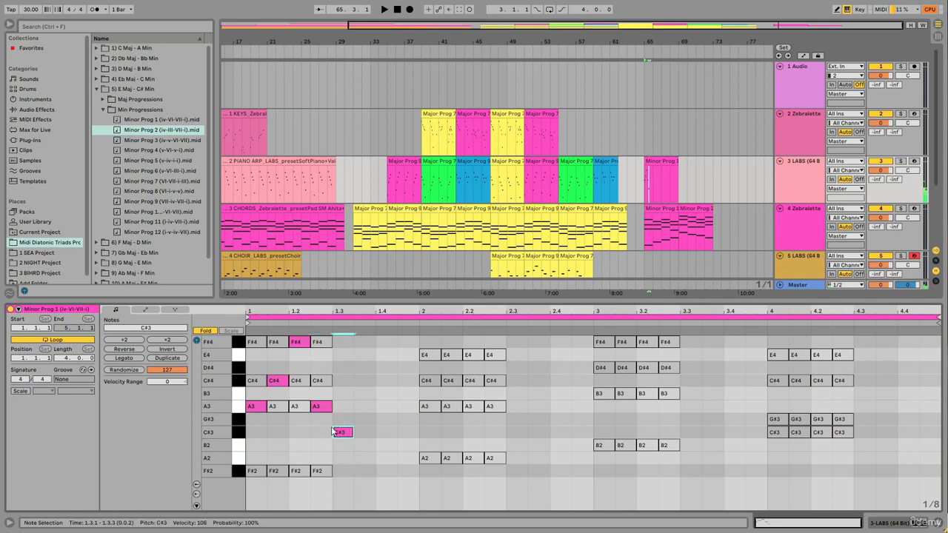
key(space)
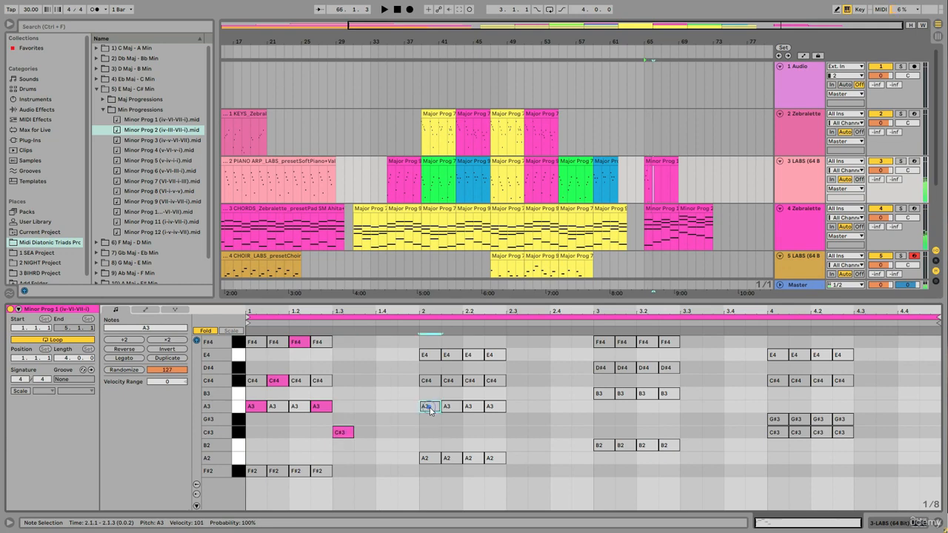
Activate A3, C#4, E4 and A3 in sequence in bar 2, place a C#3 at 2.3, and play it back.
click(428, 406)
click(450, 381)
click(434, 407)
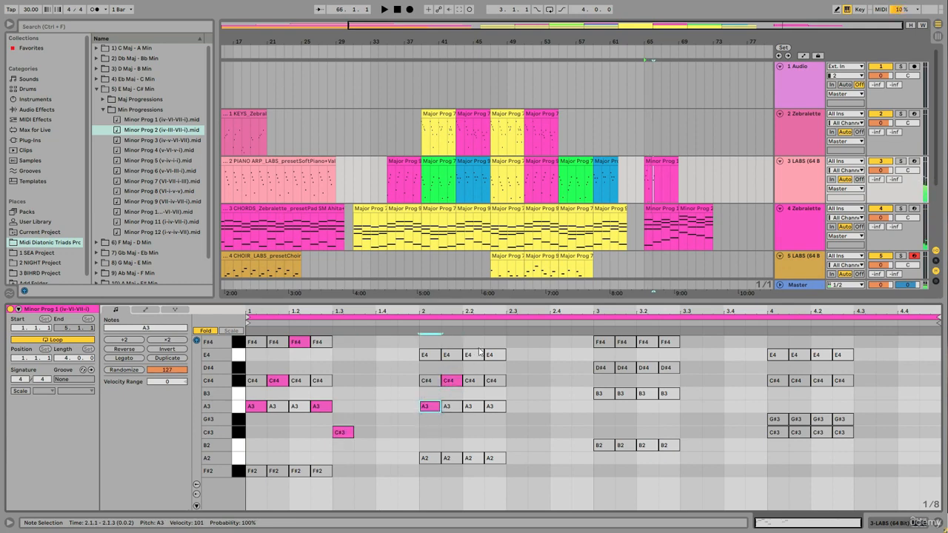
click(477, 355)
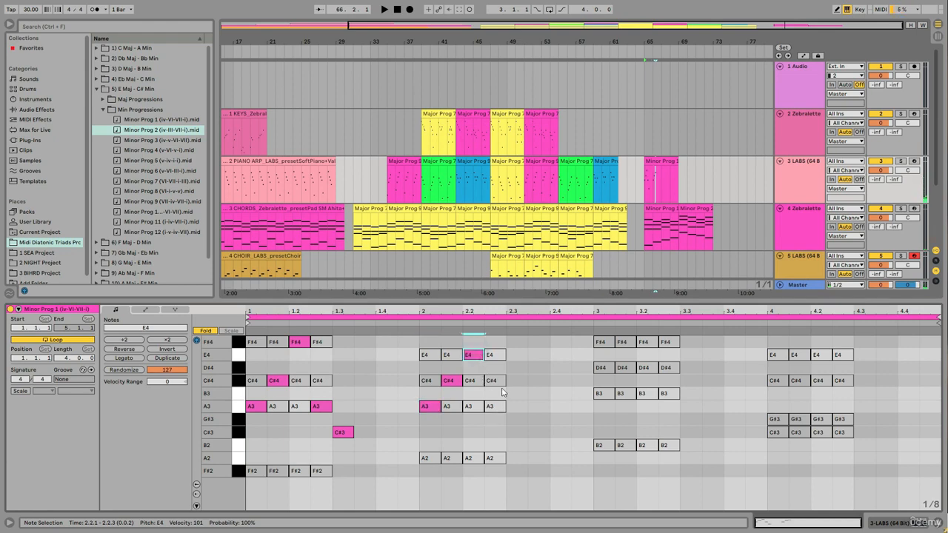
click(494, 407)
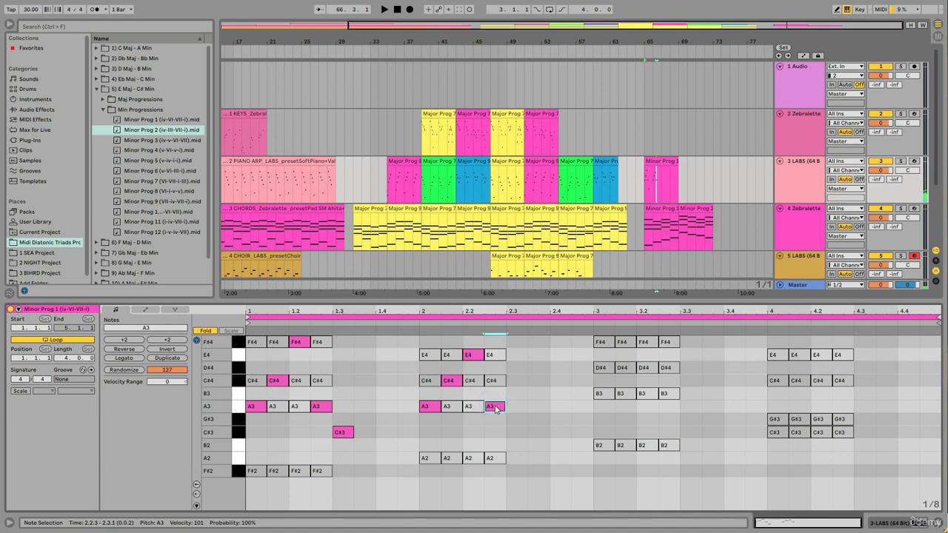
drag(495, 409, 518, 436)
key(space)
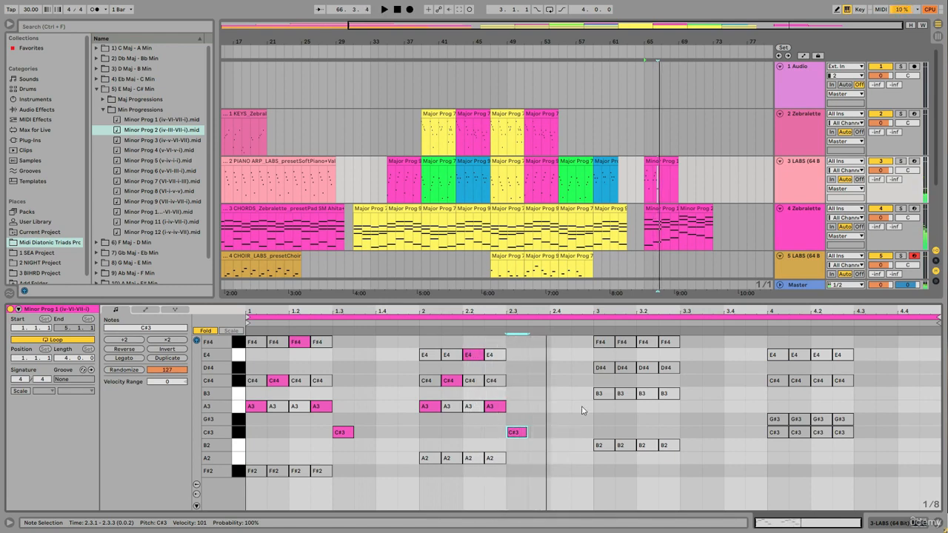
Activate B3, D#4, F#4 and D#4 in sequence in bar 3, place a B2 at 3.3, and play it back.
click(601, 394)
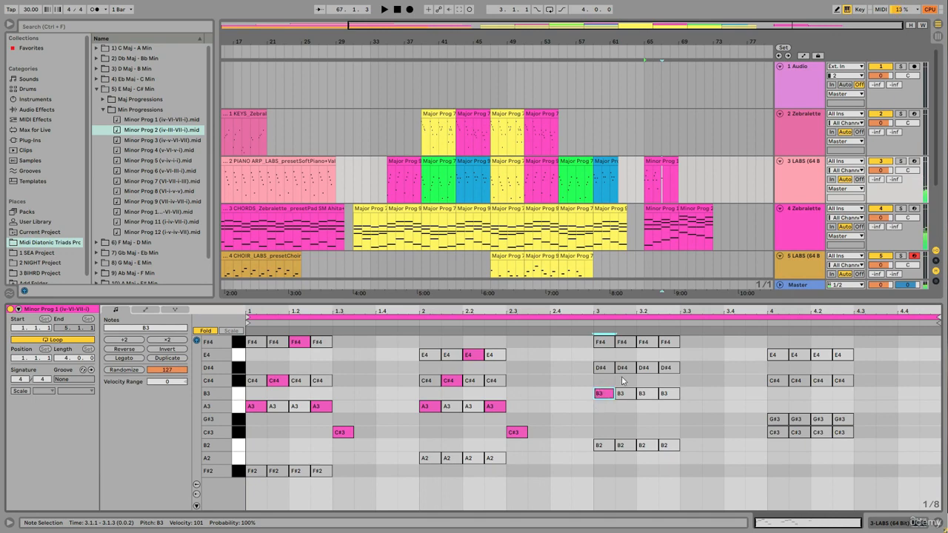
click(624, 371)
click(644, 343)
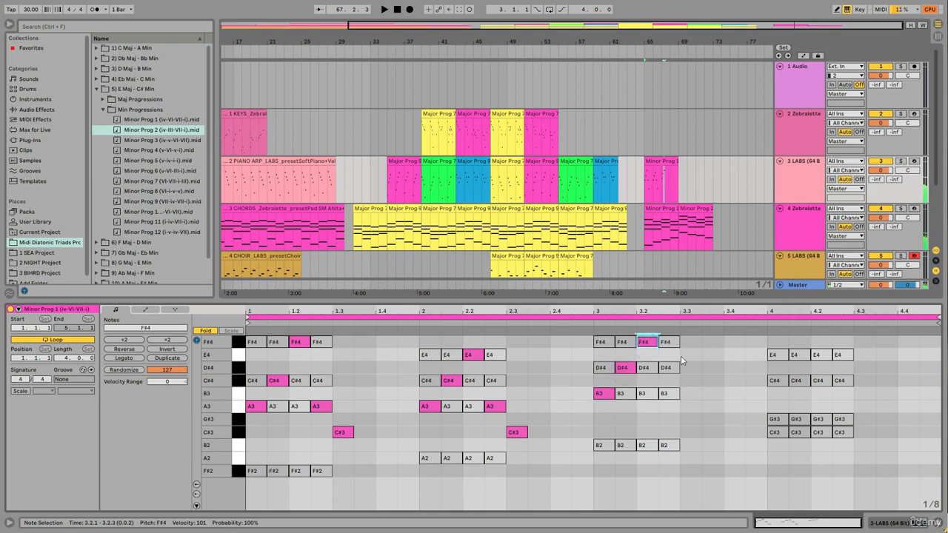
click(668, 368)
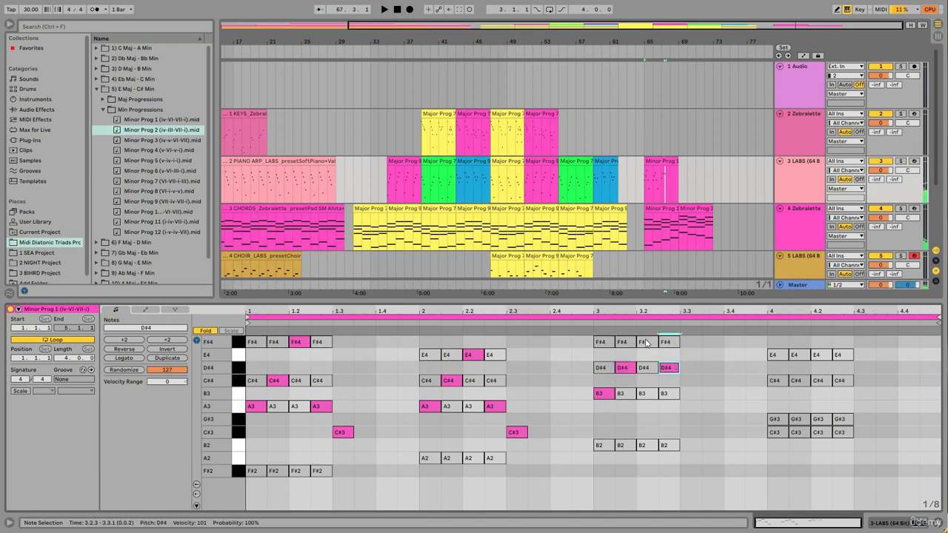
click(646, 343)
click(688, 409)
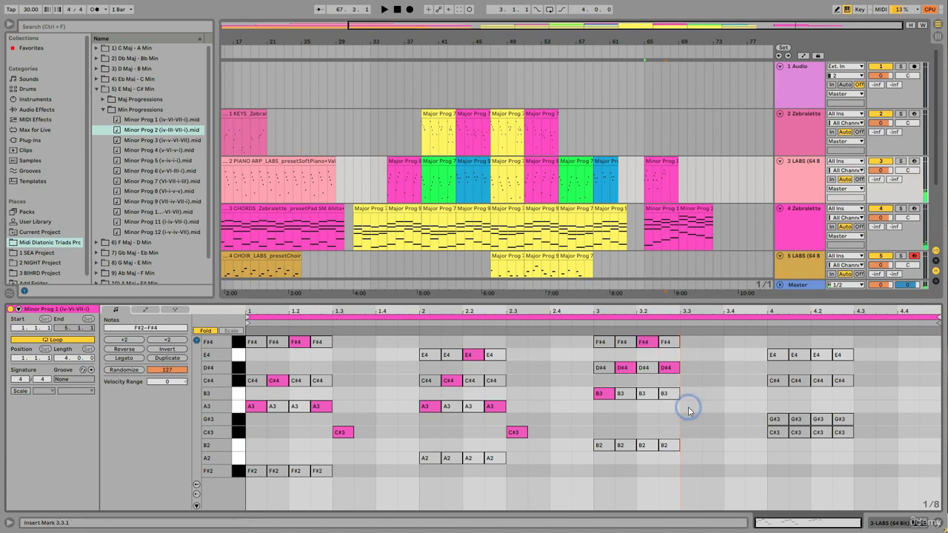
double_click(690, 410)
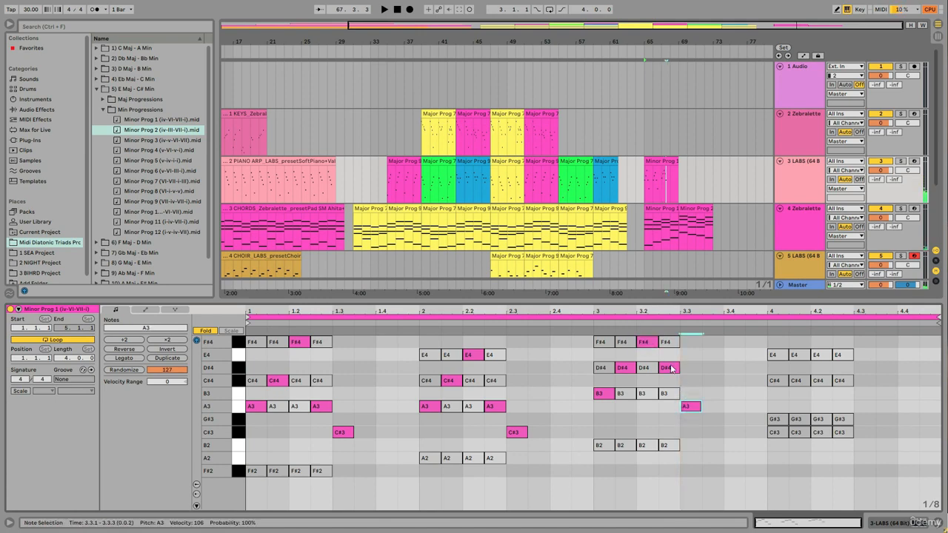
double_click(690, 432)
mouse_move(690, 433)
mouse_down()
mouse_move(692, 410)
mouse_move(694, 446)
mouse_up()
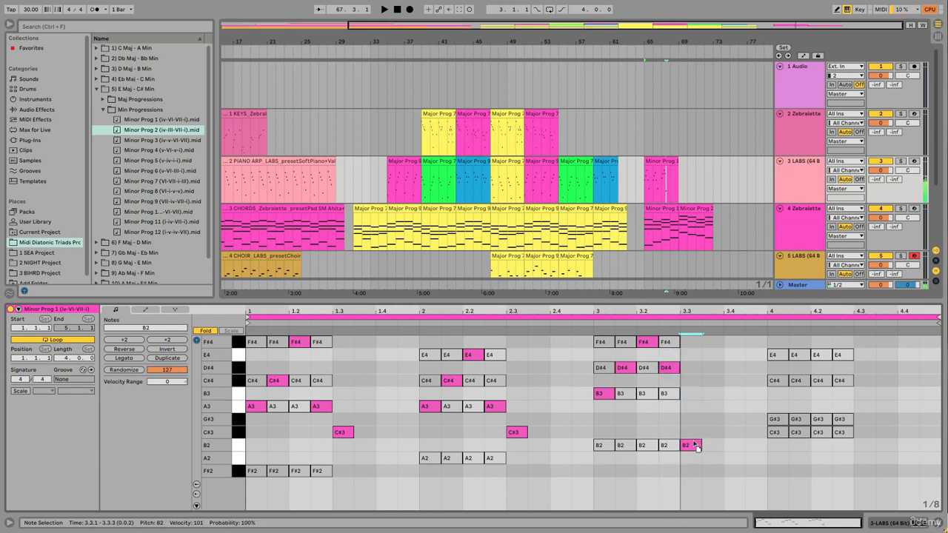
click(582, 323)
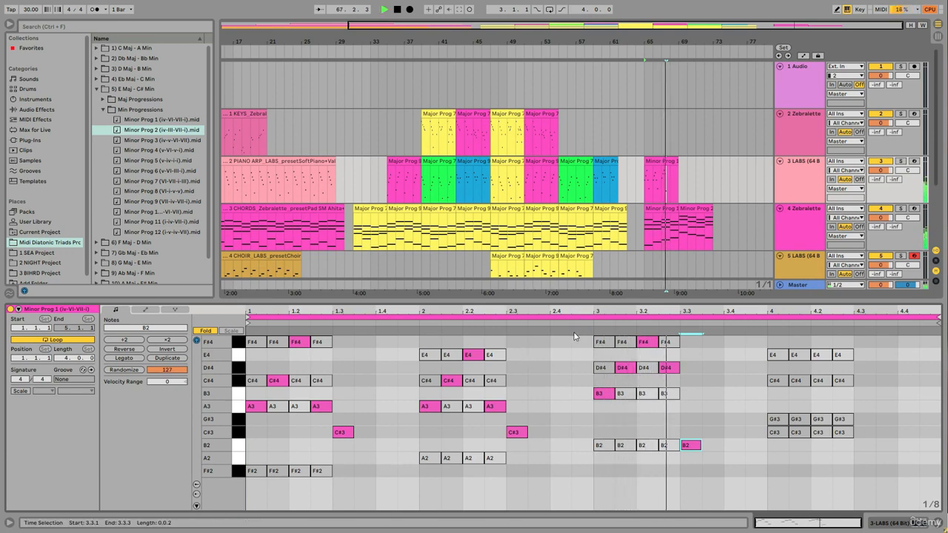
Activate C#3, G#3, C#4 and E4 in bar 4, add B3 and C#3 from 4.3, play back, and close the note view.
click(779, 438)
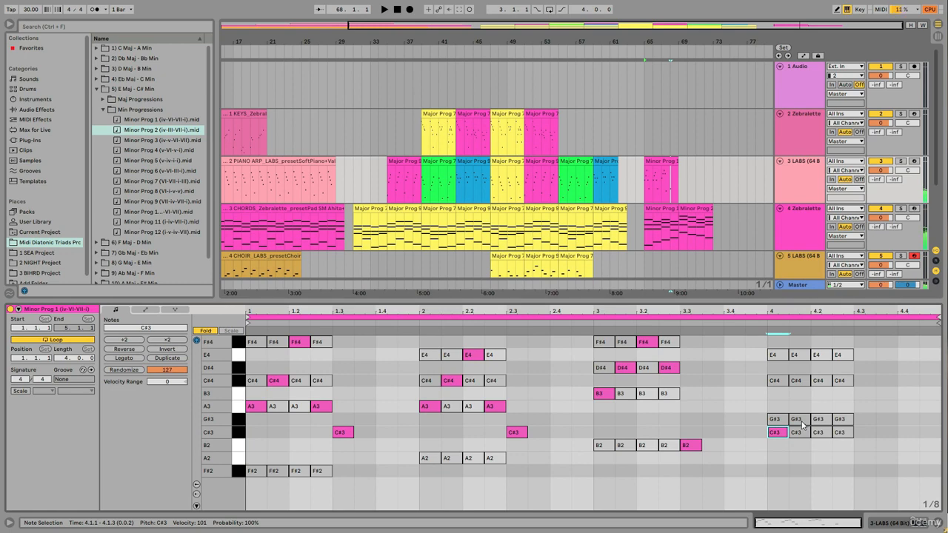
shift+click(802, 420)
shift+click(839, 358)
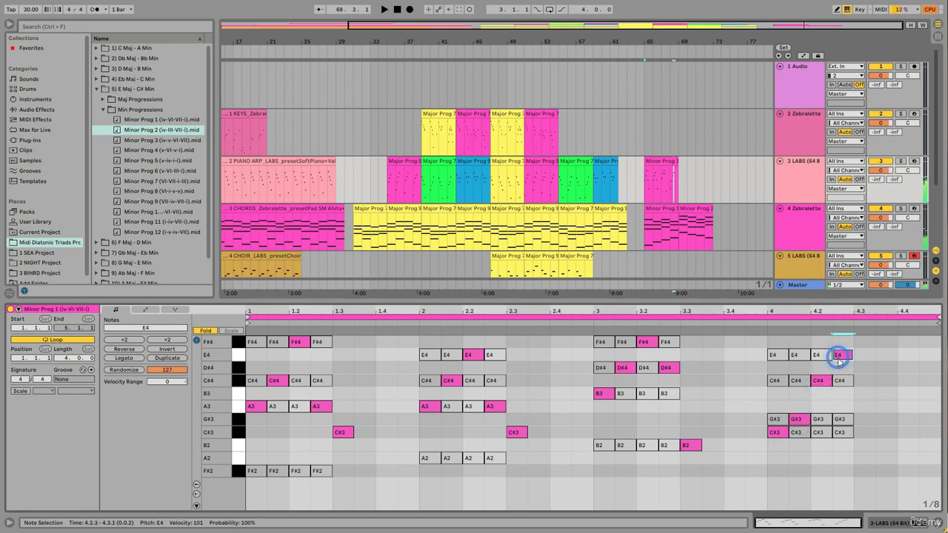
drag(842, 360, 888, 439)
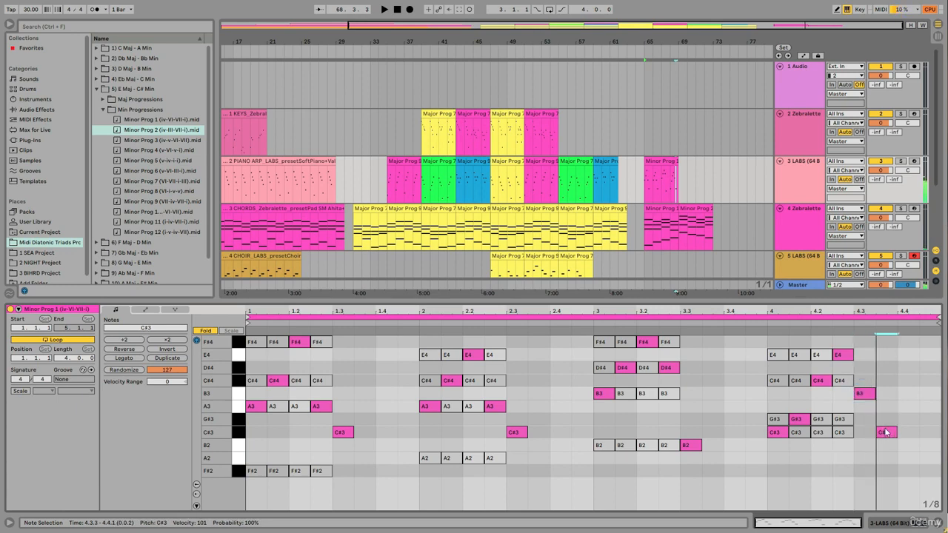
click(758, 322)
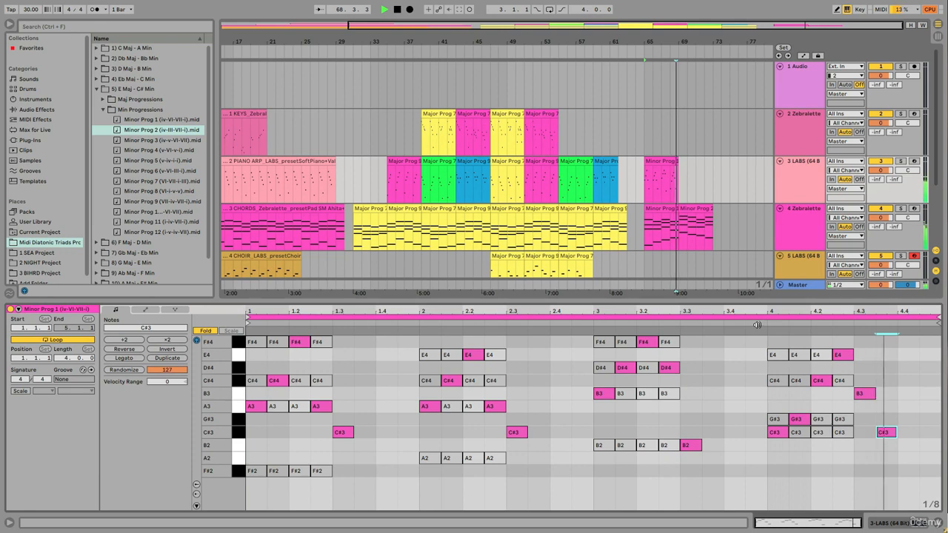
key(space)
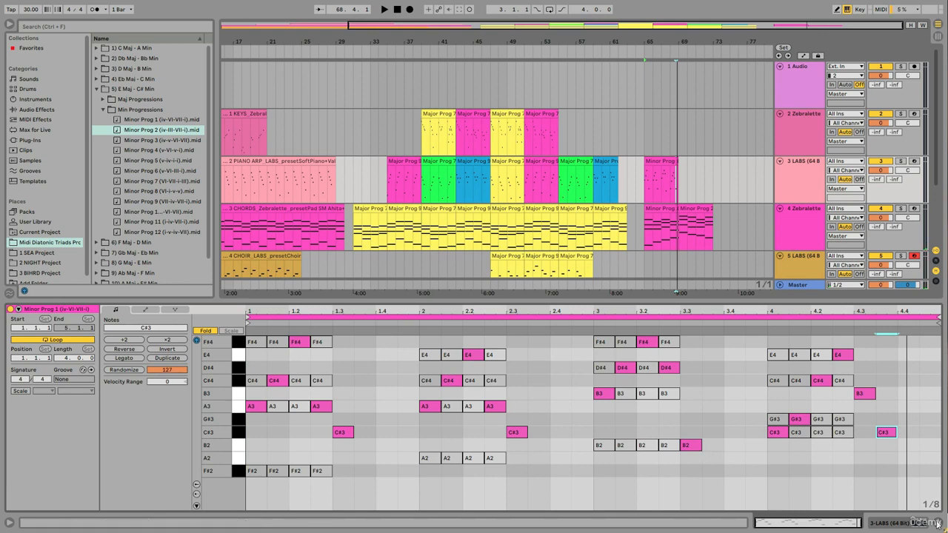
drag(633, 307, 633, 323)
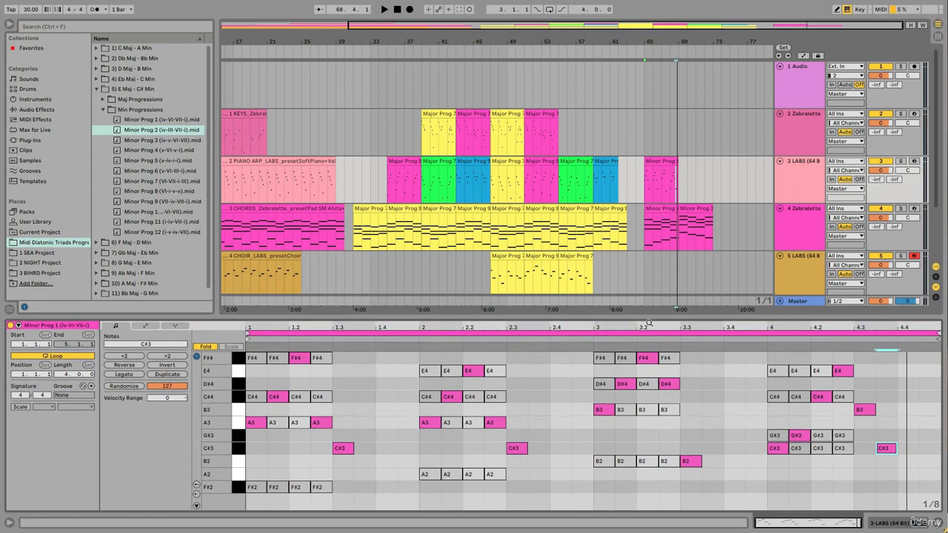
click(939, 525)
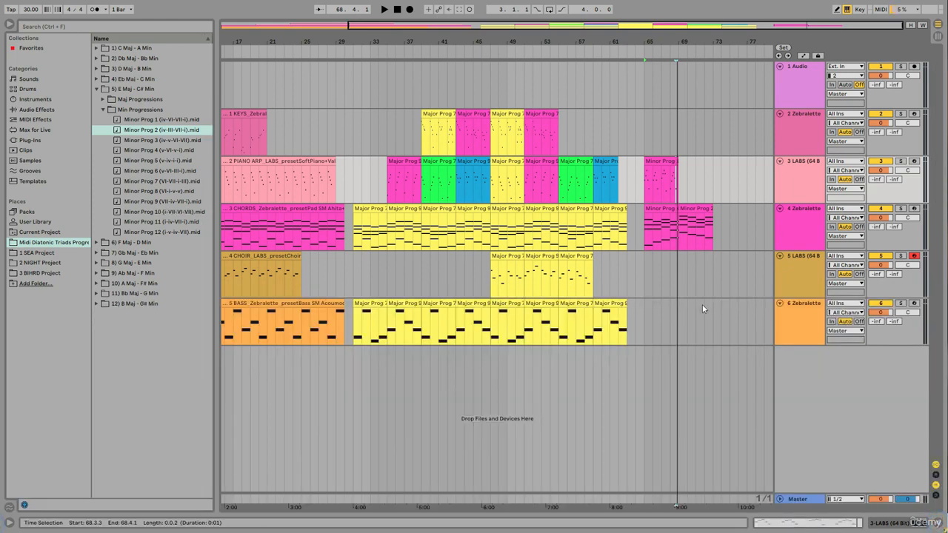
Copy the Minor Prog 1 chord clip at bar 65 from 4 Zebralette onto the 6 Zebralette bass track and open its notes.
click(660, 209)
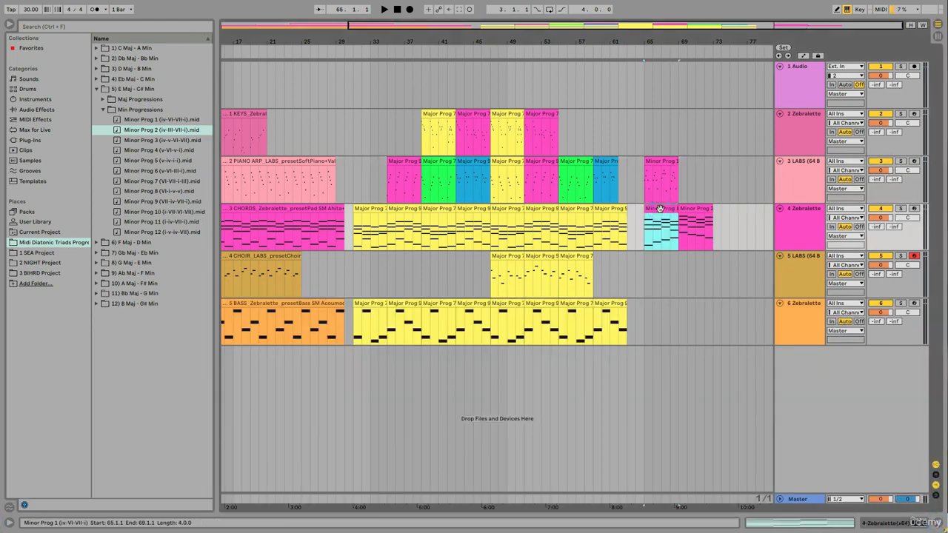
drag(659, 210, 658, 304)
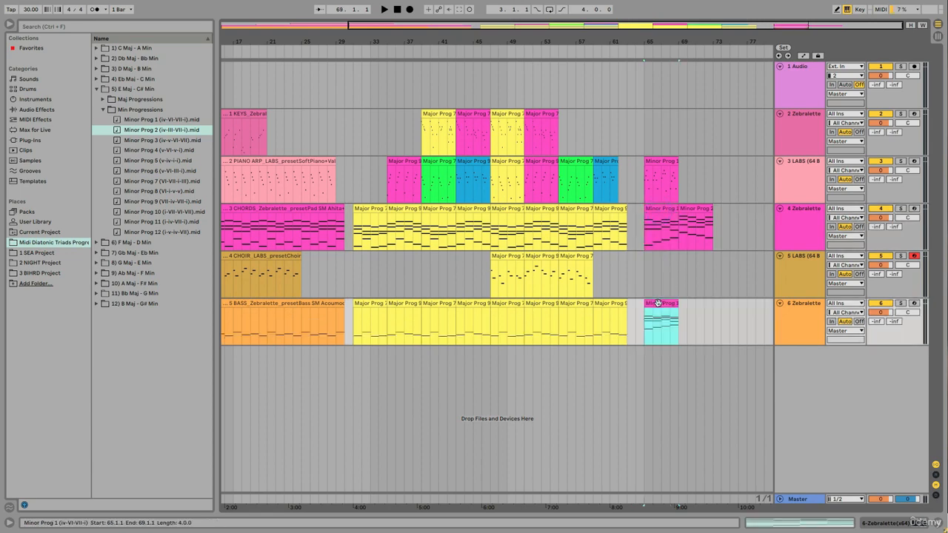
double_click(657, 304)
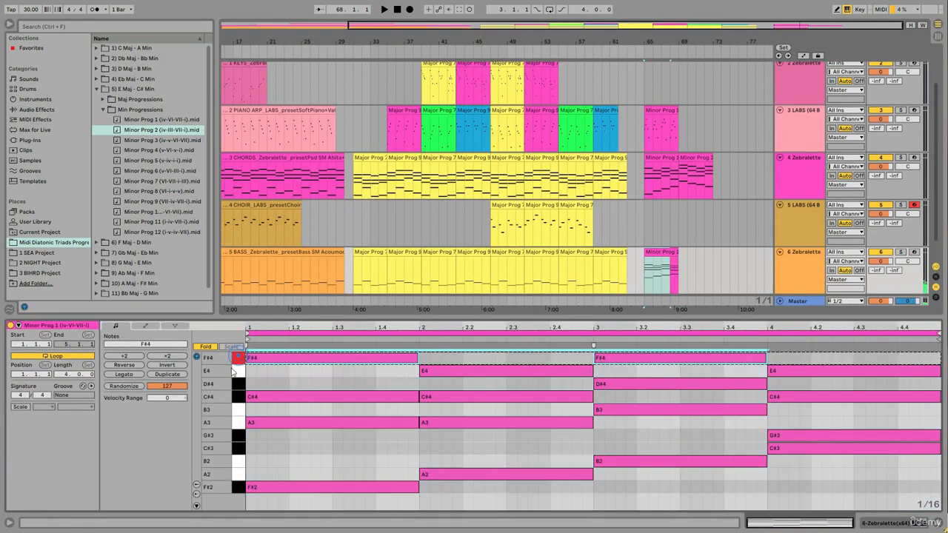
Deactivate all chord notes from G#3 to F#4 in the bass clip and select the C#3 bass note.
drag(232, 371, 262, 442)
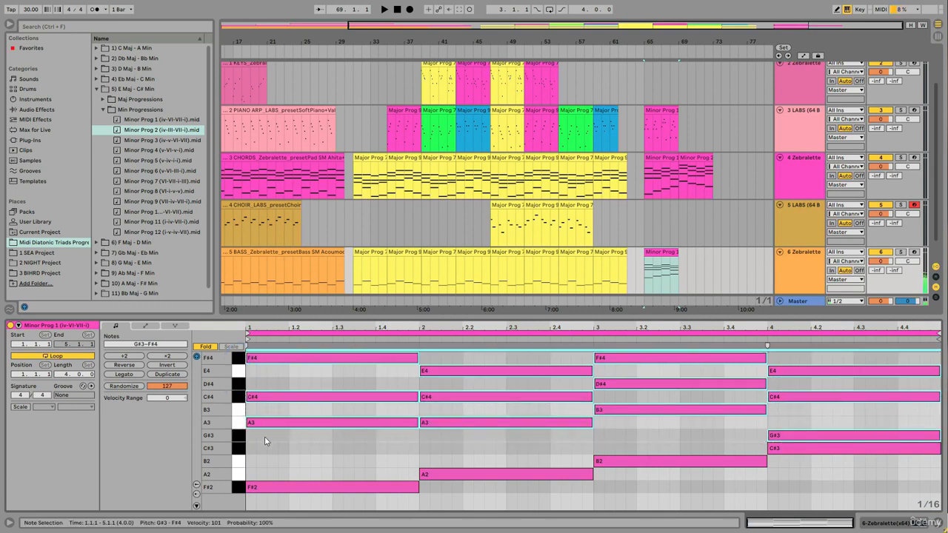
key(0)
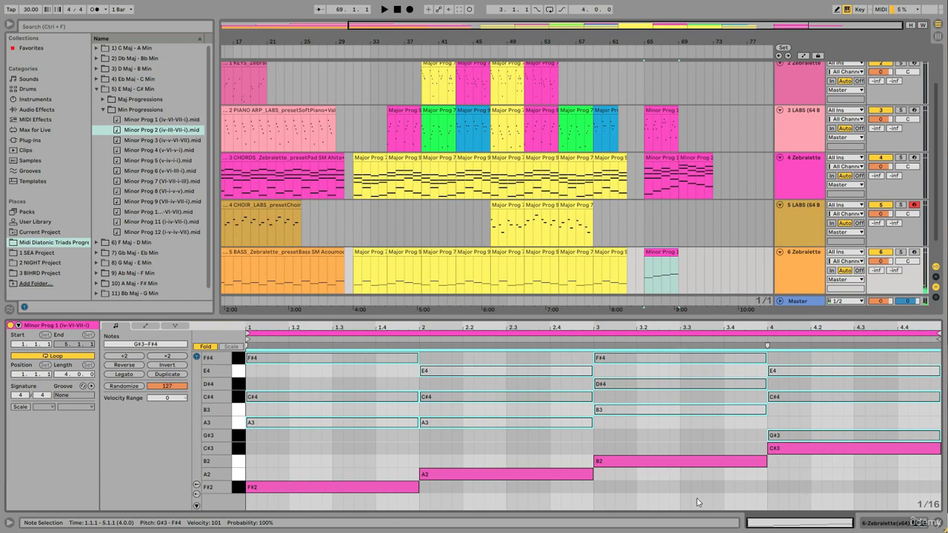
click(236, 459)
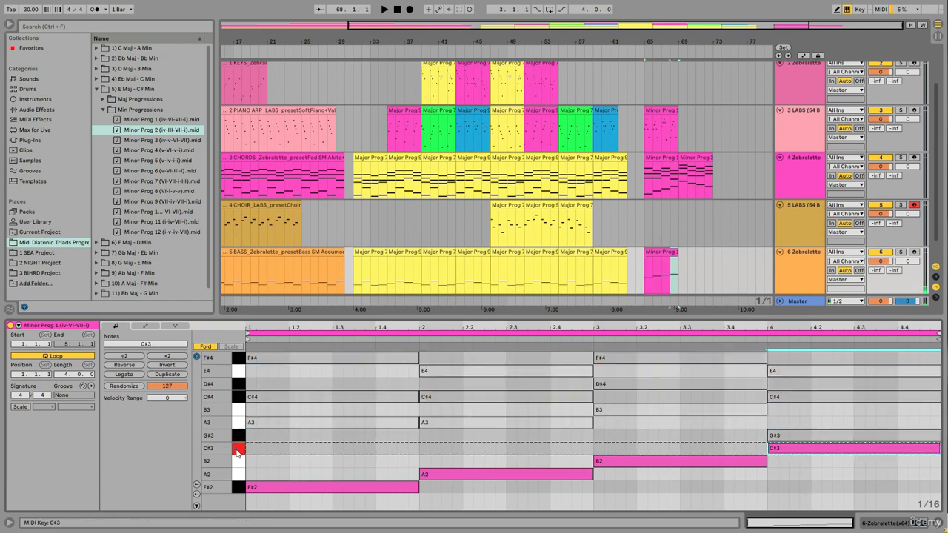
Delete the deactivated chord notes from G#3 to F#4 in the bass clip, keeping only F#2, A2, B2 and C#3.
click(237, 461)
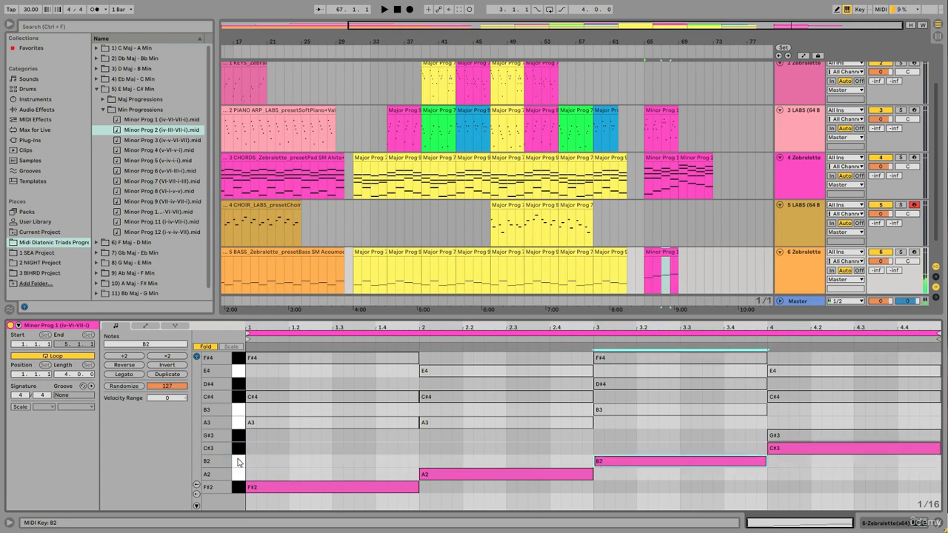
drag(235, 455, 233, 490)
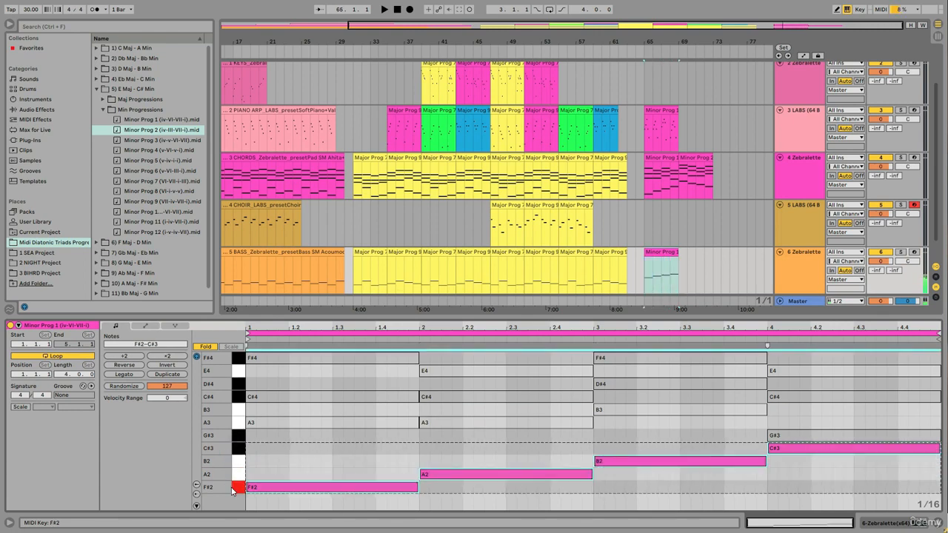
click(653, 253)
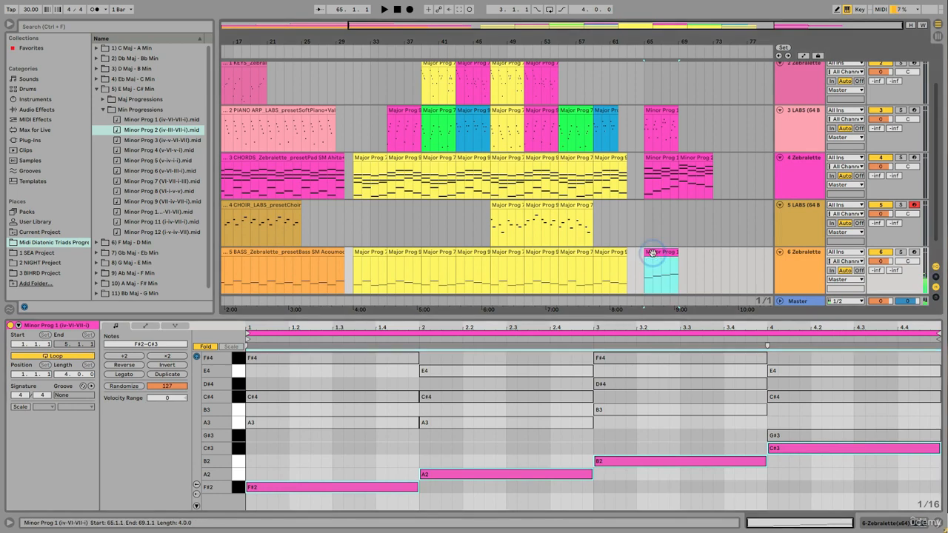
click(205, 346)
drag(300, 317, 300, 240)
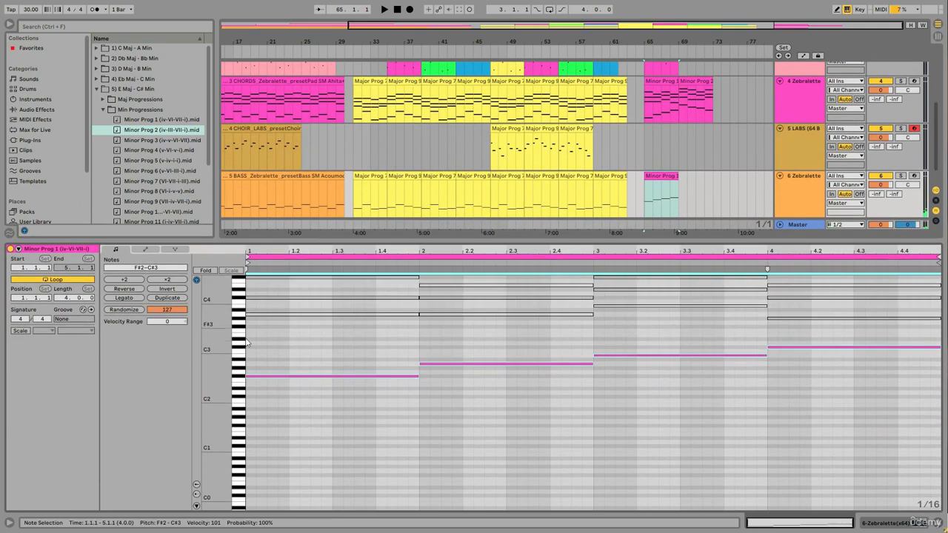
drag(239, 364, 488, 413)
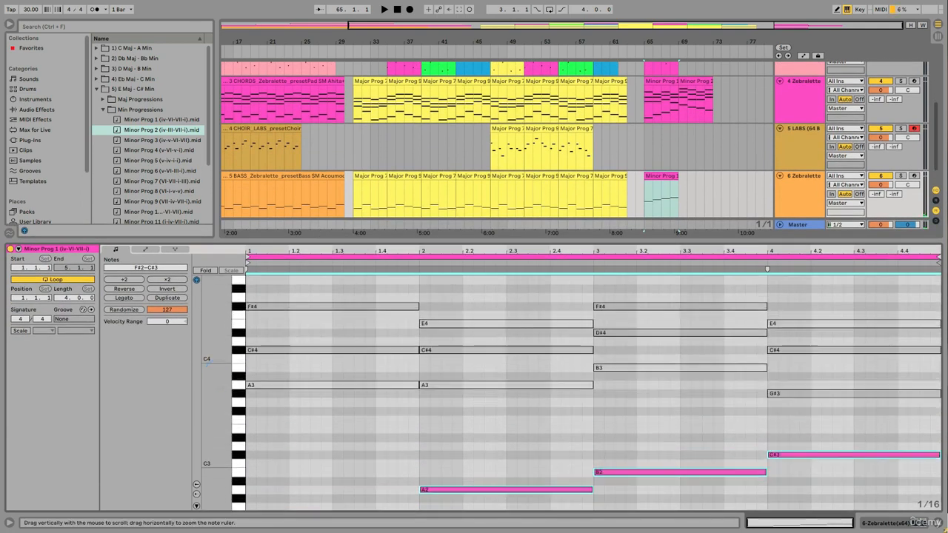
drag(832, 424, 317, 300)
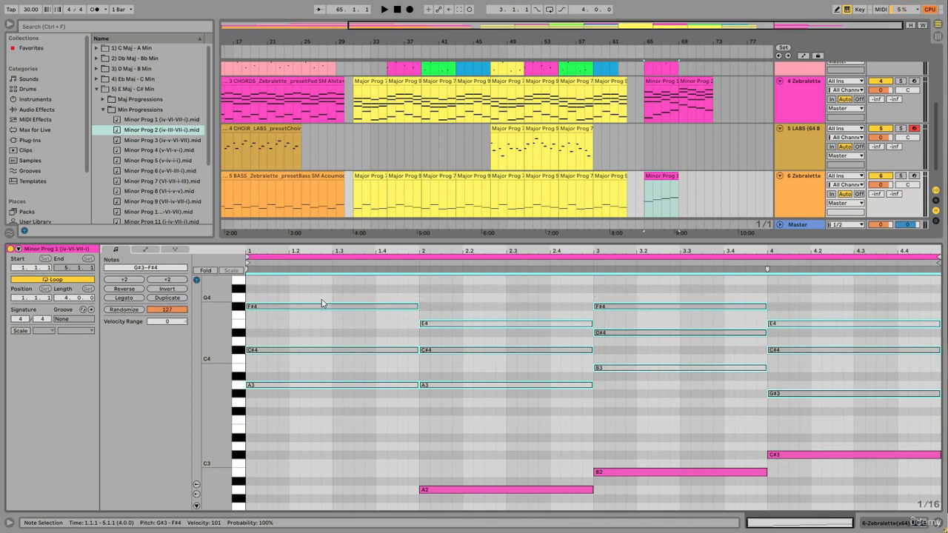
key(Delete)
key(f)
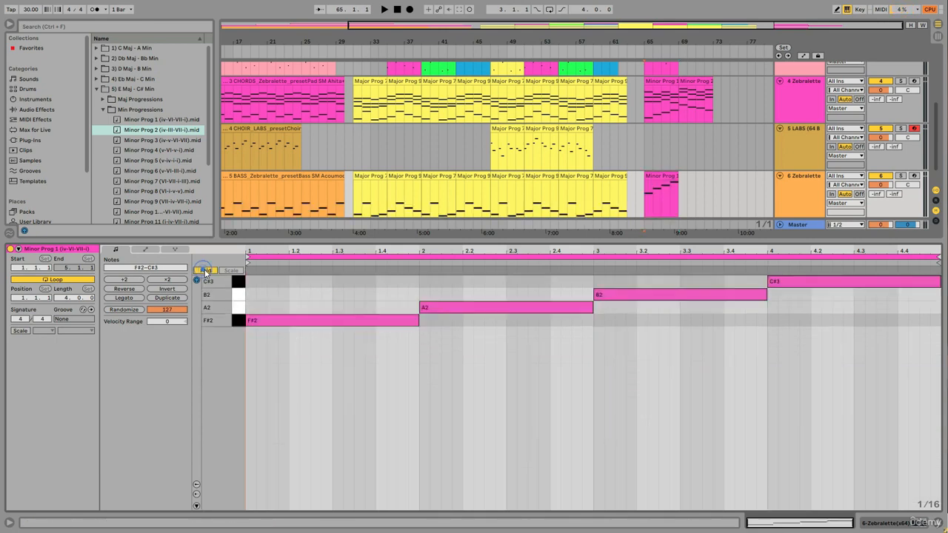
Transpose all four bass notes down by 12 semitones, play the clip back, and close the note view.
key(space)
click(658, 178)
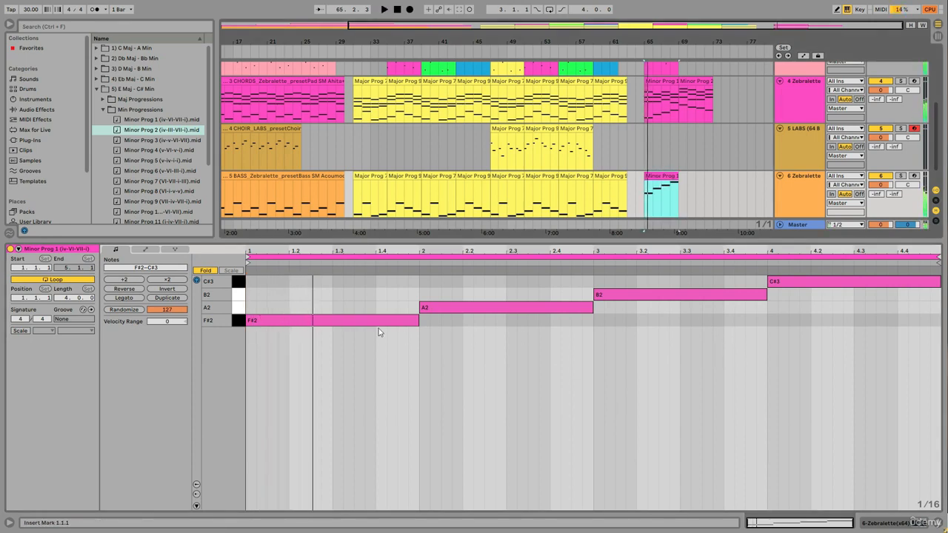
click(200, 270)
scroll(296, 363, down, 5)
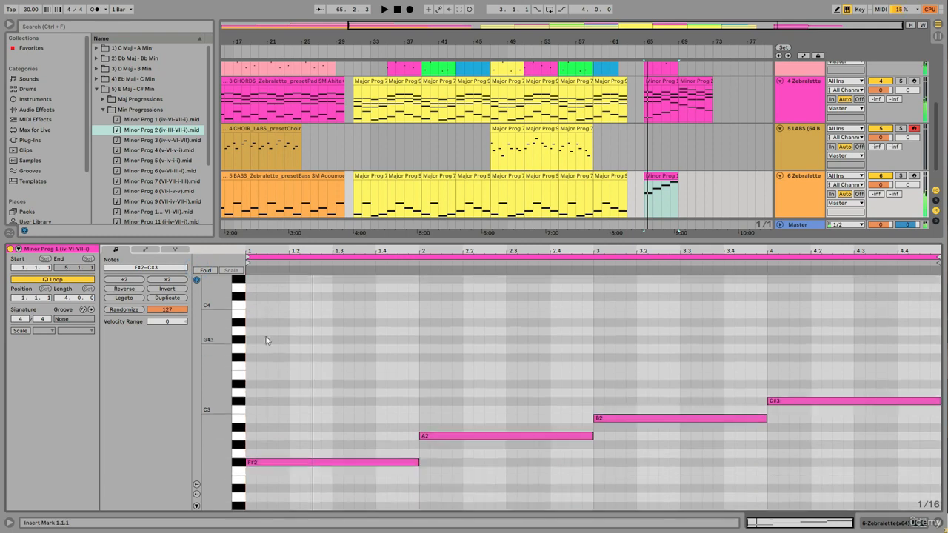
drag(237, 323, 245, 392)
scroll(288, 380, down, 2)
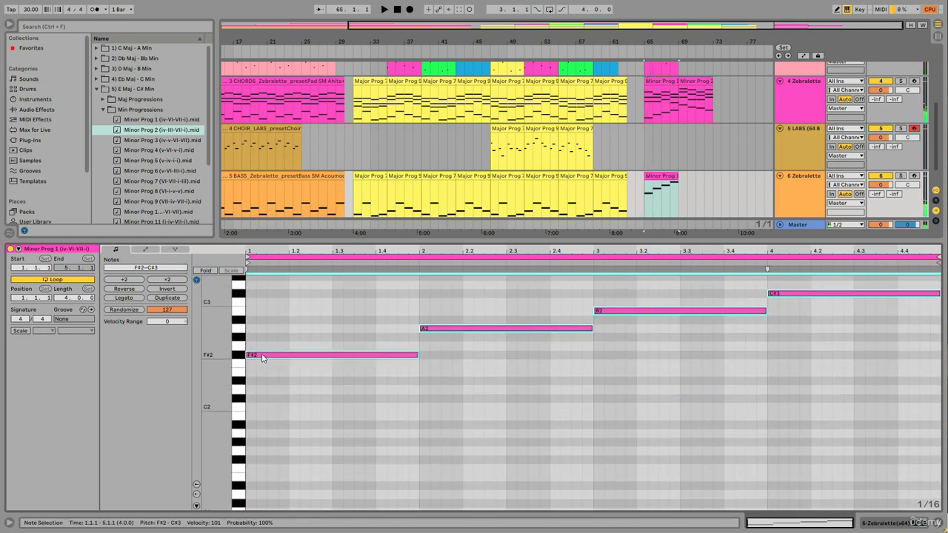
key(Down)
key(Down)
key(Down)
key(Down)
key(Down)
key(Down)
key(Down)
key(Down)
key(Down)
key(Down)
key(Down)
key(Down)
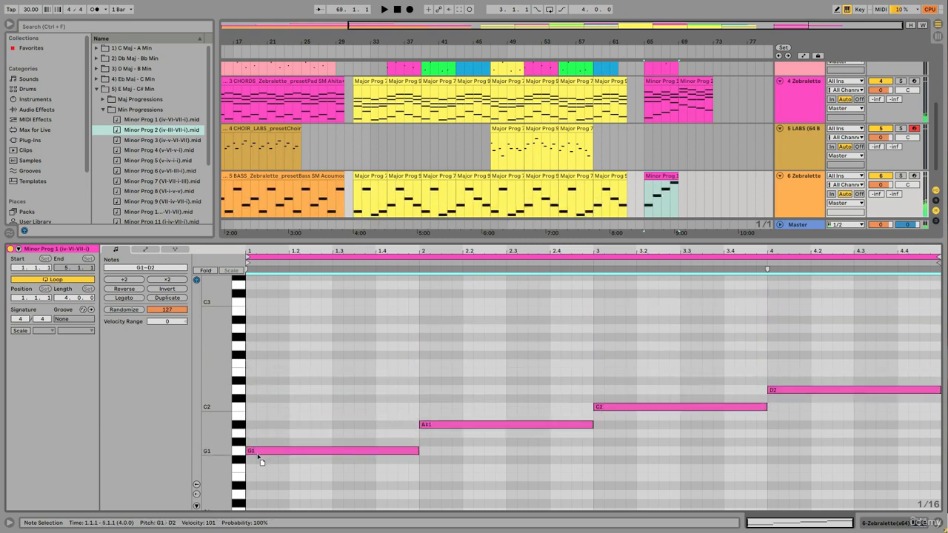
key(space)
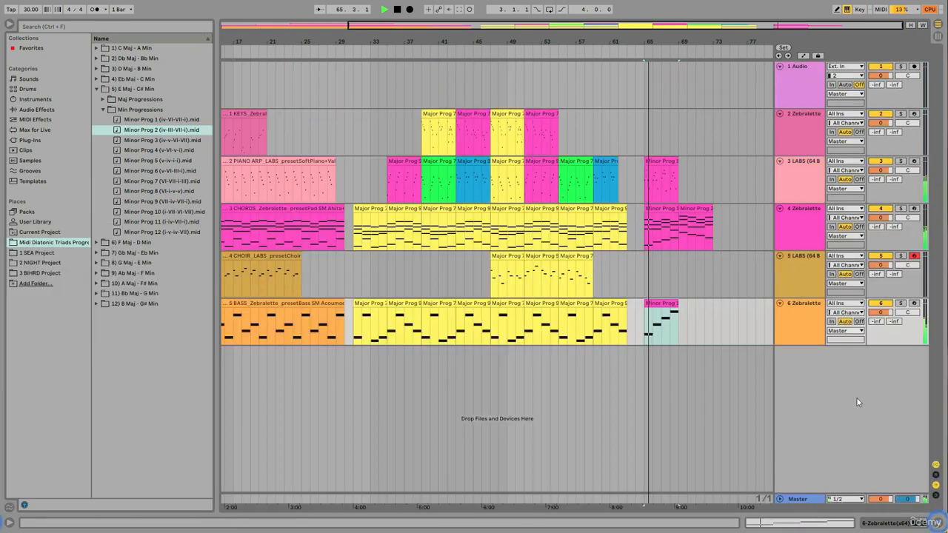
key(ctrl+alt+l)
Copy the Minor Prog 1 arpeggio clip at bar 65 from 3 LABS onto the 2 Zebralette keys track and play it.
drag(702, 37, 695, 78)
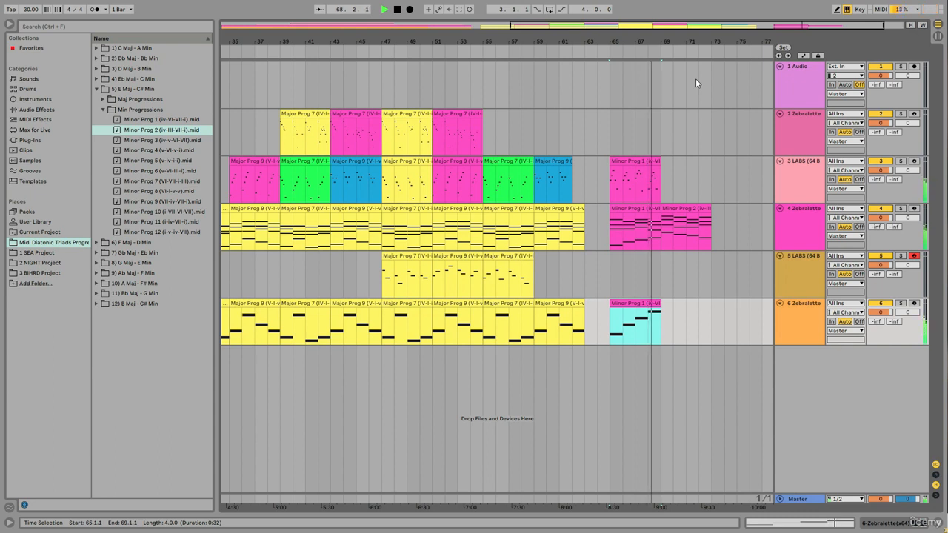
click(633, 175)
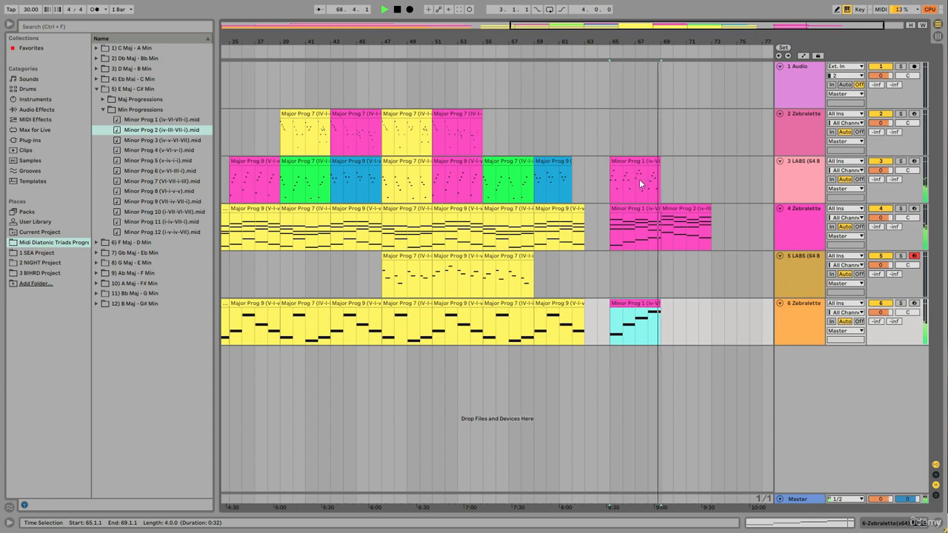
click(641, 174)
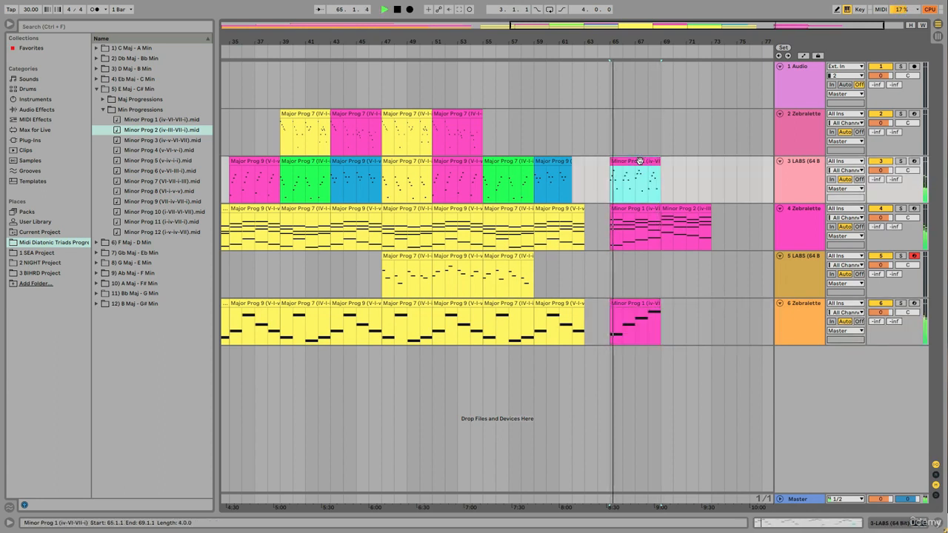
click(688, 210)
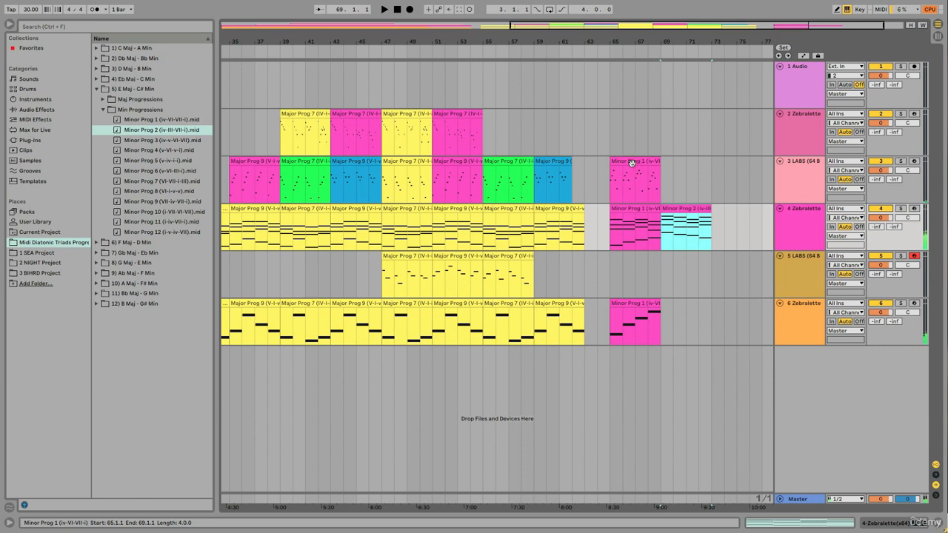
click(632, 162)
drag(631, 162, 632, 152)
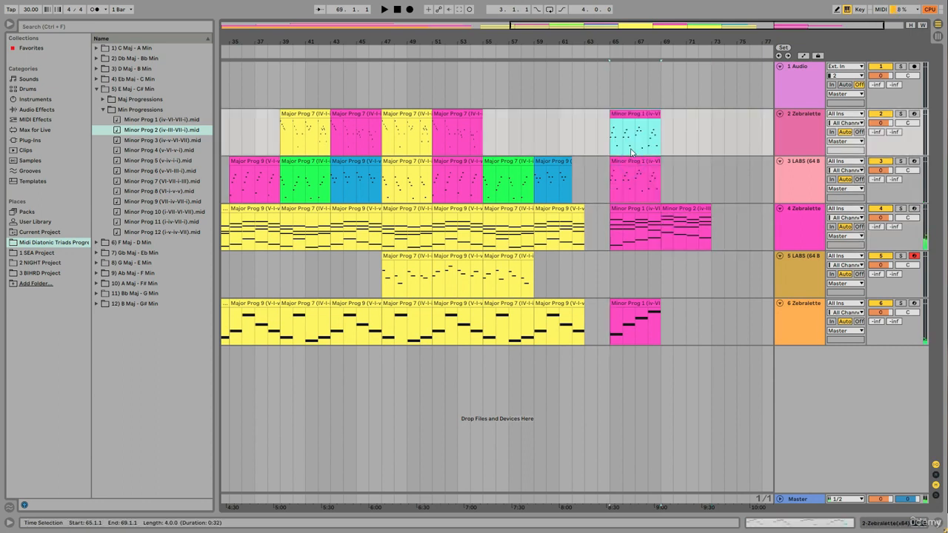
key(space)
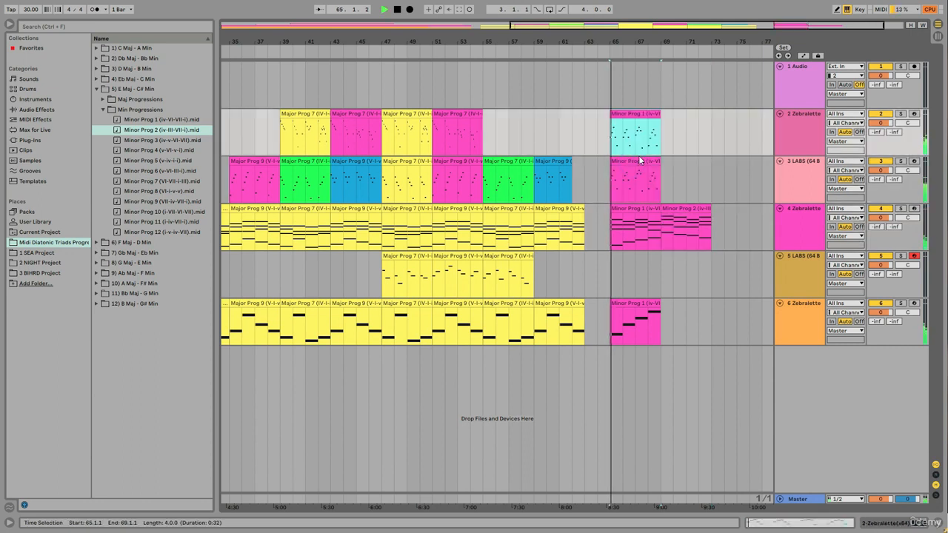
Open the copied keys clip's notes in folded view and set its fixed grid to 1/16.
double_click(630, 119)
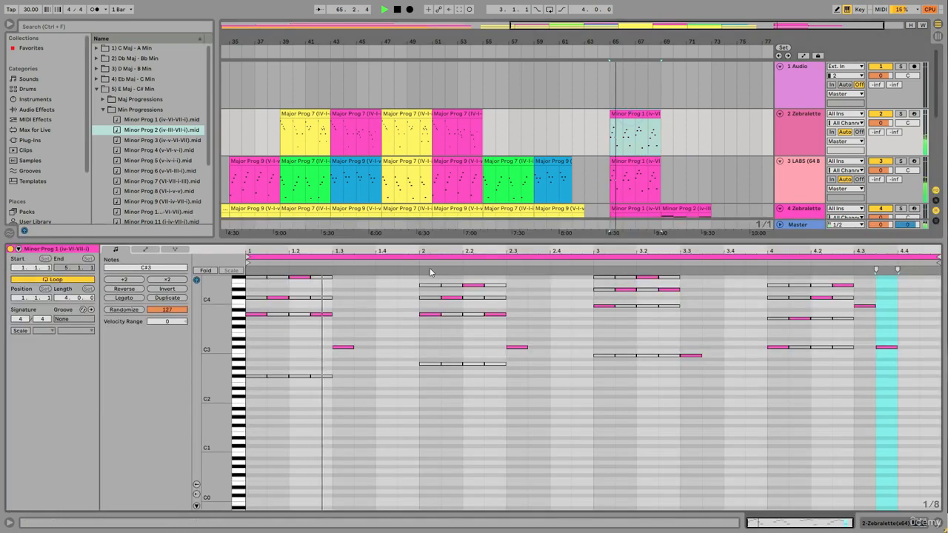
click(205, 270)
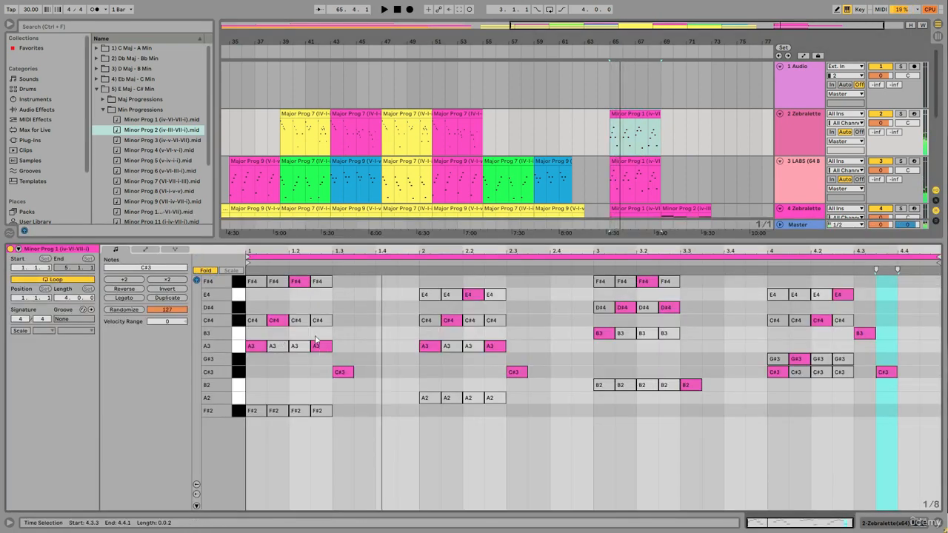
right_click(326, 346)
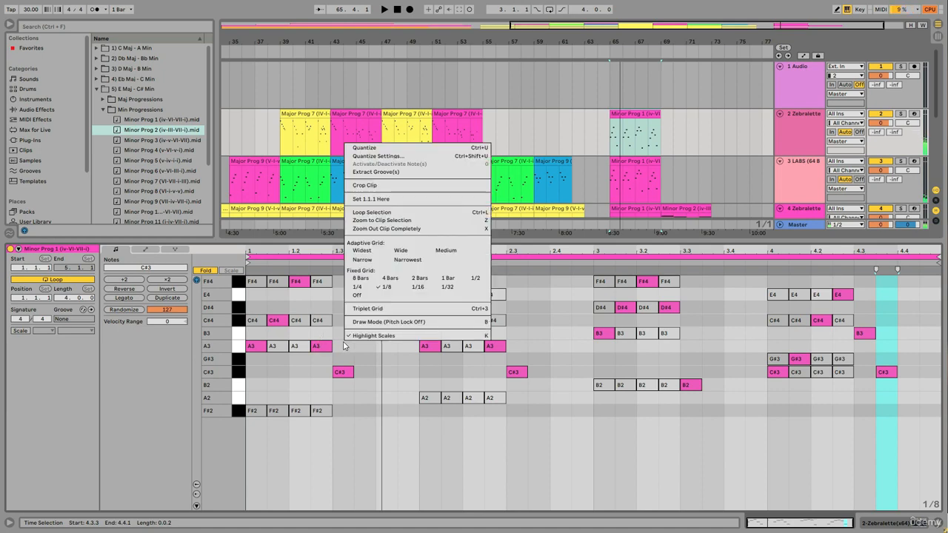
click(423, 293)
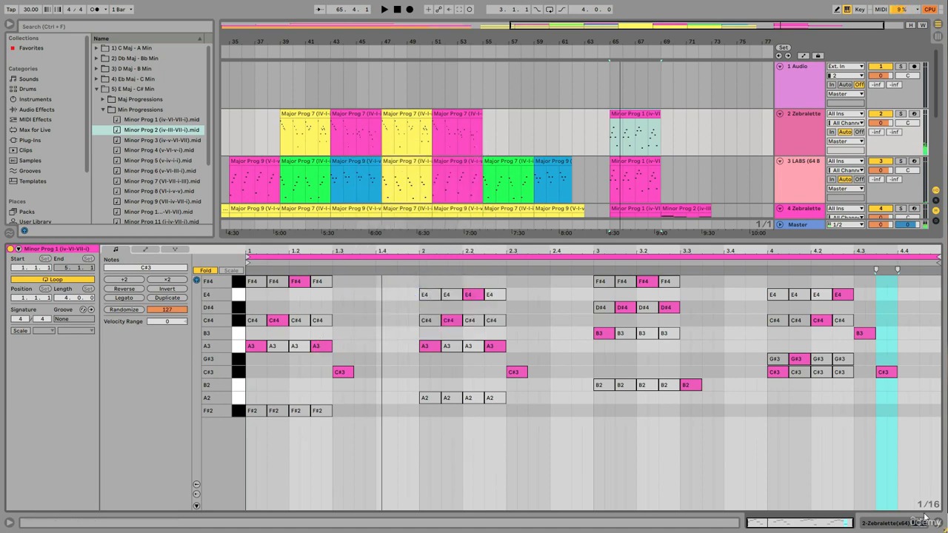
right_click(882, 465)
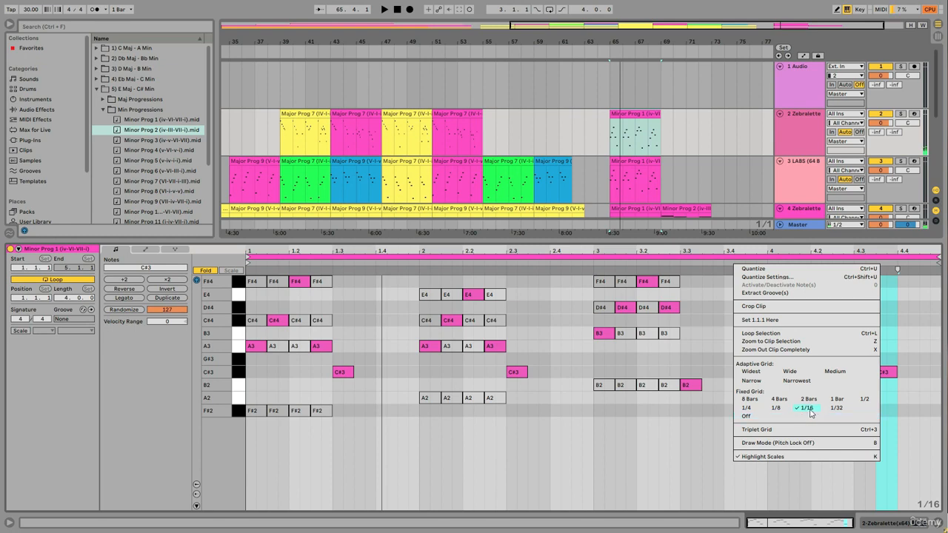
click(621, 458)
In bar 1, move F#4 to a short B3 at 1.2.2, shift C#3 to 1.2.4, and shorten A3 and C#3 to sixteenths.
click(281, 320)
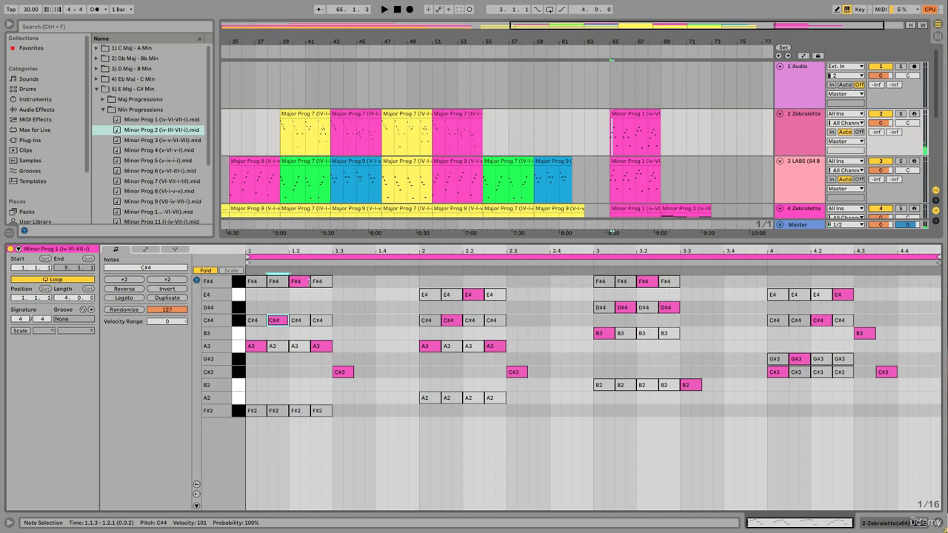
drag(308, 282, 304, 336)
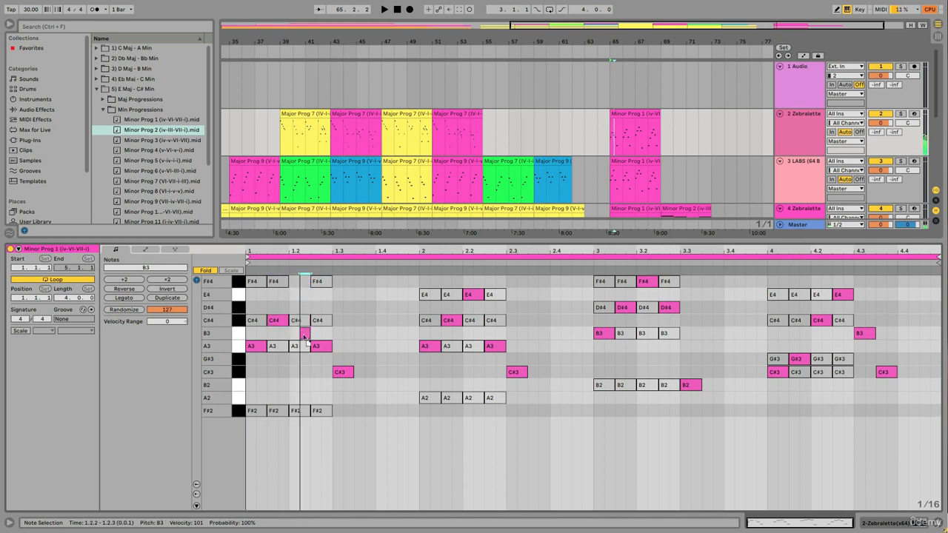
drag(344, 374, 333, 376)
key(space)
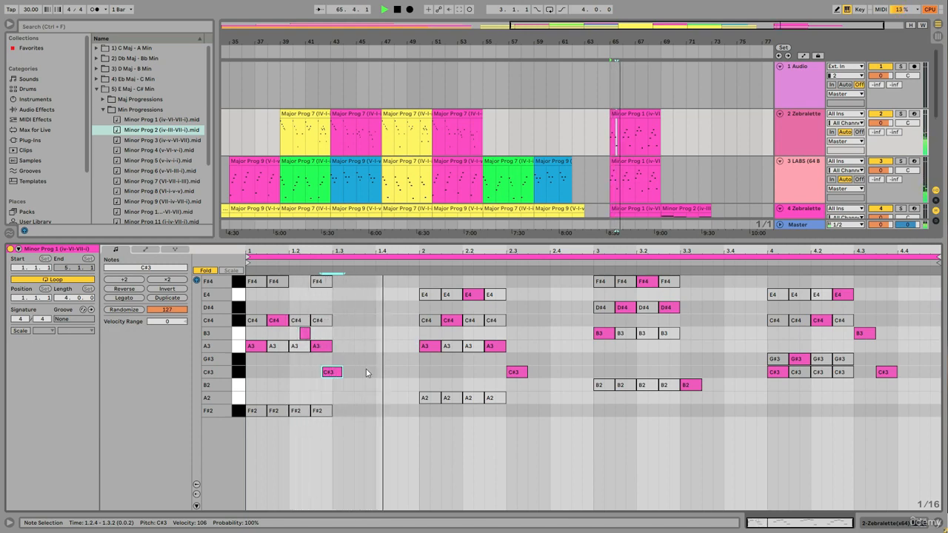
drag(331, 346, 332, 371)
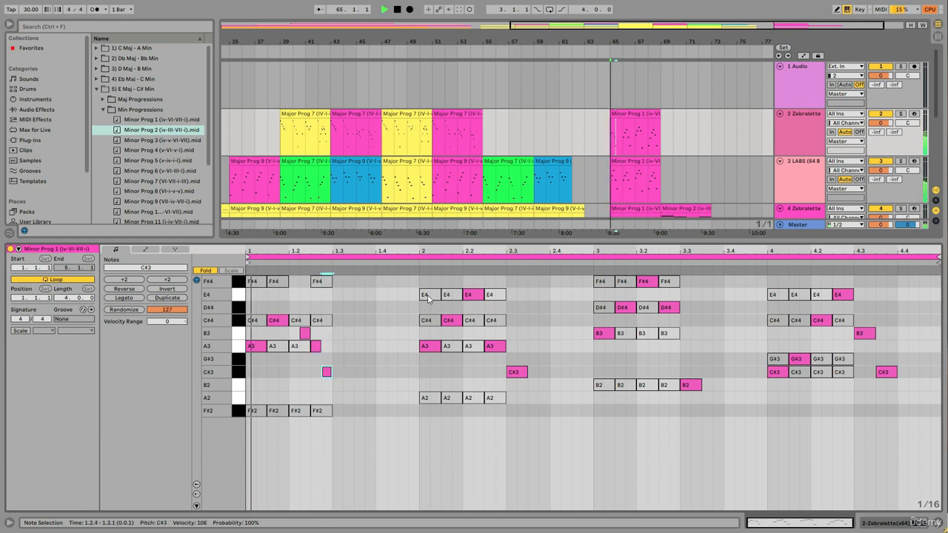
In bar 2, add a G#3 at 2.2.4, raise the C#3 at 2.3 to B3, and play from bar 2.
click(415, 265)
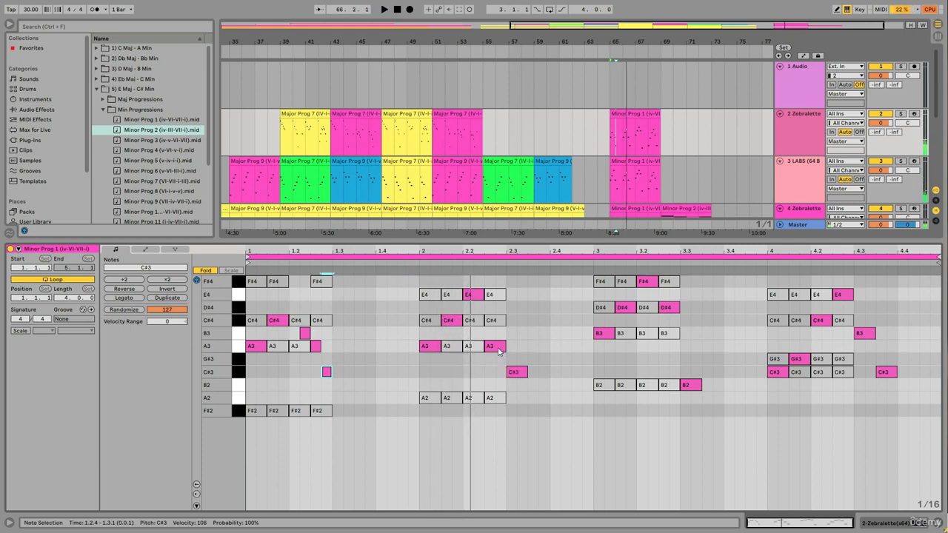
double_click(503, 358)
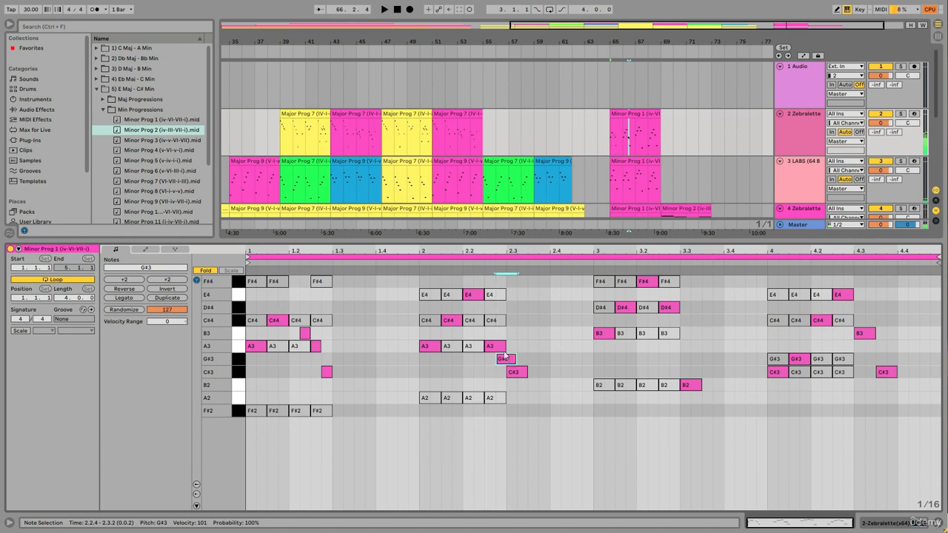
click(415, 273)
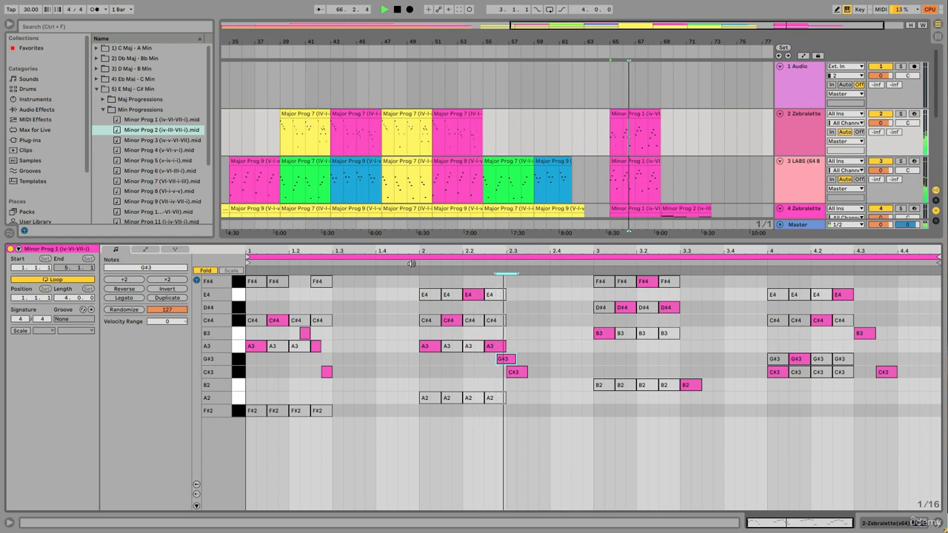
click(522, 374)
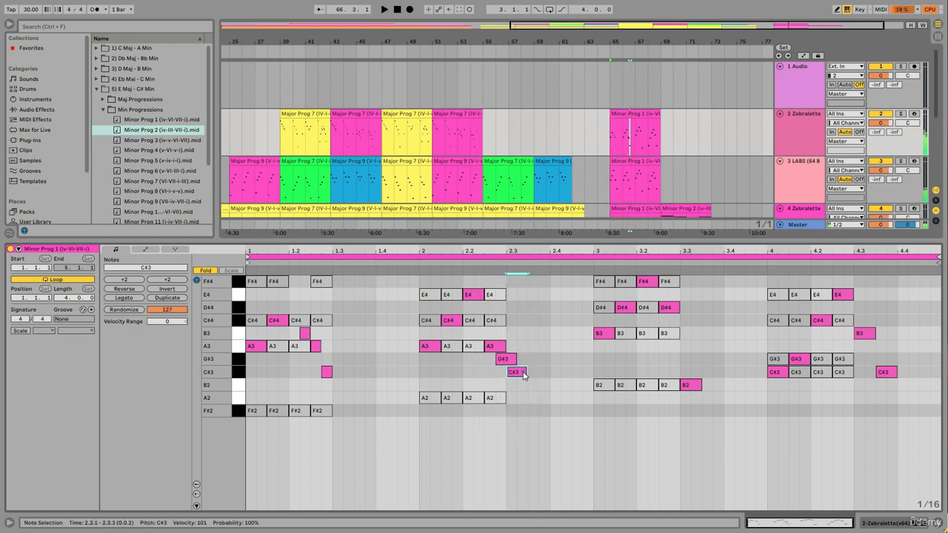
drag(524, 366, 522, 335)
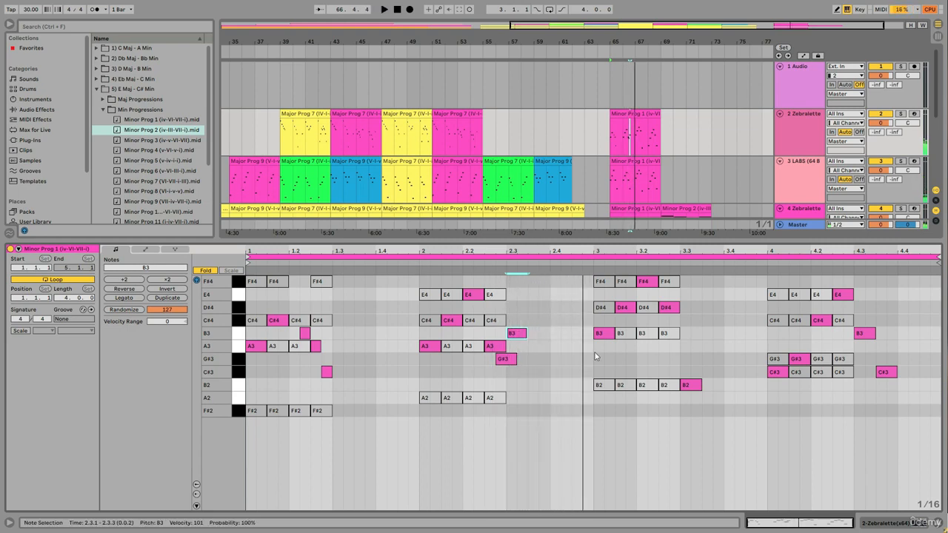
In bar 3, add C#4 at 3.1.2, place F#4 at 3.2.3 and D#4 at 3.2.4, and play from bar 3.
click(602, 334)
drag(601, 334, 613, 324)
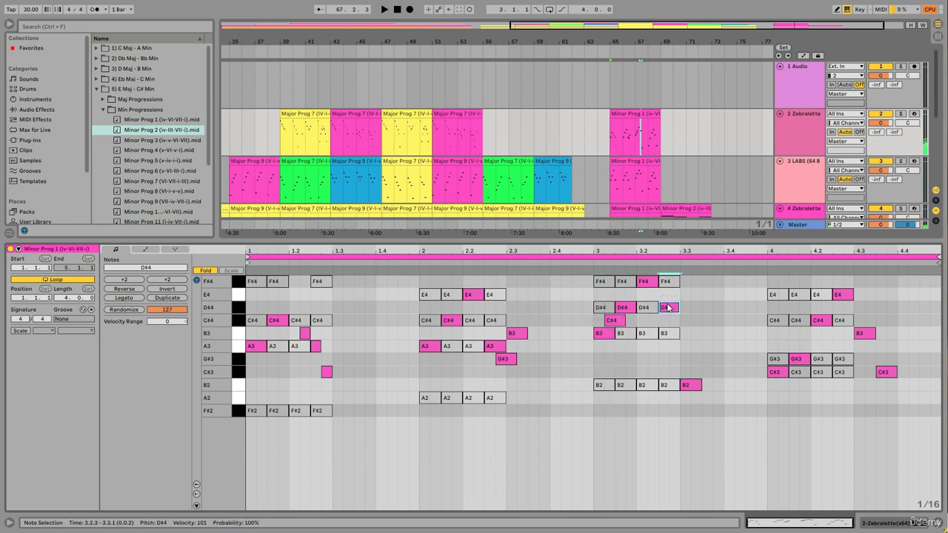
drag(667, 308, 668, 288)
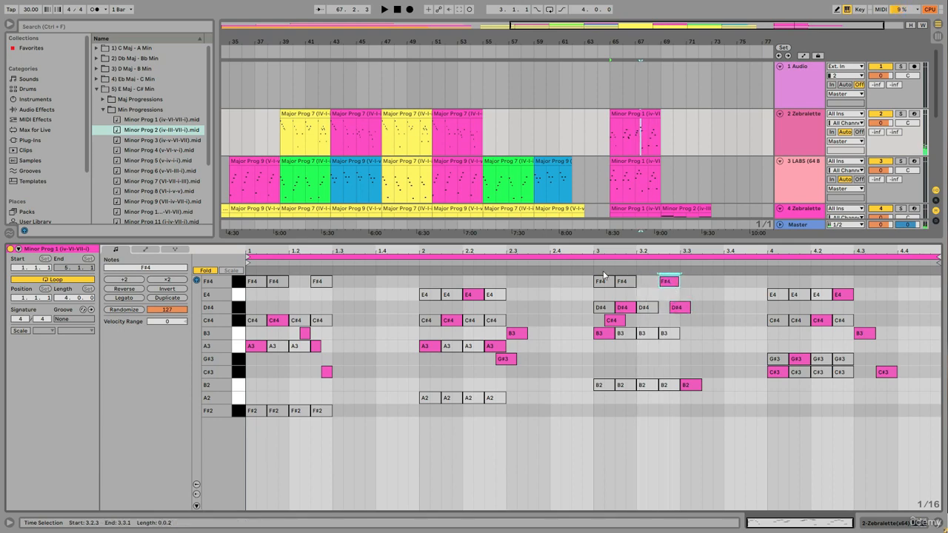
click(590, 263)
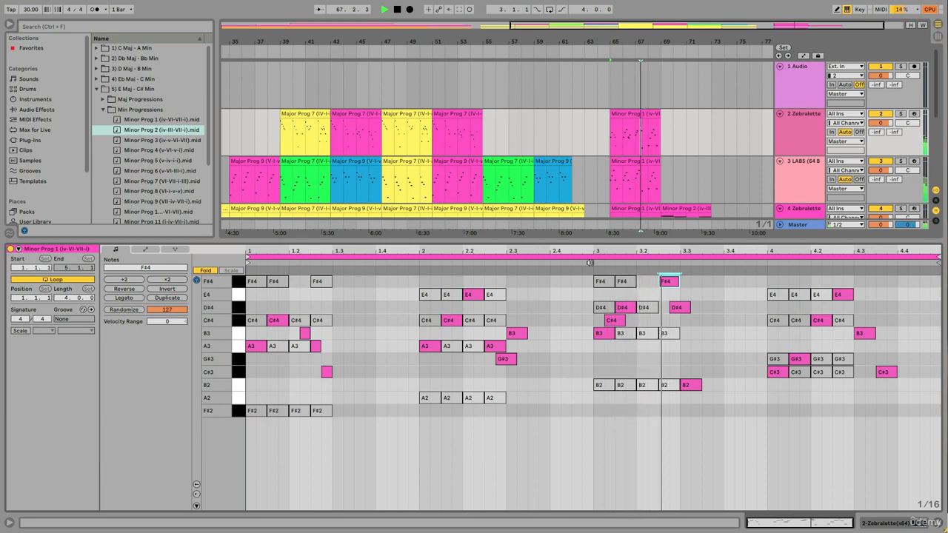
In bar 3, raise the B2 at 3.3.1 to B3 and play from bar 3.
key(space)
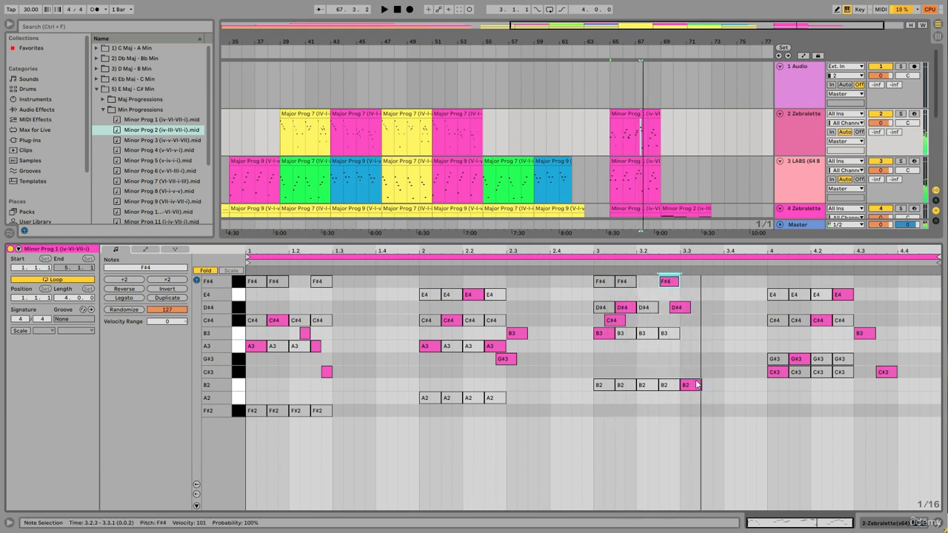
click(692, 385)
drag(694, 381, 694, 334)
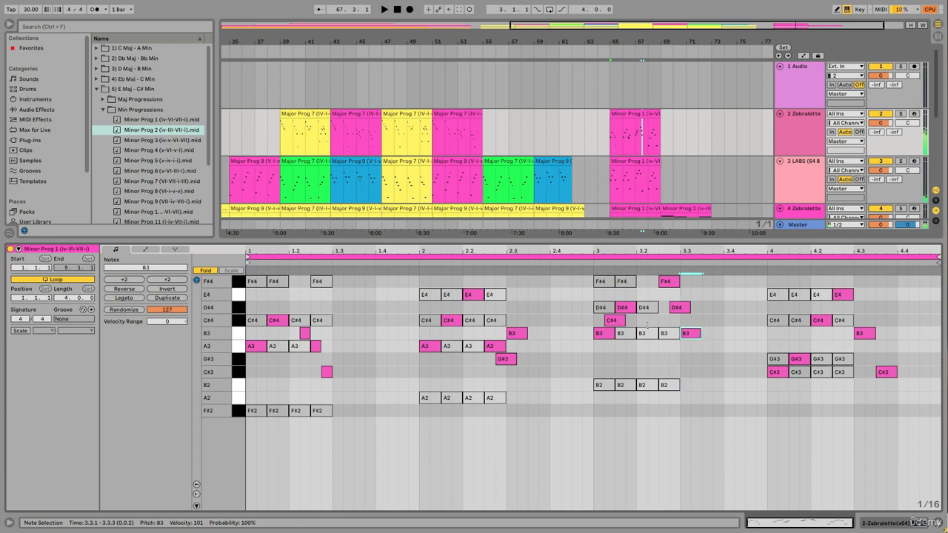
click(587, 263)
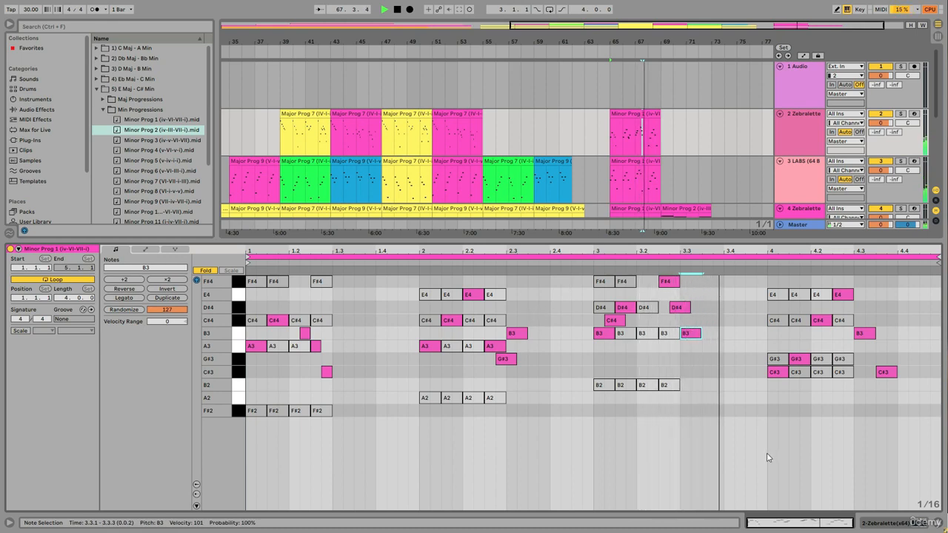
key(space)
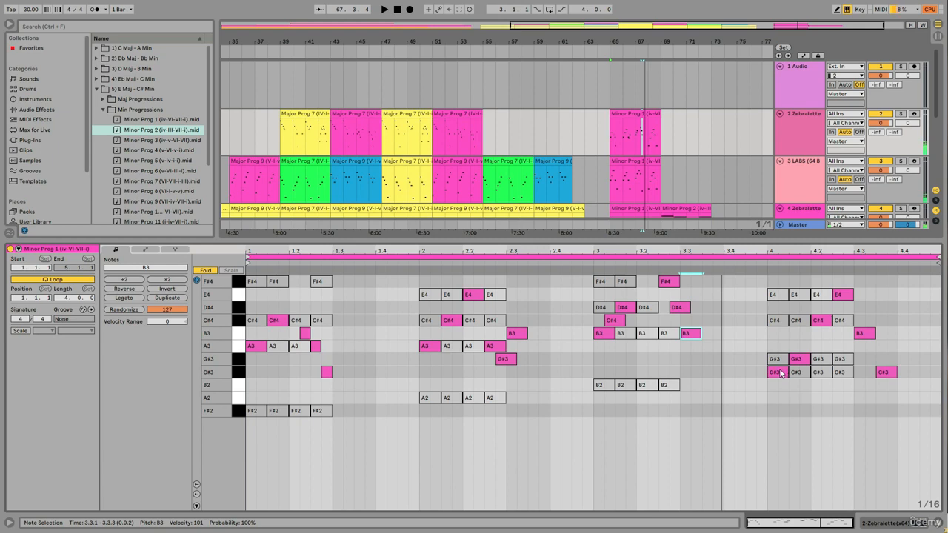
In bar 4, place G#3 at 4.1.2 and 4.2.2, C#4 at 4.1.3, E4 at 4.1.4 and C#3 at 4.3.1, and play from bar 4.
drag(800, 363, 862, 379)
double_click(865, 333)
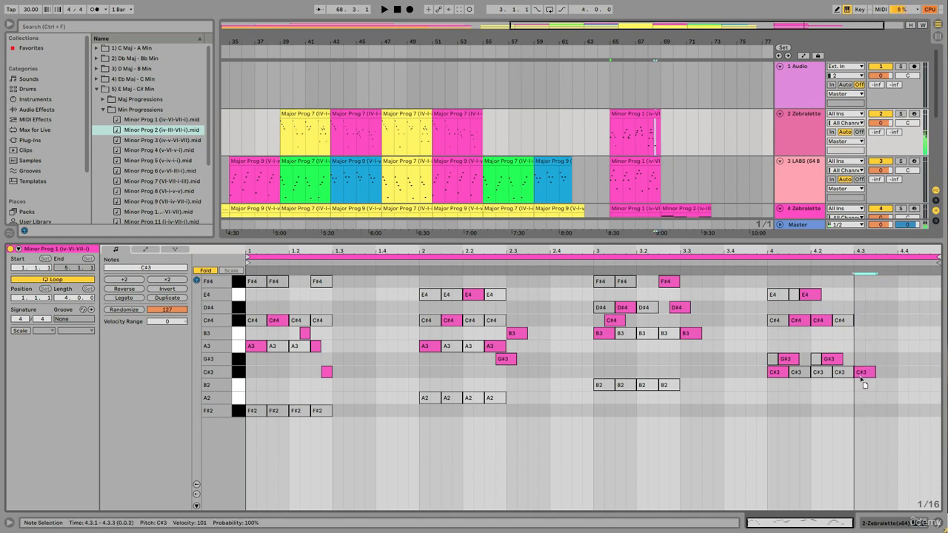
click(759, 266)
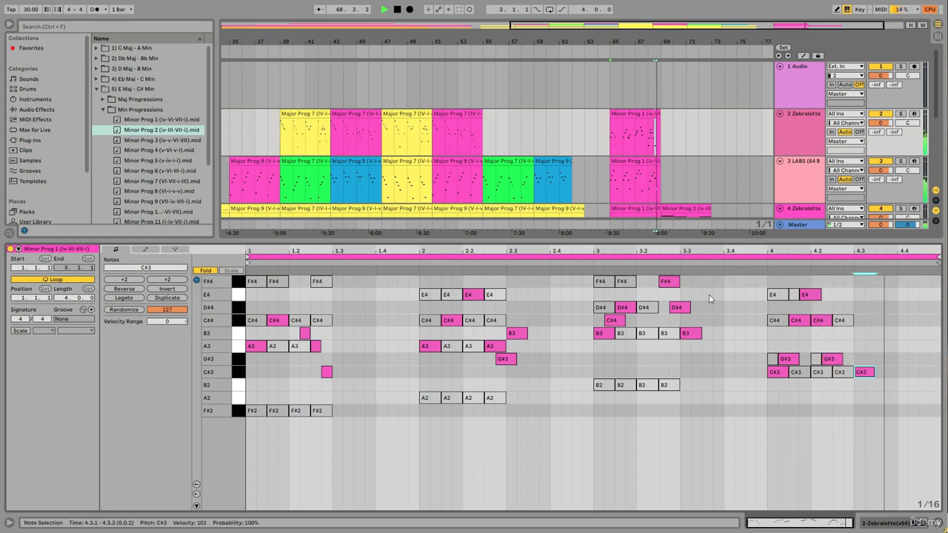
key(space)
Copy track 3's Minor Prog 1 clip to bar 69, move track 2's clip there as well, and hide the clip editor.
click(630, 161)
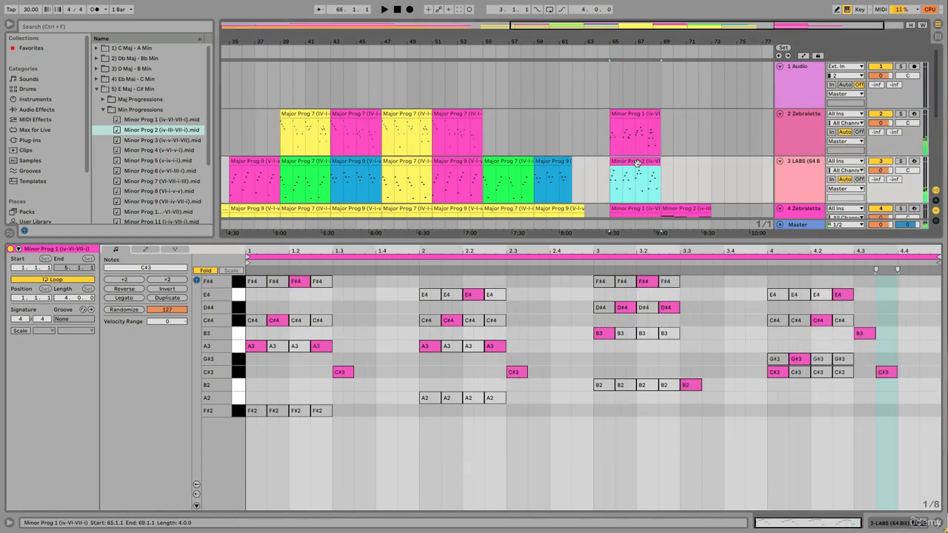
drag(634, 167, 704, 154)
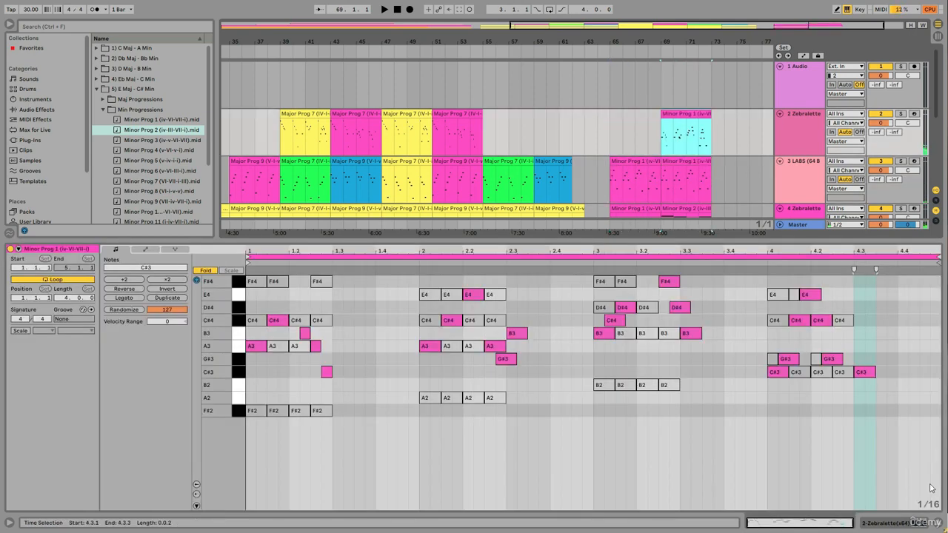
click(938, 523)
Copy the Minor Prog 1 clips on tracks 4 and 6 from bar 65 to bar 69, overwriting the Minor Prog 2 clip.
click(645, 212)
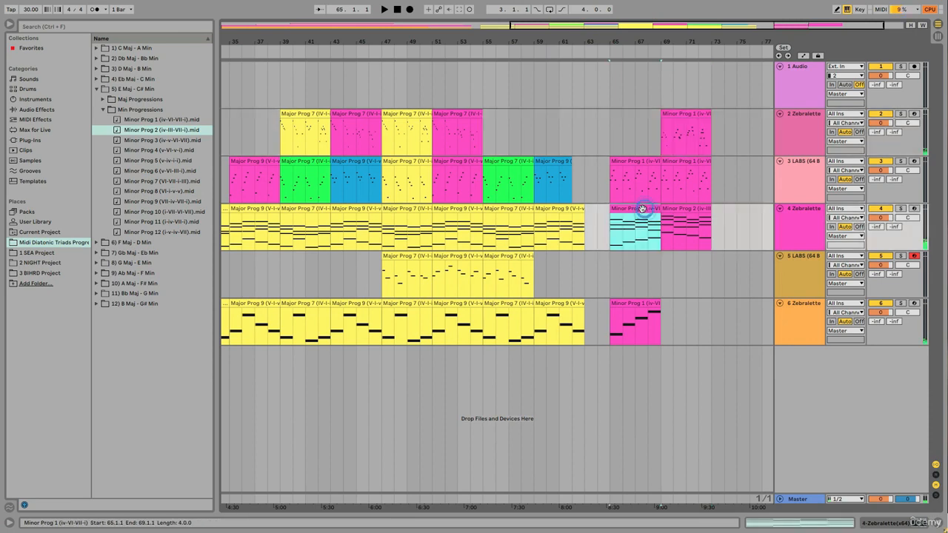
drag(643, 212, 689, 220)
click(637, 318)
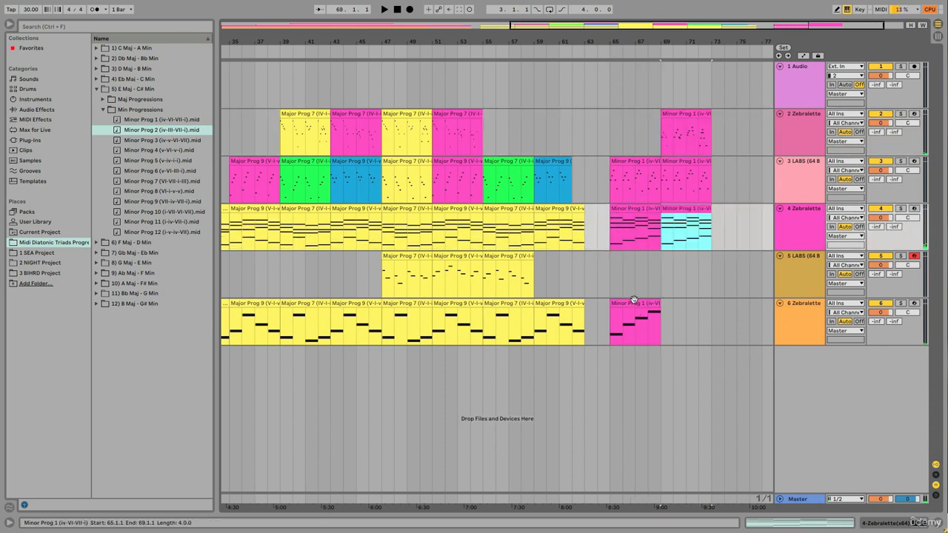
drag(628, 303, 682, 304)
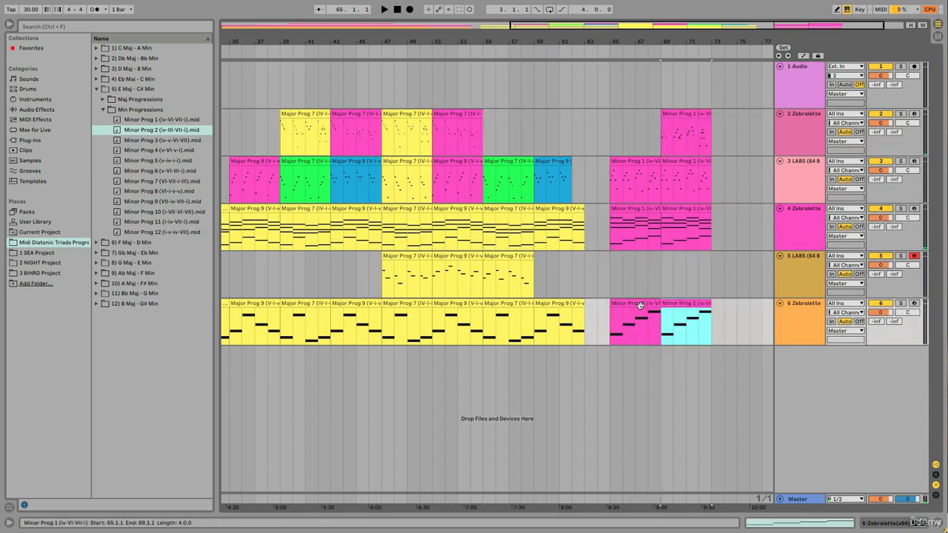
Play the minor section from bar 65 to check the arrangement.
click(639, 306)
key(space)
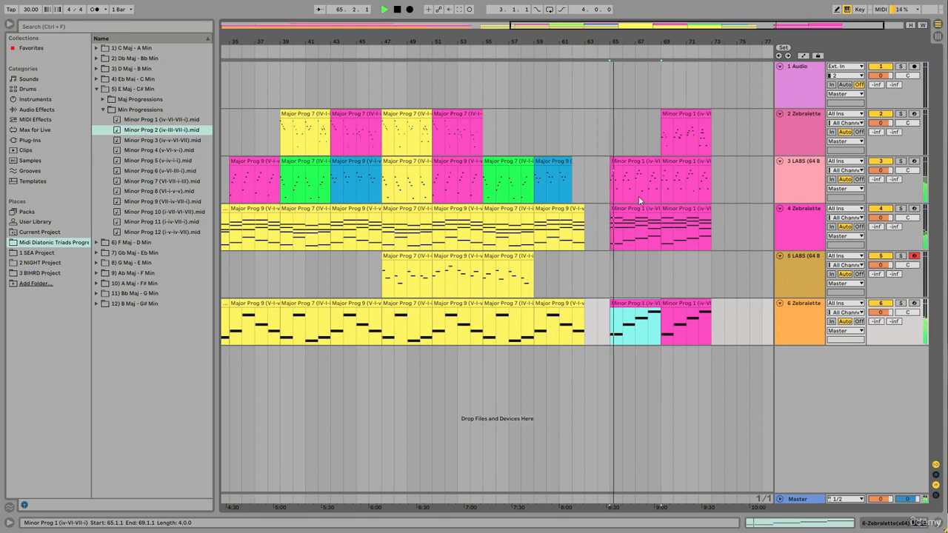
drag(633, 42, 634, 32)
key(space)
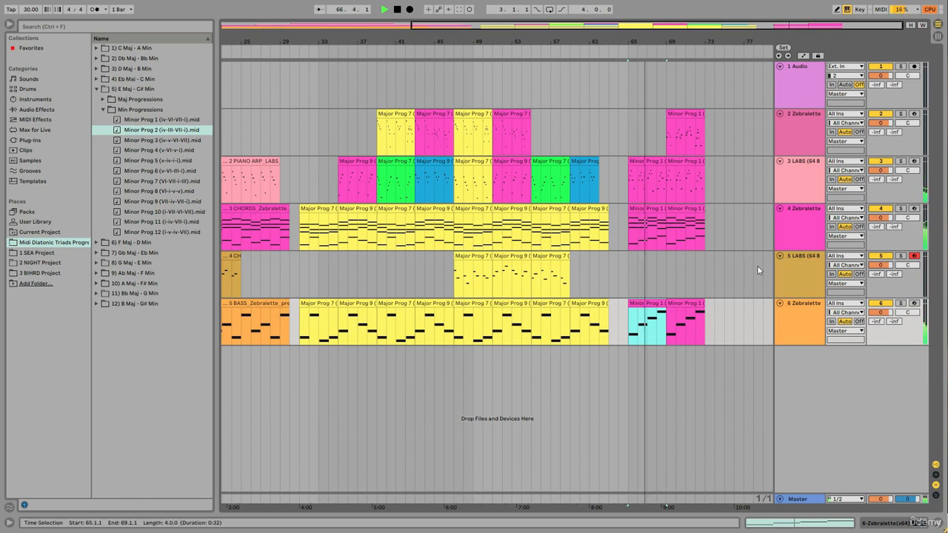
Copy track 4's bar 65 chord clip to track 5 at bar 73, and copy the bass clip on track 6 to bar 73.
click(647, 209)
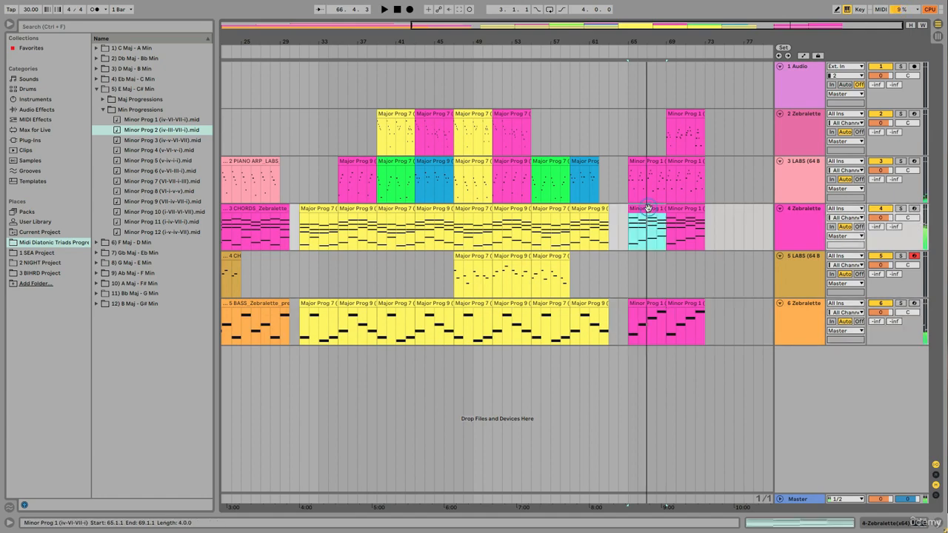
mouse_move(647, 210)
mouse_down()
mouse_move(643, 253)
mouse_move(729, 263)
mouse_up()
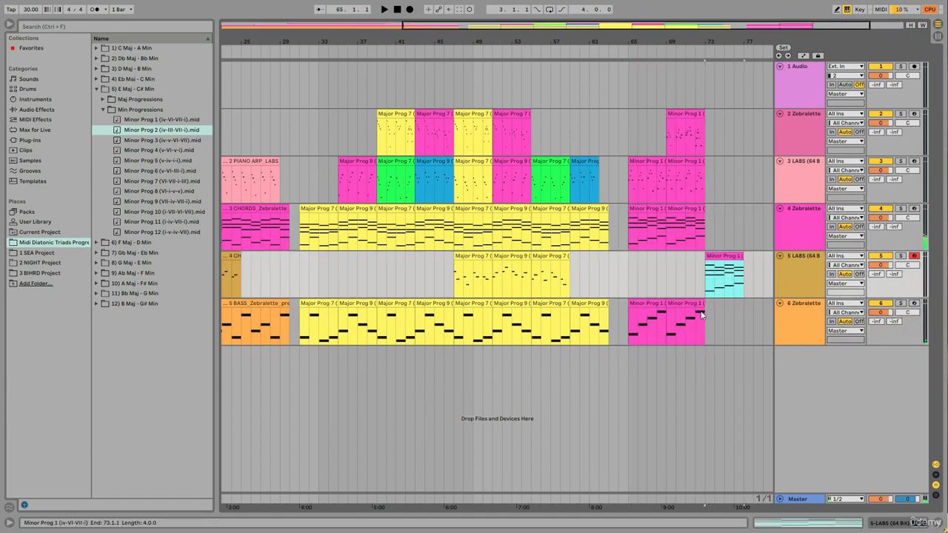
click(681, 328)
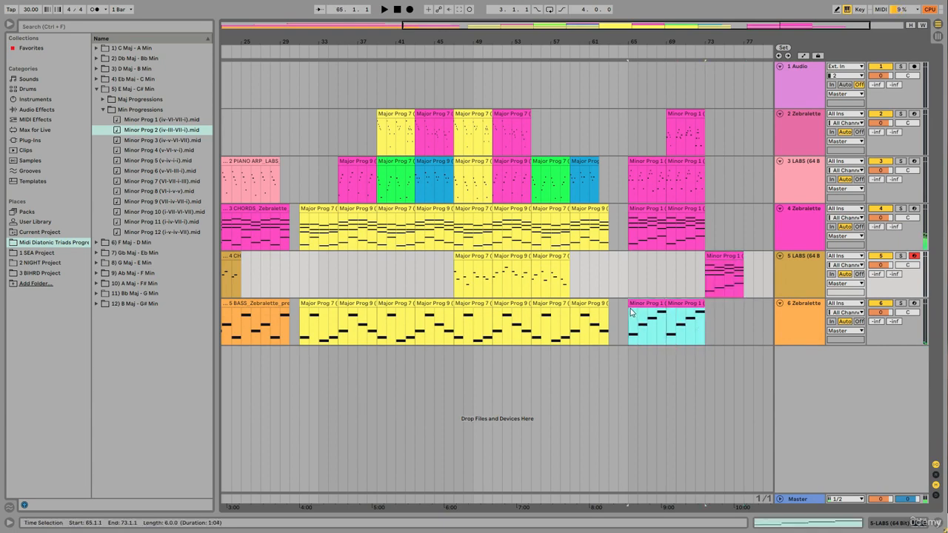
click(684, 304)
drag(685, 305, 723, 306)
Shift the minor clips on tracks 2 to 4 four bars later, and copy track 4's chord clip back to bar 65.
drag(703, 243, 629, 117)
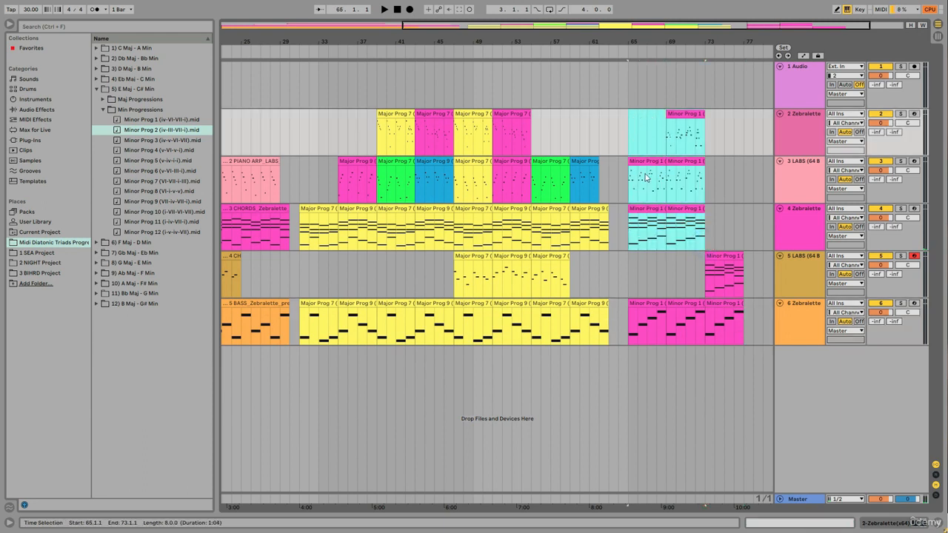
drag(639, 162, 675, 157)
click(681, 210)
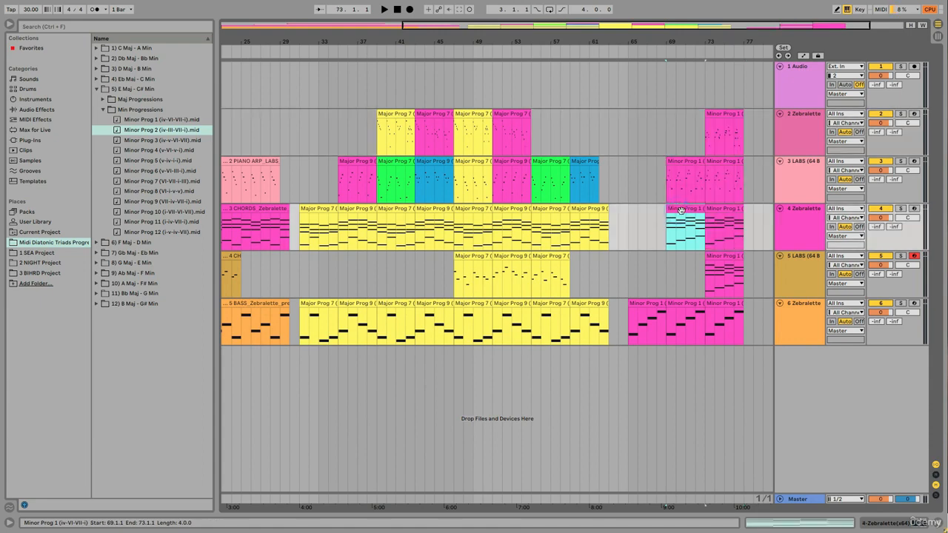
drag(679, 210, 643, 221)
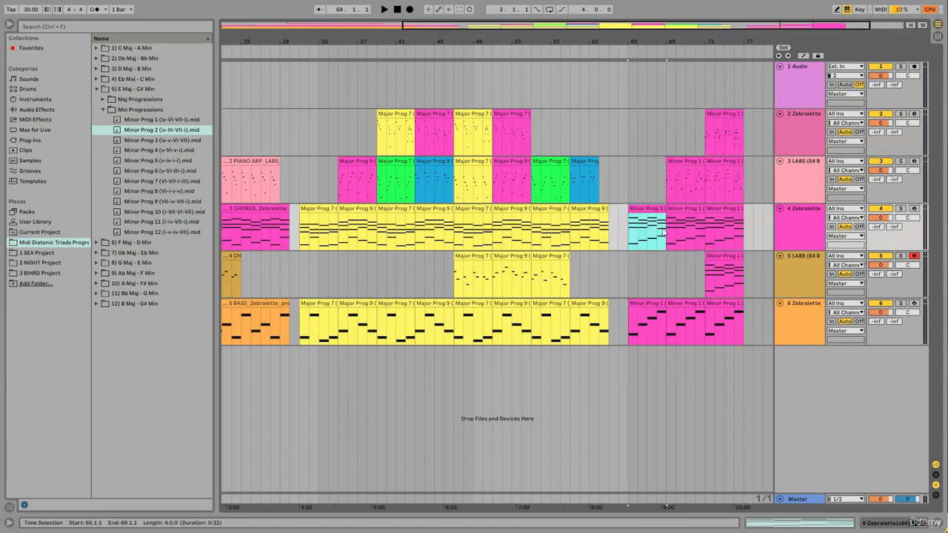
Open the track 5 clip at bar 73 for note editing and set its fixed grid to 1/8.
drag(749, 57, 614, 244)
double_click(613, 256)
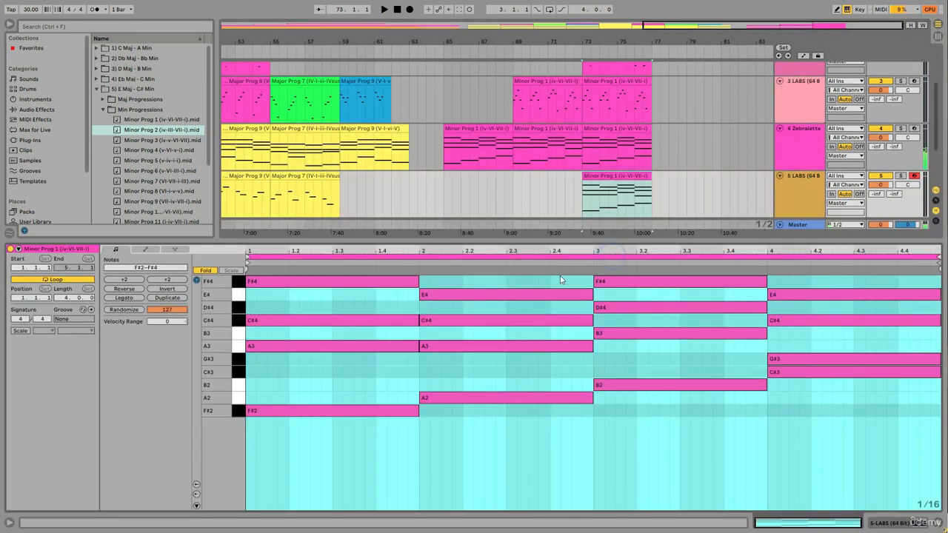
right_click(916, 501)
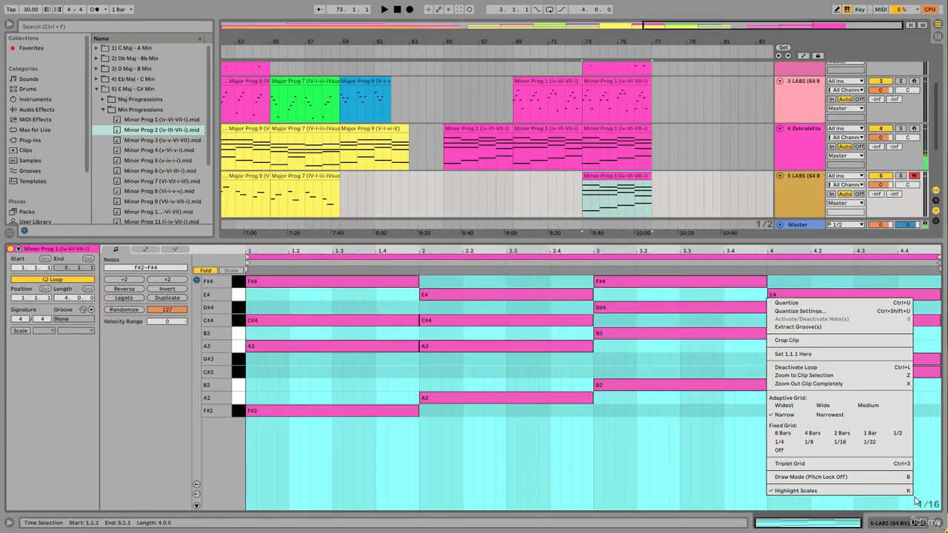
click(809, 442)
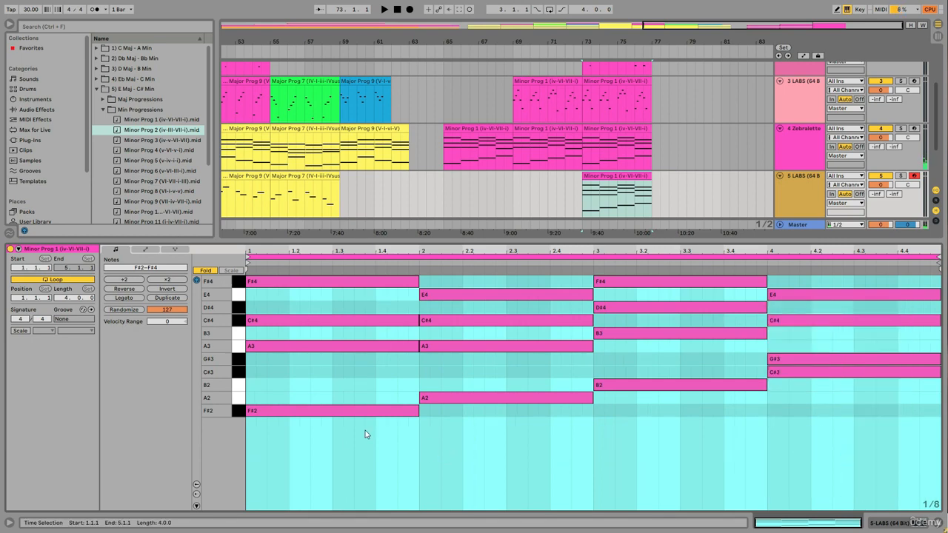
Shorten every chord to end at the third beat's half, split the chords at beat 2, and deactivate all notes.
drag(240, 286, 353, 436)
drag(418, 410, 353, 412)
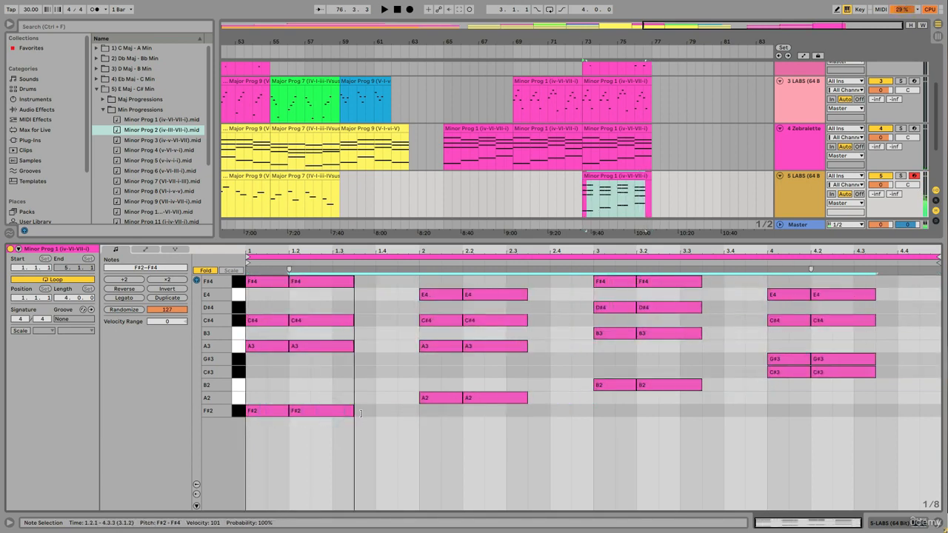
drag(238, 282, 242, 432)
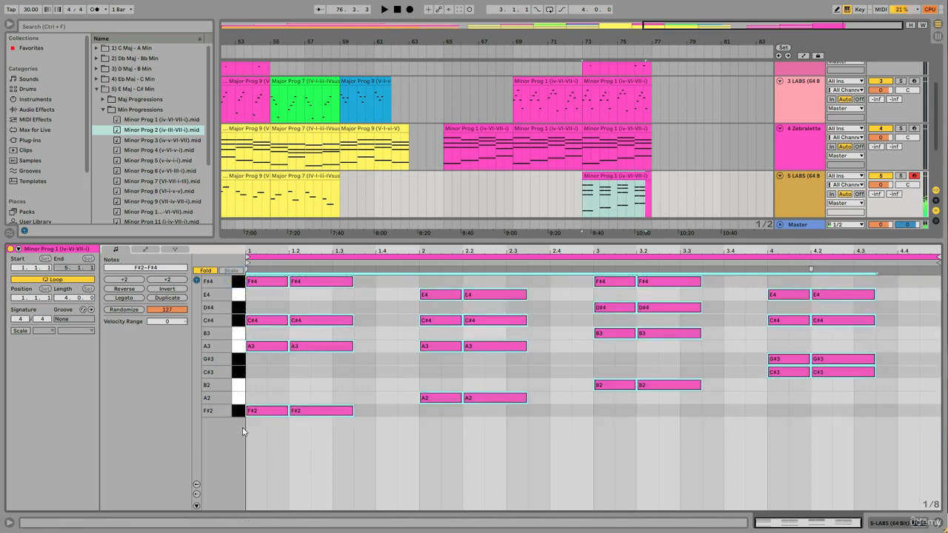
key(0)
In bar 1, activate the first F#4 and the C#4 on beat 2.
click(268, 348)
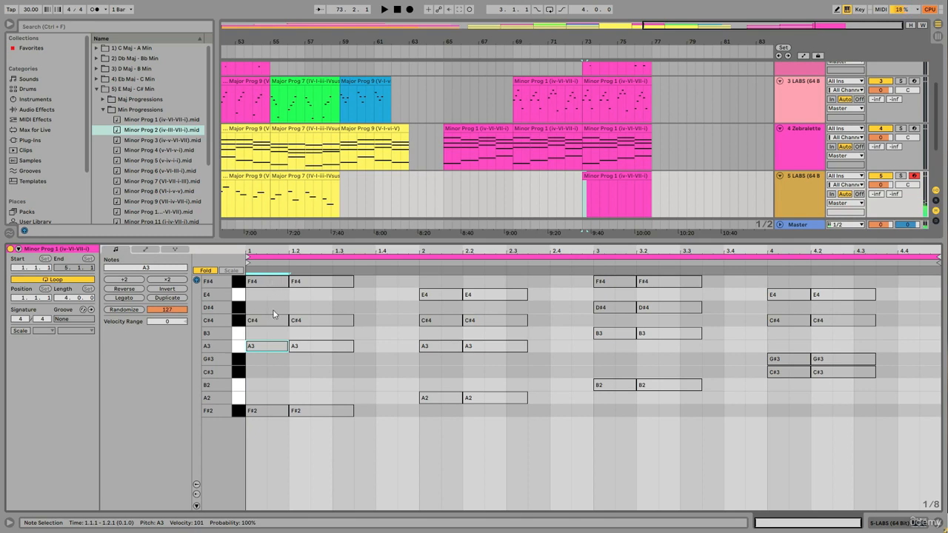
click(270, 284)
key(0)
click(309, 321)
key(0)
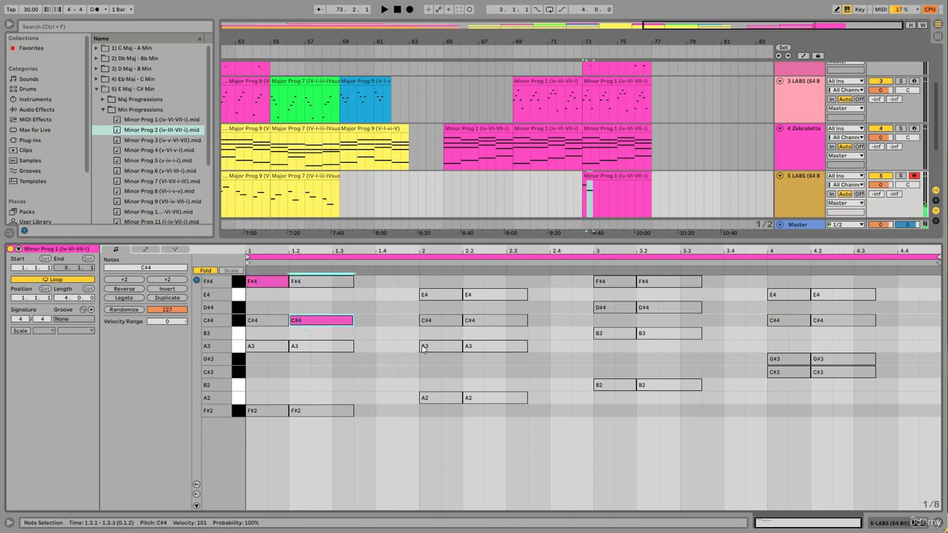
In bar 2, activate the first E4 and the A3 on beat 2, leaving the beat 2 C#4 deactivated.
click(428, 296)
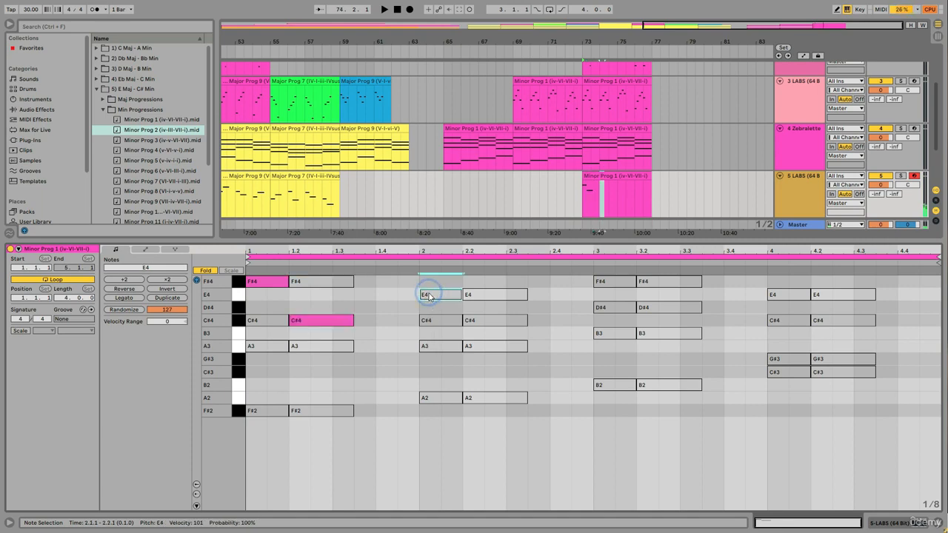
key(0)
click(485, 322)
key(0)
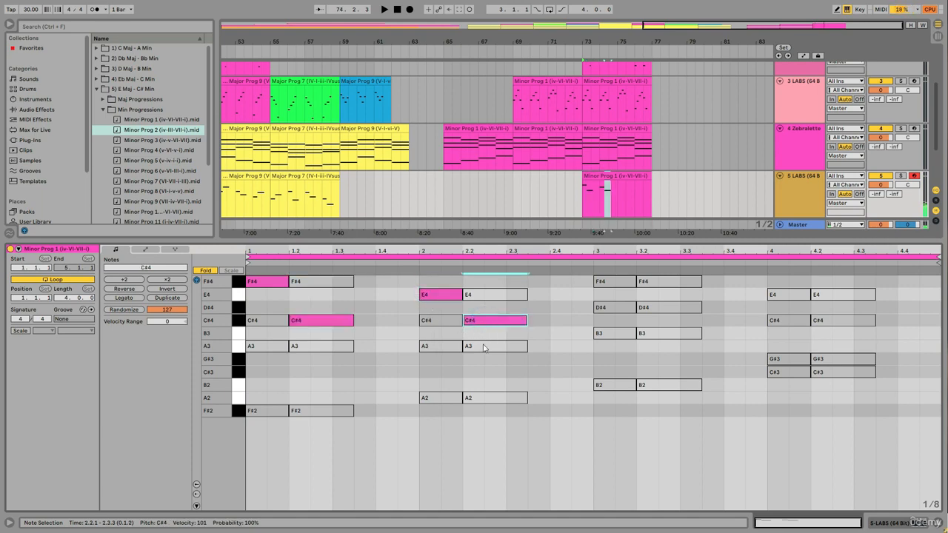
click(483, 346)
key(0)
click(485, 320)
key(0)
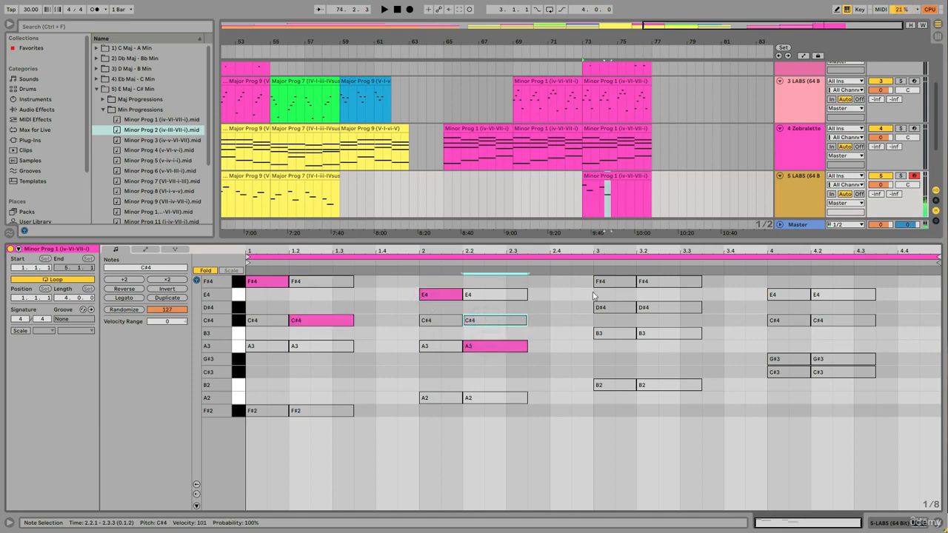
Activate the first D#4 and beat 2 B3 in bar 3, and the first C#4 and beat 2 G#3 in bar 4.
click(605, 308)
key(0)
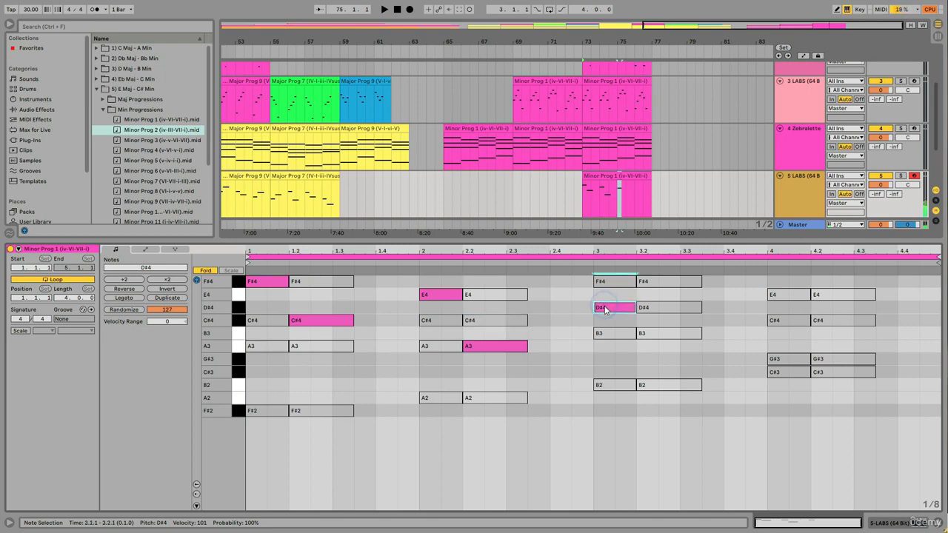
click(653, 333)
key(0)
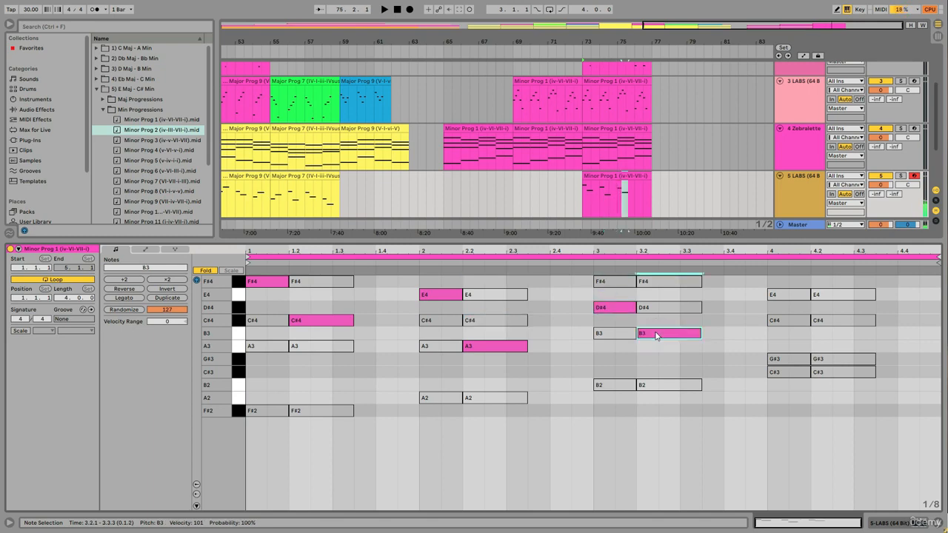
click(779, 320)
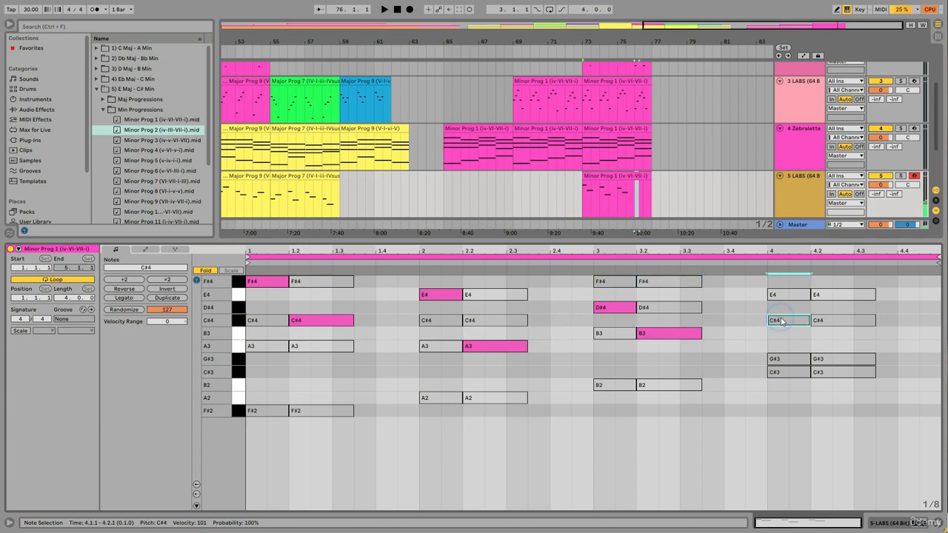
key(0)
click(841, 359)
key(0)
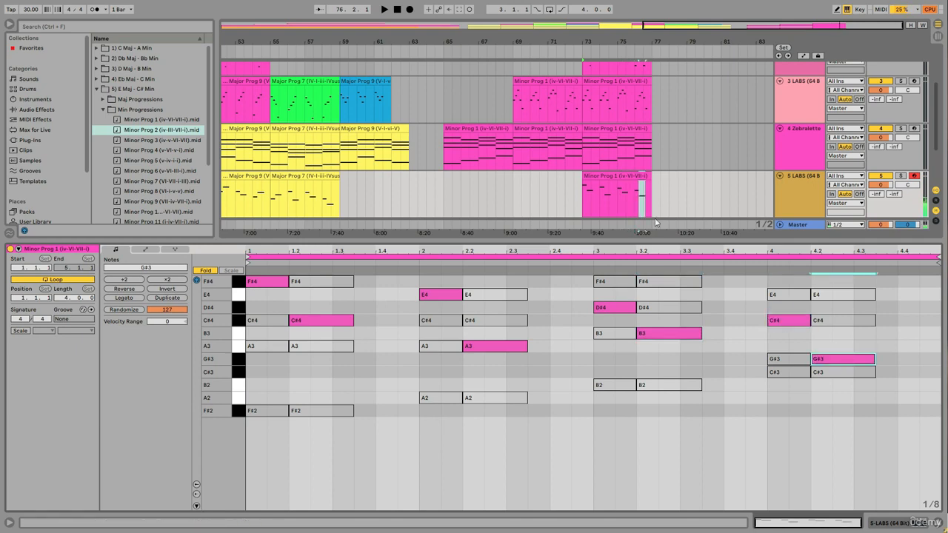
Play the arrangement from the track 5 clip at bar 73 and enlarge the arrangement area to show the bass track.
click(601, 177)
key(space)
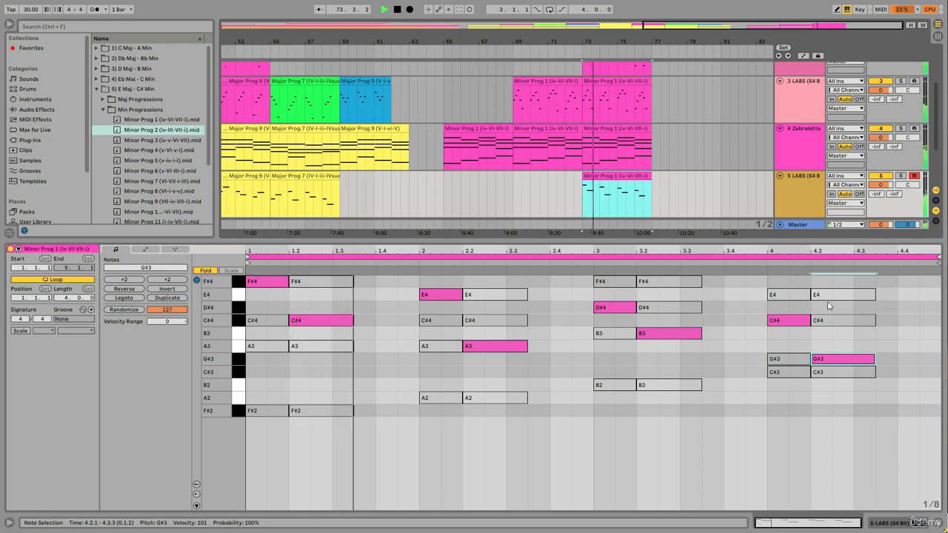
drag(798, 257, 804, 320)
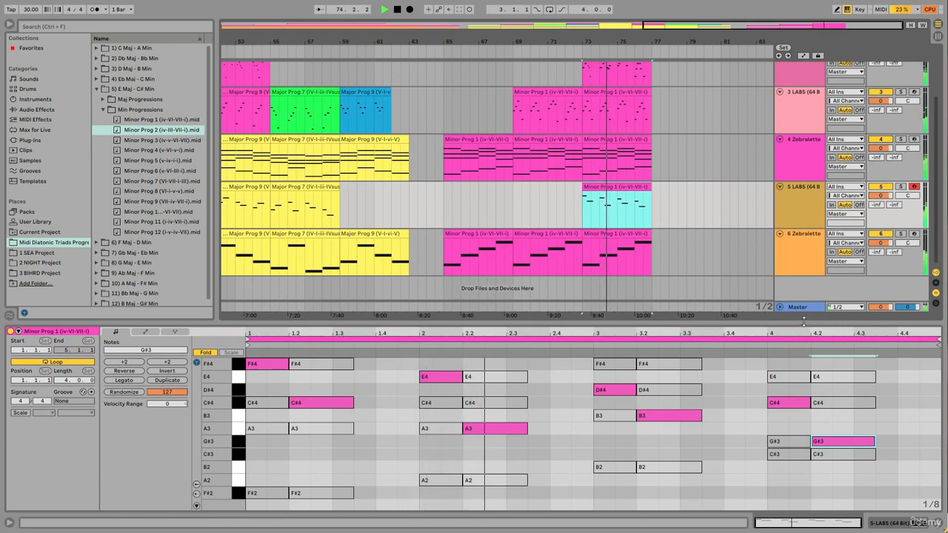
Hide the clip view, listen to the minor section through its last clips and reset playback to the song start.
key(ctrl+alt+l)
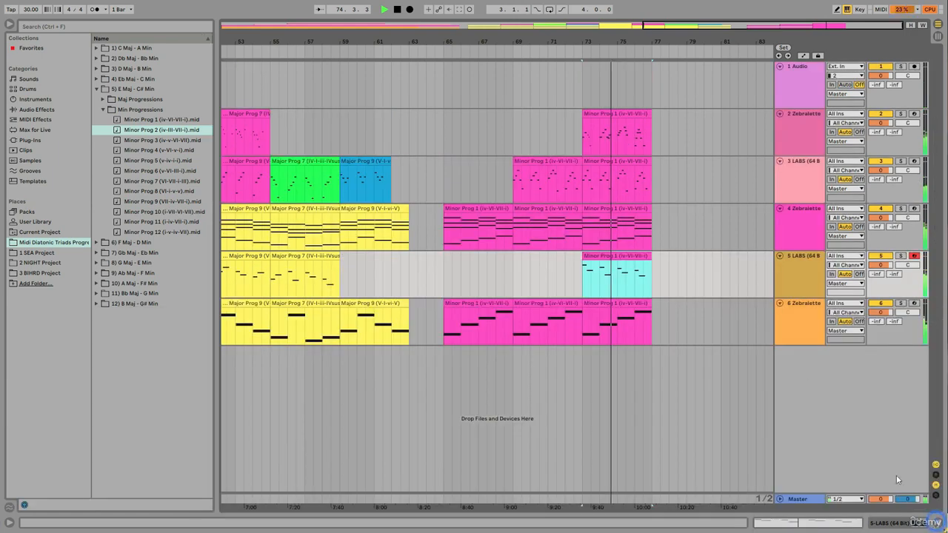
drag(657, 38, 698, 38)
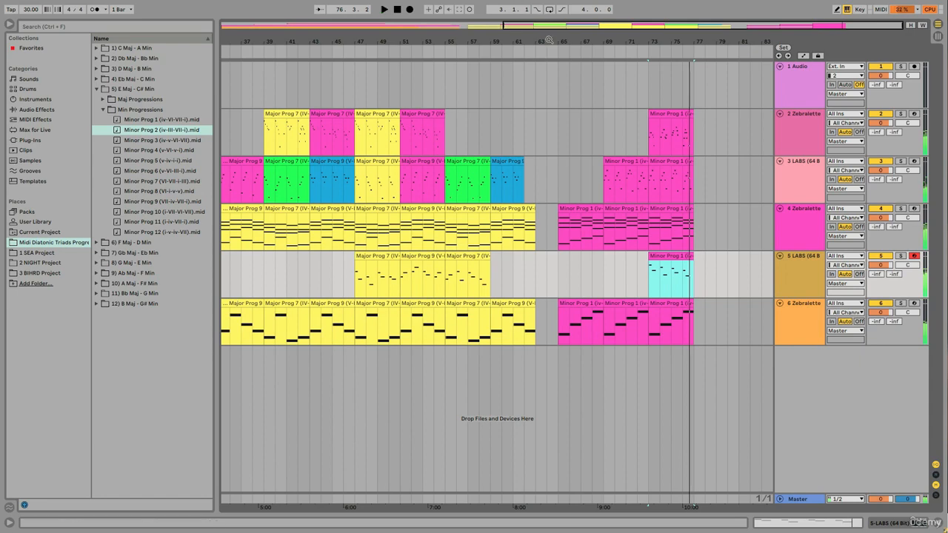
drag(548, 40, 609, 23)
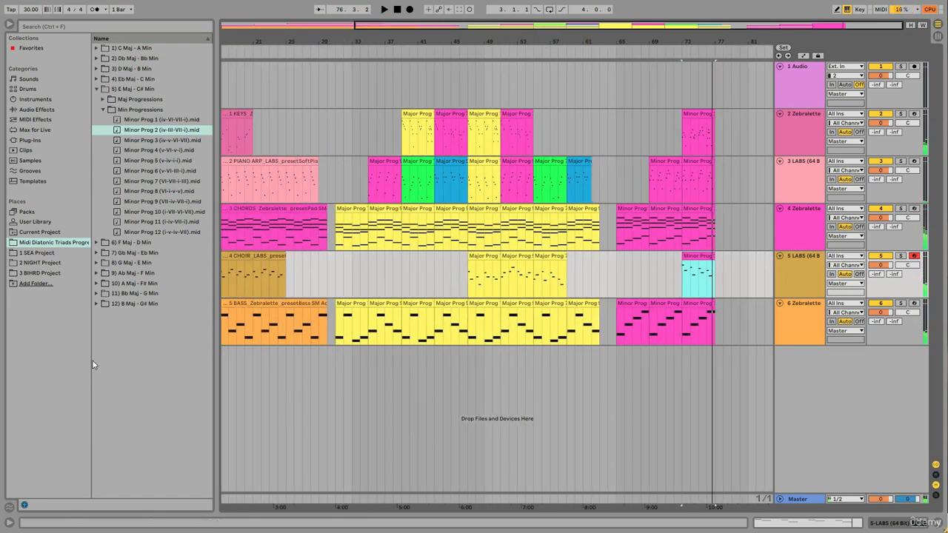
click(397, 9)
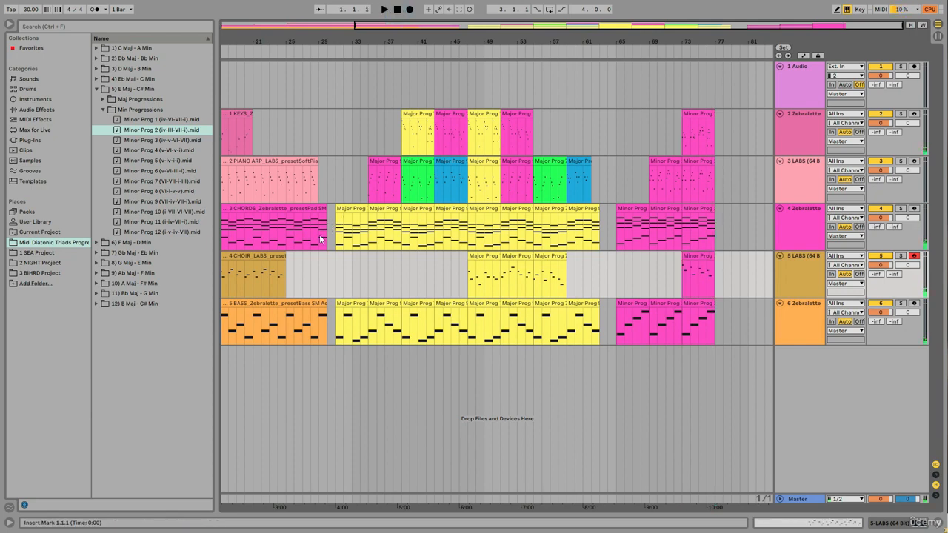
Place 6 CRICKETS.wav from the AUDIO Tracks folder of 3 BIHRD Project on a new track below the bass, starting at bar 33.
click(25, 274)
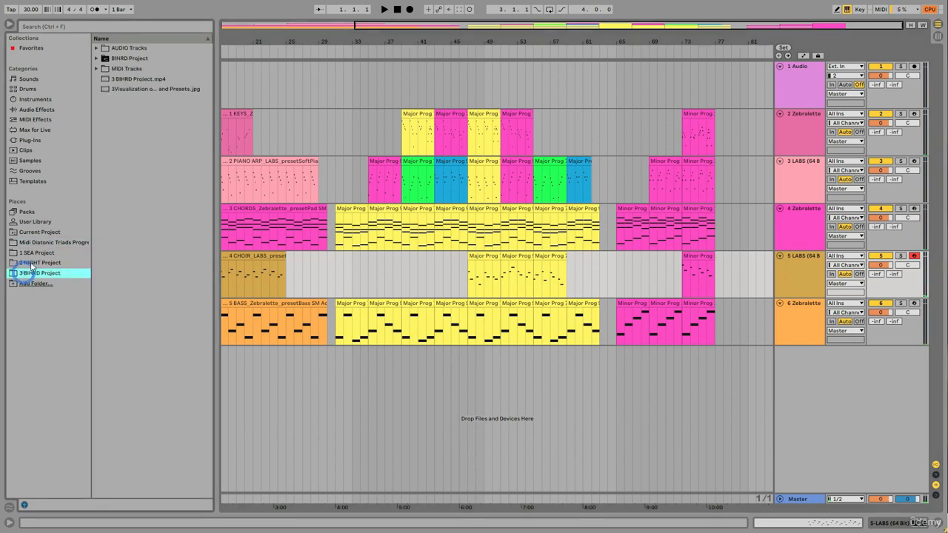
click(95, 48)
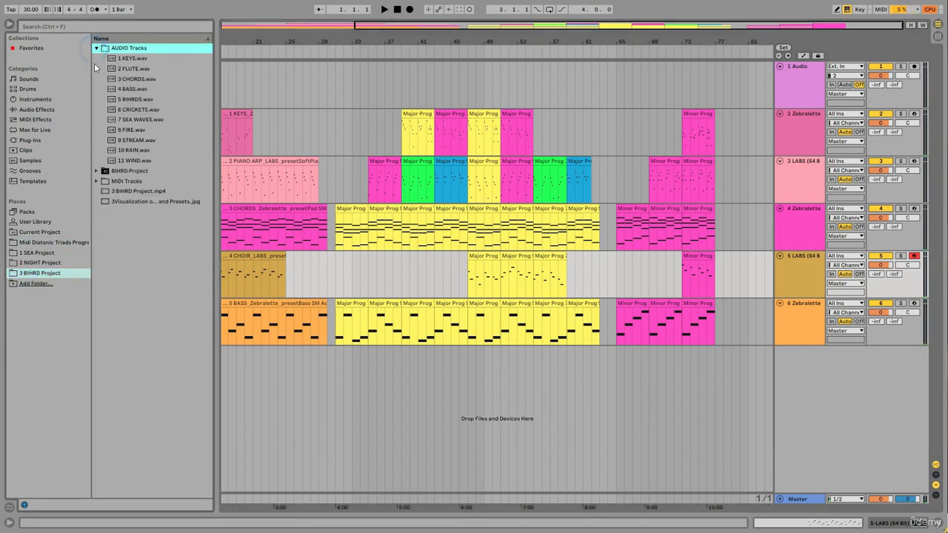
click(113, 111)
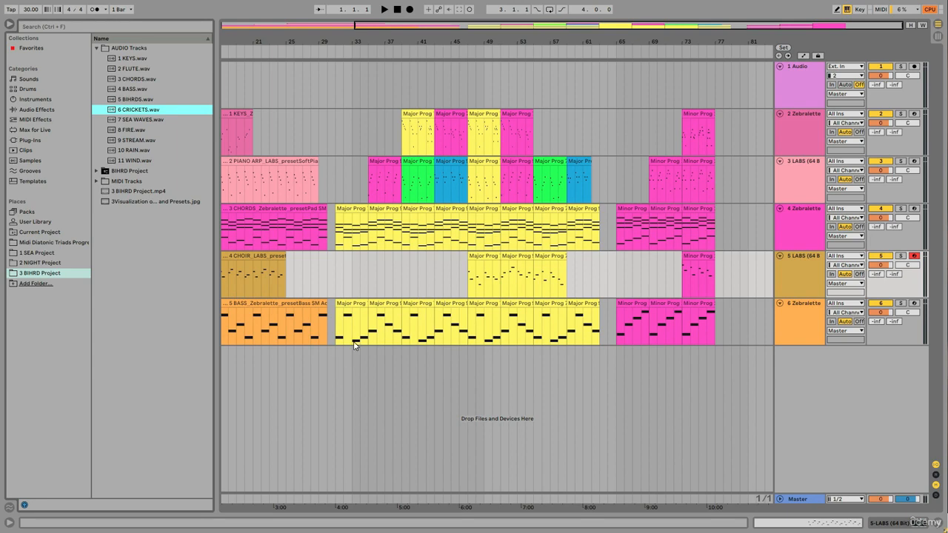
drag(116, 110, 374, 350)
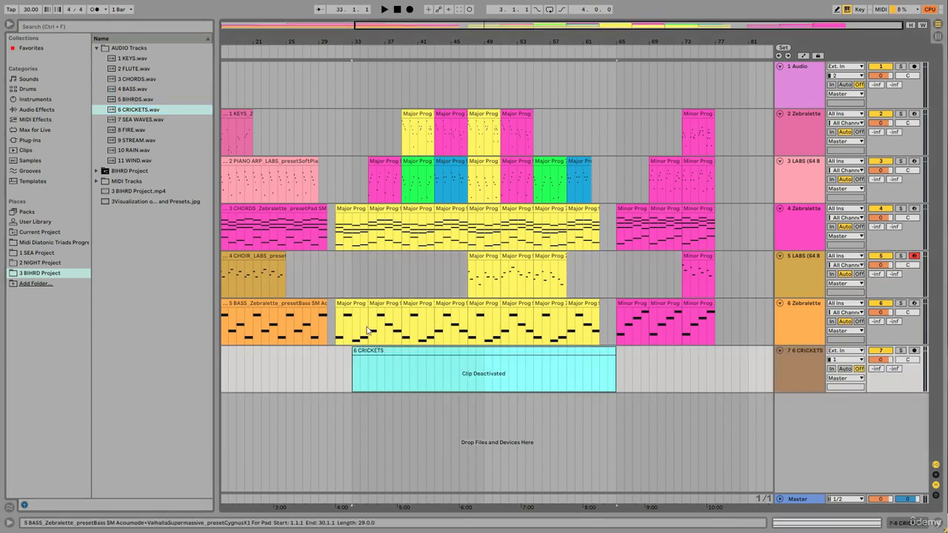
Turn off warping for the 6 CRICKETS clip and move it to start at bar 31 with the yellow chords.
double_click(370, 350)
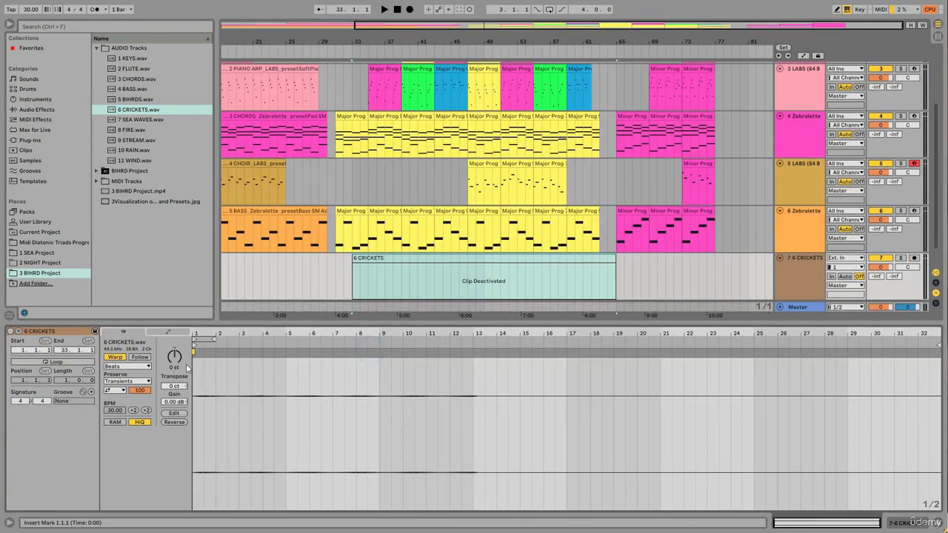
click(116, 358)
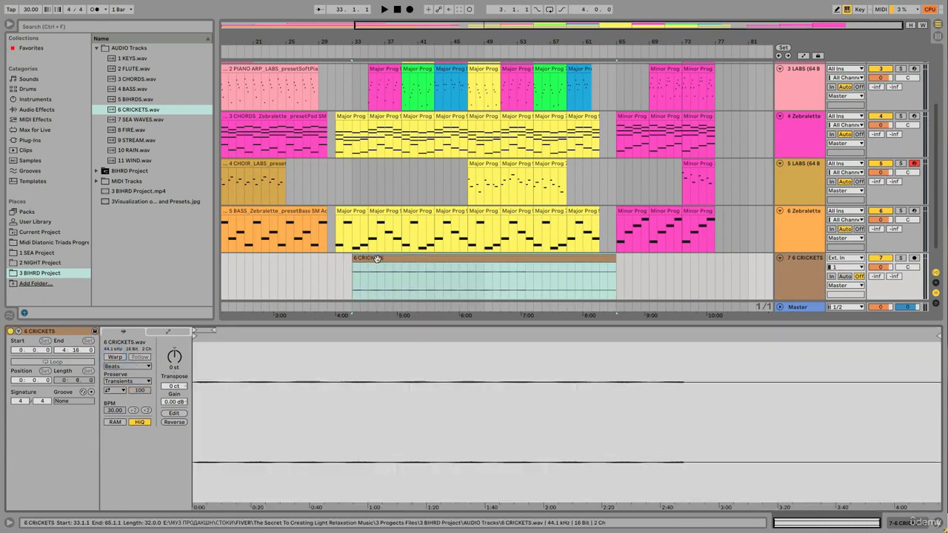
drag(377, 260, 362, 262)
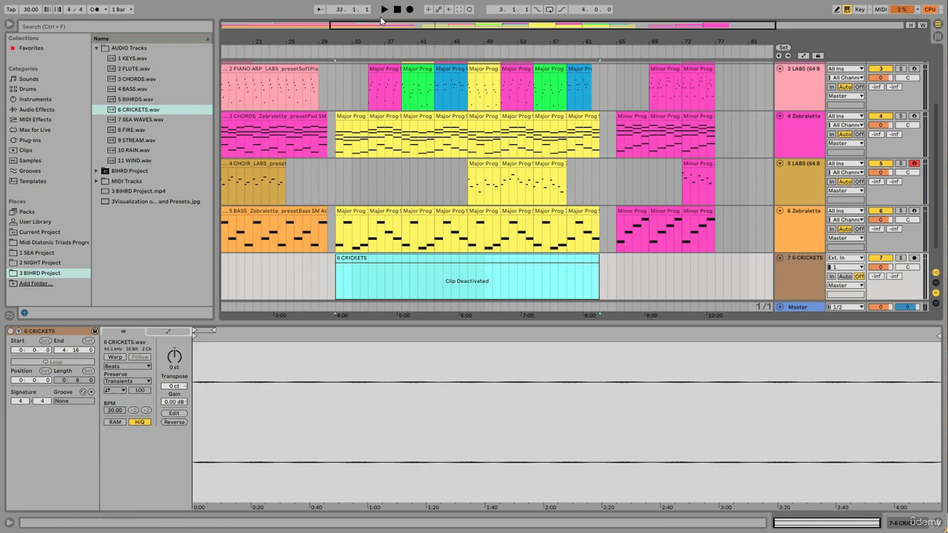
Activate the 6 CRICKETS clip while playing from bar 31 and audition its track briefly in solo.
click(383, 10)
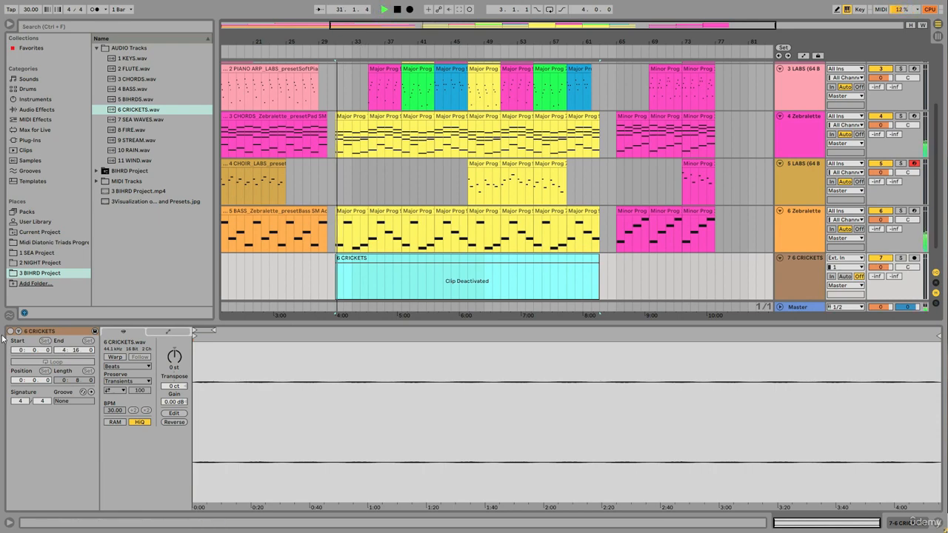
click(10, 332)
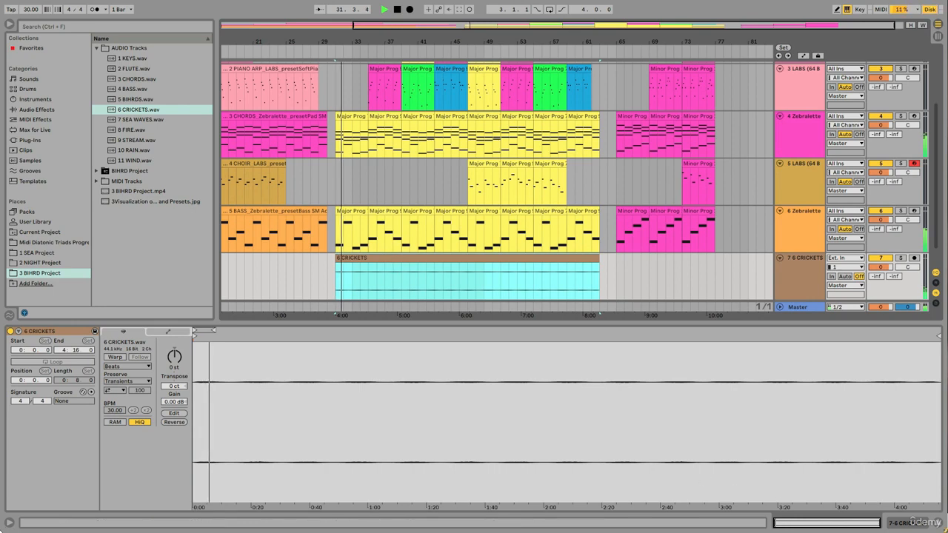
click(939, 522)
click(900, 350)
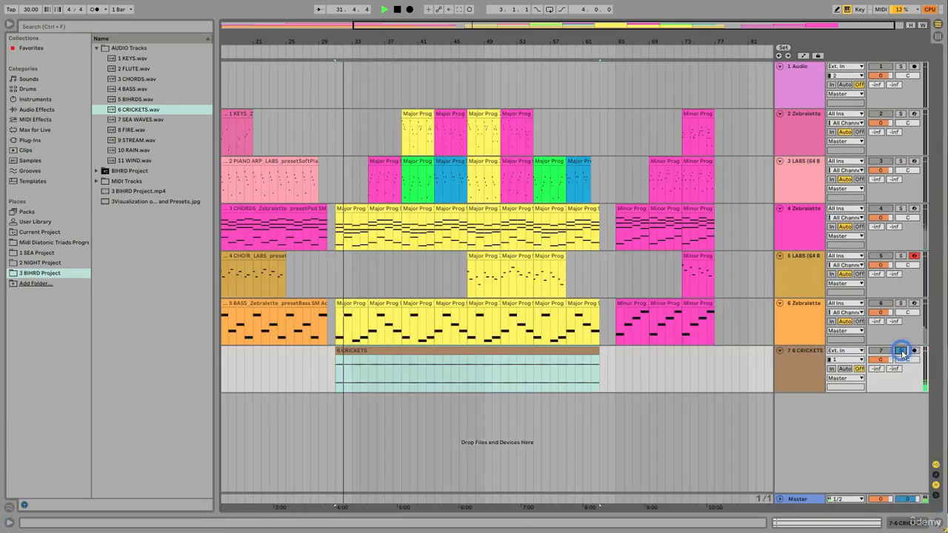
click(902, 352)
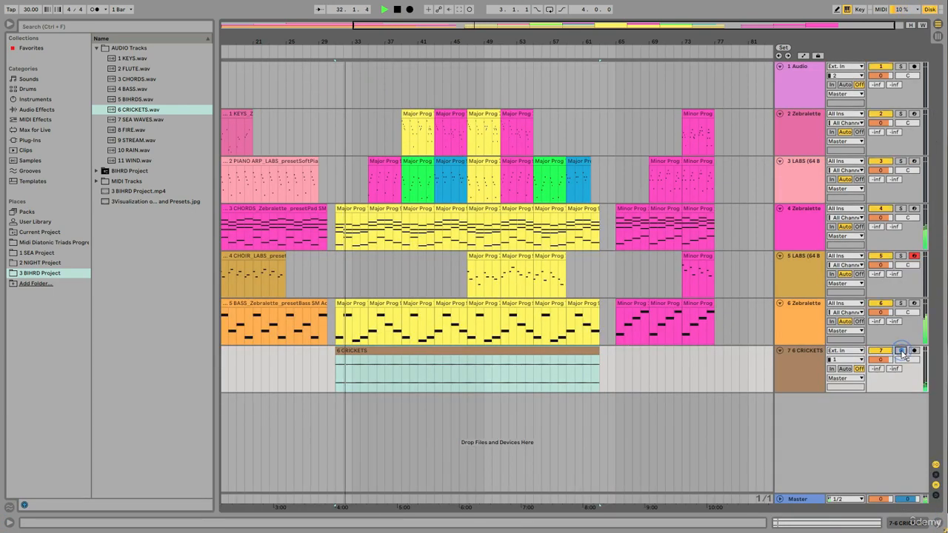
click(370, 359)
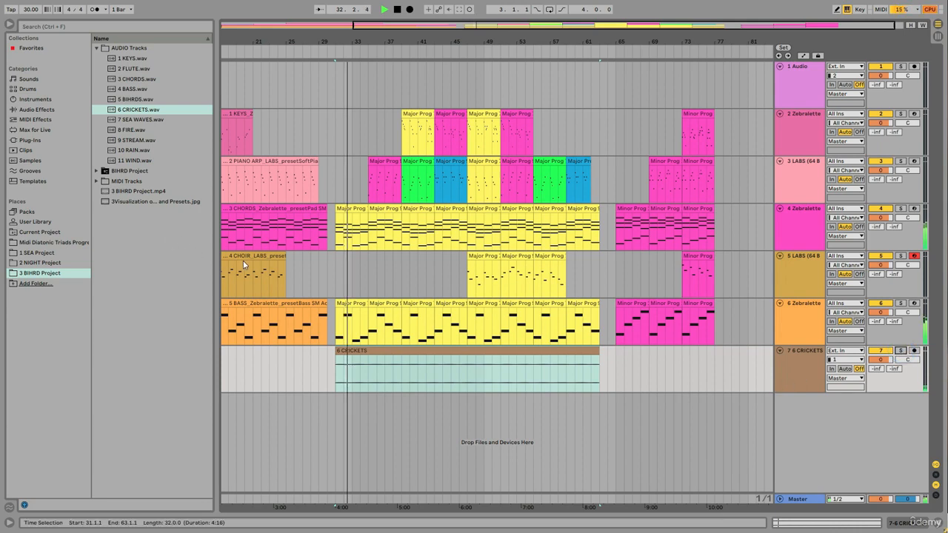
key(space)
Copy the 6 CRICKETS clip to bar 65, listen from there and mute the crickets track.
click(359, 351)
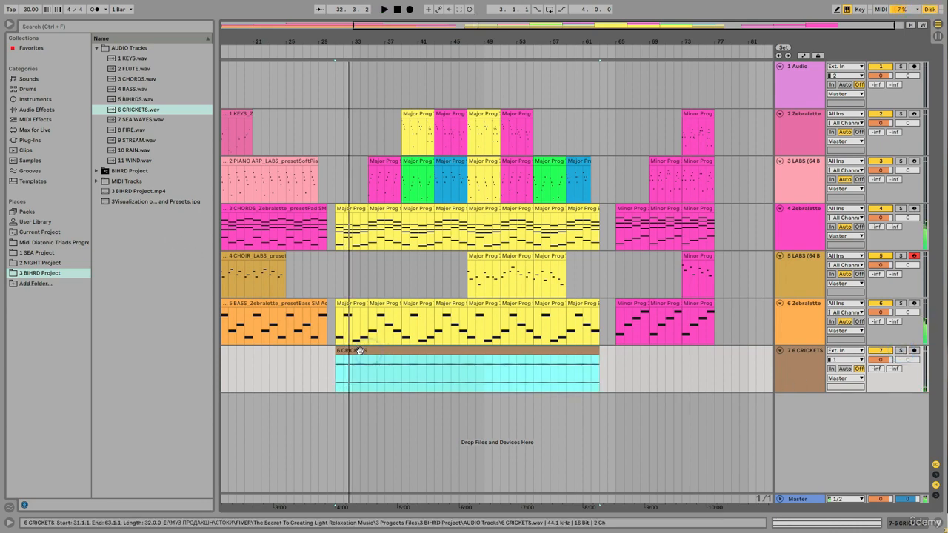
drag(350, 351, 633, 365)
key(space)
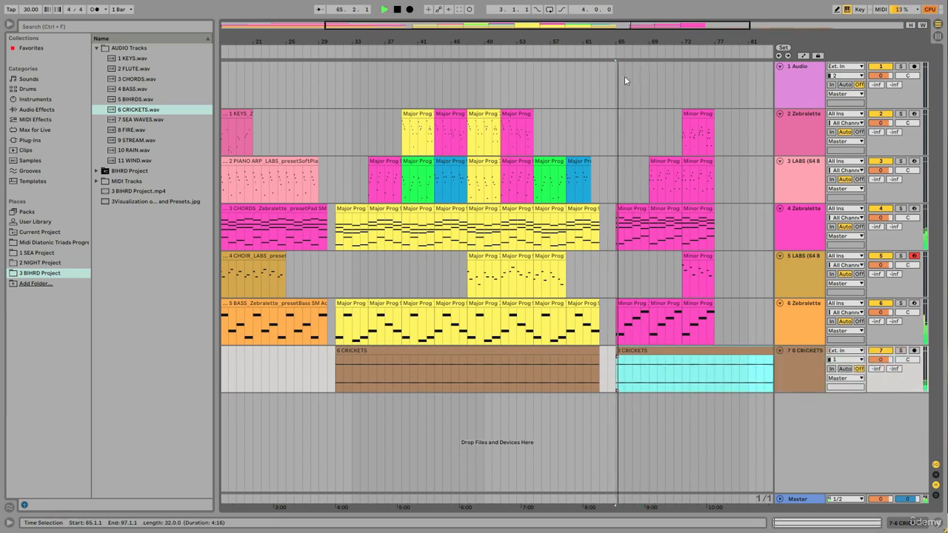
key(minus)
key(minus)
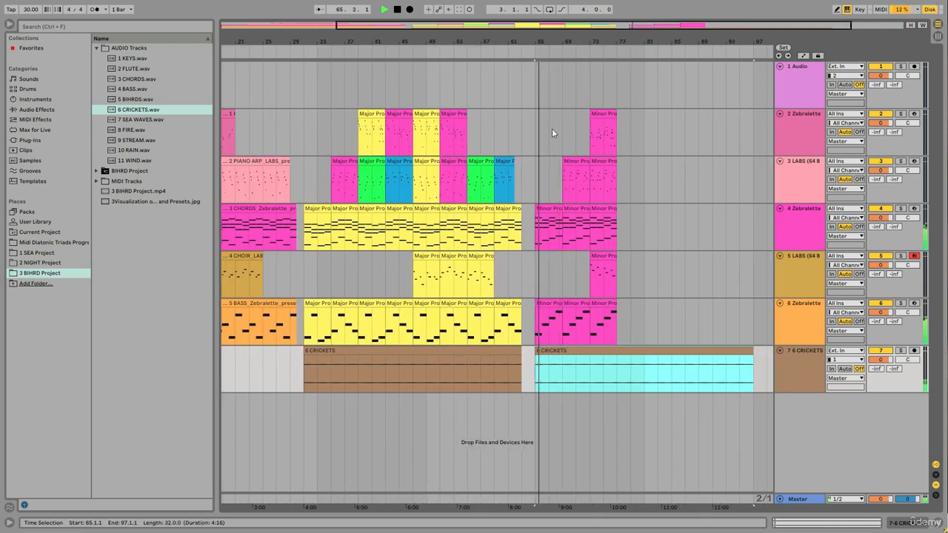
click(881, 353)
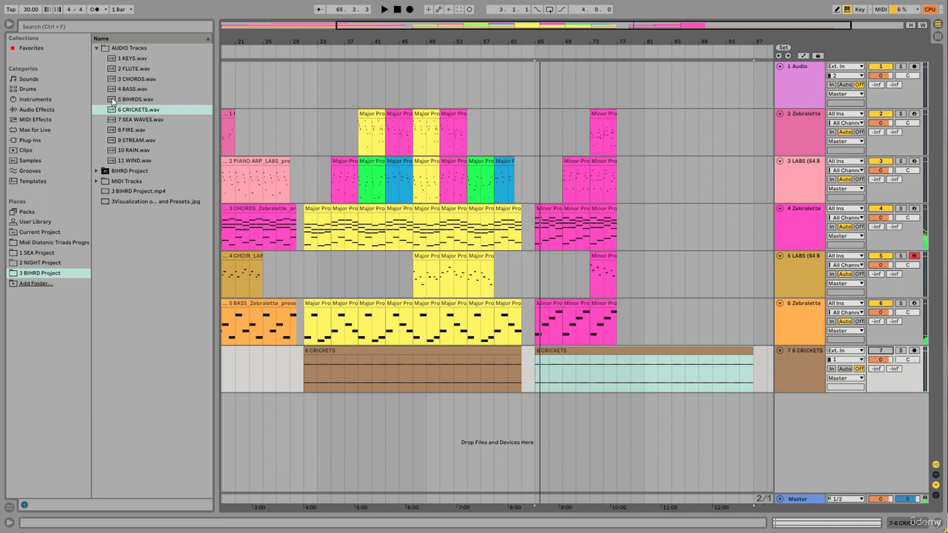
key(space)
Place 5 BIHRDS.wav on a new track at bar 31, activate the clip and turn off its warping.
drag(112, 102, 315, 413)
double_click(323, 398)
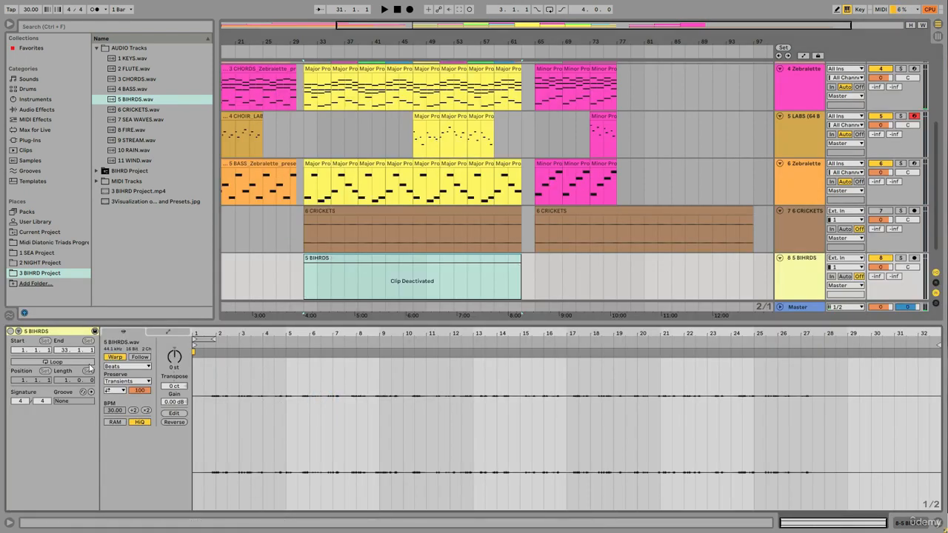
click(10, 331)
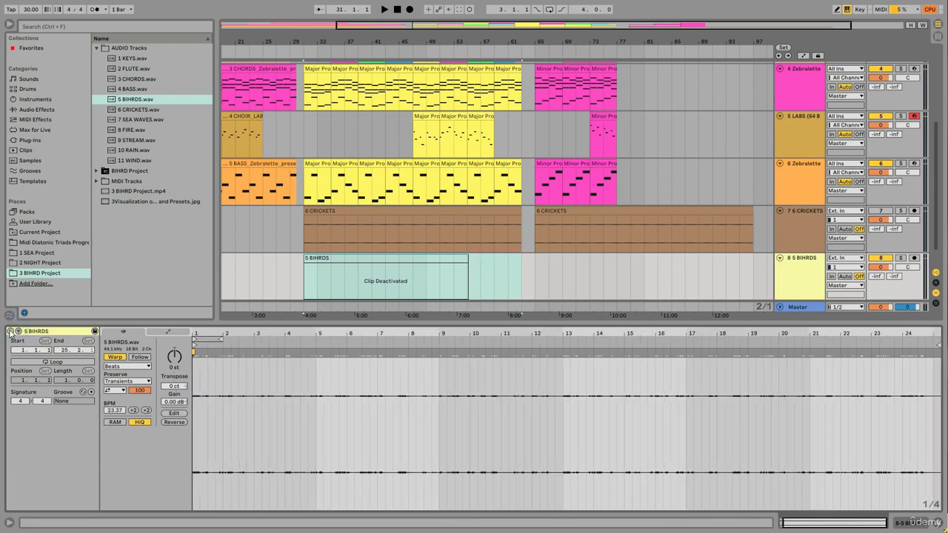
click(111, 358)
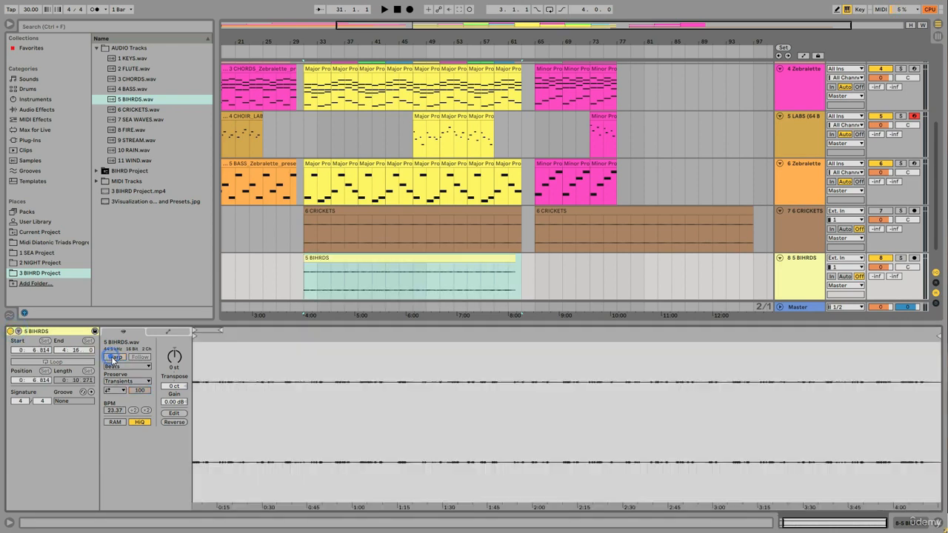
Set the 5 BIHRDS track volume to -0.4 dB during playback and copy its clip to bar 65.
key(space)
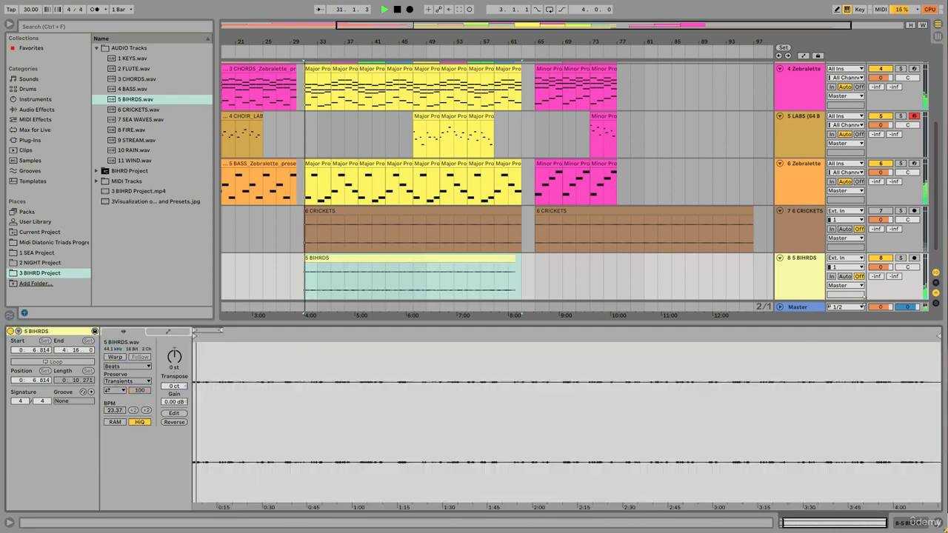
drag(880, 264, 880, 267)
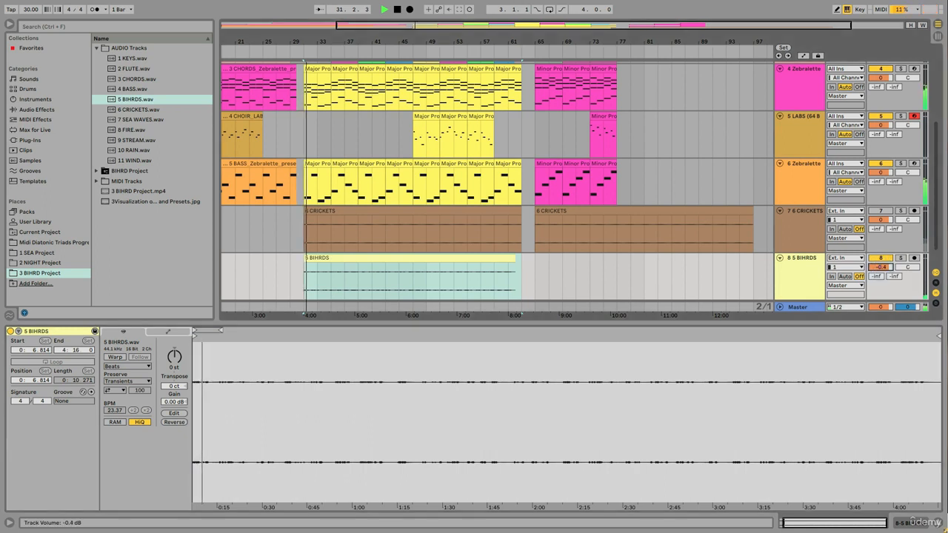
scroll(301, 291, down, 3)
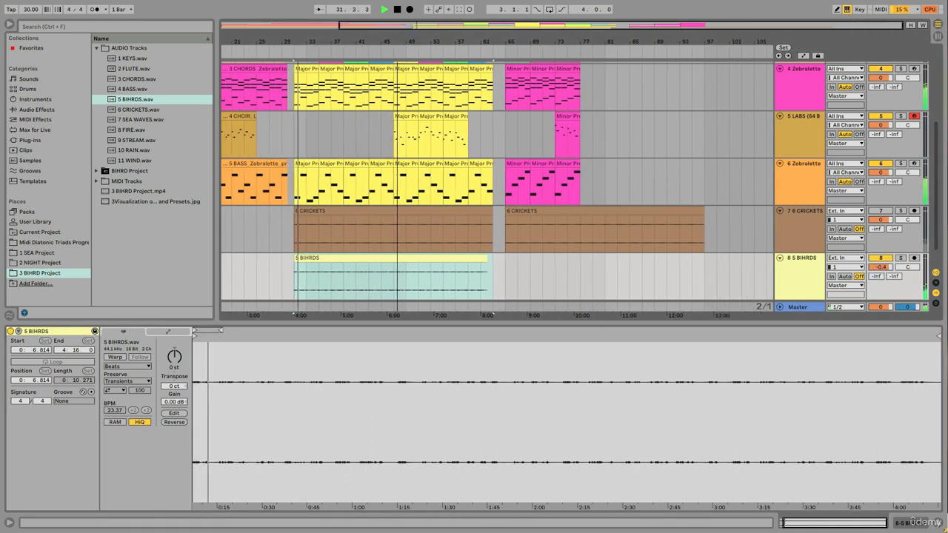
click(328, 261)
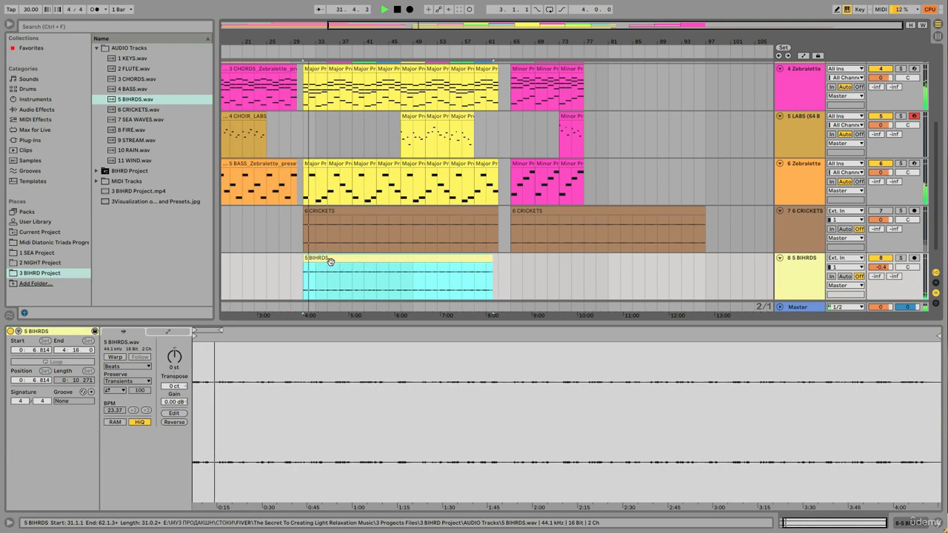
drag(328, 258, 532, 269)
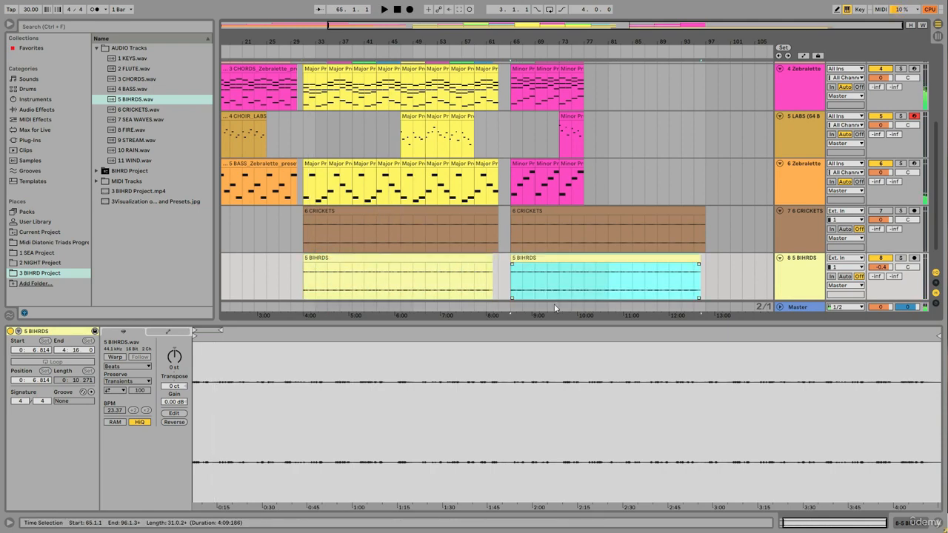
Play the arrangement from bars 65 and 69 and set the 5 BIHRDS track volume to -0.1 dB.
key(space)
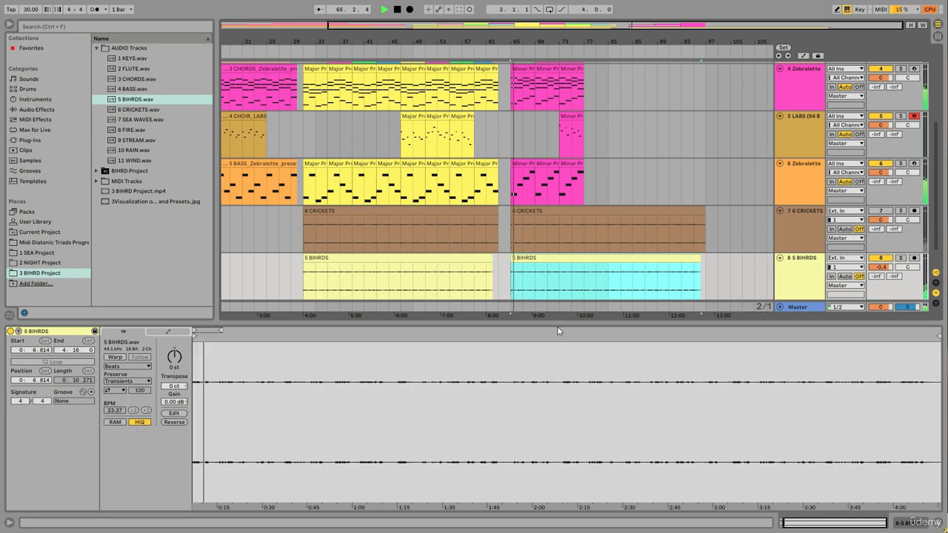
click(942, 523)
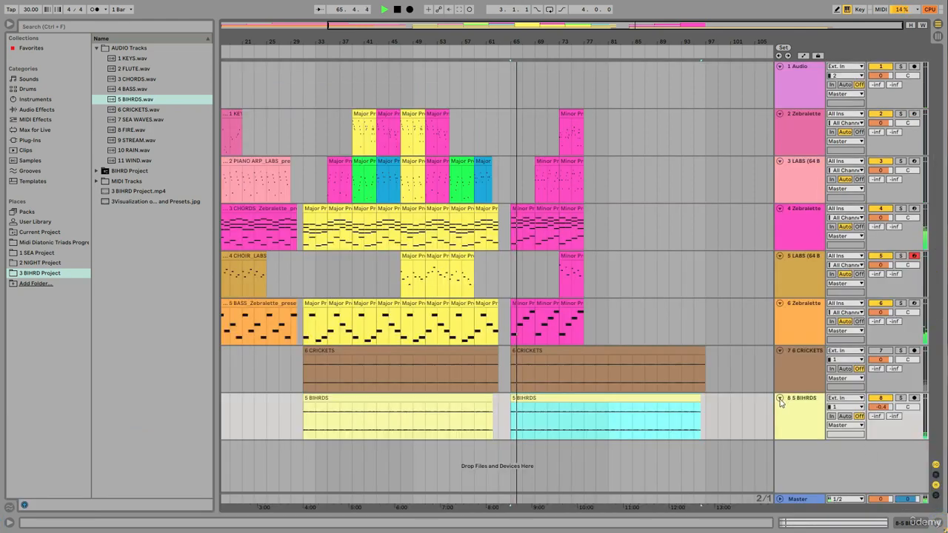
click(533, 244)
key(space)
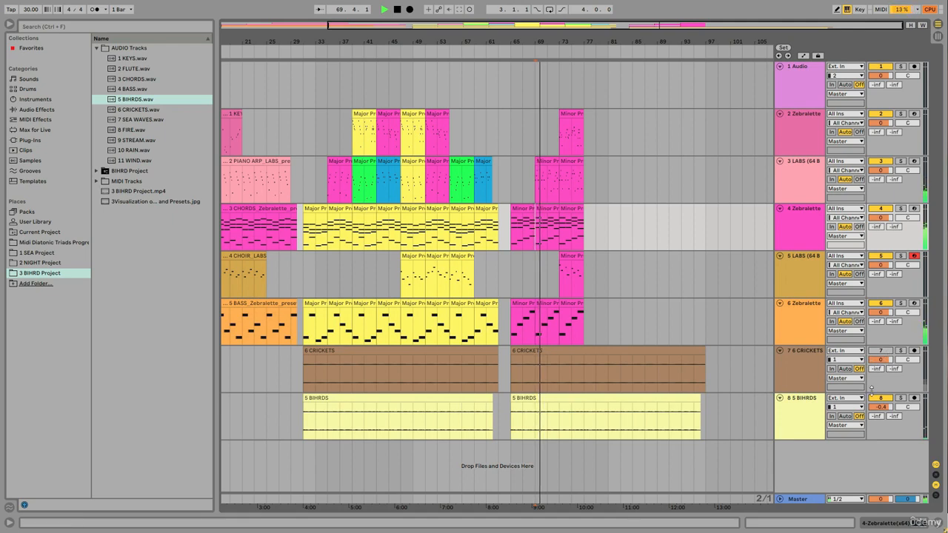
mouse_move(881, 408)
mouse_down()
mouse_move(881, 422)
mouse_move(880, 406)
mouse_up()
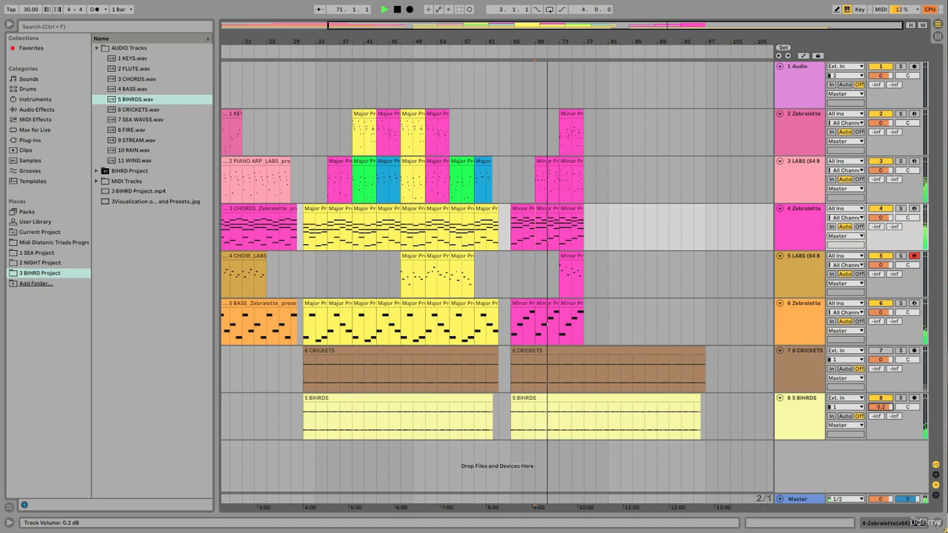
Collapse the 6 CRICKETS and 5 BIHRDS tracks and stop playback.
click(779, 350)
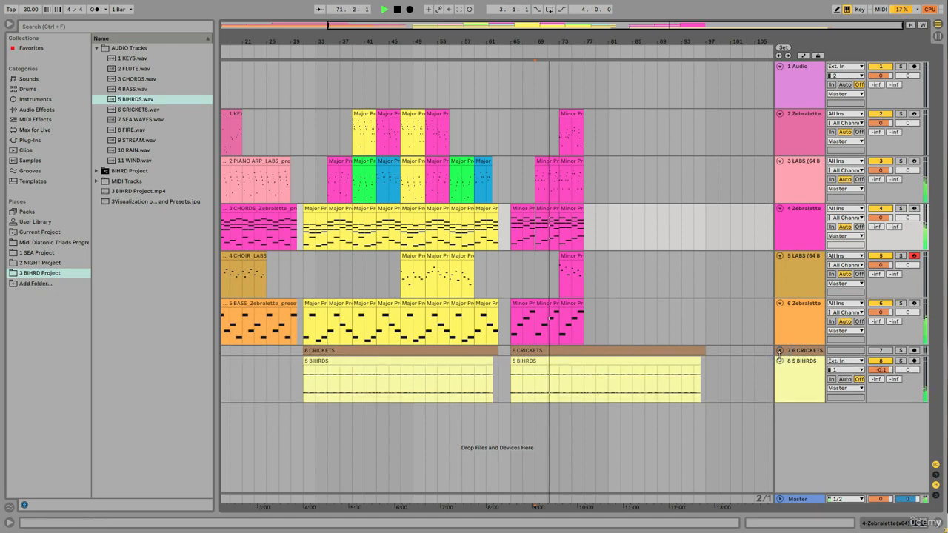
click(780, 361)
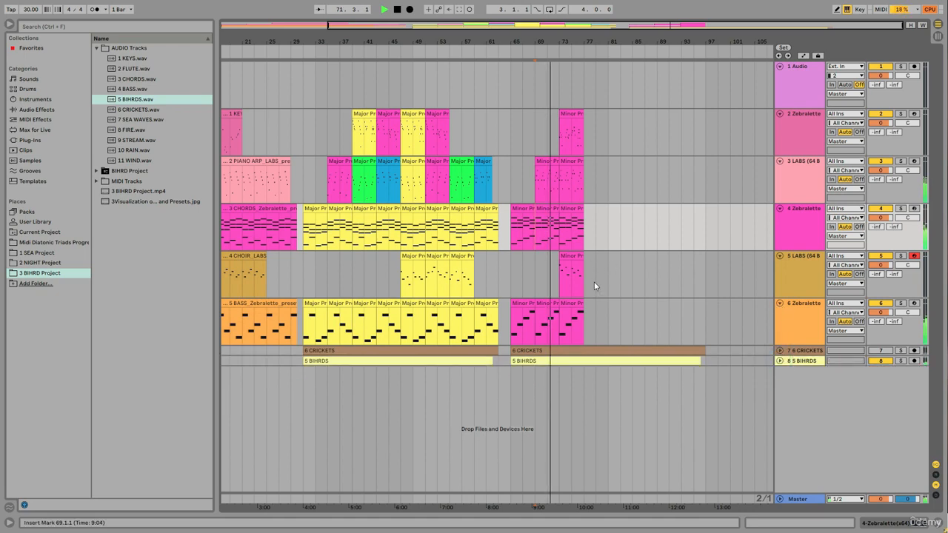
key(space)
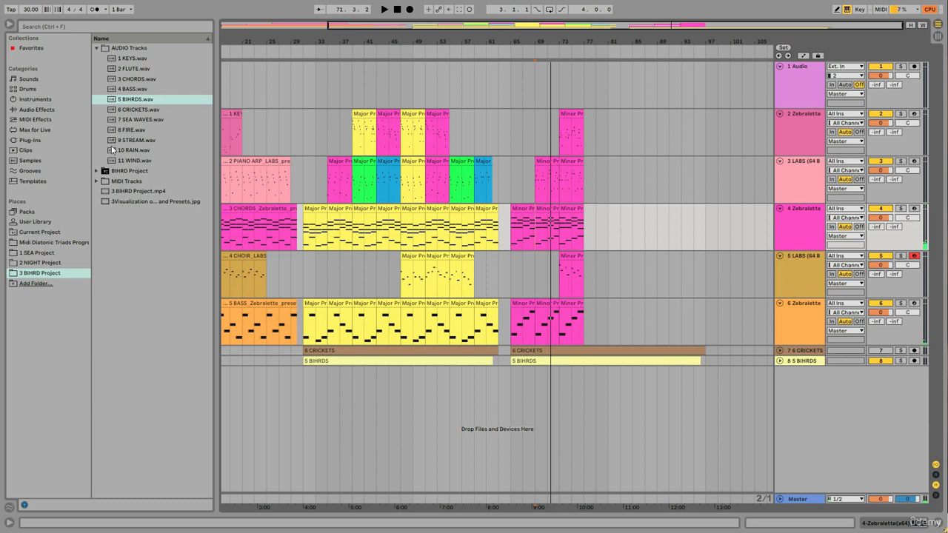
Place 9 STREAM.wav on a new audio track at bar 31 and activate the clip.
drag(111, 141, 311, 391)
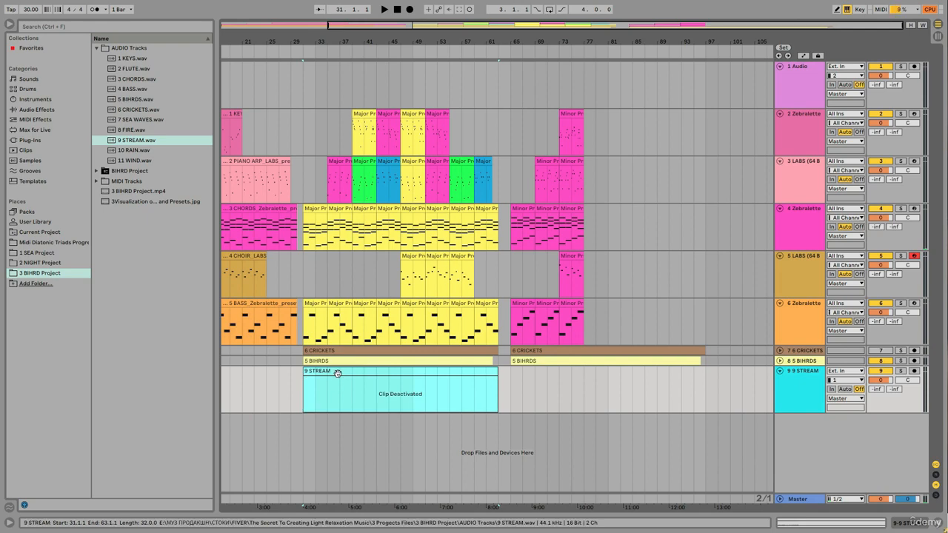
double_click(329, 371)
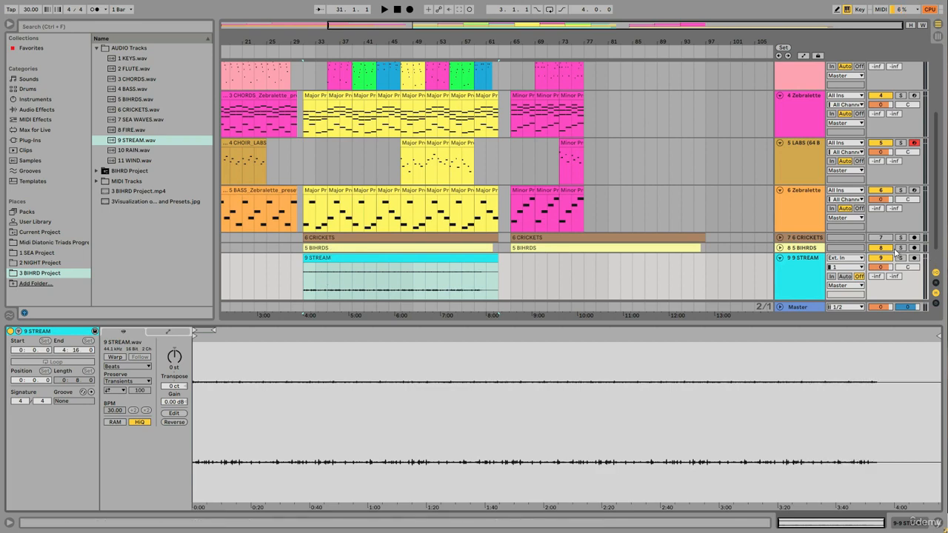
click(360, 259)
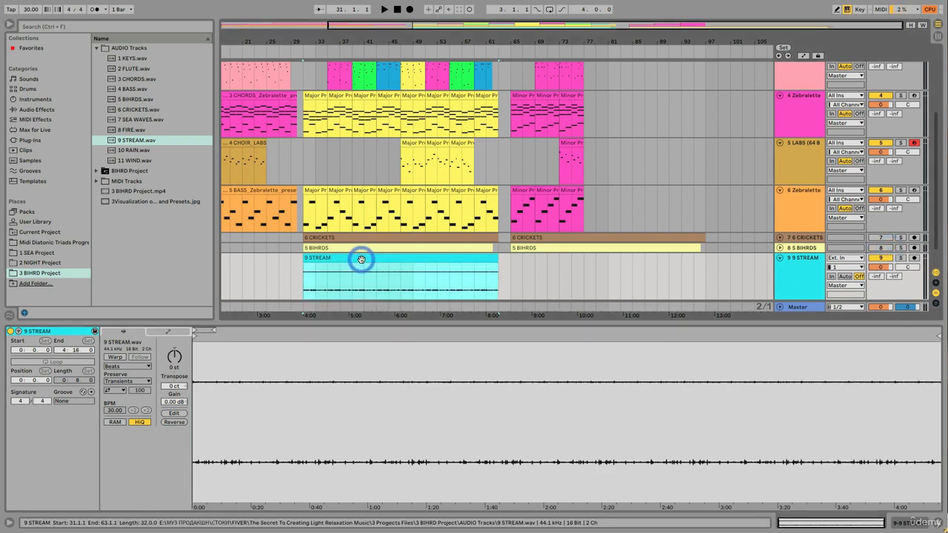
Play the arrangement from bar 31 and copy the 9 STREAM clip to bar 65.
key(space)
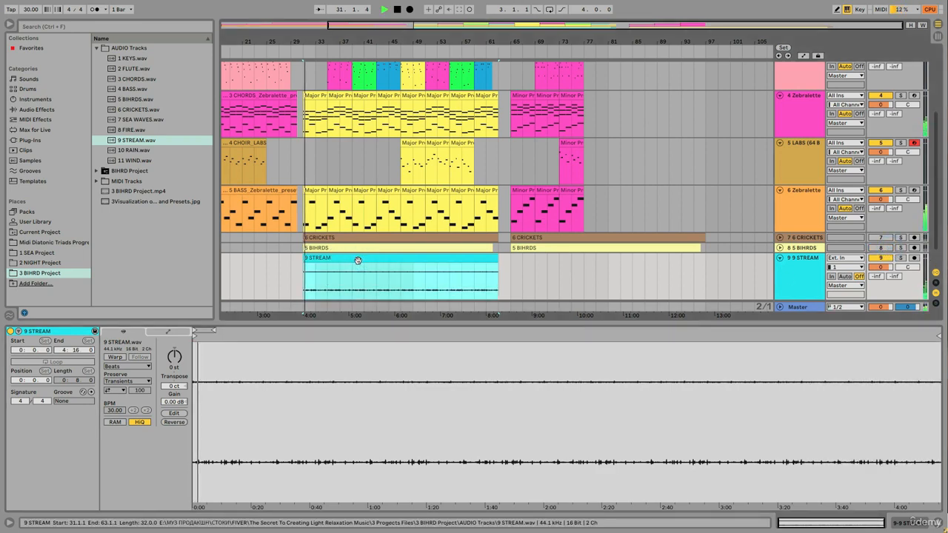
click(362, 259)
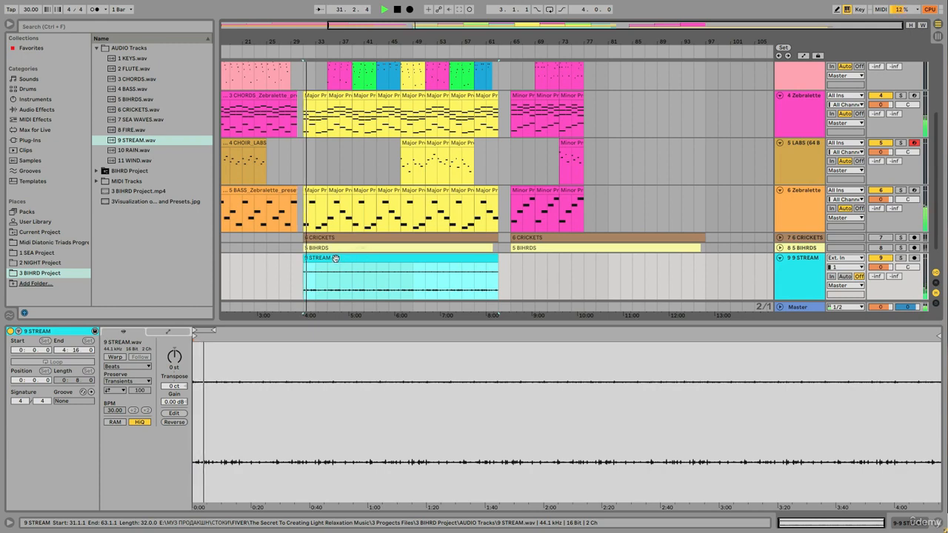
drag(333, 258, 546, 263)
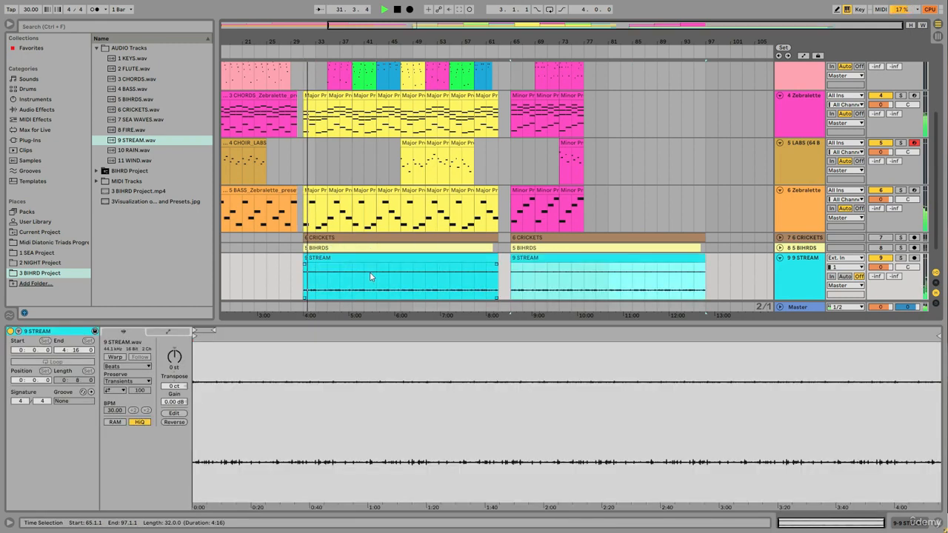
Play the arrangement from bars 47 and 65 to check the stream sound, and hide the clip detail view.
click(406, 174)
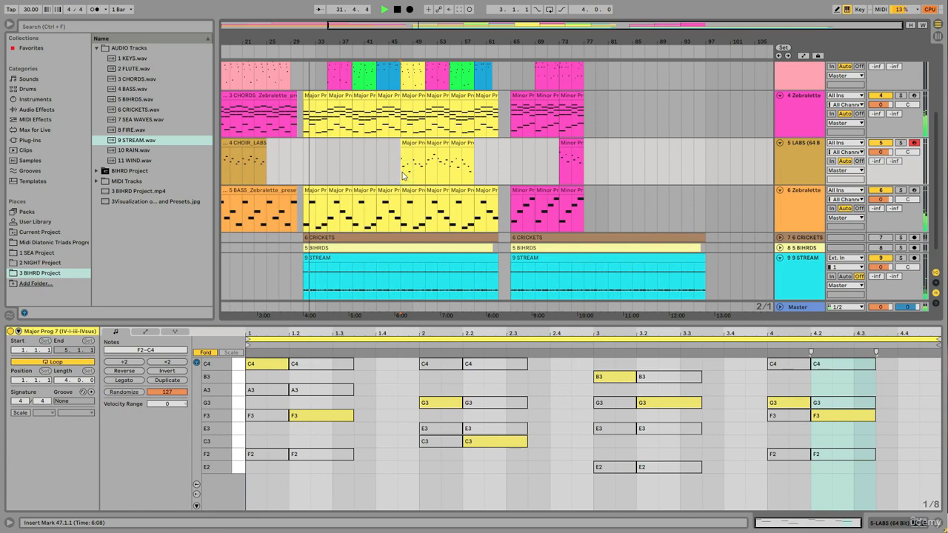
key(space)
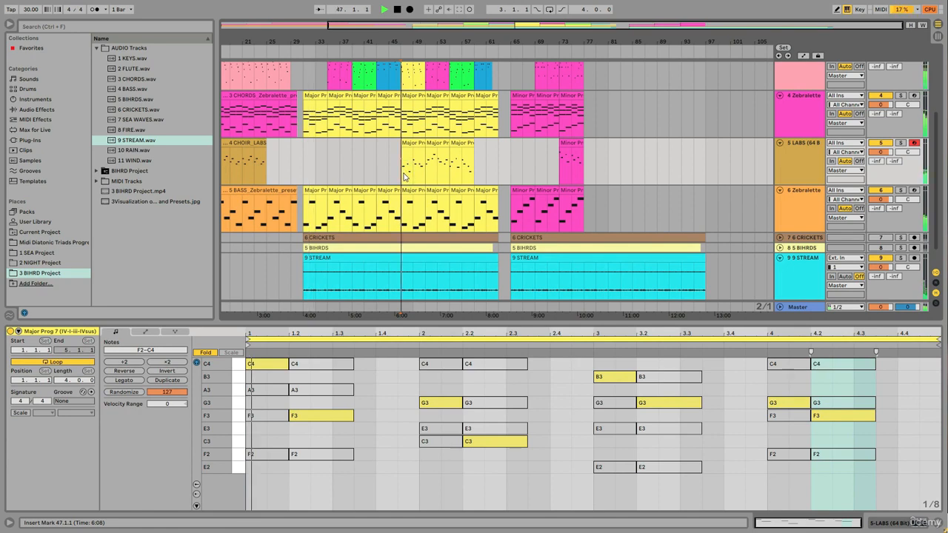
click(514, 284)
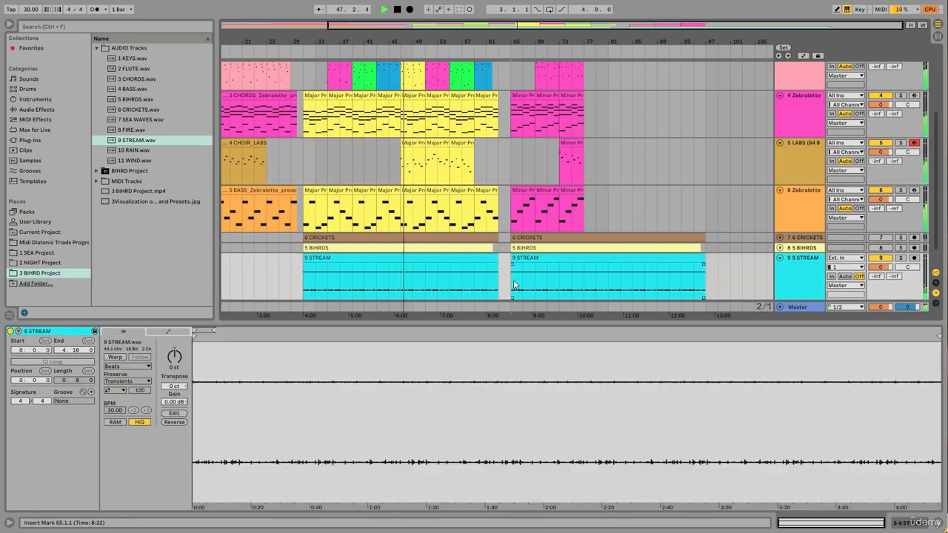
key(space)
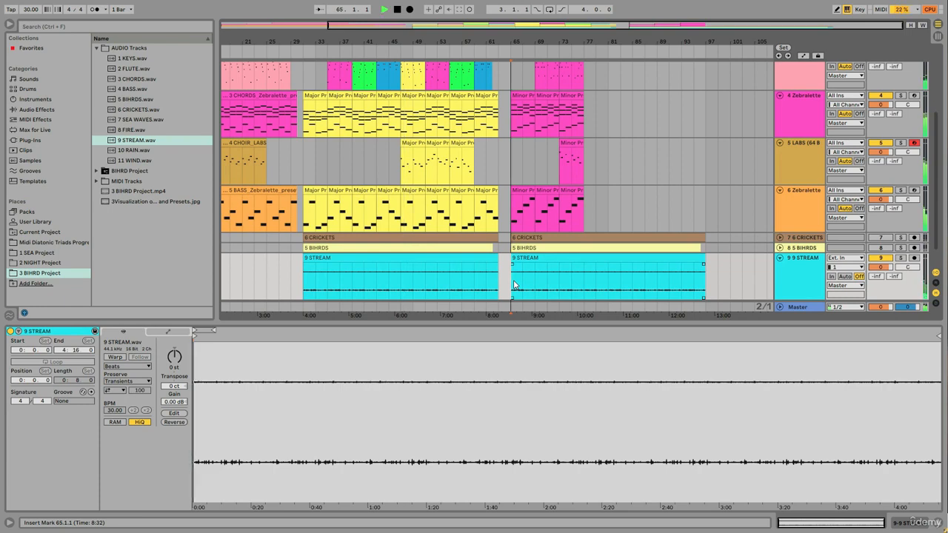
key(space)
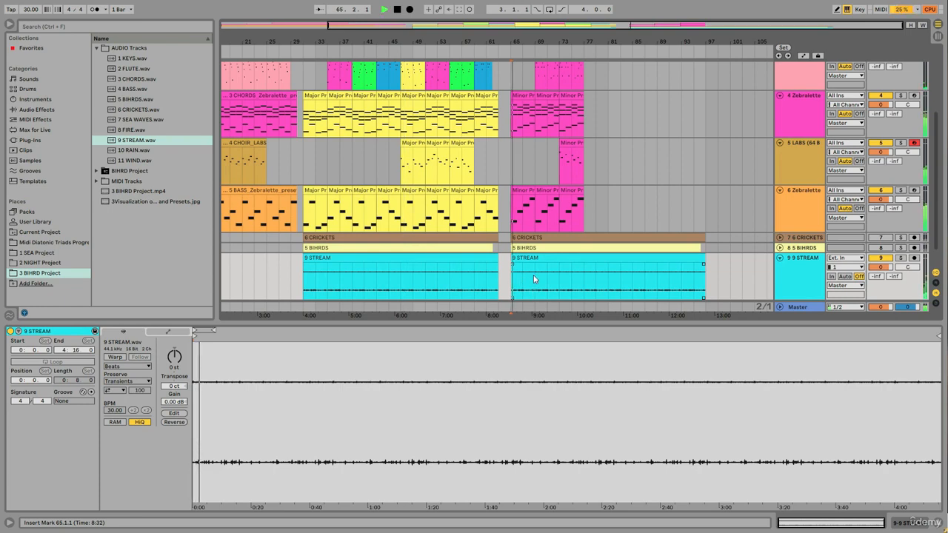
key(ctrl+alt+l)
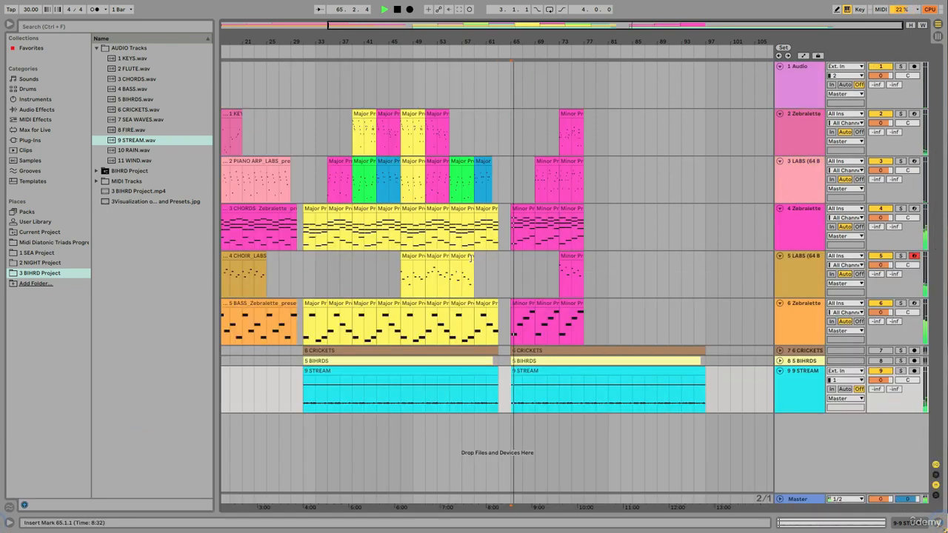
Play the arrangement from bars 69 and 73 to hear the stream with the minor progression.
click(538, 274)
key(space)
key(space)
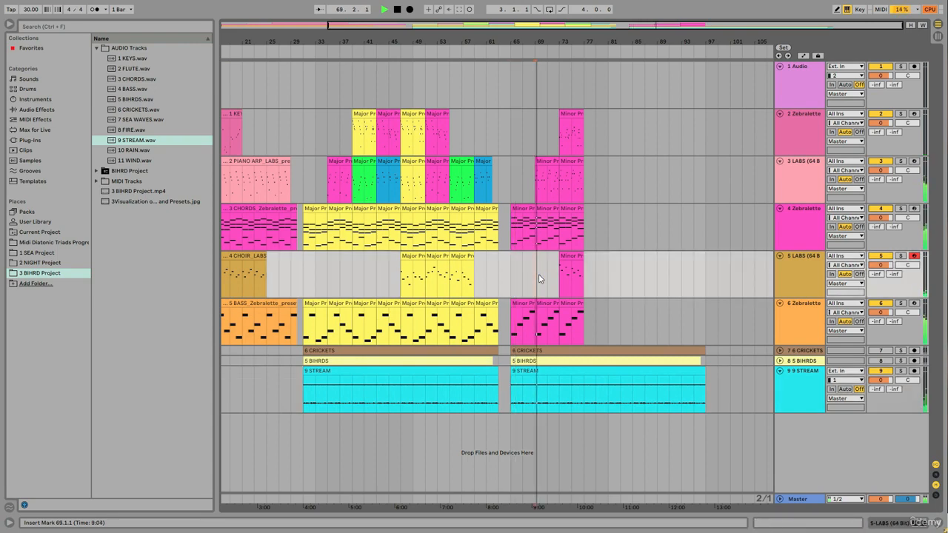
click(559, 281)
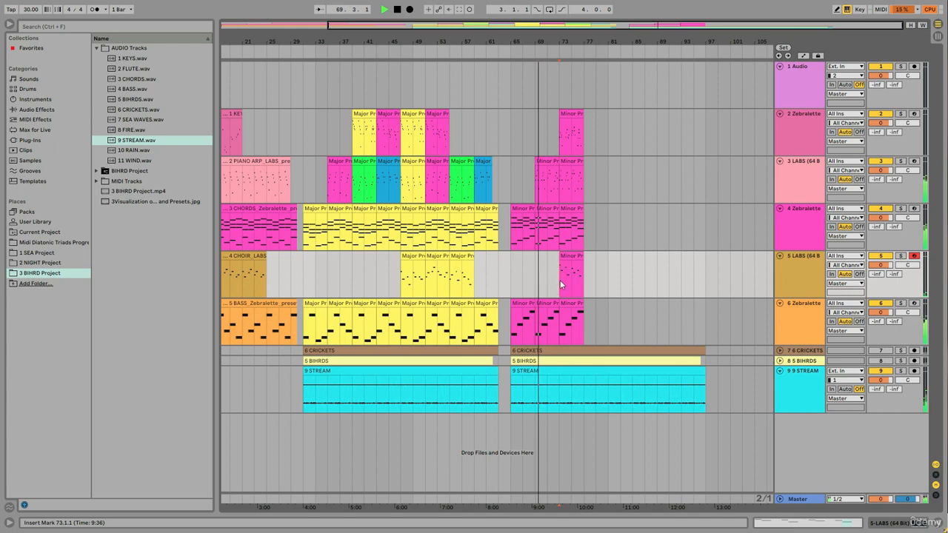
key(space)
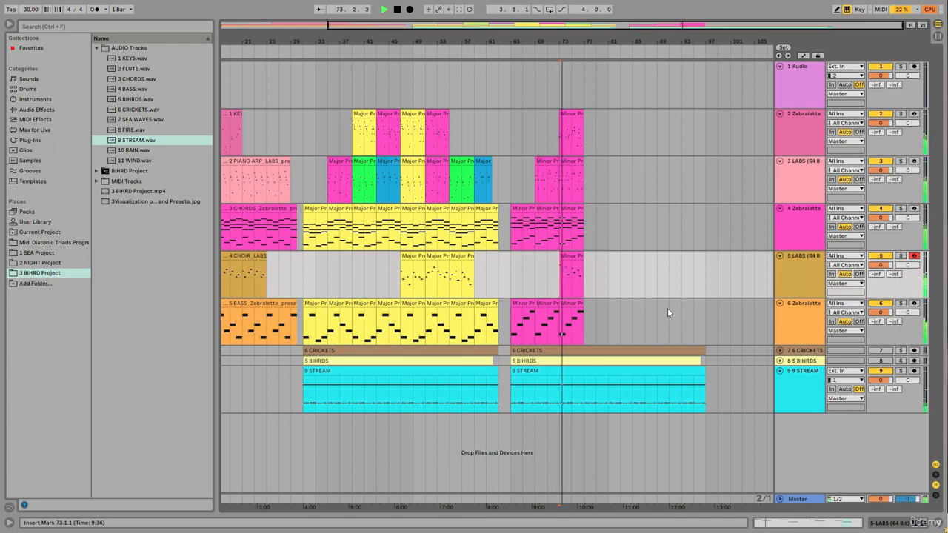
Stop playback and collapse the 9 STREAM track.
key(minus)
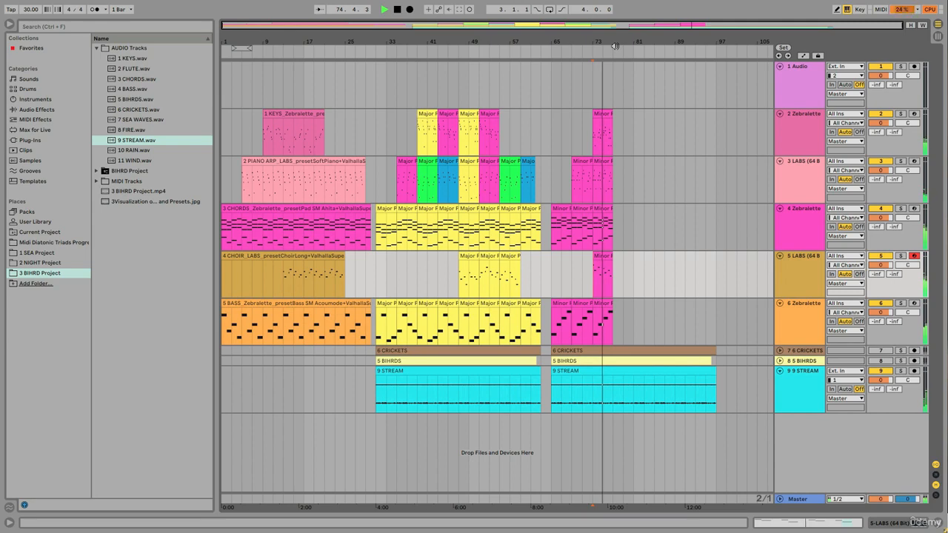
click(396, 10)
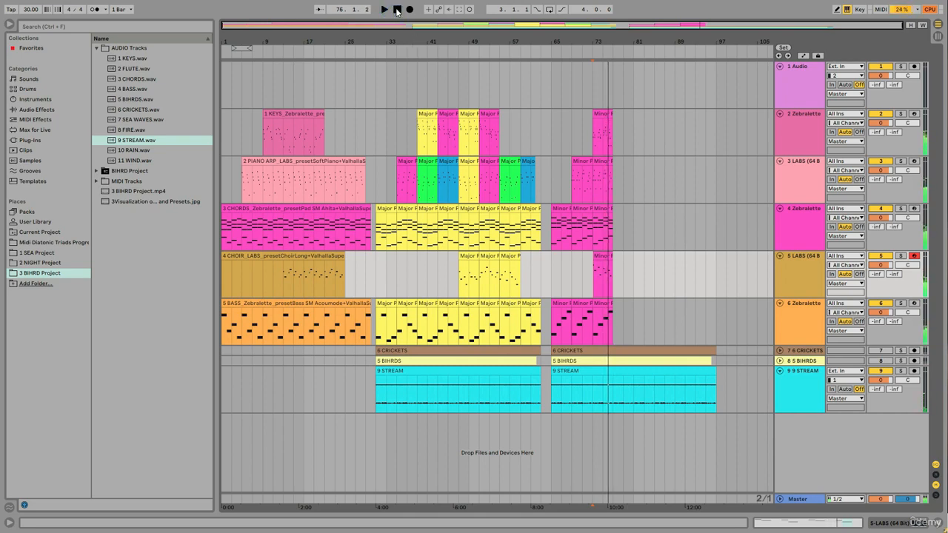
click(779, 371)
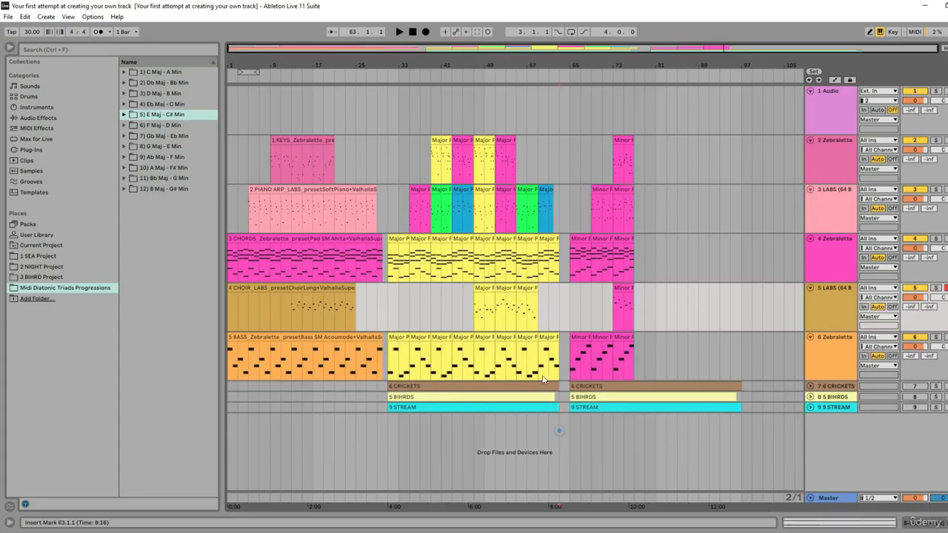
Export bars 31 to 63 of all tracks from the Master as a 16-bit, 44100 Hz WAV file named 1234 on the Desktop.
drag(559, 355, 387, 67)
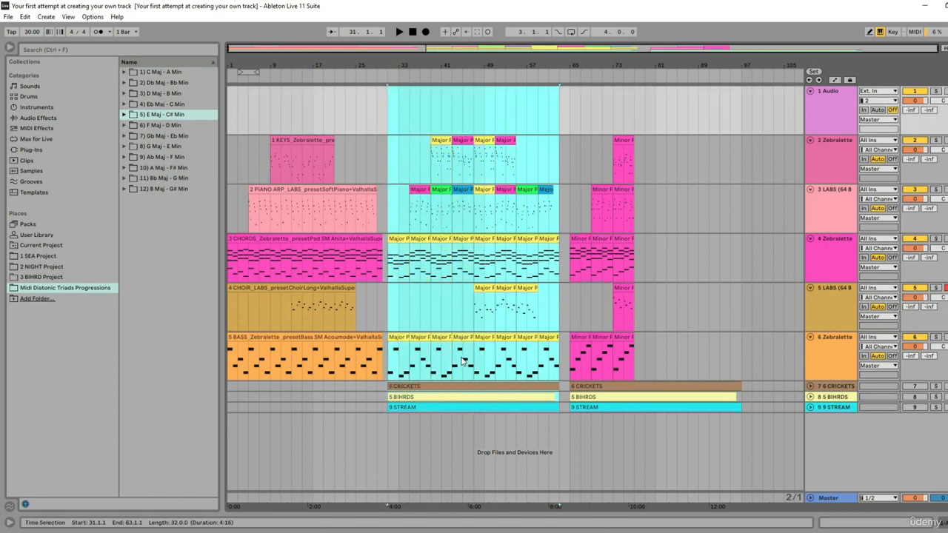
click(8, 17)
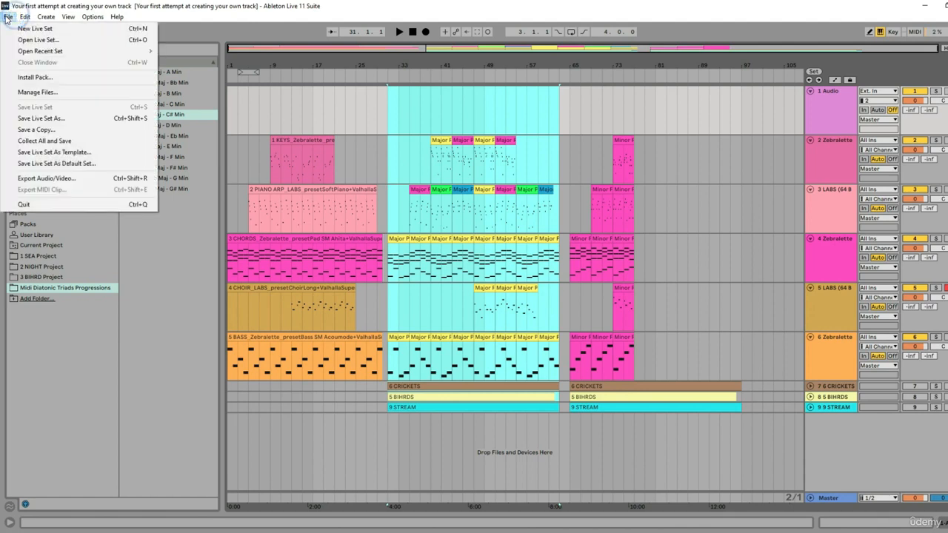
click(25, 181)
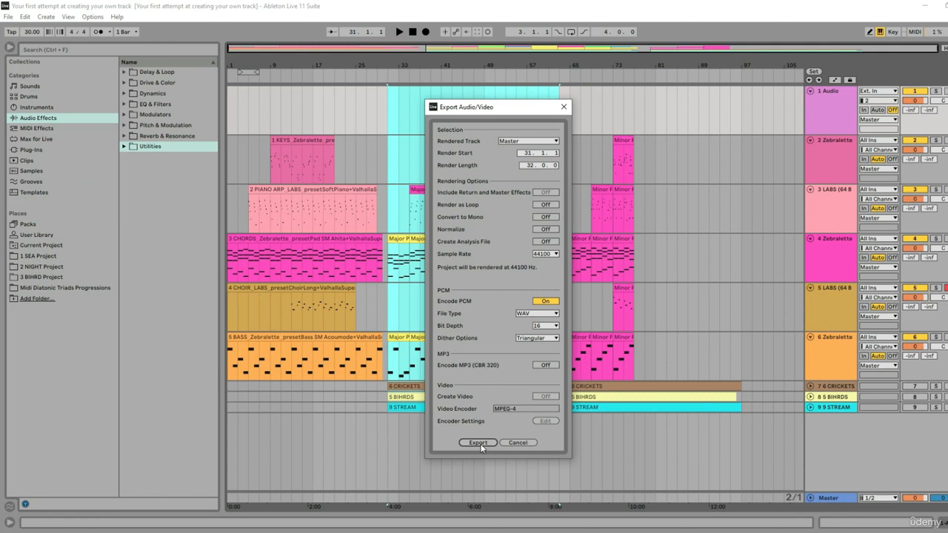
click(479, 443)
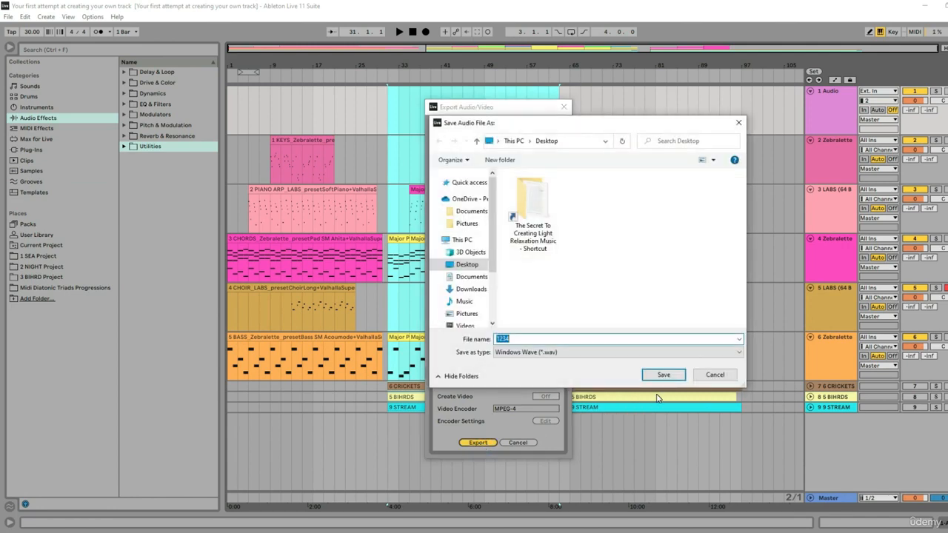
drag(520, 340, 471, 342)
click(658, 378)
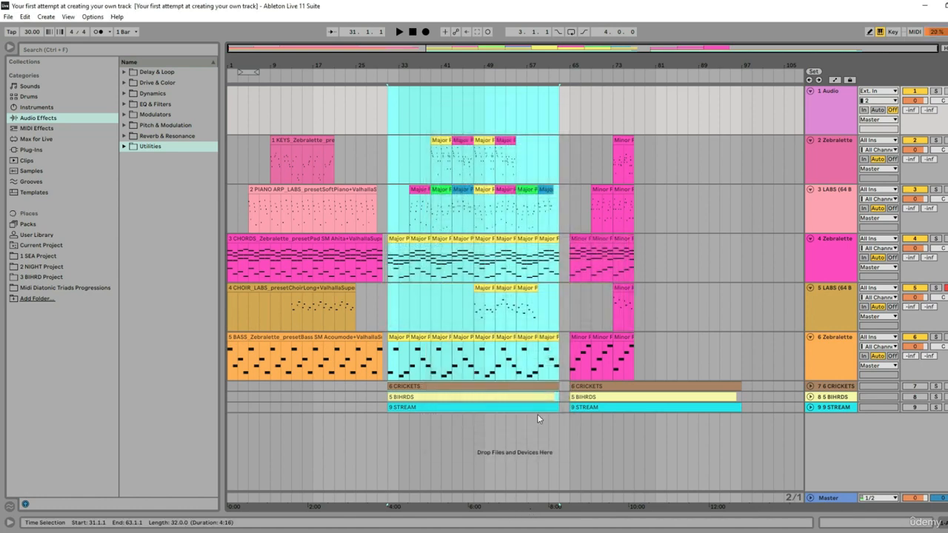
Switch to the desktop, move the exported 1234 file to the free area beside the course box artwork and open it in the media player.
click(929, 7)
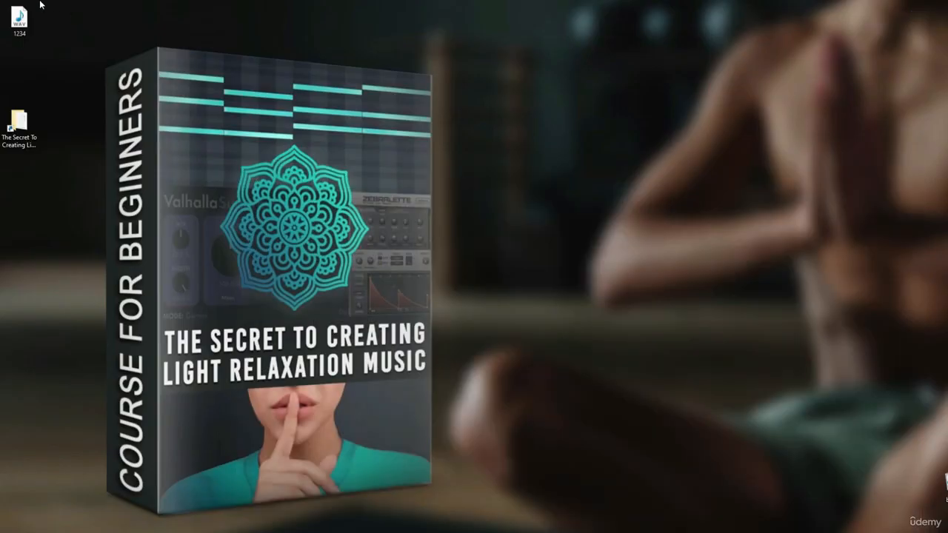
drag(20, 21, 531, 136)
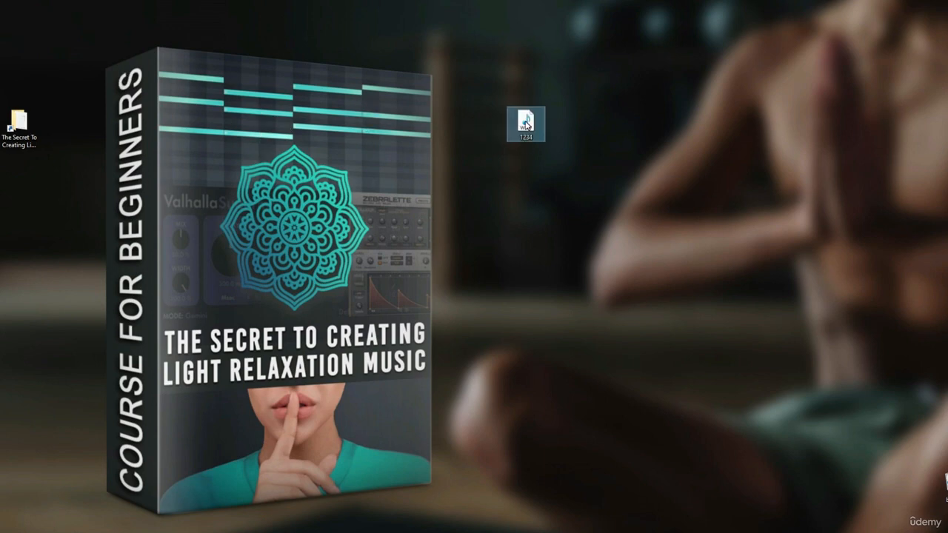
double_click(526, 124)
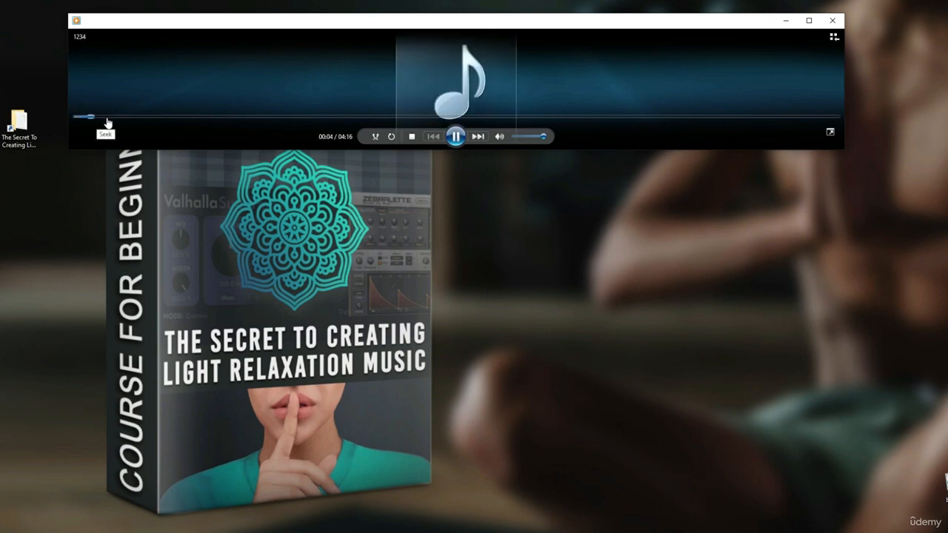
Skip forward through the early part of the exported 1234 track to check how it sounds.
click(107, 117)
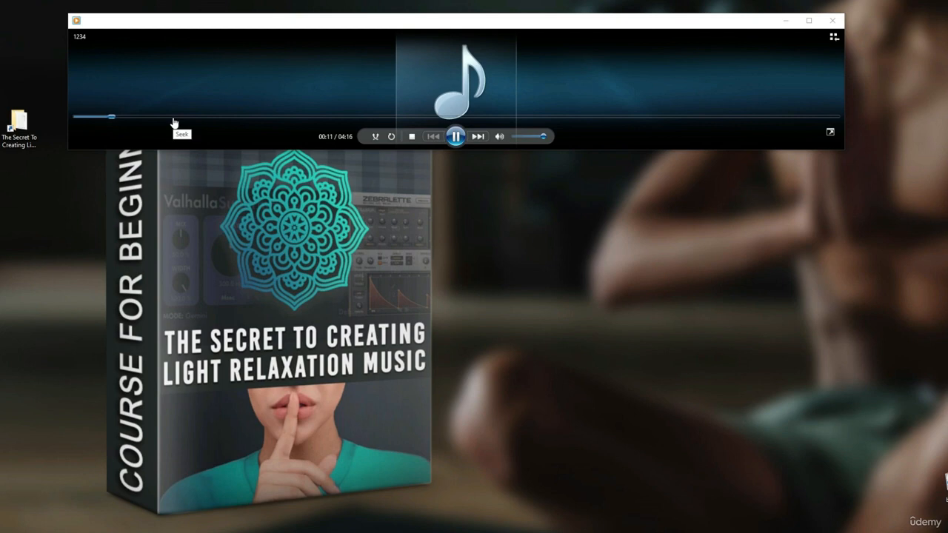
click(176, 118)
click(241, 117)
click(288, 117)
click(362, 119)
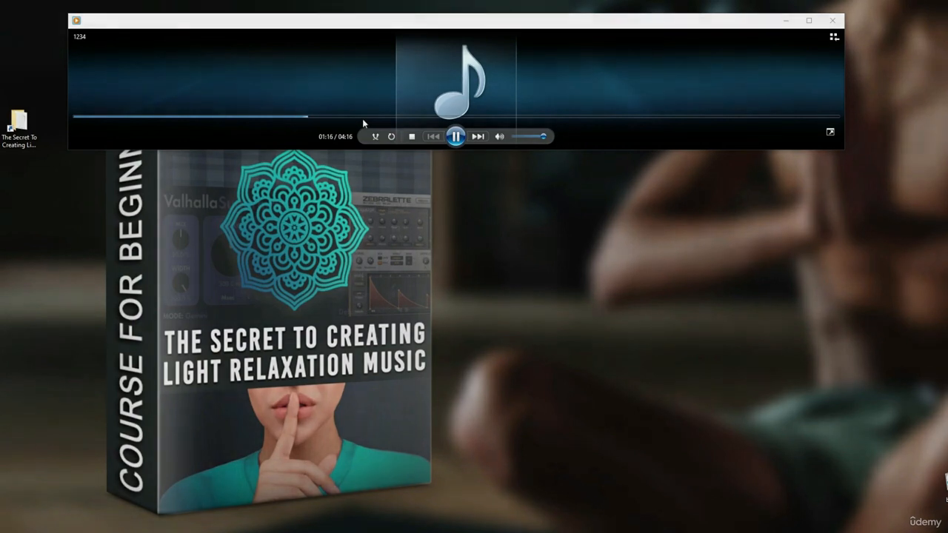